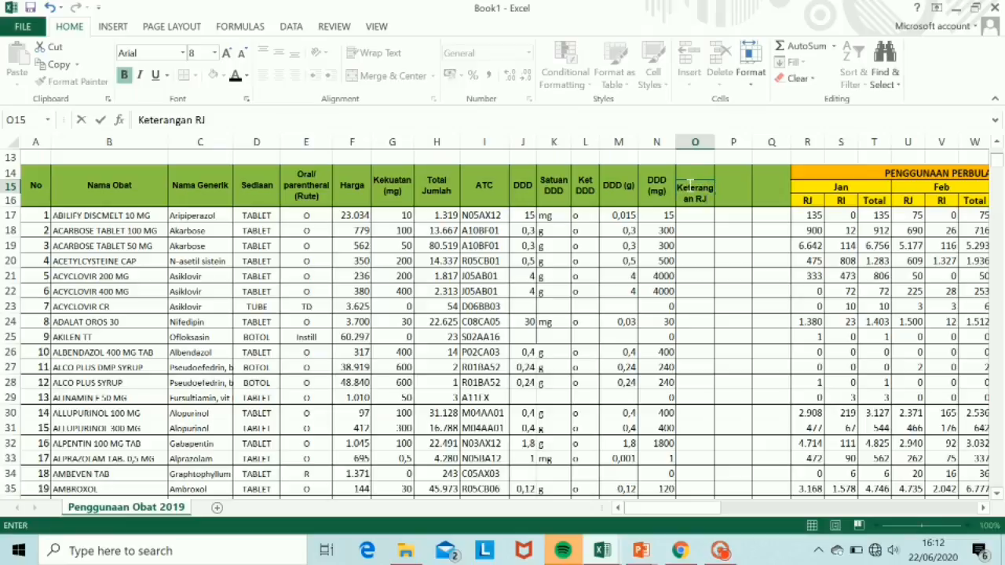
Complete the row 15 column headers with Keterangan RJ/RI in column O, Bulan in P and Jumlah Obat in Q
key("Tab")
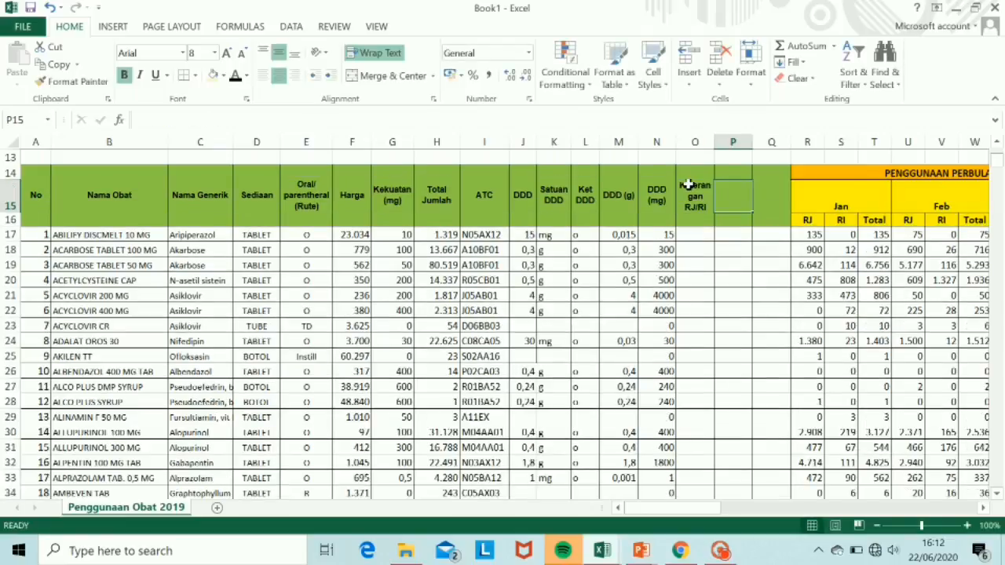
type("Bu")
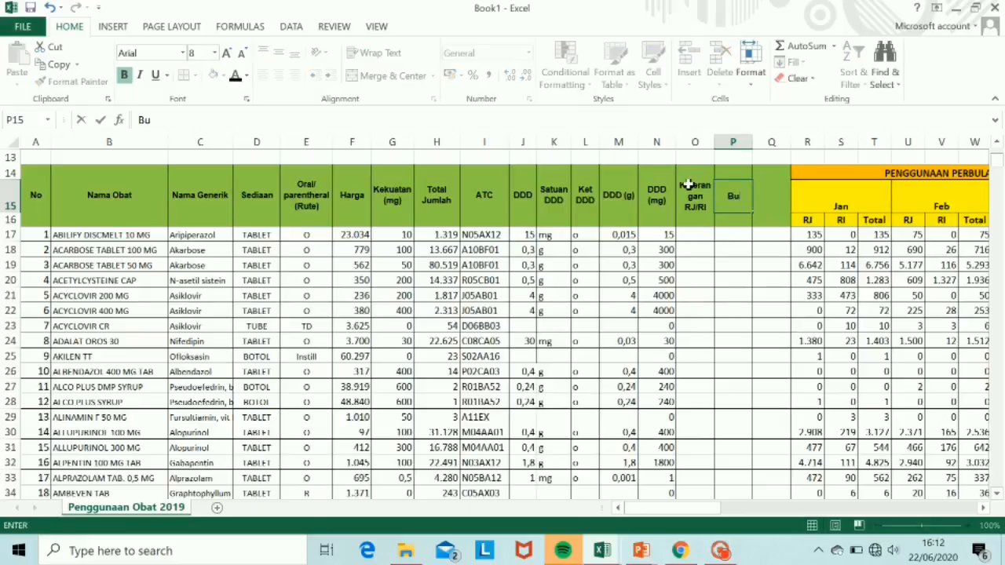
type("lan")
key("Tab")
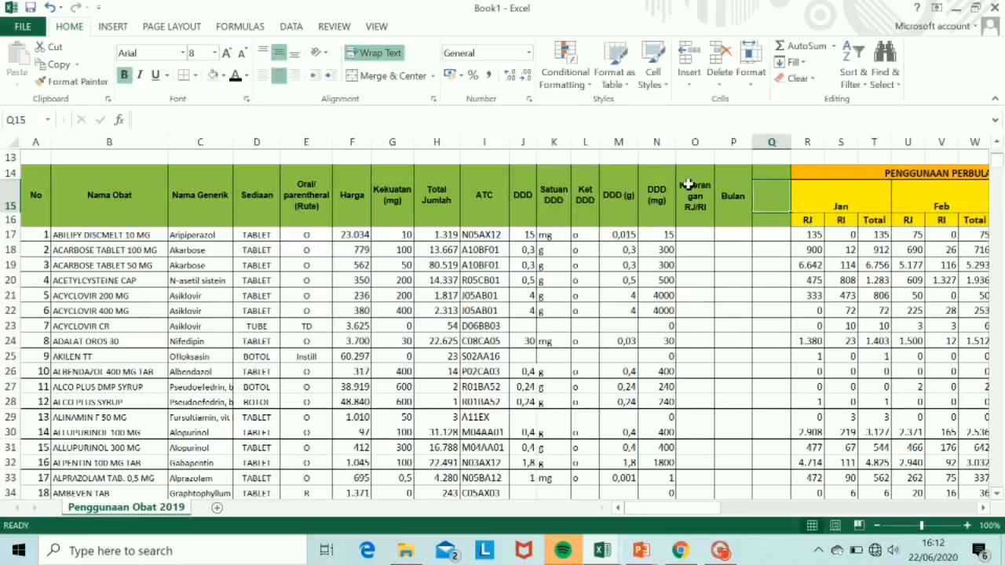
type("Jumlah O")
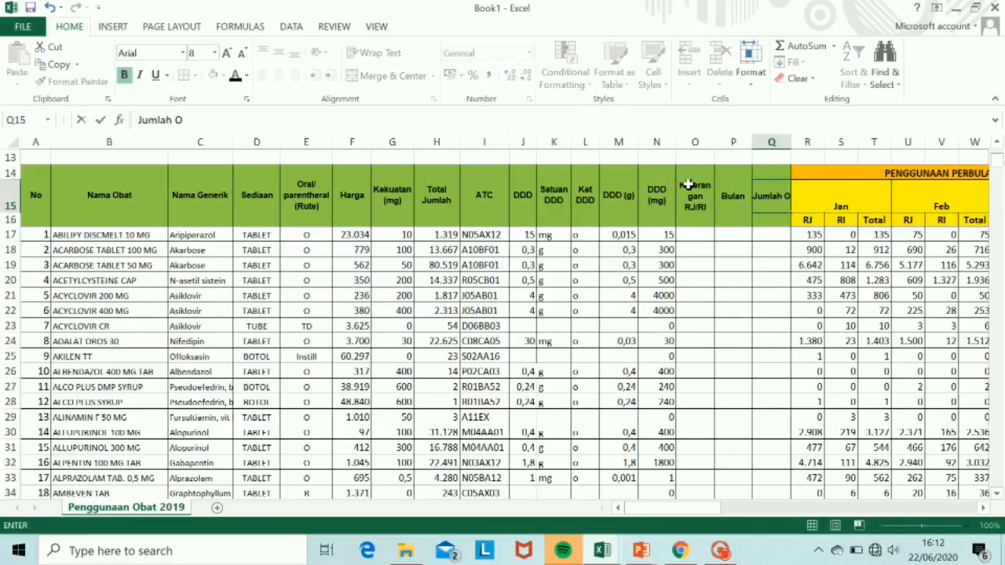
type("b")
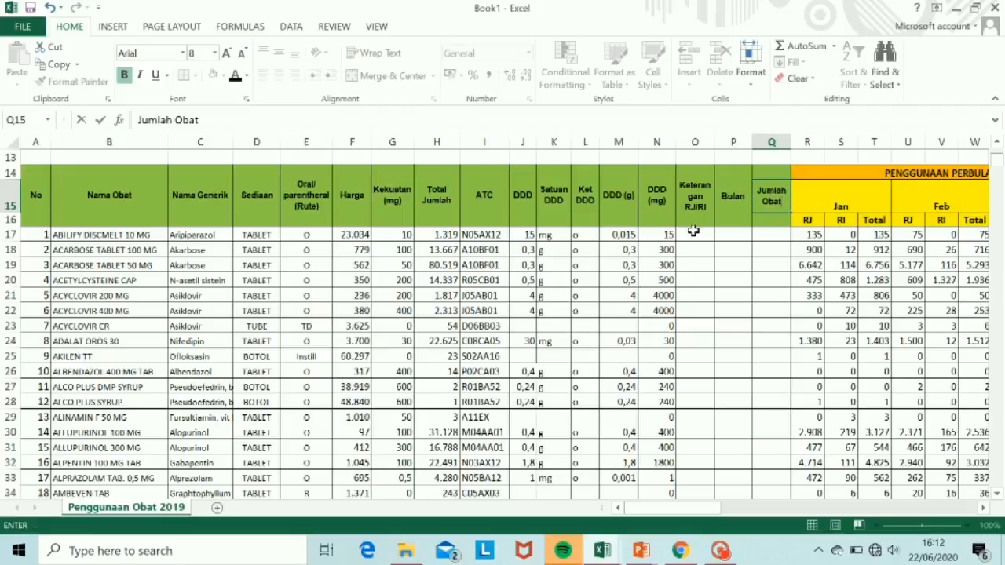
type("at")
Enter RJ in O17 and fill it down the Keterangan RJ/RI column for all drug rows
left_click(701, 229)
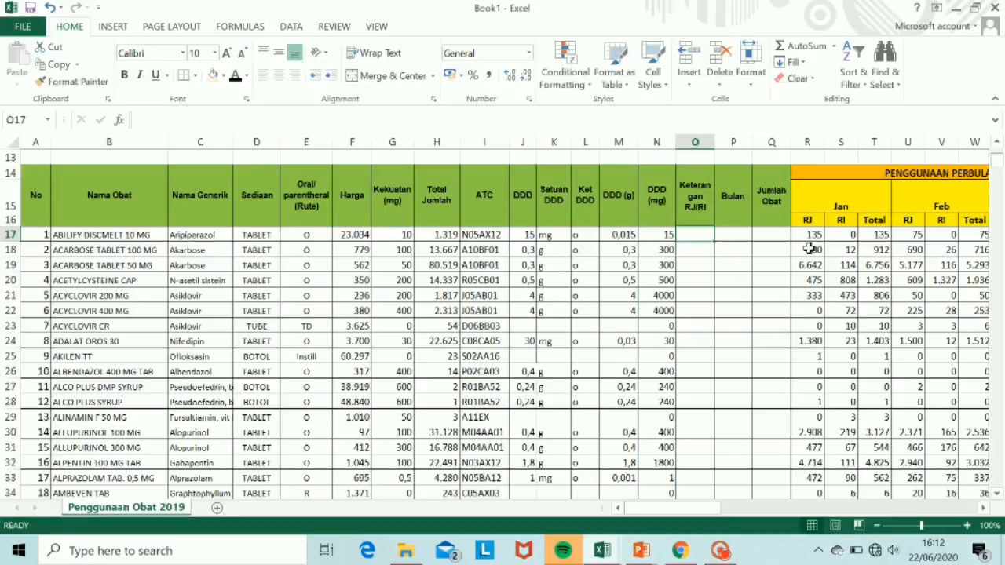
type("RJ")
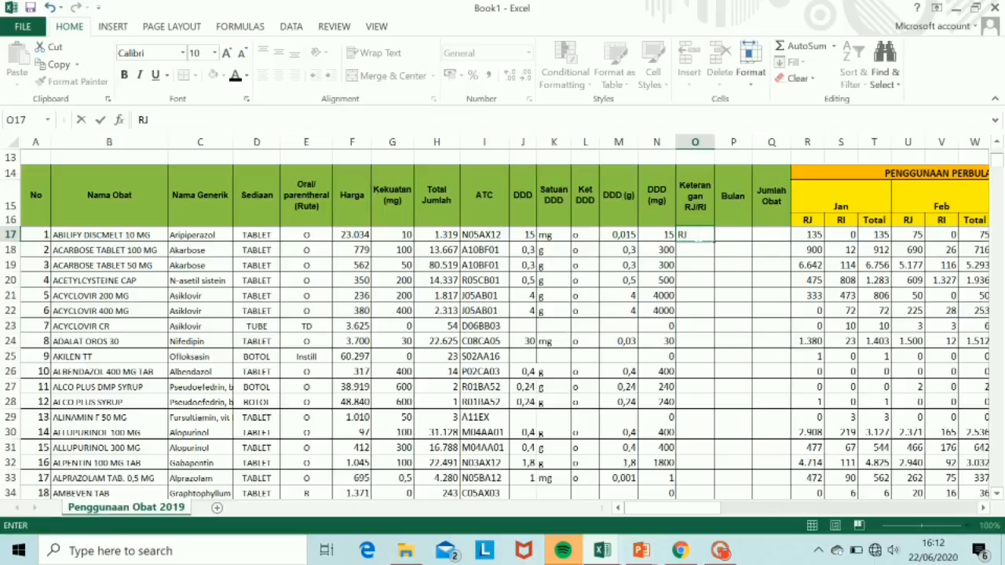
key("Tab")
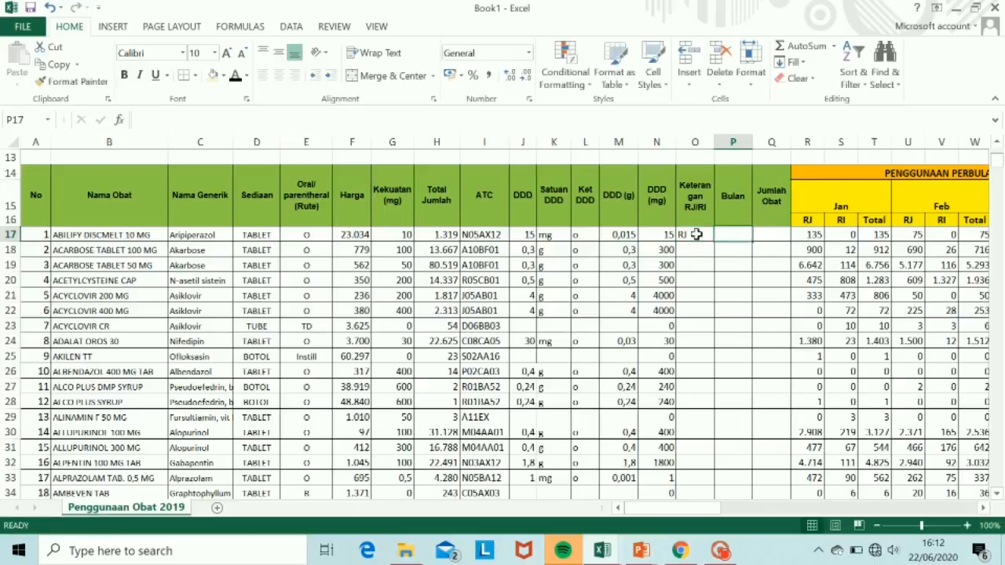
left_click(696, 235)
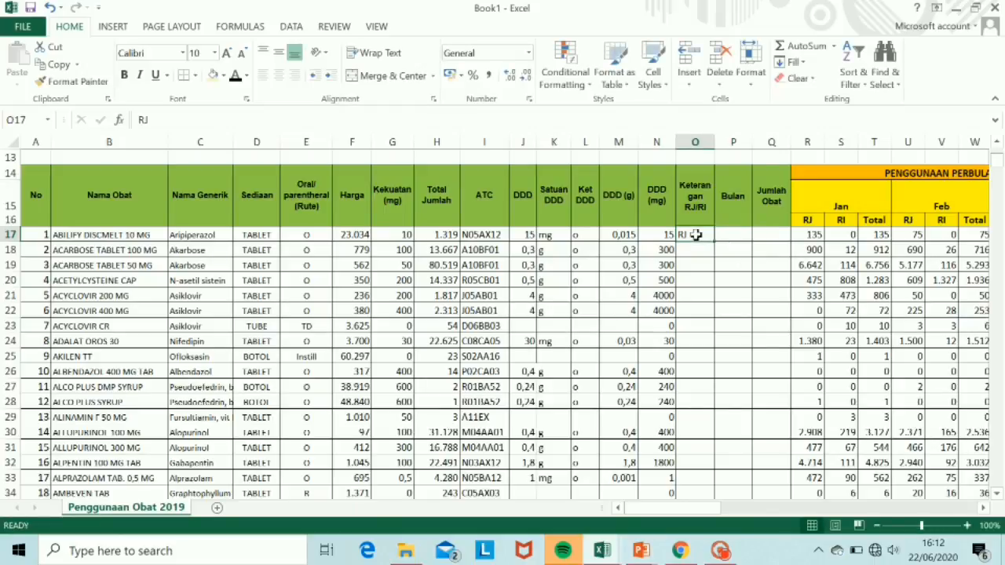
double_click(713, 242)
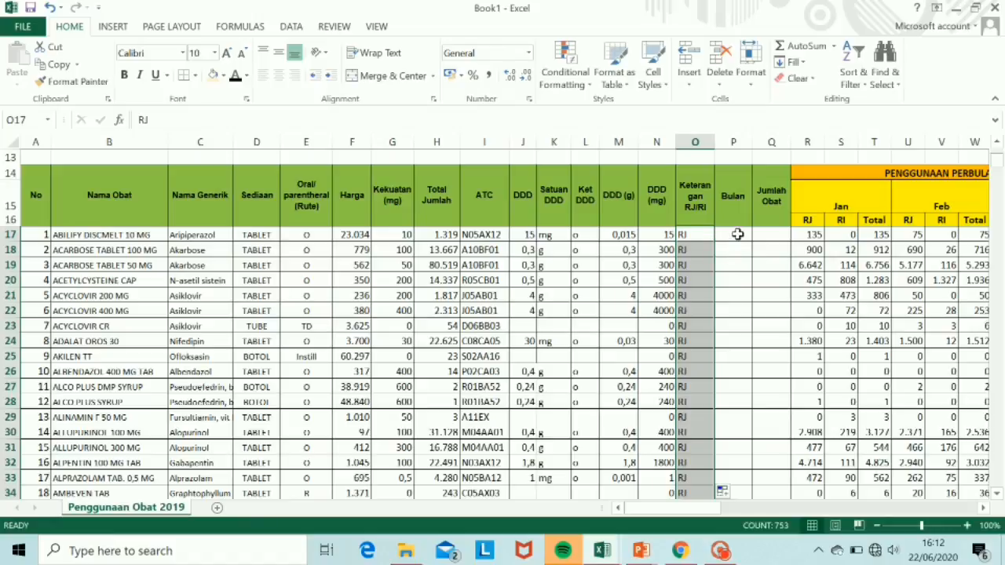
Enter Jan as the month for the first drug in P17
left_click(737, 234)
type("Jan")
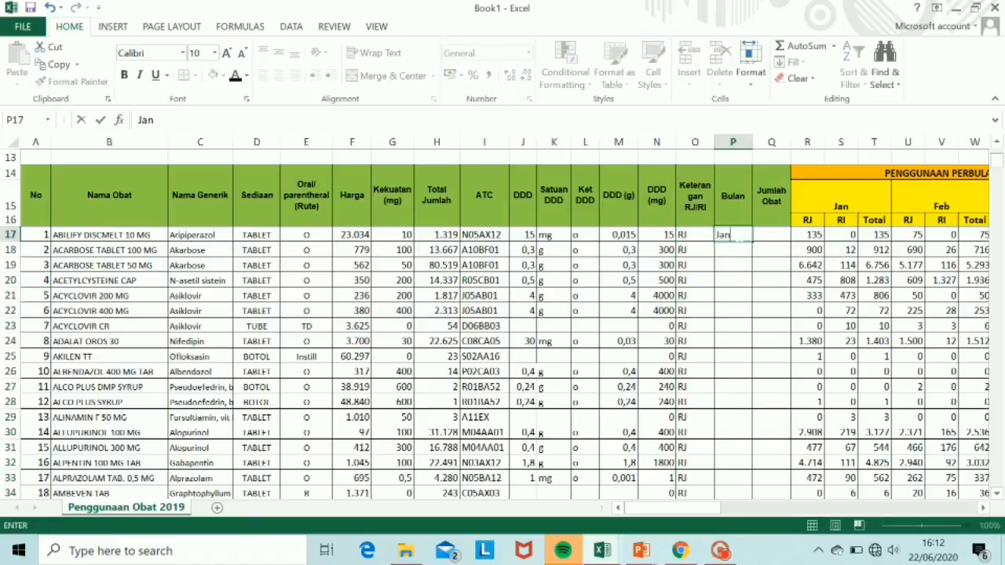
key("Tab")
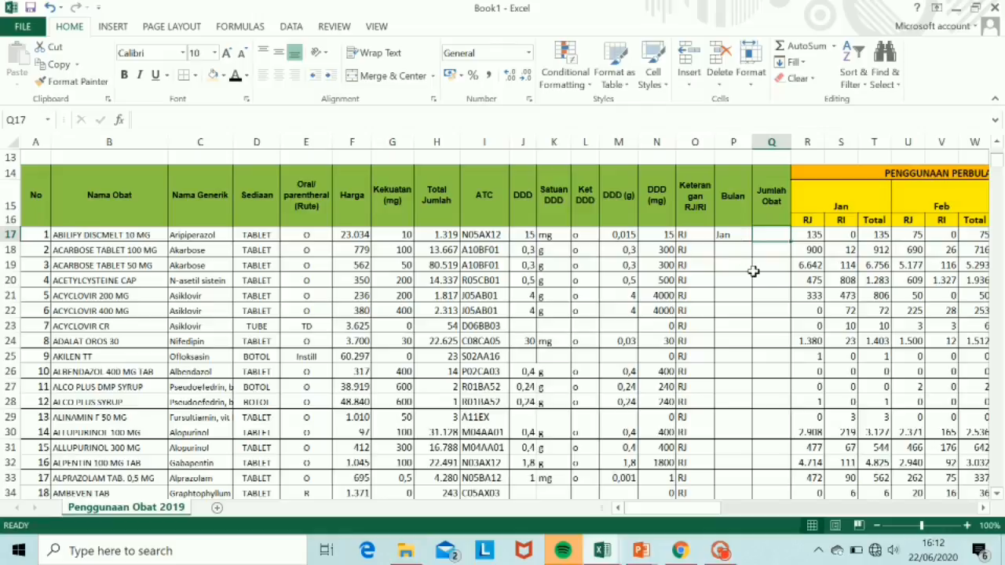
left_click(739, 236)
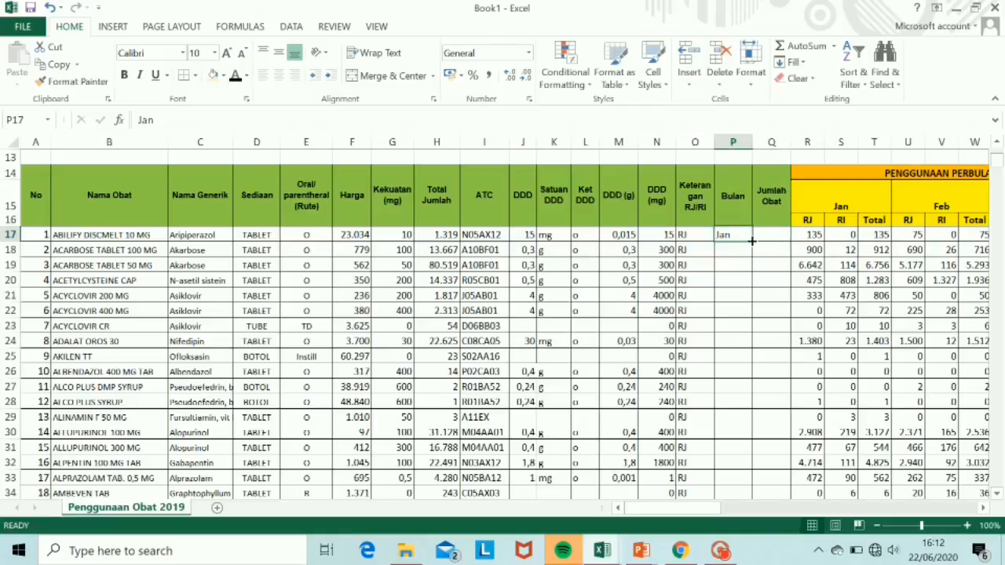
double_click(751, 241)
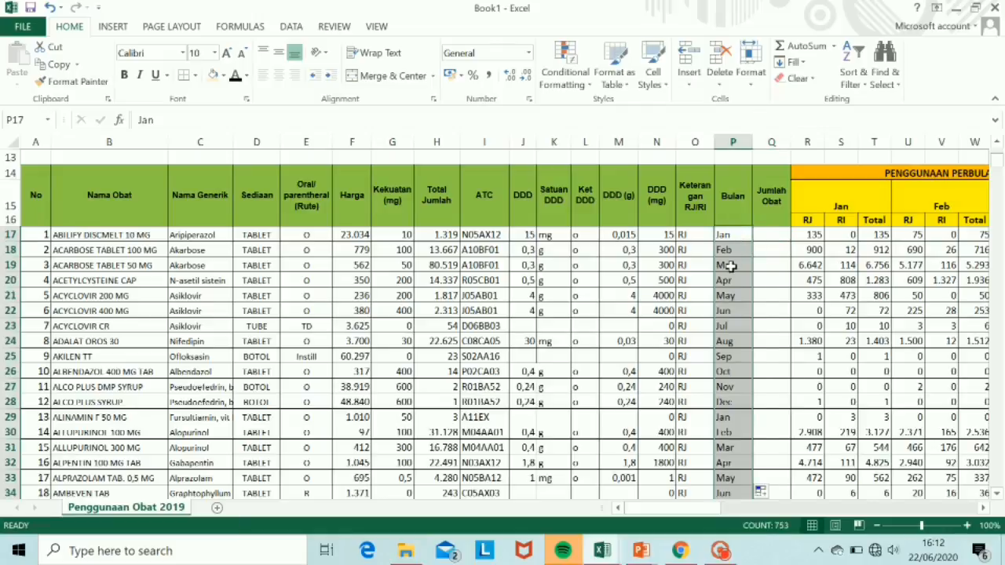
left_click(730, 265)
Copy Jan from P17 into every remaining drug row of the Bulan column
left_click(727, 234)
key("ctrl+c")
key("Down")
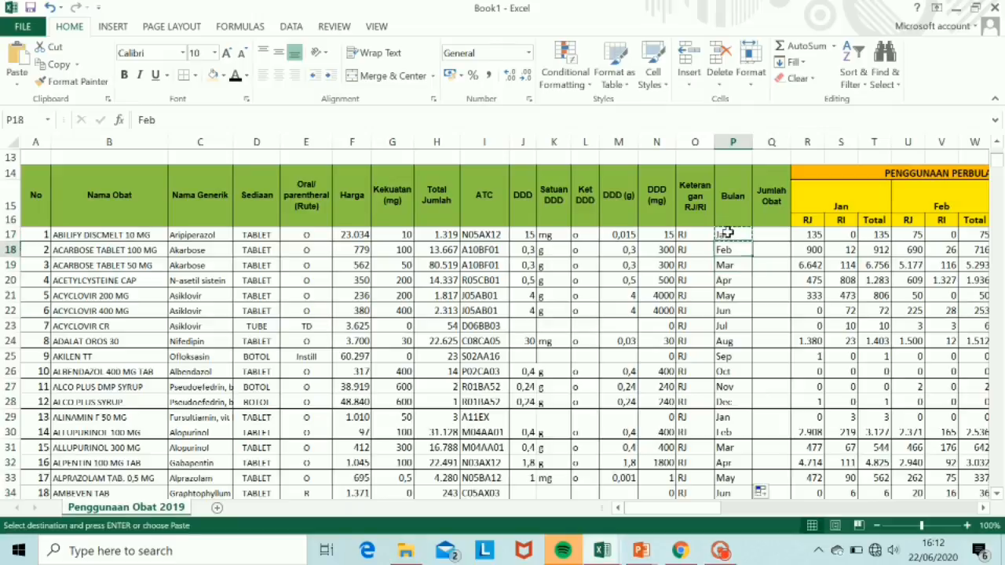
key("ctrl+shift+Down")
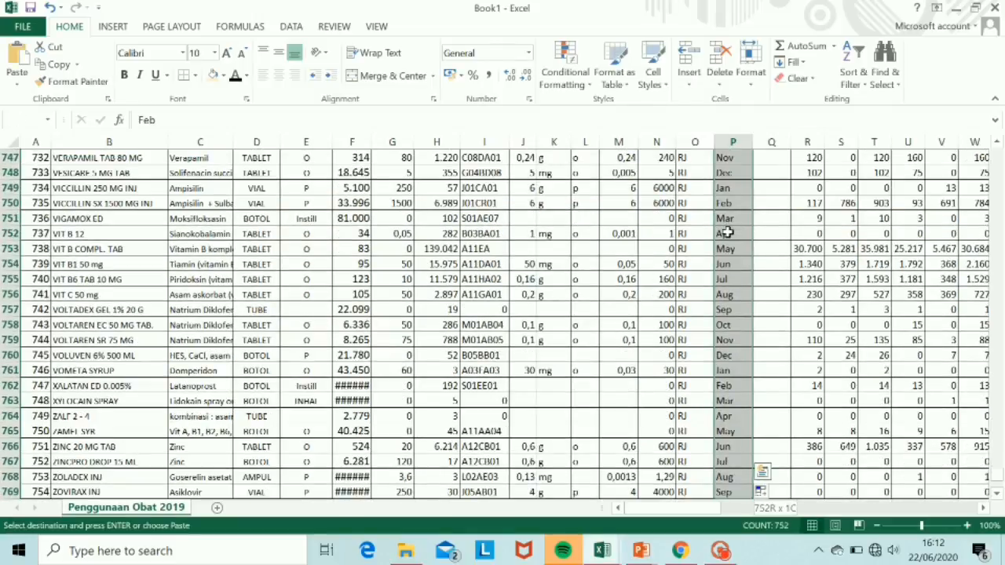
key("ctrl+v")
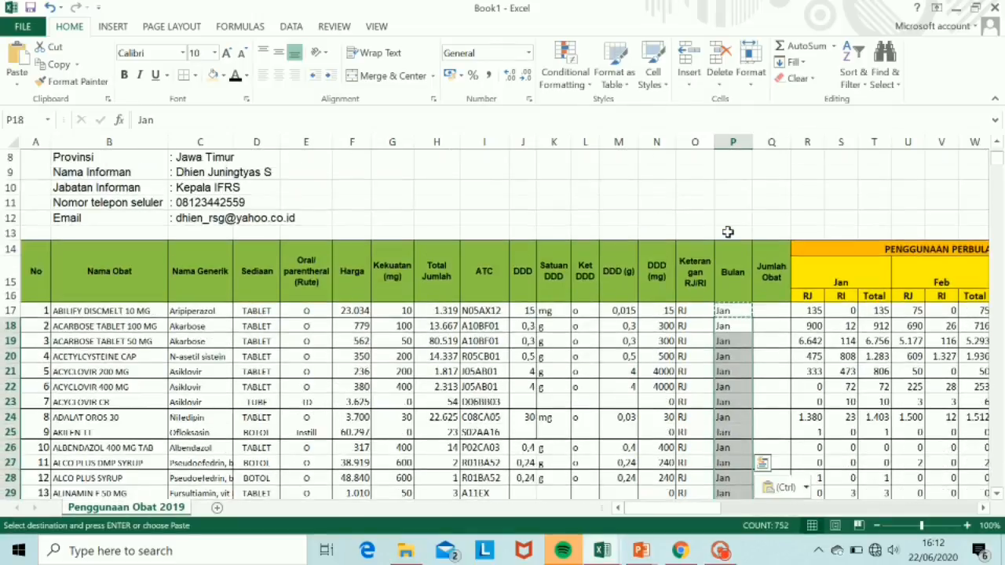
Copy all January RJ quantities from column R into the Jumlah Obat column, starting at Q17
key("Down")
key("Down")
key("Up")
key("Up")
key("Up")
key("Up")
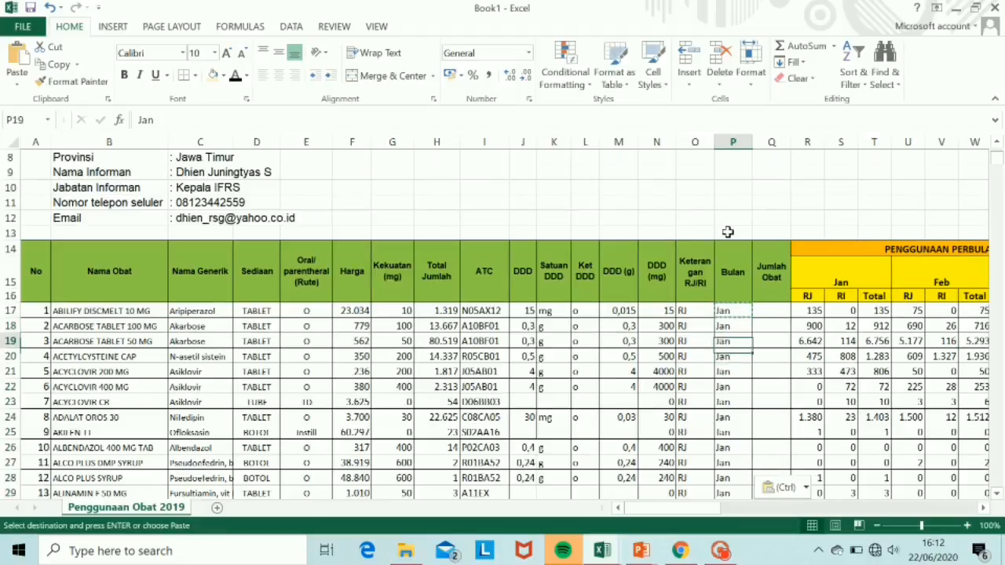
key("Down")
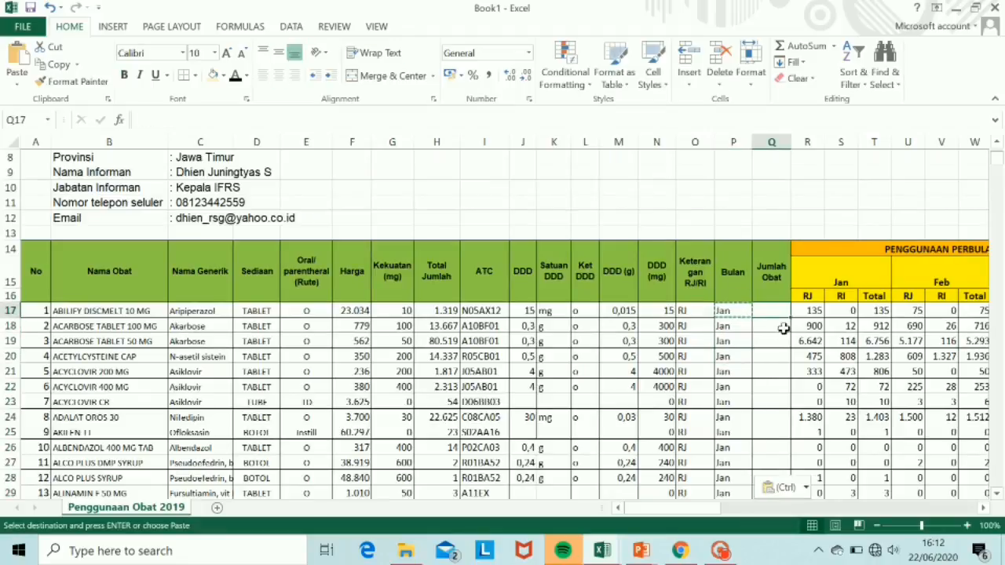
left_click(806, 310)
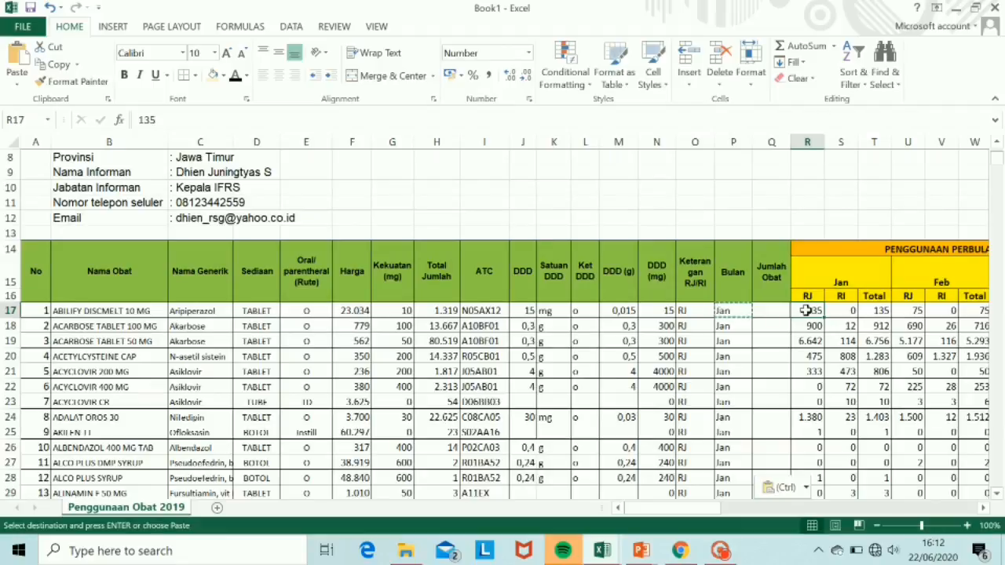
key("ctrl+shift+Down")
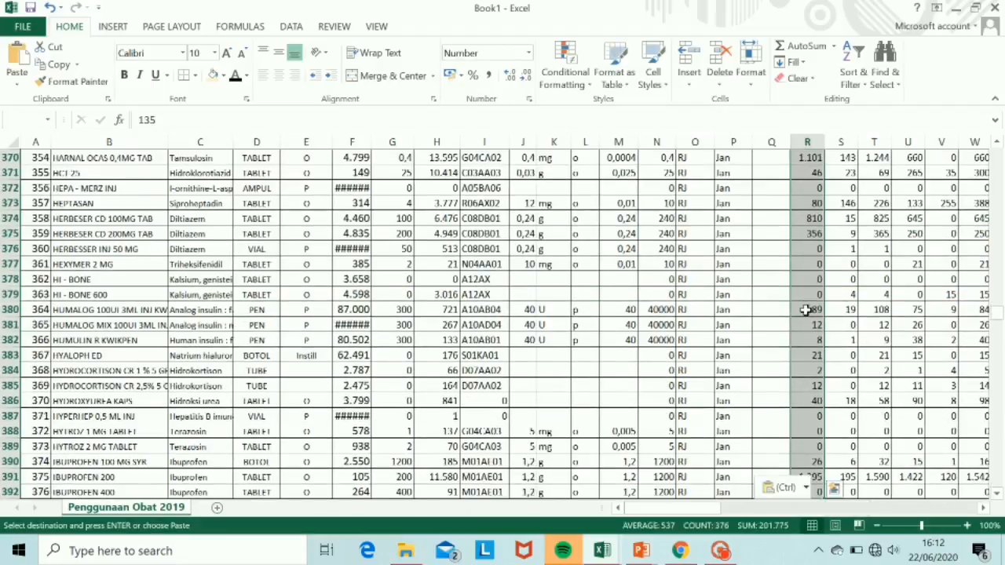
key("ctrl+c")
key("Up")
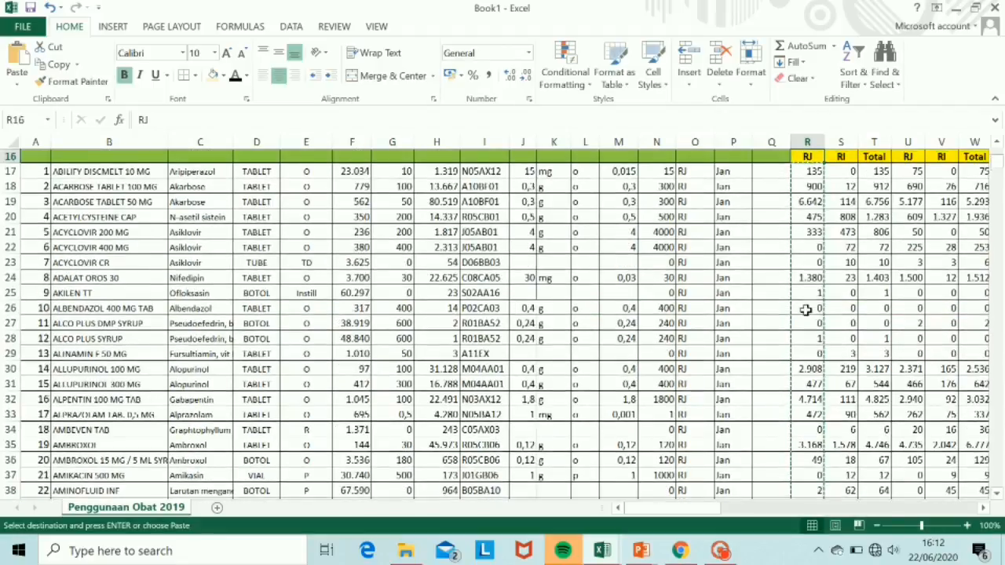
key("Left")
key("Down")
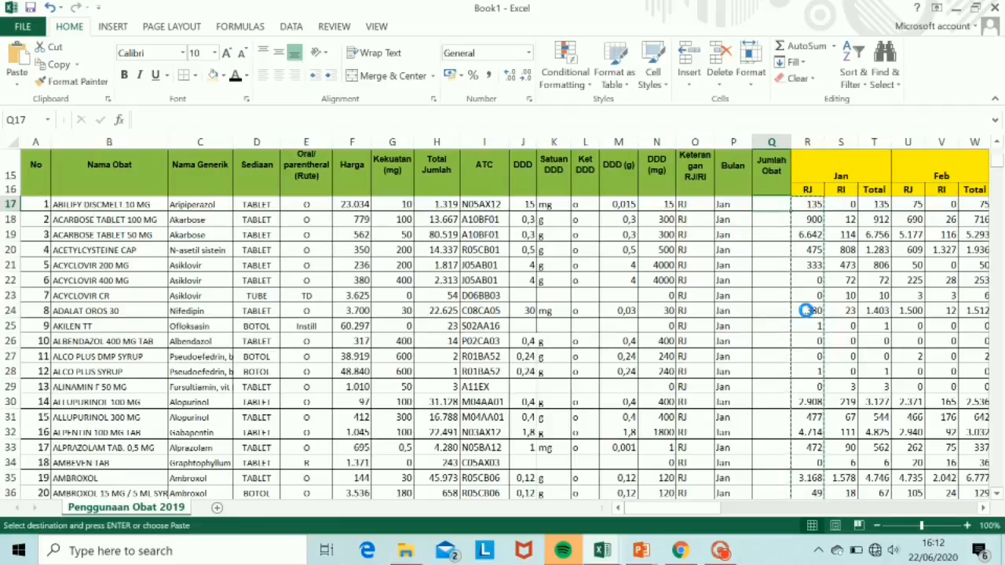
key("ctrl+v")
left_click(772, 263)
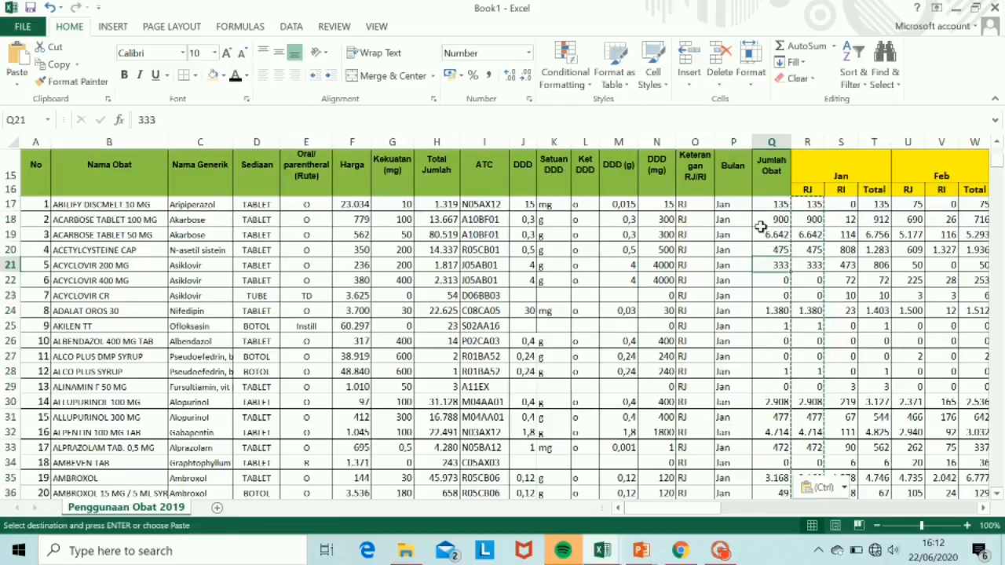
key("Up")
key("Up")
key("Up")
key("Up")
double_click(763, 280)
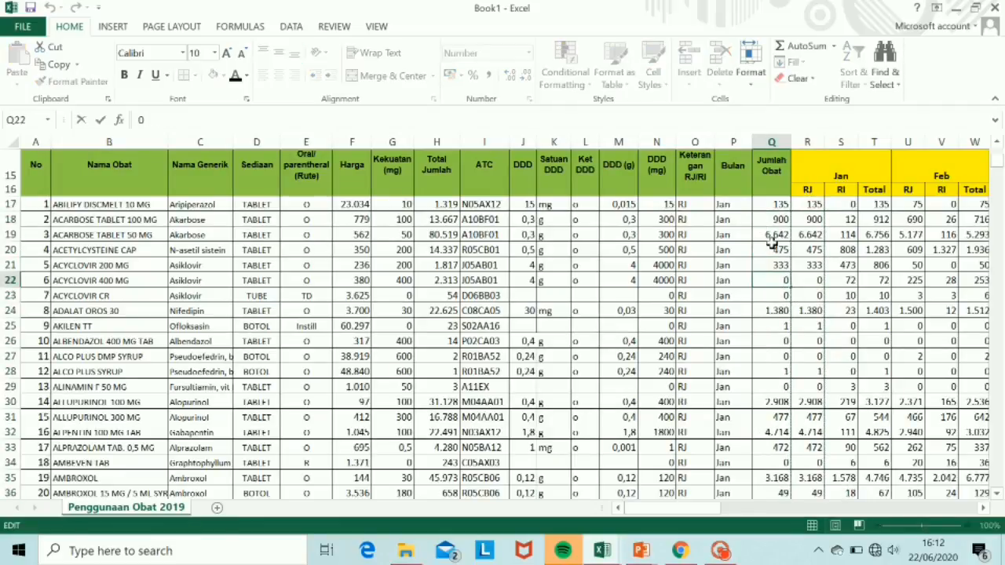
key("Escape")
key("Up")
key("Up")
key("Up")
key("Up")
key("Up")
key("Up")
key("Up")
key("Up")
key("Up")
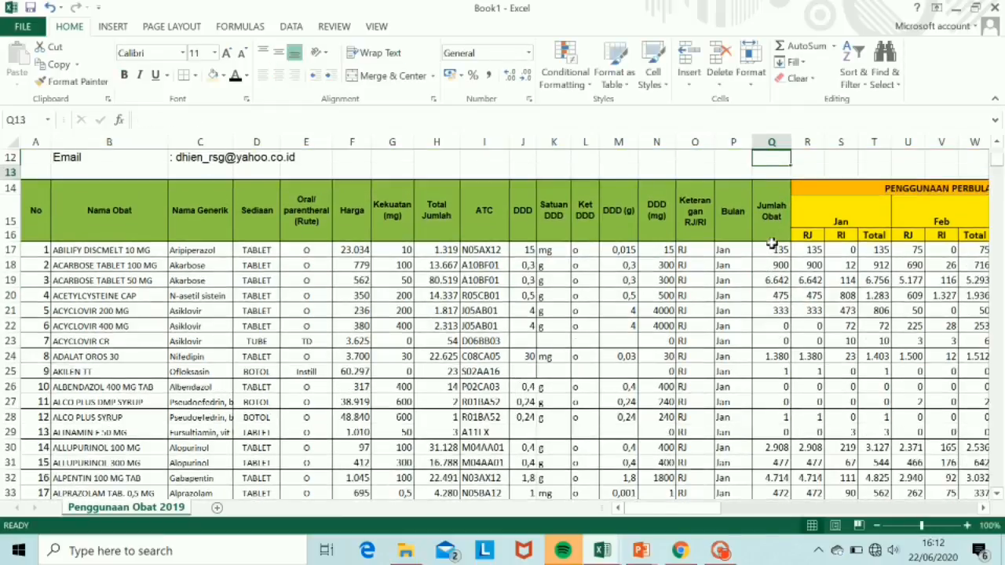
key("Down")
key("Down")
key("Left")
key("Left")
key("Left")
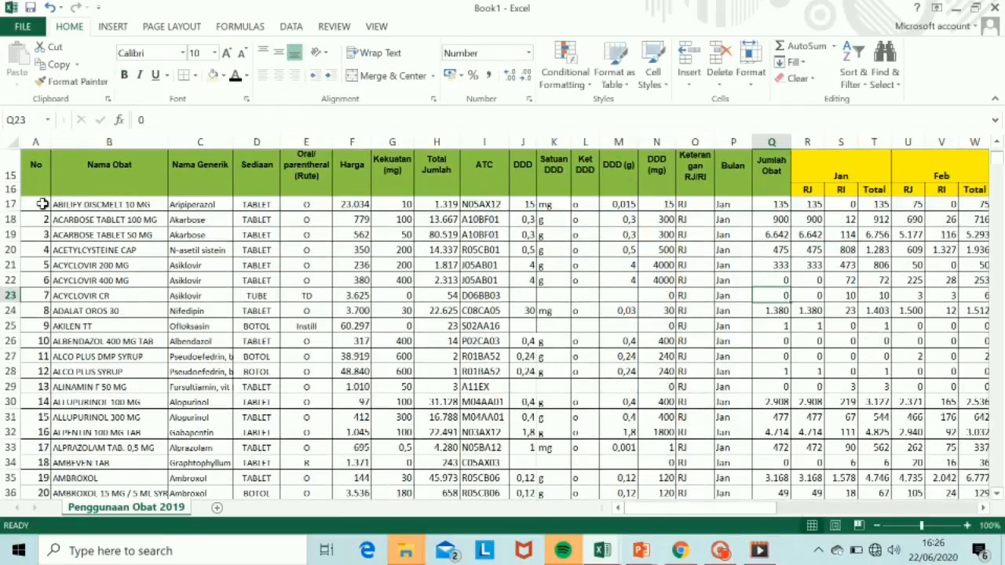
Copy the whole drug data block from No to Jumlah Obat, A17 to Q769, without the header rows
left_click(42, 203)
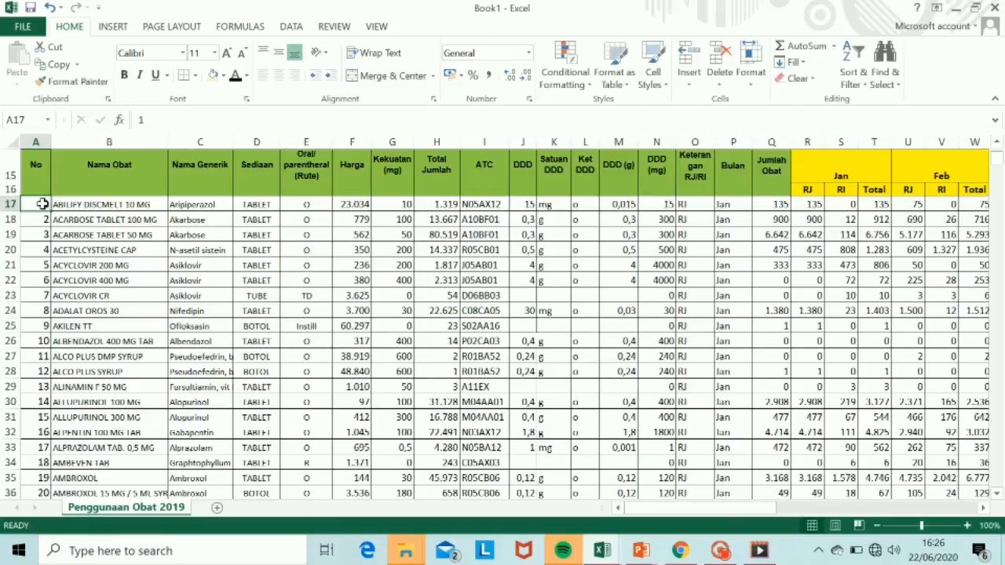
key("ctrl+shift+Right")
key("ctrl+shift+Left")
key("shift+Right")
key("shift+Right")
key("shift+Right")
key("shift+Right")
key("shift+Right")
key("shift+Right")
key("shift+Right")
key("shift+Right")
key("shift+Right")
key("shift+Right")
key("shift+Right")
key("shift+Right")
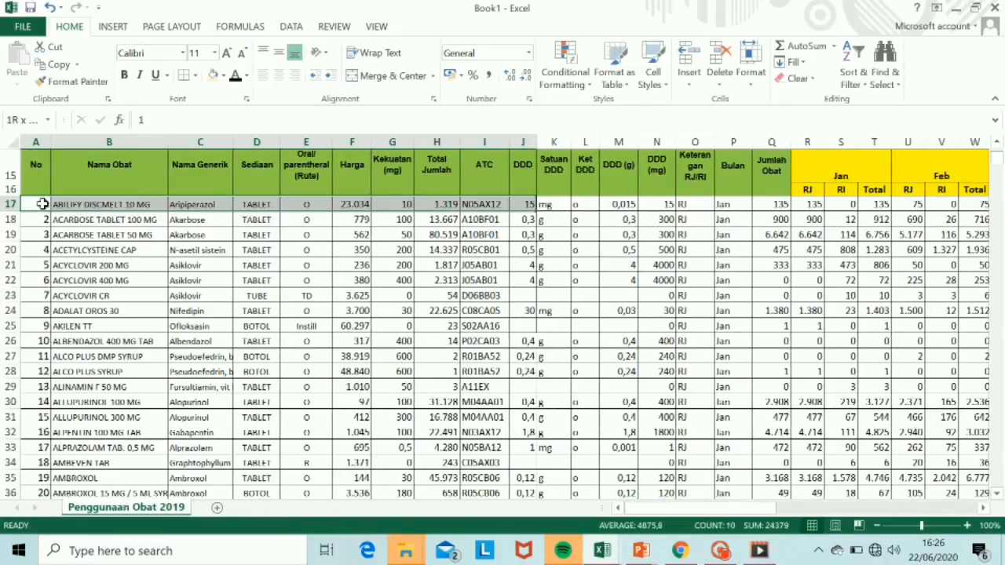
key("shift+Right")
key("shift+Right")
key("shift+Right")
key("shift+Right")
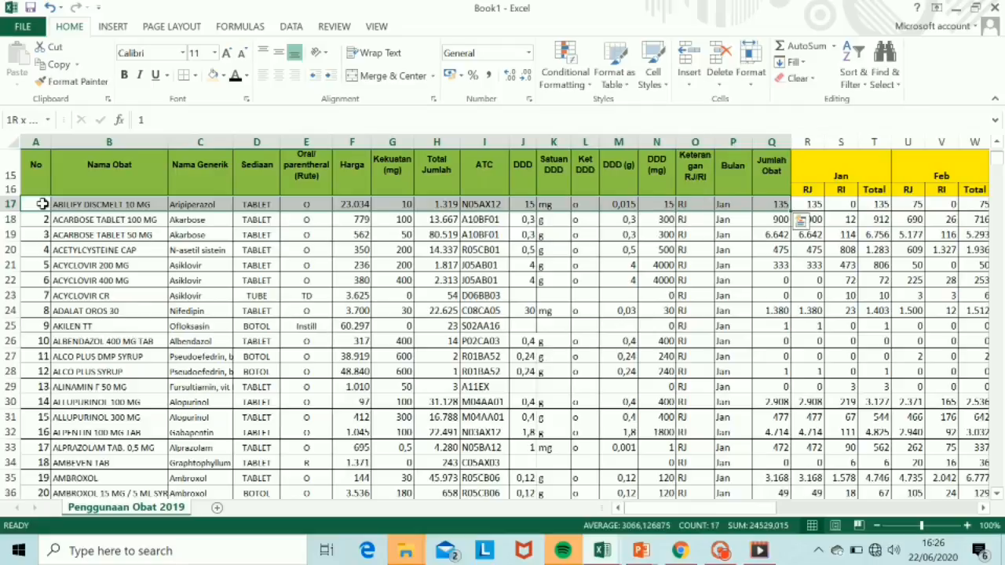
key("ctrl+shift+Down")
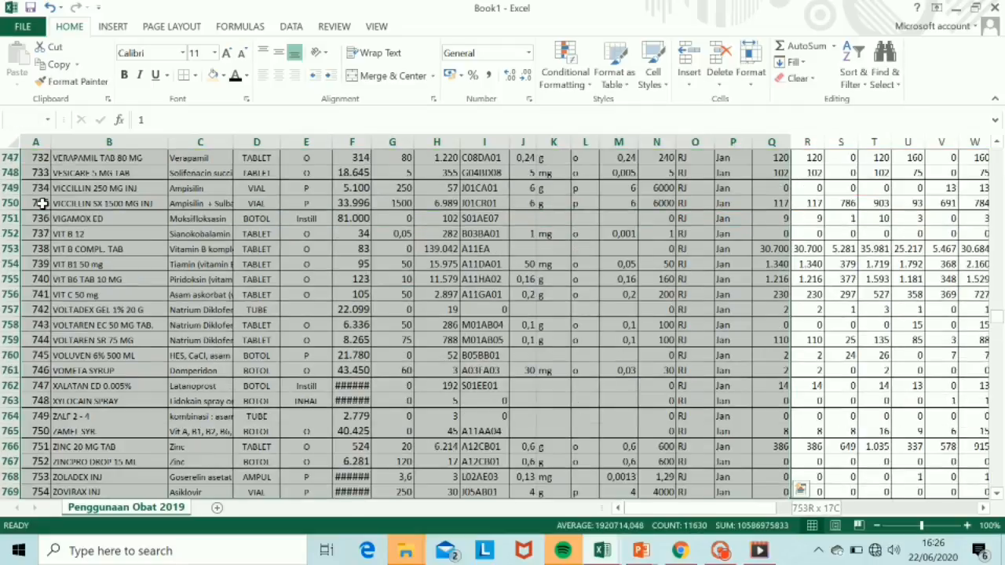
key("ctrl+c")
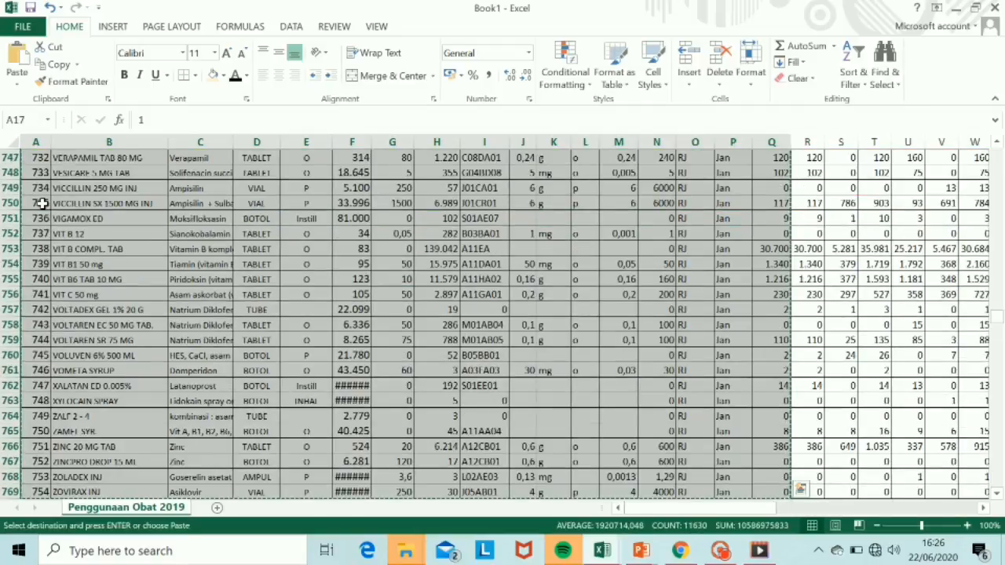
Paste the copied drug block as values only directly below the last drug row, starting at A770
key("Down")
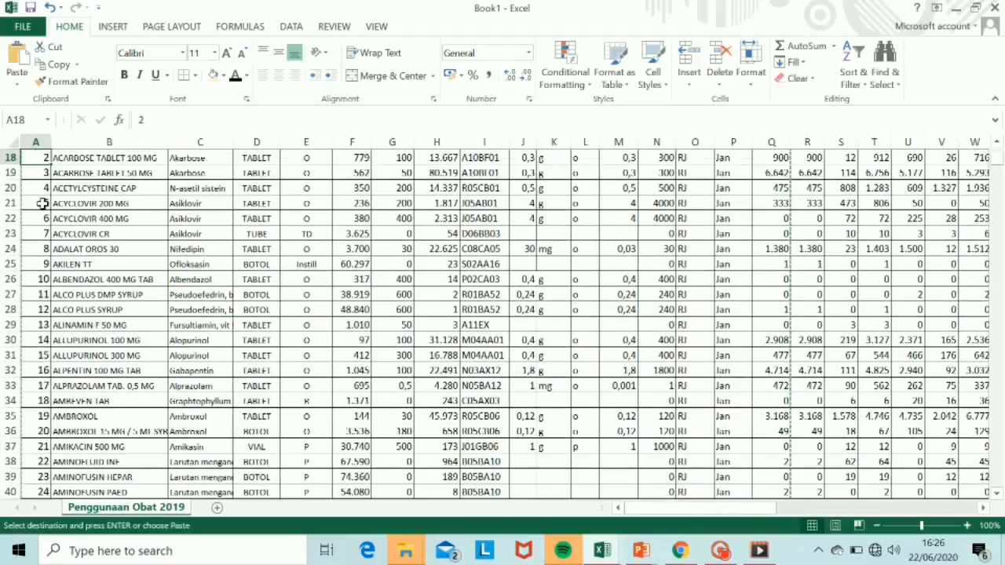
key("ctrl+Down")
key("Down")
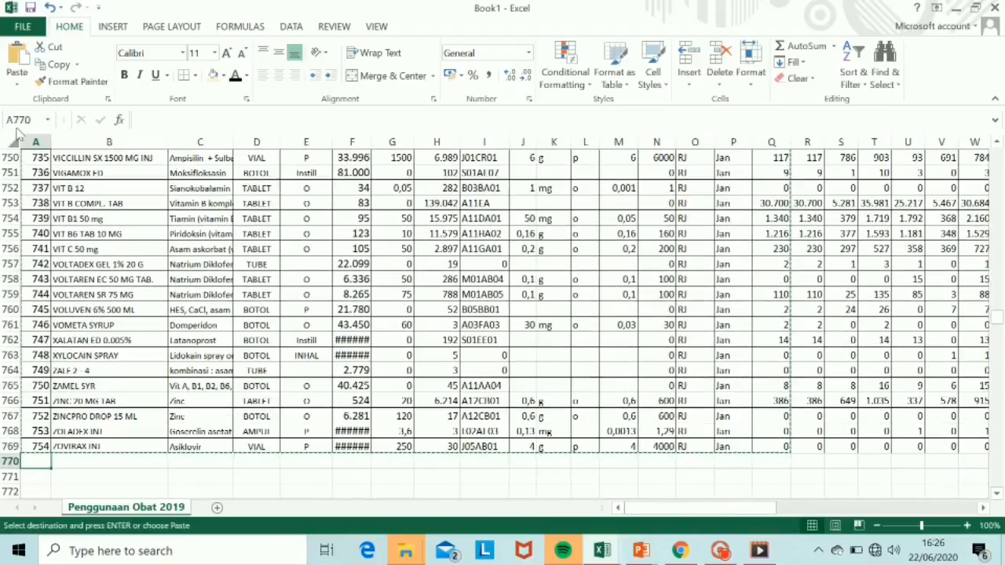
left_click(18, 84)
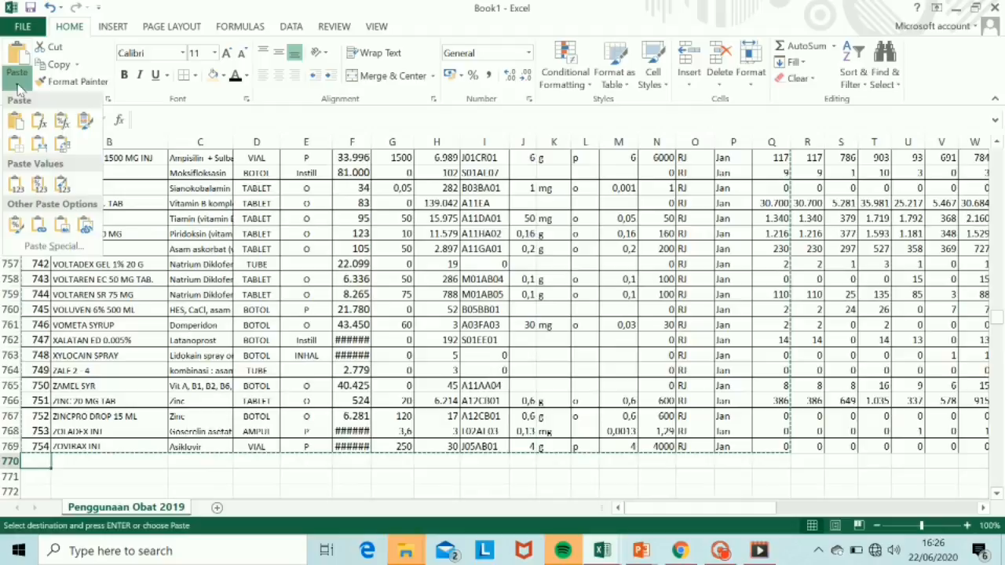
left_click(15, 185)
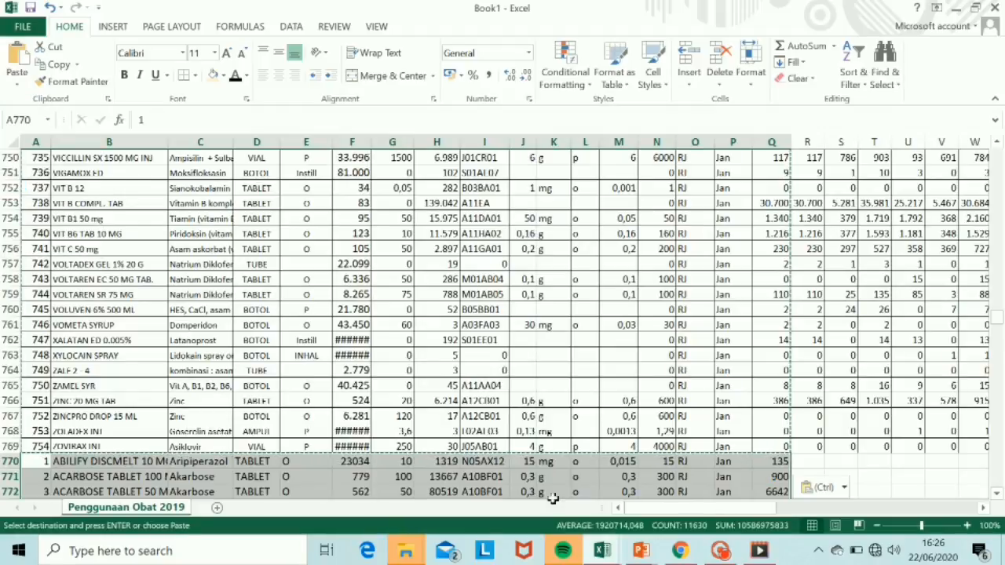
left_click(854, 465)
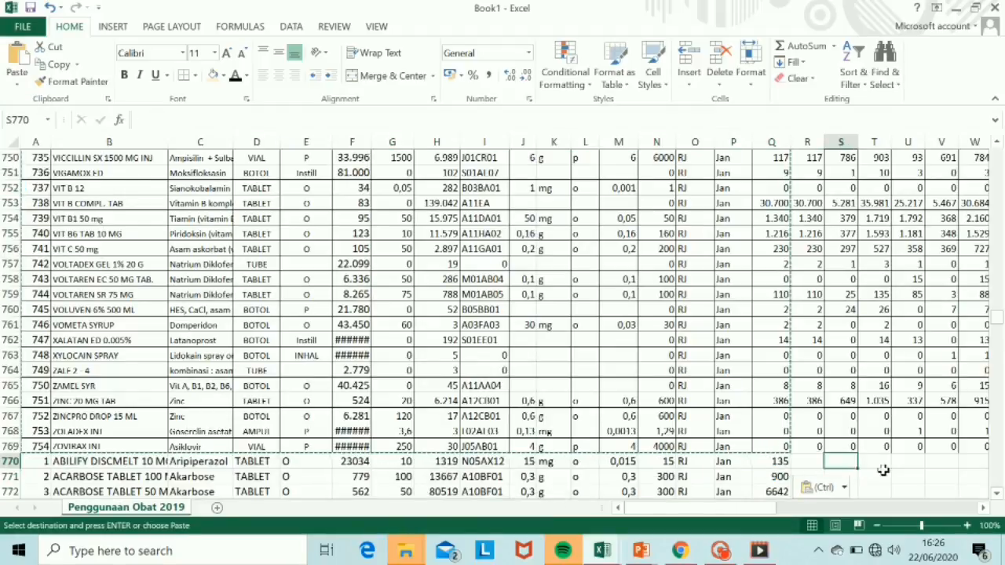
left_click(873, 476)
key("Escape")
double_click(874, 475)
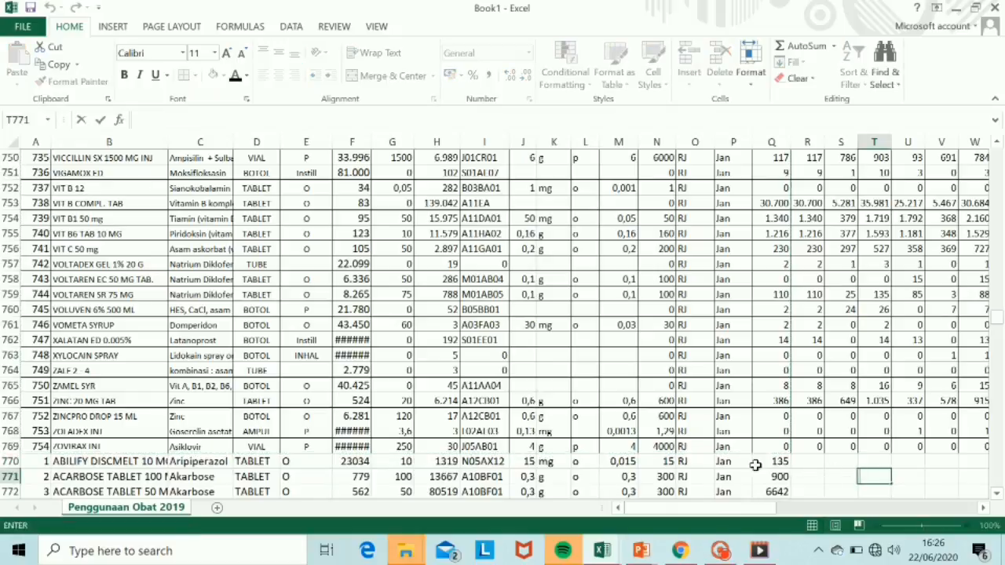
Set the type in O770 to RI and fill it down column O through the whole pasted block
left_click(698, 462)
key("Down")
key("Down")
key("Down")
key("Down")
key("Down")
key("Down")
key("Down")
key("Down")
key("Down")
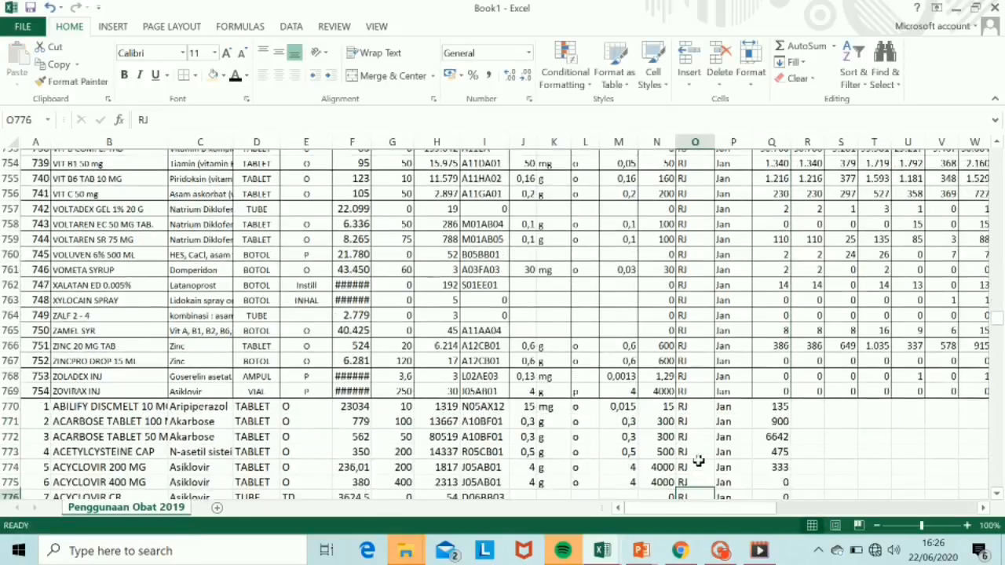
key("Down")
key("Down")
key("Down")
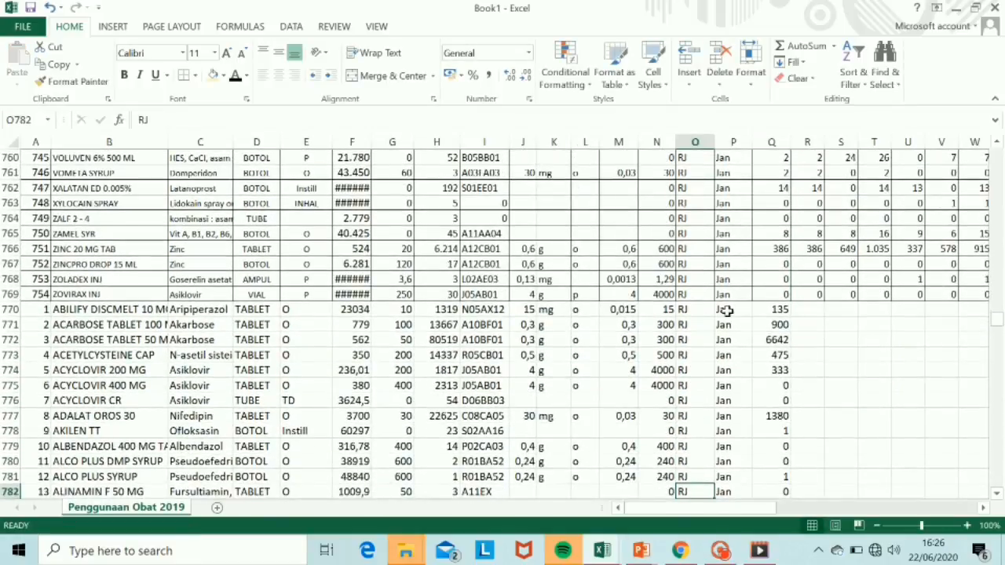
left_click(690, 312)
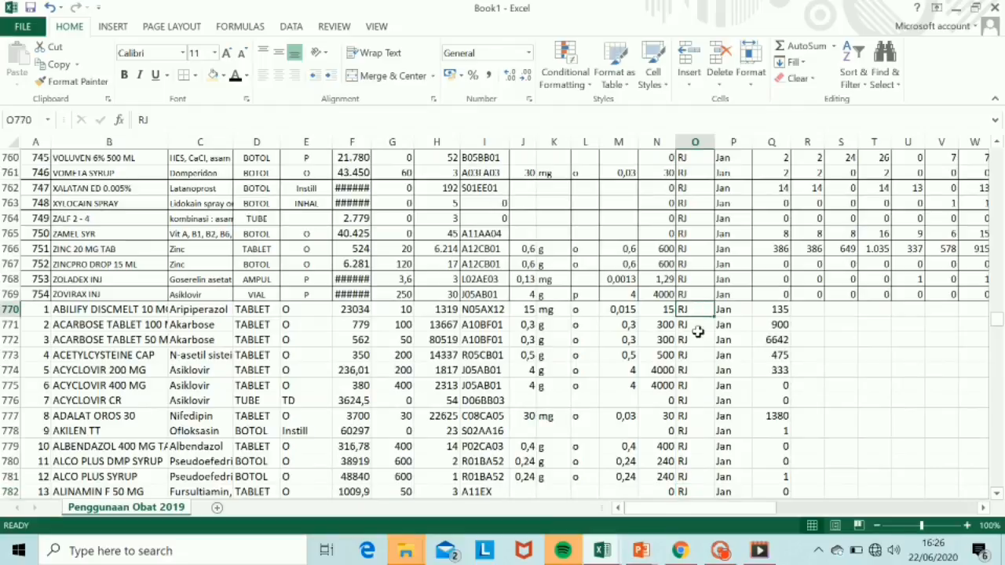
type("RJ")
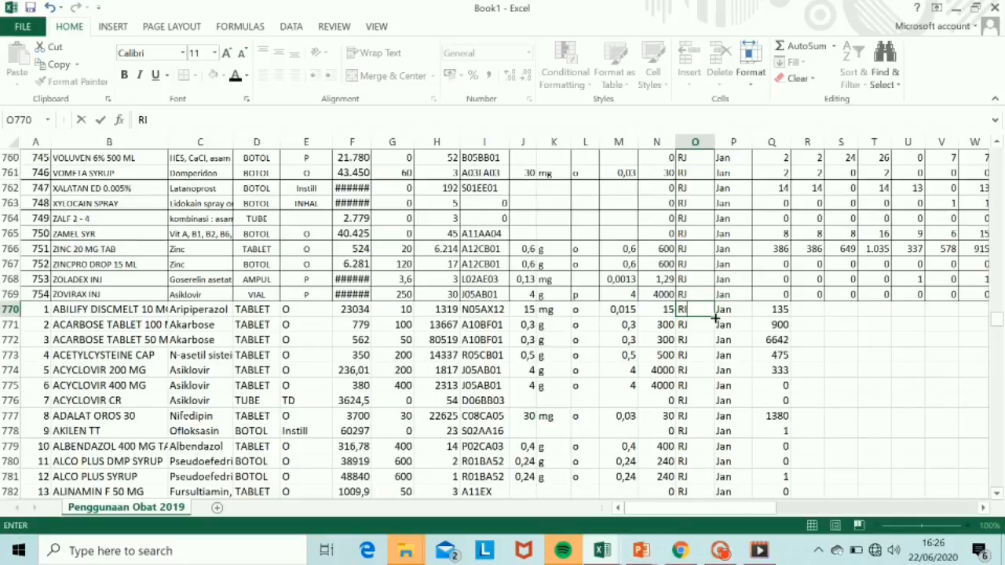
double_click(714, 317)
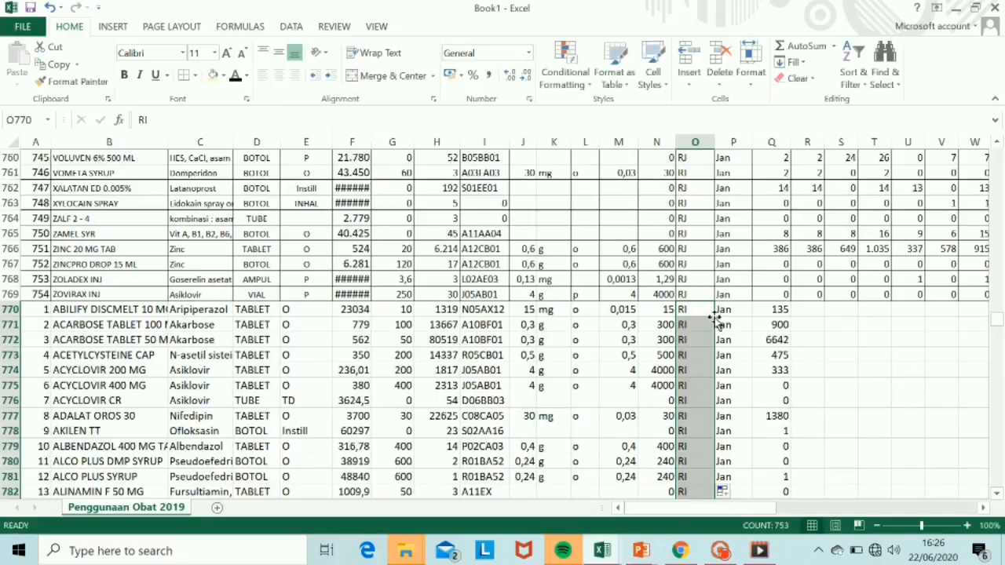
left_click(697, 403)
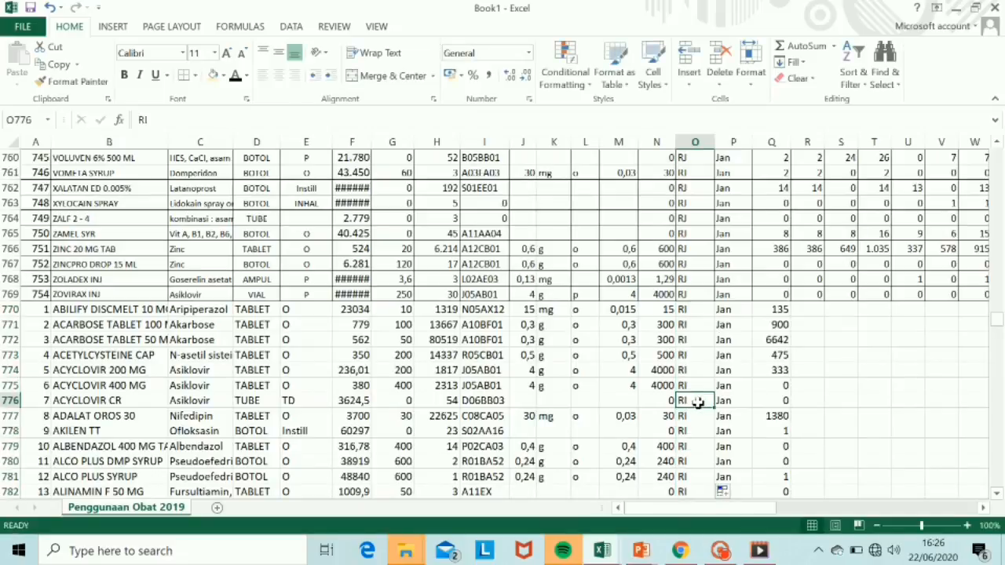
Clear the Jumlah Obat quantities of the pasted RI block, from Q770 to Q1522
left_click(780, 309)
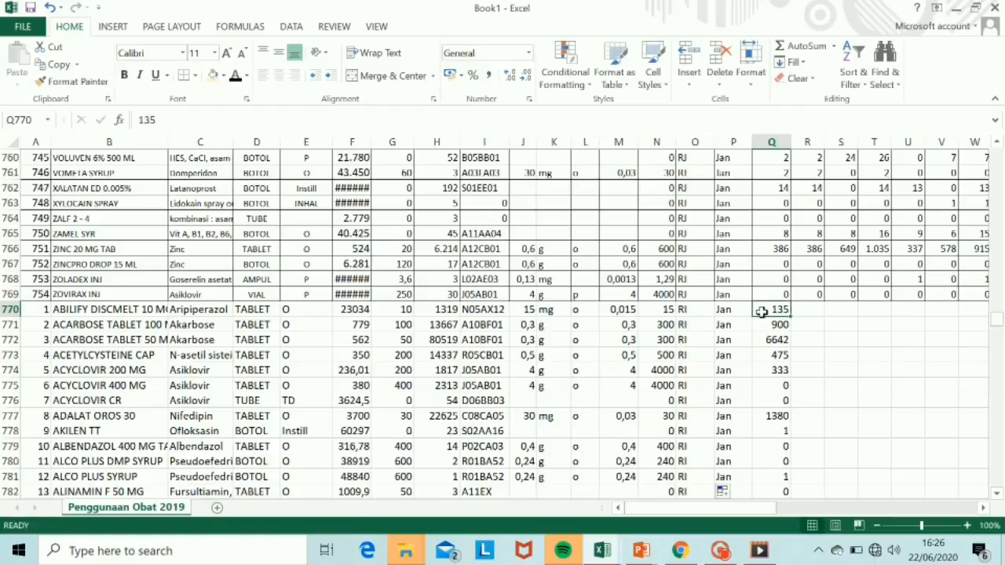
key("ctrl+shift+Down")
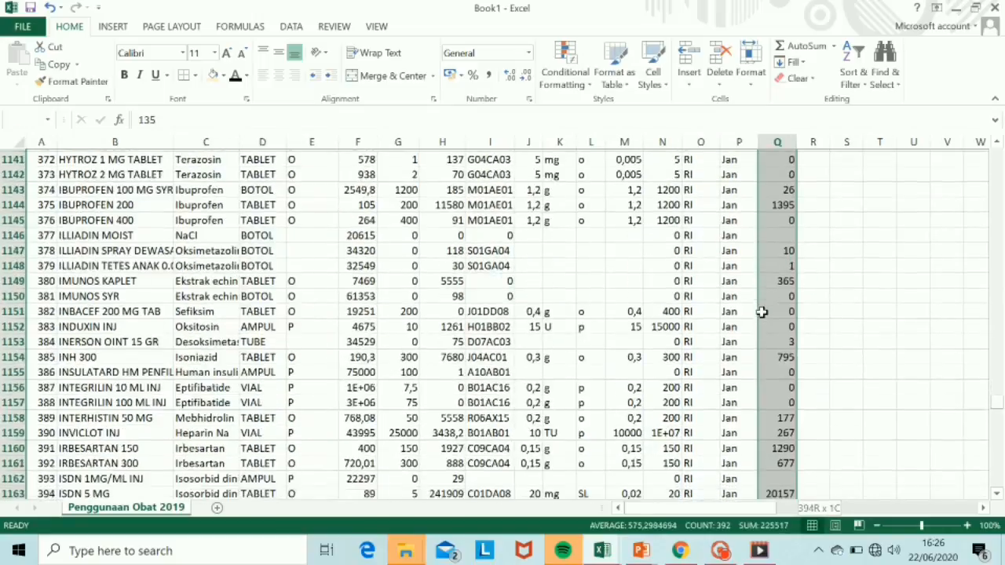
key("ctrl+shift+Down")
key("ctrl+shift+Down")
key("ctrl+shift+Down")
key("ctrl+shift+Down")
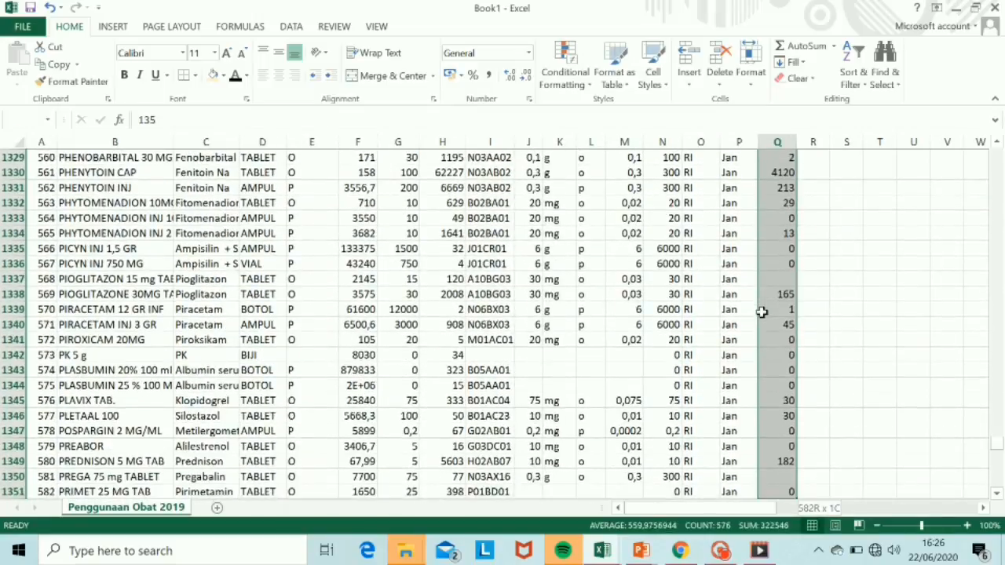
key("ctrl+shift+Down")
key("ctrl+shift+Up")
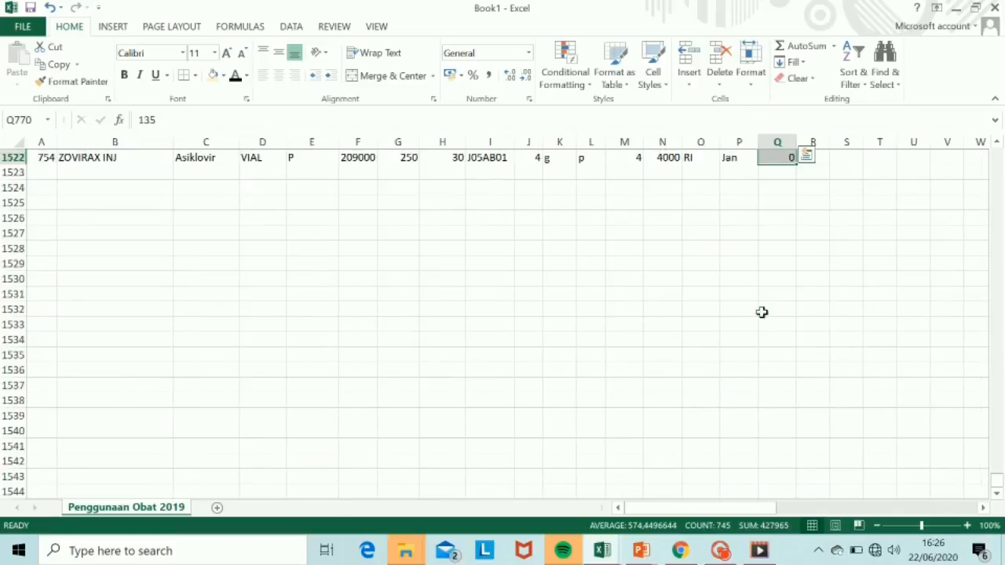
key("Delete")
Copy the January RI quantities S17 to S769 into the Jumlah Obat column of the RI block, starting at Q770
key("Up")
key("Up")
key("Up")
key("Up")
key("Up")
key("Up")
key("Up")
key("Up")
key("Up")
key("Up")
key("Up")
key("Up")
key("Up")
key("Up")
key("Up")
key("Up")
key("Up")
key("Up")
key("Up")
key("Up")
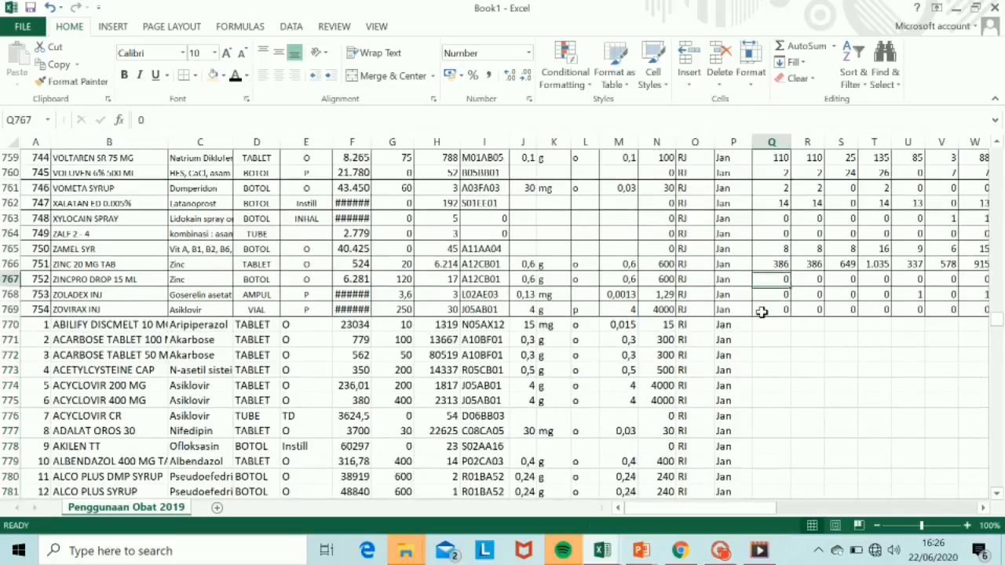
key("Up")
key("Up")
key("Up")
key("Up")
key("Up")
key("Up")
key("Up")
key("Up")
key("Up")
key("Up")
key("Up")
key("Up")
key("Up")
key("Up")
key("Up")
key("Up")
key("Up")
key("Up")
key("Up")
key("Up")
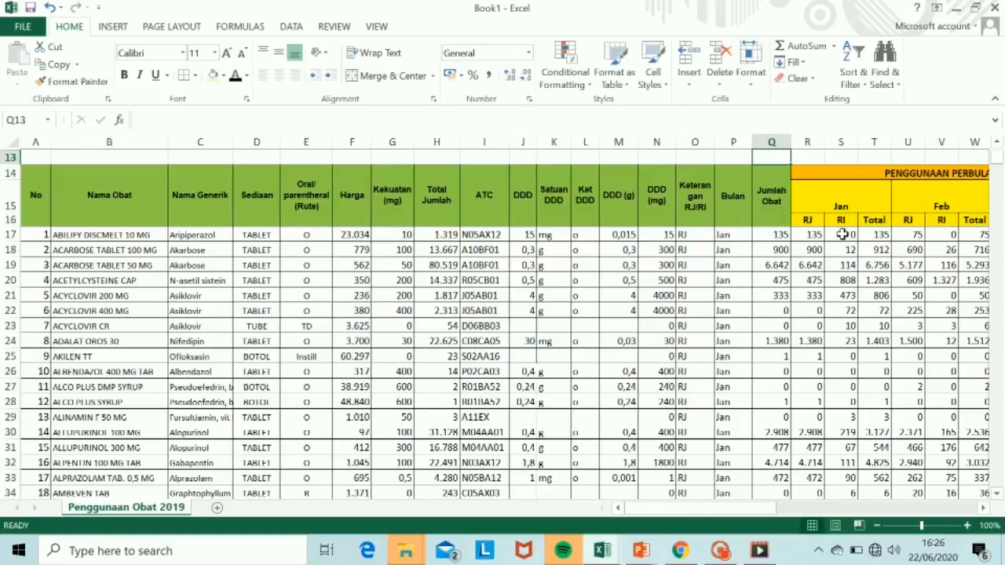
left_click(841, 234)
key("ctrl+shift+Down")
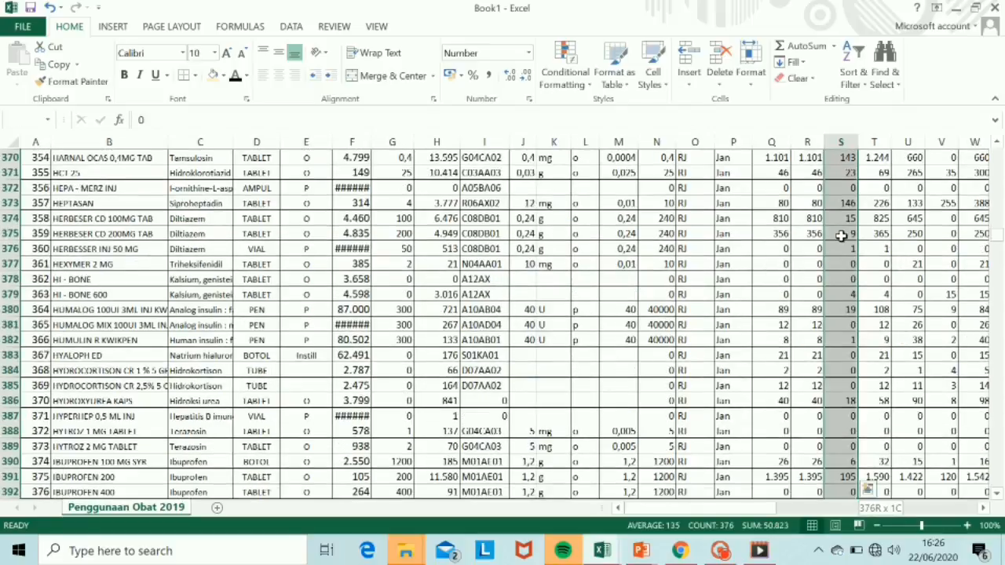
key("ctrl+shift+Down")
key("ctrl+shift+Down")
key("ctrl+shift+Down")
key("ctrl+shift+Down")
key("ctrl+shift+Down")
key("ctrl+shift+Down")
key("ctrl+shift+Down")
key("ctrl+shift+Down")
key("ctrl+shift+Down")
key("ctrl+shift+Down")
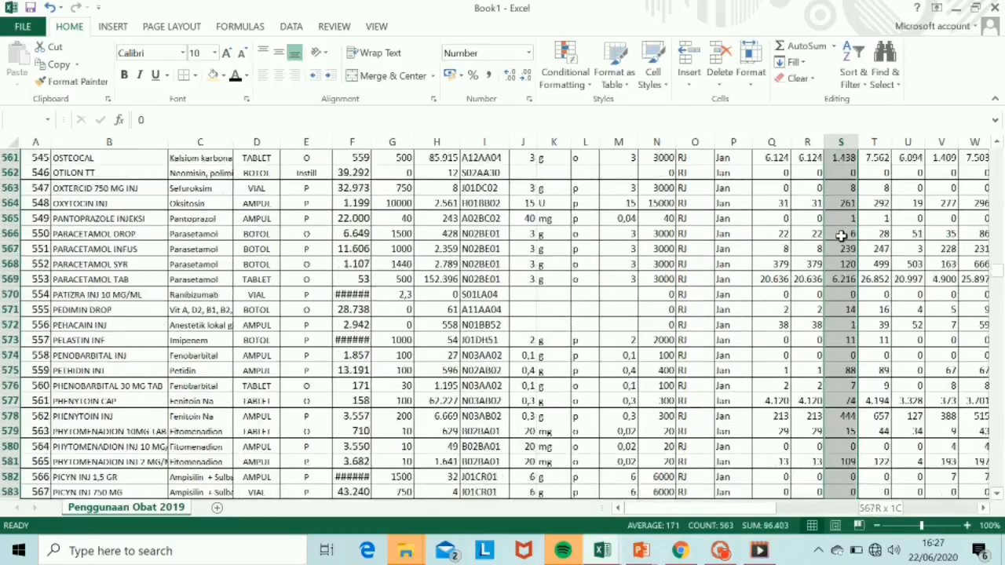
key("ctrl+shift+Down")
key("ctrl+shift+Down")
key("ctrl+shift+Down")
key("ctrl+shift+Down")
key("ctrl+shift+Down")
key("ctrl+shift+Down")
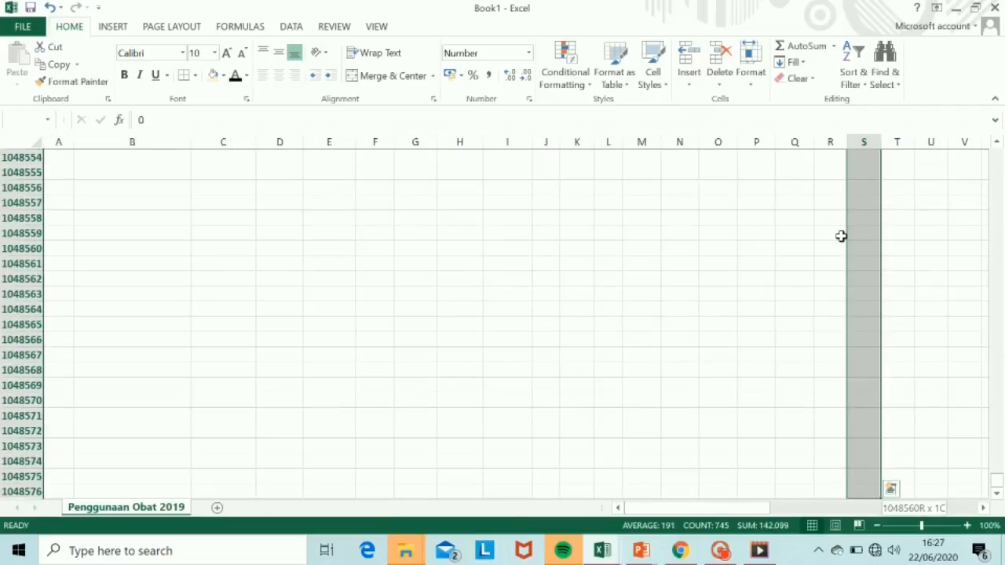
key("ctrl+shift+Up")
key("ctrl+c")
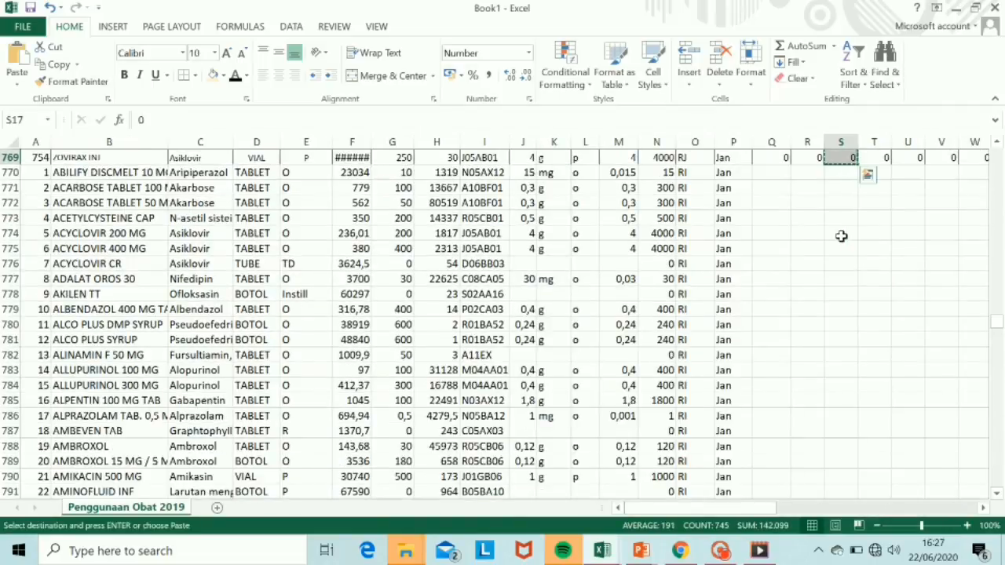
left_click(769, 170)
key("ctrl+v")
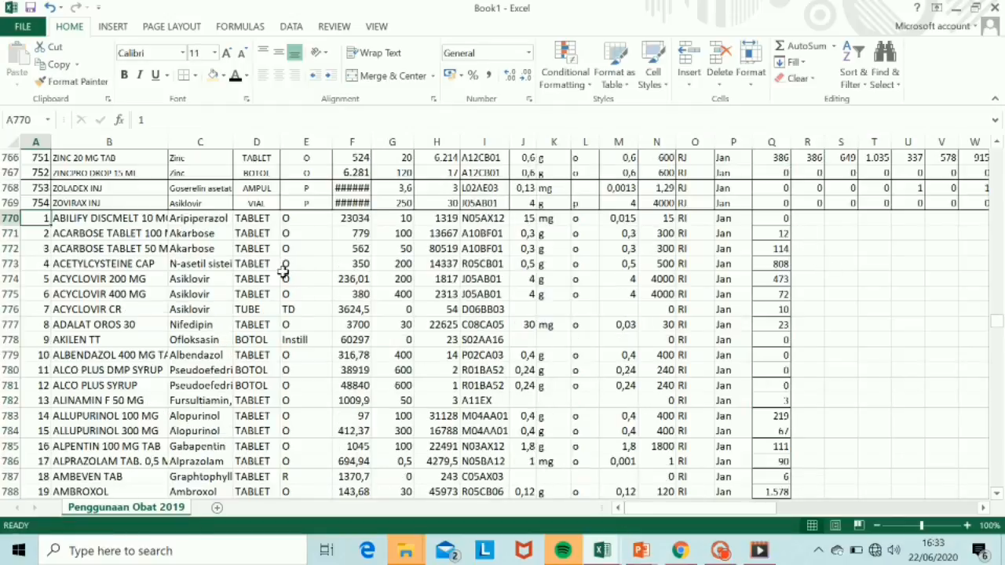
Copy the complete January RI block from No to Jumlah Obat, A770 to Q1522
left_click(90, 246)
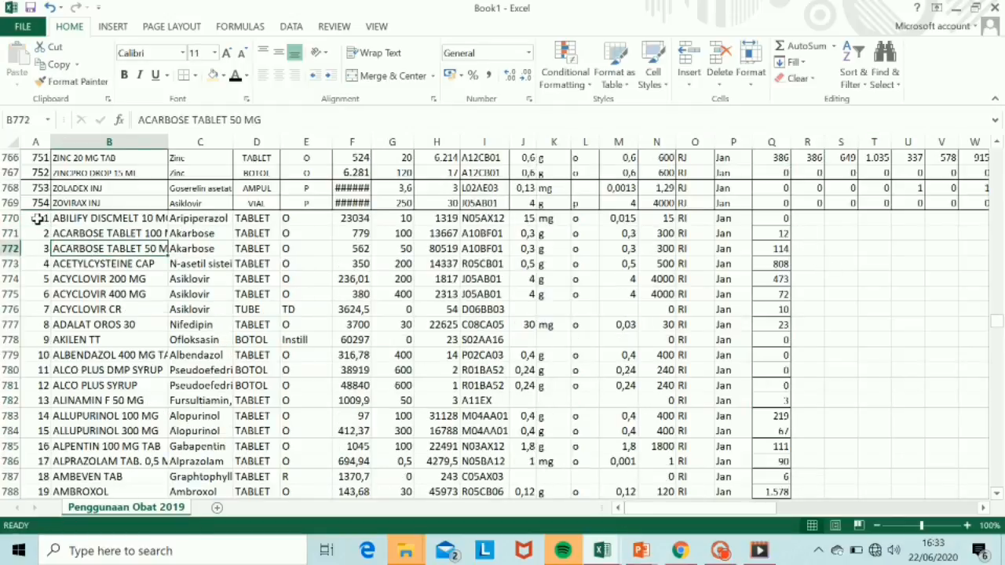
left_click(37, 220)
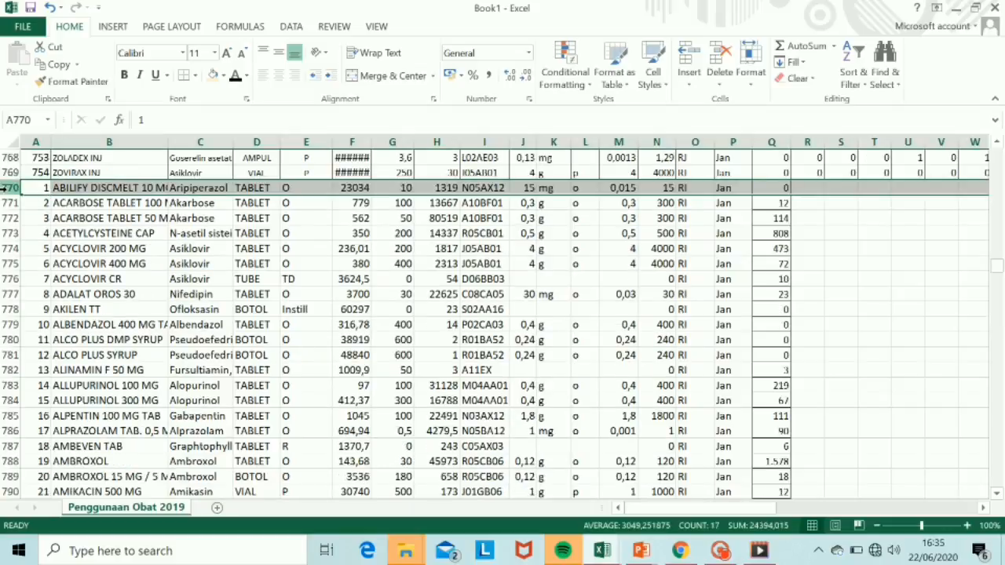
left_click(34, 174)
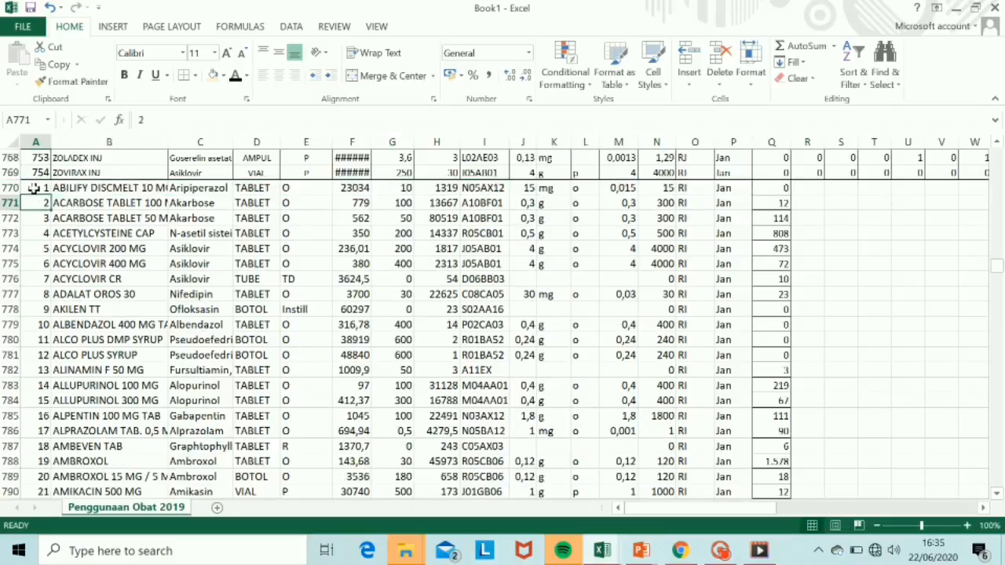
left_click(34, 187)
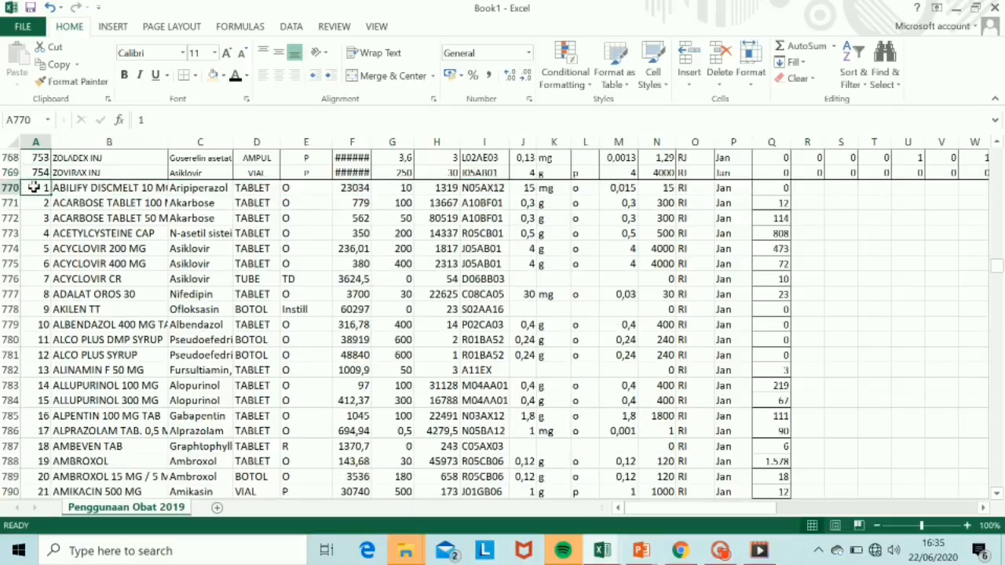
key("ctrl+shift+Right")
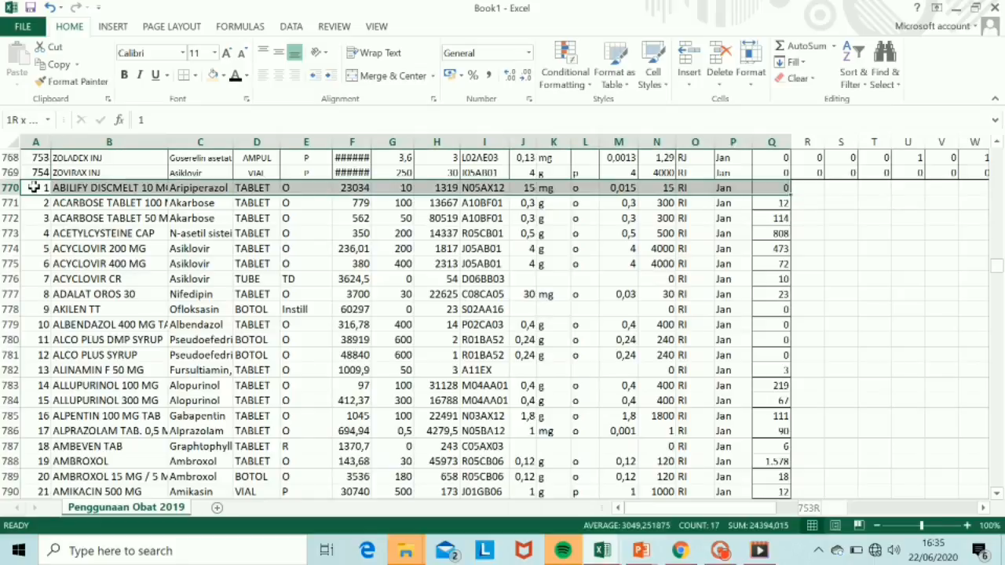
key("ctrl+shift+Down")
key("ctrl+c")
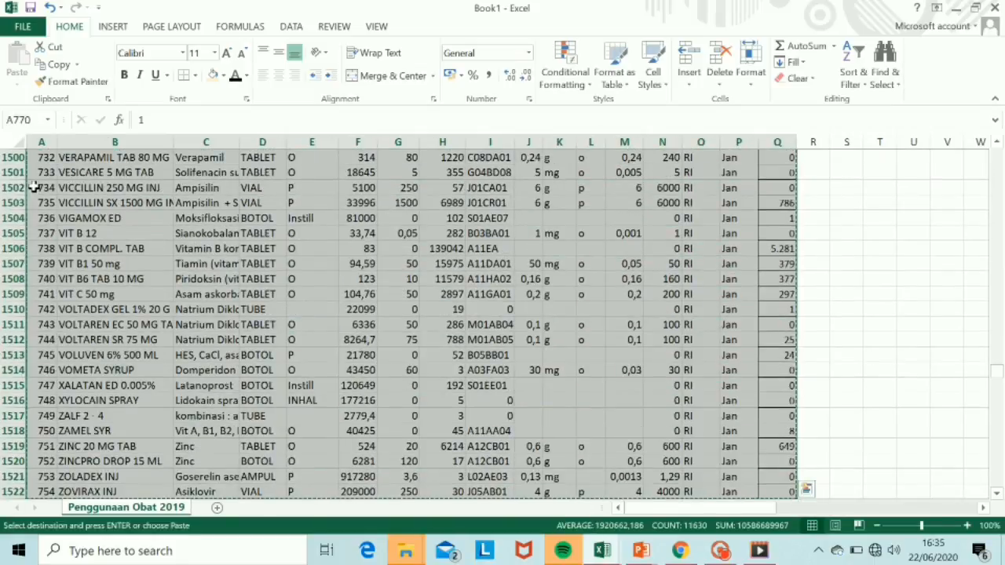
Paste the copied RI block as values only in the first empty row below the list, starting at A1523
key("ctrl+Down")
key("Down")
scroll(33, 187, "down", 1)
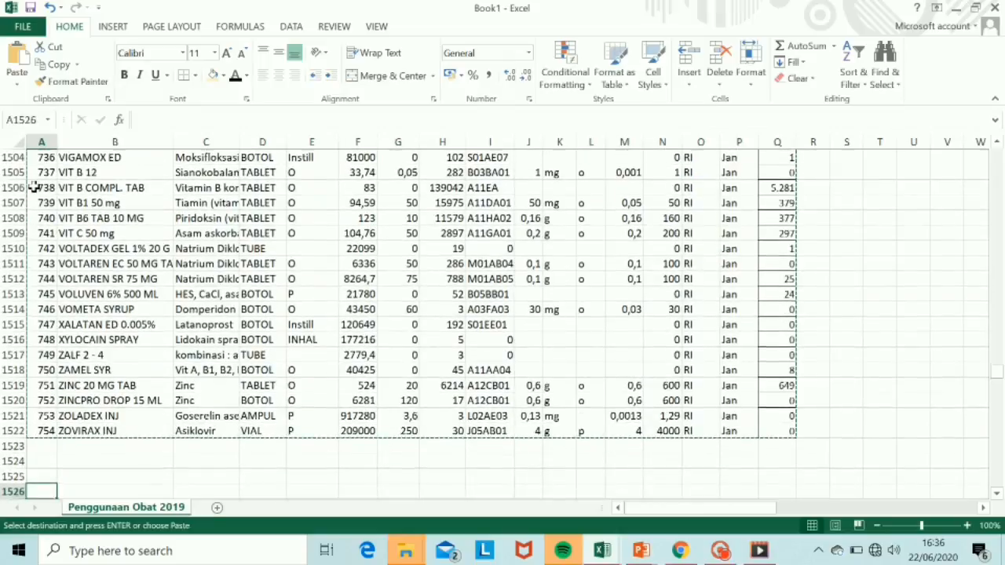
left_click(17, 75)
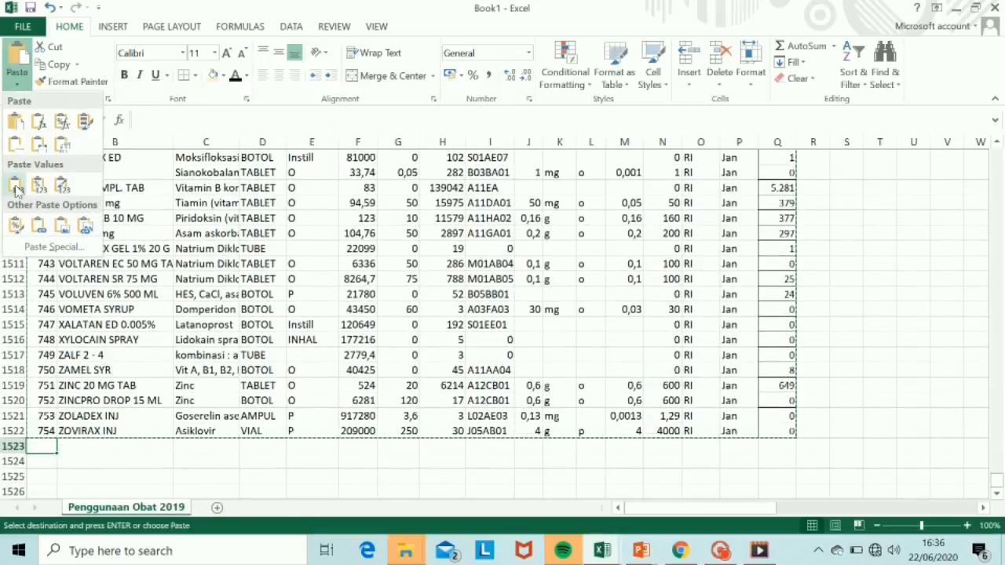
left_click(17, 188)
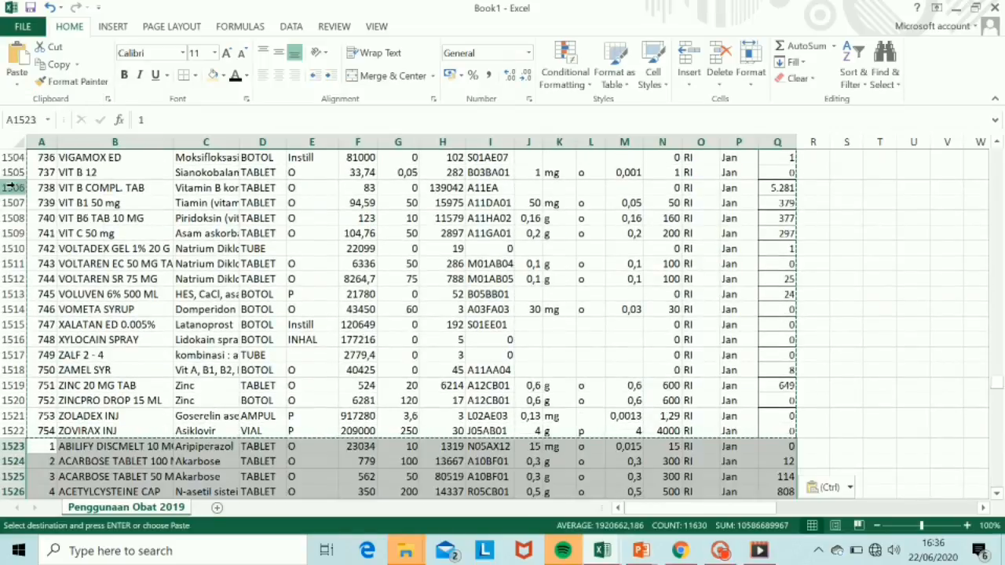
Set the type in O1523 to RJ and fill it down column O through the third block
left_click(695, 447)
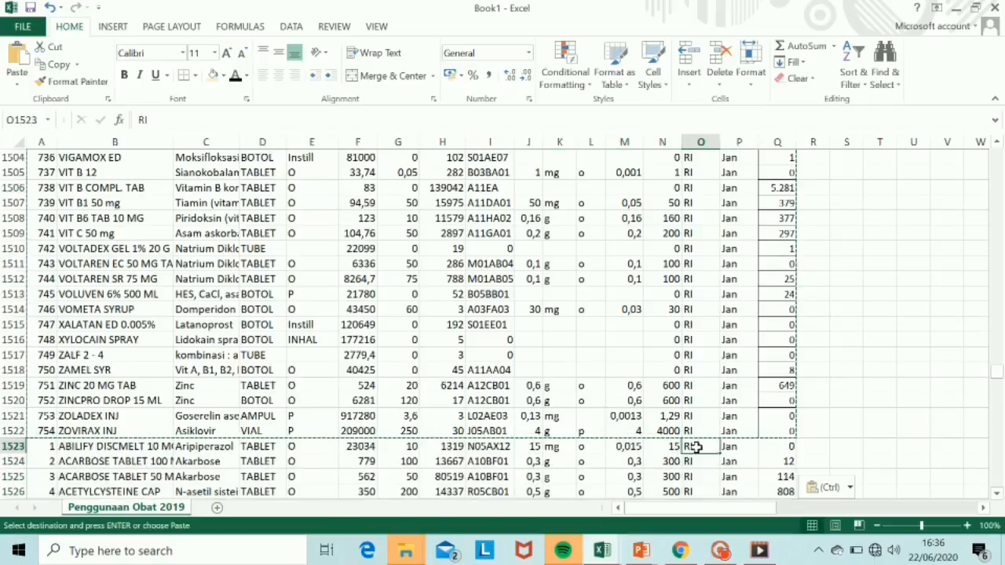
type("RI")
key("BackSpace")
type("J")
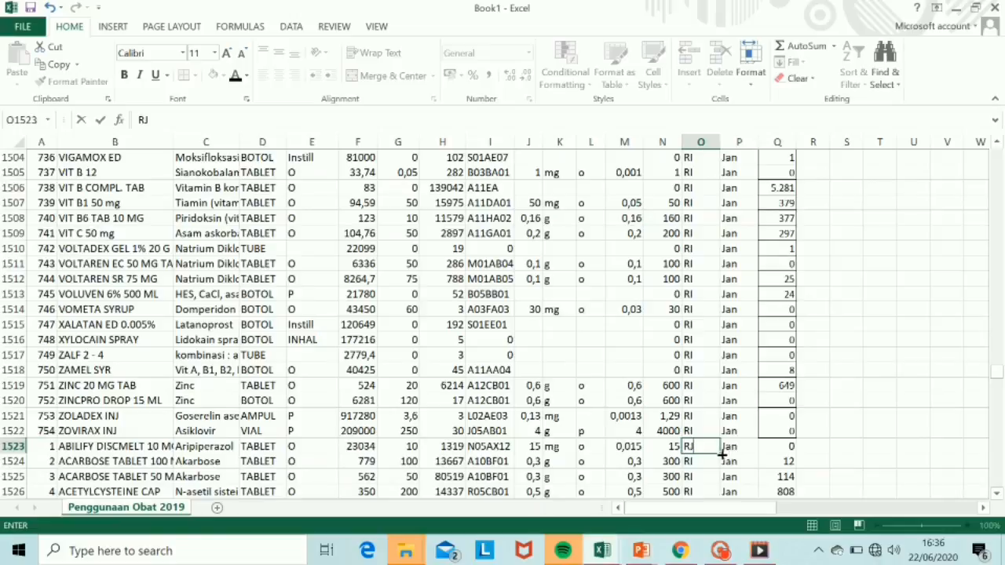
double_click(721, 454)
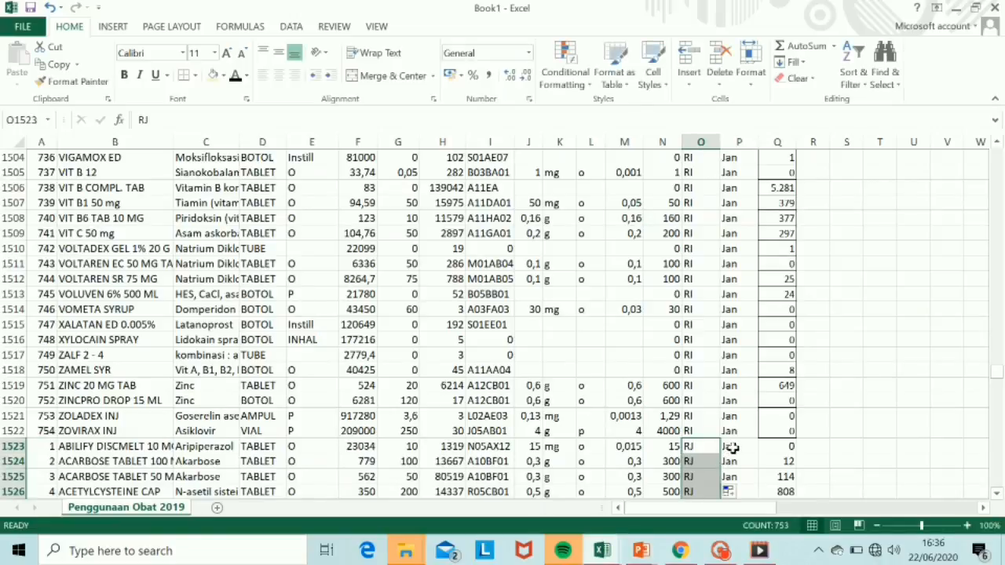
Set the month in P1523 to Feb and copy that same value into every remaining row of the third block in column P
left_click(740, 447)
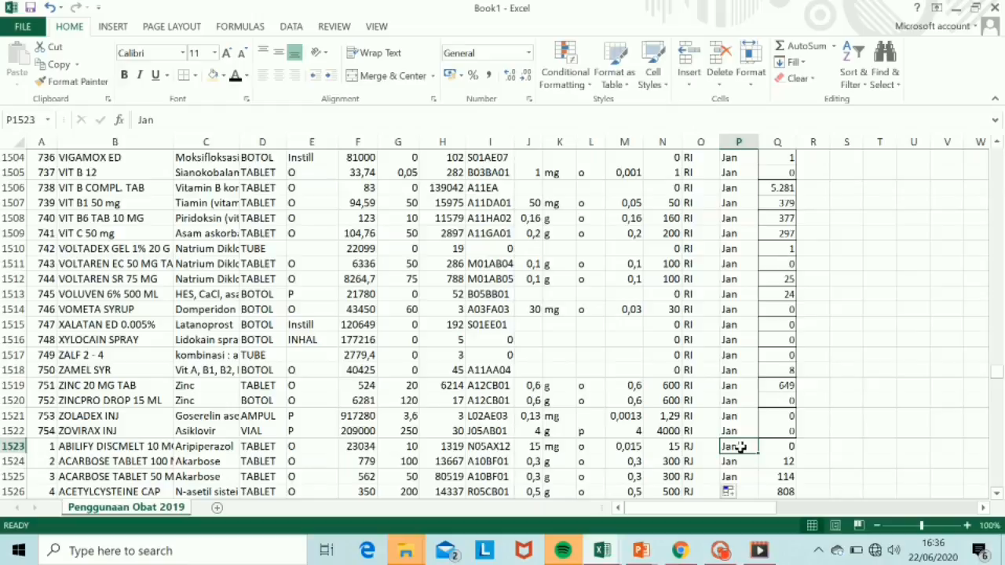
type("Feb")
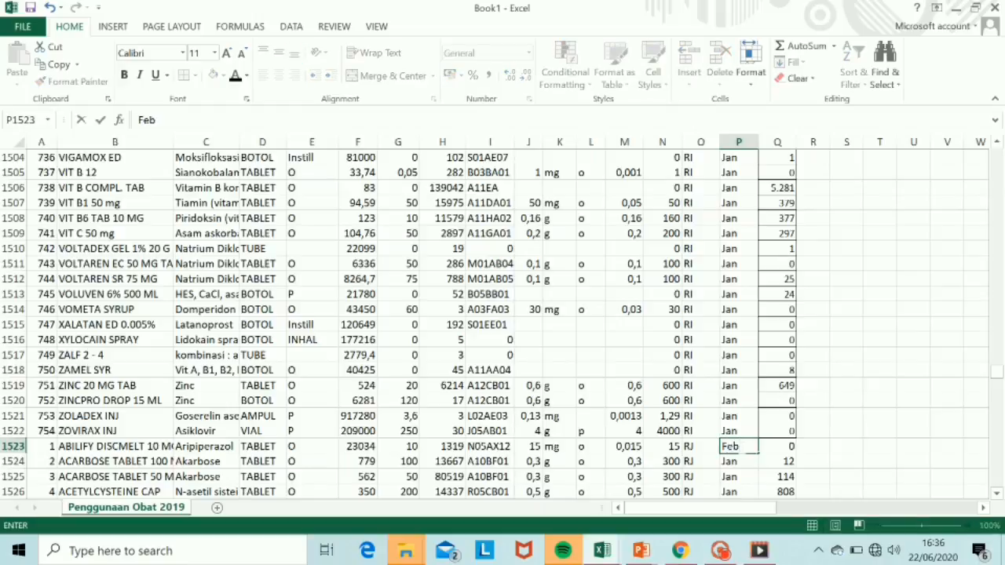
double_click(758, 454)
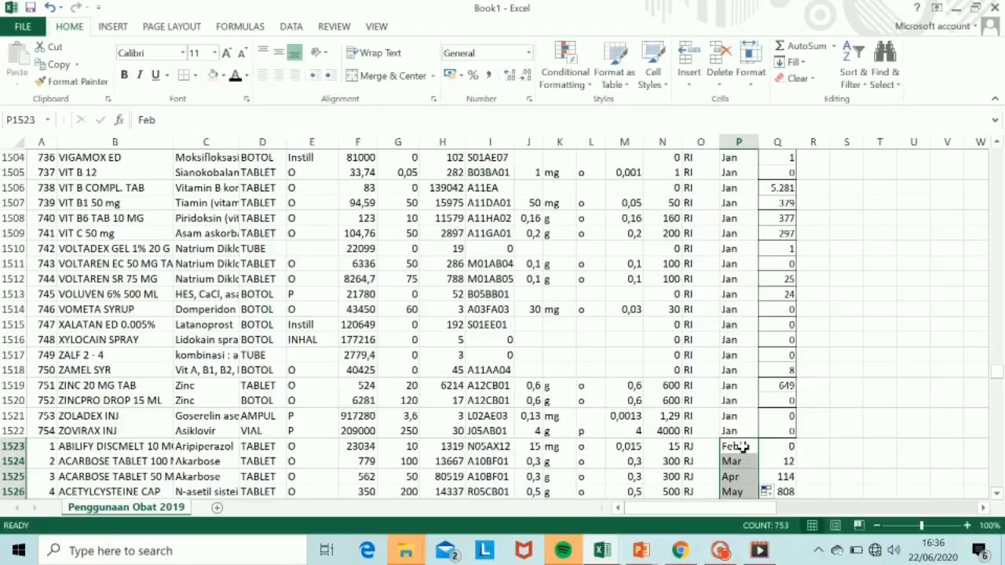
key("ctrl+c")
key("Down")
key("ctrl+shift+Down")
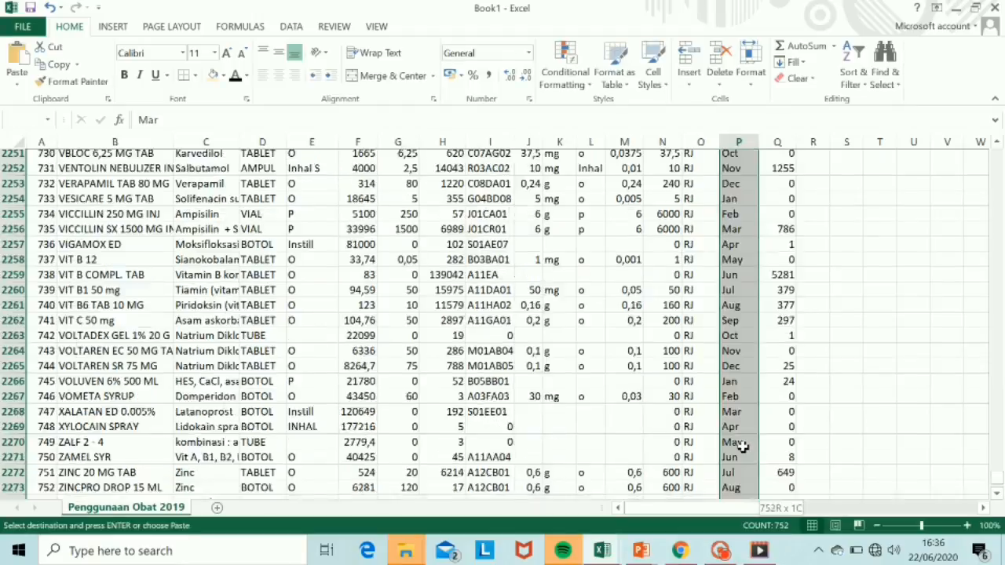
key("ctrl+v")
key("ctrl+BackSpace")
key("Up")
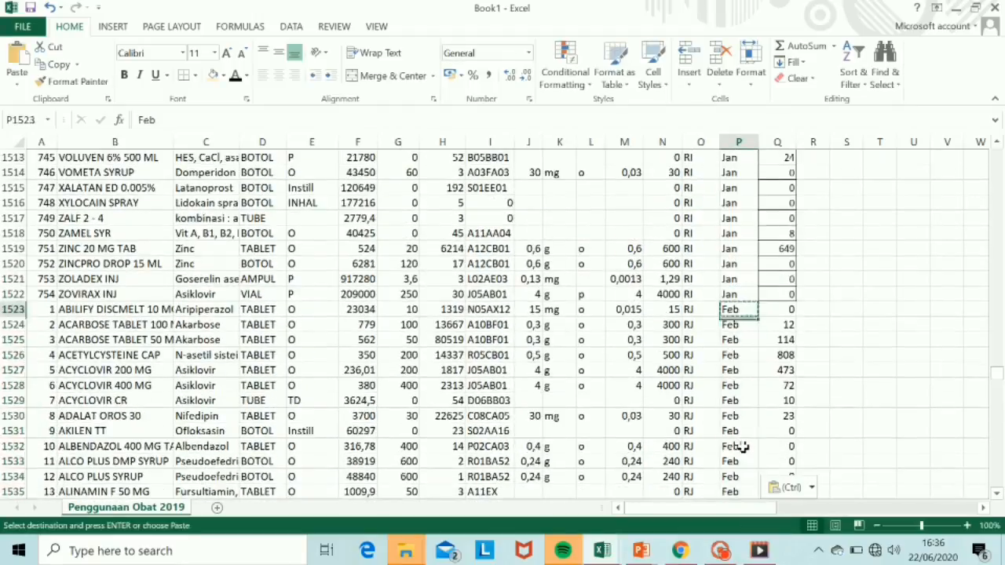
Clear the old Jumlah Obat quantities of the February RJ block, from Q1523 down to the block's last row
key("Right")
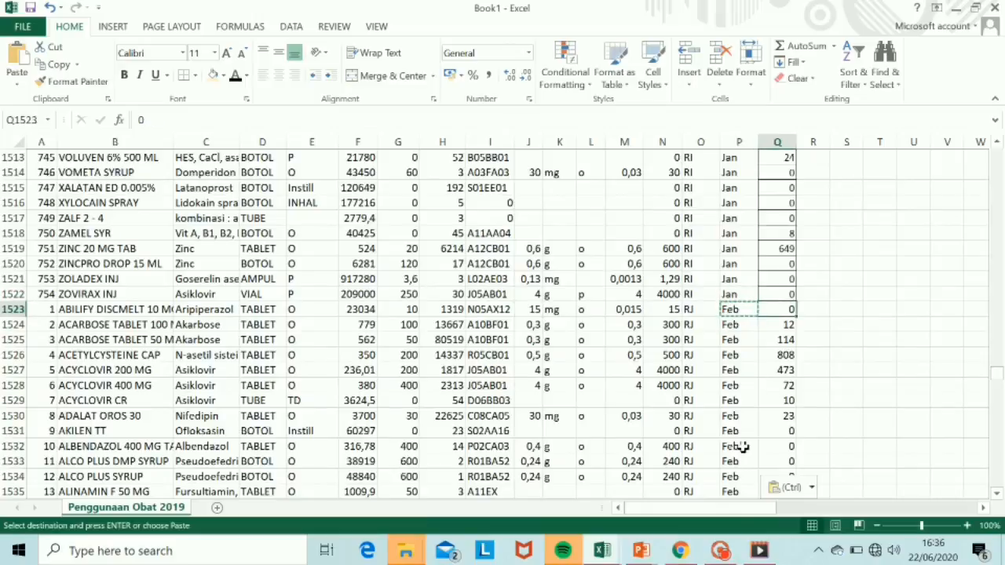
key("ctrl+shift+Down")
key("shift+Down")
key("shift+Down")
key("shift+Down")
key("shift+Down")
key("shift+Down")
key("shift+Down")
key("shift+Down")
key("shift+Down")
key("shift+Down")
key("shift+Down")
key("shift+Down")
key("shift+Down")
key("shift+Down")
key("shift+Down")
key("shift+Down")
key("shift+Down")
key("shift+Down")
key("shift+Down")
key("shift+Down")
key("shift+Down")
key("ctrl+shift+Down")
key("shift+Down")
key("shift+Down")
key("shift+Down")
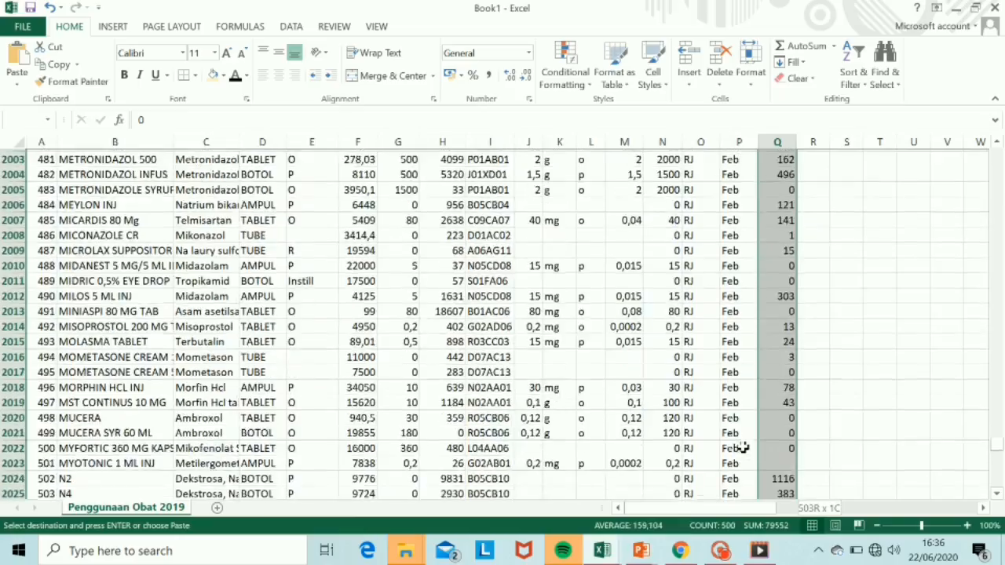
key("shift+Down")
key("shift+Down")
key("shift+Down")
key("shift+Down")
key("shift+Down")
key("shift+Down")
key("shift+Down")
key("shift+Down")
key("shift+Down")
key("shift+Down")
key("shift+Down")
key("shift+Down")
key("shift+Down")
key("shift+Down")
key("shift+Down")
key("shift+Down")
key("shift+Down")
key("shift+Down")
key("shift+Down")
key("shift+Down")
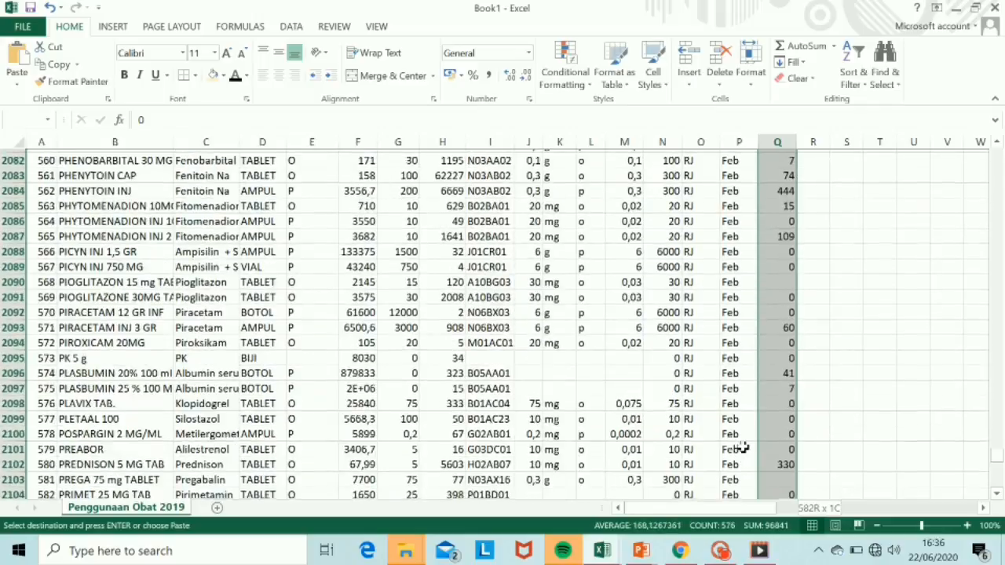
key("shift+Down")
key("shift+Down")
key("shift+Down")
key("shift+Down")
key("shift+Down")
key("shift+Down")
key("shift+Down")
key("shift+Down")
key("shift+Down")
key("shift+Down")
key("shift+Down")
key("shift+Down")
key("shift+Down")
key("shift+Down")
key("shift+Down")
key("shift+Down")
key("shift+Down")
key("shift+Down")
key("shift+Down")
key("shift+Down")
key("ctrl+shift+Down")
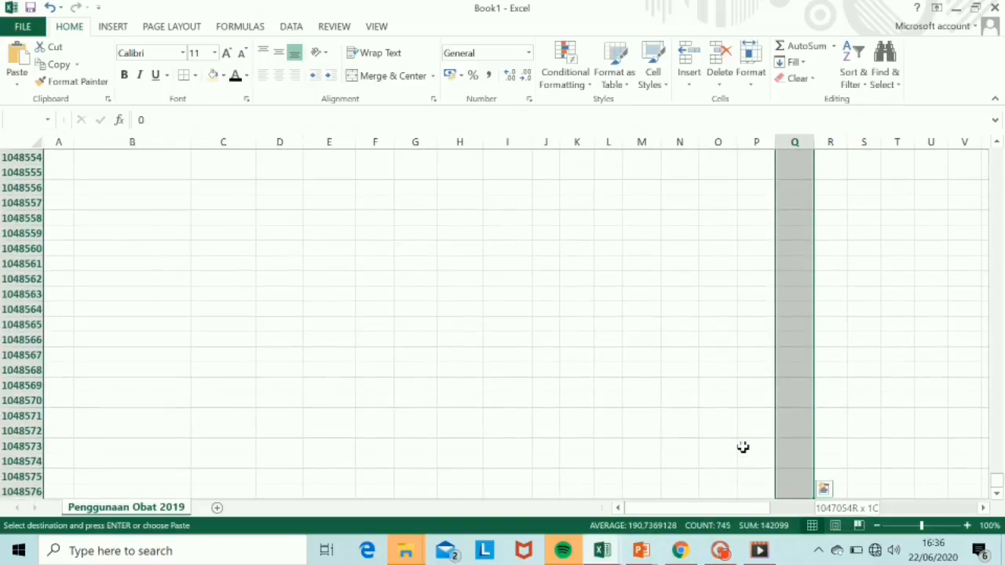
key("ctrl+shift+Up")
key("Delete")
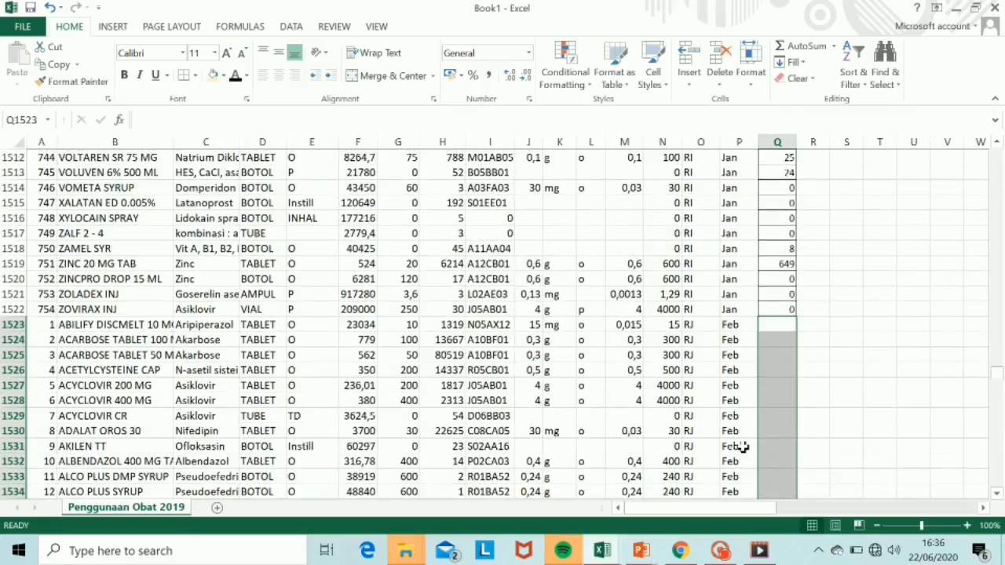
Copy the February RJ quantities U17 to U769 from the monthly usage table
key("Right")
key("Right")
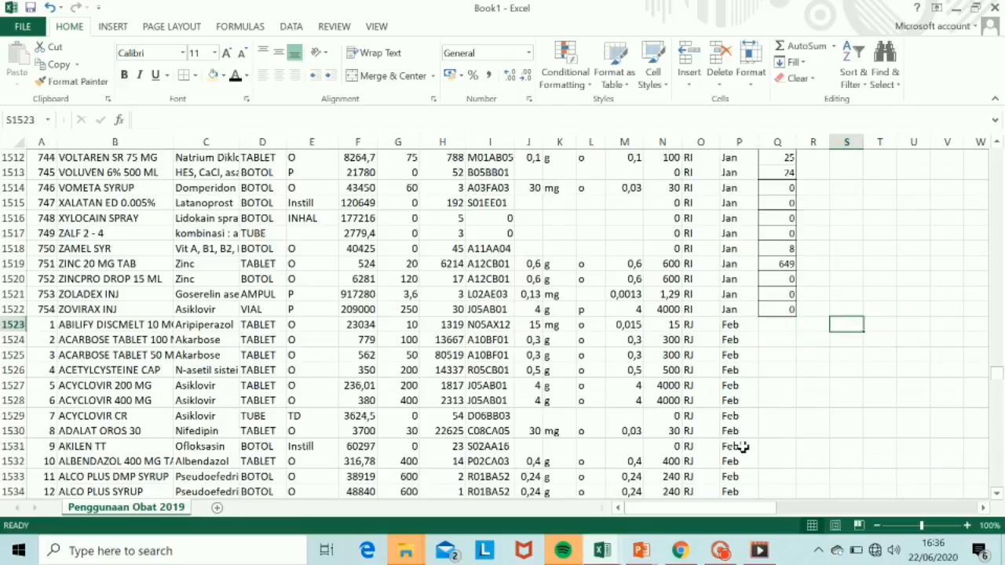
key("ctrl+Up")
key("ctrl+Up")
key("ctrl+Up")
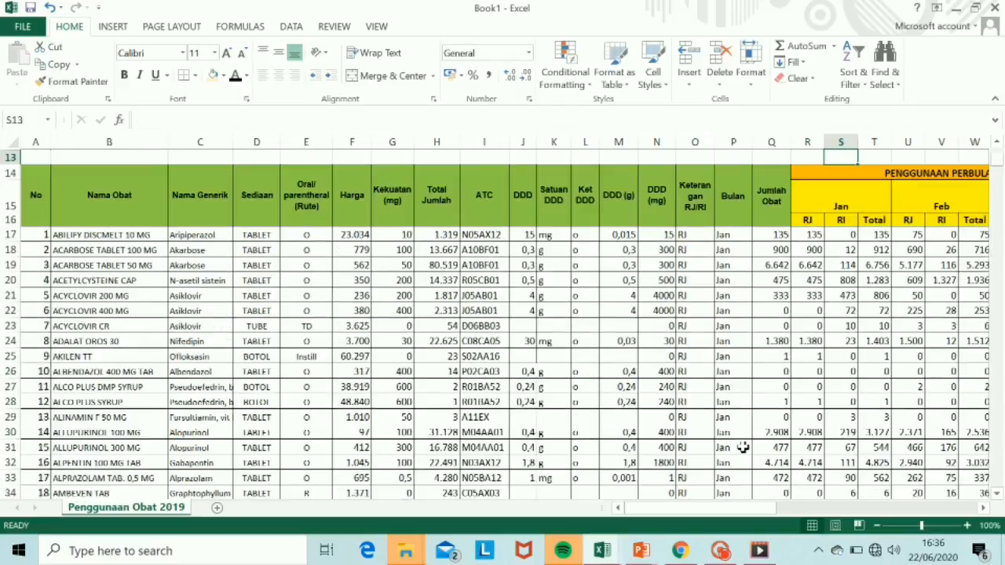
key("Down")
key("Down")
key("Down")
key("Right")
key("Right")
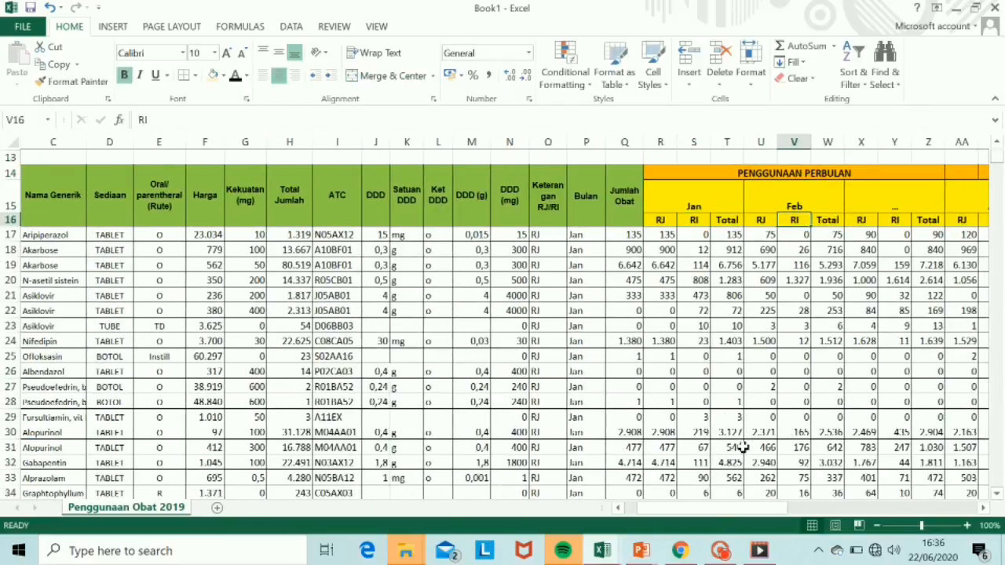
left_click(756, 234)
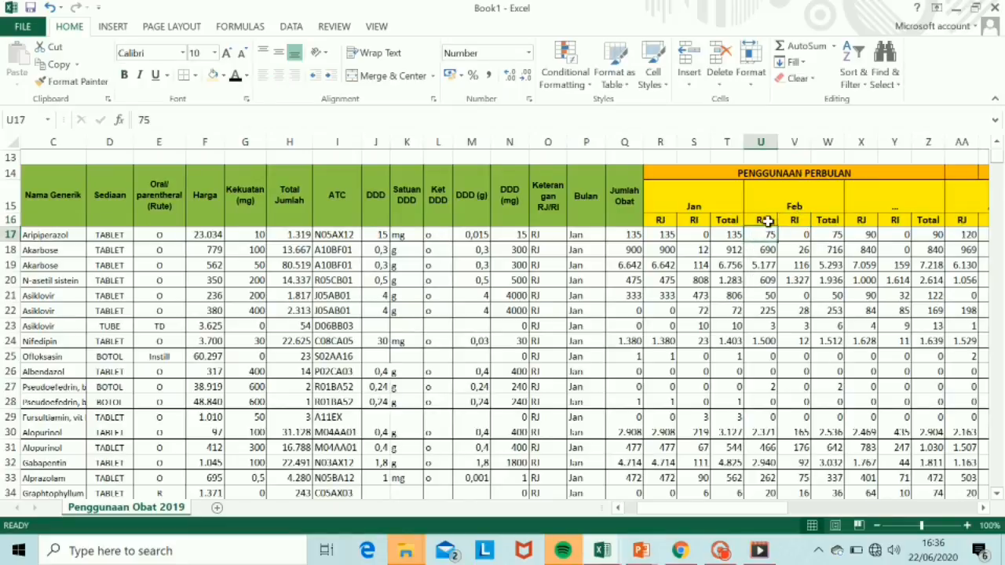
key("ctrl+shift+Down")
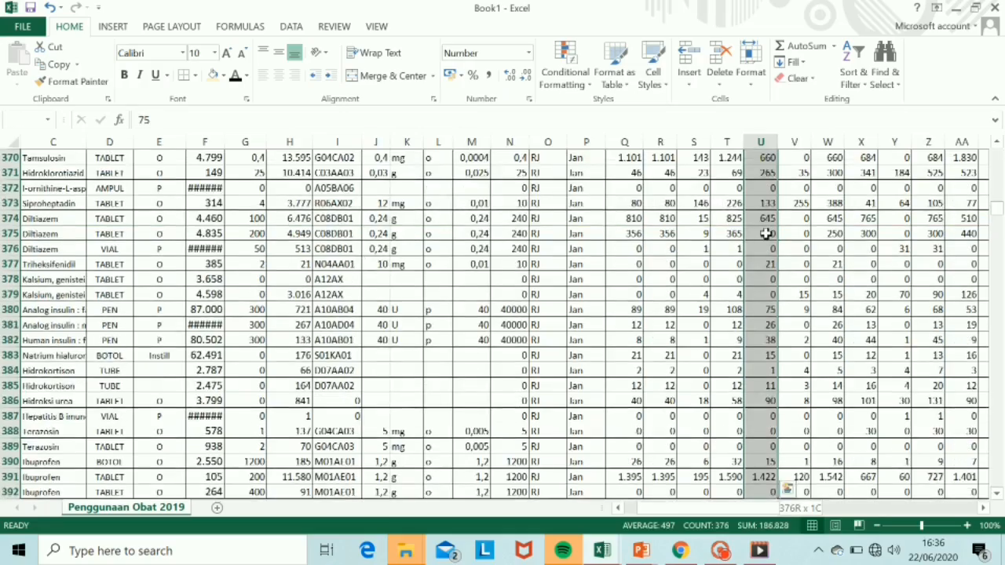
key("shift+Down")
key("shift+Down")
key("shift+Down")
key("shift+Down")
key("shift+Down")
key("shift+Down")
key("shift+Down")
key("shift+Down")
key("shift+Down")
key("shift+Down")
key("shift+Down")
key("shift+Down")
key("shift+Down")
key("shift+Down")
key("shift+Down")
key("shift+Down")
key("shift+Down")
key("shift+Down")
key("shift+Down")
key("shift+Down")
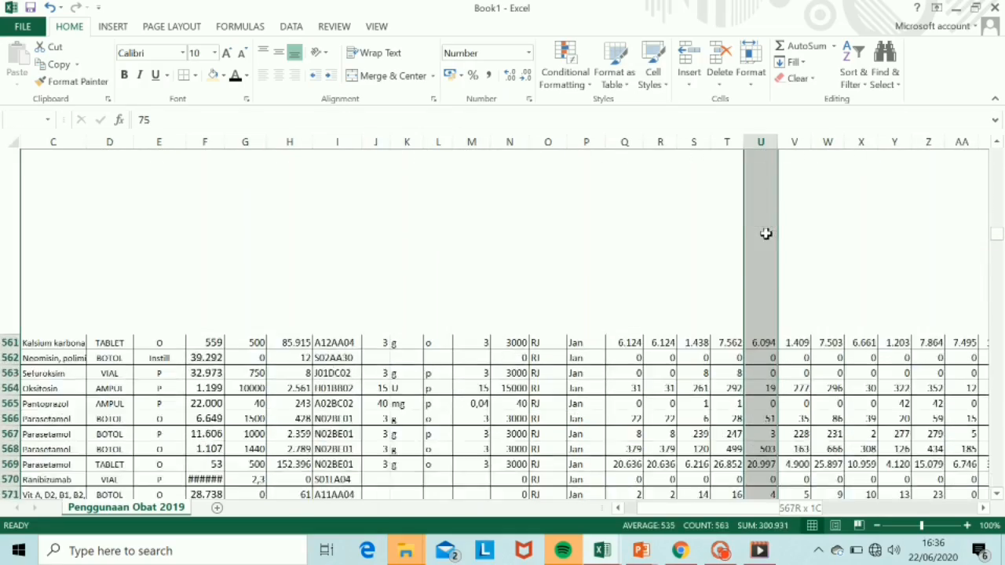
key("shift+Down")
key("shift+Down")
key("shift+Down")
key("shift+Down")
key("shift+Down")
key("shift+Down")
key("shift+Down")
key("shift+Down")
key("shift+Down")
key("shift+Down")
key("shift+Down")
key("shift+Down")
key("shift+Down")
key("shift+Down")
key("shift+Down")
key("shift+Down")
key("shift+Down")
key("shift+Down")
key("shift+Down")
key("shift+Down")
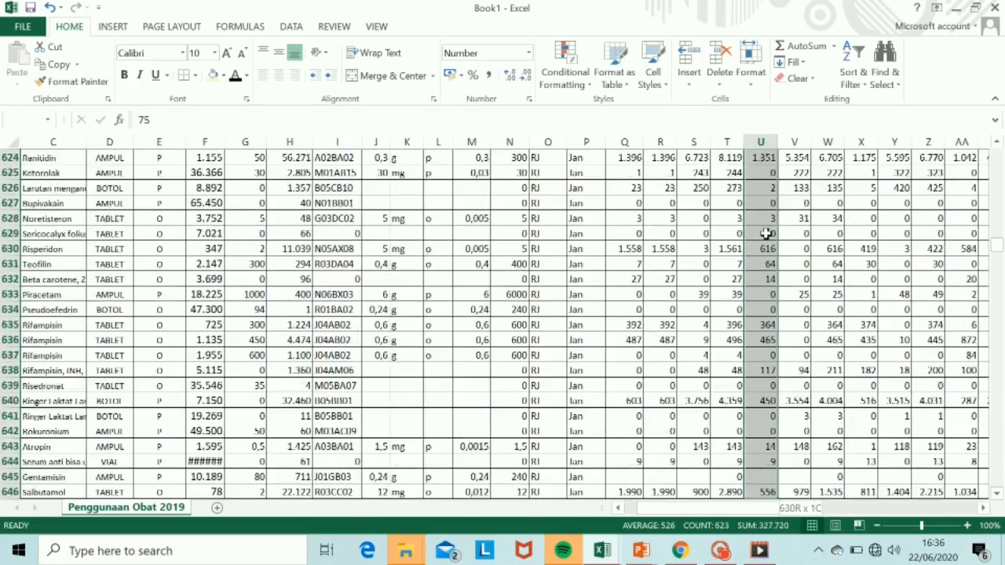
key("ctrl+shift+Down")
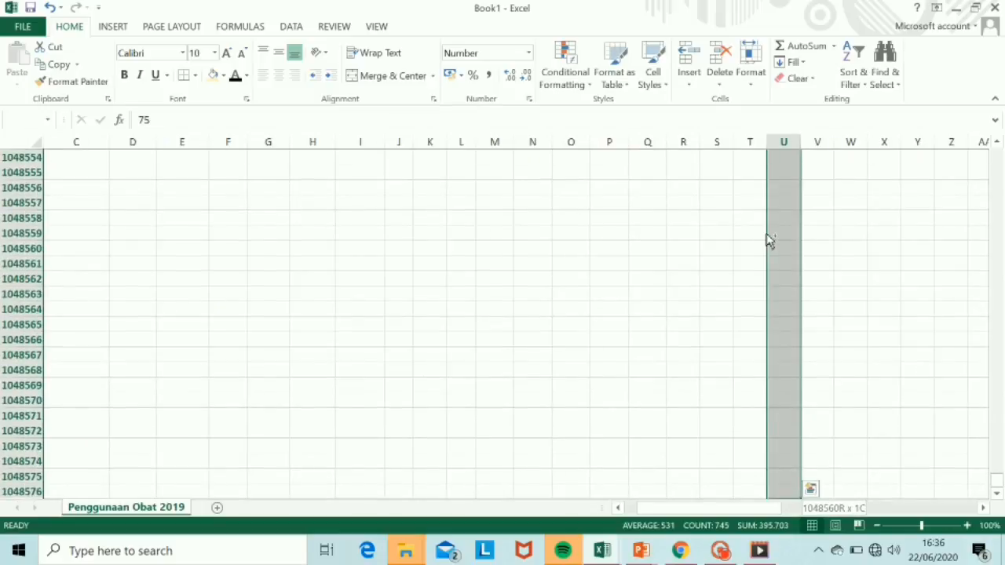
key("ctrl+shift+Up")
key("ctrl+c")
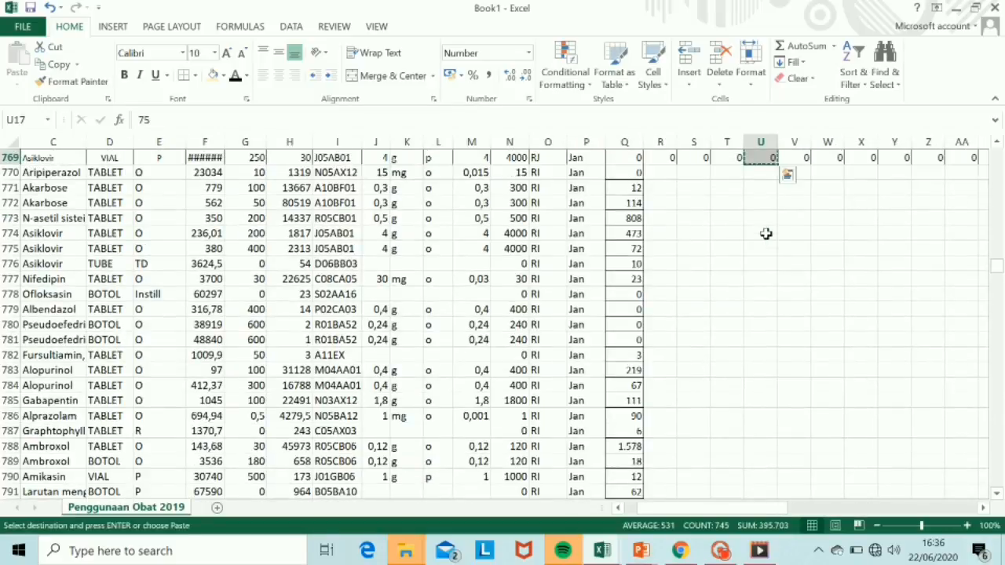
Paste the copied February RJ quantities into the Jumlah Obat column of the third block, starting at Q1523
key("Left")
key("Left")
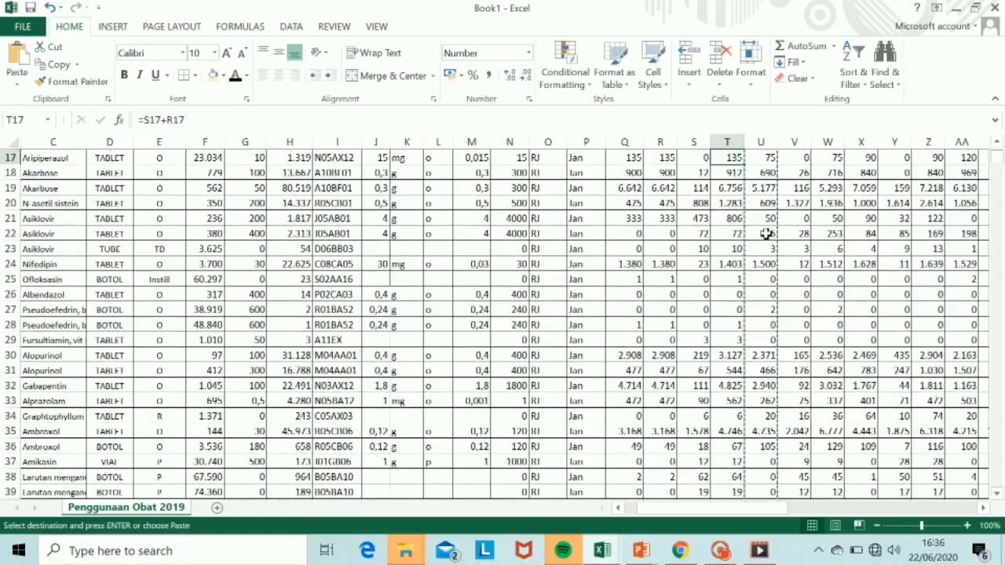
key("Left")
key("Left")
key("Left")
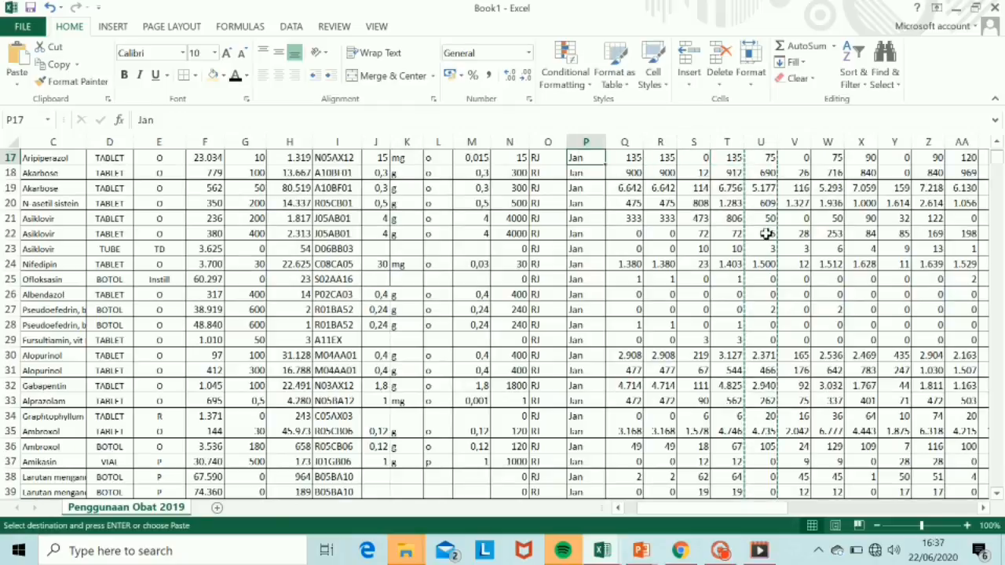
key("Down")
key("Right")
key("ctrl+Down")
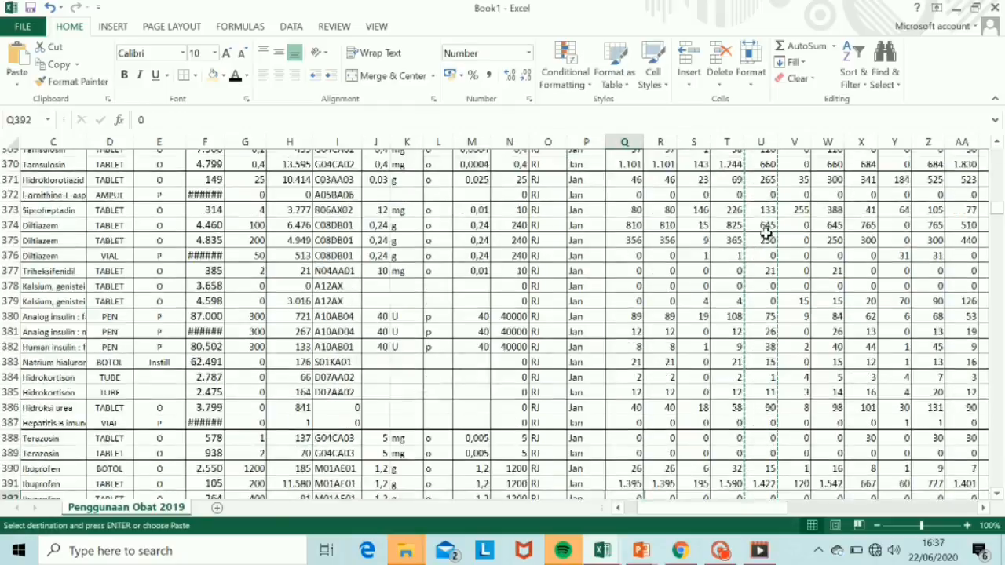
key("Down")
key("Down")
key("Down")
key("ctrl+Down")
key("Left")
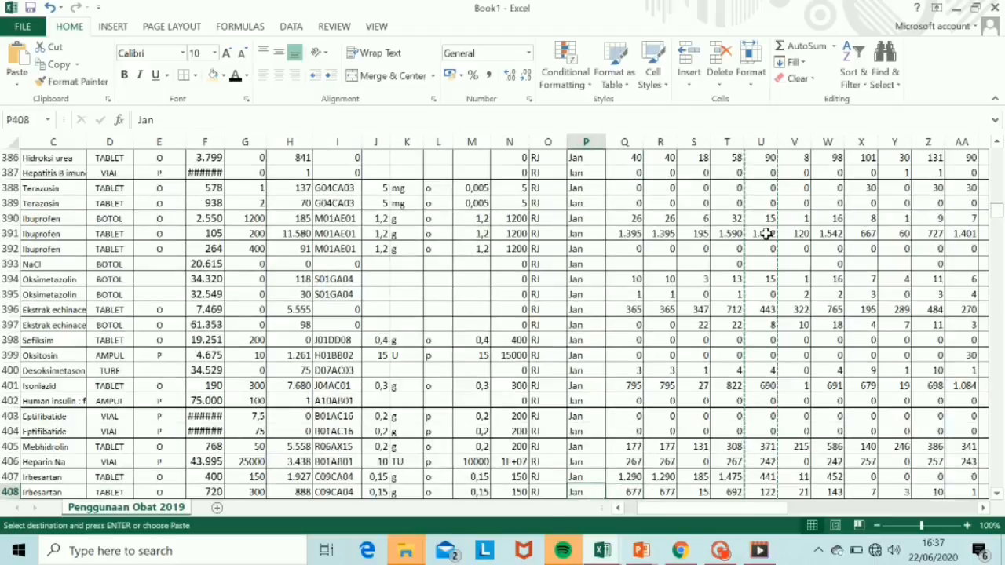
key("ctrl+Down")
key("Right")
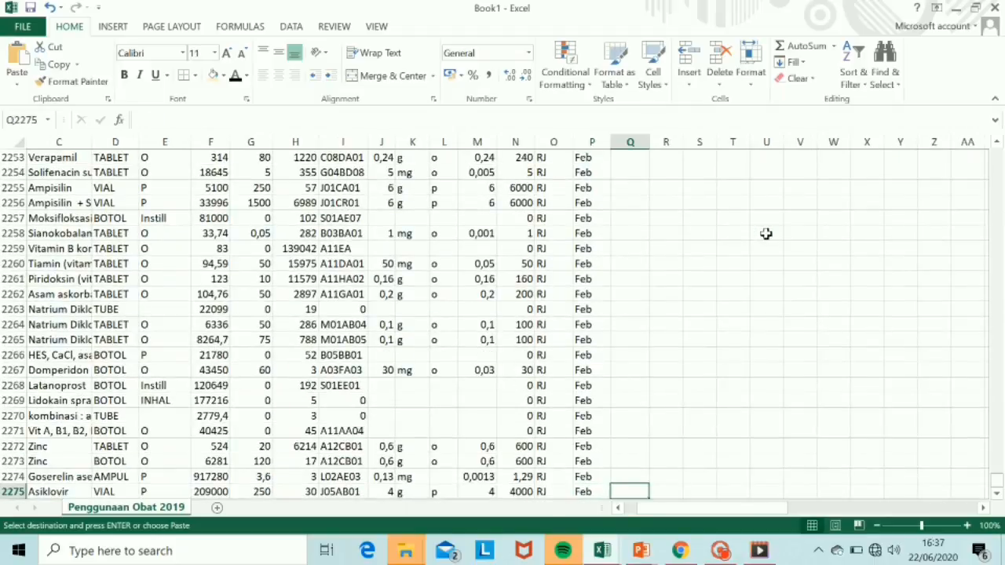
key("ctrl+Up")
key("Down")
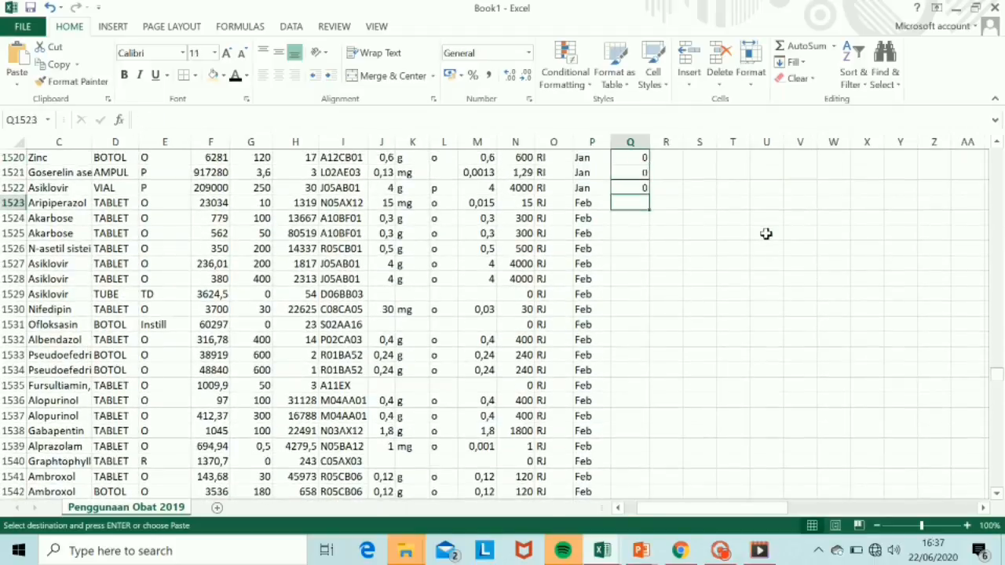
key("ctrl+v")
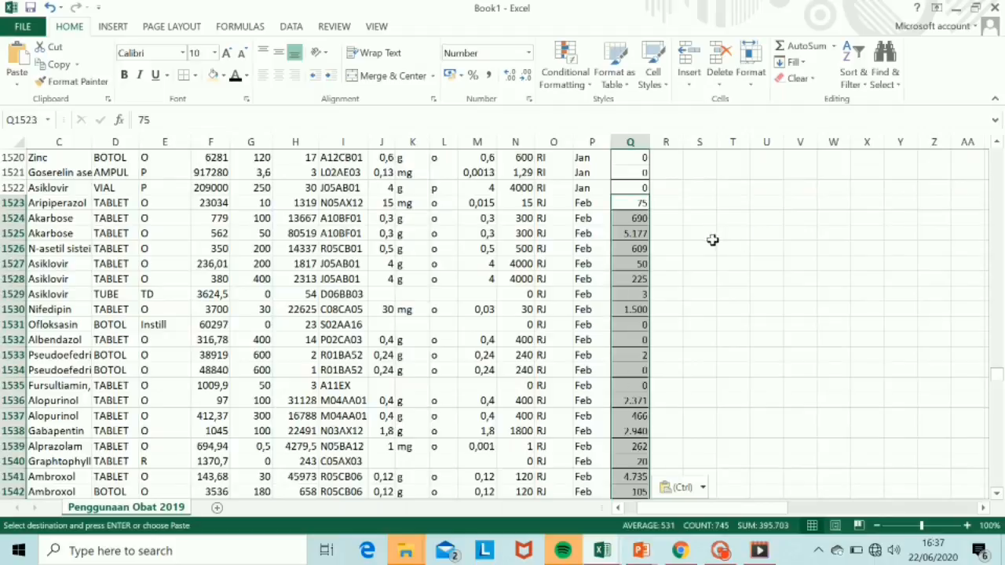
left_click(711, 235)
double_click(711, 260)
left_click(689, 214)
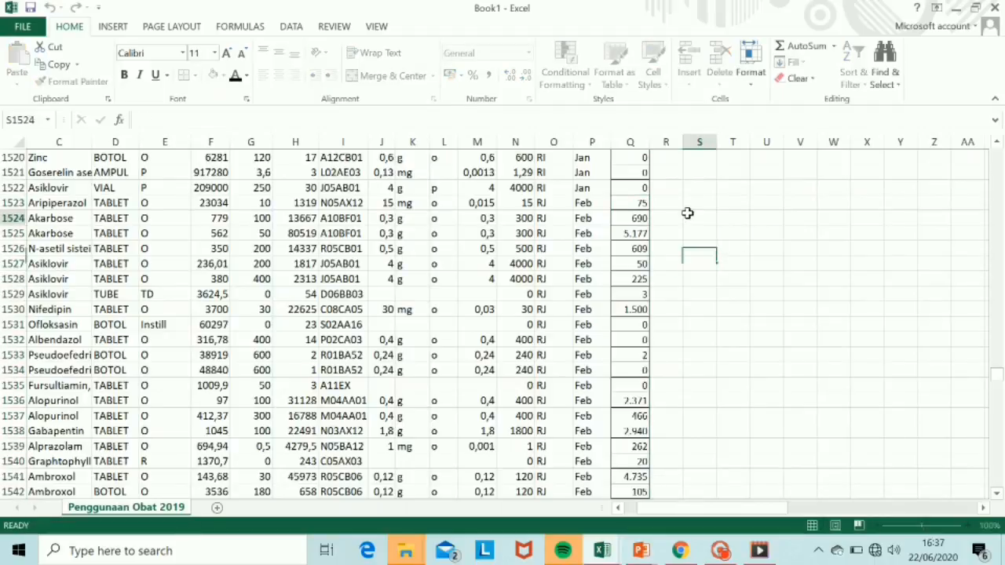
left_click(581, 205)
left_click(551, 205)
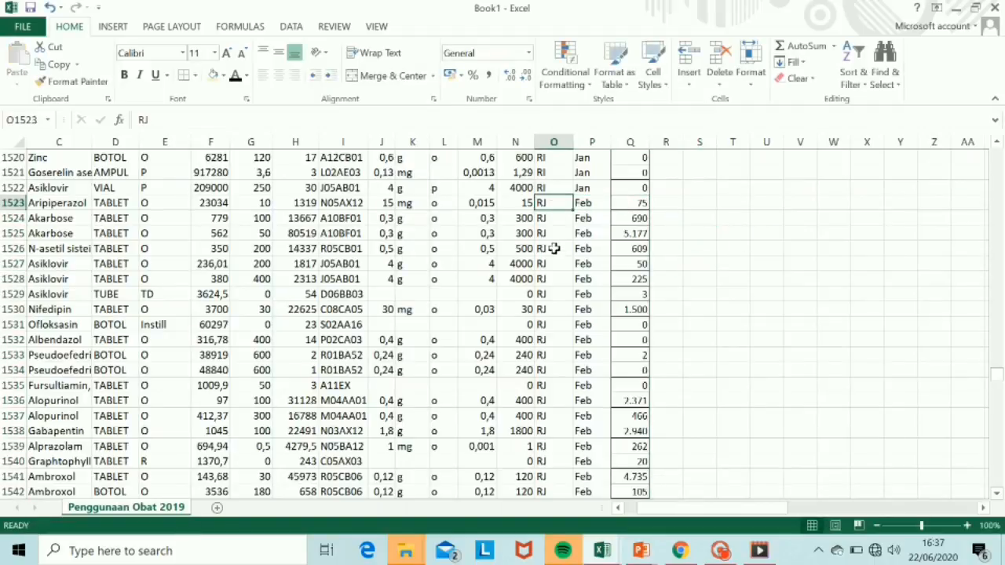
left_click(546, 237)
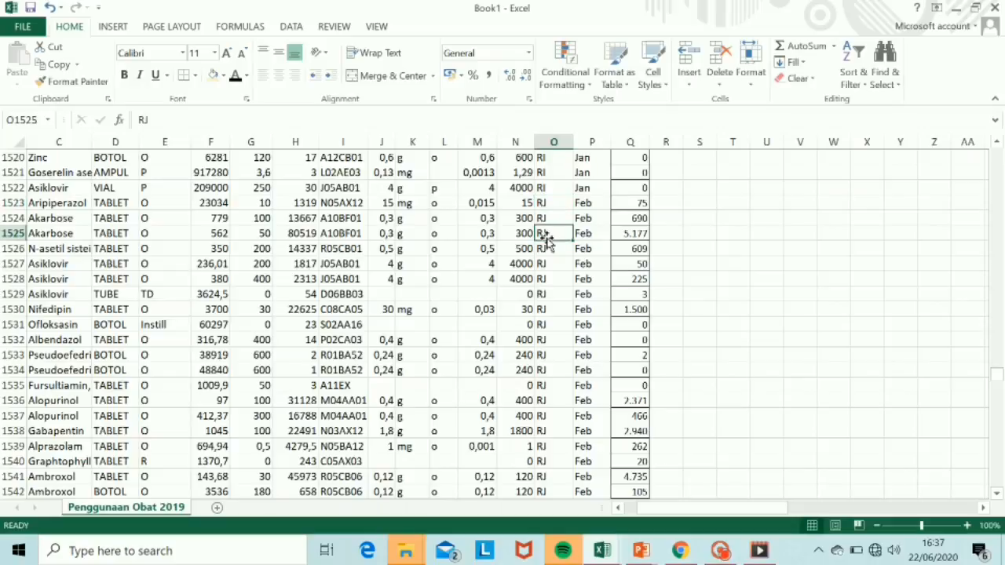
Check the RJ entries at the start of the February block in column O and return to the table's header
key("Up")
key("Up")
key("Up")
key("Down")
key("Down")
key("Down")
key("ctrl+Up")
key("ctrl+Up")
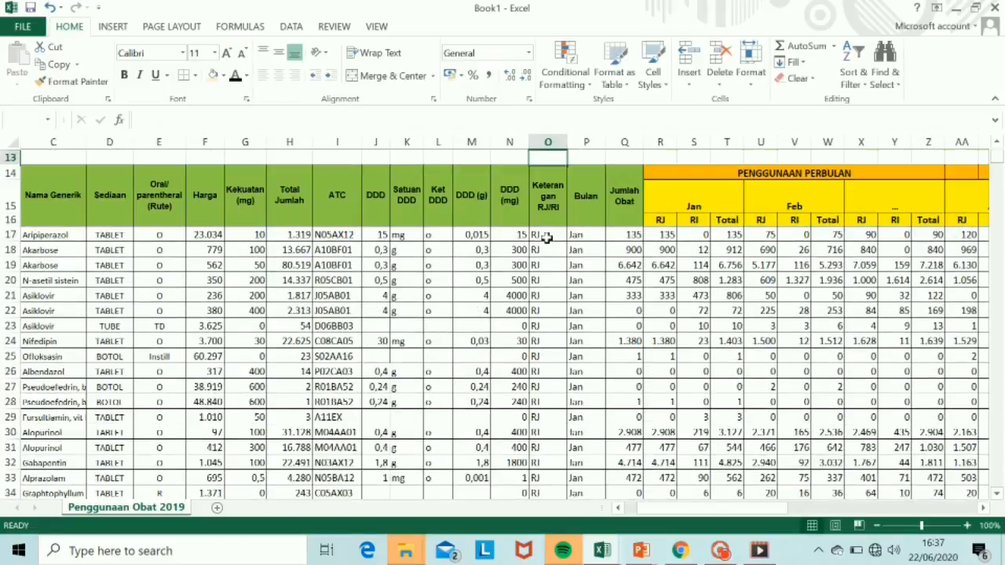
Review the month and RJ/RI headings in row 16 of the monthly usage table, from Jumlah Obat across to April
key("Down")
key("Down")
key("Down")
key("Down")
key("Right")
key("Up")
key("Right")
key("Right")
key("Right")
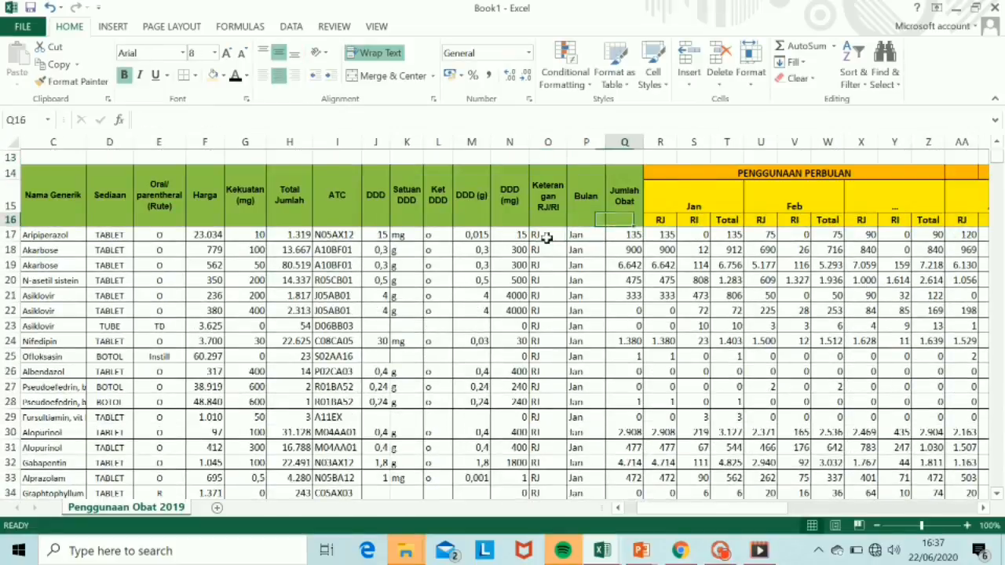
key("Up")
key("Down")
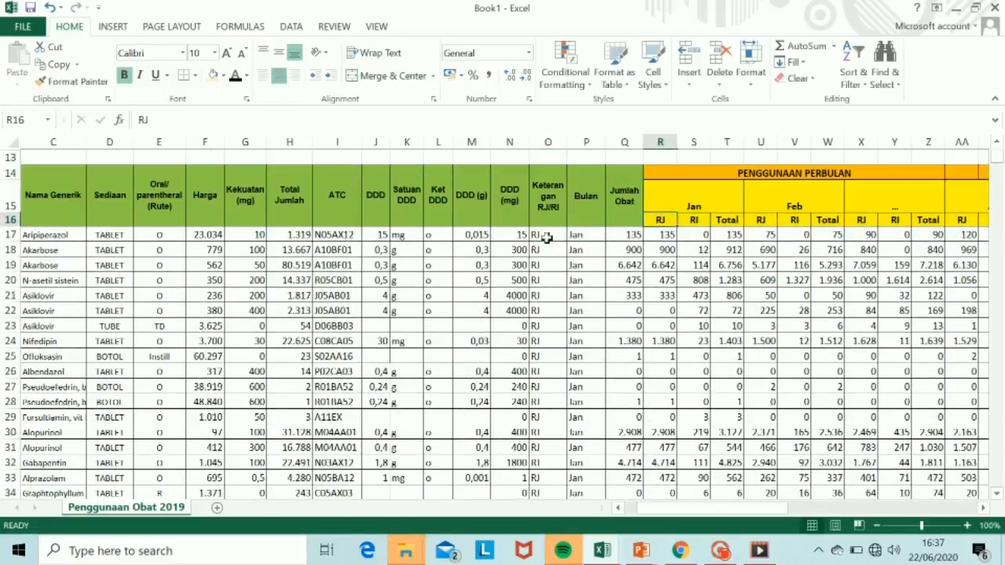
key("Right")
key("Right")
key("Right")
key("Right")
key("Right")
key("Right")
key("Right")
key("Right")
key("Right")
key("Right")
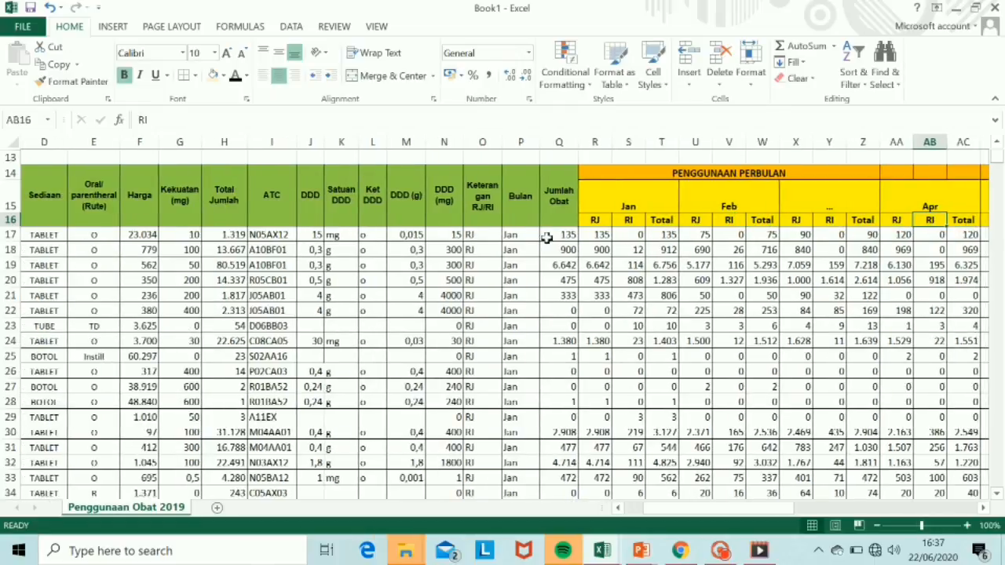
key("Left")
key("Left")
key("Left")
key("Left")
key("Left")
key("Left")
key("Left")
key("Left")
key("Left")
key("Left")
key("Left")
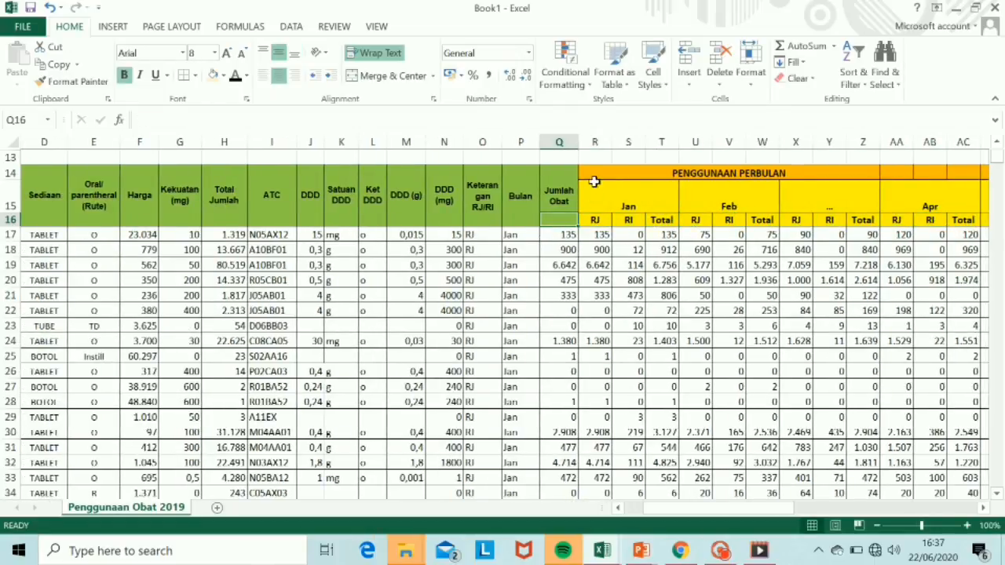
left_click(594, 141)
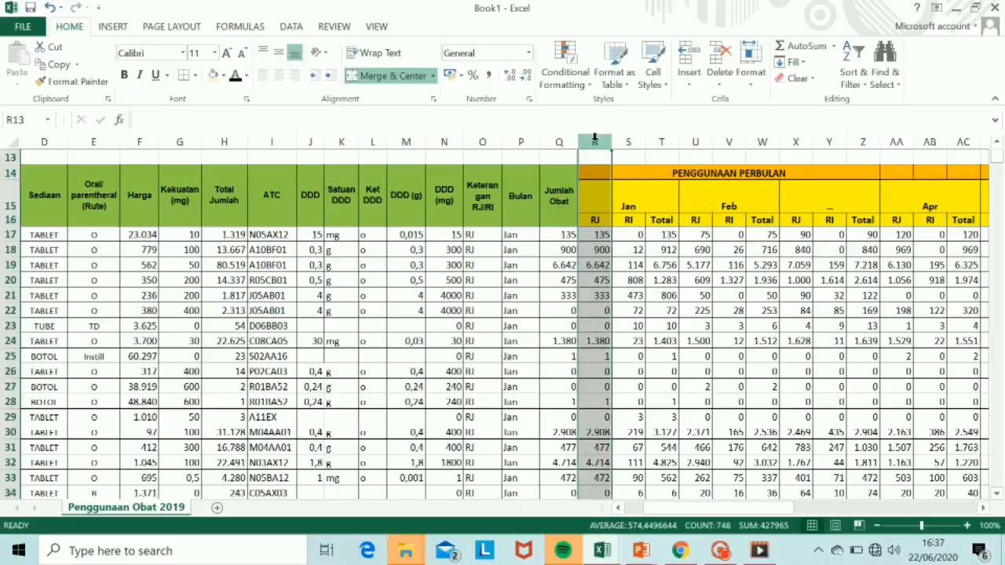
left_click(596, 235)
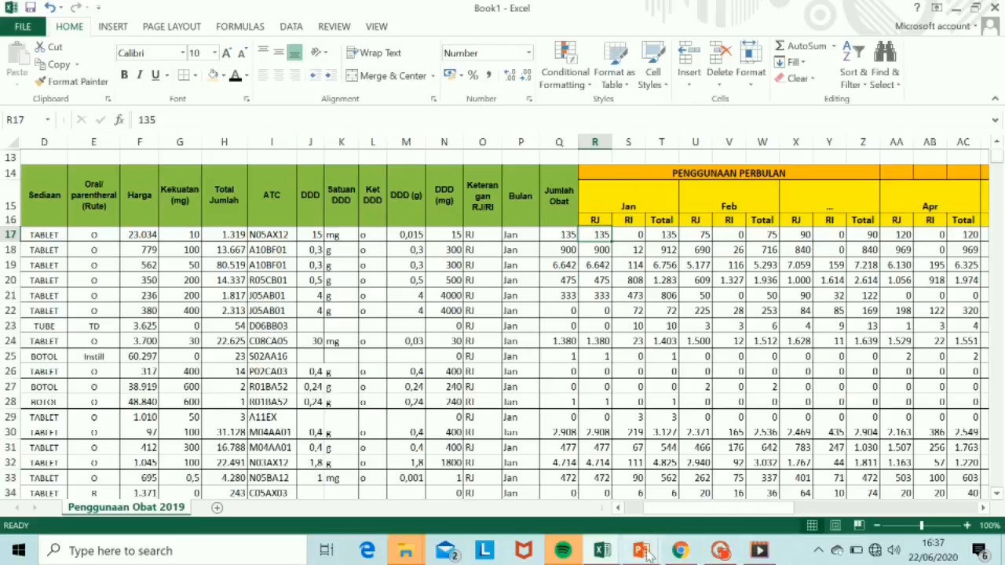
Switch to PPT WORKSHOP.pptx in PowerPoint and view slide 19 with the DDD Value formula as a full-screen presentation
key("alt+Tab")
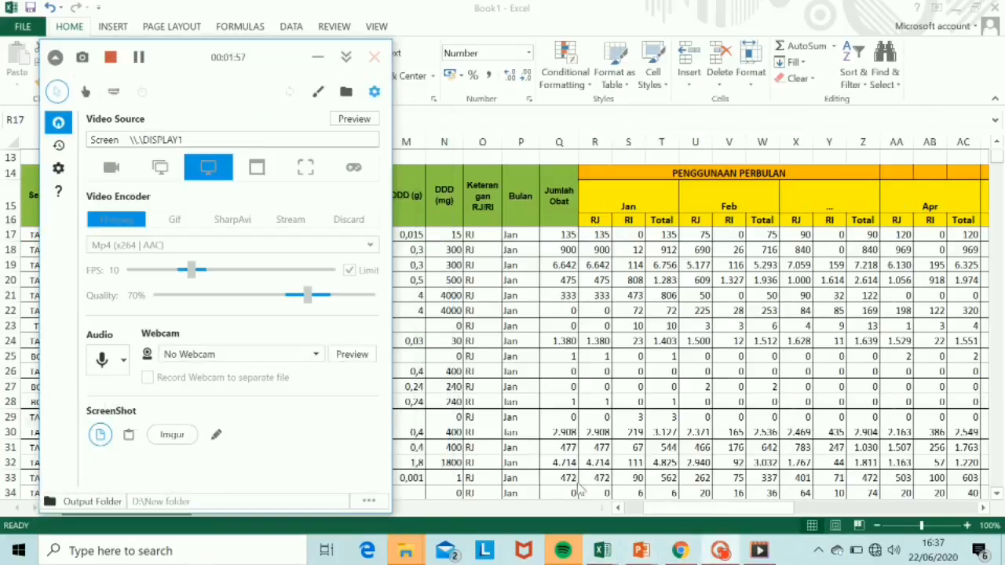
key("alt+Tab")
left_click(650, 551)
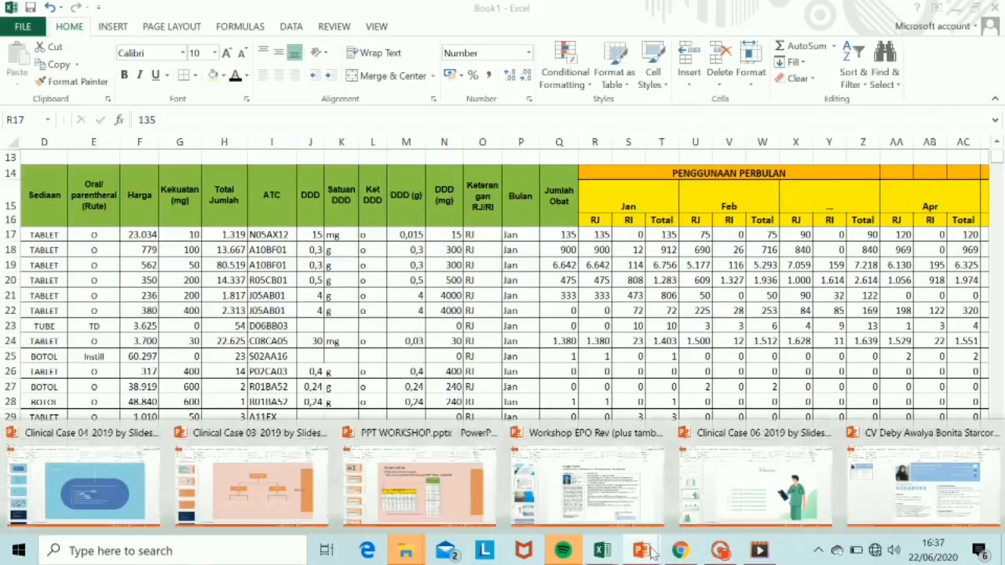
left_click(444, 512)
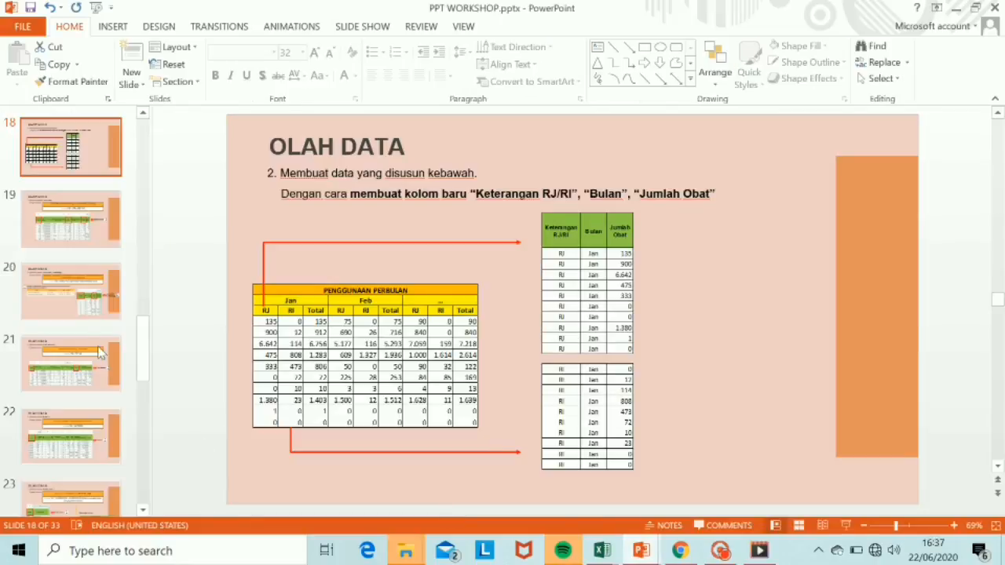
left_click(66, 210)
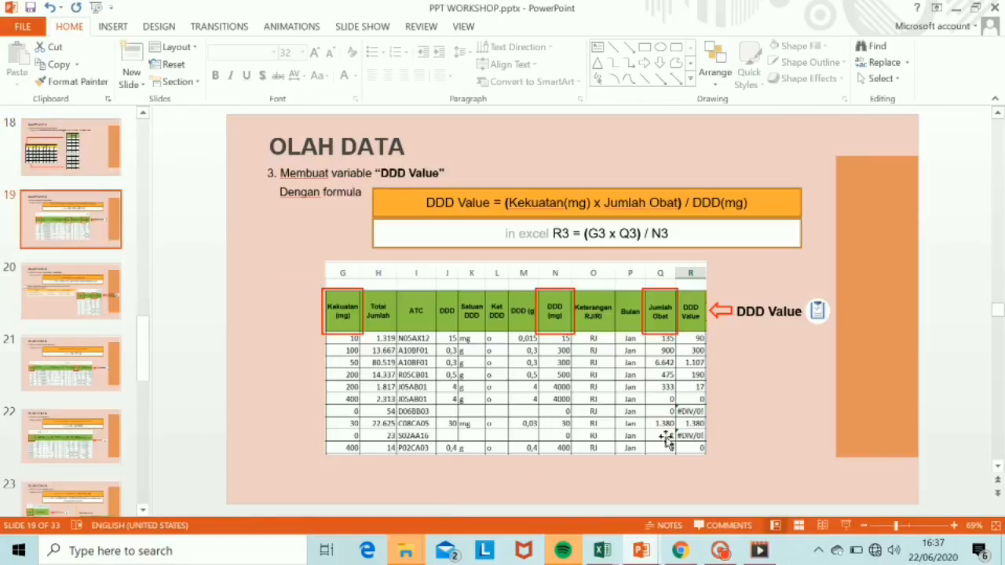
left_click(845, 526)
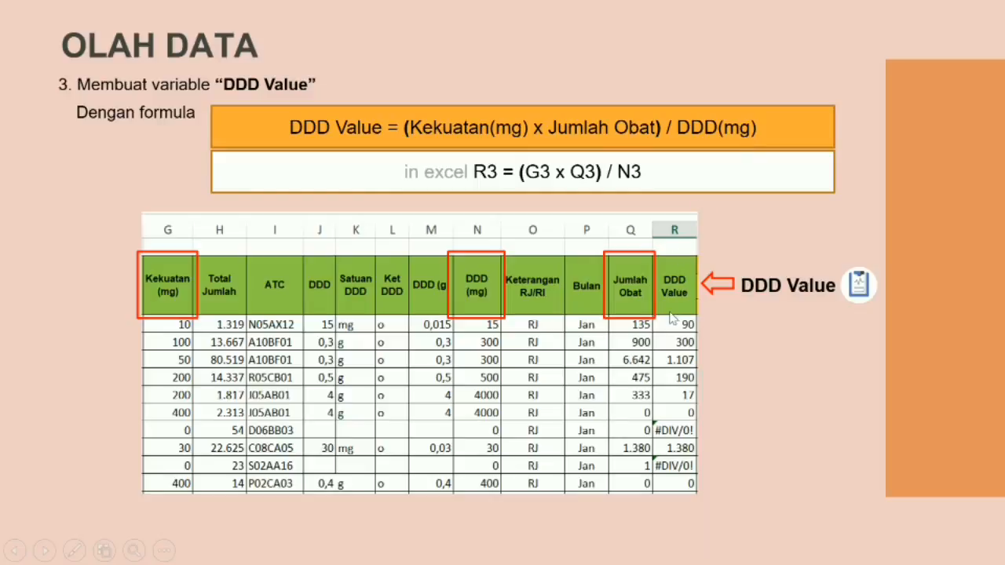
key("Escape")
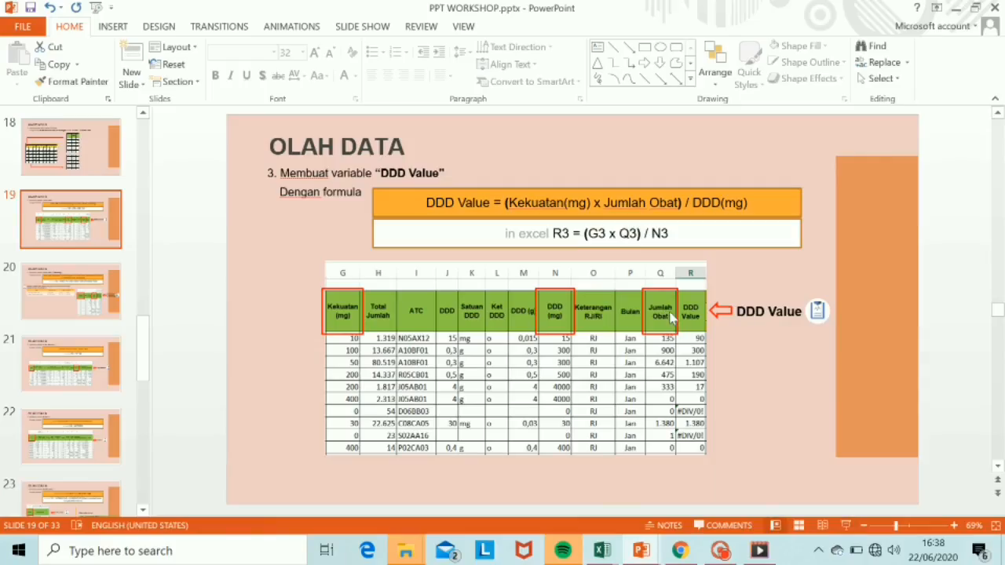
Return to the Excel workbook, insert a new column R after Jumlah Obat and title it DDD Value in R15
key("alt+Tab")
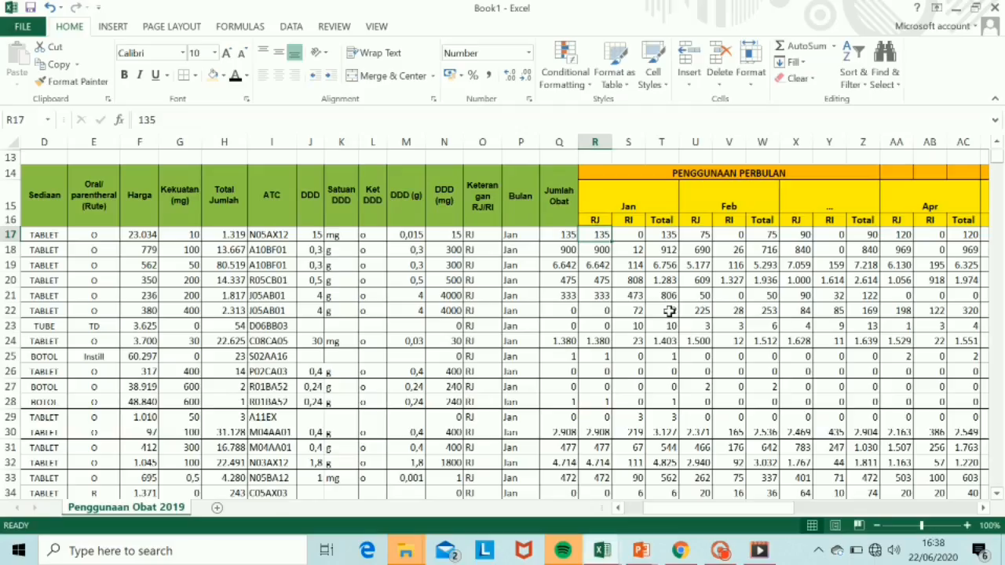
left_click(595, 141)
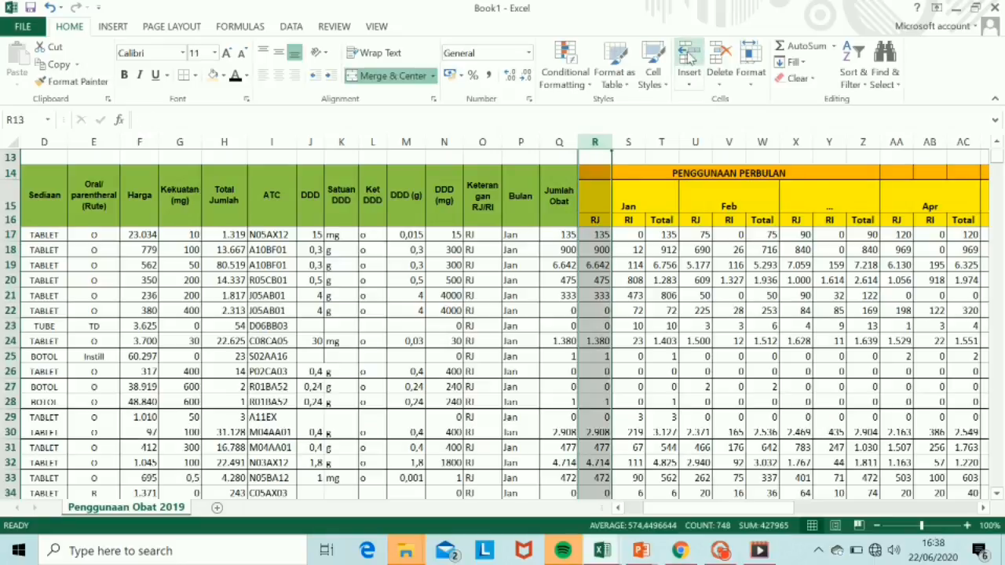
left_click(689, 53)
left_click(592, 198)
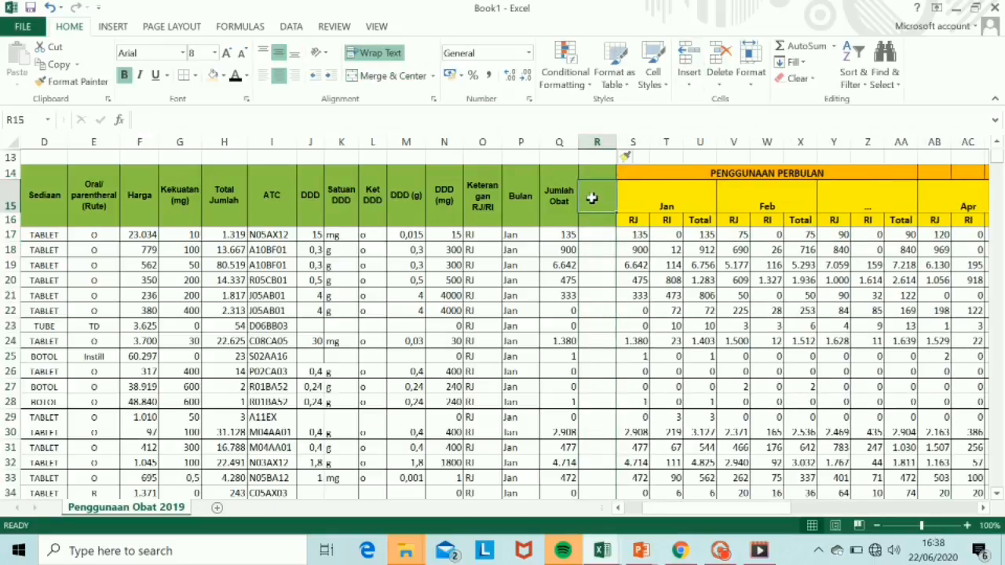
type("DDD")
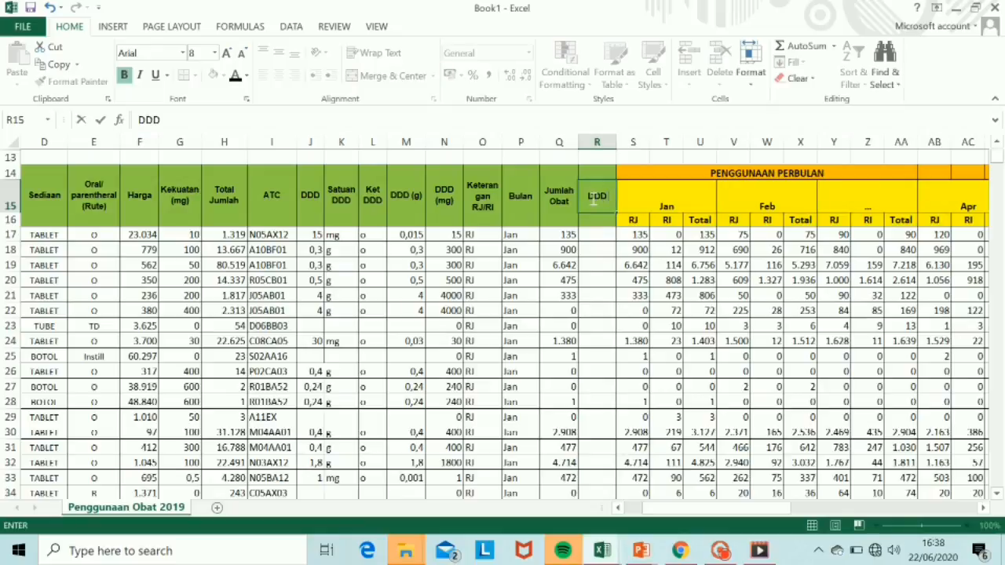
type(" VAlue")
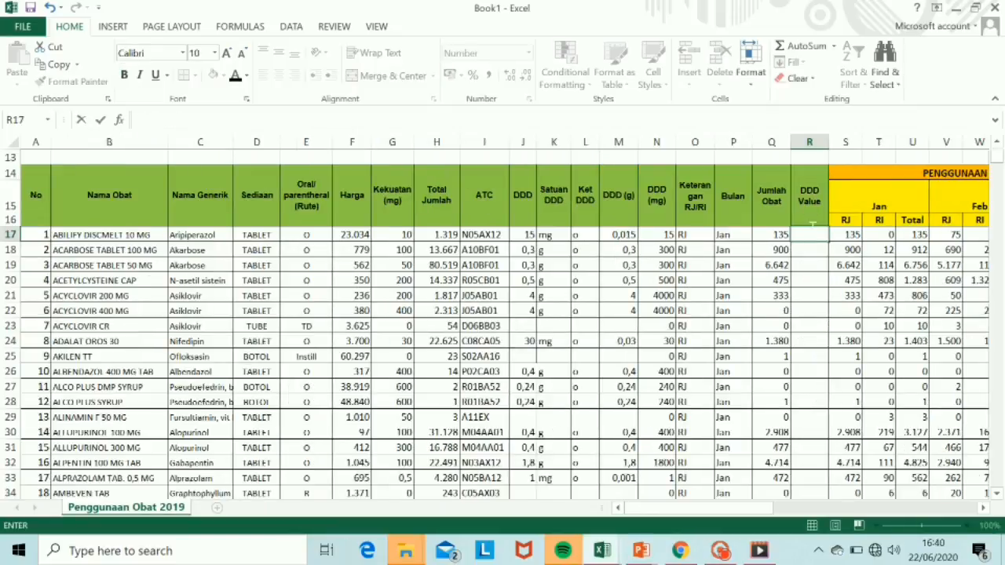
Enter the DDD Value formula =(G17*Q17)/N17 in R17
type("=")
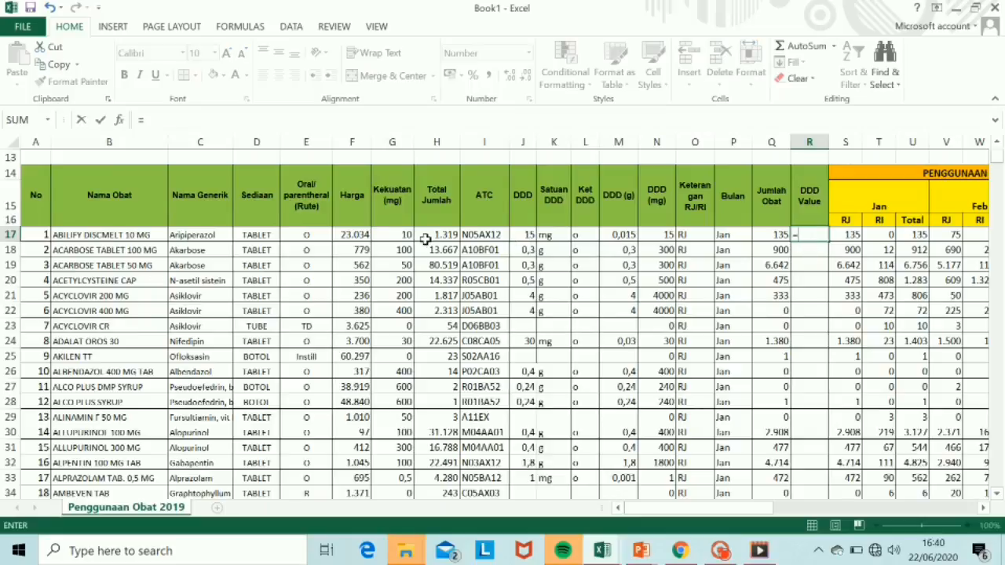
left_click(398, 234)
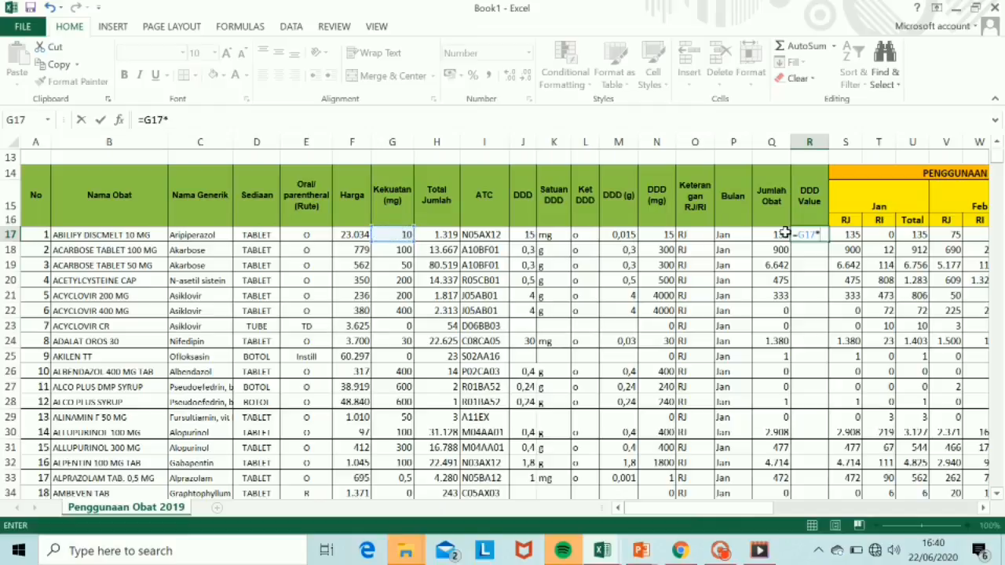
type("*")
left_click(774, 235)
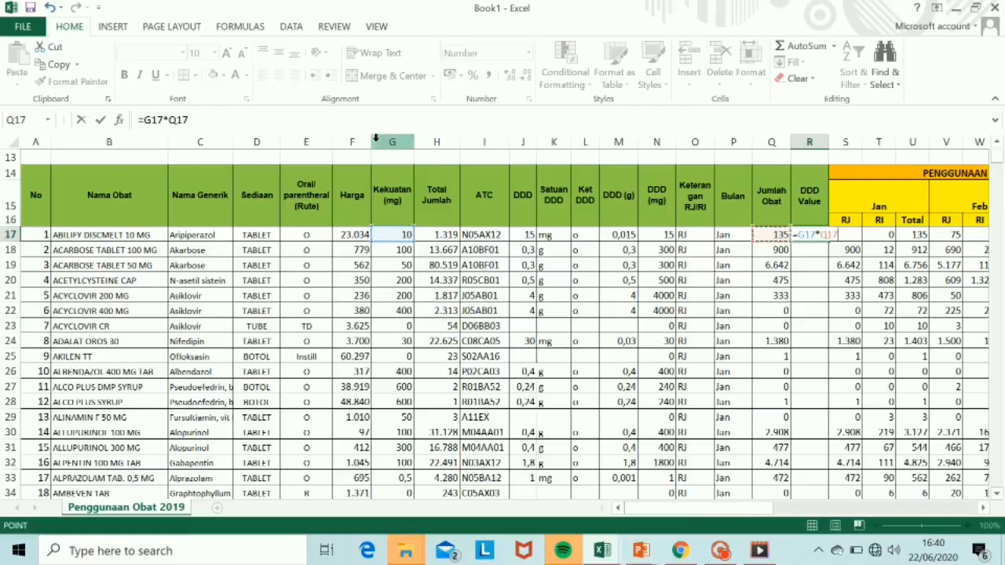
left_click(187, 120)
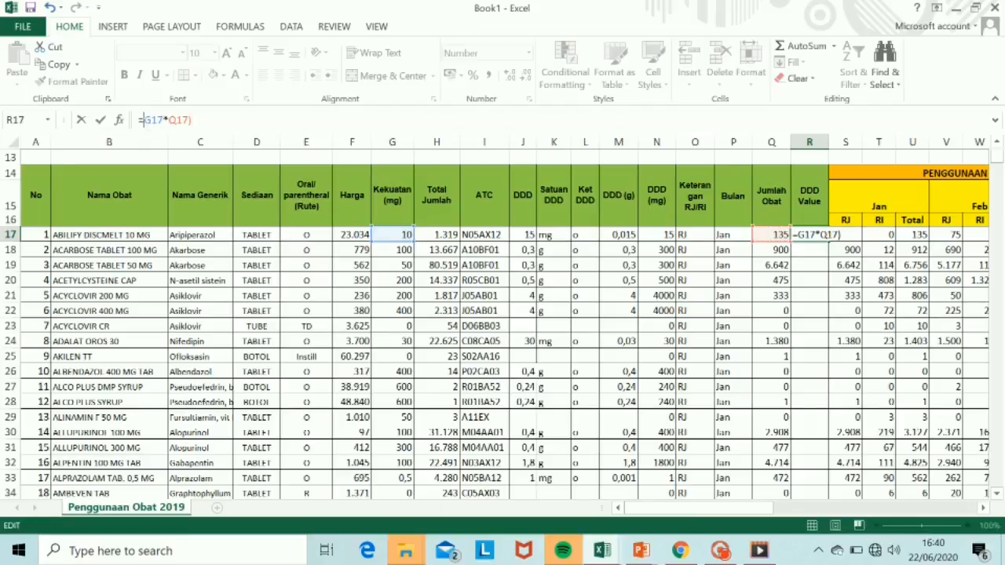
type("(")
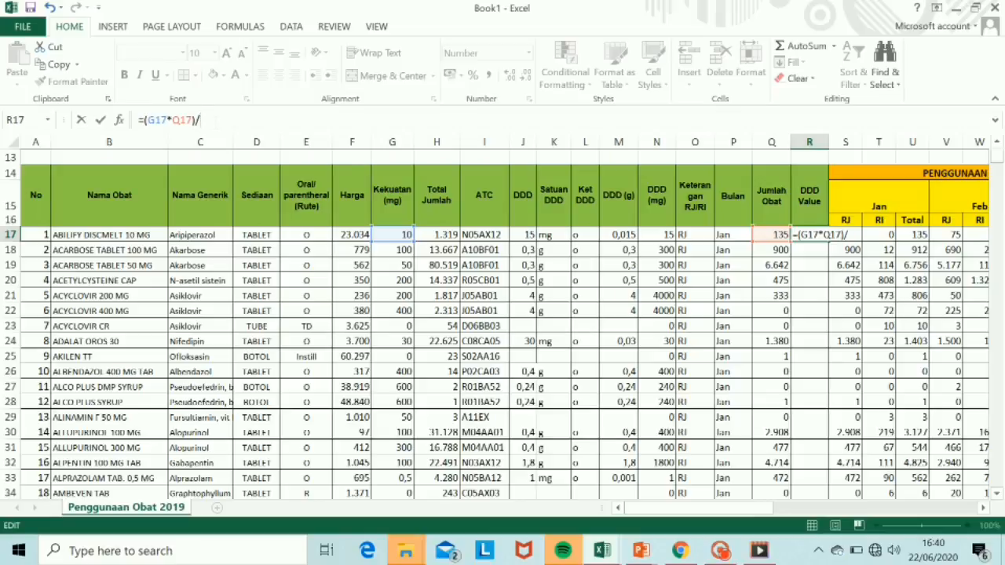
type("/")
left_click(649, 234)
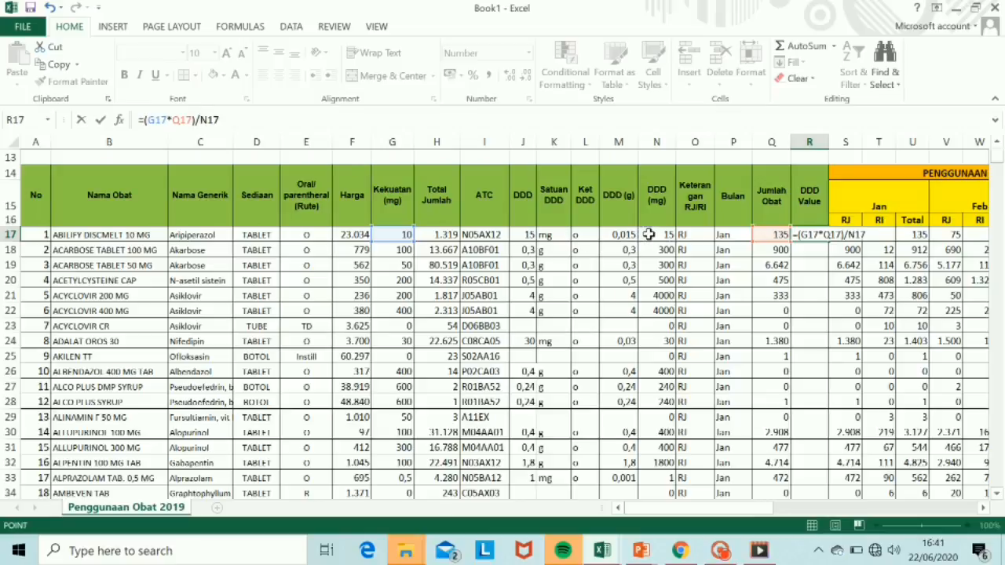
key("Return")
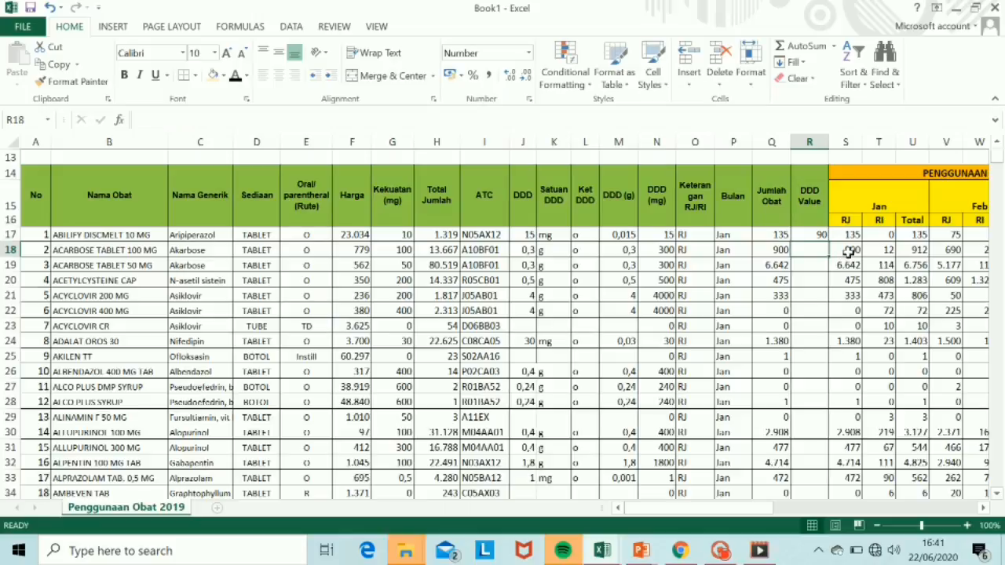
Copy the DDD Value formula from R17 down to every remaining data row of column R
left_click(812, 234)
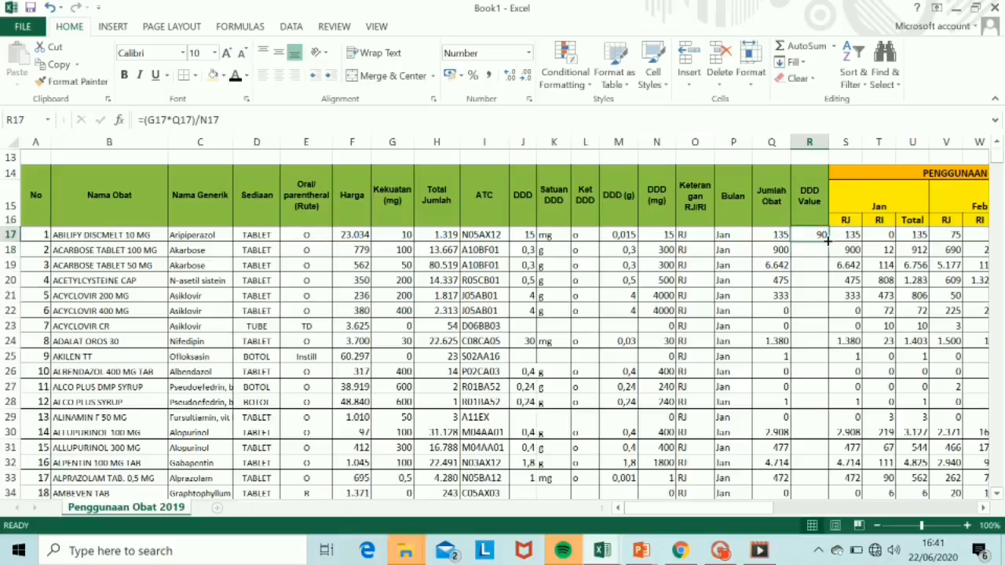
double_click(826, 241)
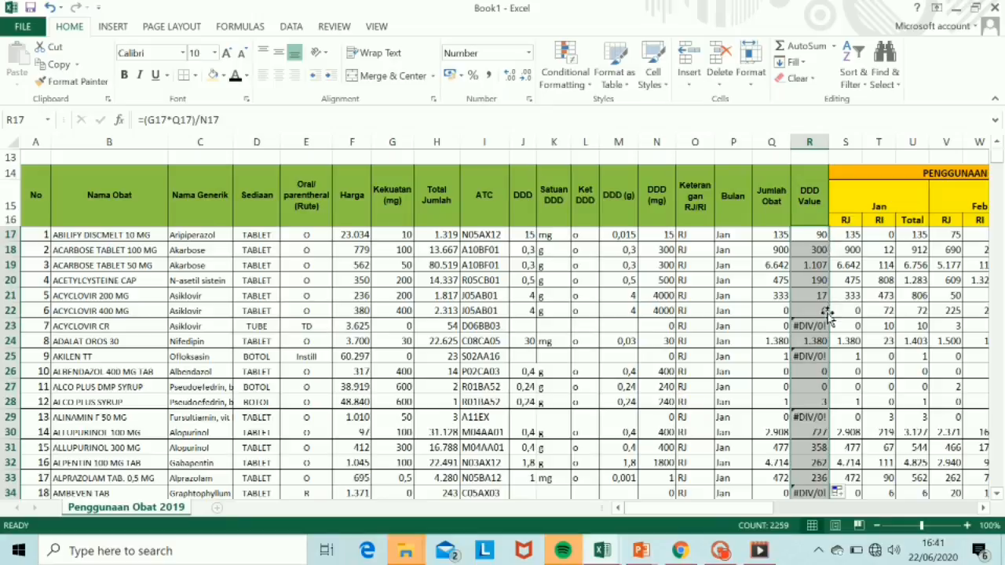
left_click(812, 342)
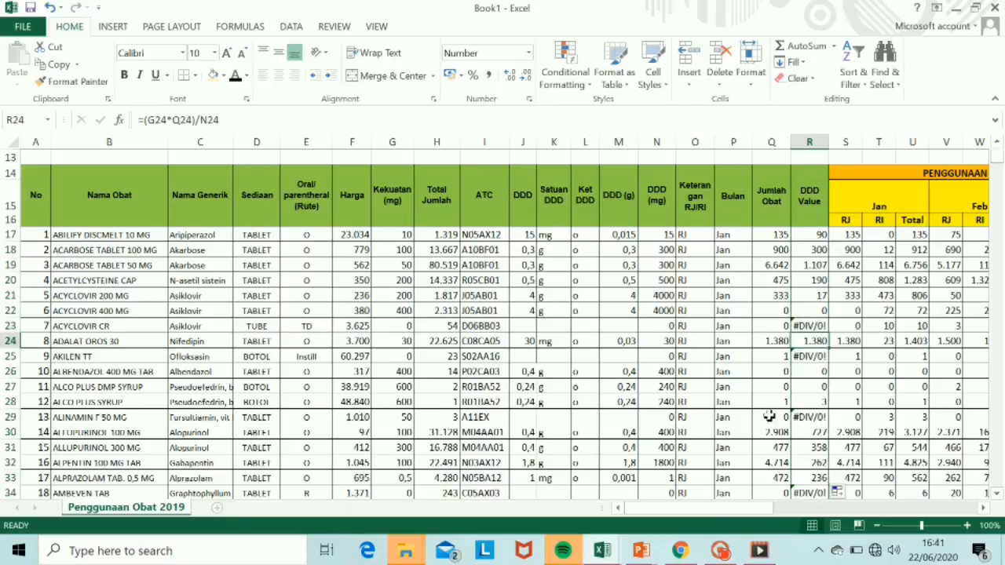
Switch to PPT WORKSHOP.pptx in PowerPoint and present slide 19 on the DDD Value variable in full screen again
left_click(664, 542)
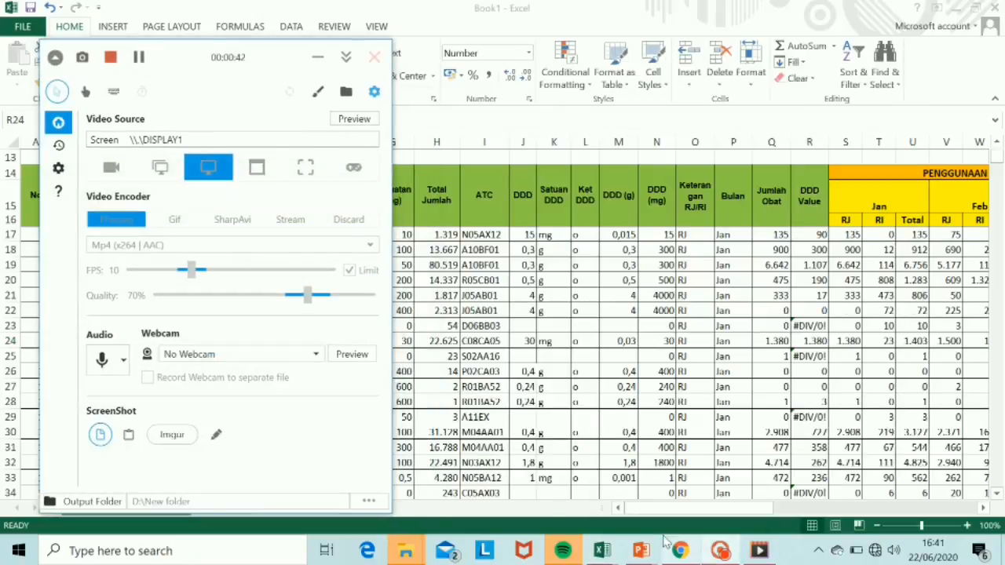
mouse_move(658, 551)
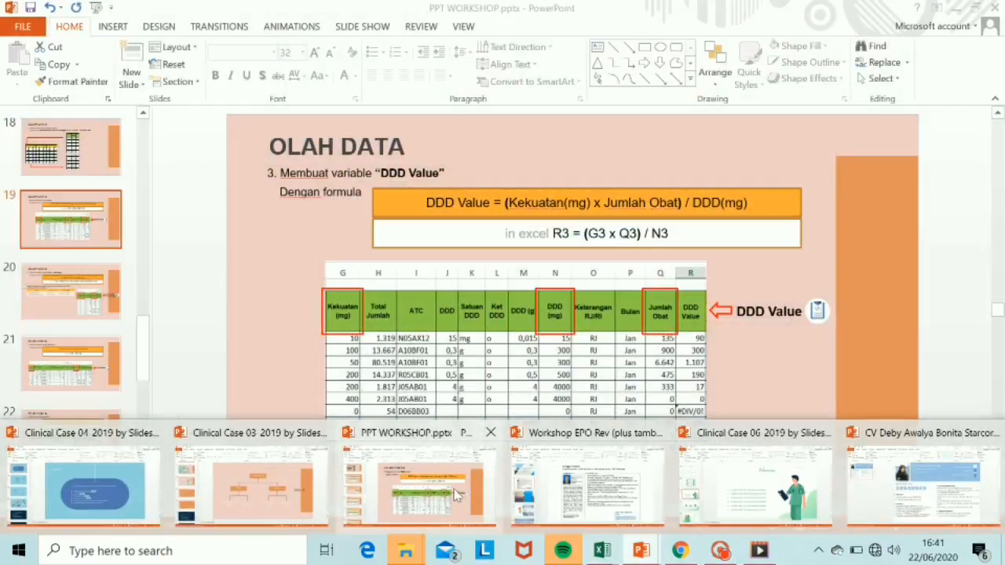
left_click(455, 494)
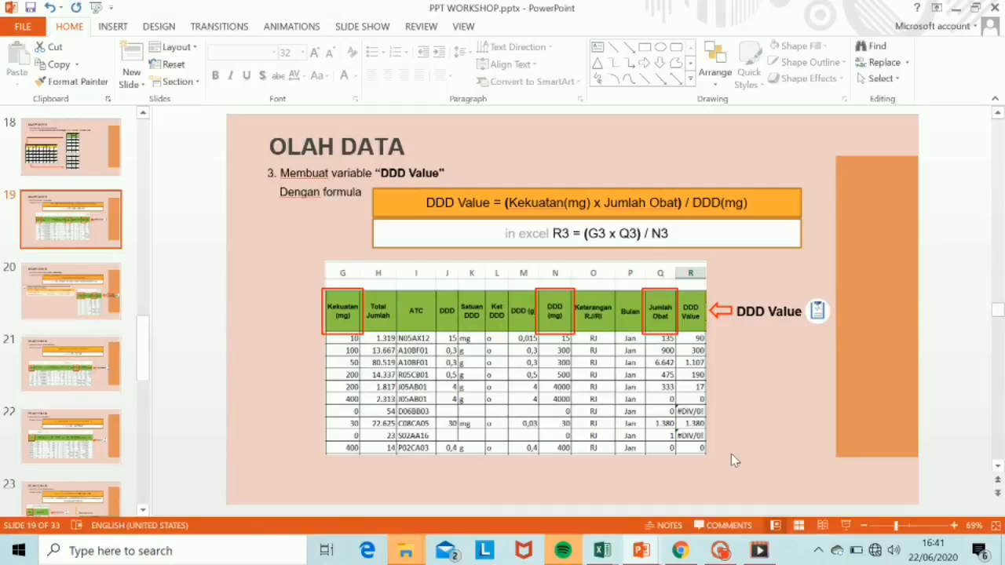
left_click(847, 526)
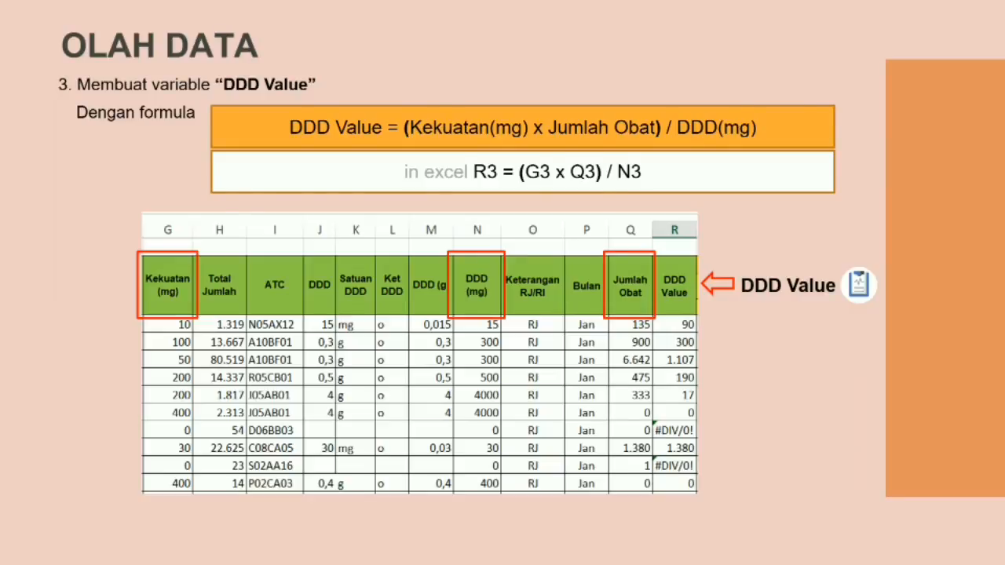
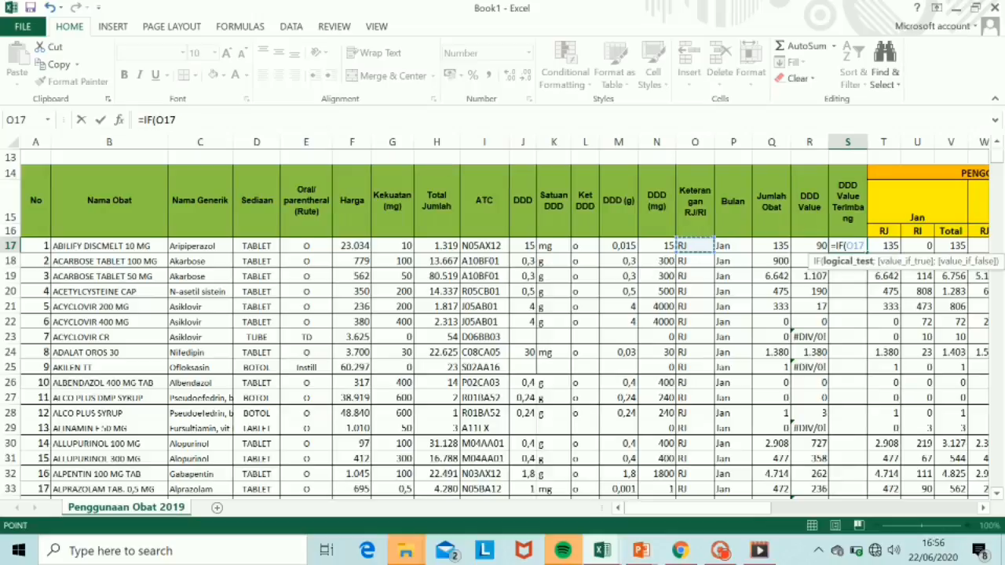
In the S17 IF formula, add the condition O17="RJ" with R17/11520 as the true result, taking the divisor from the PowerPoint slide
left_click(297, 120)
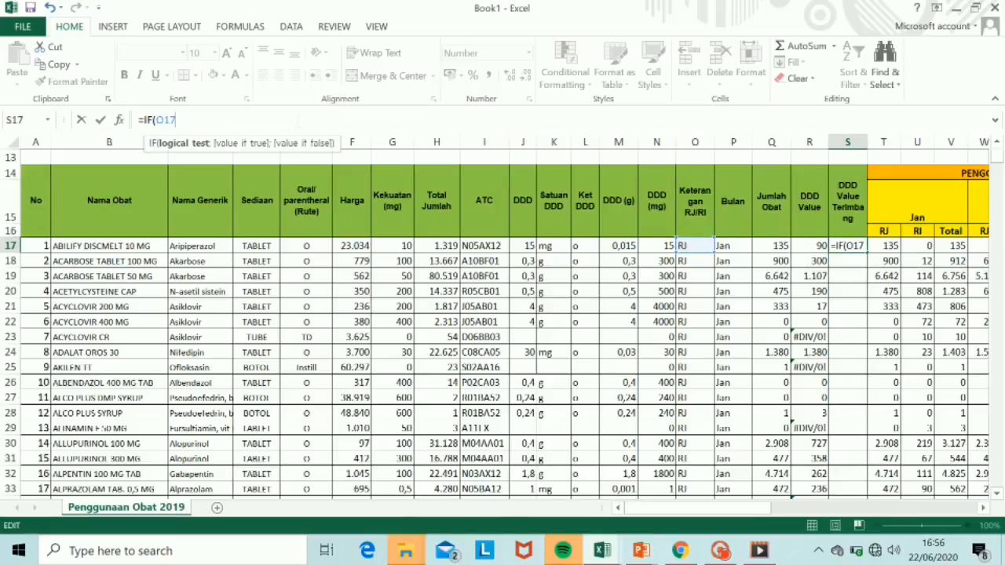
type("=\"RJ\";")
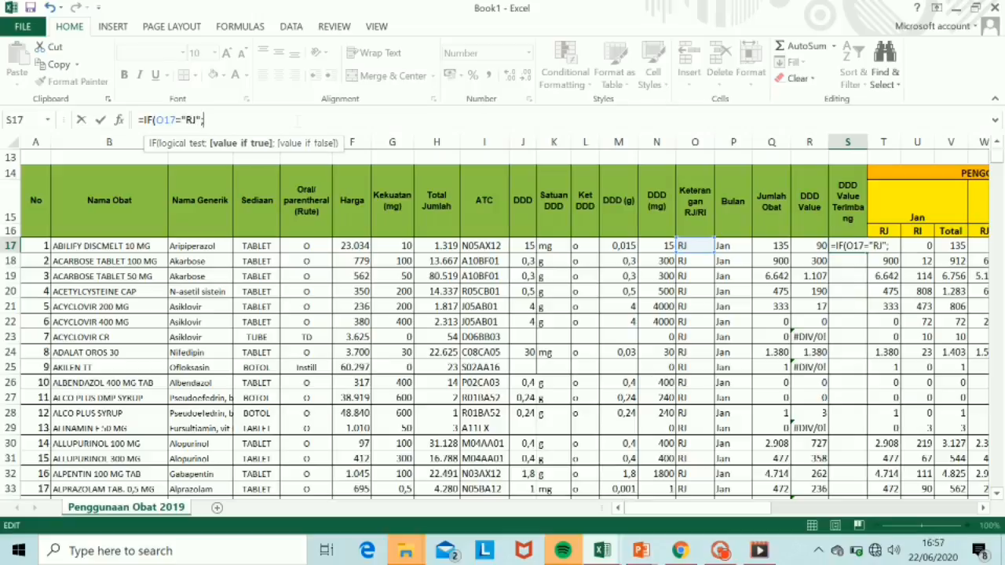
left_click(811, 245)
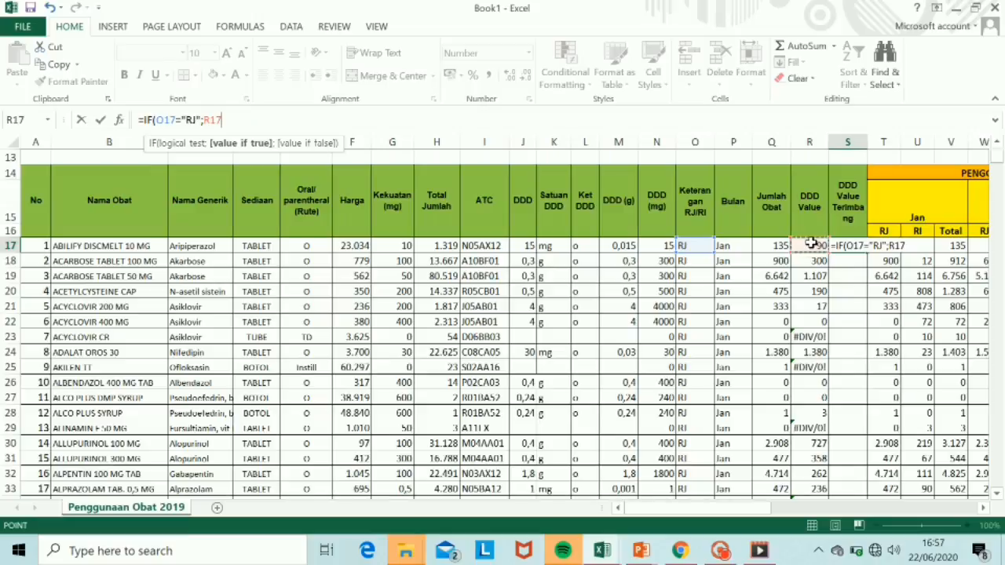
type("/")
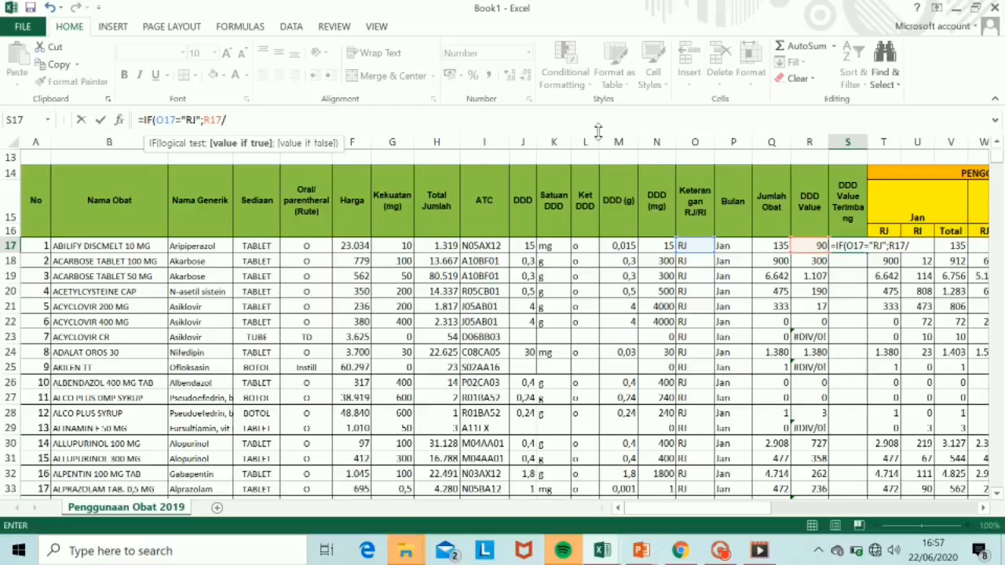
key("alt+Tab")
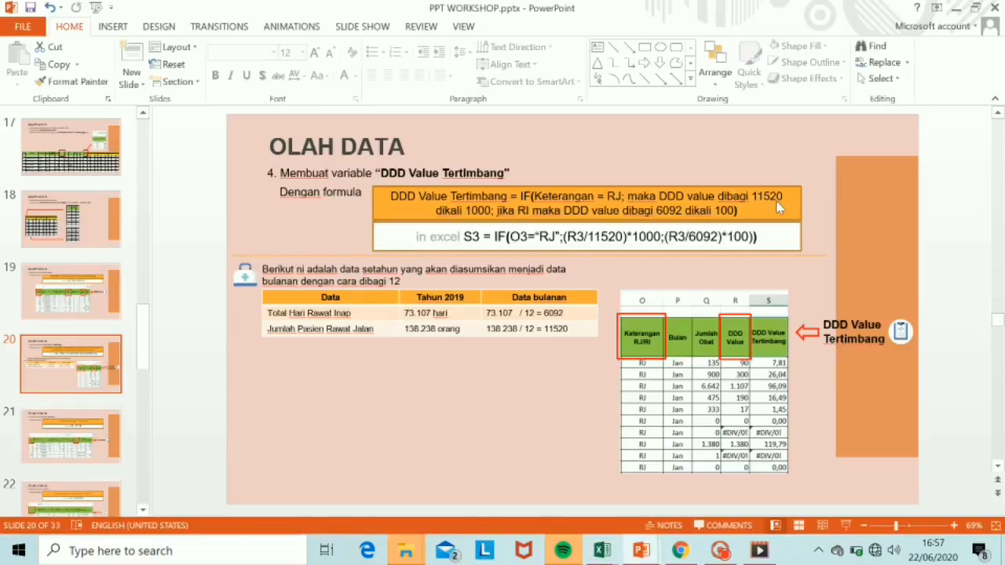
key("alt+Tab")
type("11520")
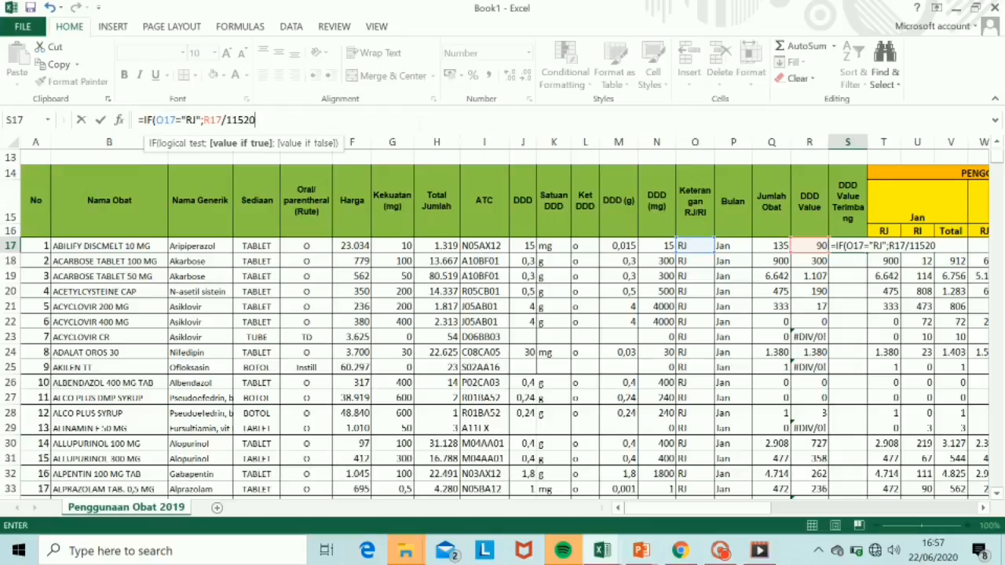
Enclose R17/11520 in parentheses and multiply it by 1000 in the S17 formula
type(")")
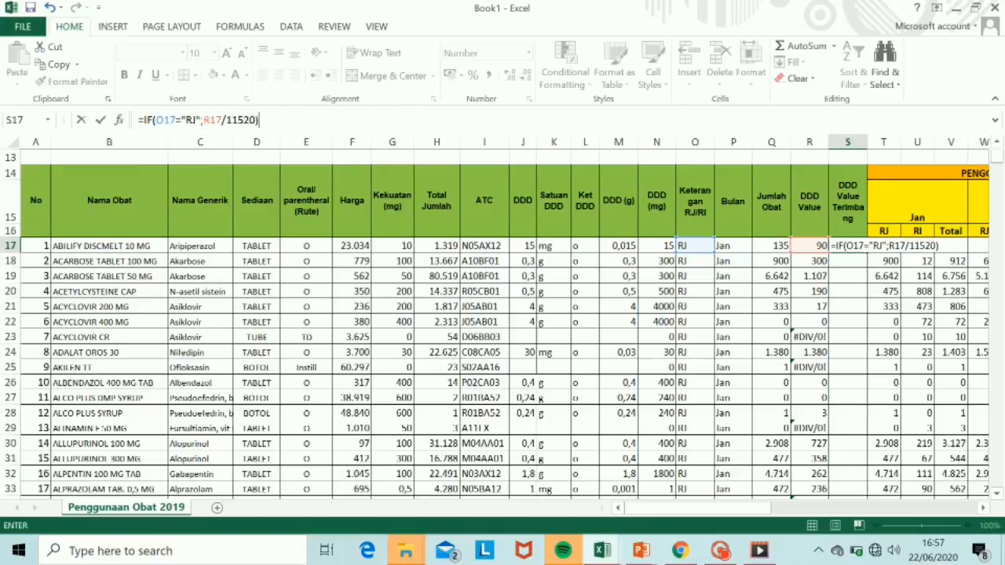
left_click(210, 120)
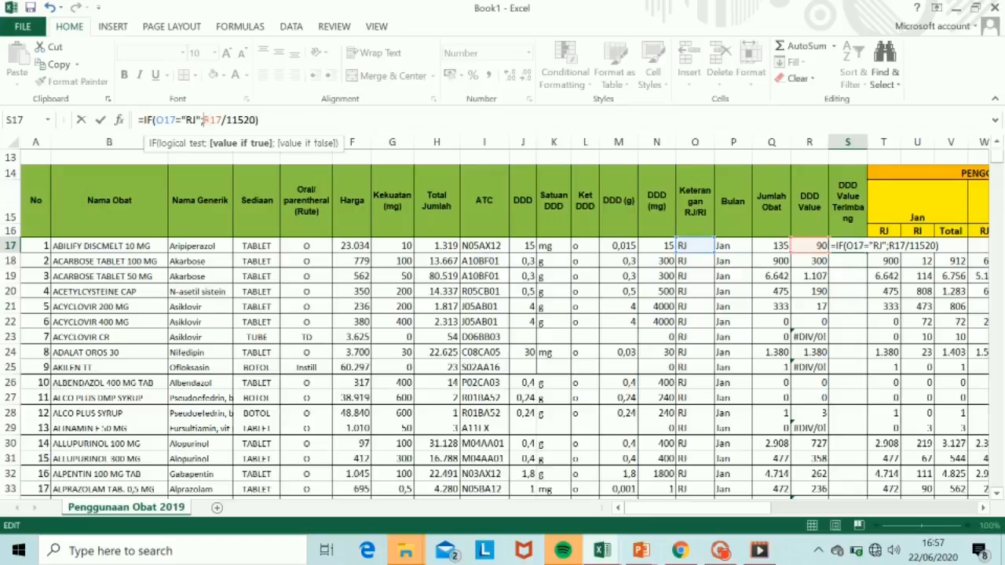
type("(")
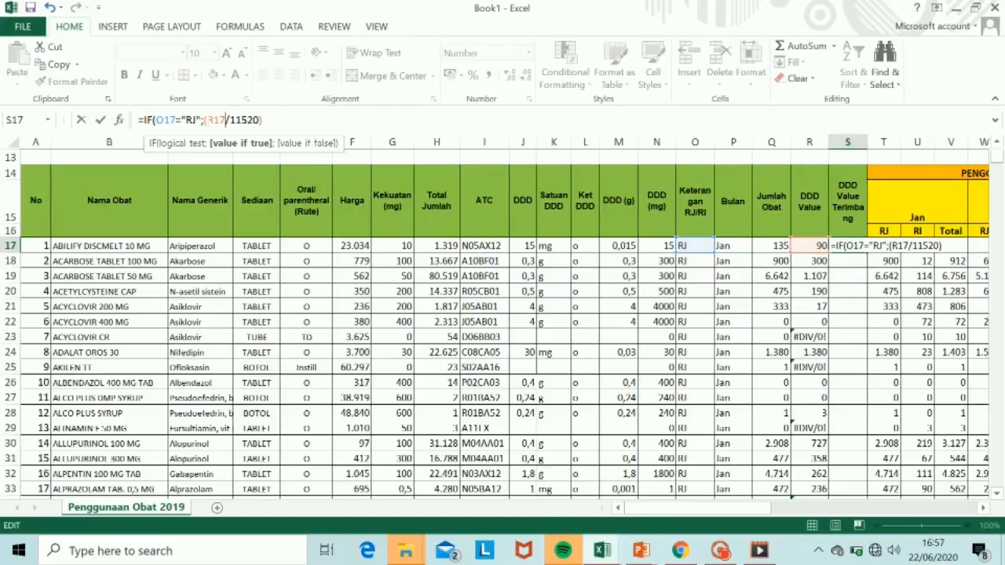
key("Right")
key("Right")
type("*1000")
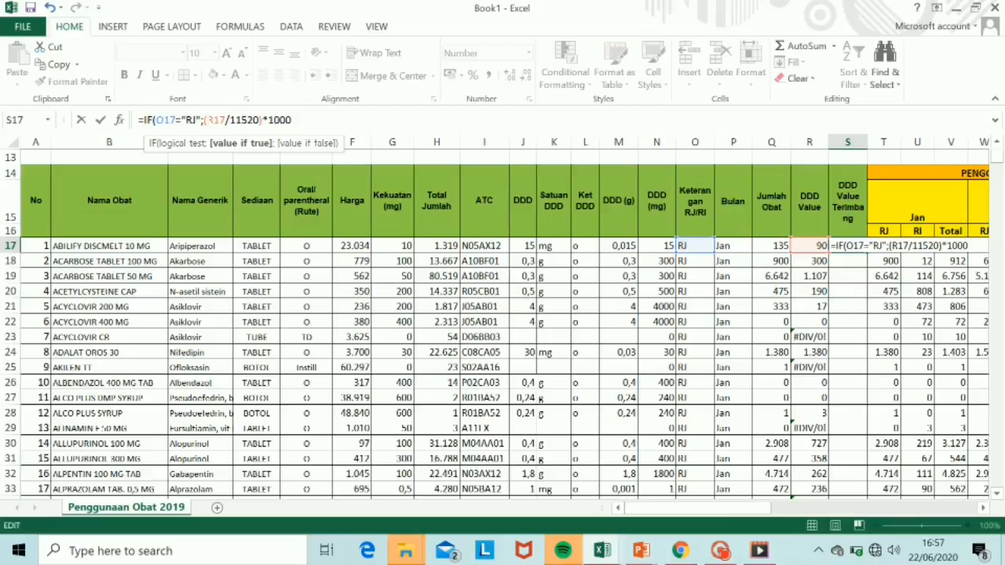
type(";")
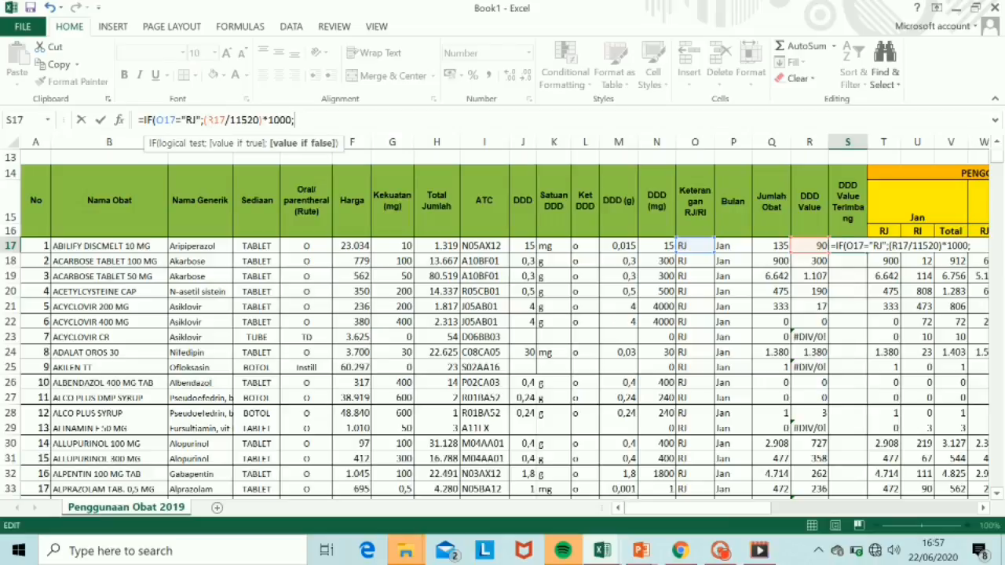
Finish the S17 formula with the false result (R17/6092)*100, then copy it down to all remaining data rows of column S
left_click(800, 248)
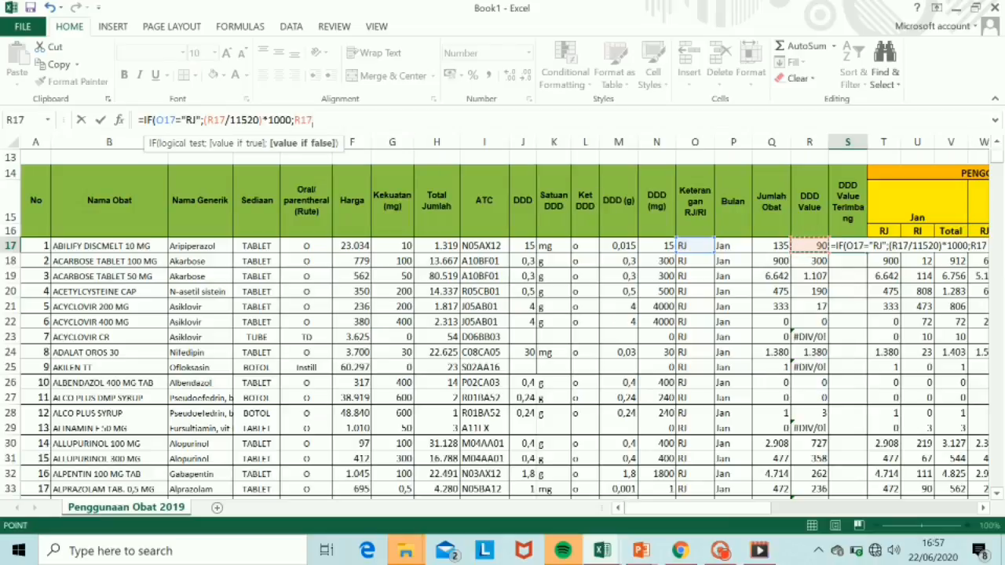
key("F2")
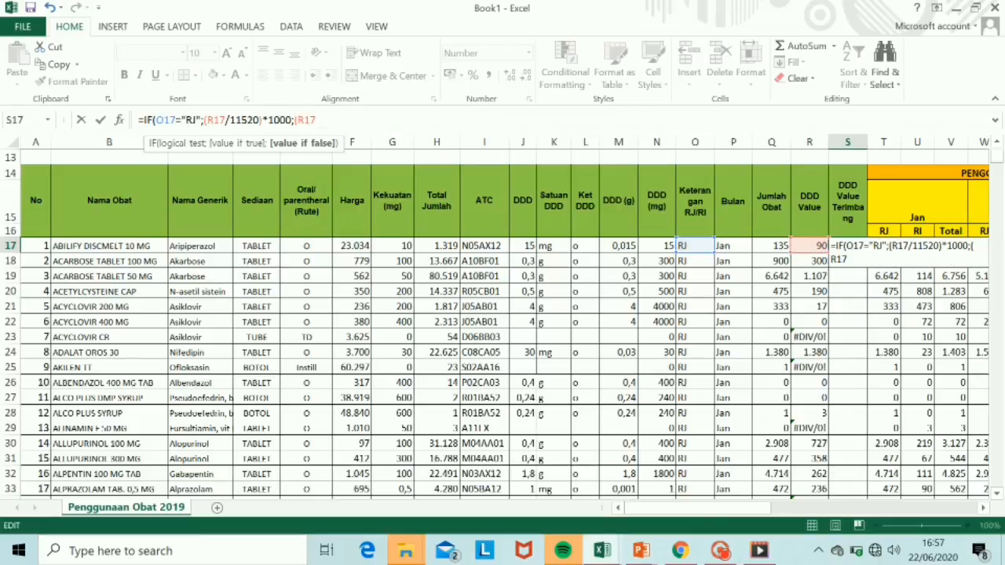
key("alt+Tab")
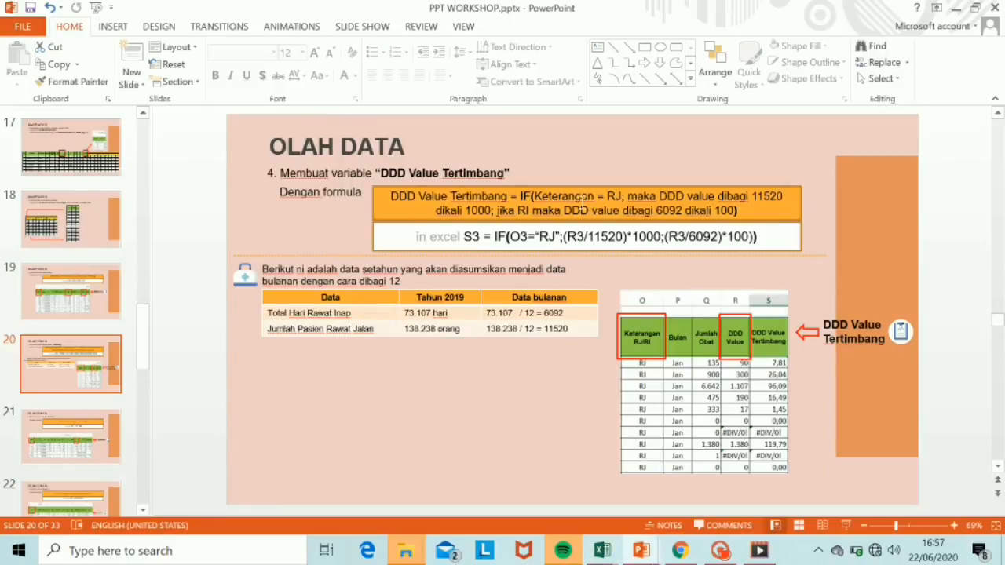
key("alt+Tab")
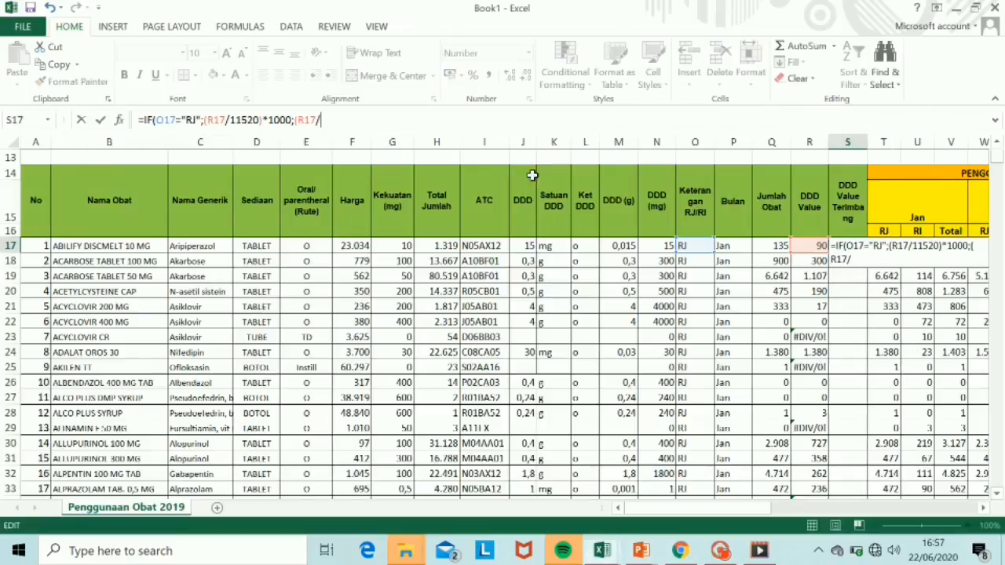
type("60")
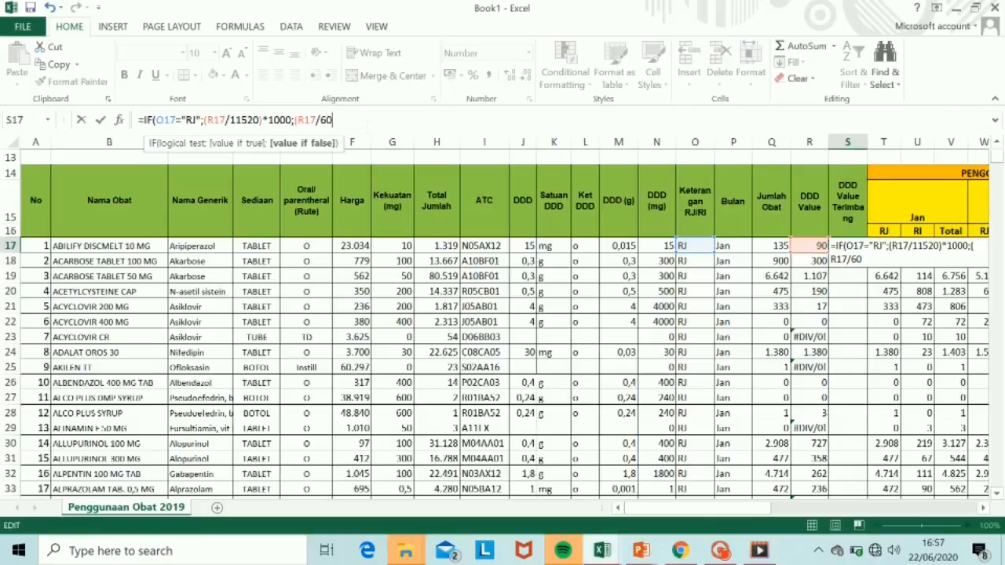
type("92)*100")
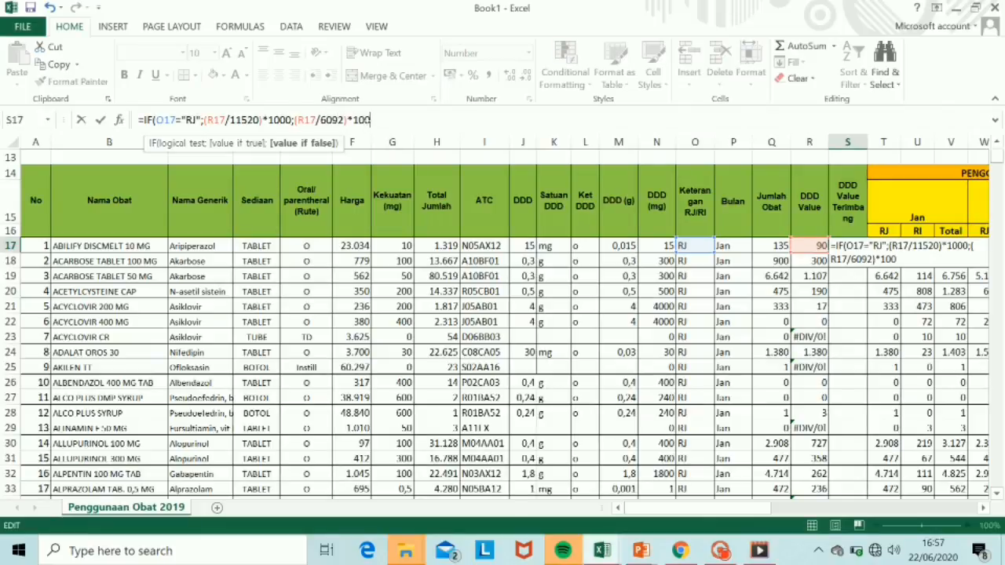
type(")")
key("Return")
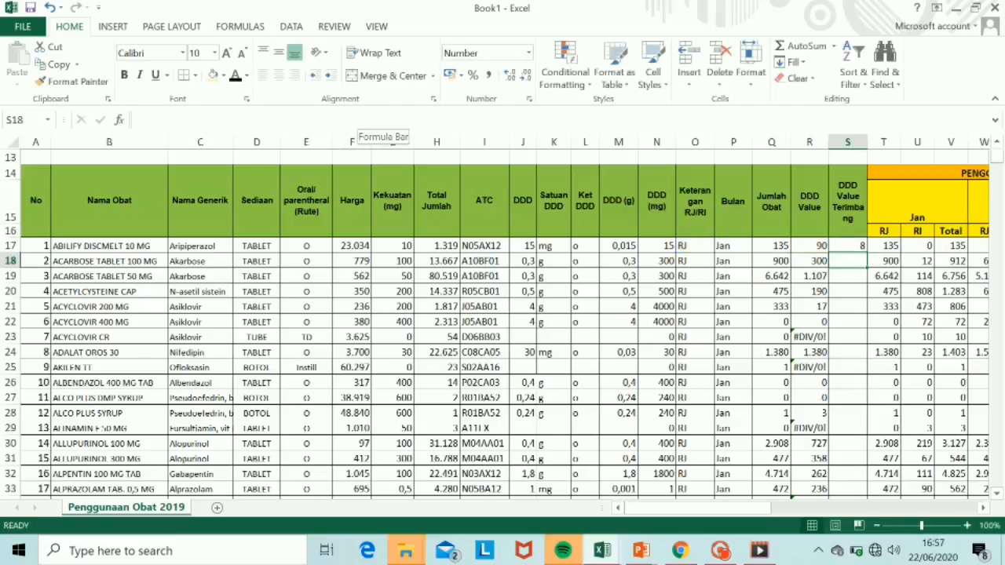
left_click(858, 245)
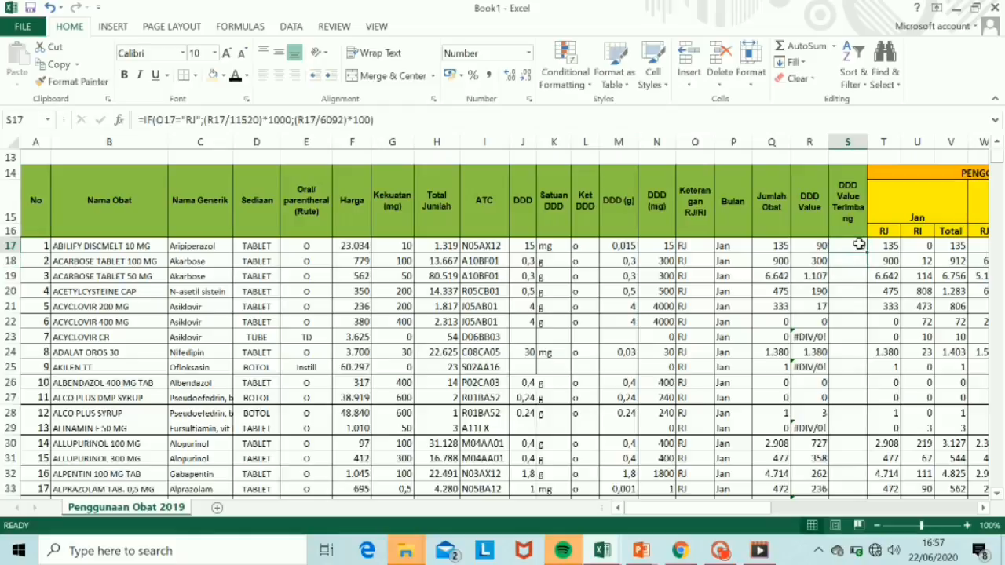
double_click(866, 251)
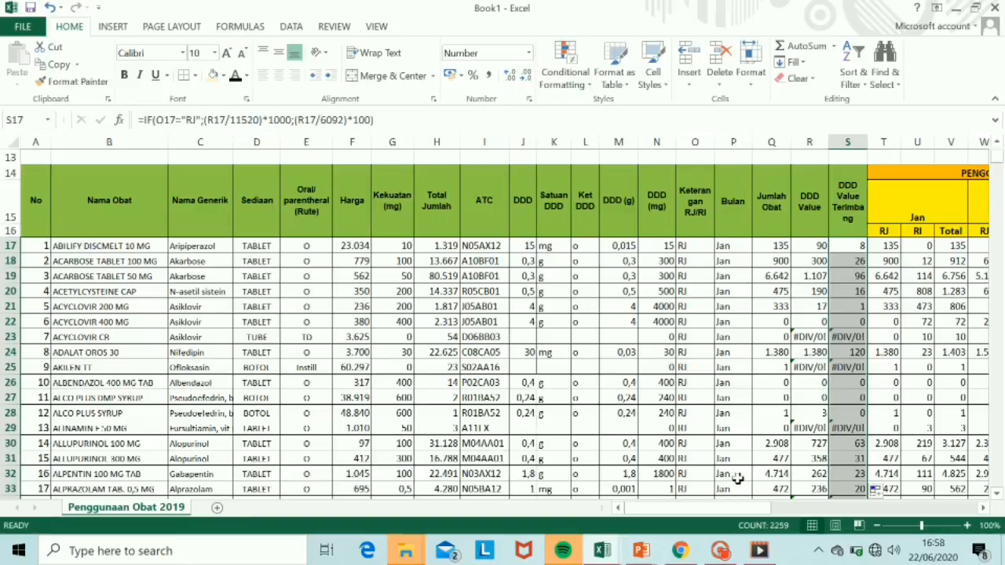
Switch to PPT WORKSHOP.pptx in PowerPoint and view slide 21 on the EXPENDITURE variable in full screen
left_click(645, 552)
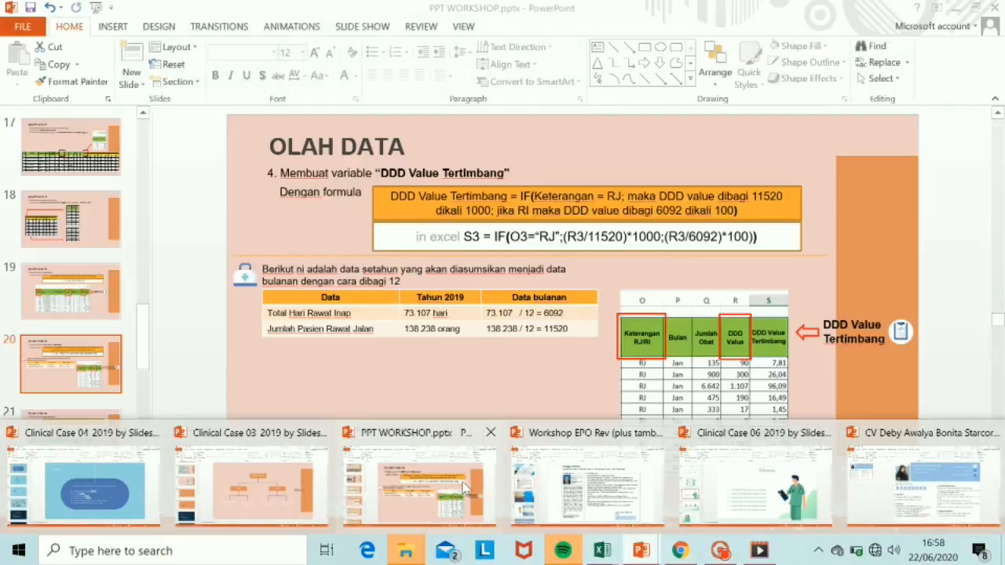
left_click(463, 488)
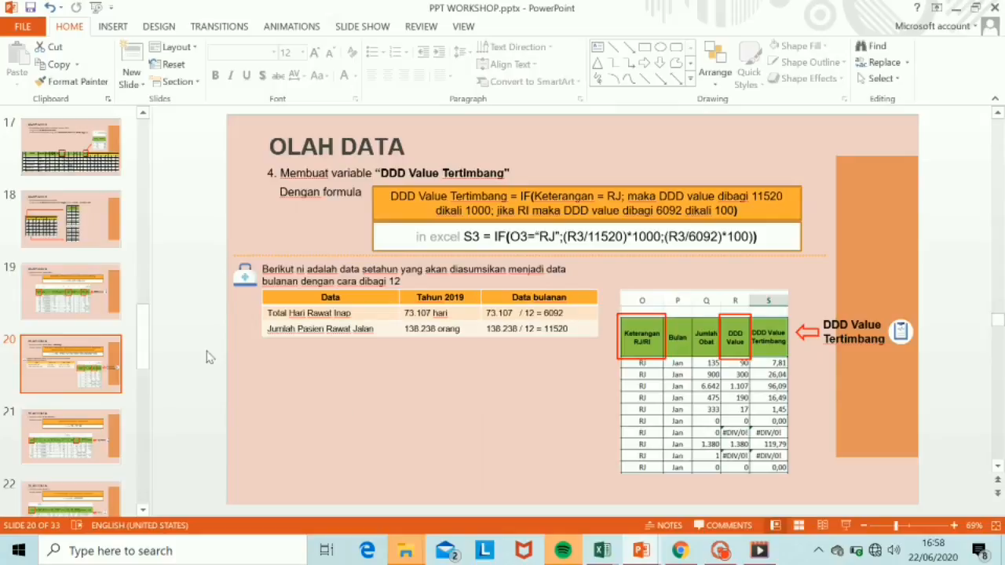
left_click(102, 422)
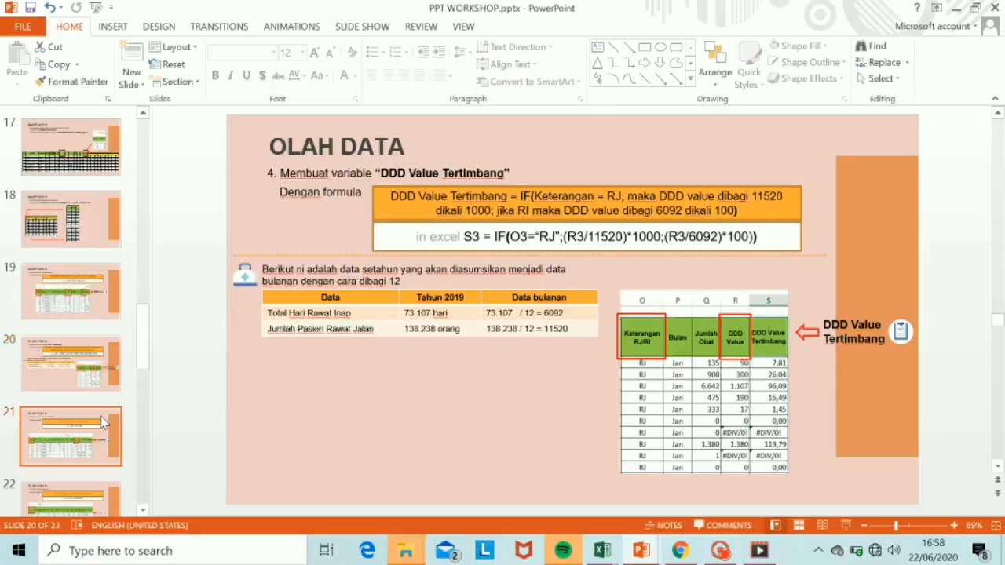
left_click(845, 527)
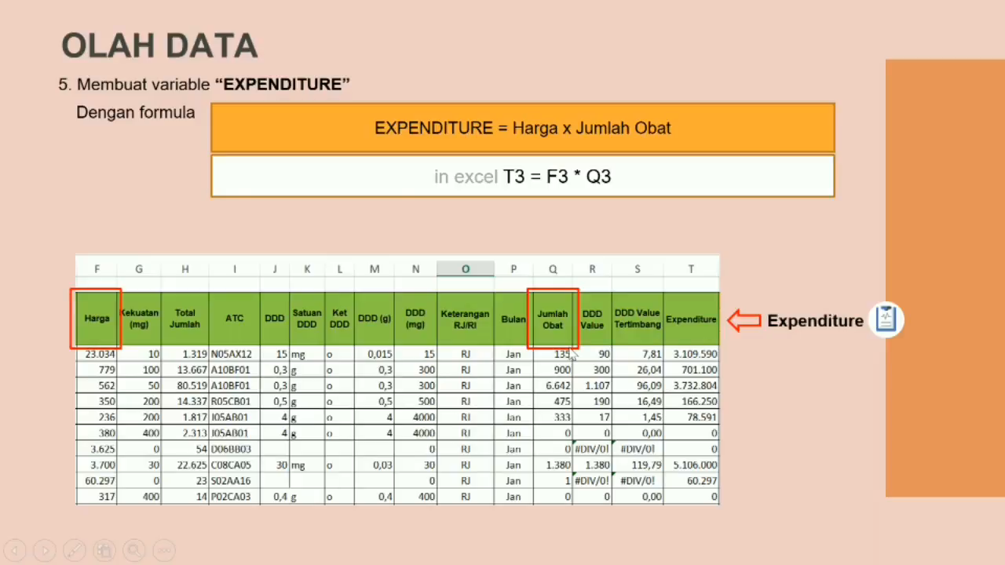
key("Escape")
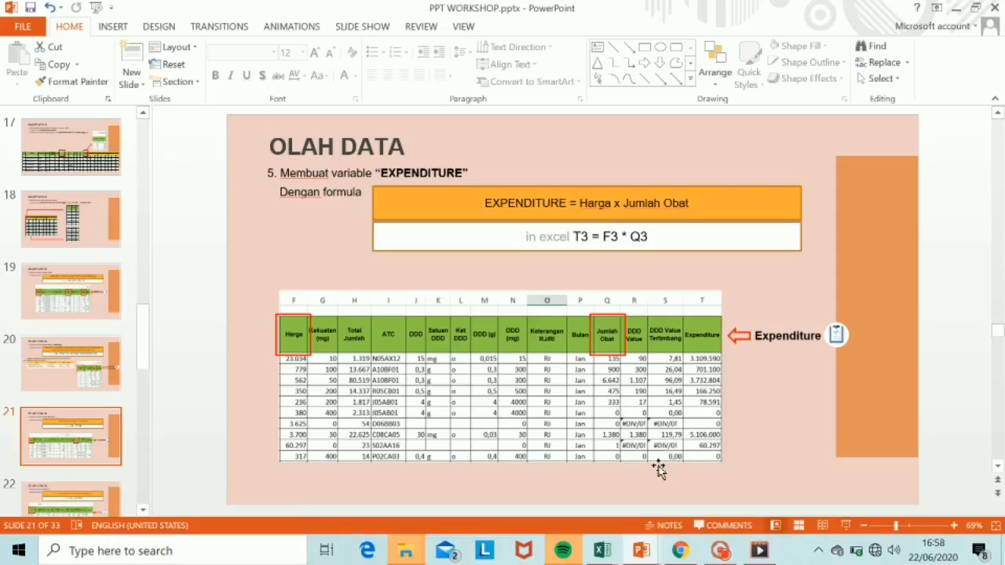
Return to the Book1 workbook in Excel, insert a new column T after DDD Value Terimbang and title it Expenditure in T15
mouse_move(602, 550)
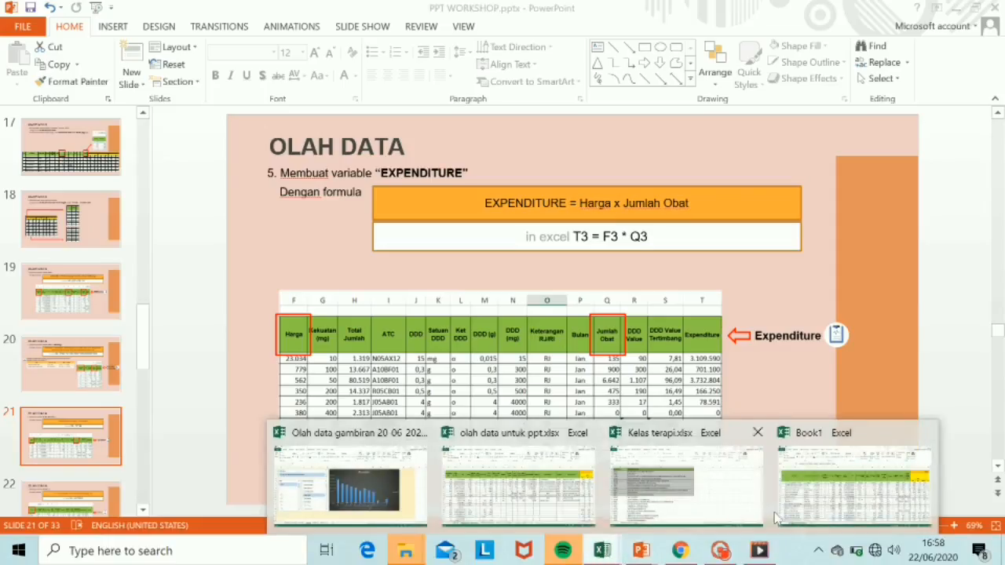
left_click(840, 482)
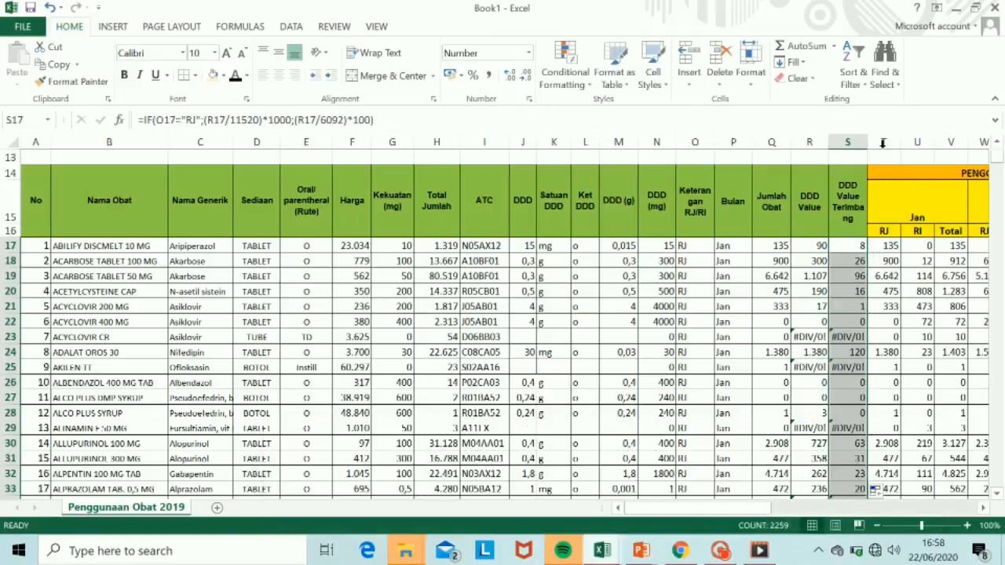
left_click(882, 142)
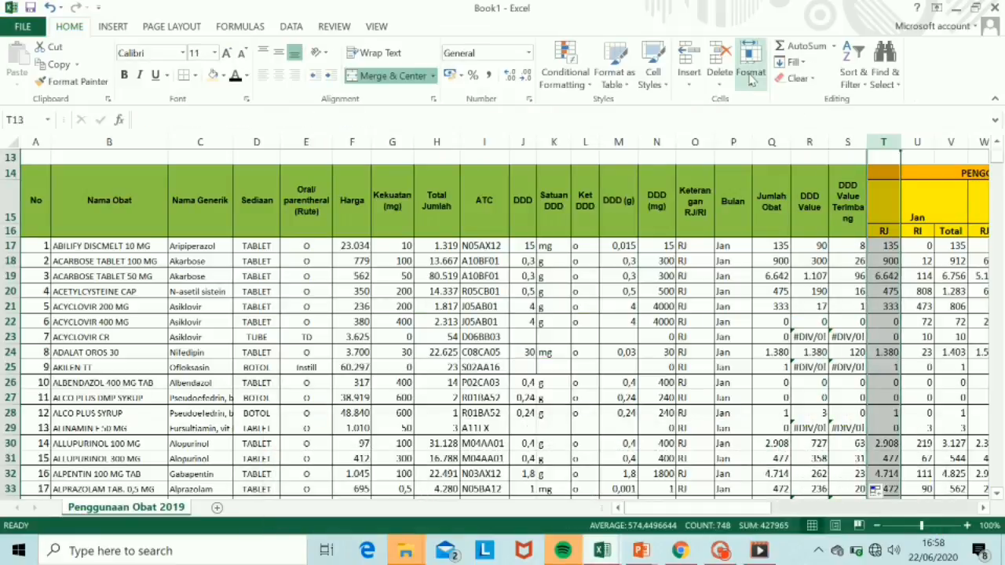
left_click(689, 57)
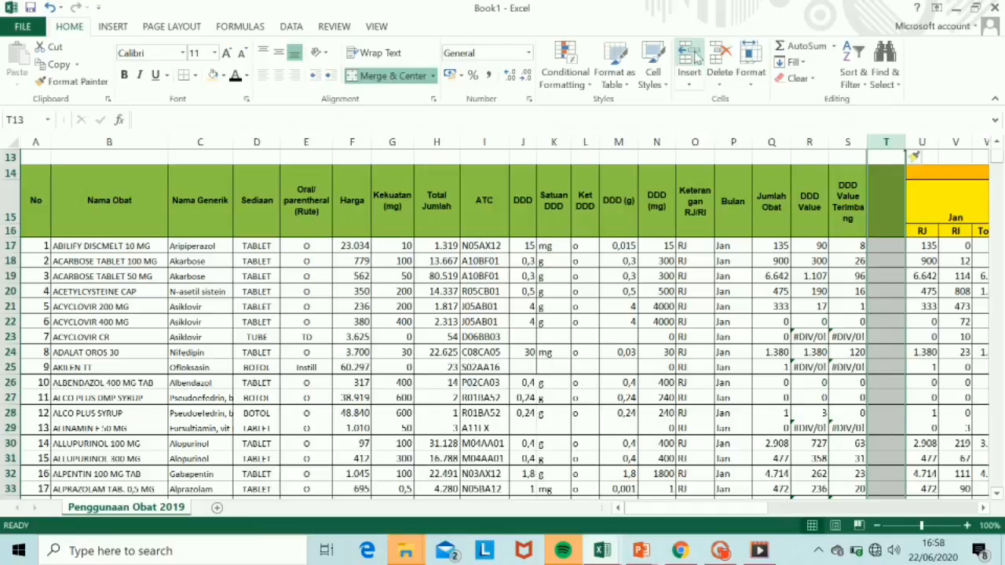
left_click(882, 200)
type("Ex")
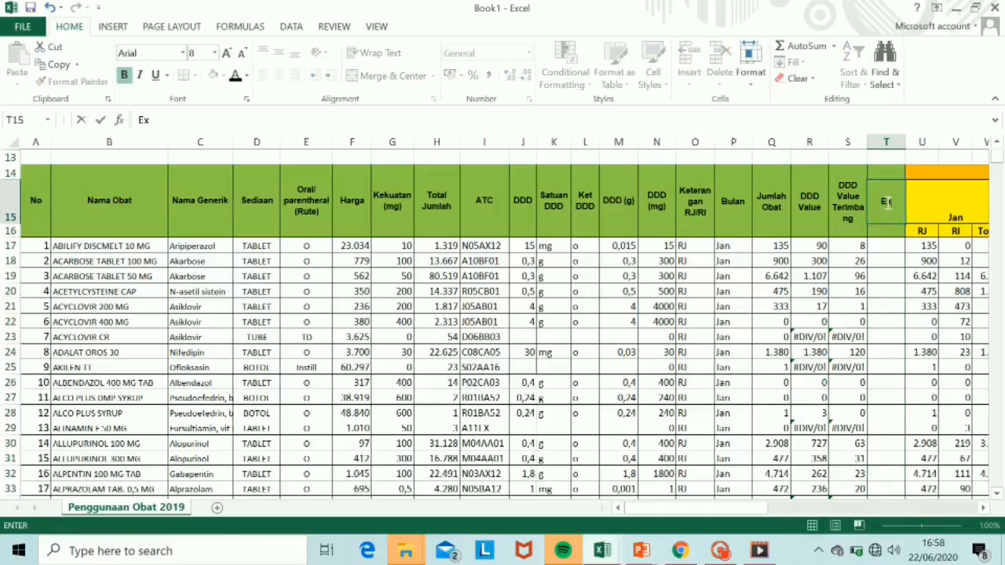
type("penditure")
key("Return")
Enter the Expenditure formula =F17*Q17 in T17, multiplying Harga by Jumlah Obat
key("Return")
type("=")
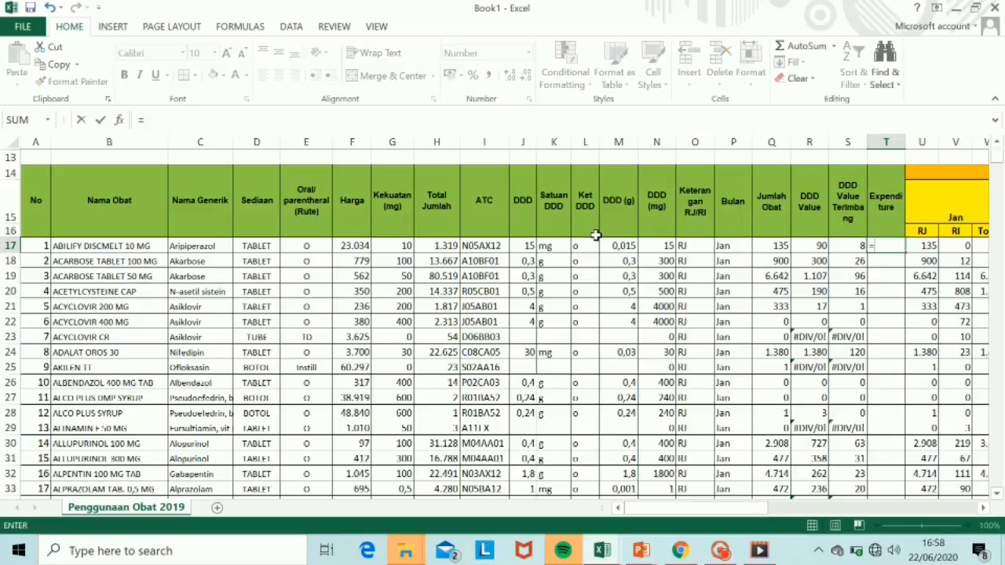
left_click(367, 246)
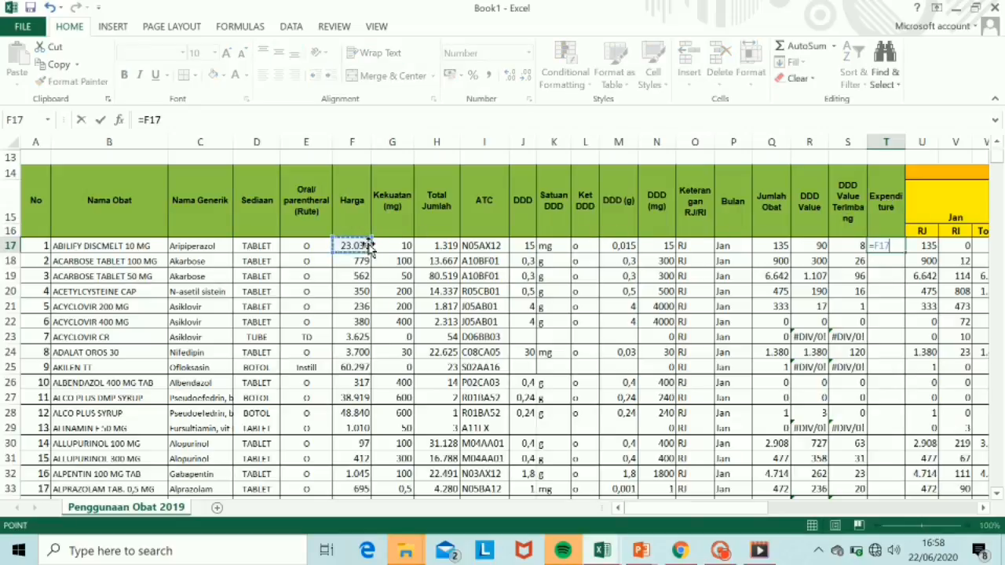
type("*")
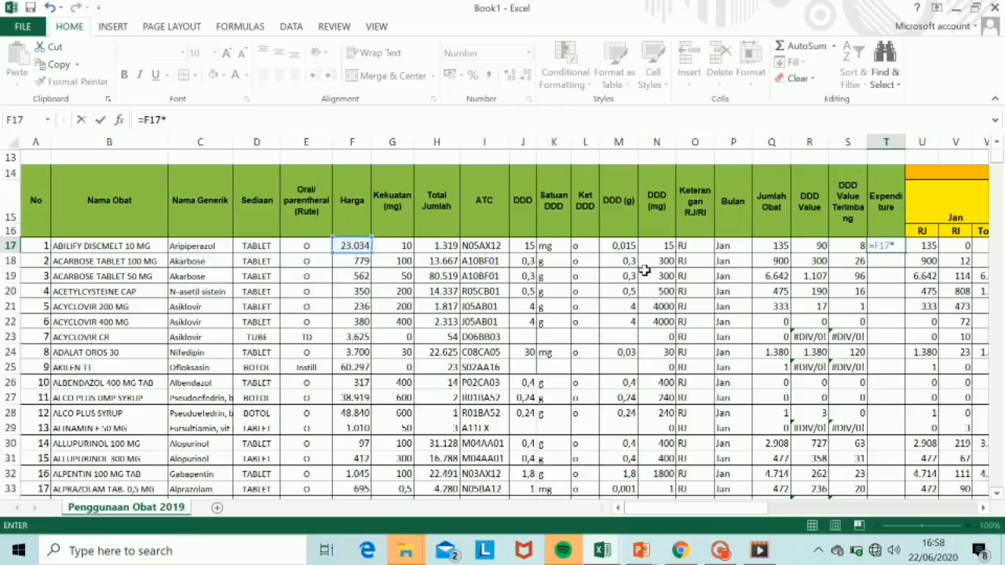
left_click(776, 245)
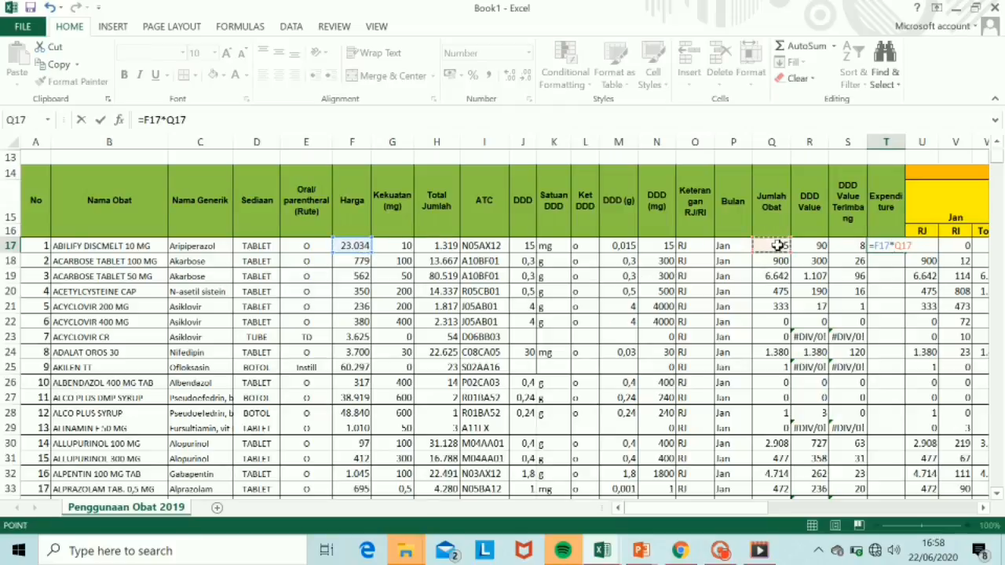
key("Return")
left_click(888, 244)
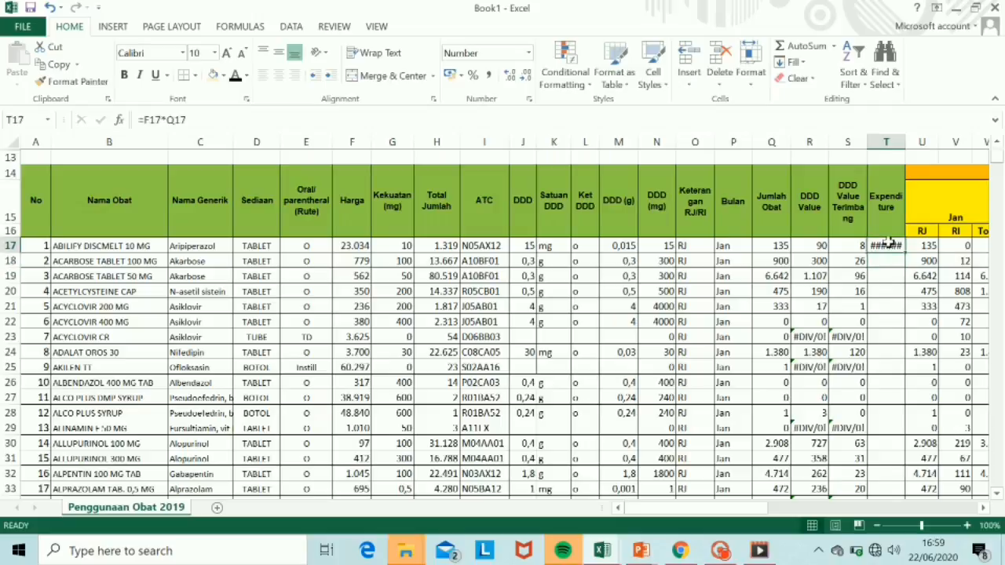
Copy the T17 Expenditure formula down to all remaining data rows and widen column T so its values and header fit
double_click(904, 253)
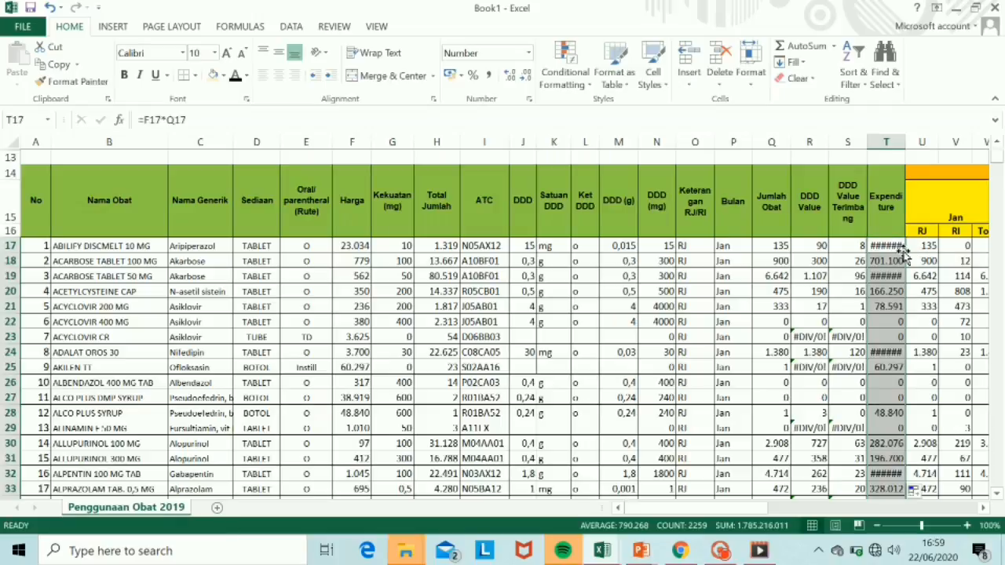
double_click(906, 138)
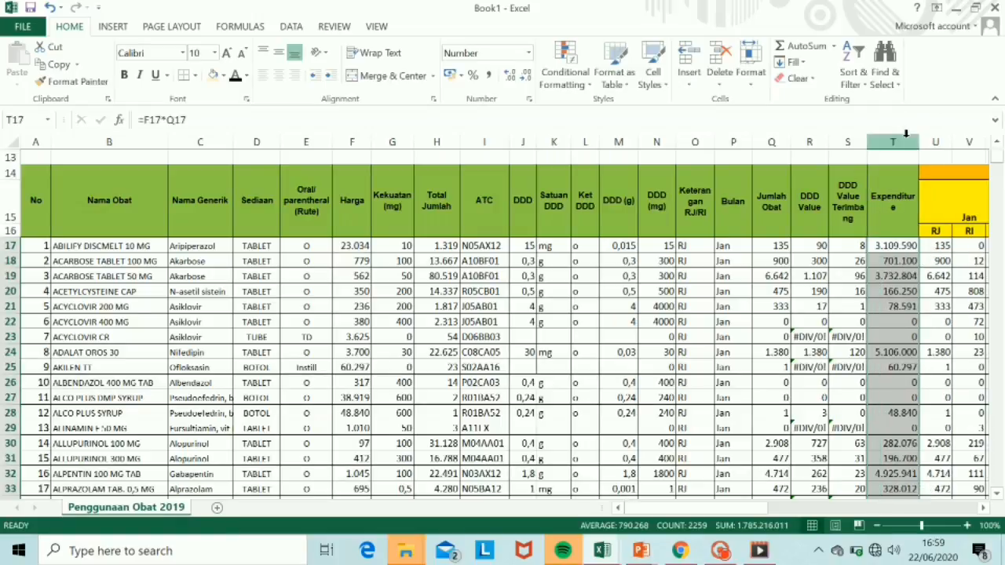
left_click(898, 245)
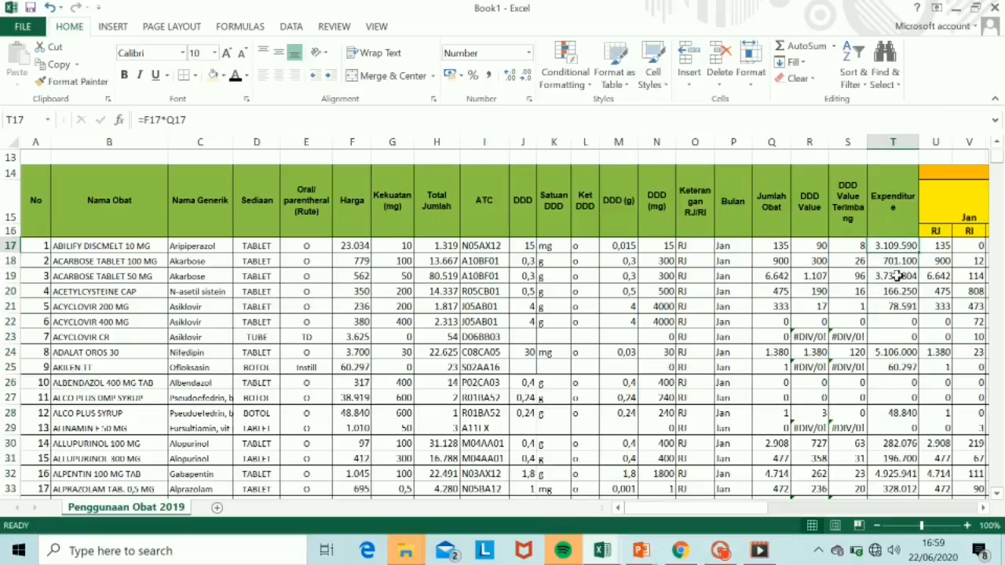
left_click_drag(918, 144, 924, 145)
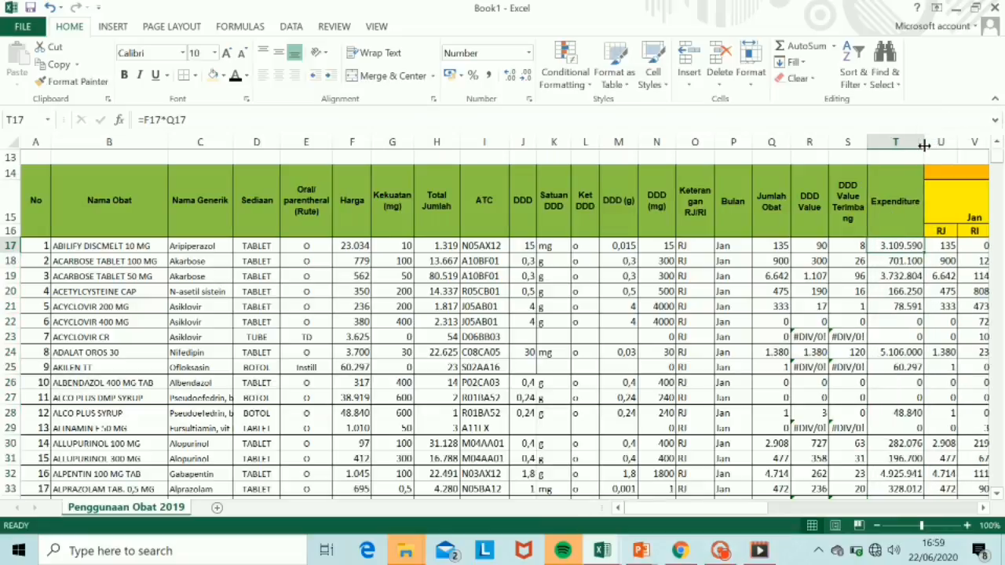
Switch to PPT WORKSHOP.pptx in PowerPoint and view slide 22 on the Level 2 variable in full screen
key("alt+Tab")
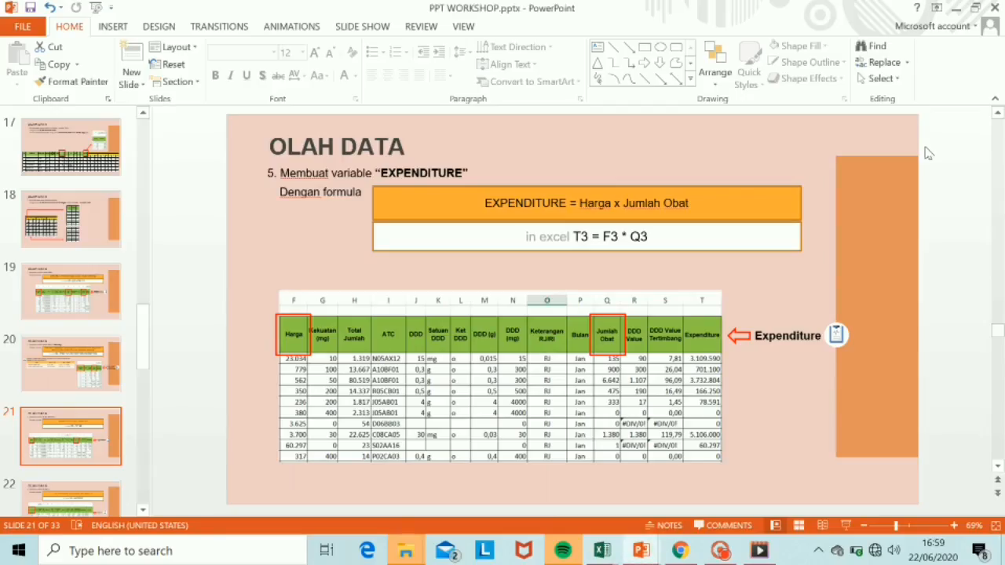
left_click(117, 487)
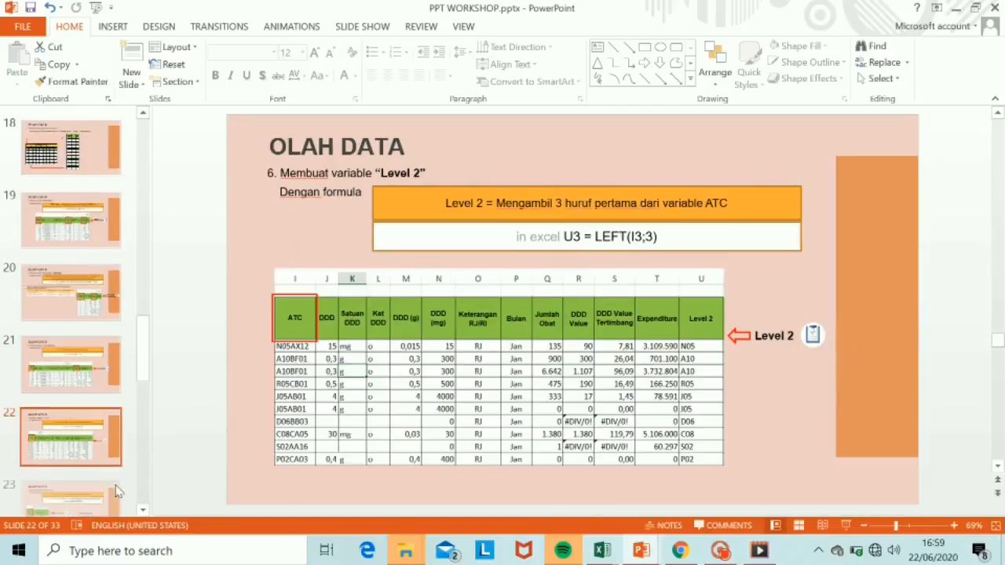
left_click(845, 526)
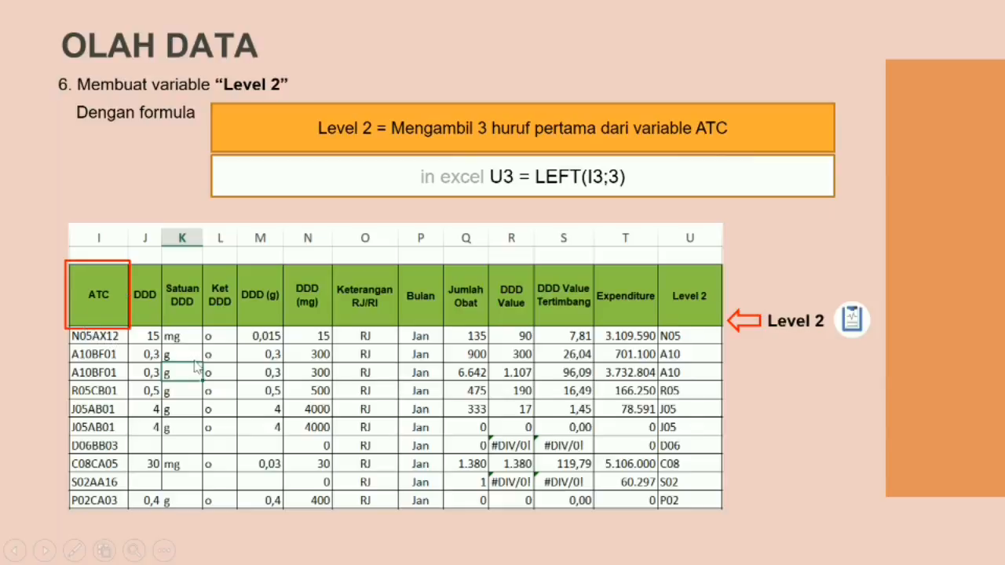
key("Escape")
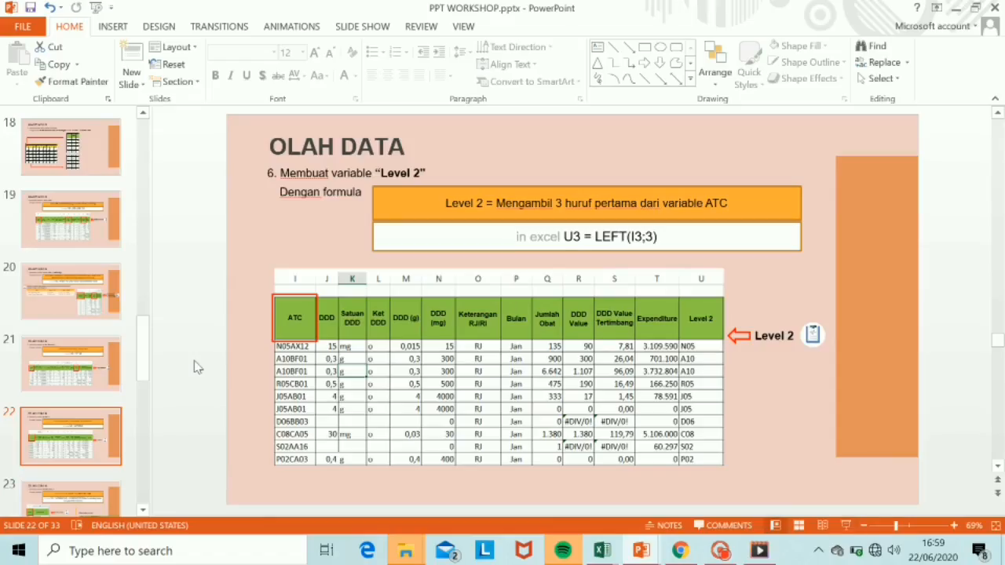
Return to the Book1 workbook in Excel, insert a new column U after Expenditure and title it Level 2 in U15
key("alt+Tab")
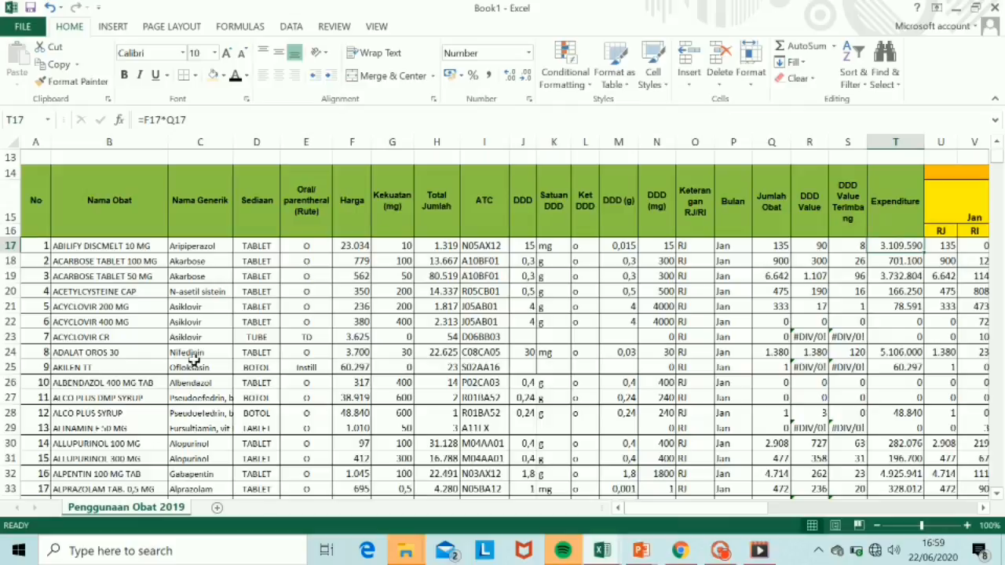
left_click(939, 142)
left_click(694, 55)
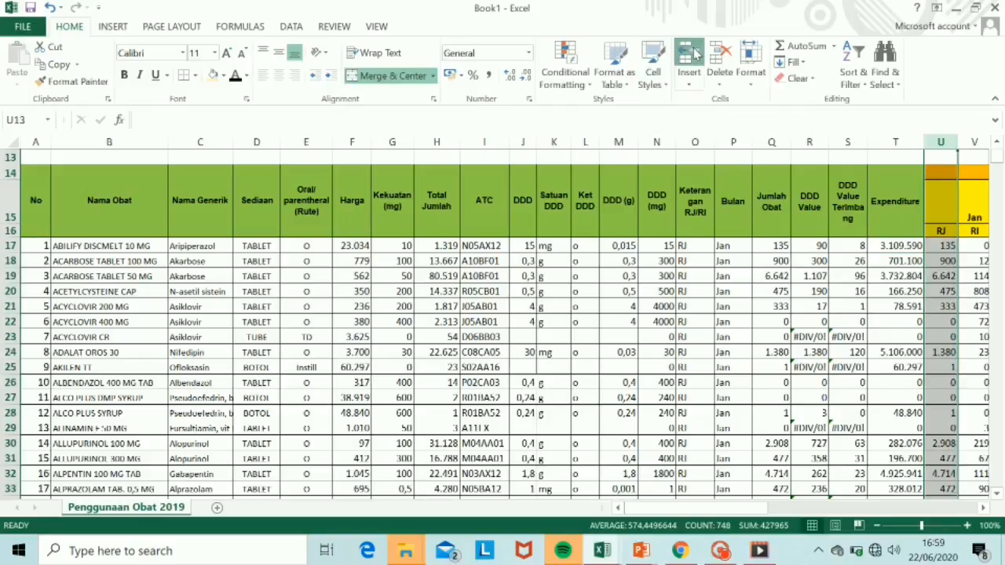
left_click(936, 194)
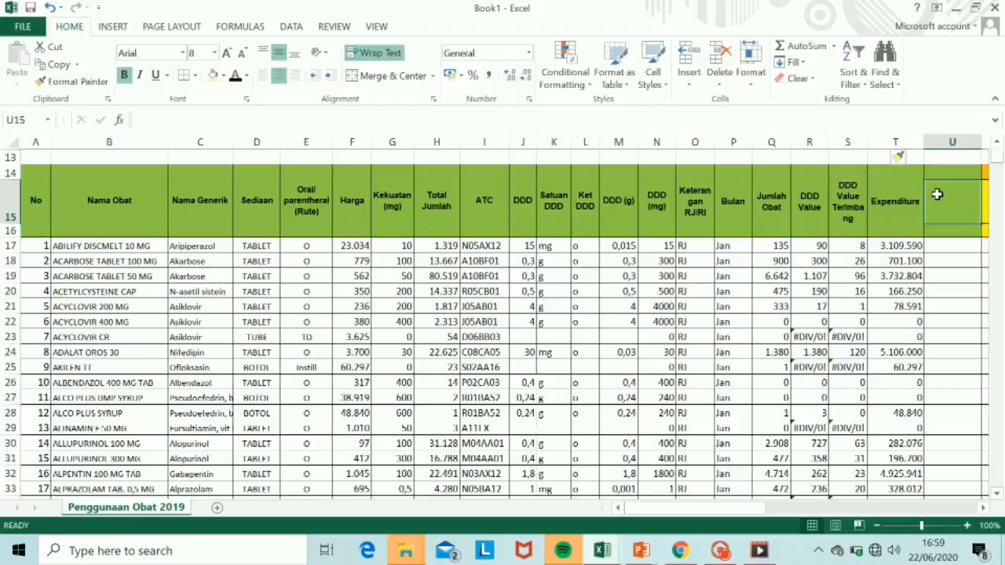
type("Level")
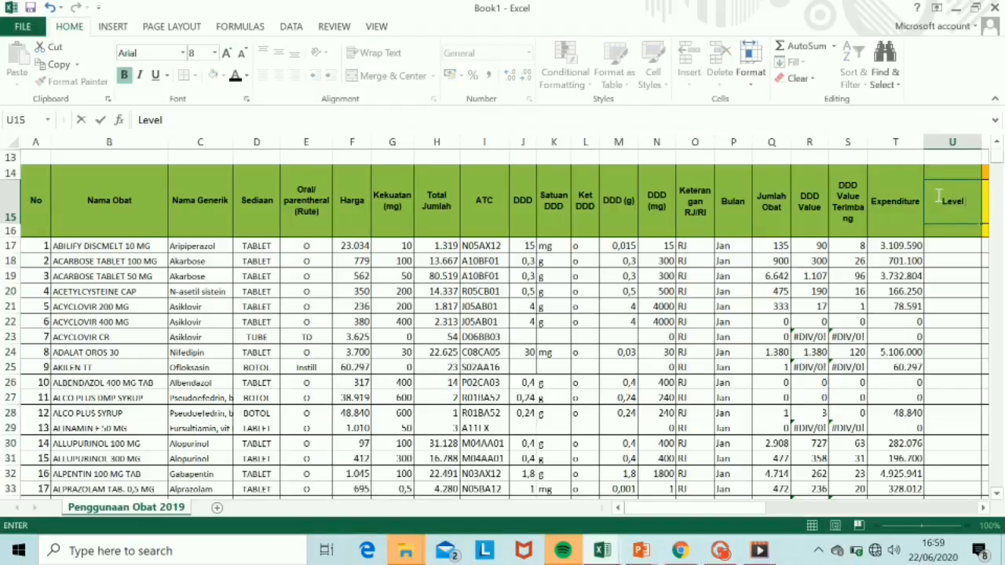
type(" 2")
Enter the Level 2 formula =LEFT(I17;3) in U17 to extract the first three characters of the ATC code
left_click(959, 248)
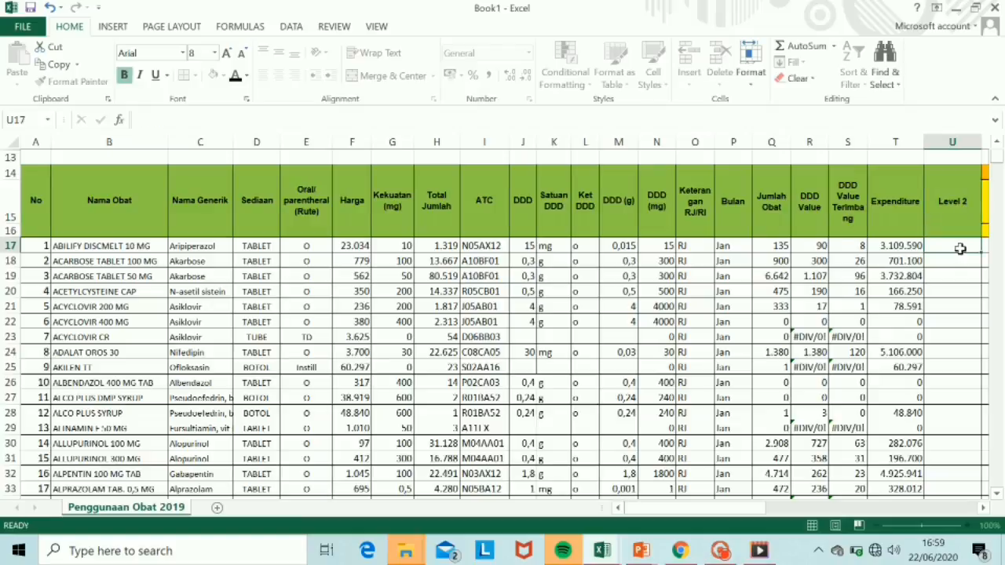
type("=")
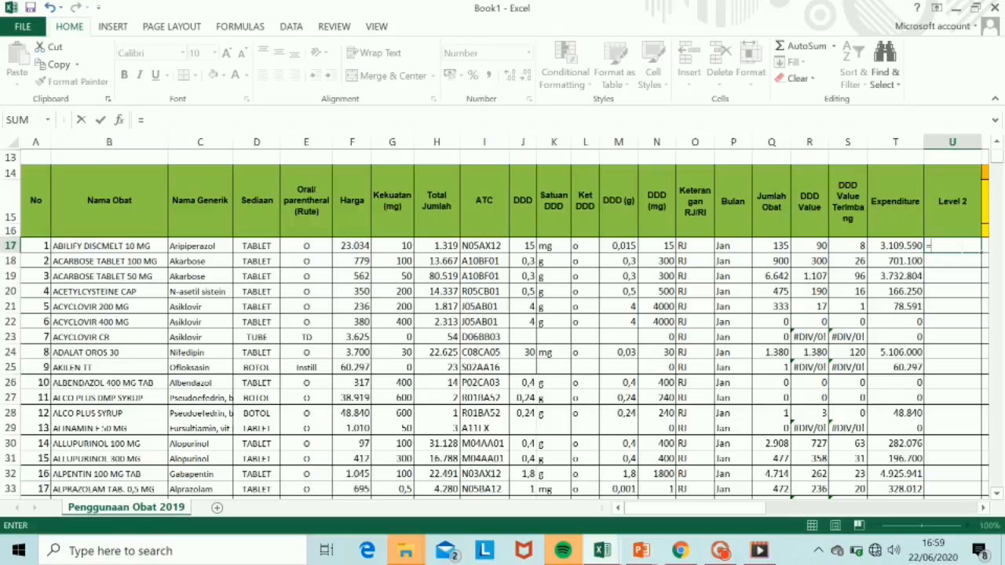
type("LEFT")
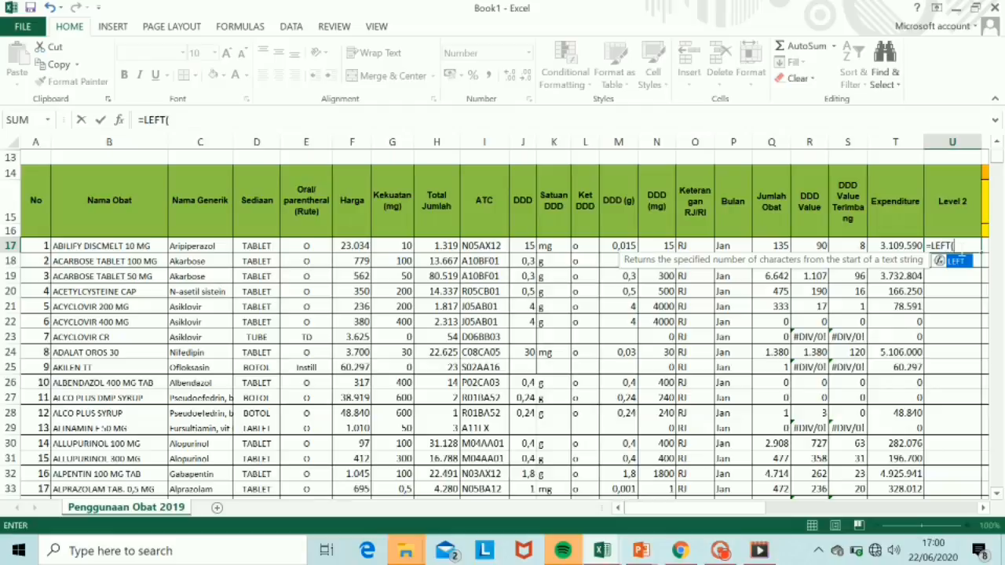
type("(")
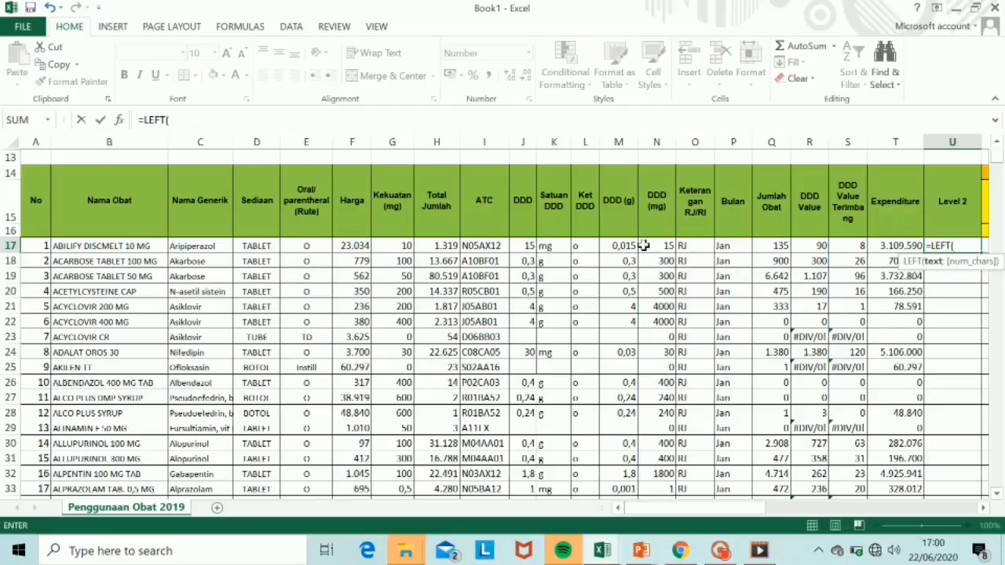
left_click(500, 246)
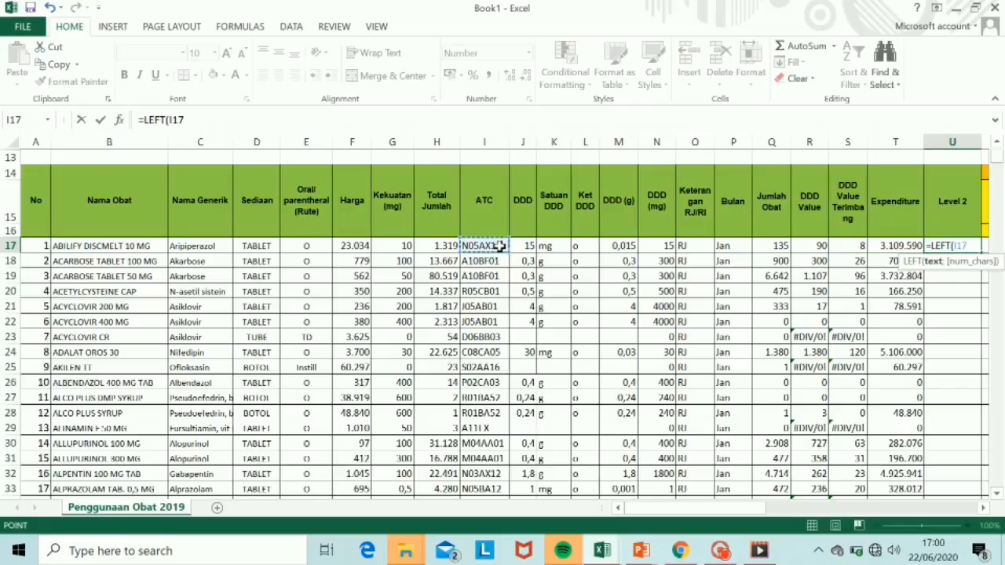
type(";")
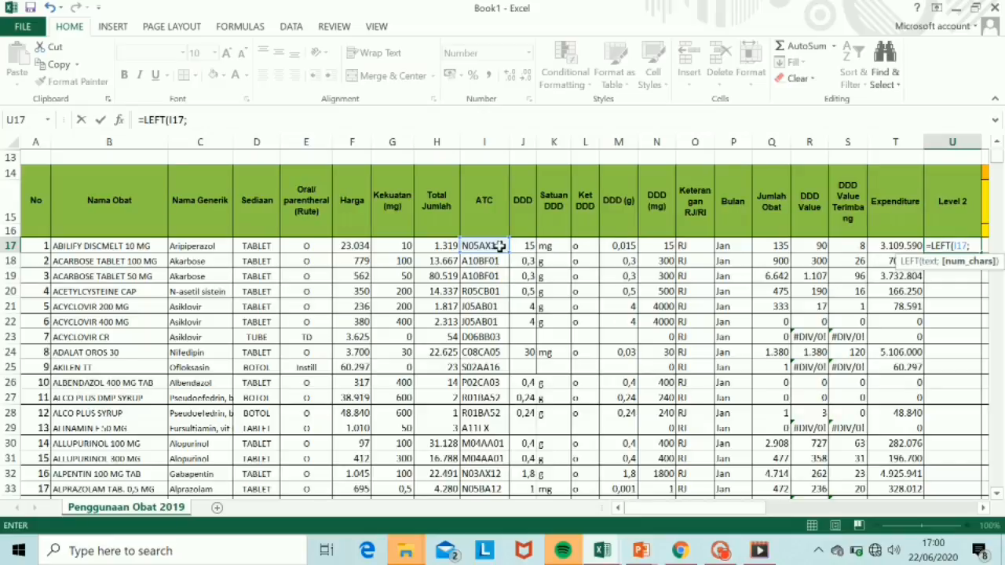
type("3")
key("Return")
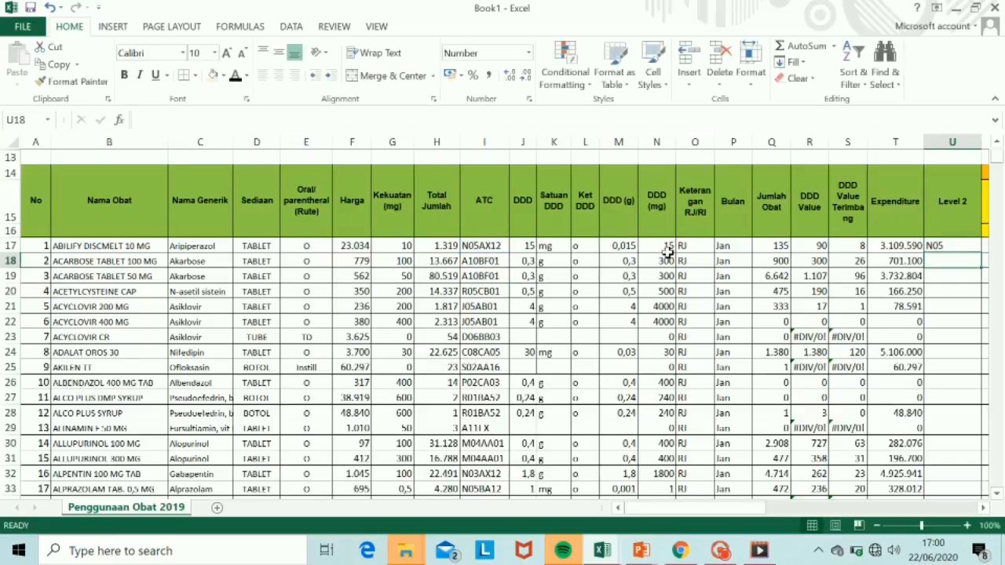
Copy the U17 Level 2 formula down to all remaining data rows of column U
left_click(967, 246)
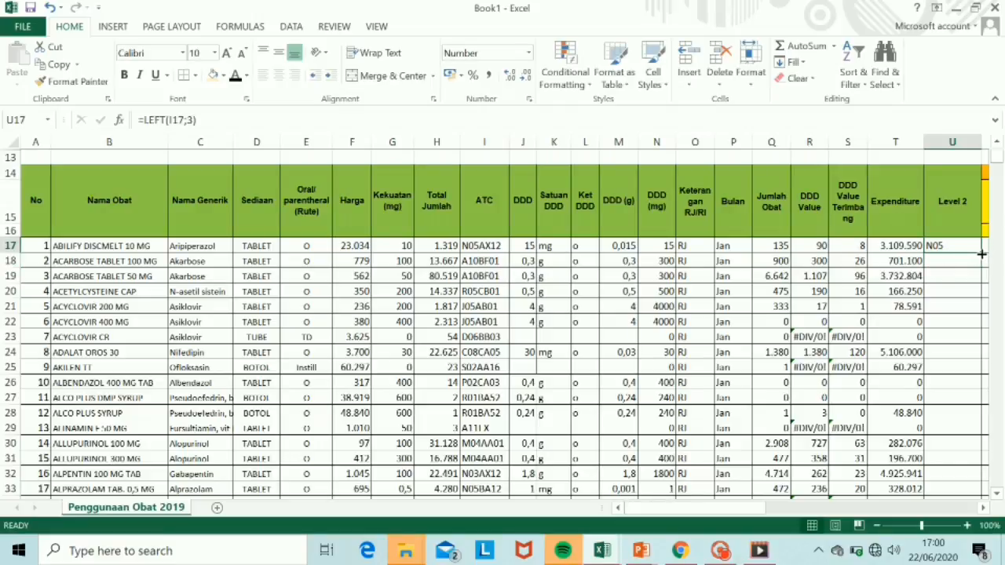
double_click(981, 253)
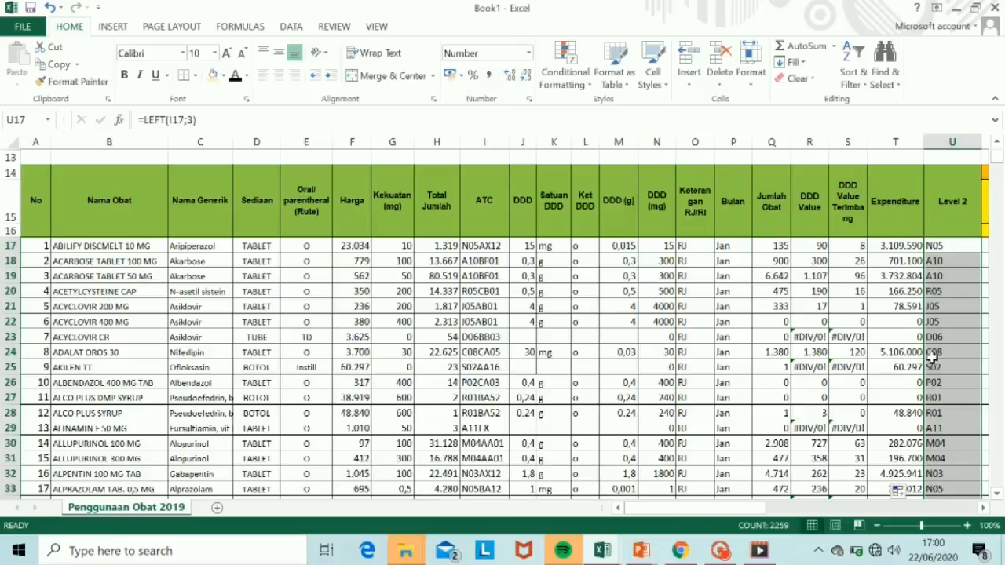
left_click(941, 380)
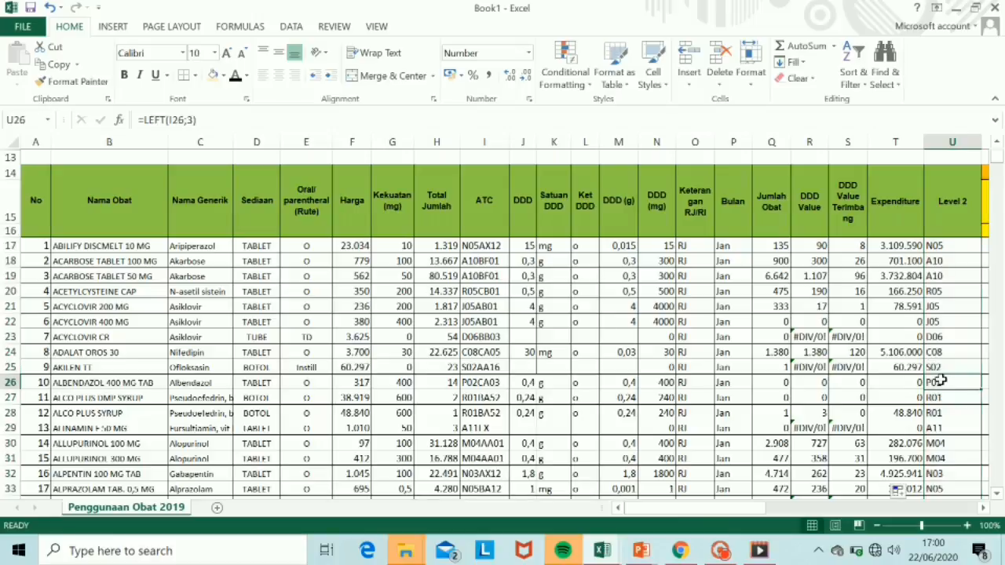
Switch to PPT WORKSHOP.pptx in PowerPoint and view slide 23 on the Desc Level 2 variable in full screen
key("alt+Tab")
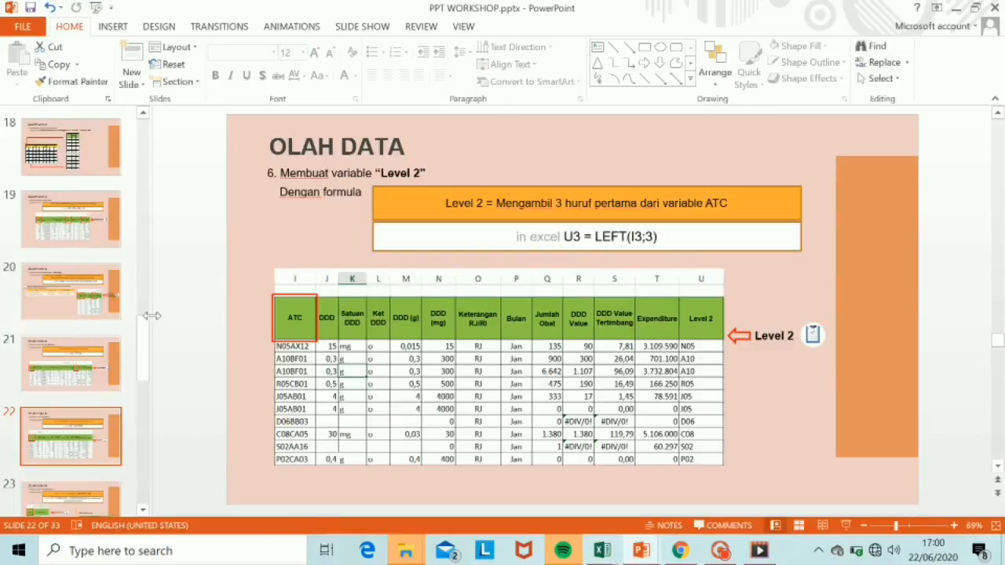
left_click(101, 494)
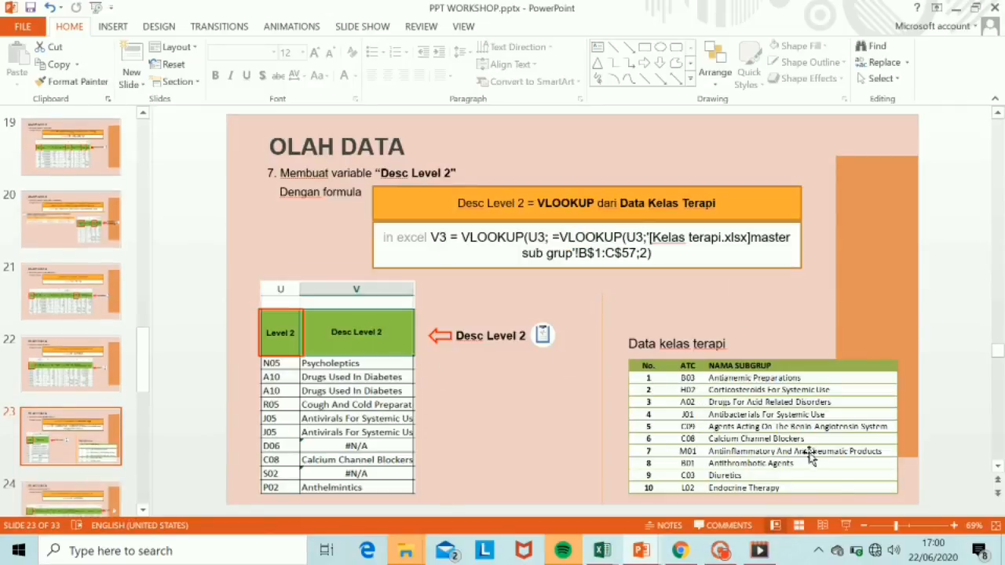
left_click(848, 525)
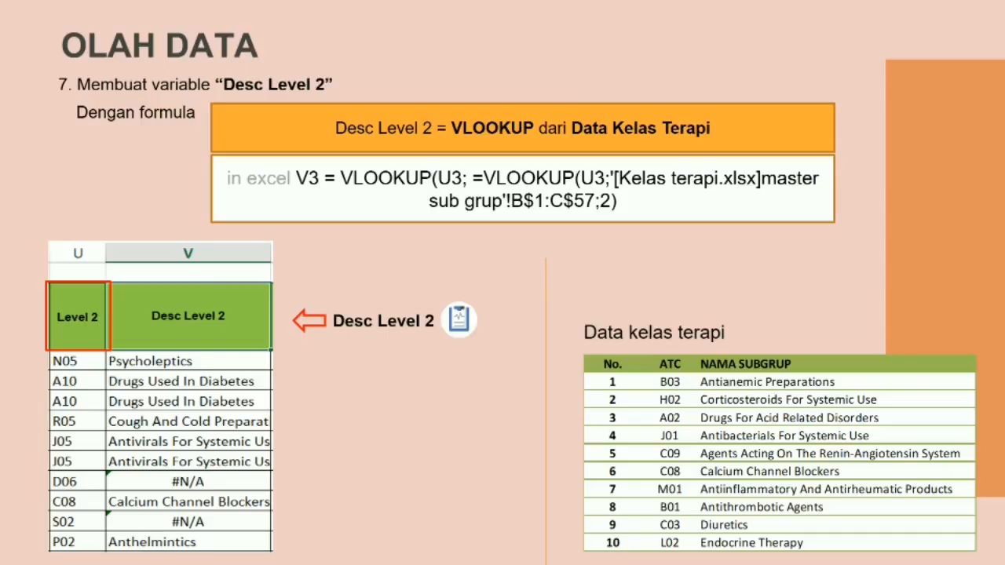
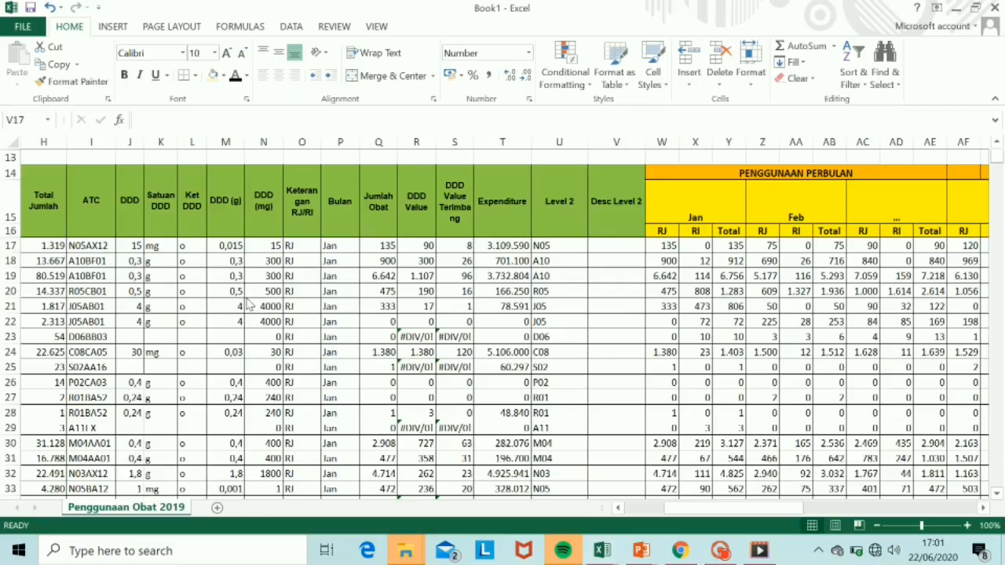
In Book1, start the Desc Level 2 formula in V17 as =VLOOKUP(U17; with the Level 2 code as lookup value
double_click(616, 245)
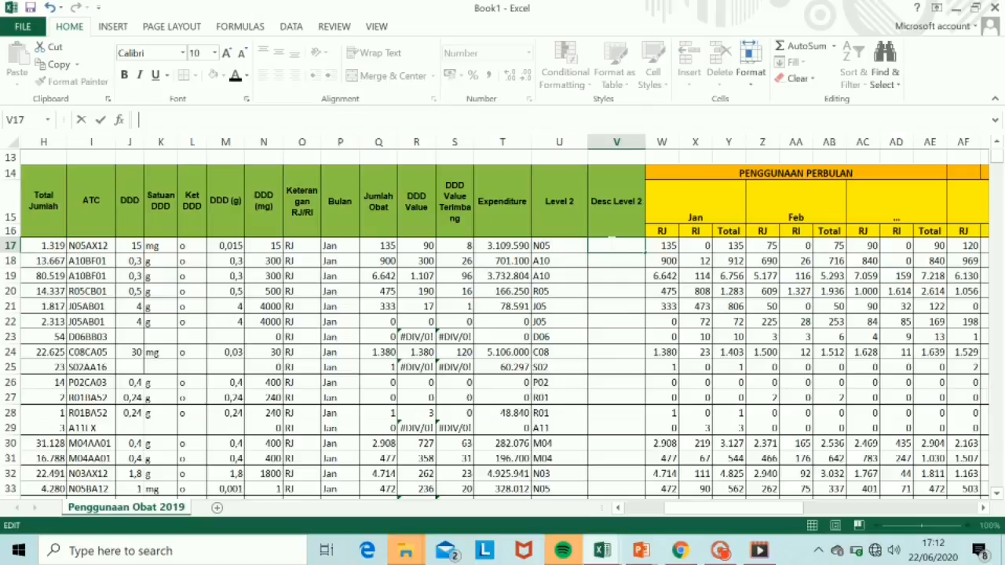
type("=VL")
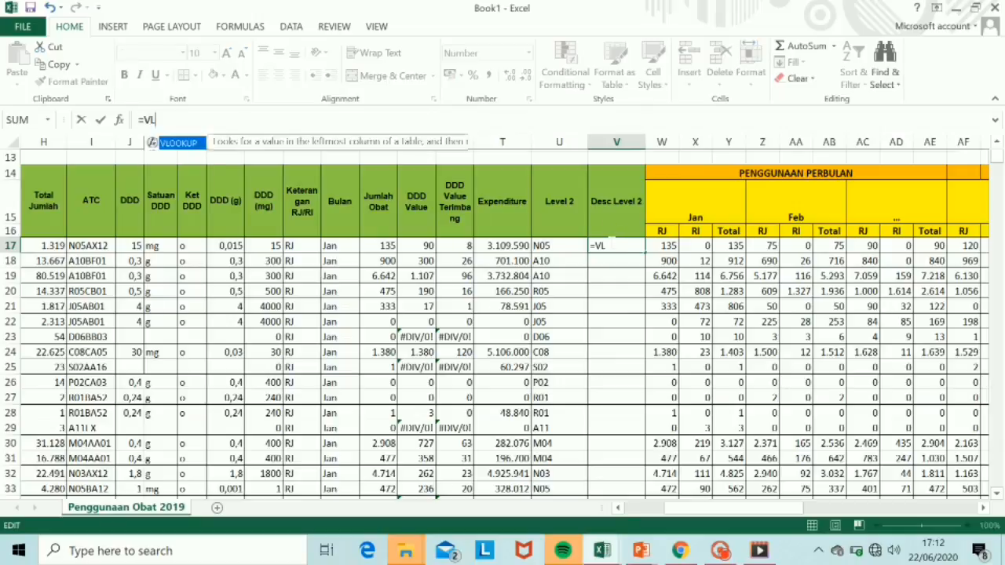
type("OOKUP(")
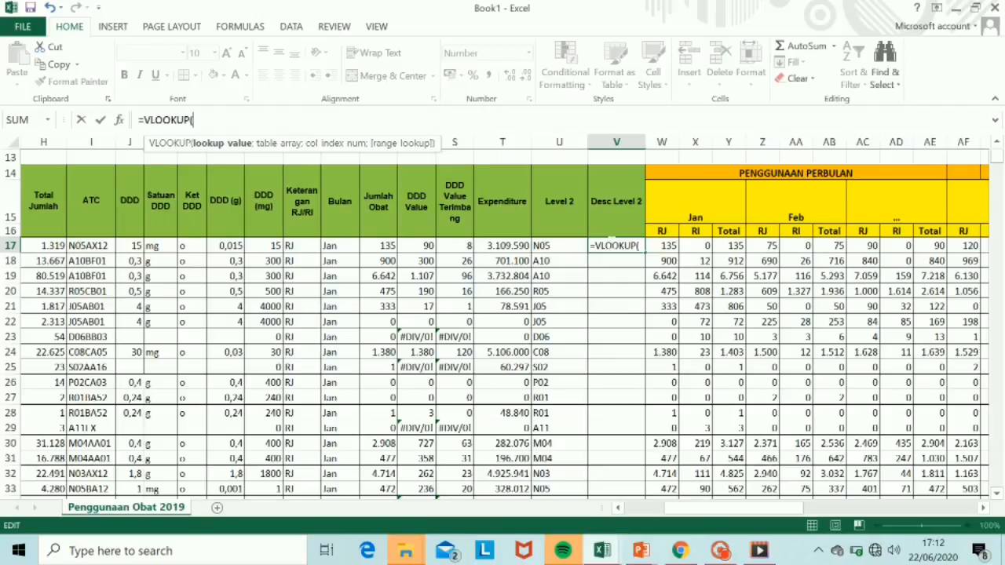
left_click(569, 246)
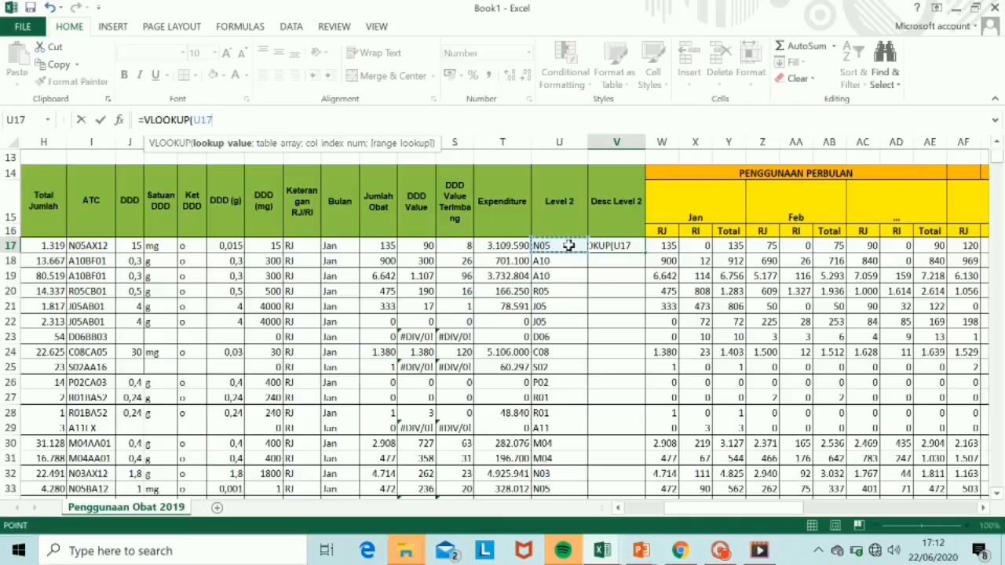
type(";")
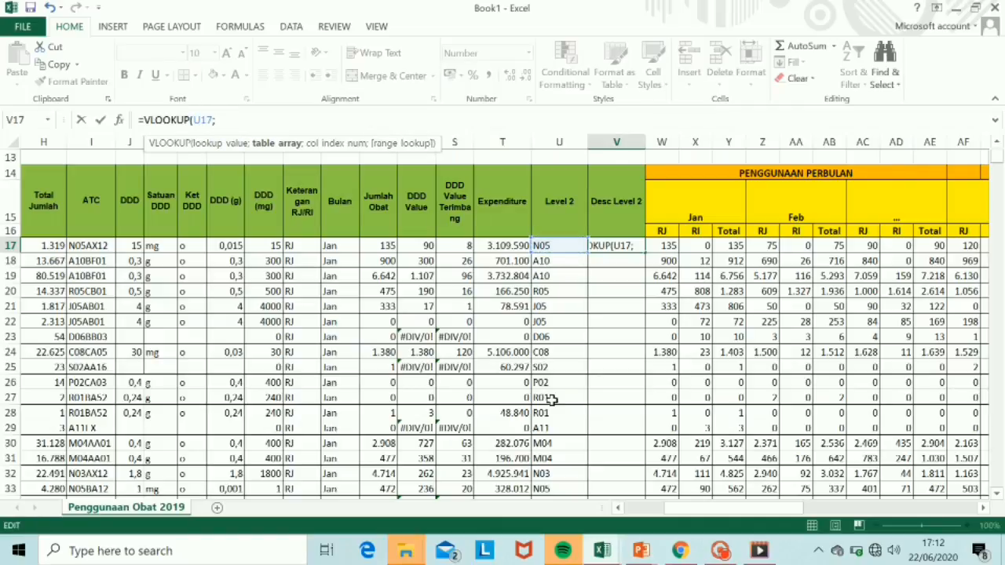
Set the V17 VLOOKUP table array to B$1:C$57 on the master sub grup sheet of Kelas terapi.xlsx
left_click(611, 553)
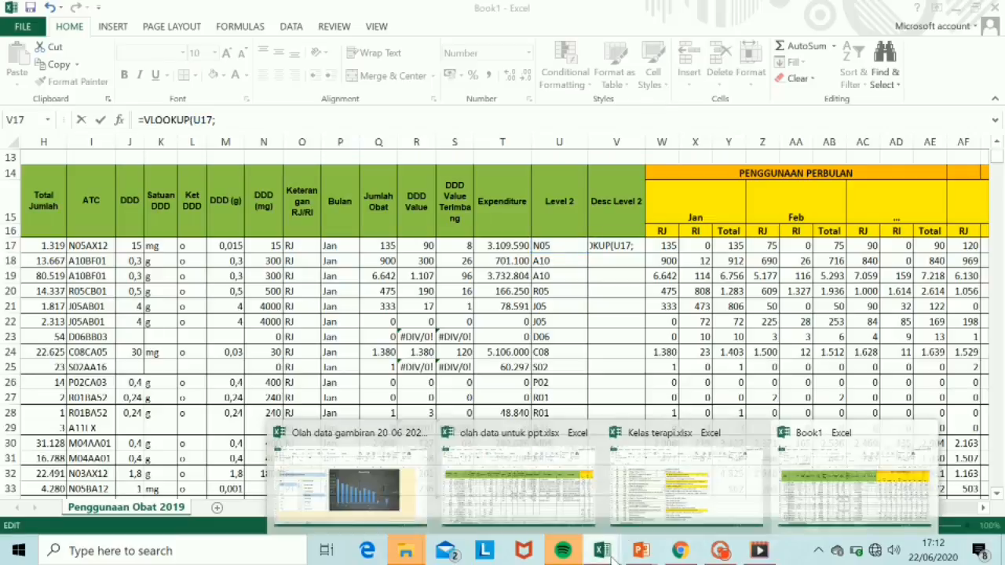
left_click(682, 500)
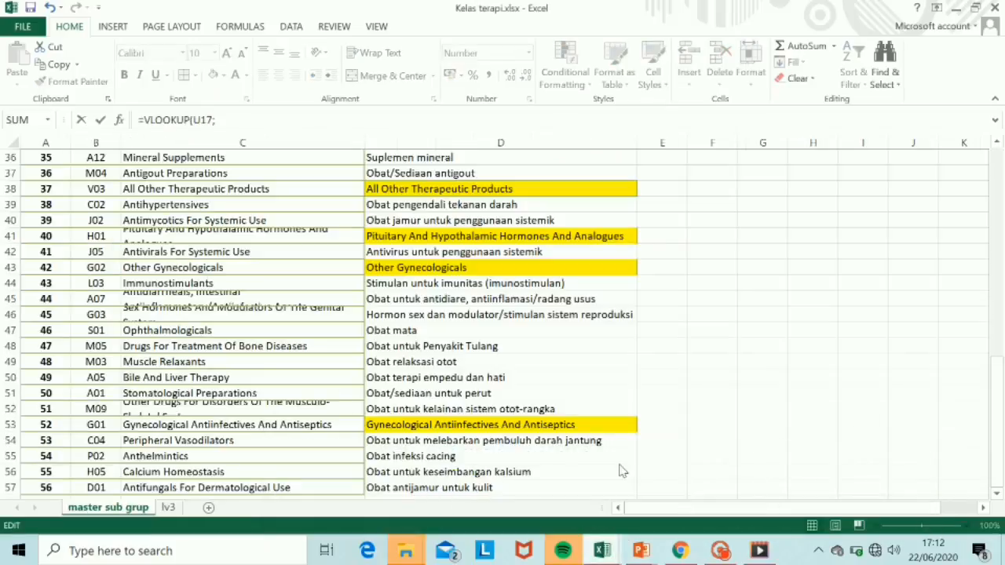
left_click_drag(1003, 295, 999, 86)
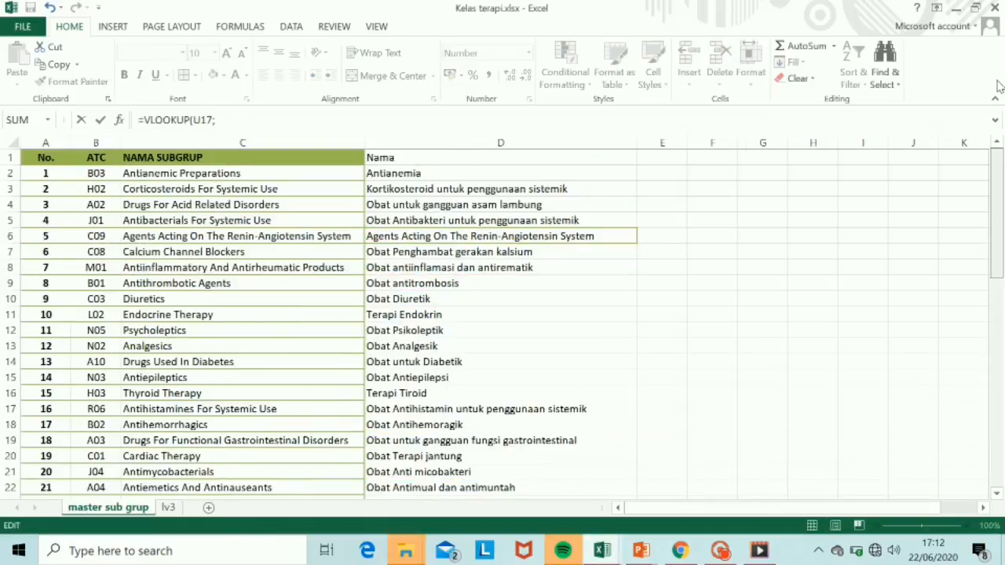
left_click(101, 158)
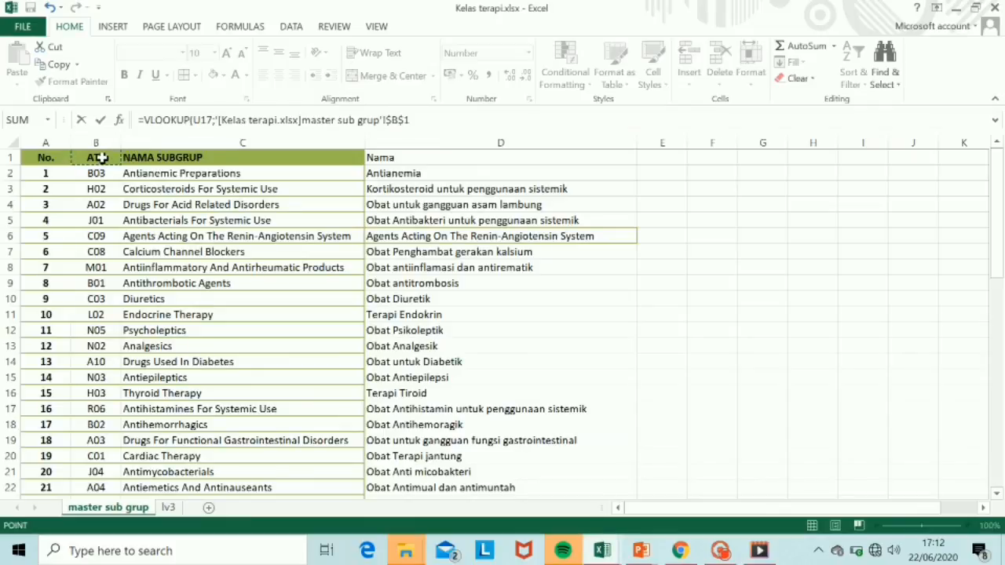
key("shift+Right")
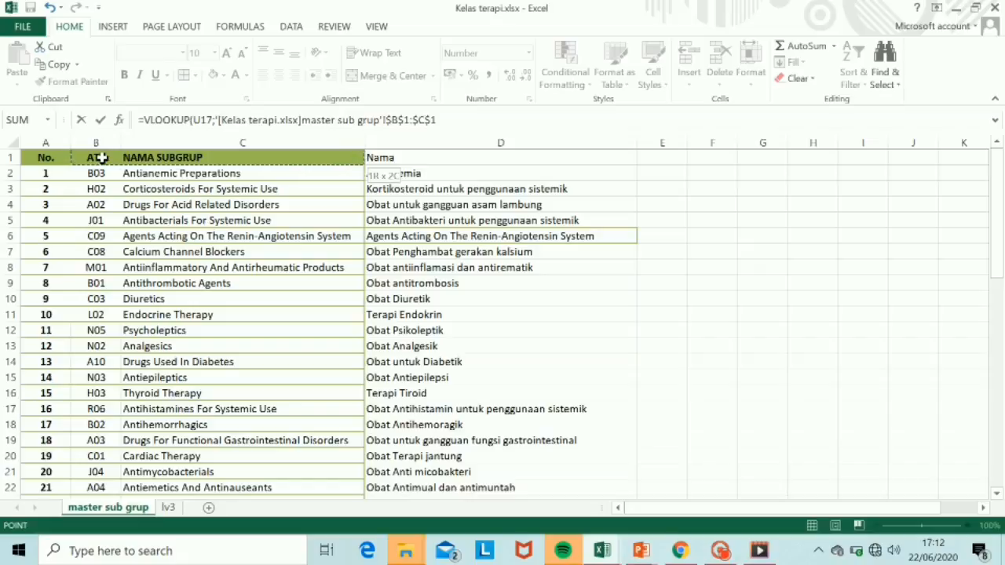
key("ctrl+shift+Down")
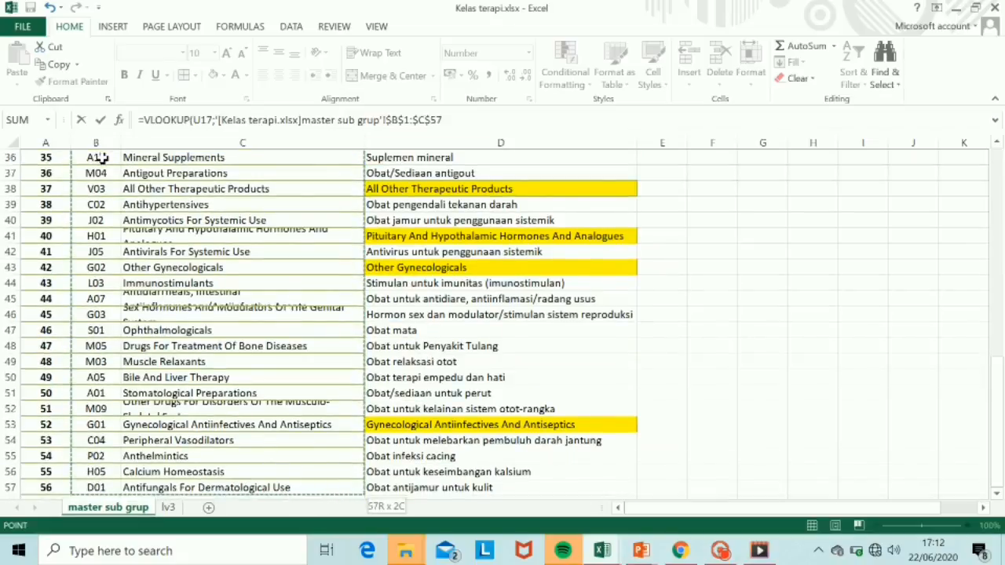
key("F4")
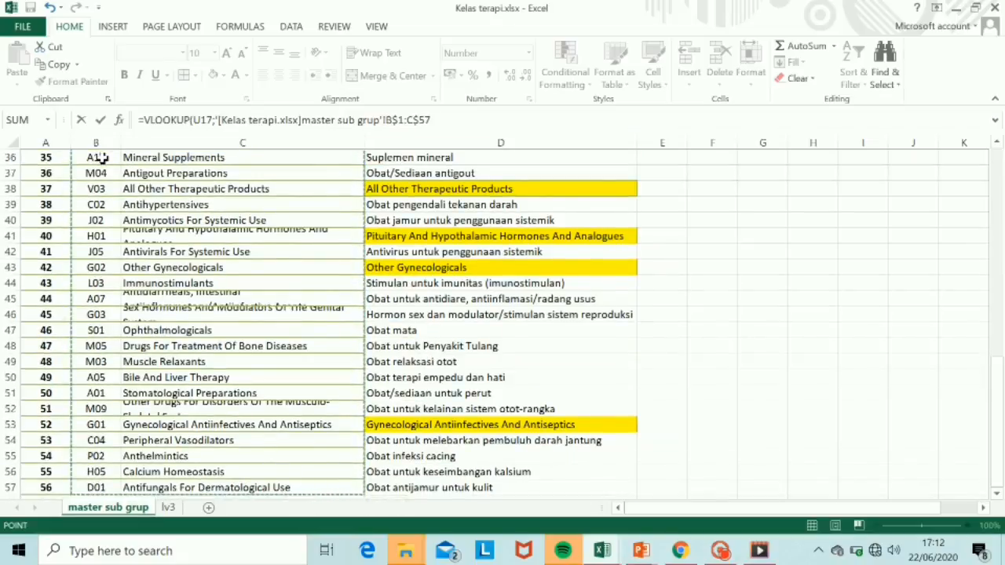
Complete the V17 VLOOKUP with column index 2 and FALSE for an exact match, and enter the formula
type(";2")
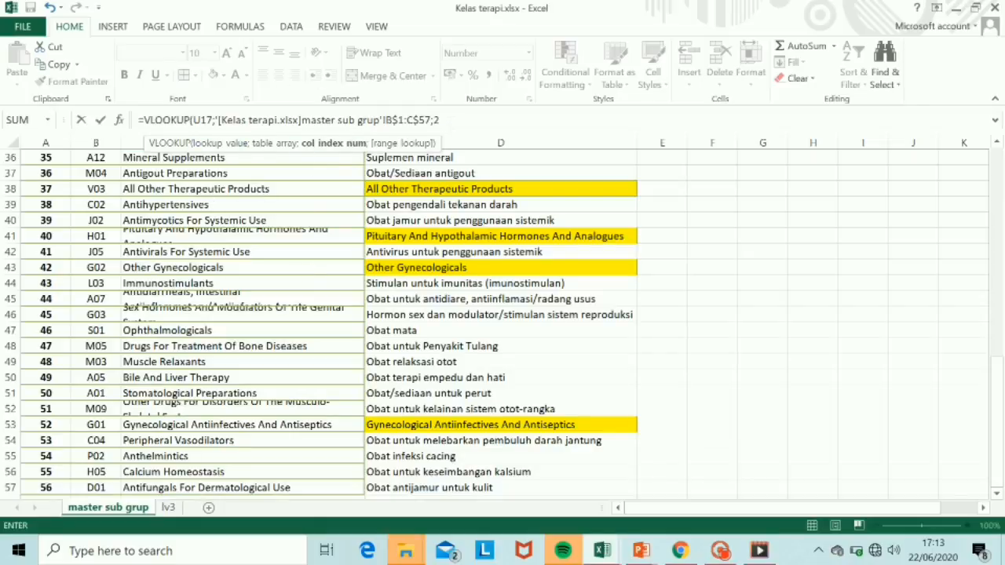
type(";")
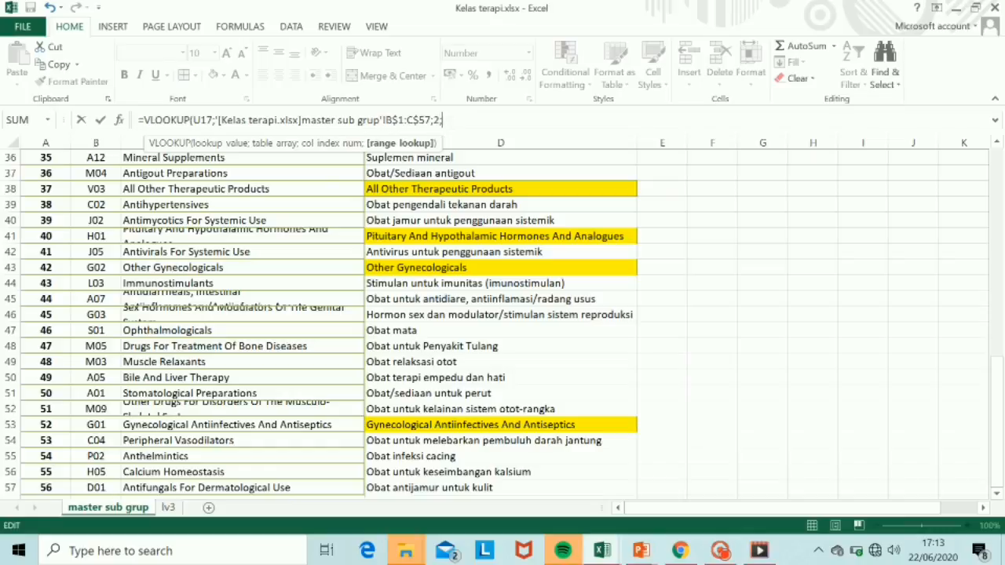
type("false")
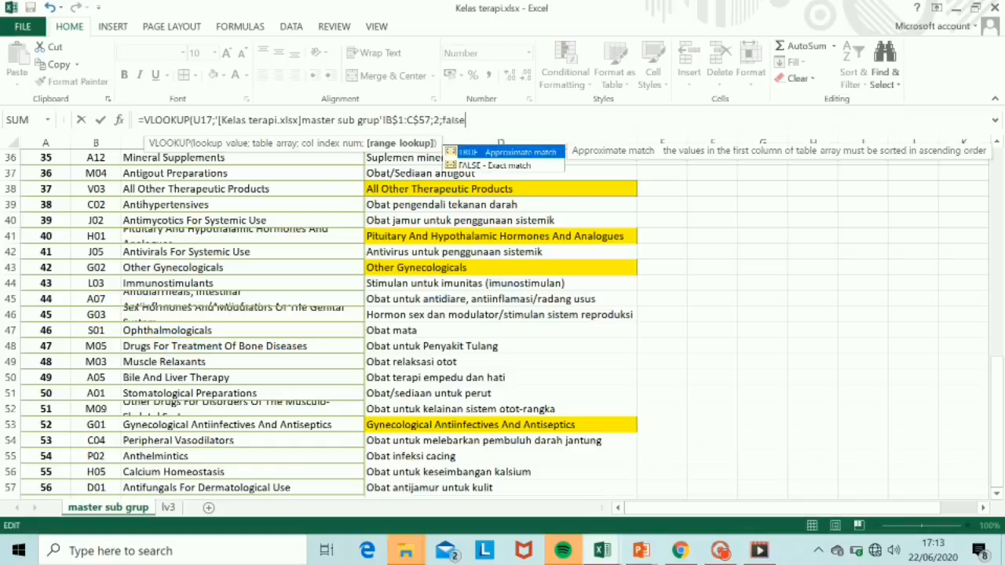
key("Return")
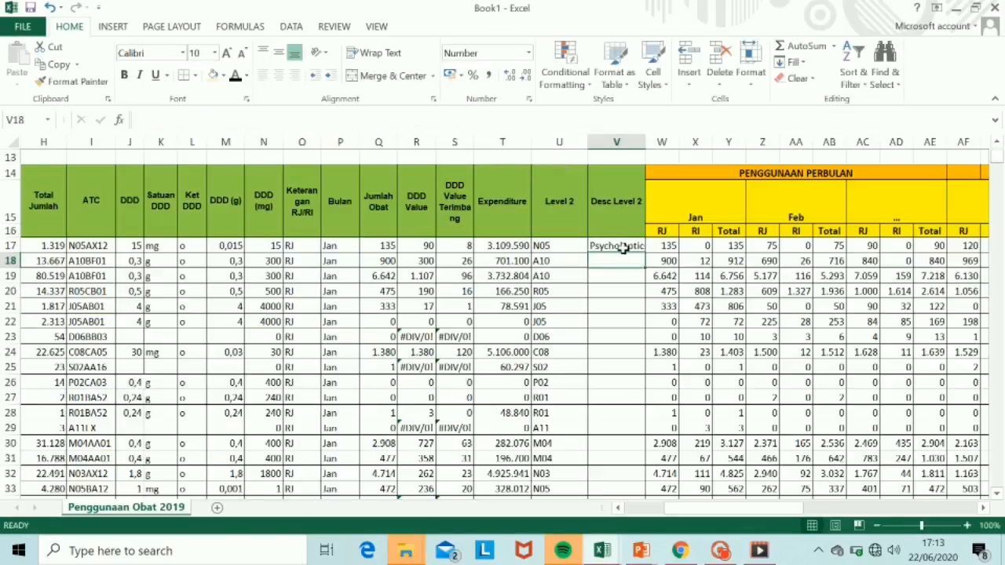
Autofit column V to the V17 entry and copy the Desc Level 2 formula down to all remaining data rows
left_click(620, 245)
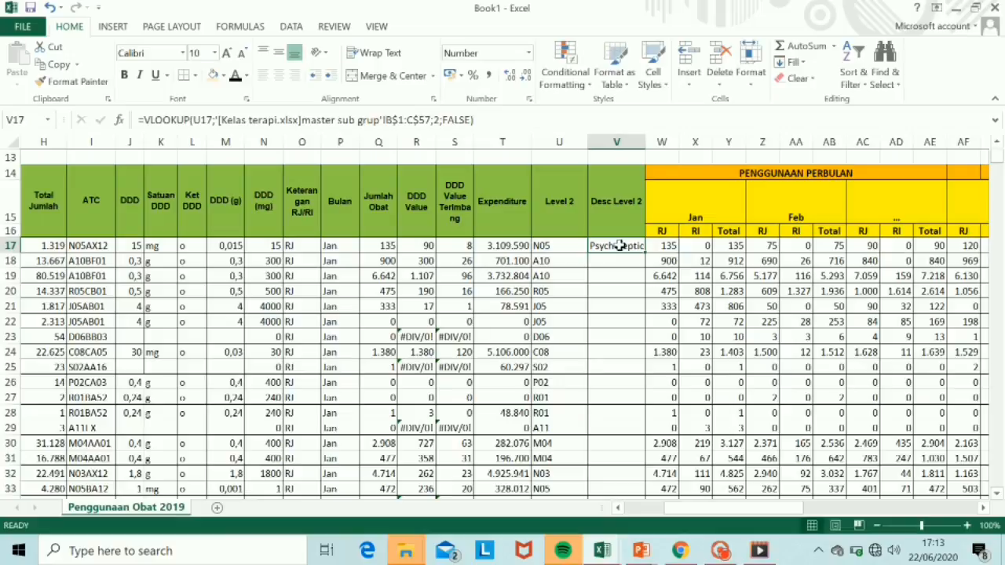
double_click(645, 142)
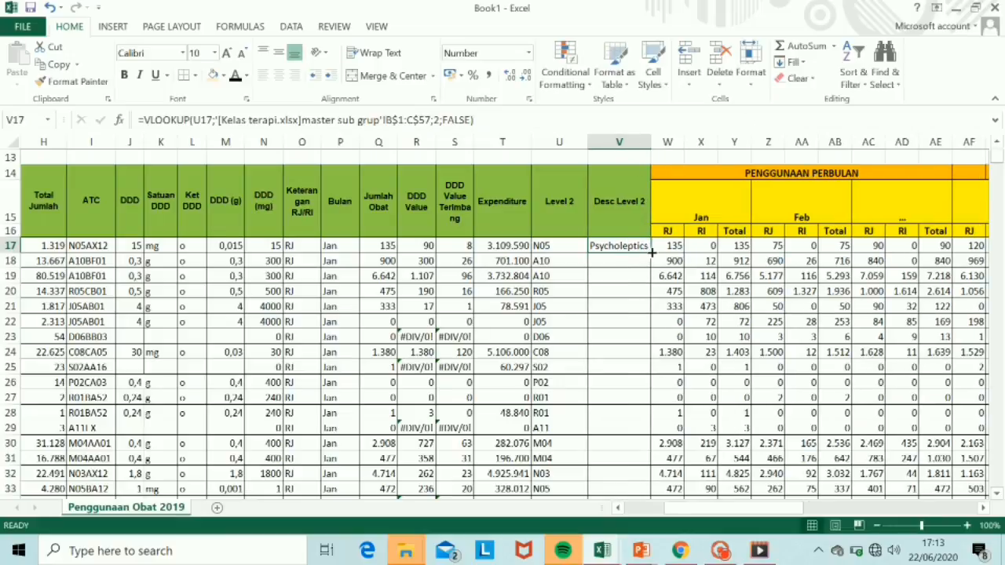
double_click(651, 251)
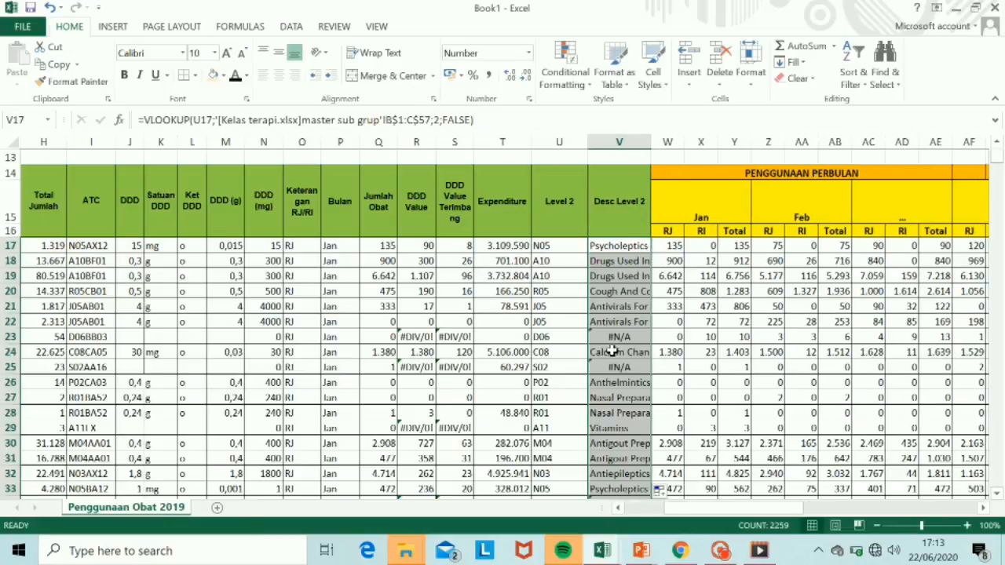
left_click(622, 260)
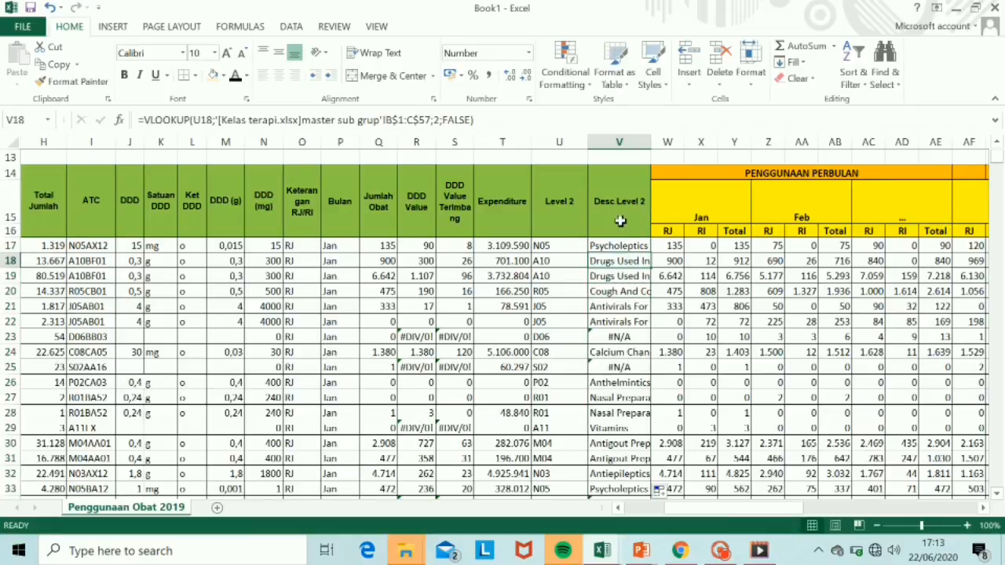
Switch to PPT WORKSHOP.pptx in PowerPoint and view slide 24 on the Level 3 variable in full screen
left_click(639, 550)
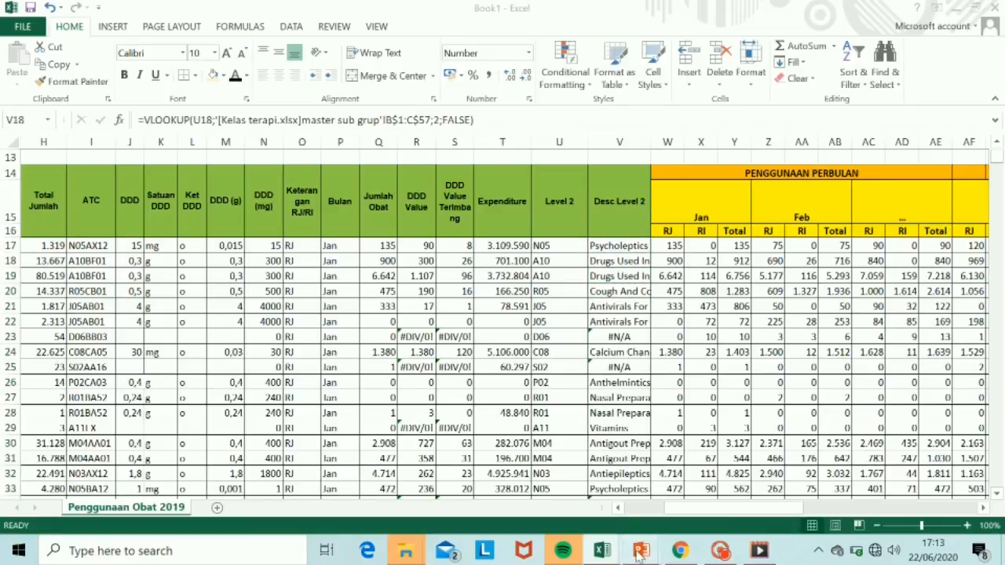
left_click(435, 495)
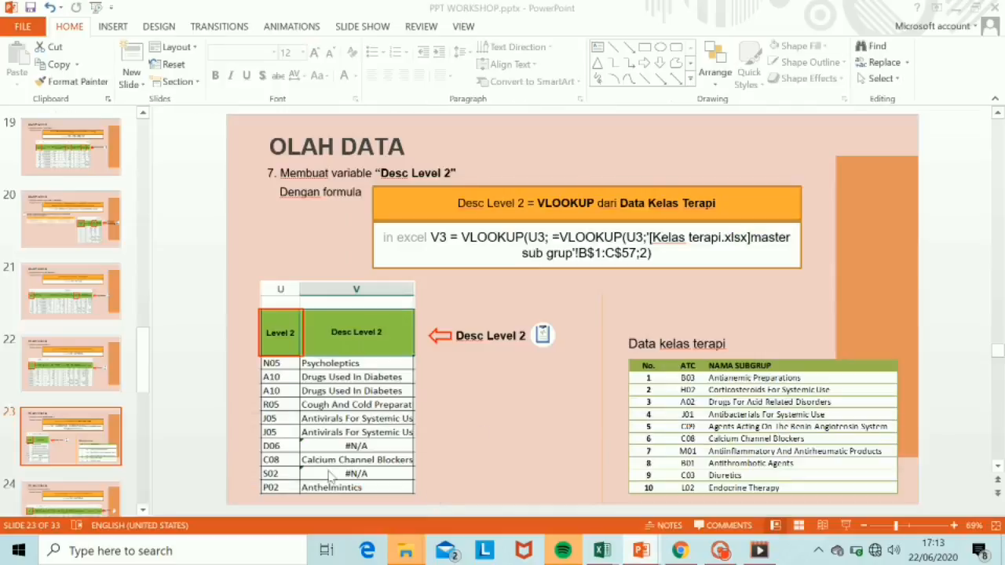
left_click(108, 490)
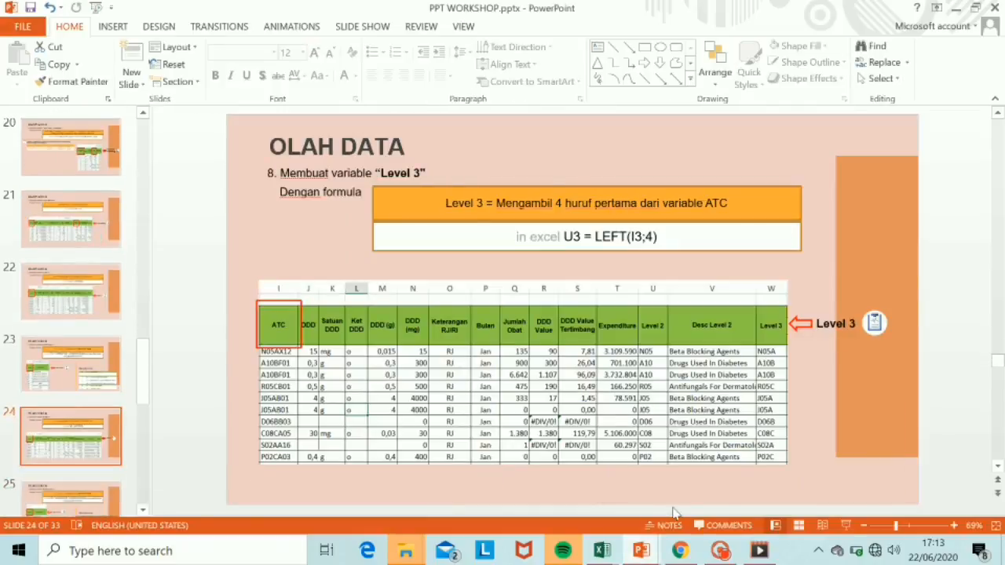
left_click(846, 531)
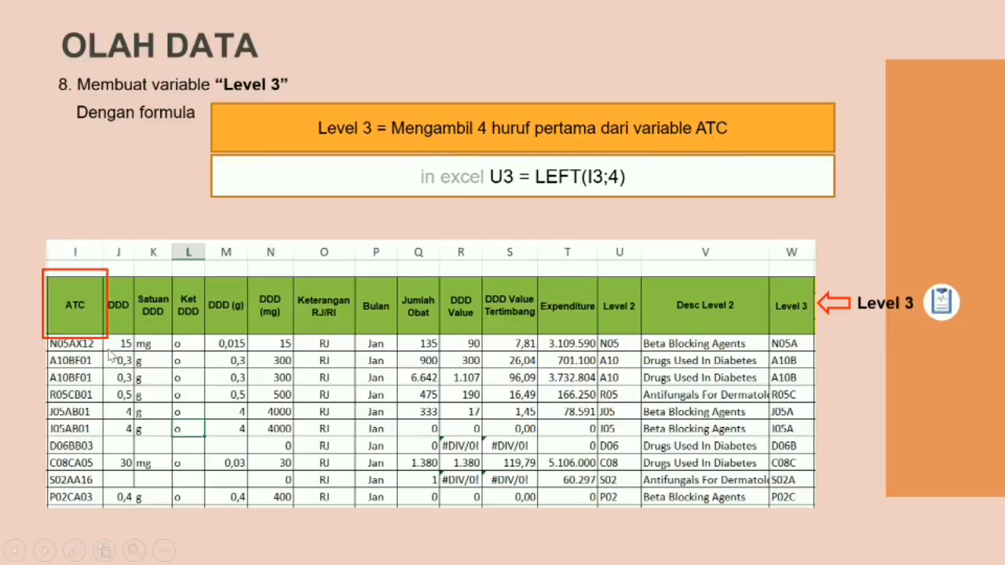
key("Escape")
In Book1 in Excel, insert a new column W after Desc Level 2 and head it Level 3 in W15
key("alt+Tab")
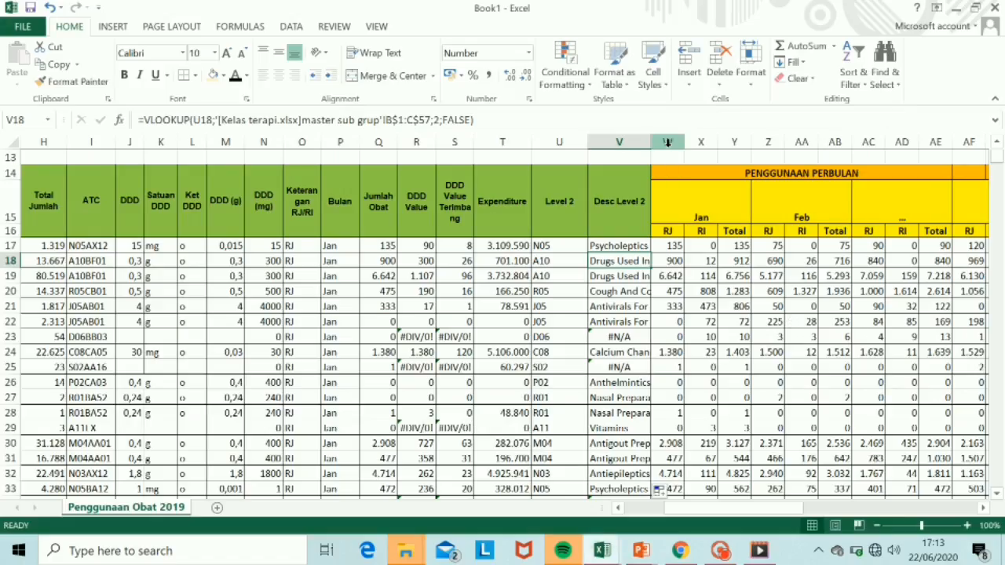
left_click(668, 144)
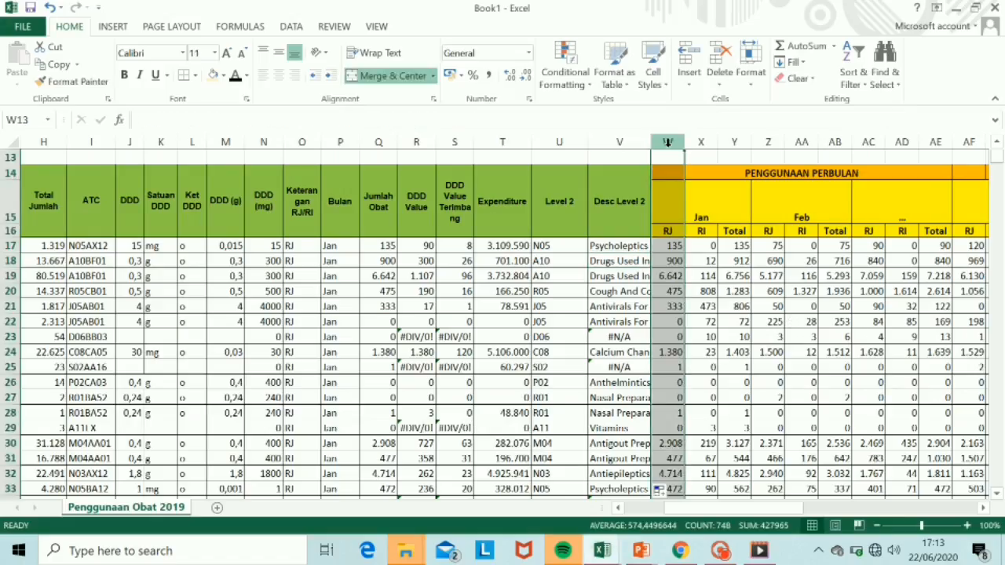
left_click(695, 56)
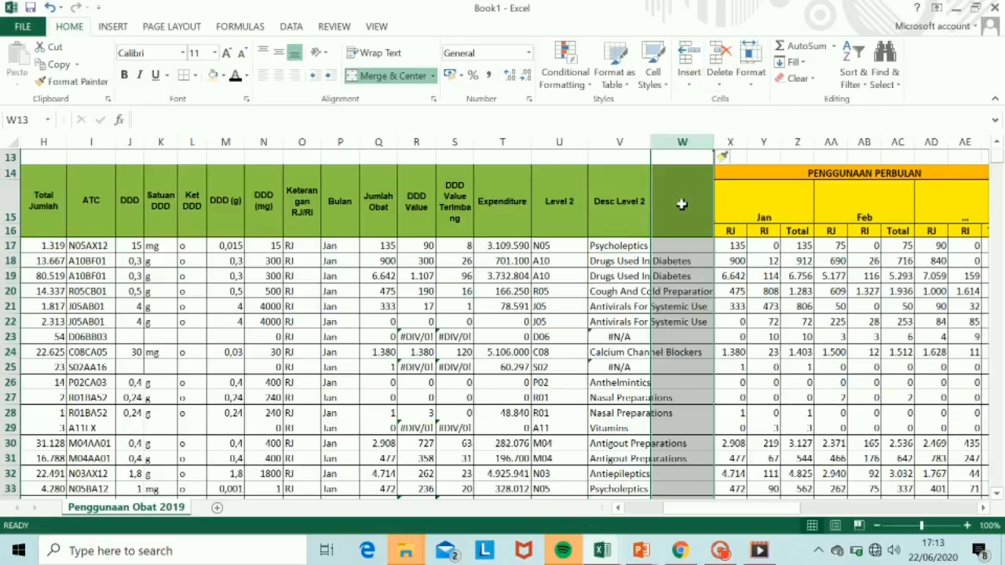
left_click(681, 203)
type("Level")
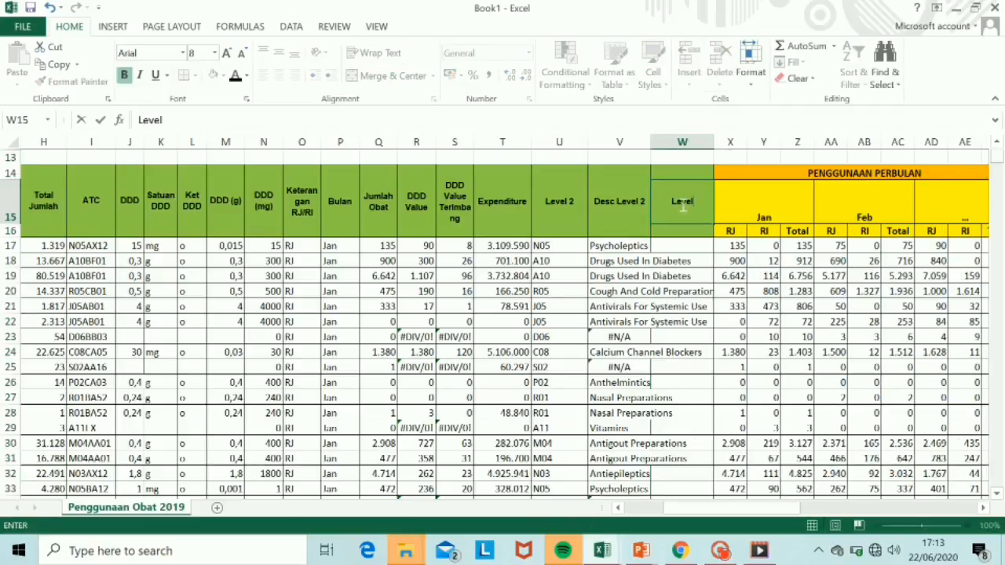
type(" 3")
Enter =LEFT(I17;4) in W17 to extract the first four ATC characters, and copy it down to all remaining data rows
left_click(679, 244)
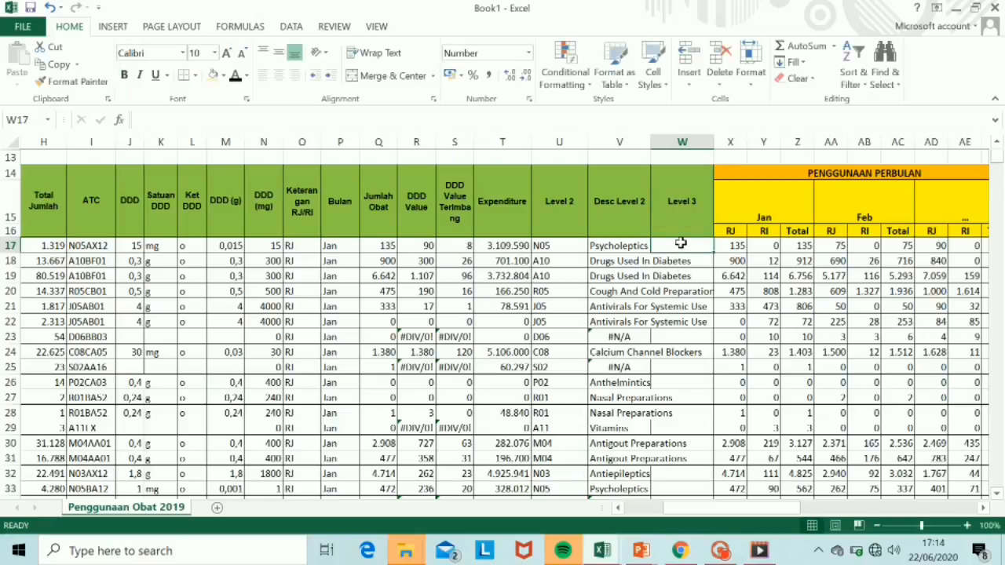
type("=")
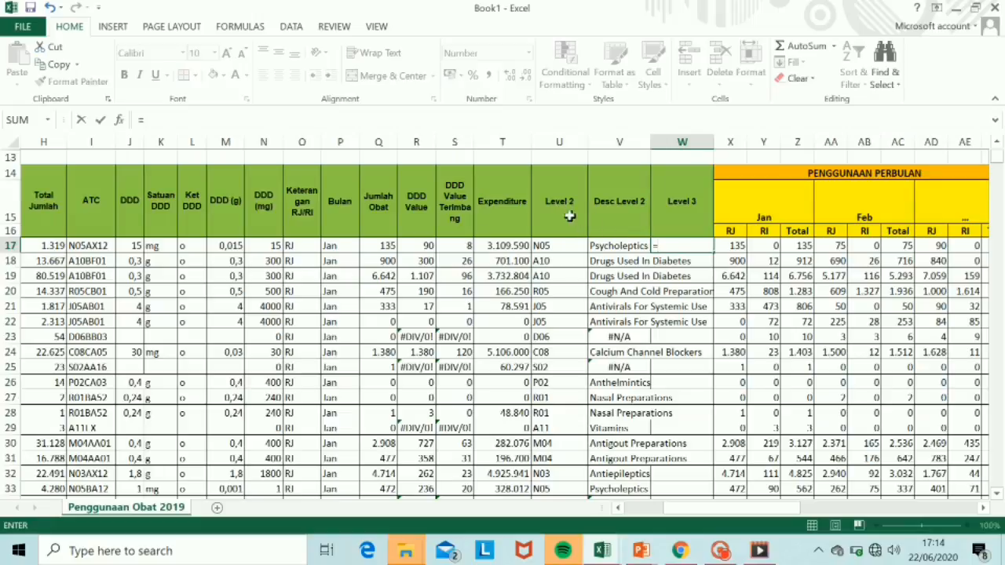
type("LEFT(")
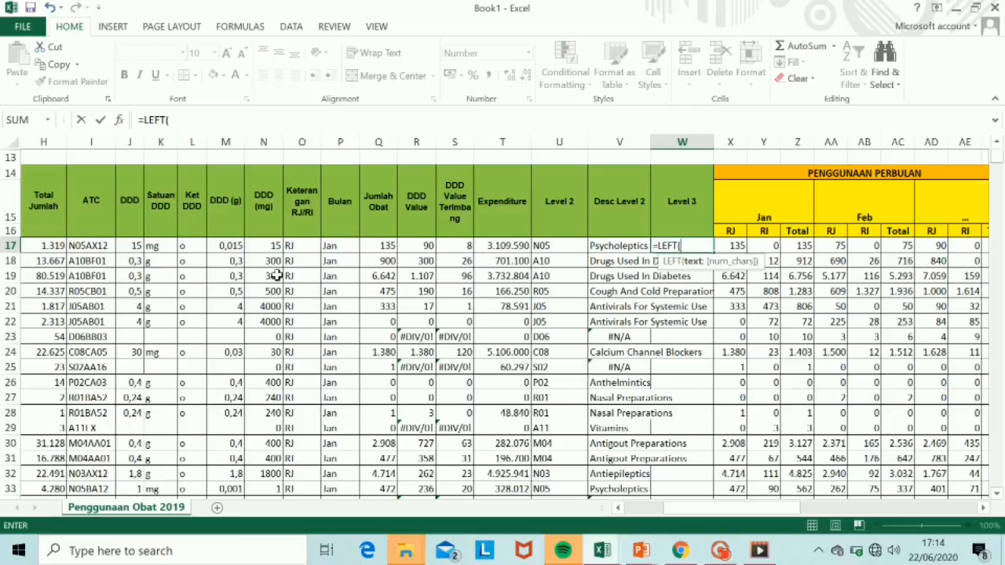
left_click(105, 244)
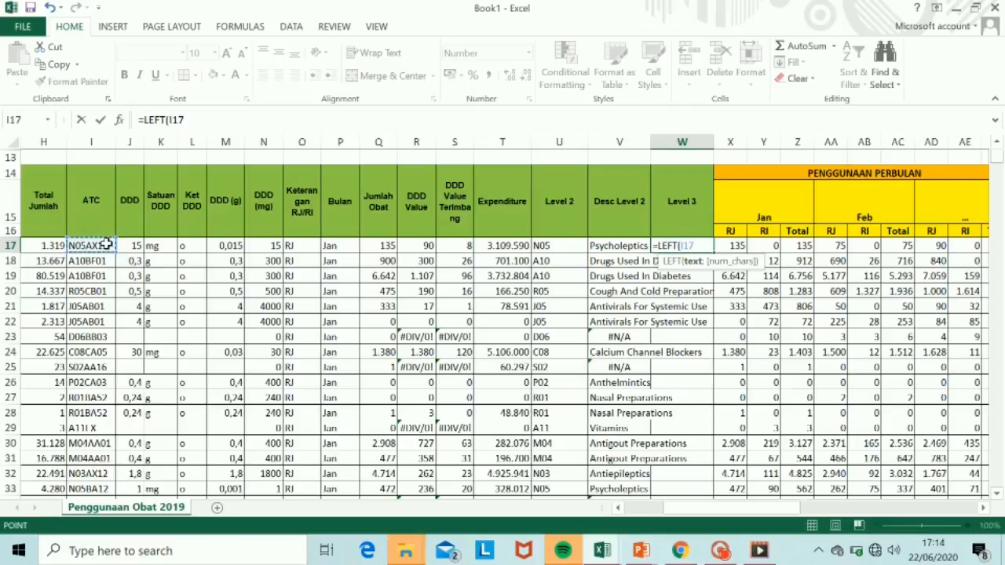
type(";4")
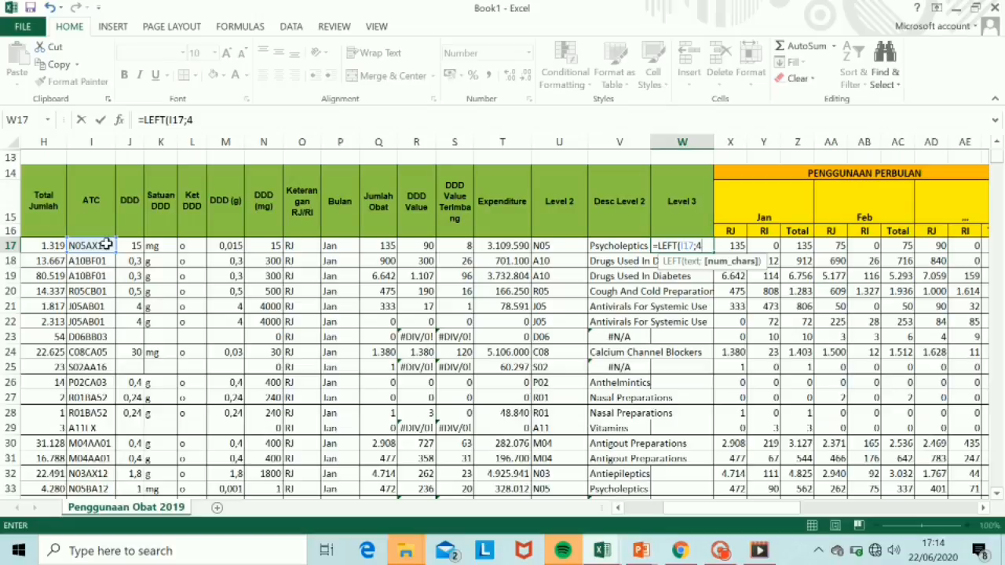
key("Return")
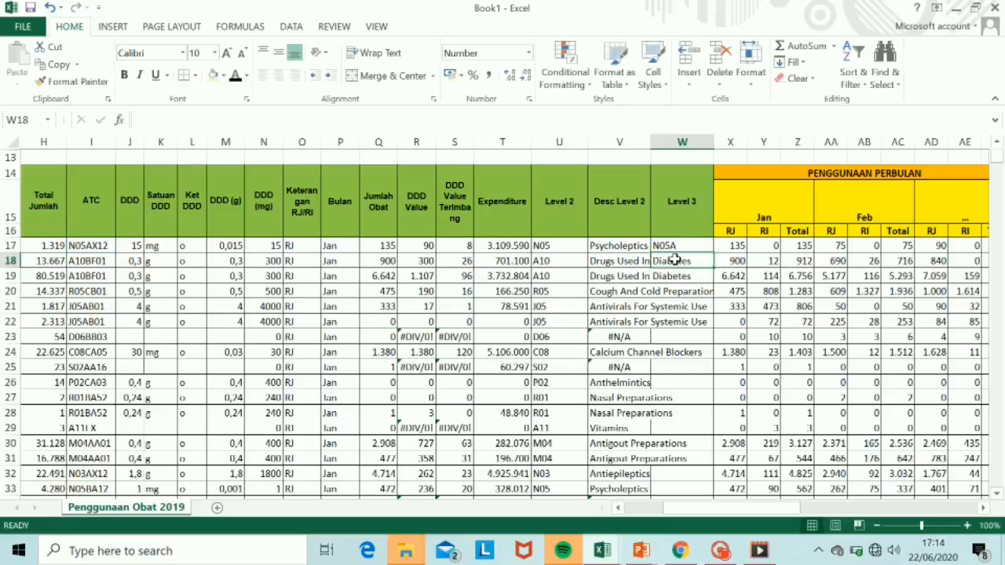
left_click(693, 245)
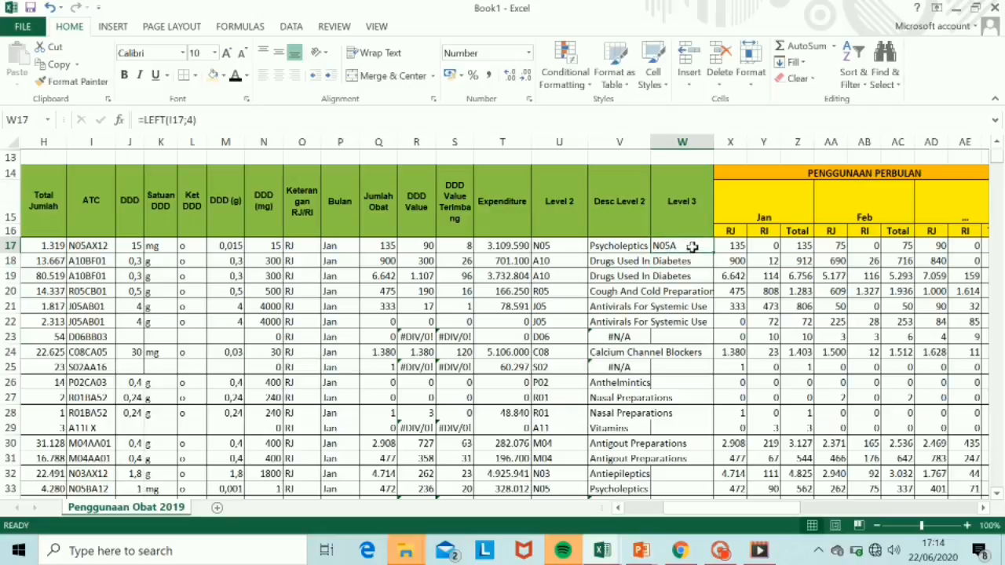
double_click(714, 251)
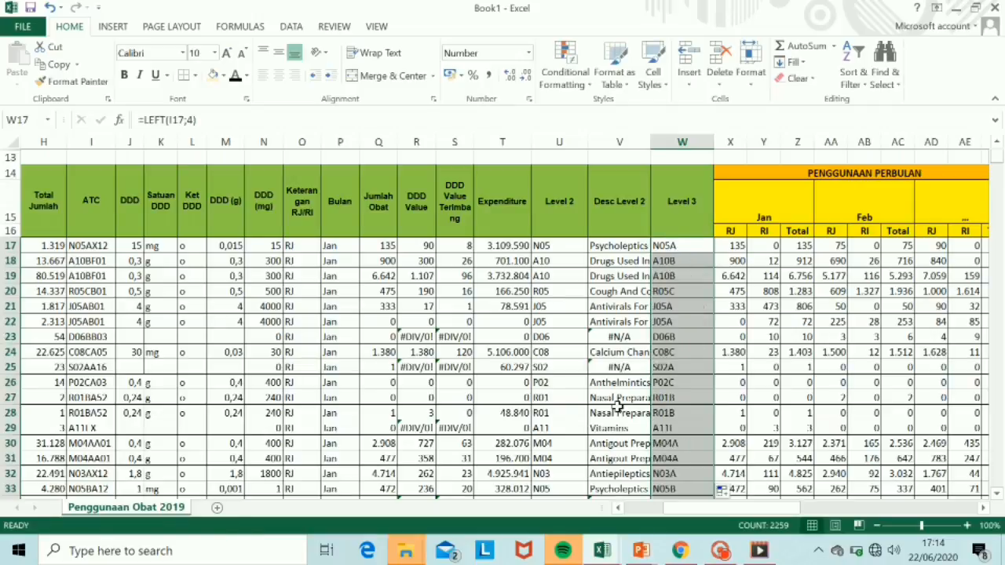
View slide 25 on the Desc Level 3 variable in full screen in PowerPoint, and return to Book1 in Excel
key("alt+Tab")
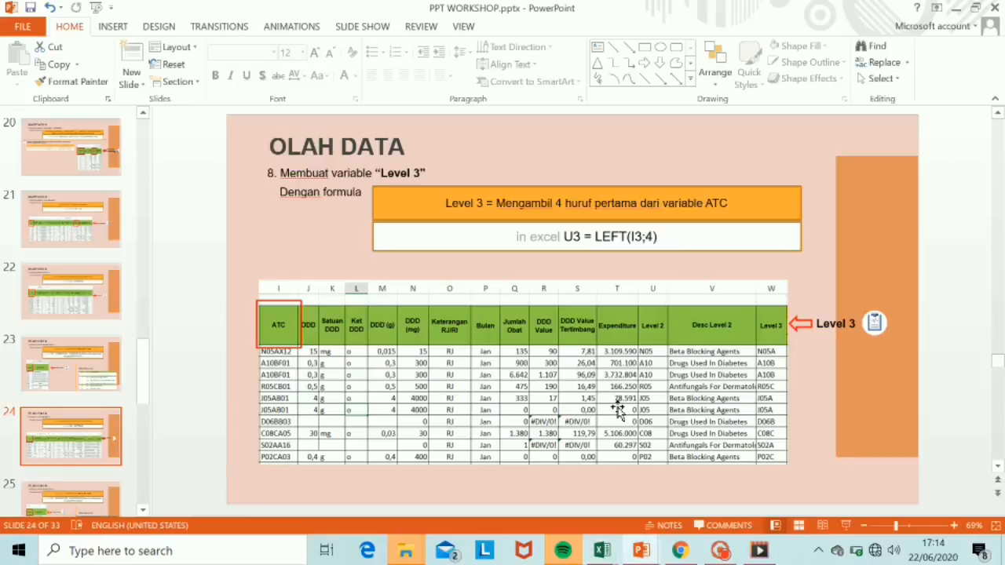
left_click(90, 500)
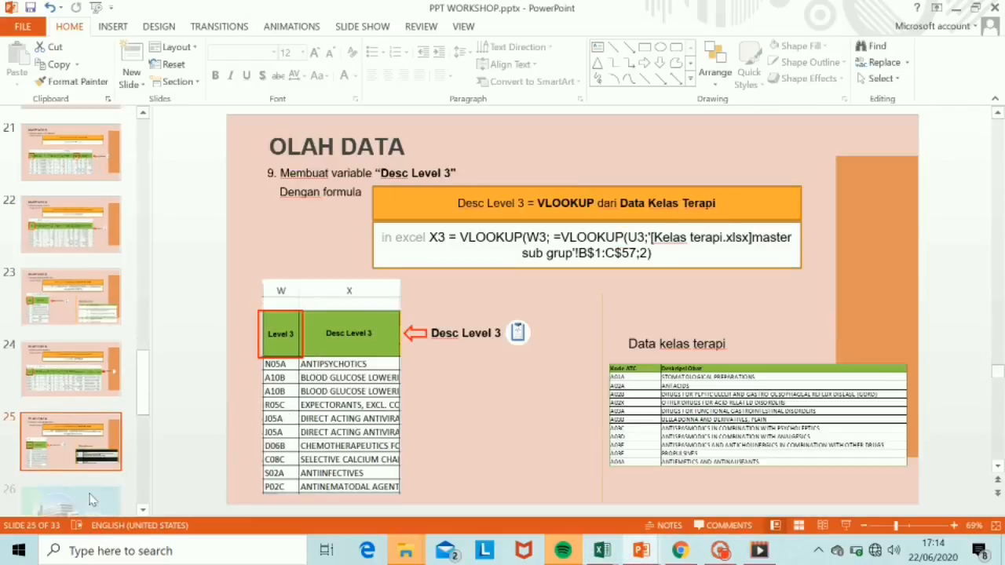
left_click(846, 525)
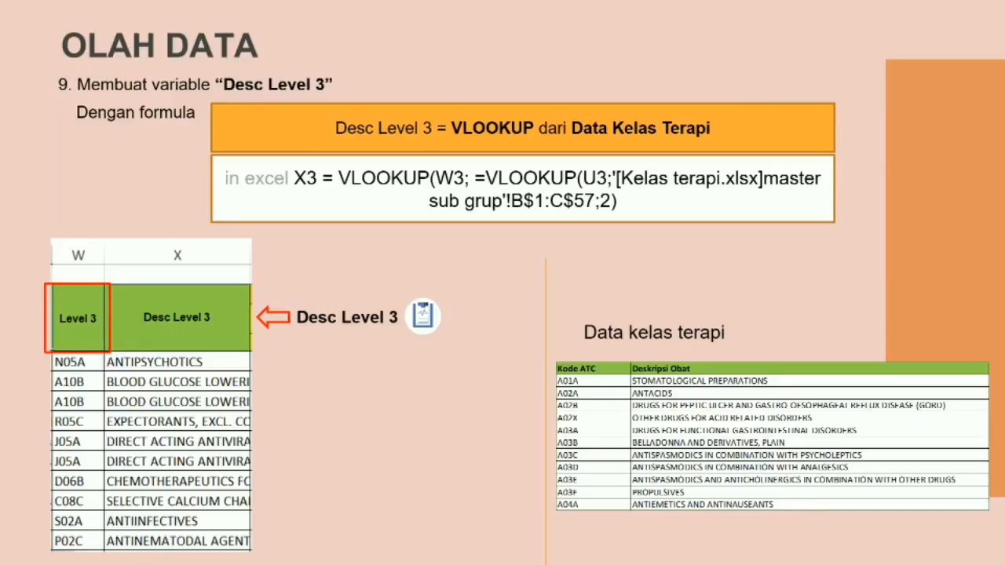
key("Escape")
key("alt+Tab")
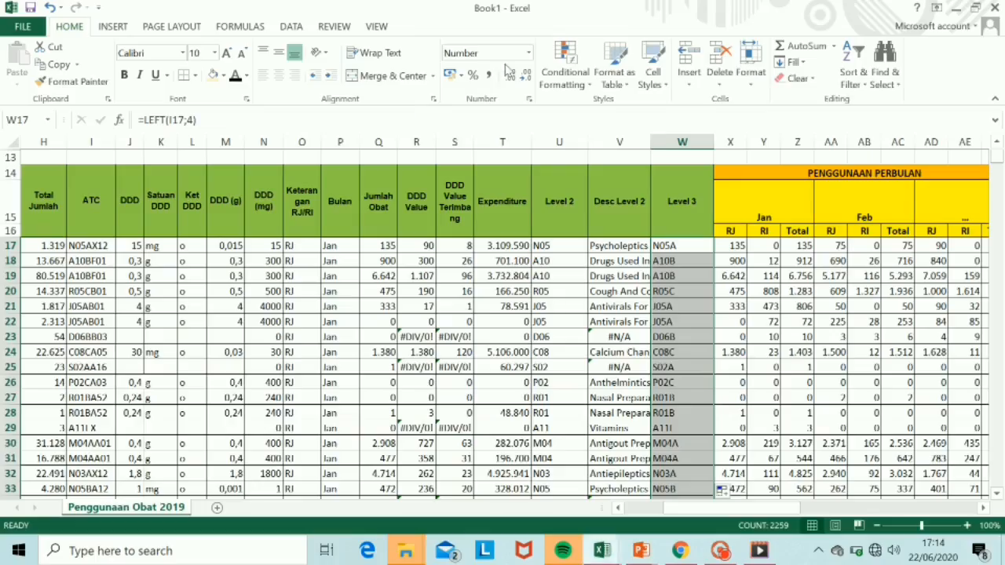
Insert a new column X after Level 3 and head it Desc Level 3 in X15
left_click(730, 139)
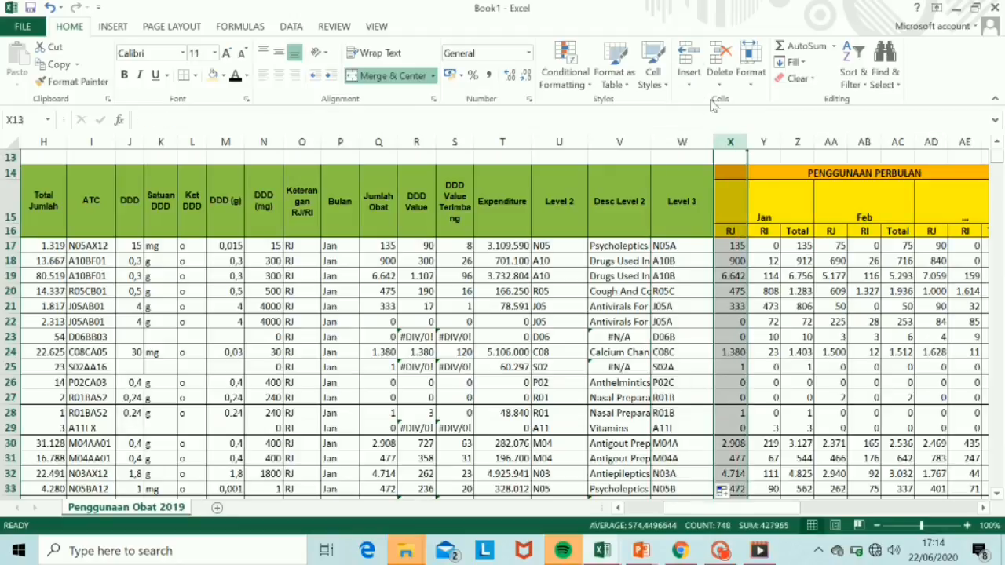
left_click(688, 61)
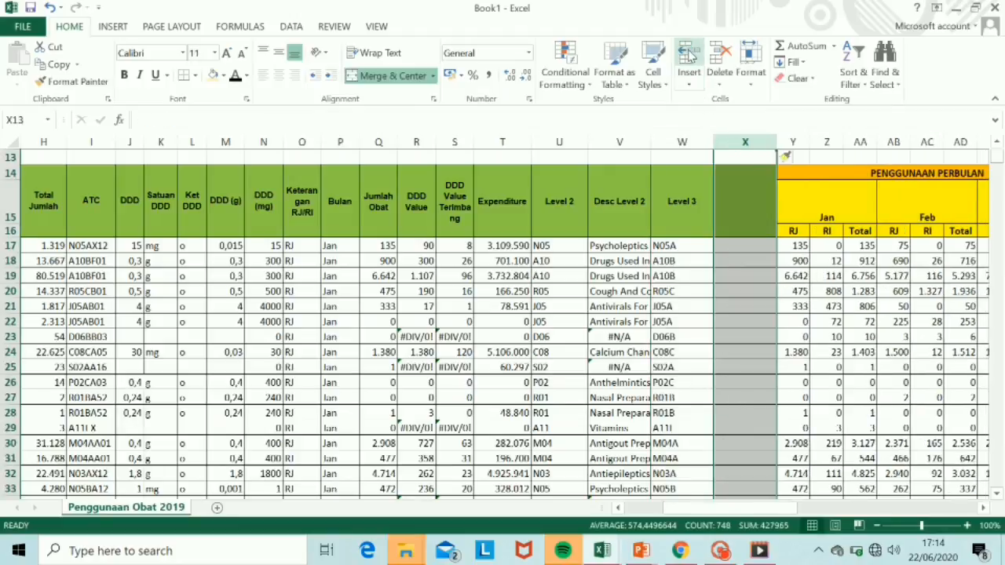
left_click(745, 201)
type("Des")
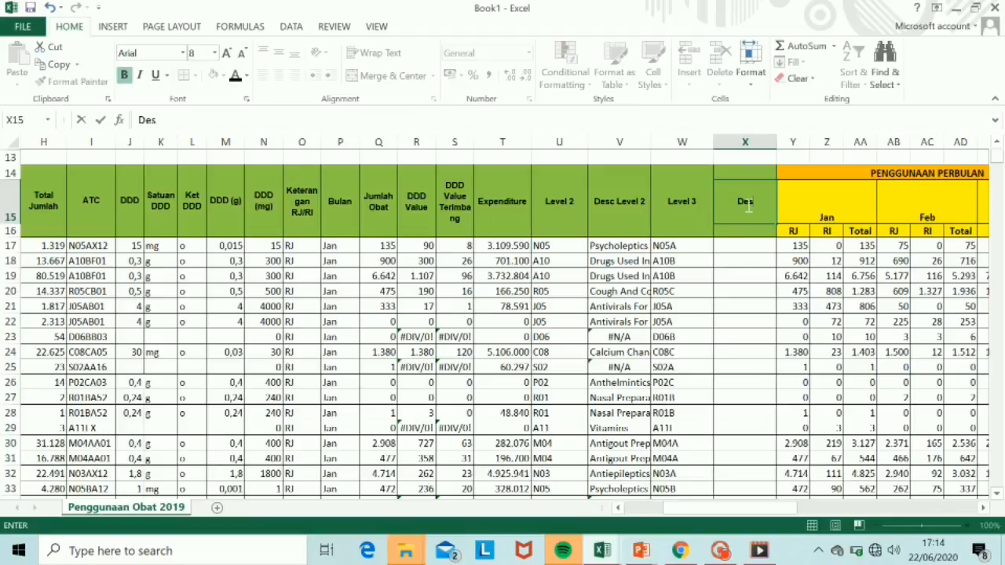
type("c Level 3")
key("Return")
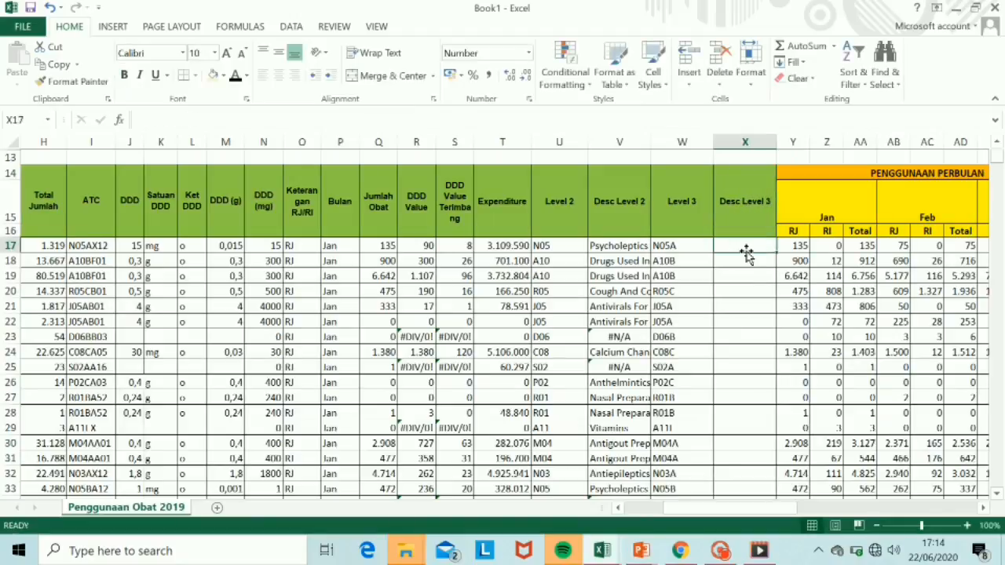
Enter =VLOOKUP(W17;'[Kelas terapi.xlsx]lv3'!C$1:D$268;2;FALSE) in X17, taking the lookup range from the lv3 sheet of Kelas terapi.xlsx
type("=VLOOKUP")
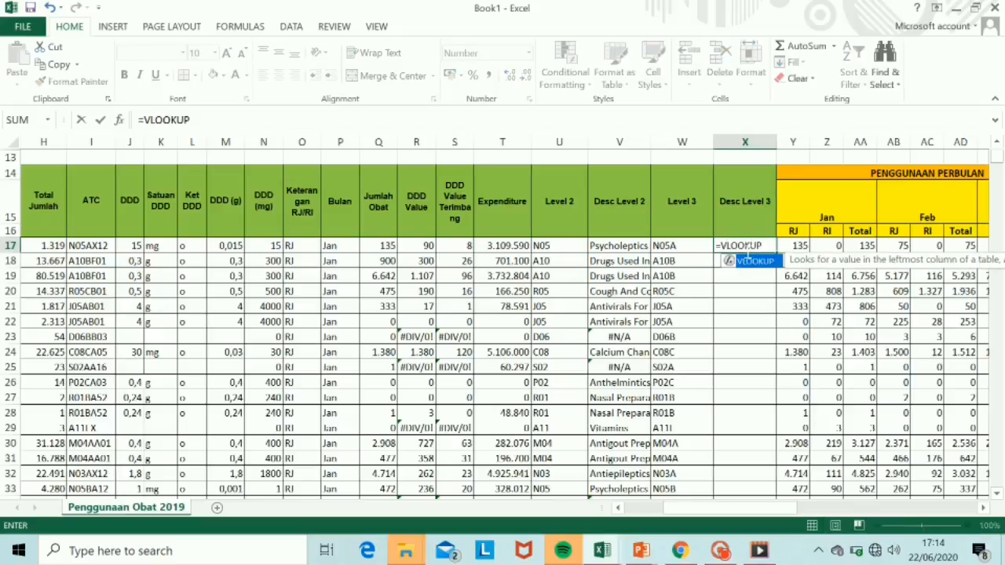
type("(")
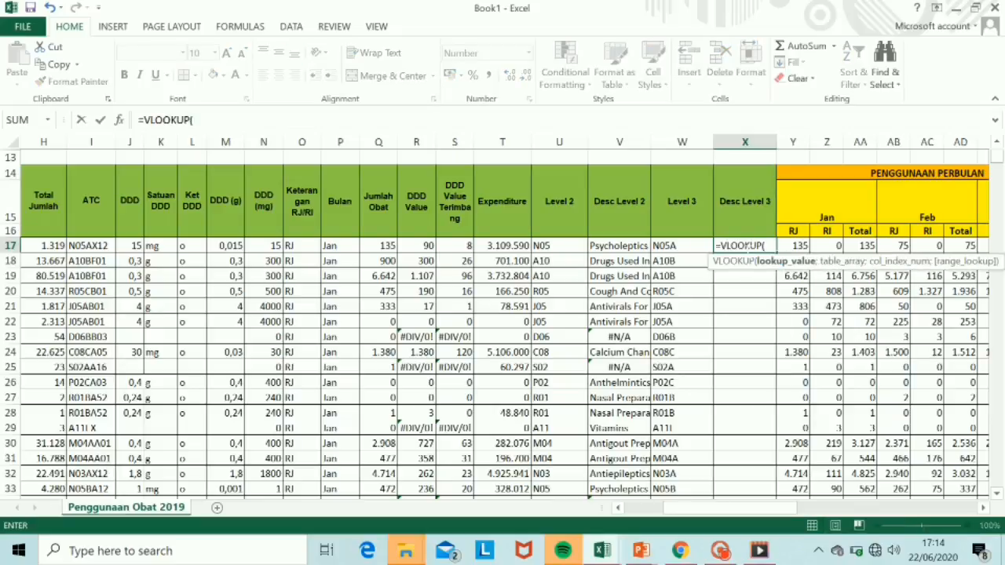
left_click(692, 246)
type(";")
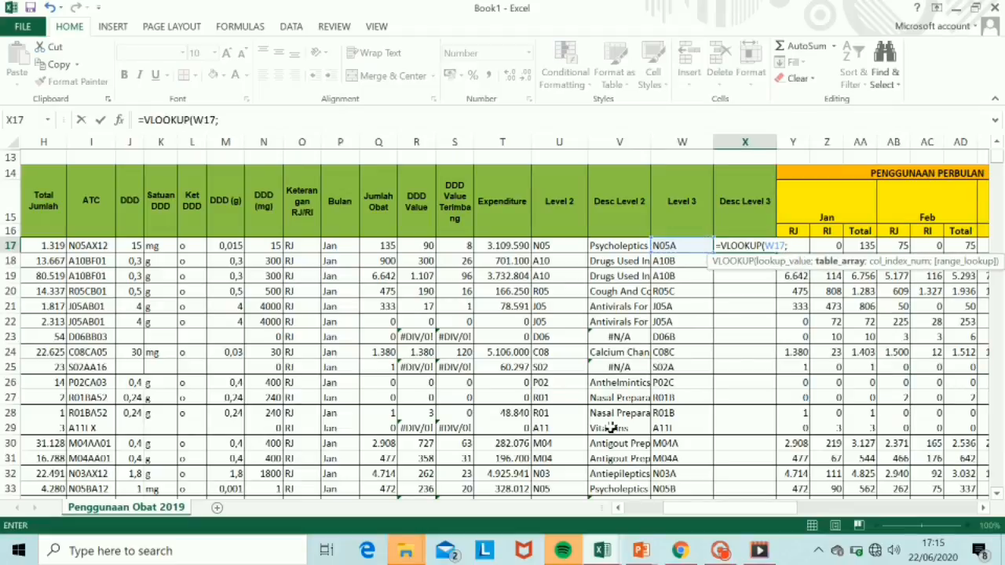
left_click(615, 550)
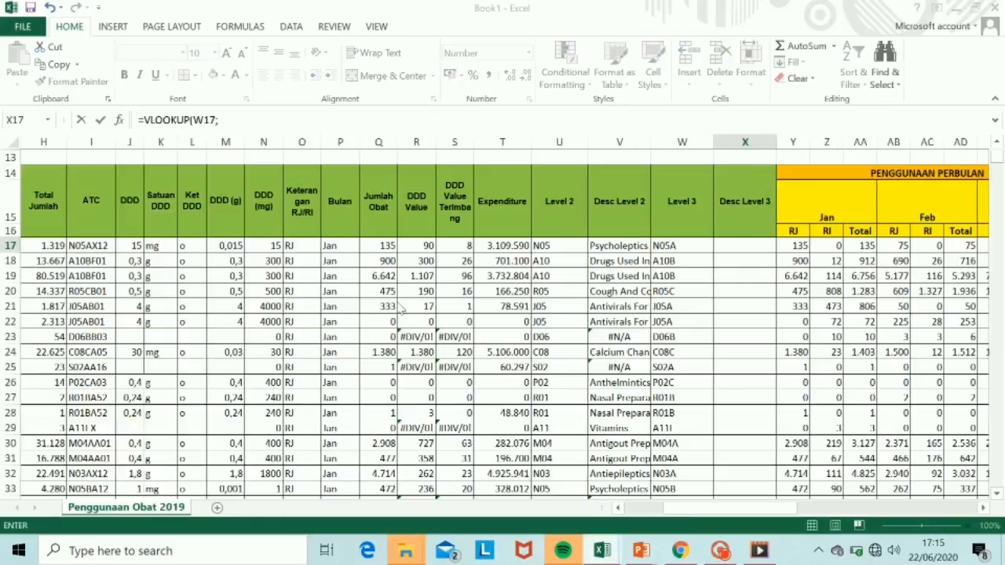
left_click(687, 479)
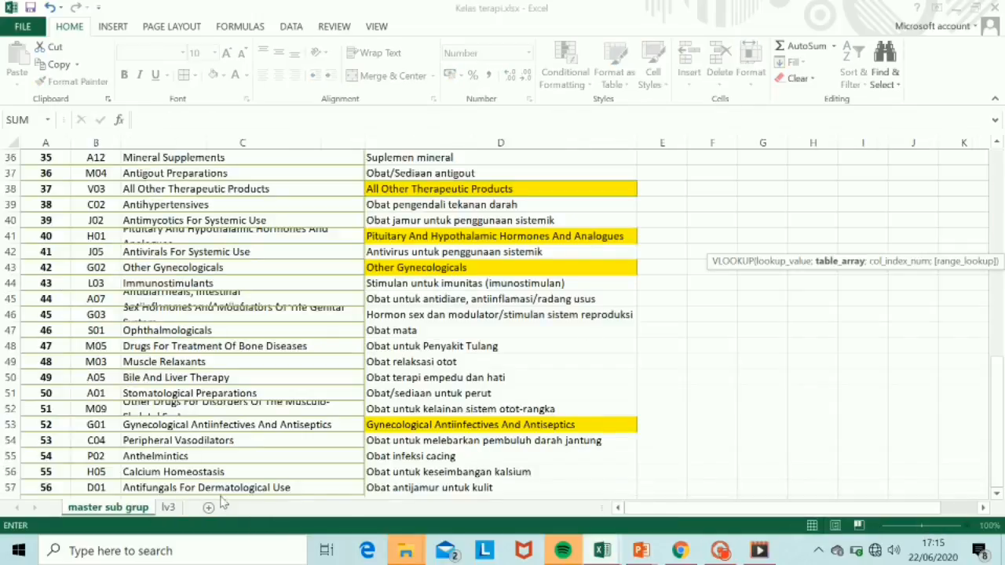
left_click(168, 508)
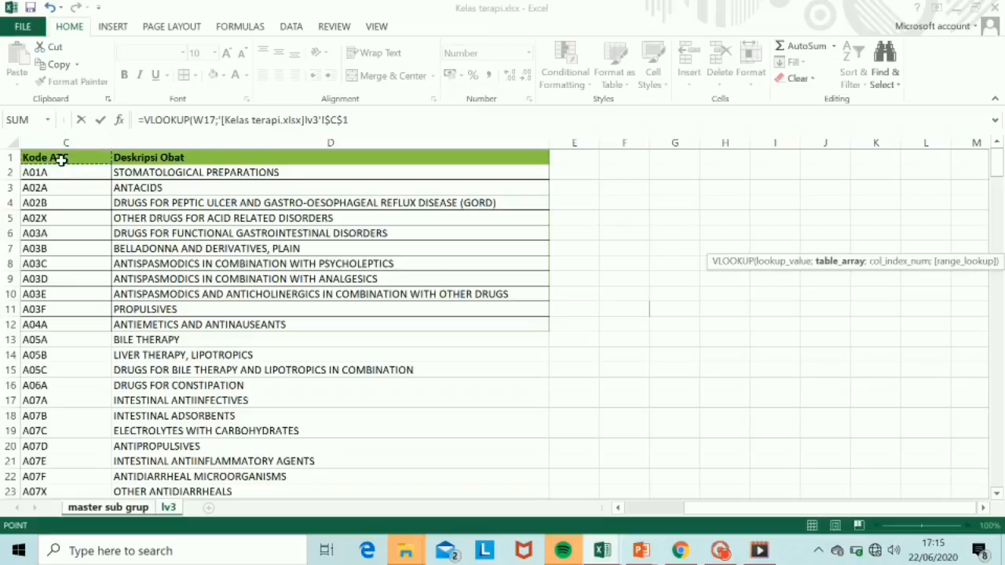
key("shift+Right")
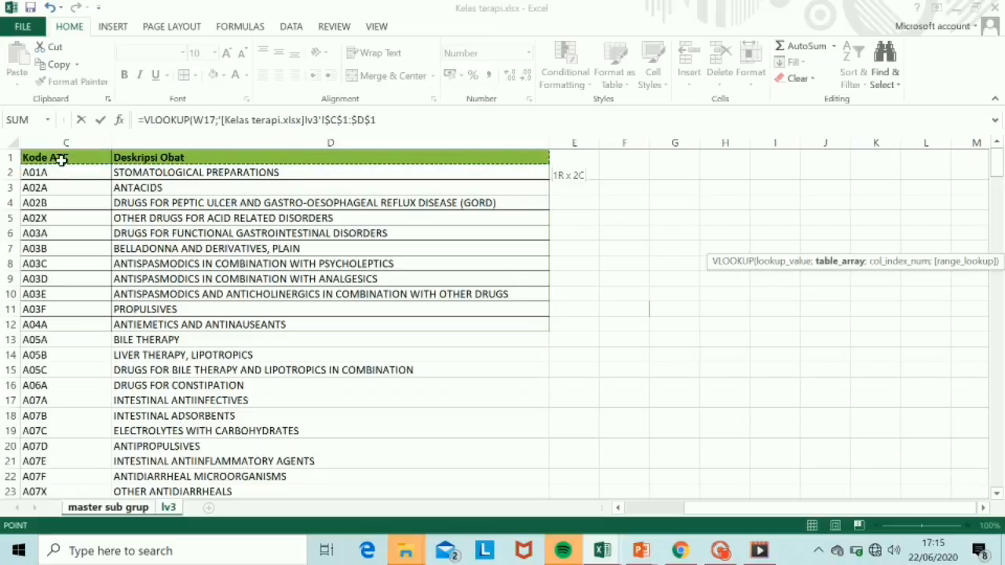
key("ctrl+shift+Down")
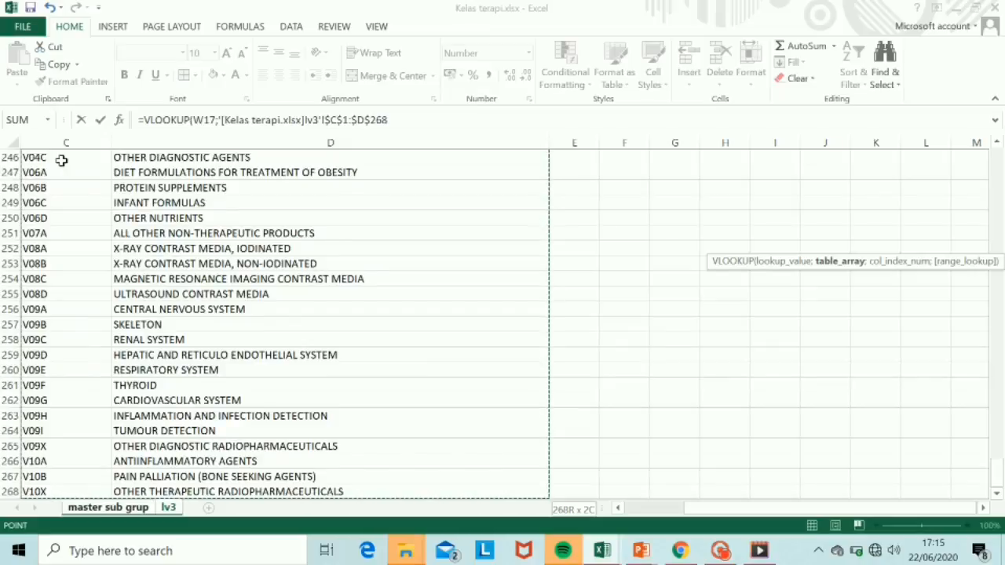
key("F4")
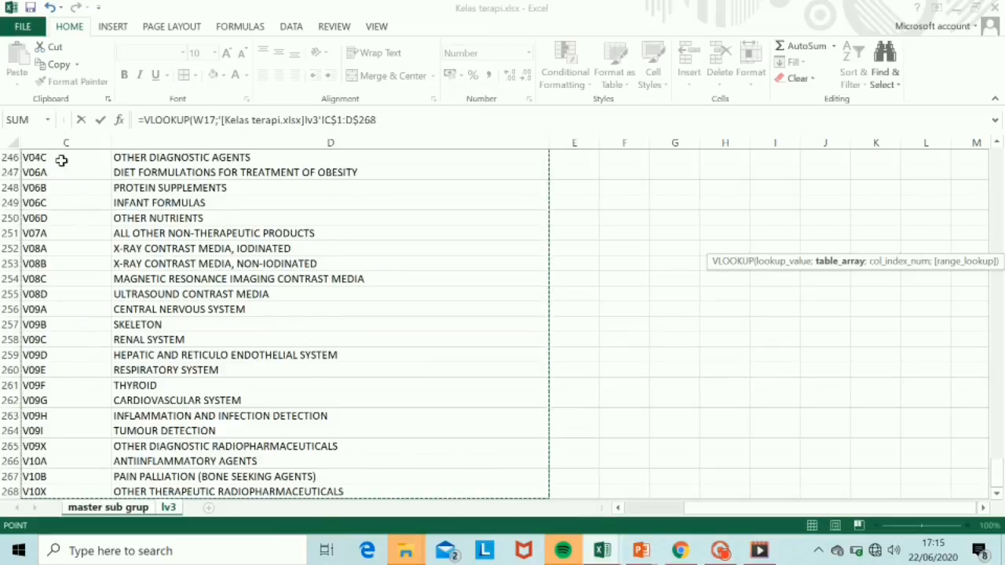
type(";")
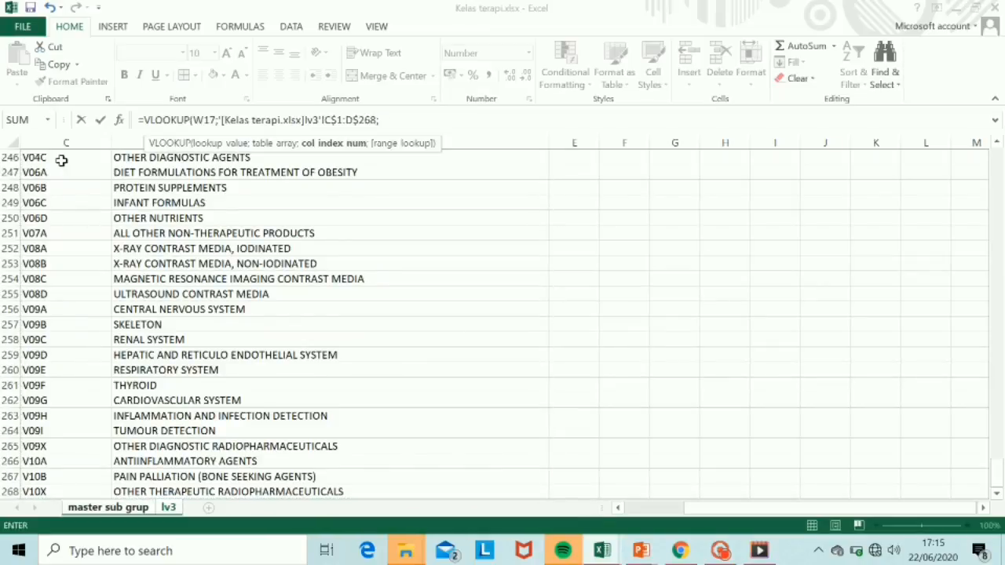
type("2;false")
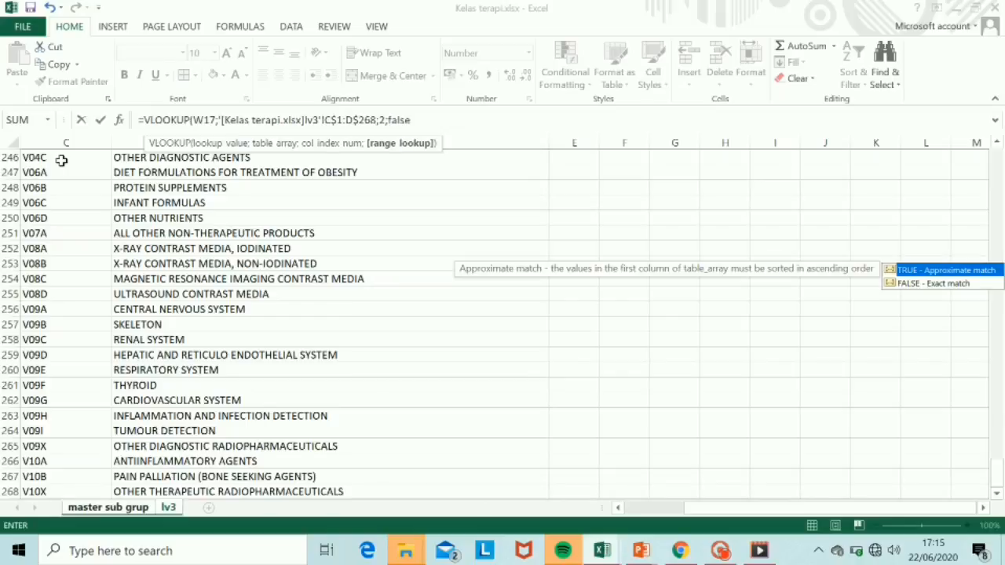
key("Return")
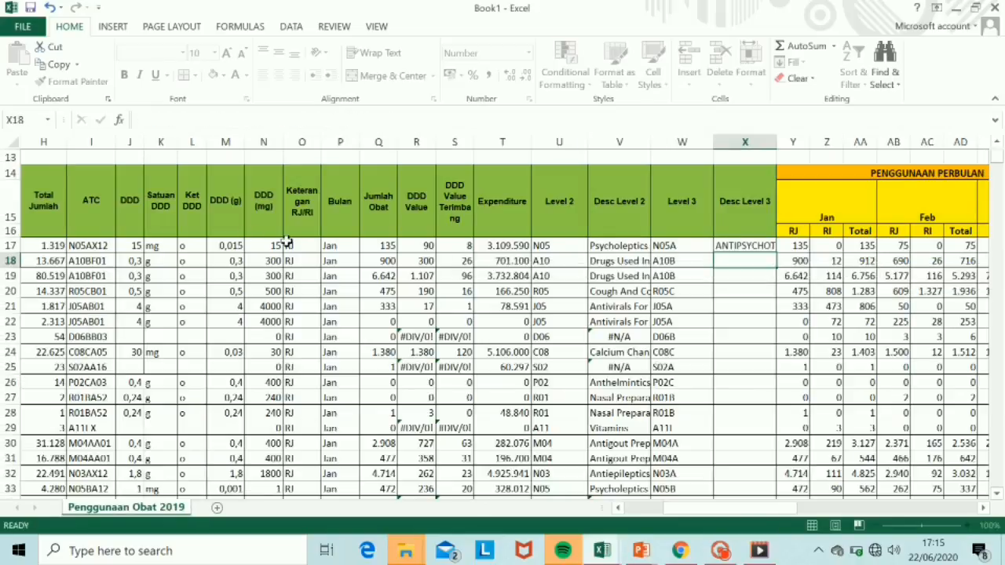
Copy the X17 lookup formula down to all remaining data rows and widen column X to fit the descriptions
left_click(734, 247)
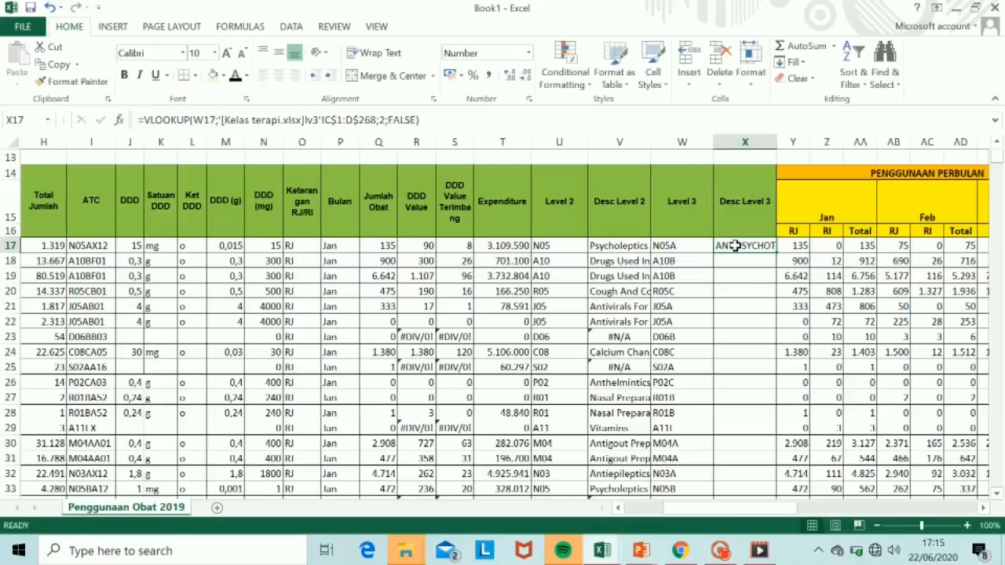
double_click(776, 252)
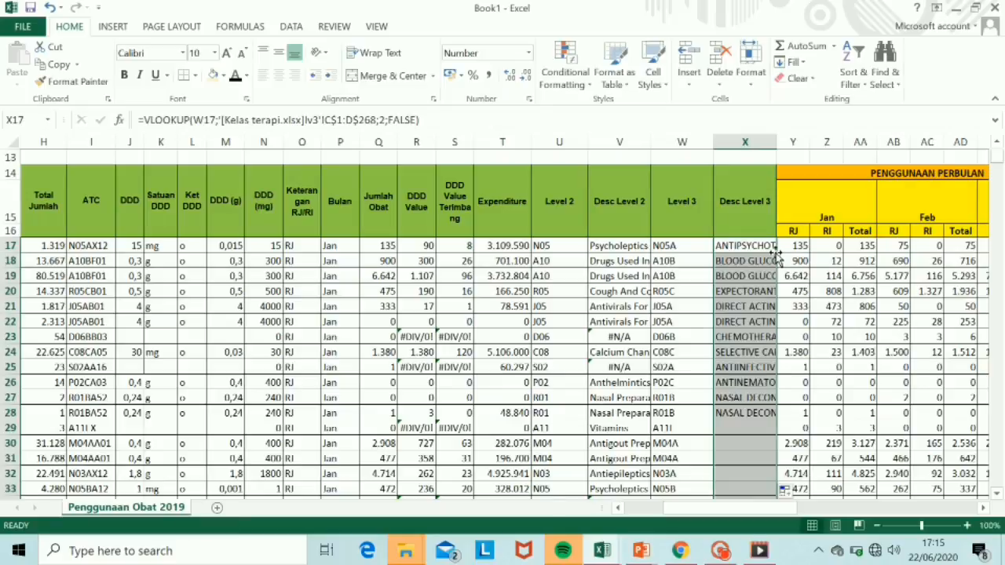
double_click(775, 139)
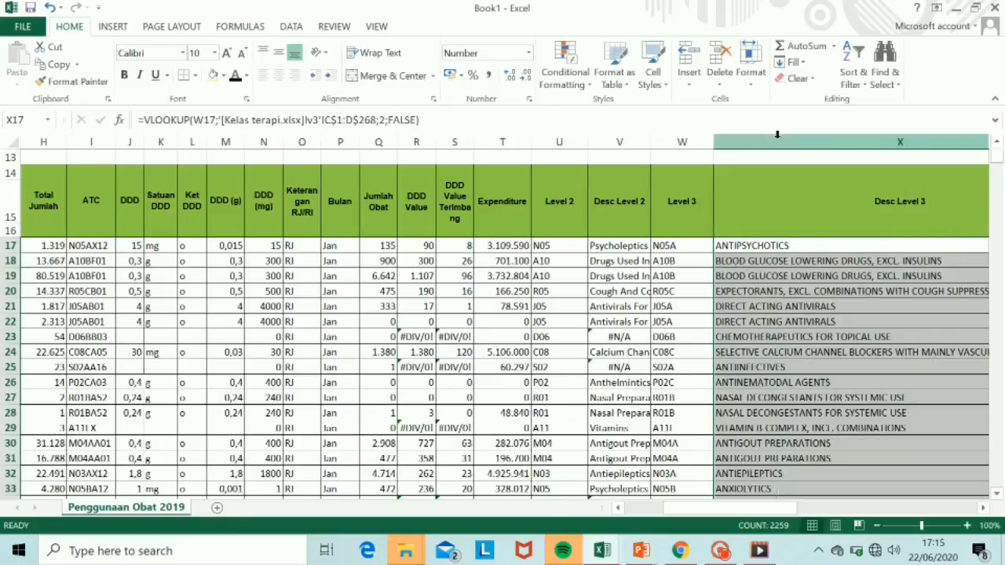
Review the table's column headings from No through Desc Level 3, including the added DDD, Expenditure and level columns
left_click(787, 249)
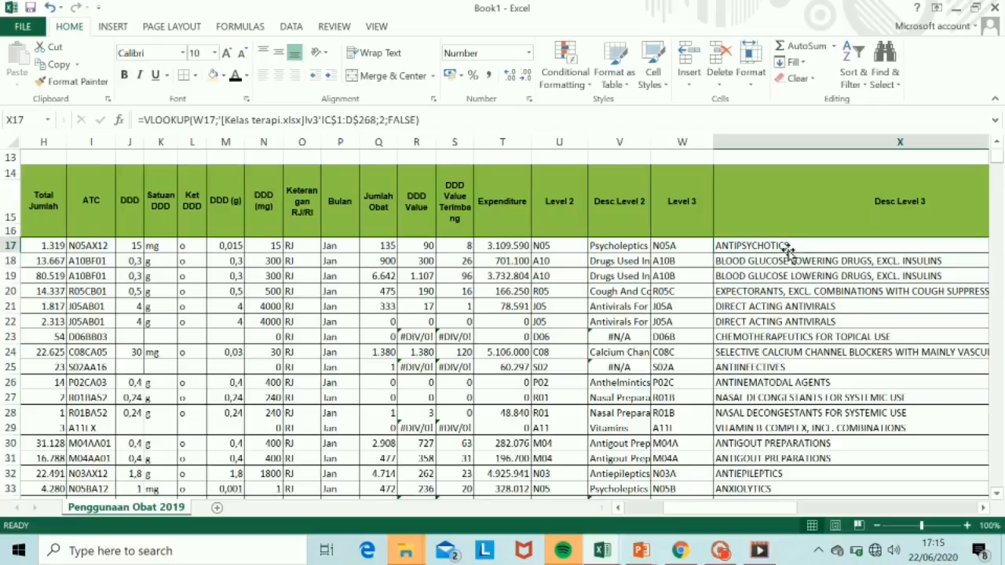
key("Up")
key("Up")
key("Up")
key("Left")
key("Left")
key("Left")
key("Left")
key("Left")
key("Left")
key("Left")
key("Left")
key("Left")
key("Left")
key("Left")
key("Left")
key("Left")
key("Left")
key("Left")
key("Left")
key("Left")
key("Left")
key("Left")
key("Left")
key("Left")
key("Left")
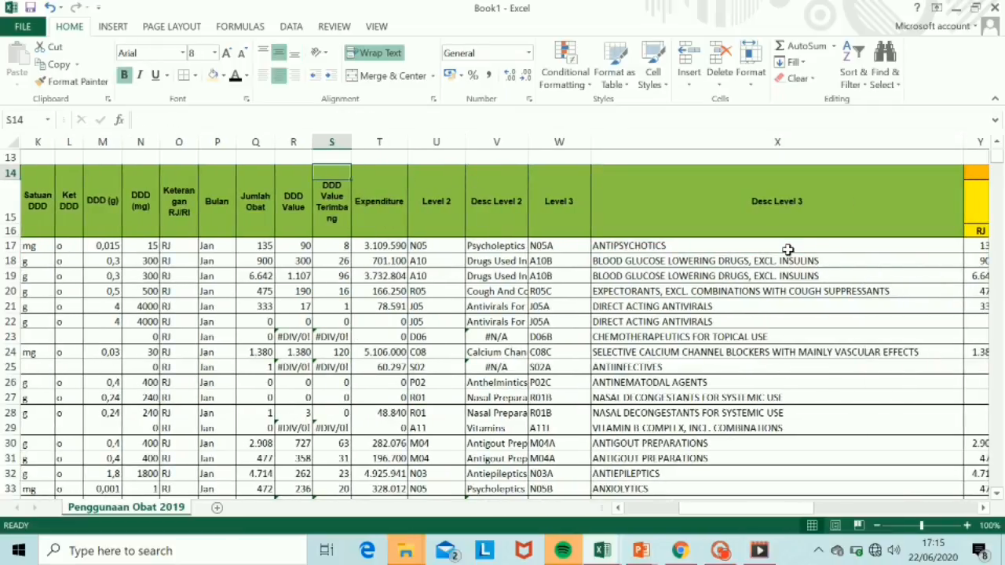
key("Right")
key("Right")
key("Right")
key("Right")
key("Right")
key("Right")
key("Right")
key("Right")
key("Right")
key("Right")
key("Right")
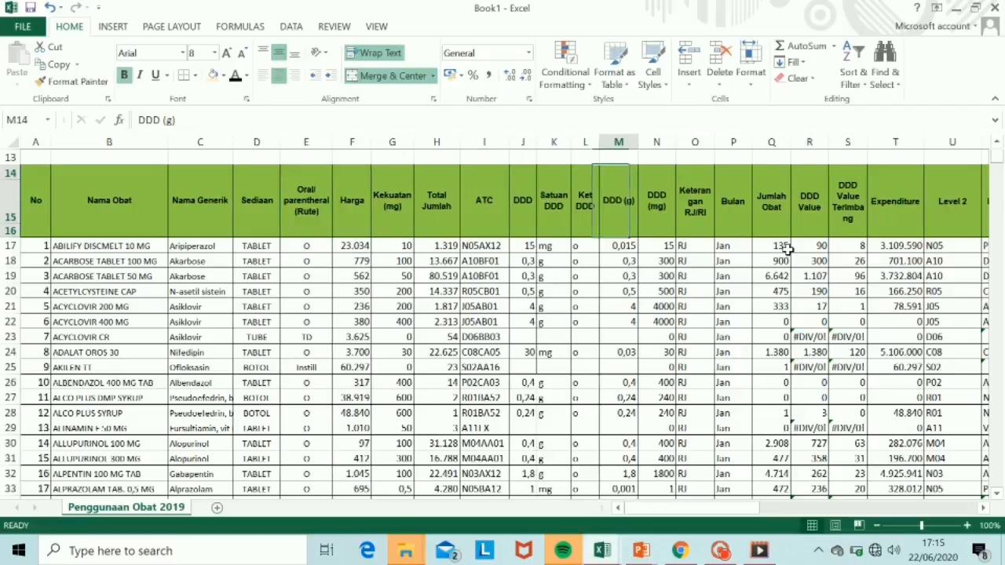
key("Right")
key("Right")
key("Right")
key("Right")
key("Right")
key("Right")
key("Right")
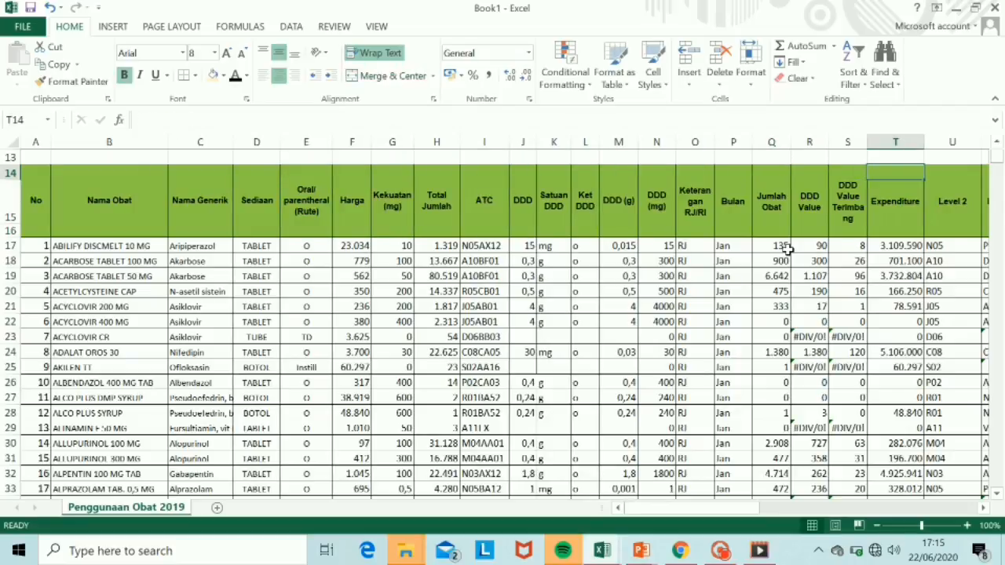
key("Left")
left_click(722, 289)
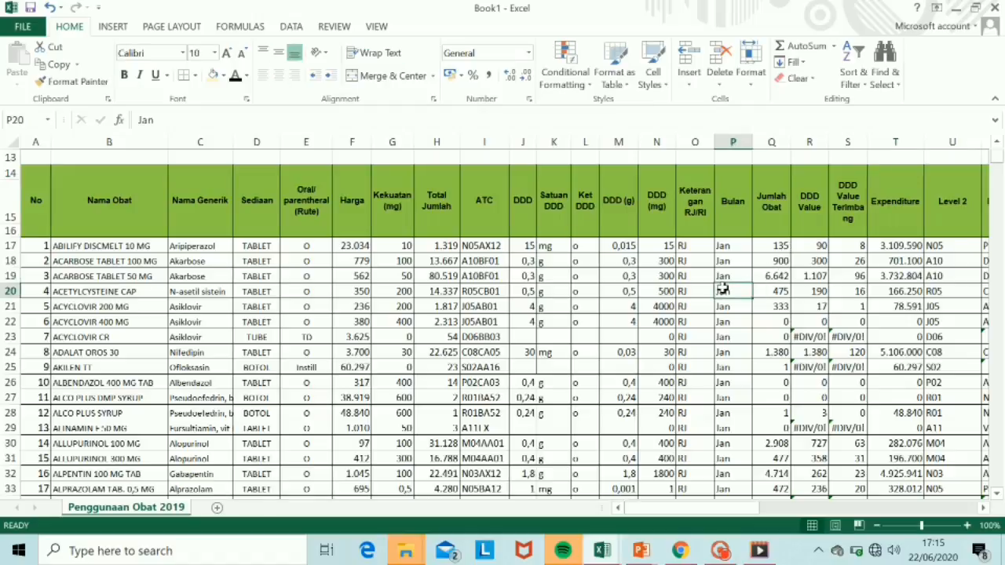
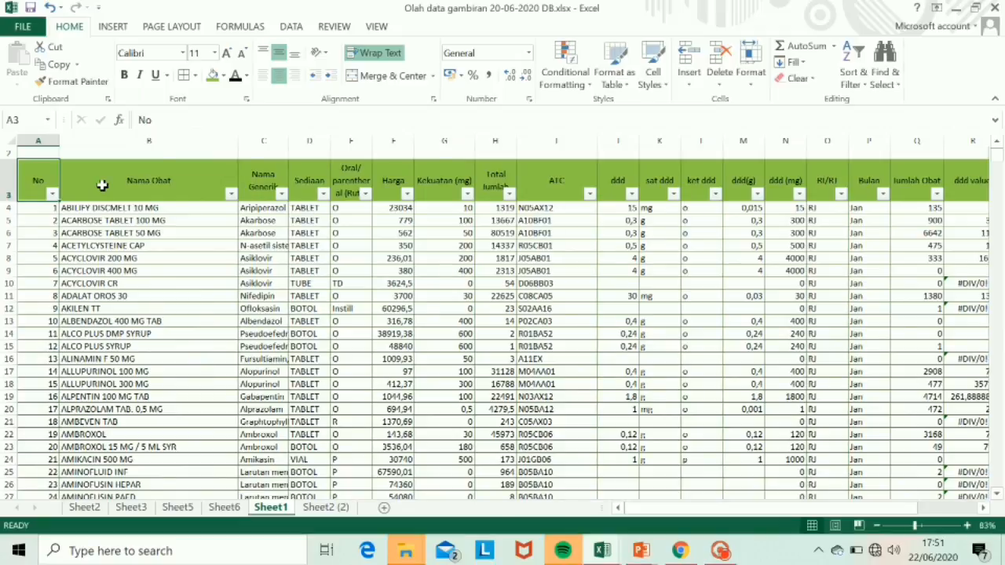
In Olah data gambiran 20-06-2020 DB.xlsx, create a PivotTable on a new worksheet from Sheet1 range A3:X18075
key("ctrl+shift+Right")
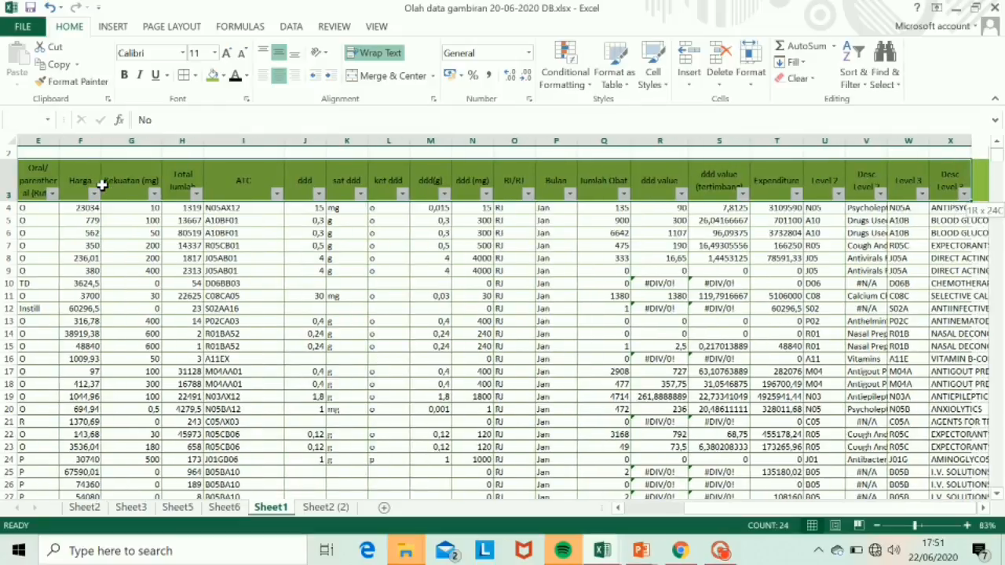
key("ctrl+shift+Down")
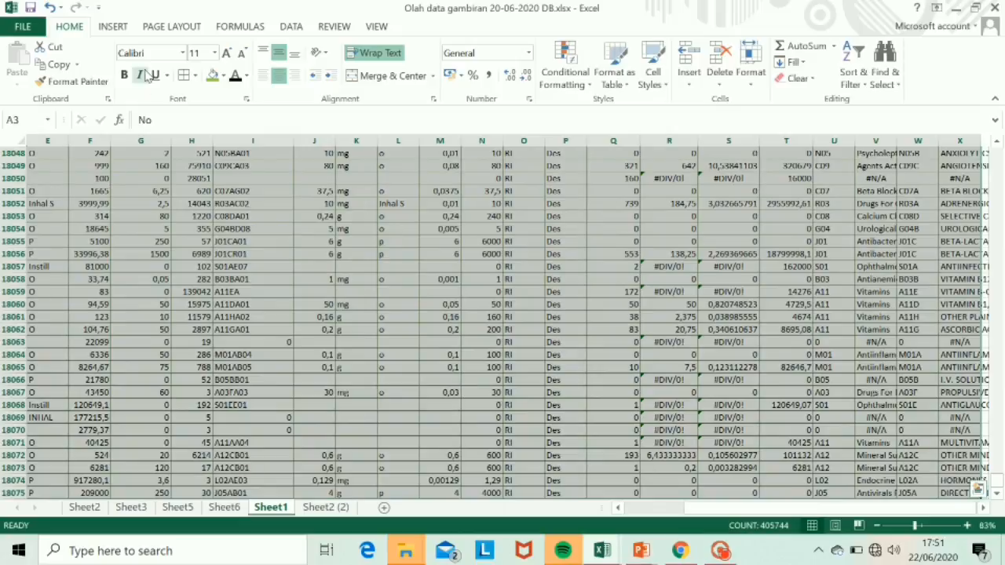
left_click(114, 27)
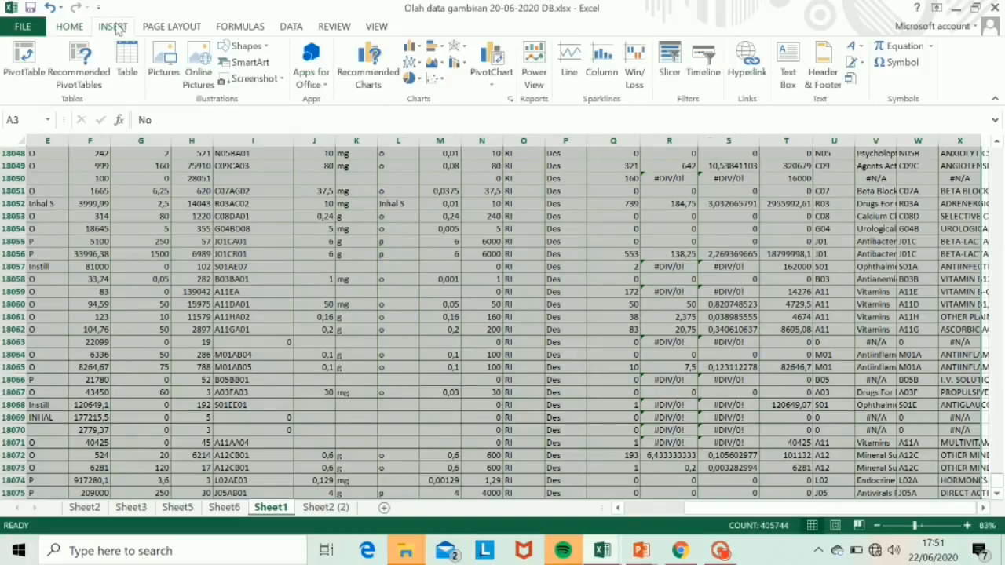
left_click(26, 69)
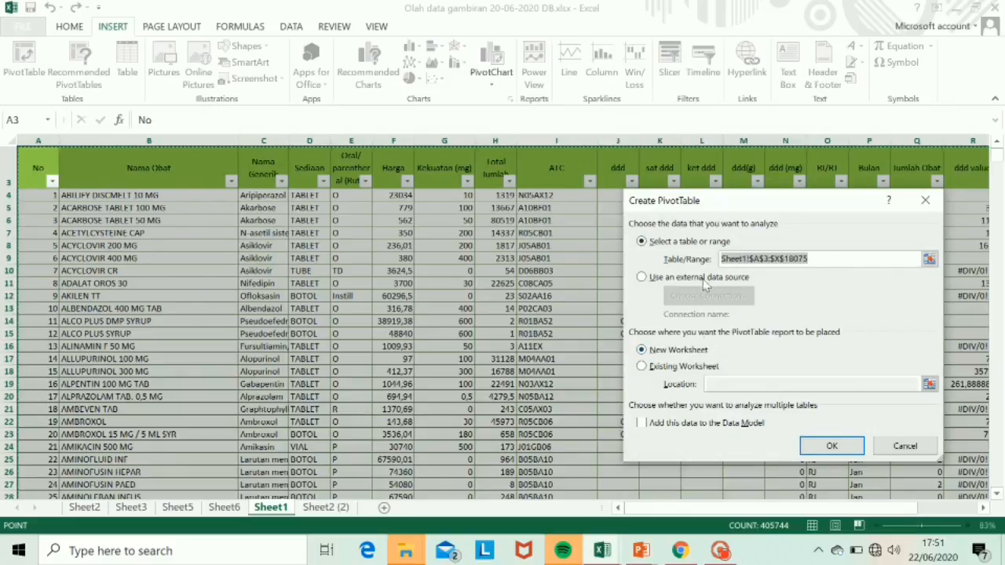
left_click(832, 446)
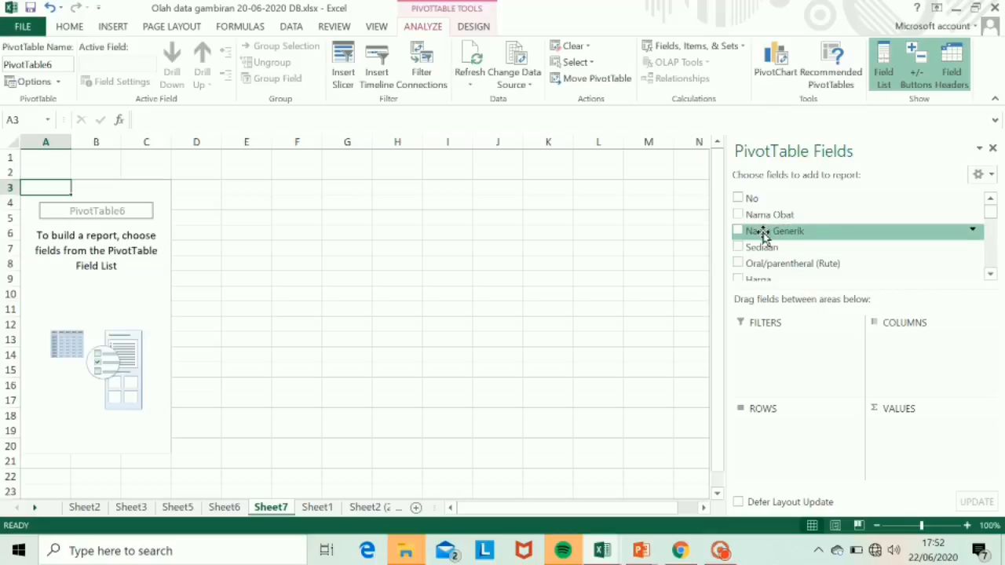
Add Nama Generik to the PivotTable rows, and use ddd value (tertimbang) as both the values field and the report filter
left_click_drag(763, 236, 768, 449)
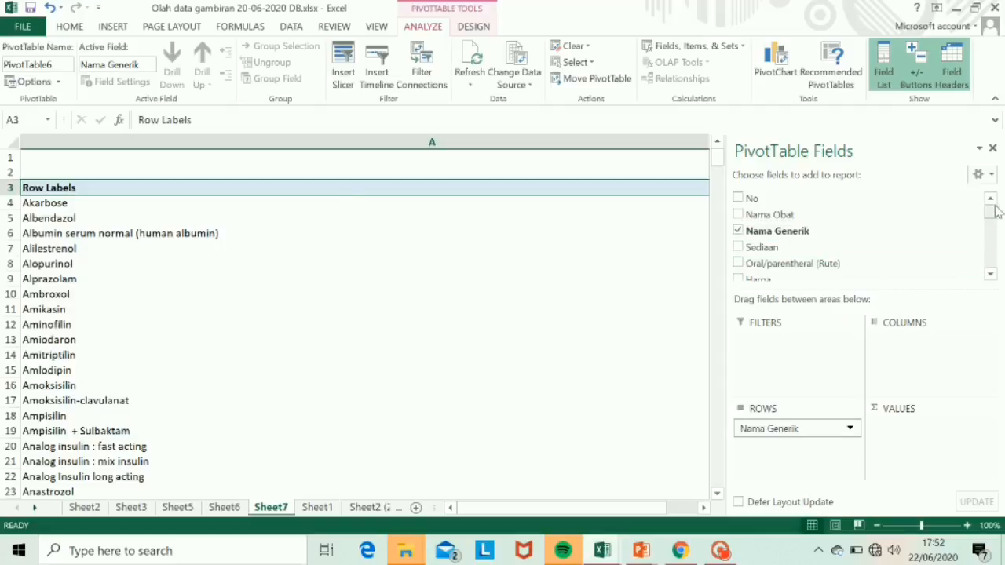
left_click_drag(993, 218, 991, 259)
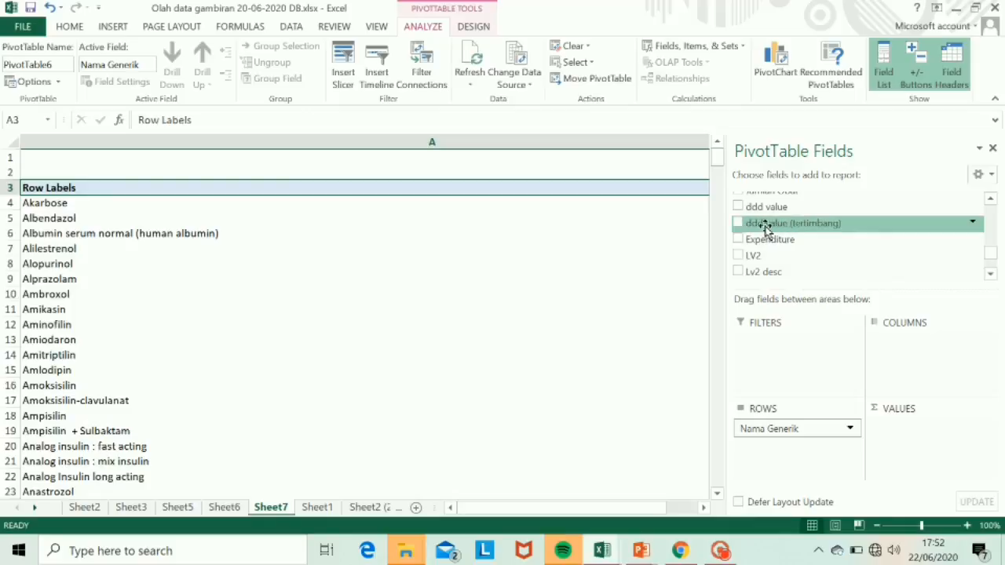
left_click_drag(761, 227, 927, 449)
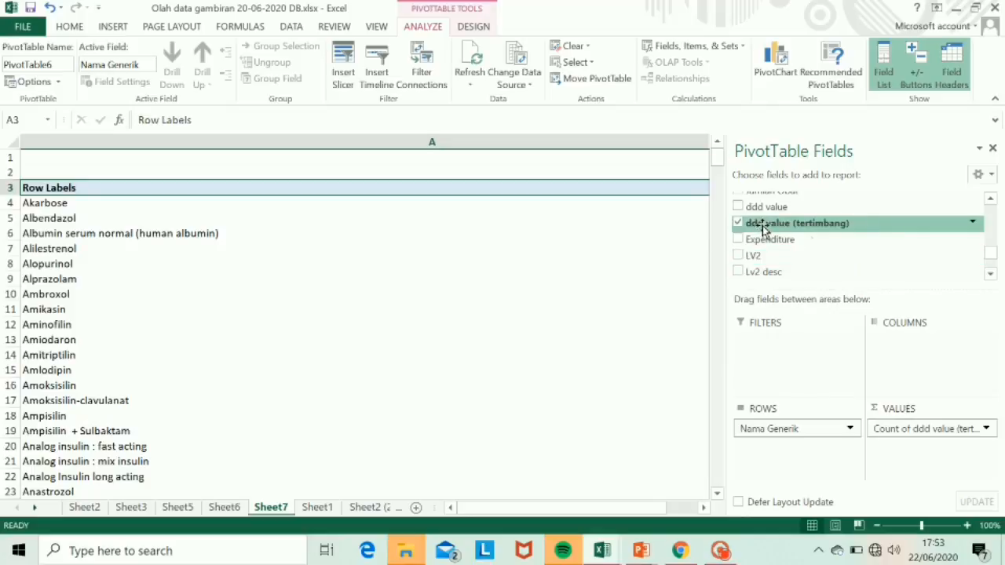
left_click_drag(763, 228, 780, 372)
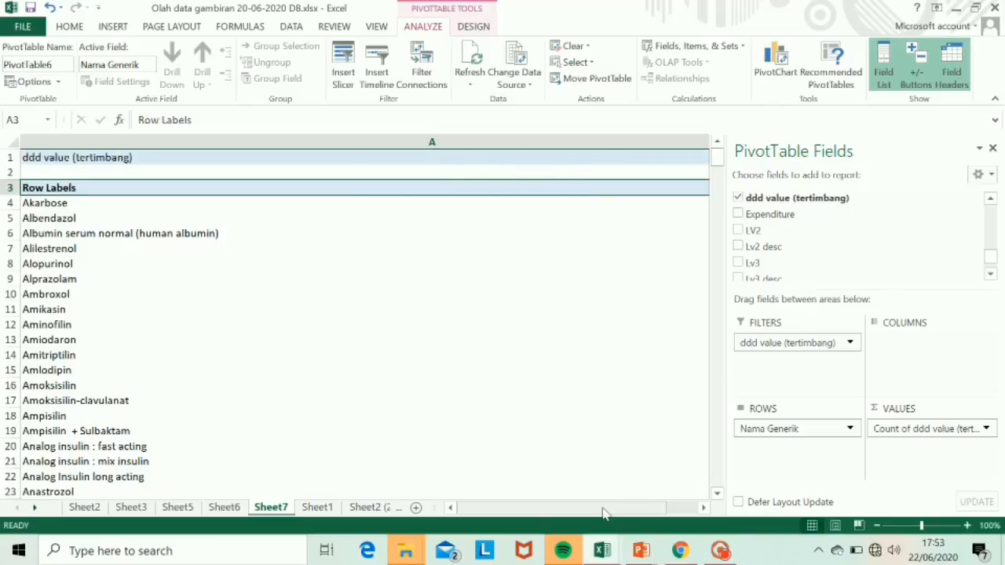
left_click_drag(602, 511, 626, 515)
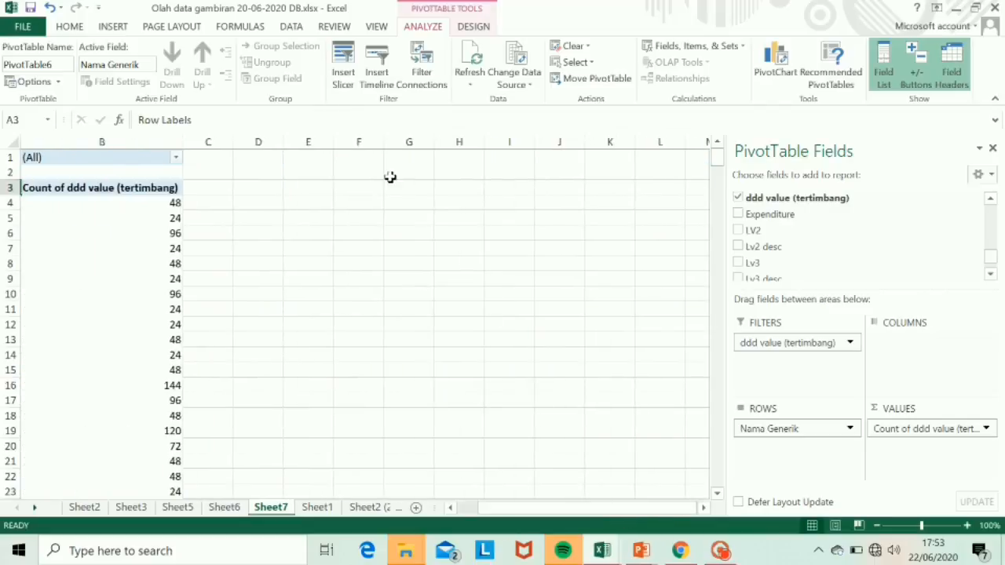
Narrow column A of the PivotTable sheet so the row labels and the ddd value count fit side by side
left_click(136, 174)
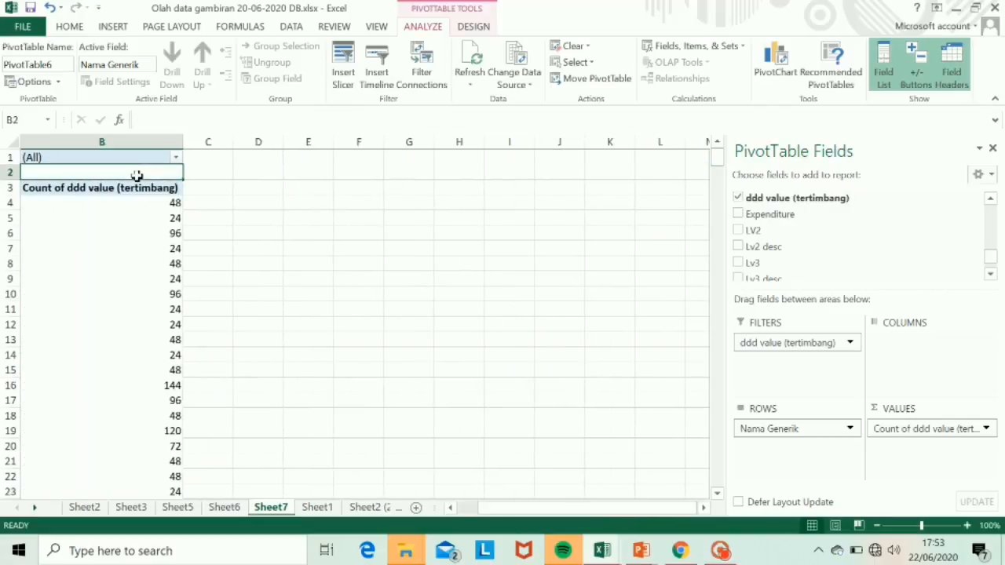
key("Left")
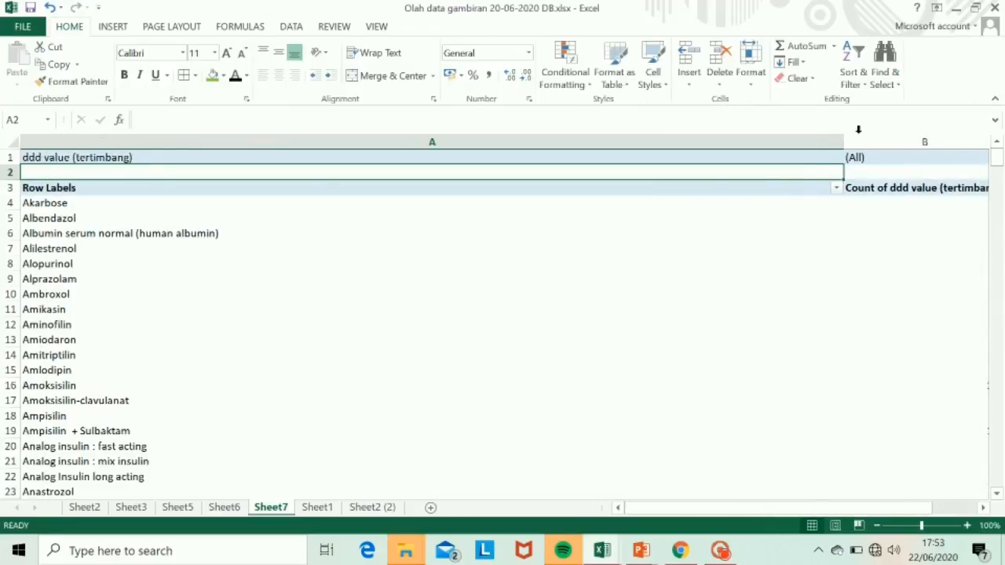
left_click_drag(841, 144, 180, 192)
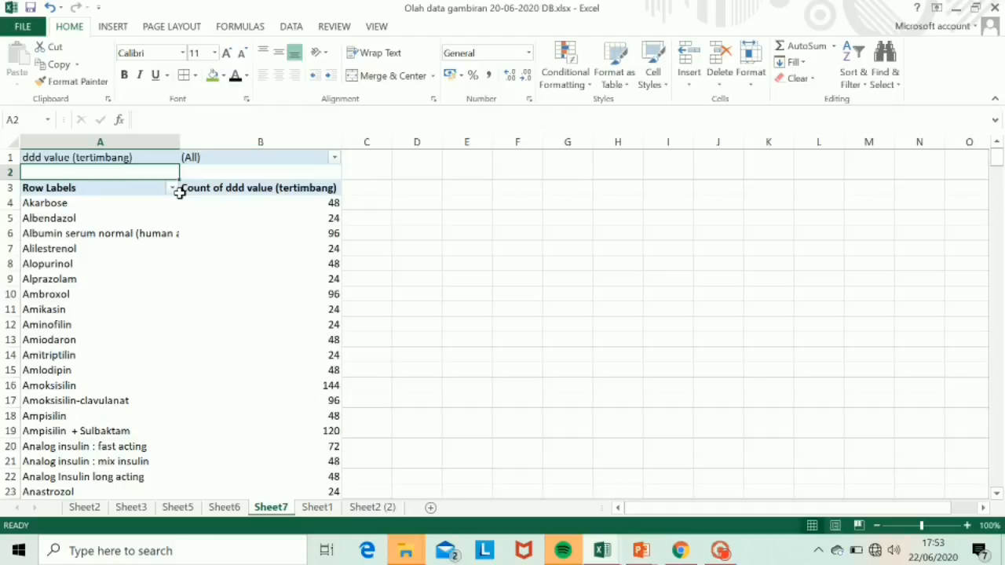
left_click(293, 170)
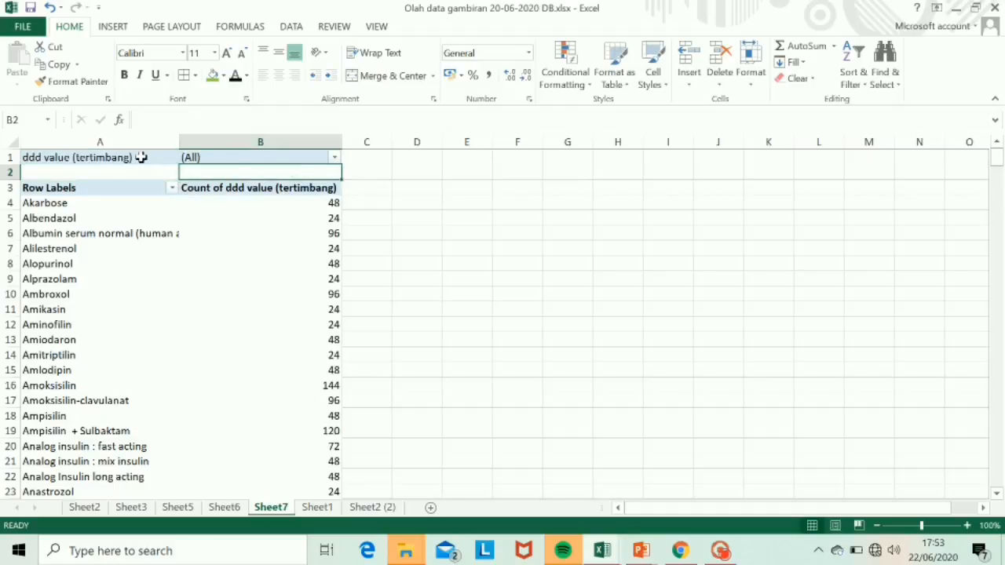
Allow multiple items in the ddd value (tertimbang) report filter and exclude #DIV/0! from it
left_click(337, 160)
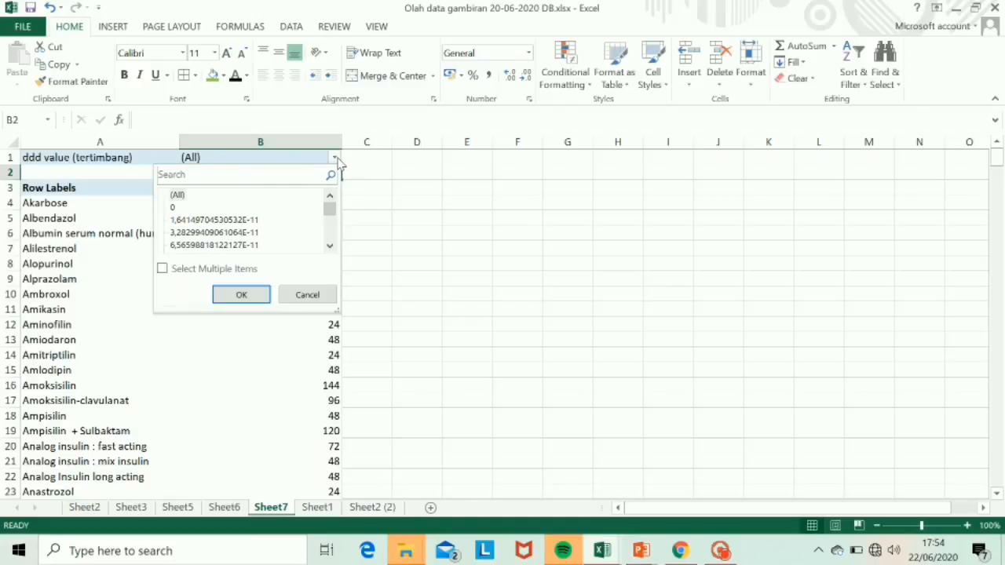
left_click(161, 271)
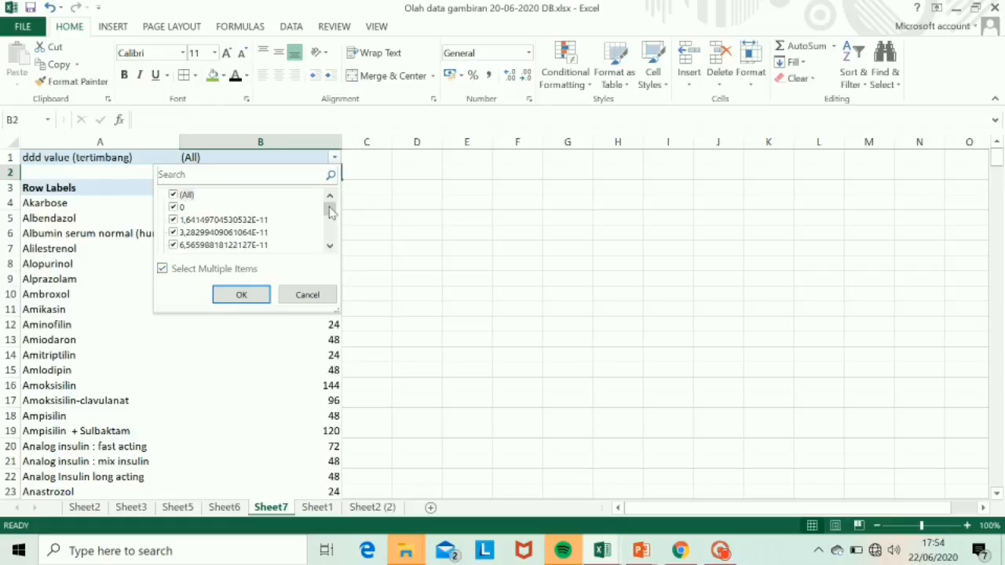
left_click_drag(330, 212, 331, 235)
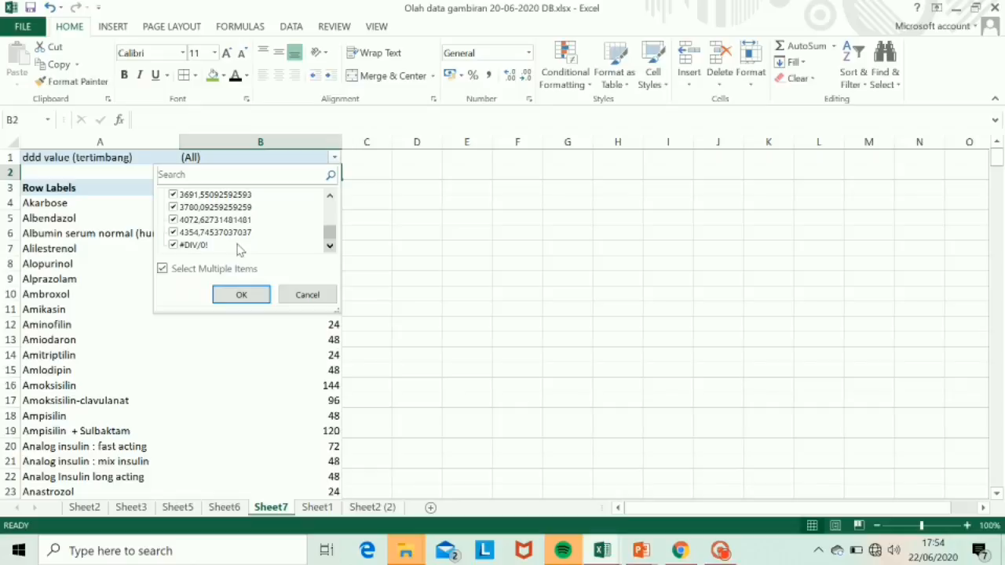
left_click(173, 246)
left_click(239, 296)
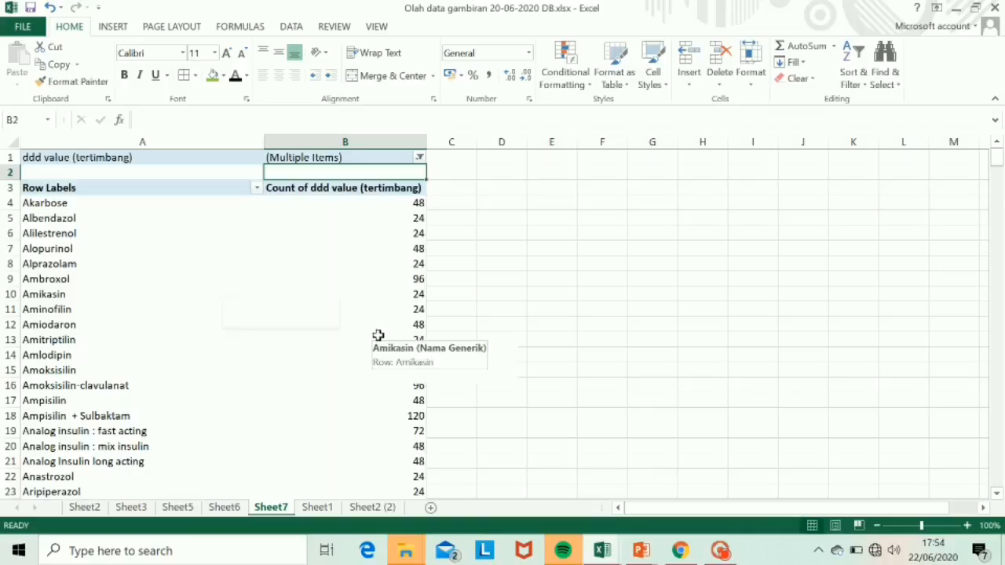
Change the ddd value (tertimbang) values field to summarise by Sum
left_click(317, 188)
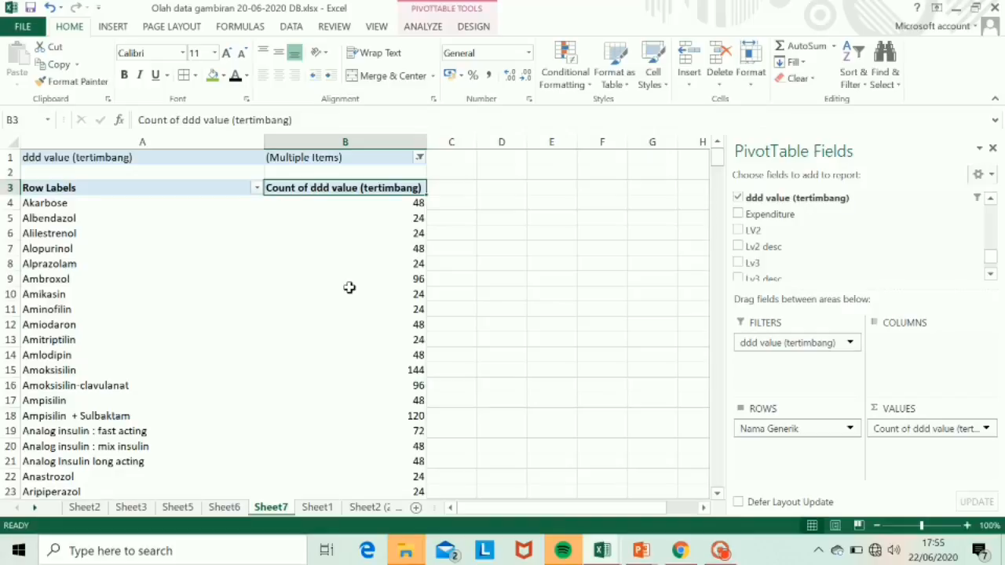
mouse_move(359, 272)
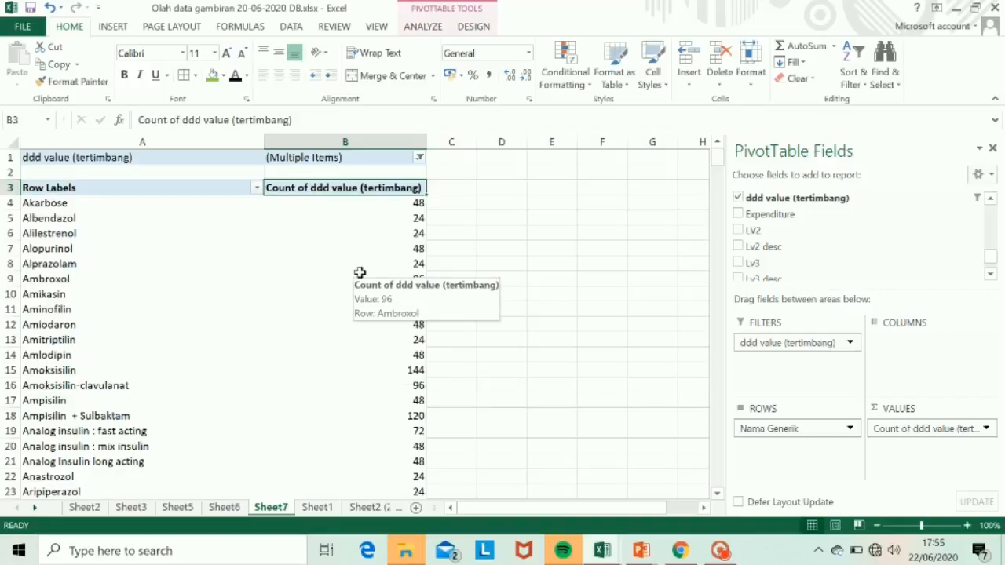
double_click(296, 188)
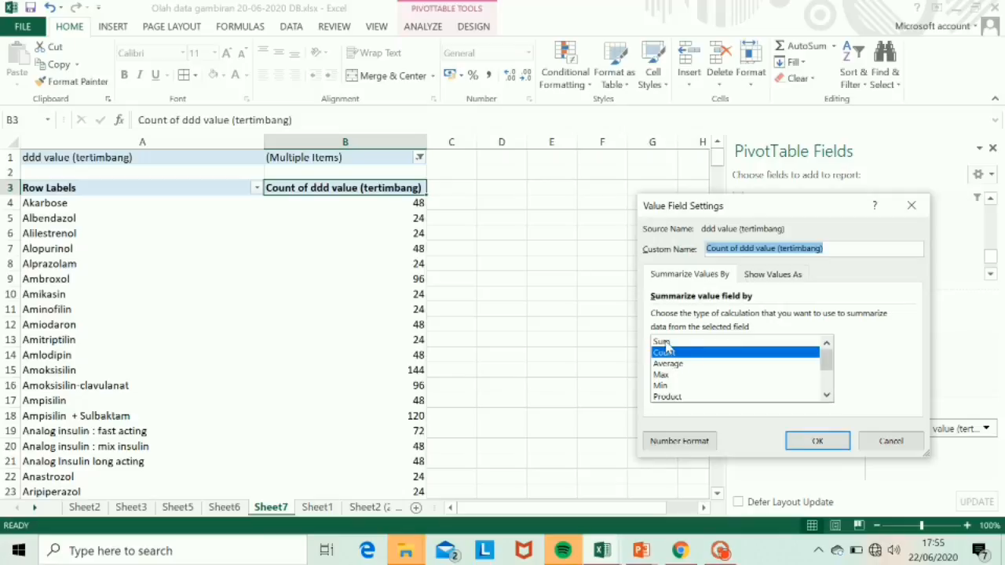
left_click(663, 343)
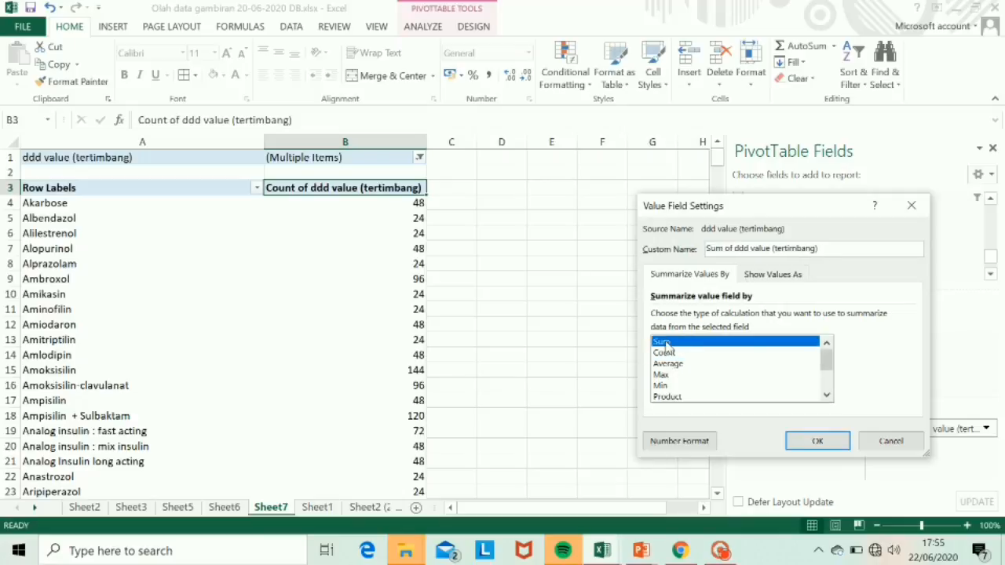
left_click(815, 442)
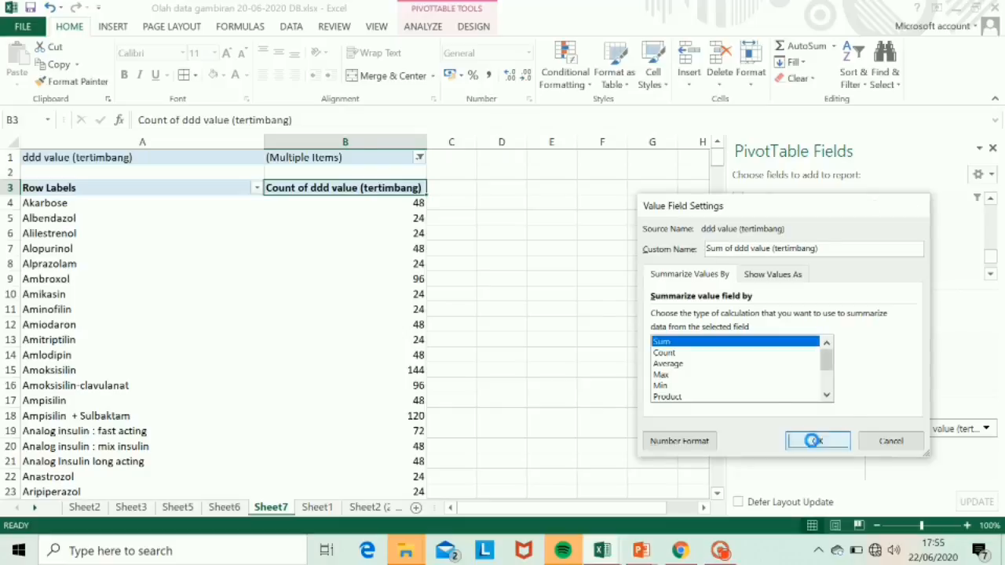
Show the summed ddd value (tertimbang) figures as % of Grand Total
left_click(382, 233)
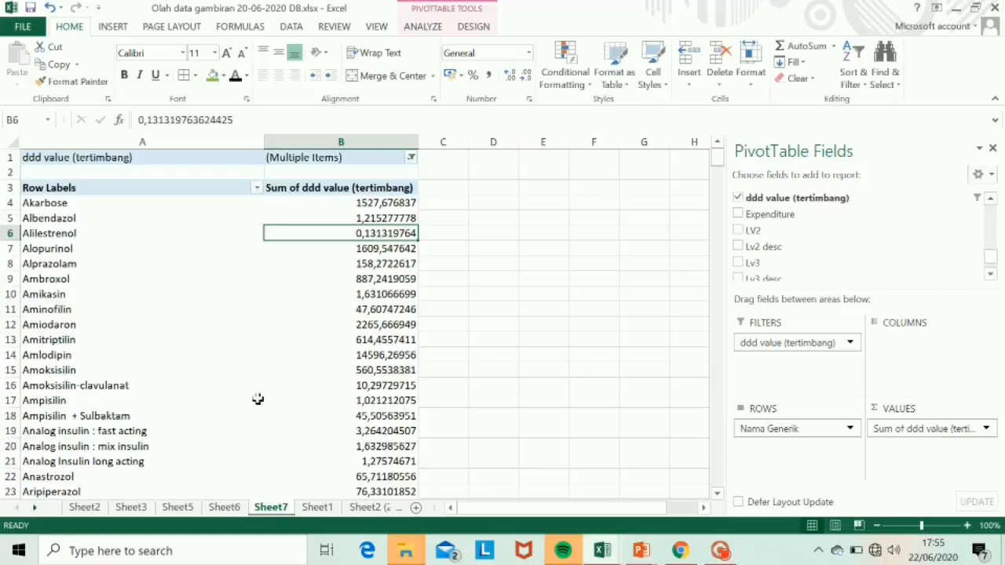
mouse_move(393, 236)
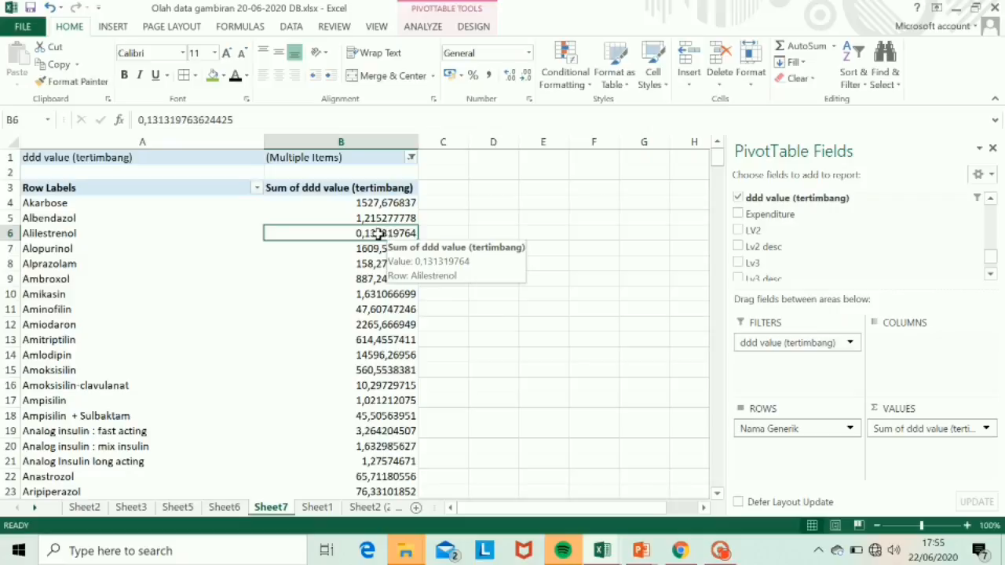
left_click(385, 220)
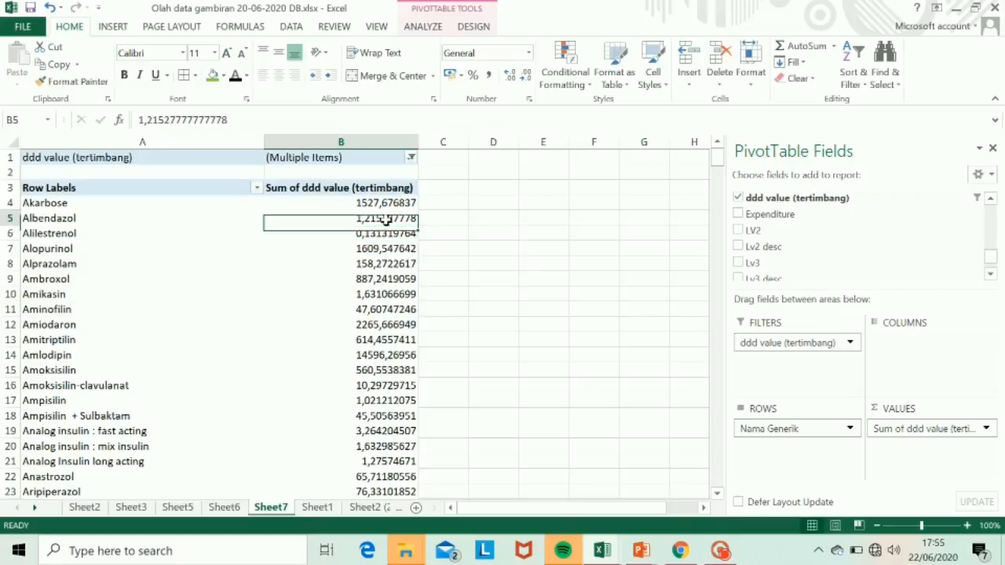
left_click(372, 251)
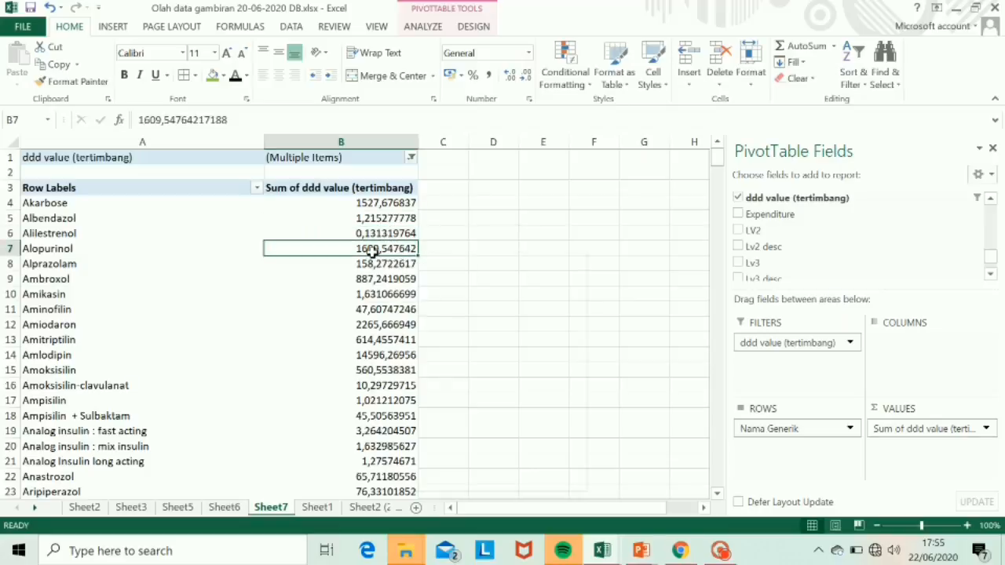
right_click(374, 253)
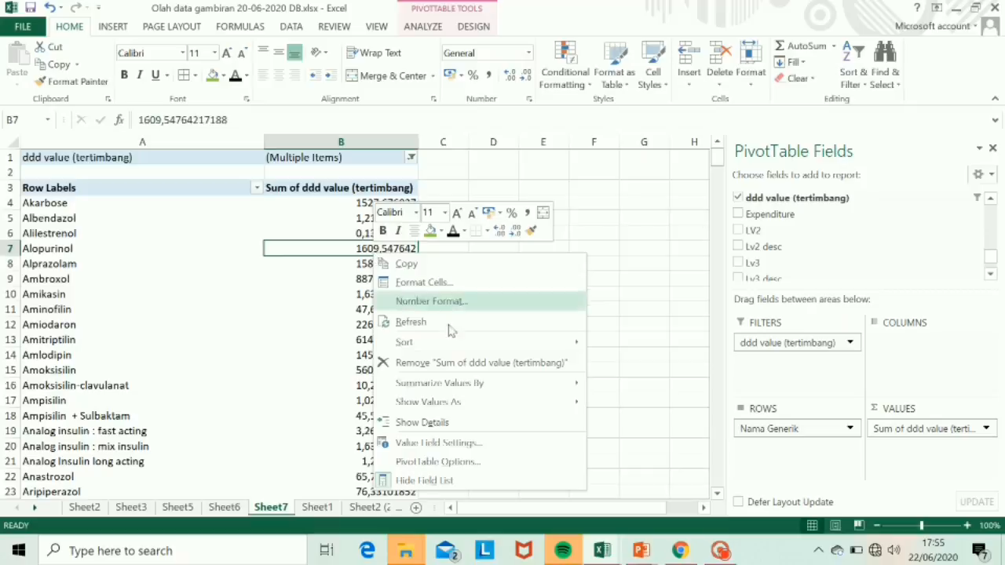
mouse_move(488, 412)
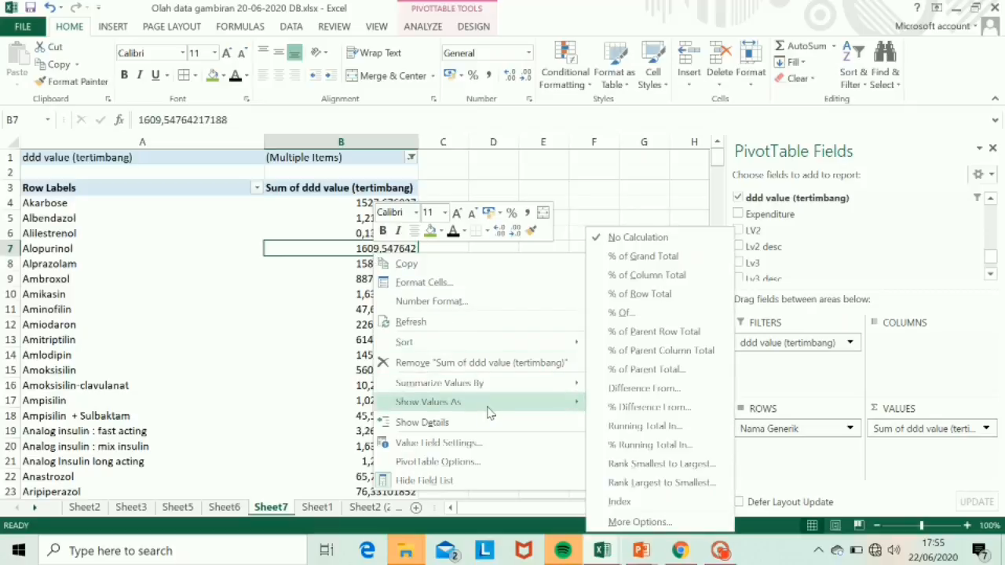
left_click(639, 259)
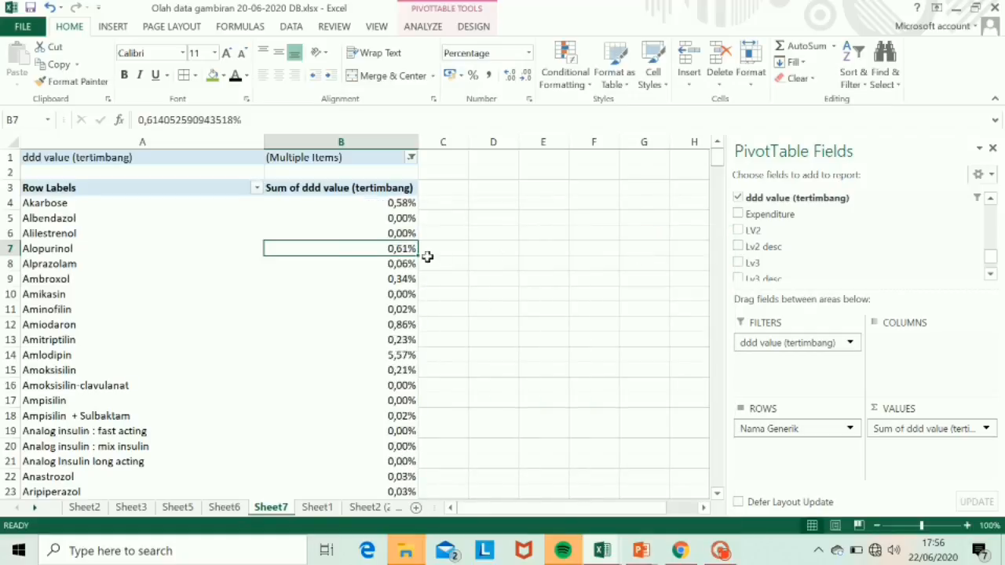
Examine the grand-total percentages of the first generic names, from Akarbose to Alopurinol
left_click(162, 203)
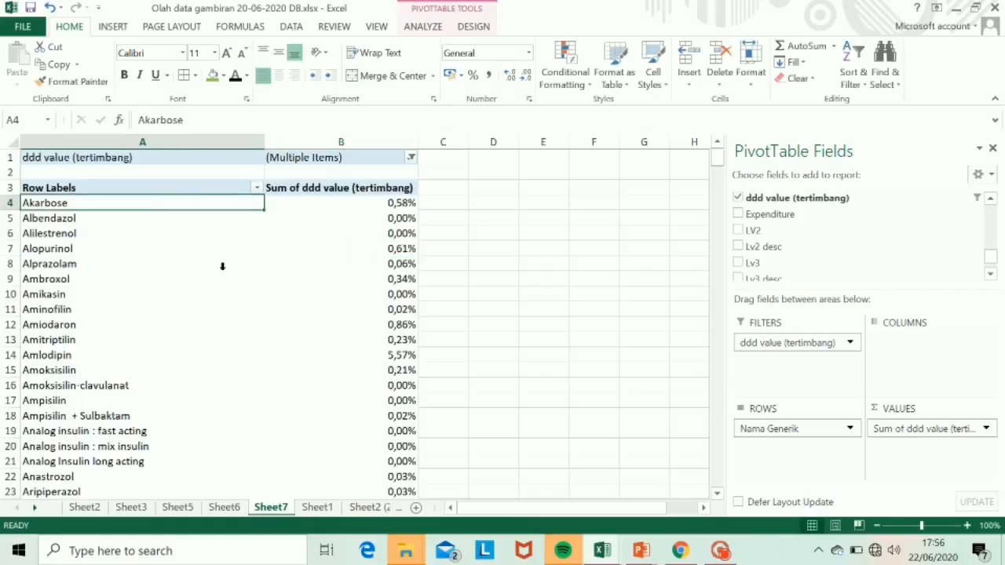
key("Right")
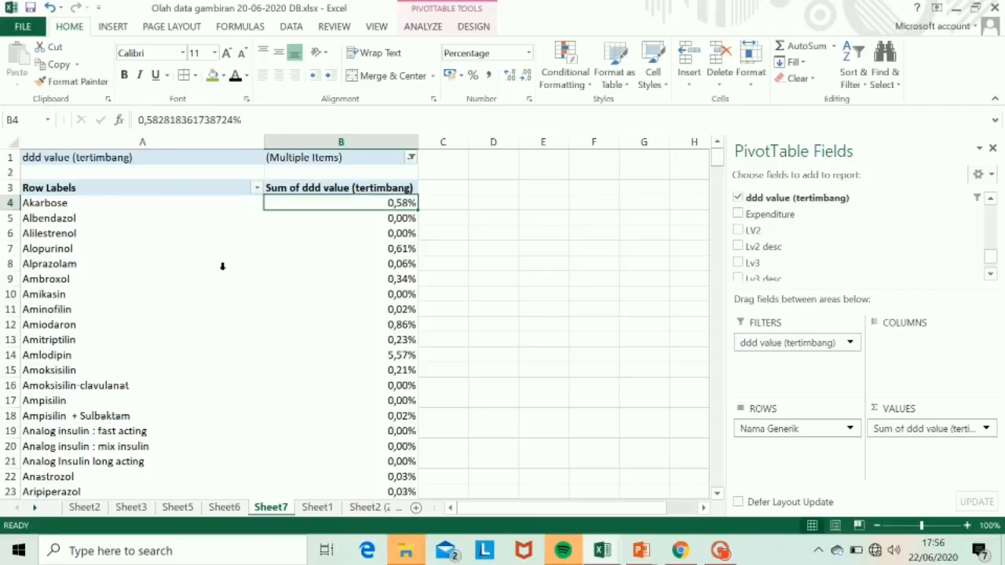
key("Down")
key("Left")
key("Right")
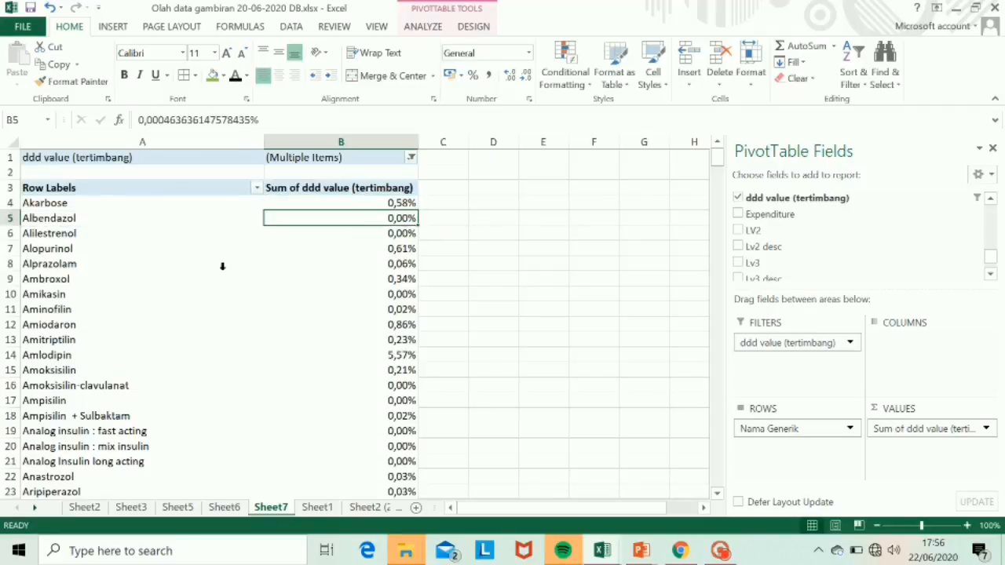
key("Down")
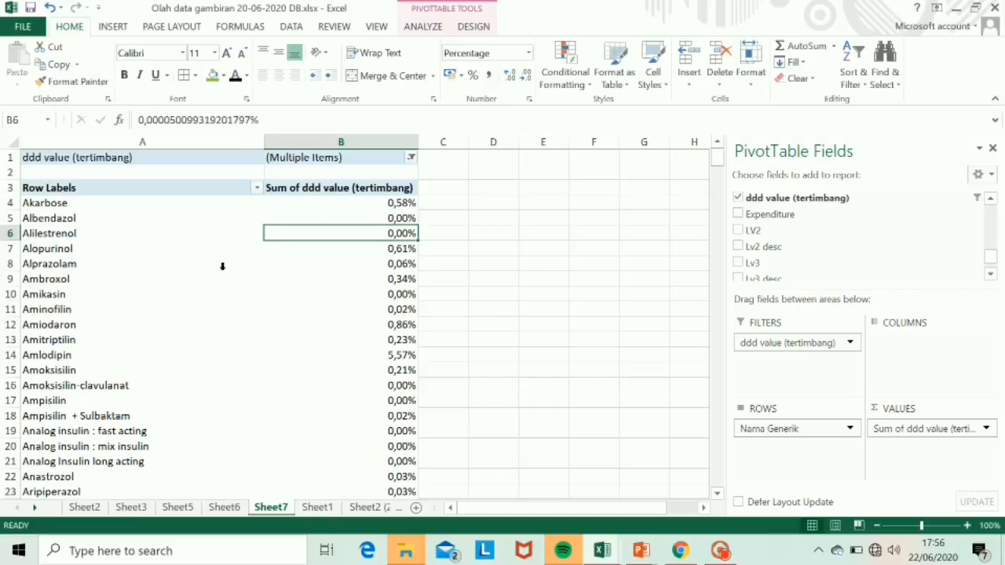
key("Left")
key("Down")
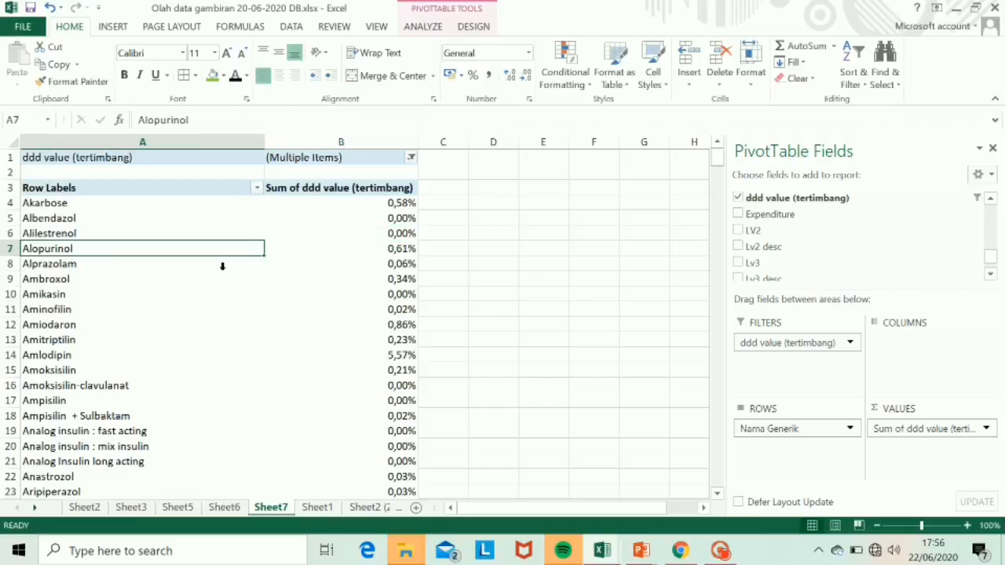
key("Right")
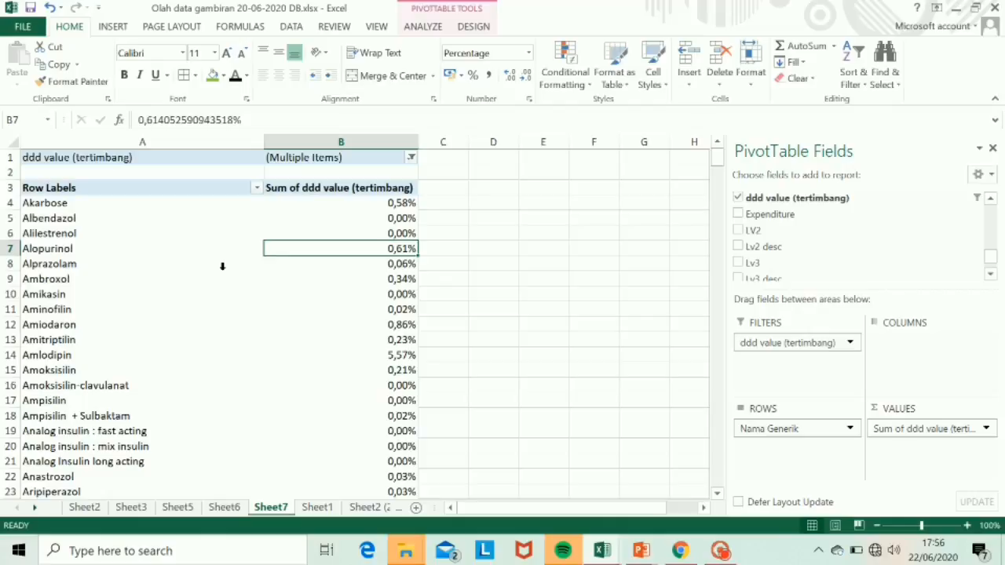
Sort the Nama Generik row labels in descending order by Sum of ddd value (tertimbang)
left_click(232, 187)
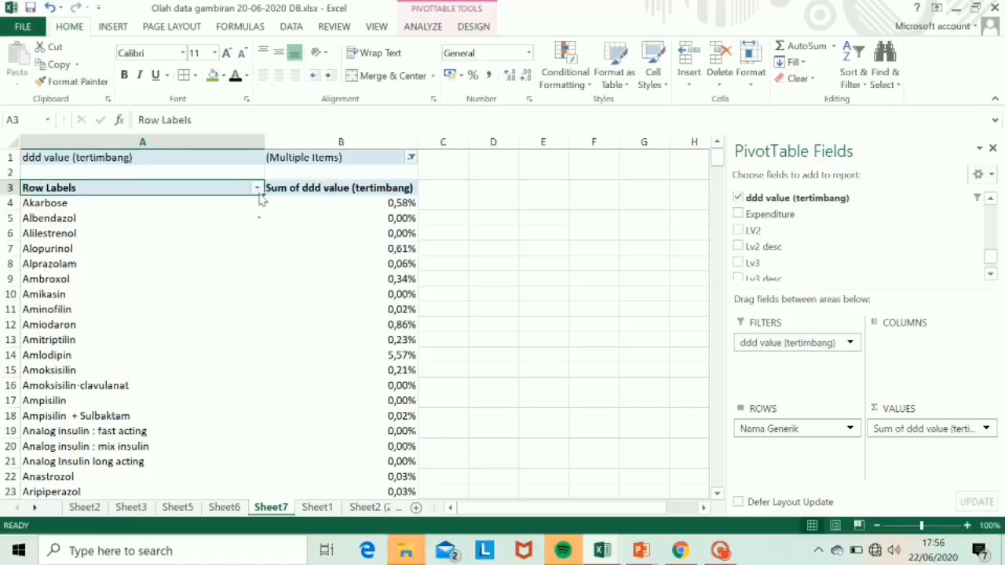
left_click(257, 190)
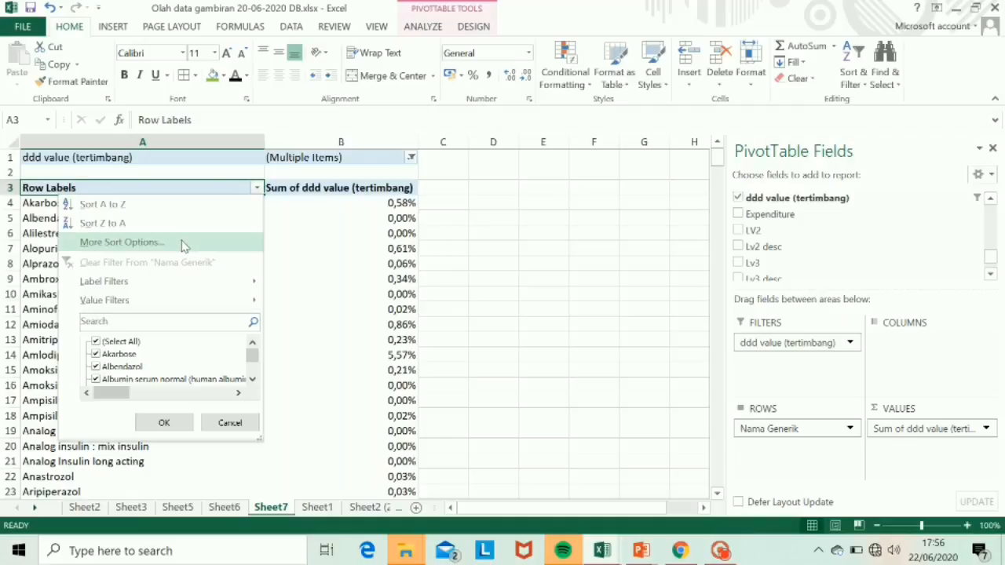
left_click(157, 245)
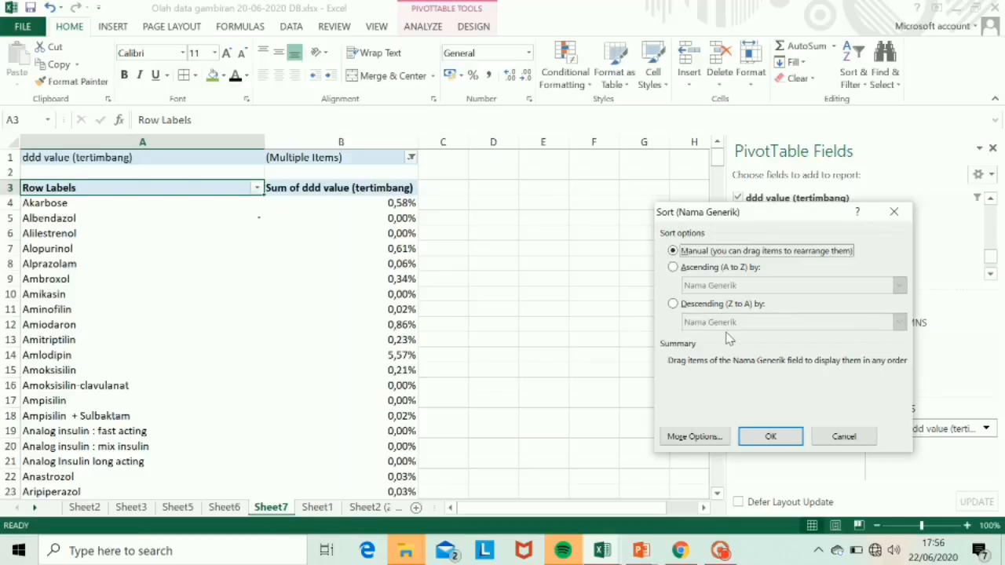
left_click(683, 303)
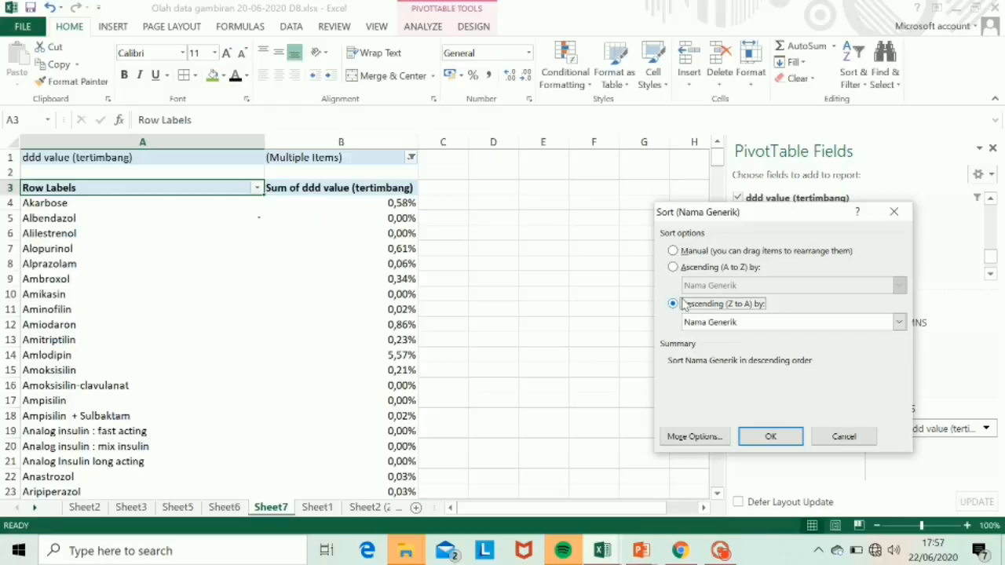
left_click(735, 328)
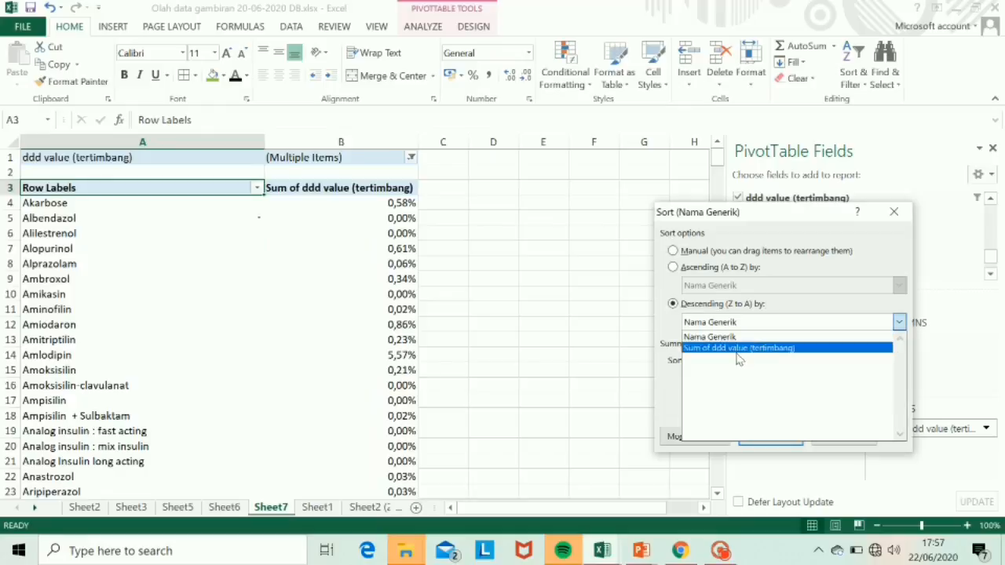
left_click(738, 348)
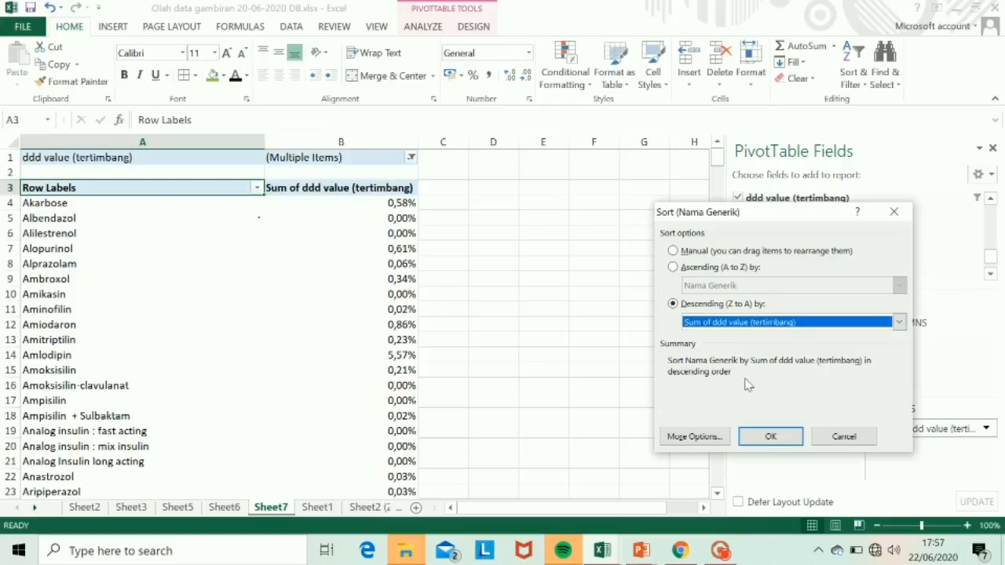
left_click(770, 436)
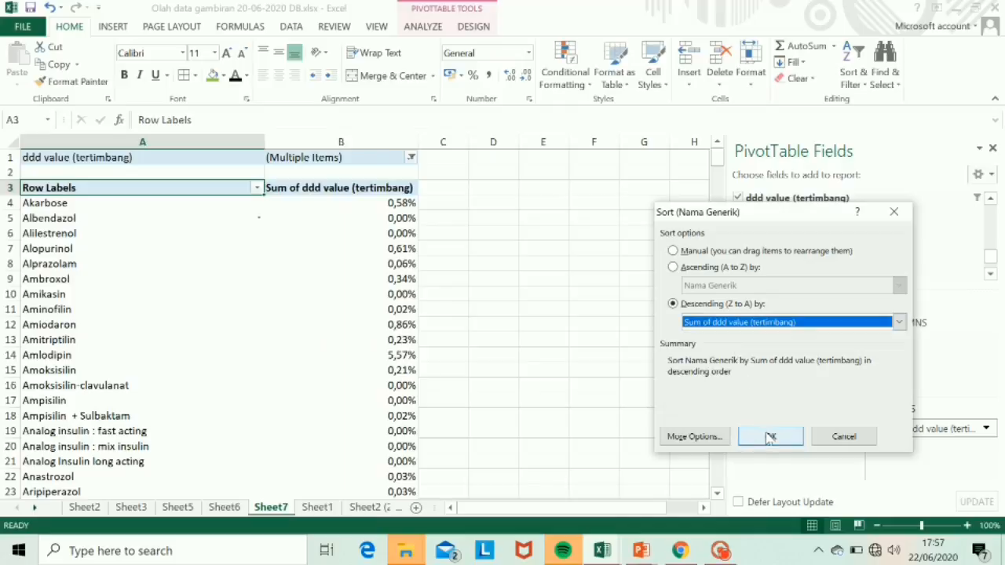
left_click(770, 437)
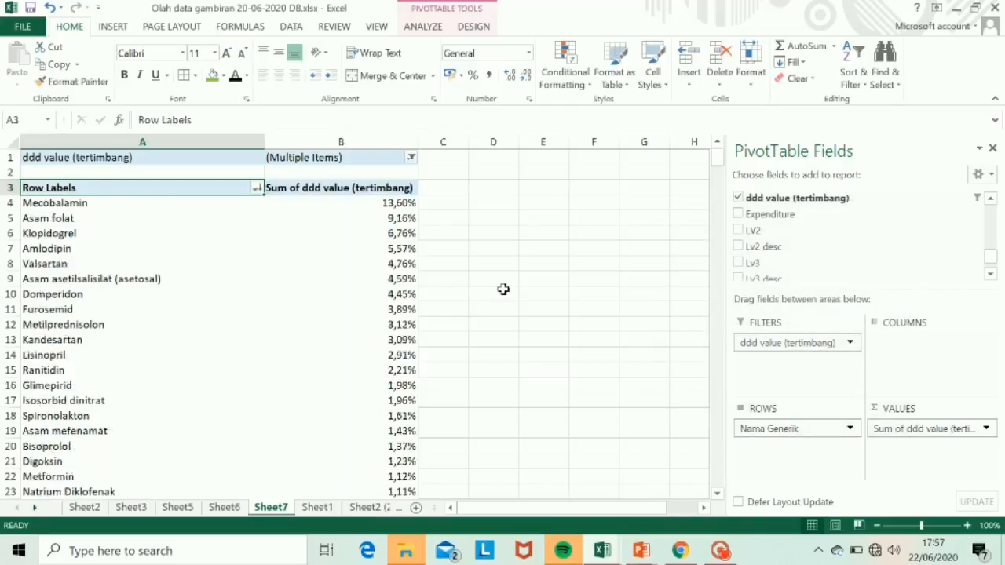
Examine the top-ranked generic names and their share percentages, from Mecobalamin to Domperidon
left_click_drag(126, 203, 213, 302)
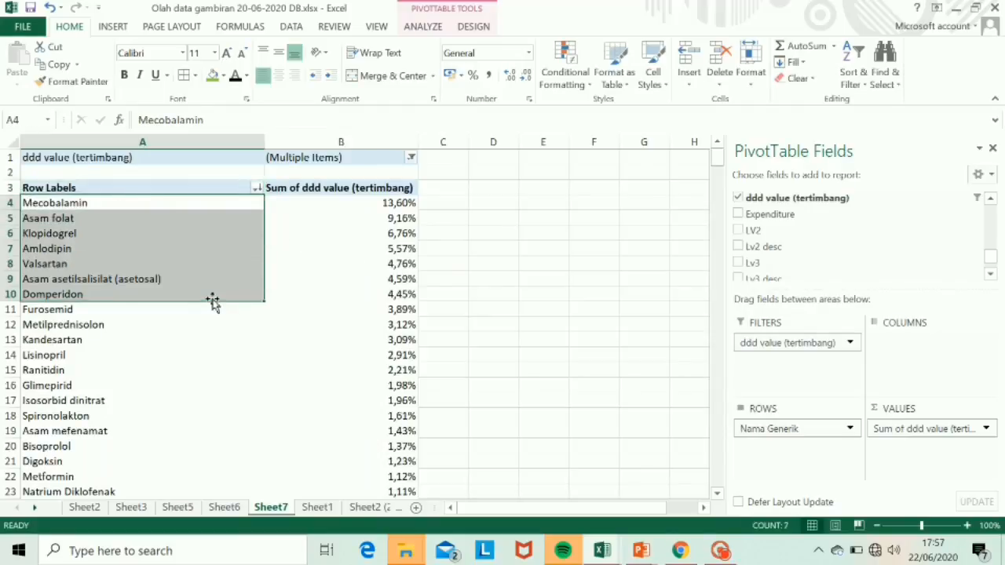
left_click(119, 202)
key("Down")
key("Down")
key("Down")
key("Down")
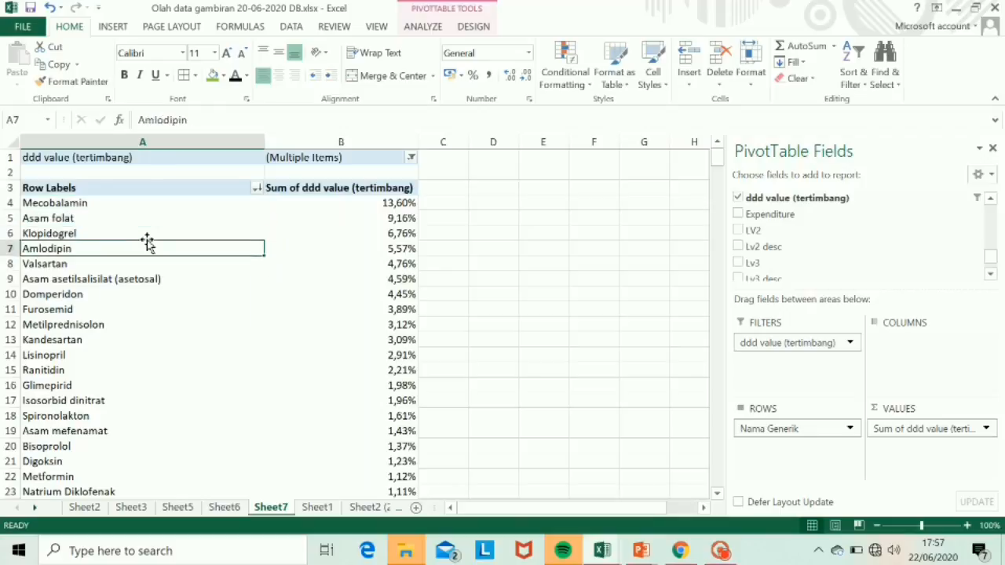
left_click(359, 207)
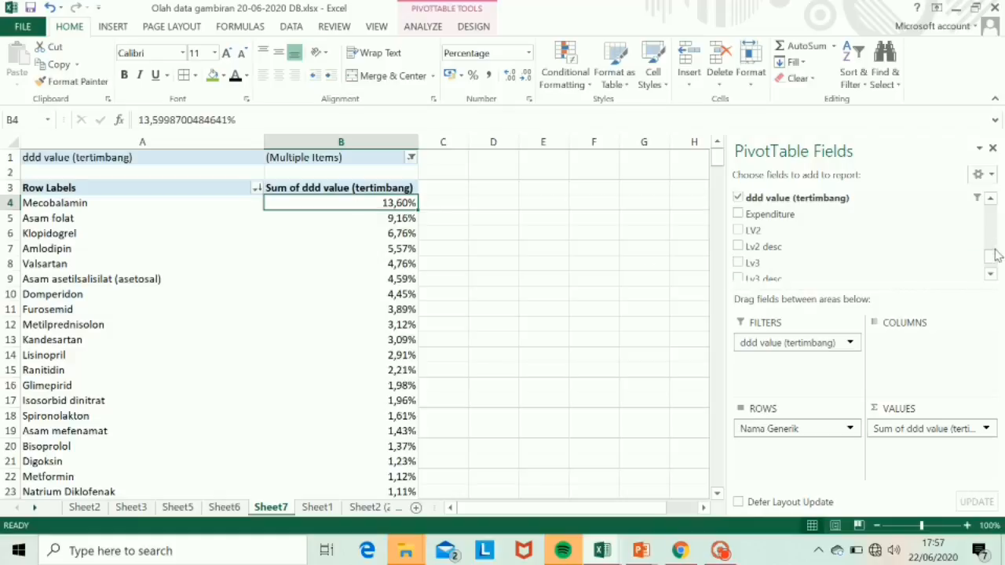
Add RI/RJ as a second PivotTable report filter and restrict the ranking to RI
left_click_drag(993, 265, 991, 242)
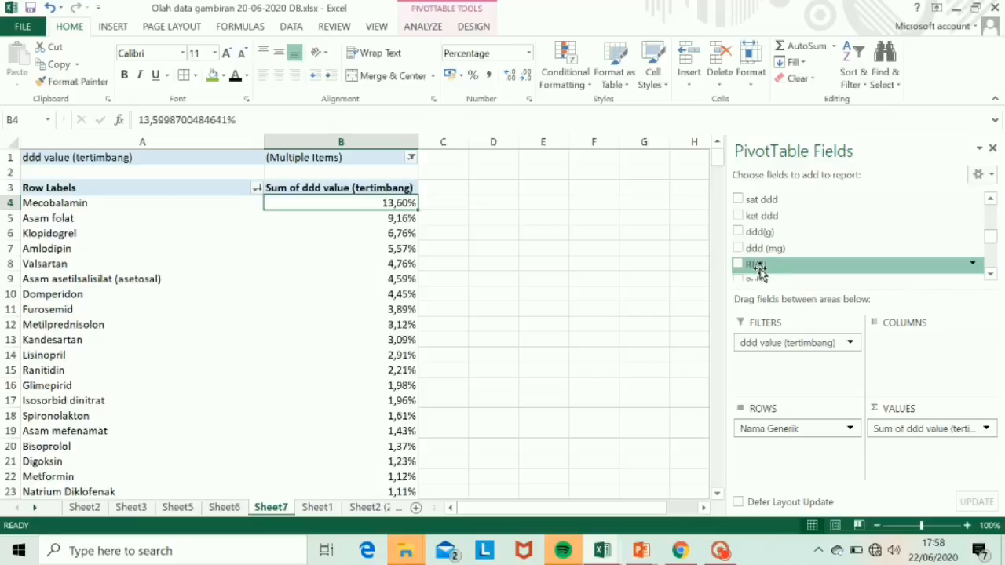
left_click_drag(758, 268, 781, 381)
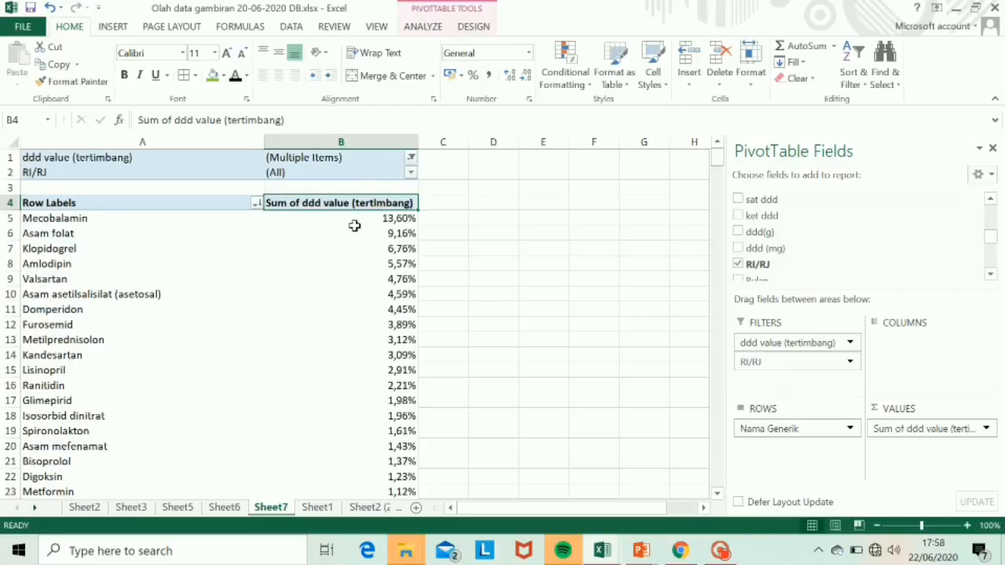
mouse_move(355, 226)
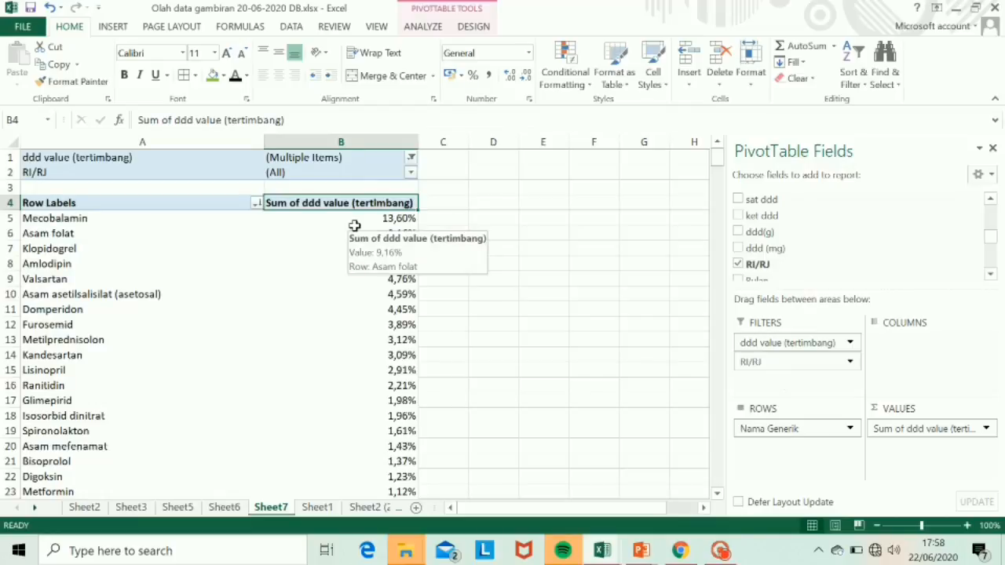
left_click(412, 173)
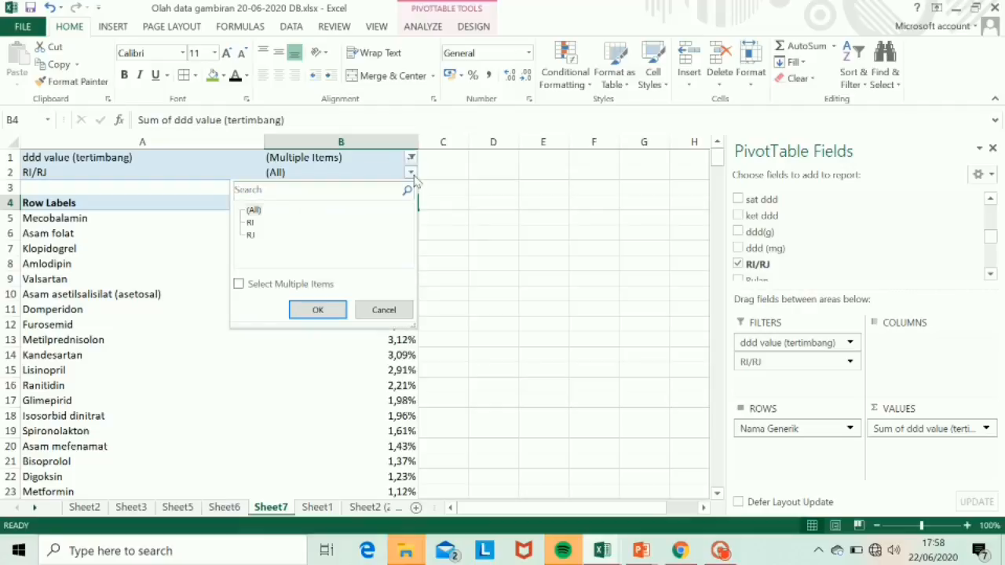
left_click(251, 224)
left_click(317, 310)
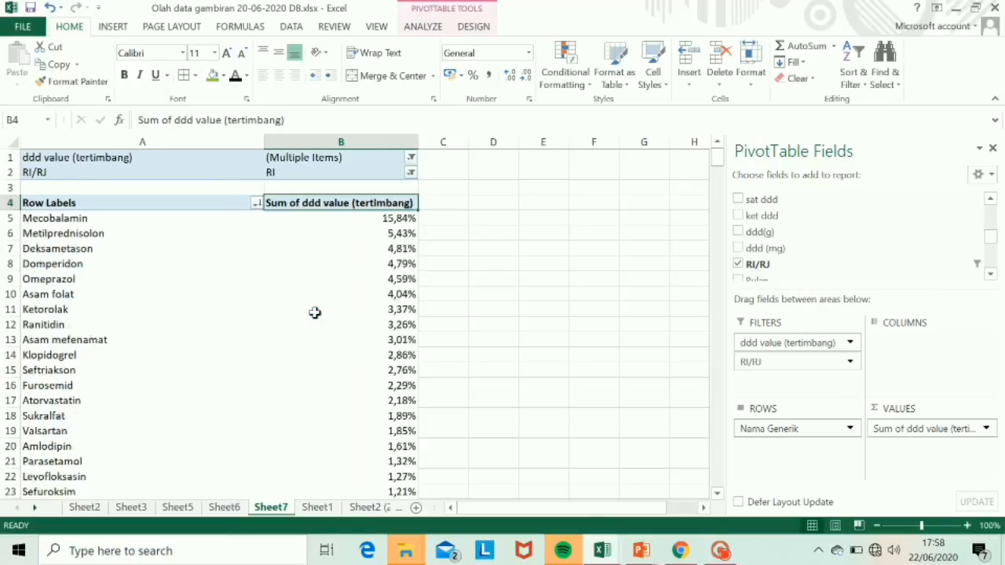
left_click(148, 218)
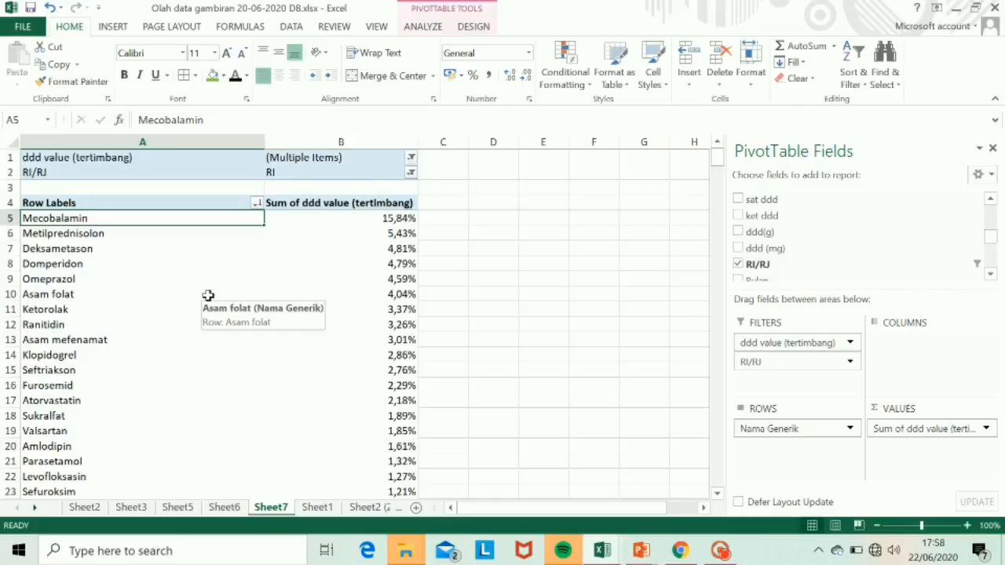
Switch the RI/RJ filter to RJ to compare the ranking, and set it back to RI
left_click(410, 172)
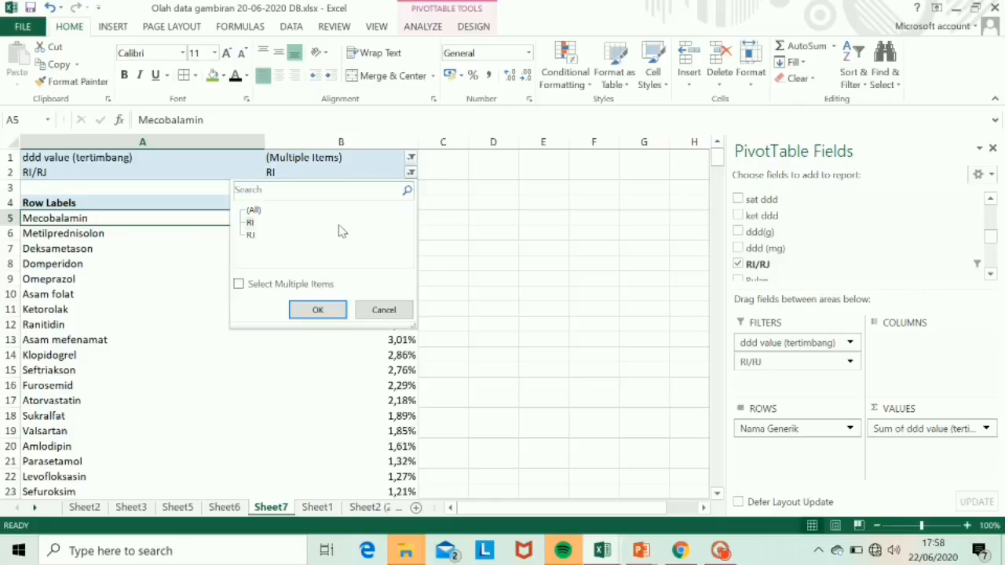
left_click(251, 238)
left_click(317, 309)
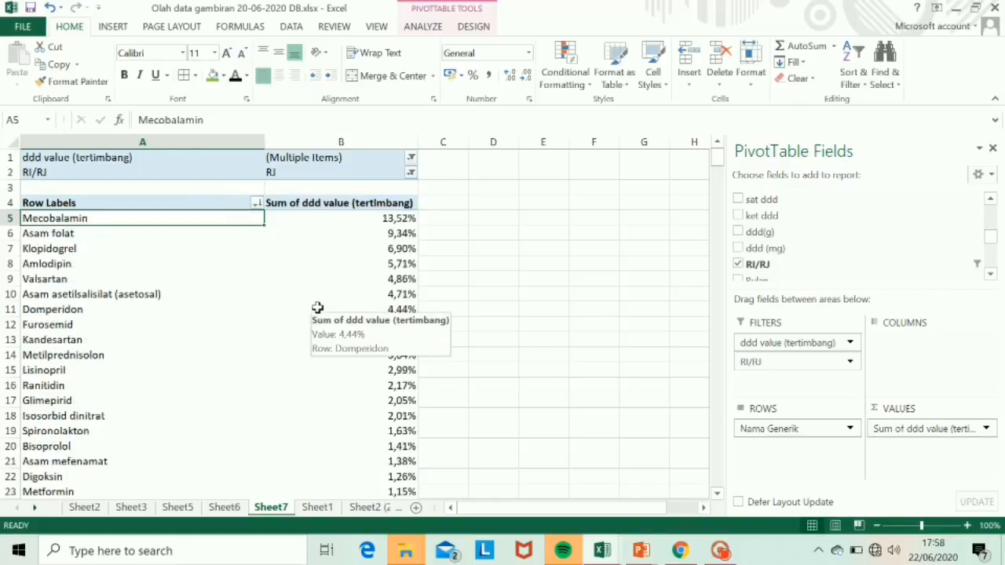
left_click(411, 172)
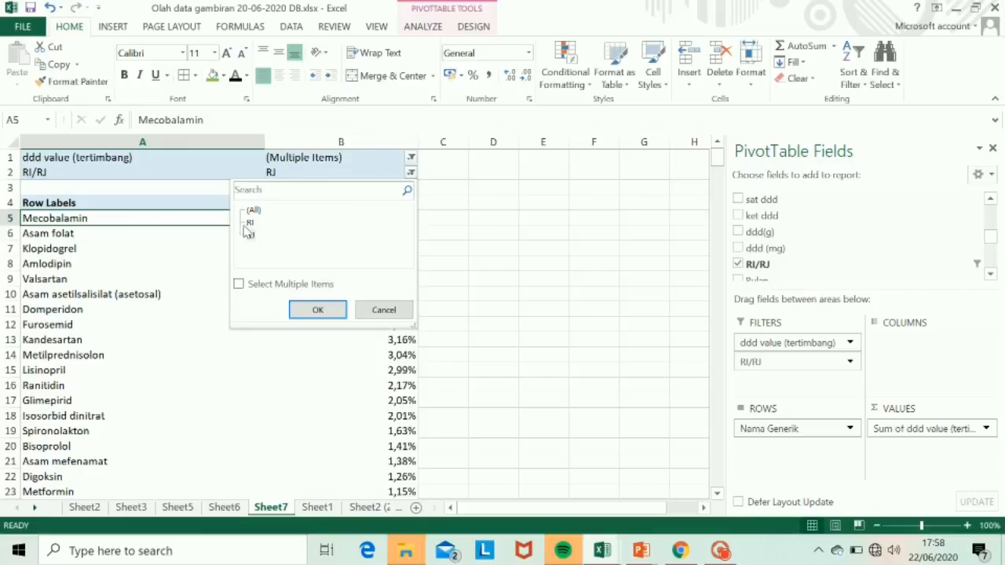
left_click(251, 223)
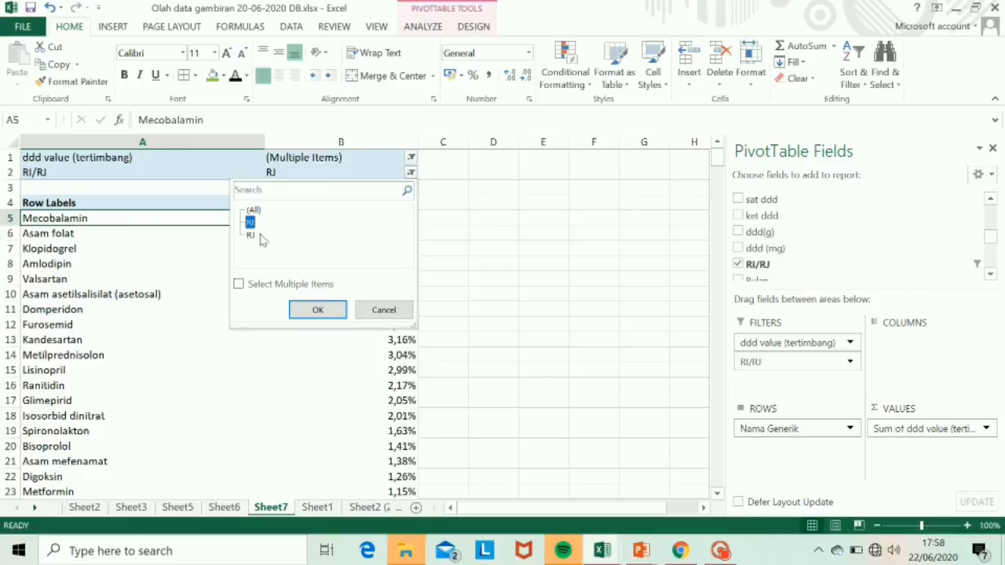
left_click(317, 309)
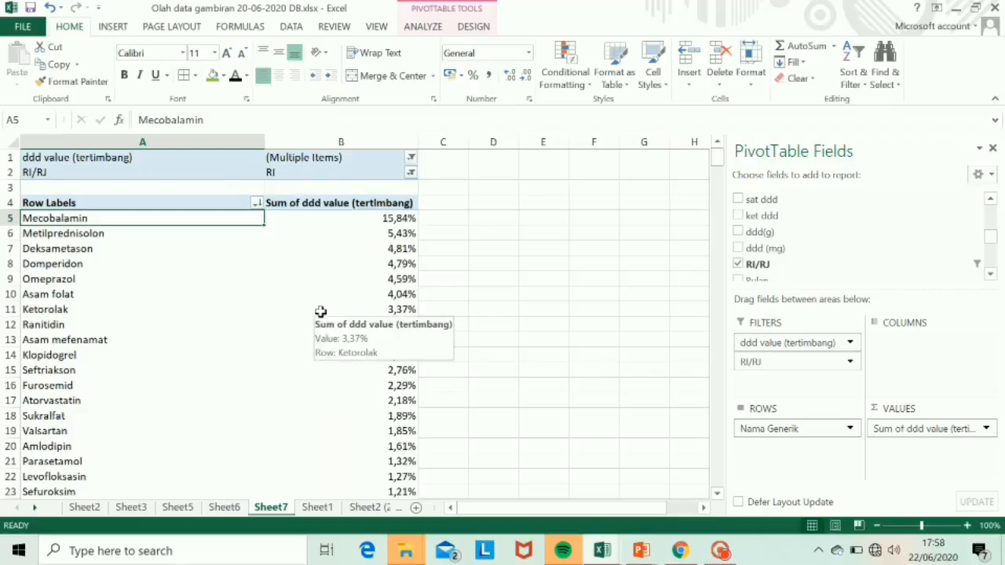
Copy the header row and the 20 highest-ranked RI generic names with their percentages (A4:B24) to cell F4
left_click(190, 202)
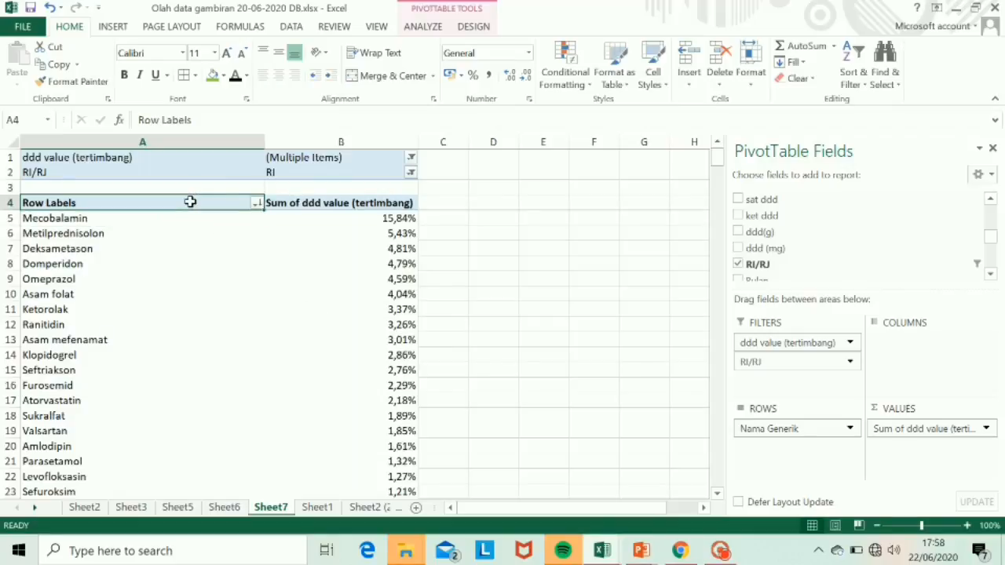
key("shift+Down")
key("shift+Down")
key("shift+Down")
key("shift+Down")
key("shift+Down")
key("shift+Down")
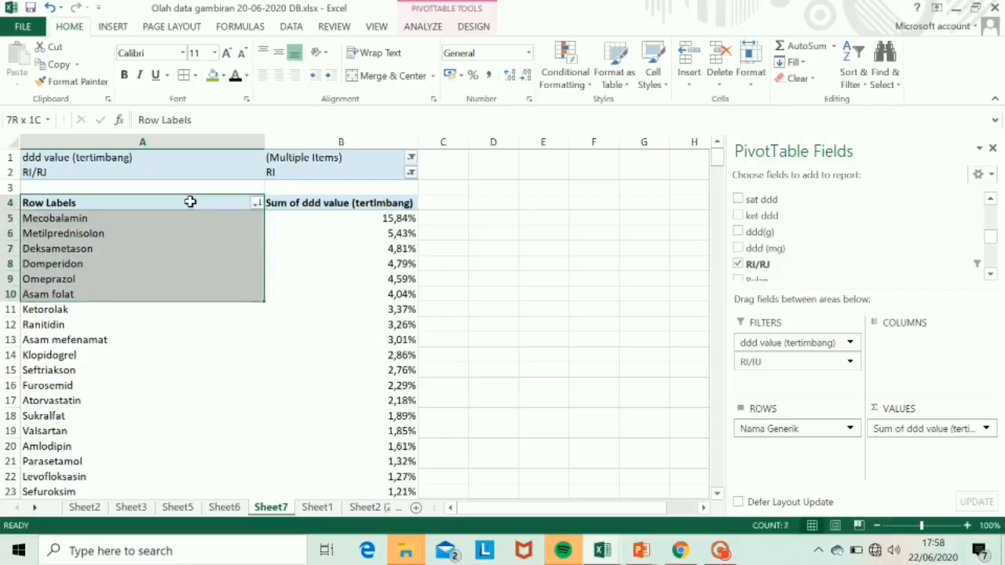
key("shift+Down")
key("shift+Down")
key("shift+Down")
key("shift+Down")
key("shift+Down")
key("shift+Down")
key("shift+Down")
key("shift+Down")
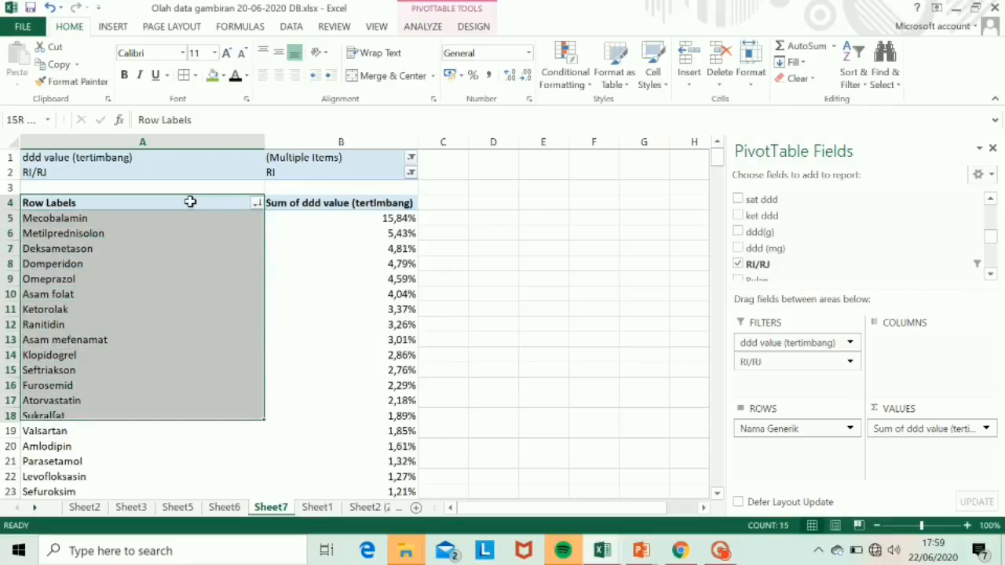
key("shift+Down")
key("shift+Down")
key("shift+Down")
key("shift+Down")
key("shift+Down")
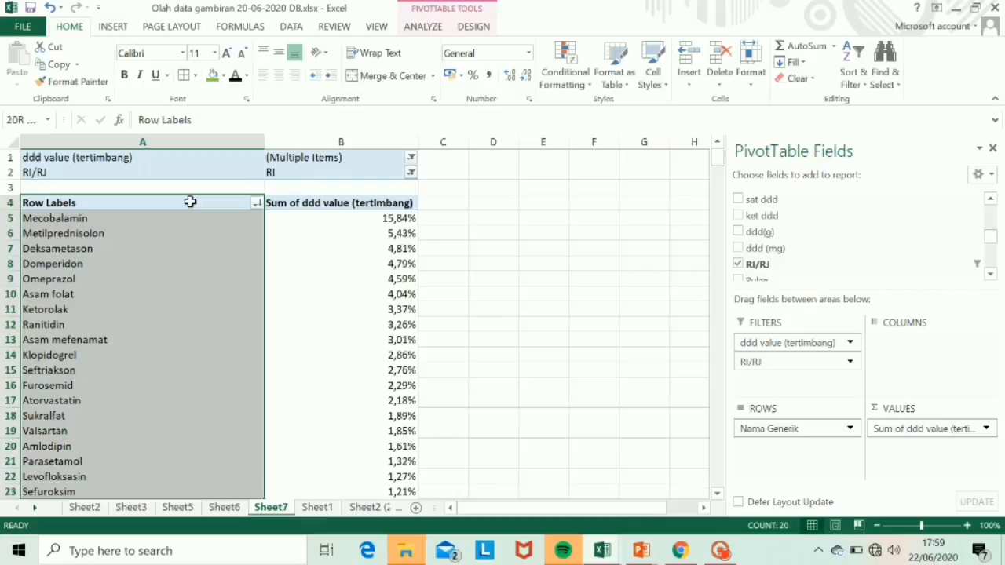
key("shift+Down")
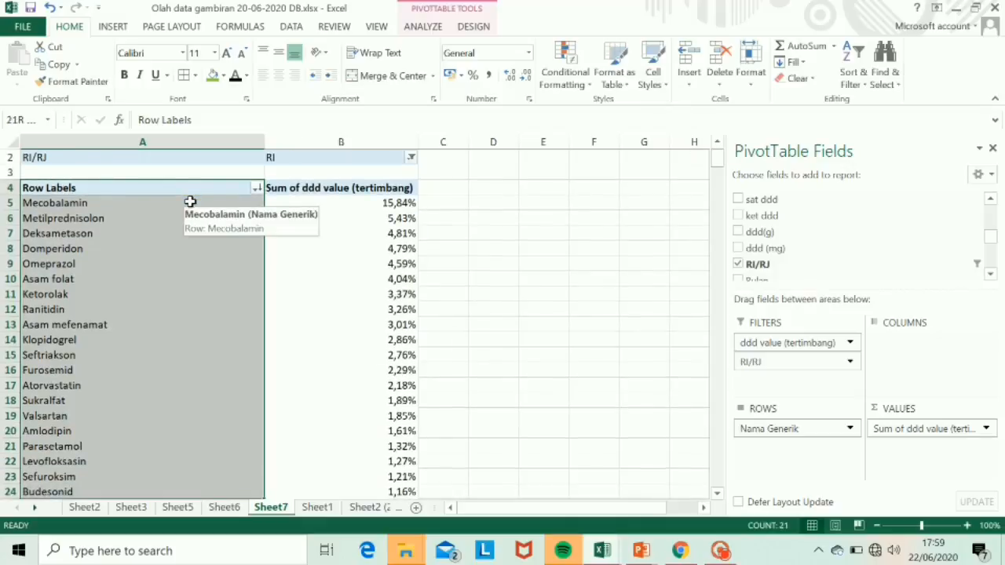
key("shift+Right")
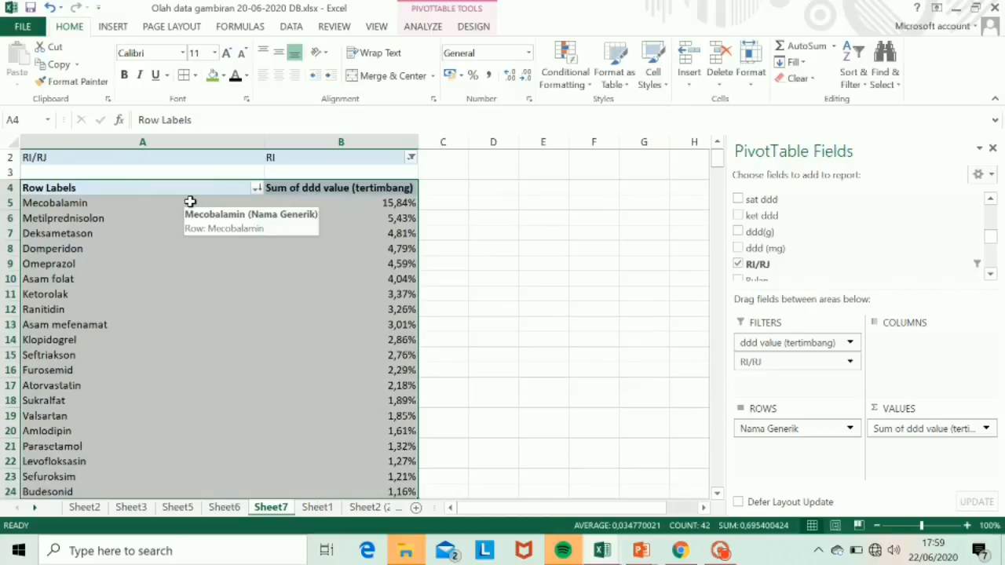
key("ctrl+c")
key("Right")
key("Right")
key("Right")
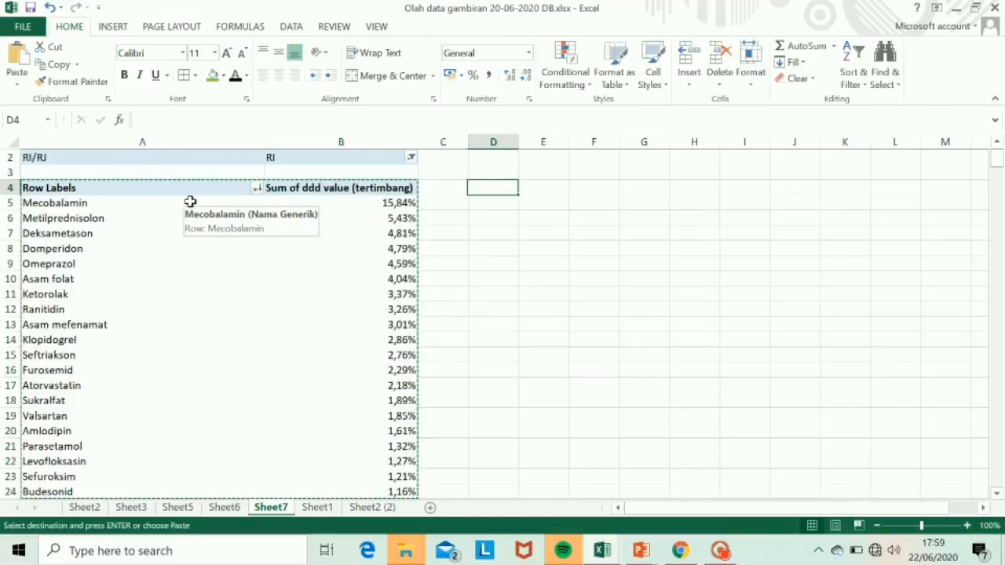
key("Right")
key("Right")
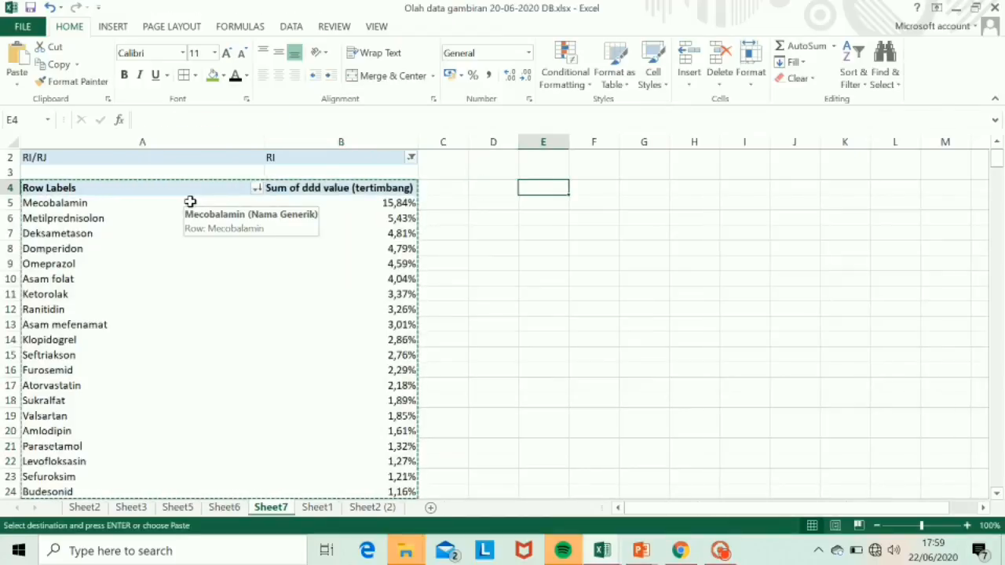
key("ctrl+v")
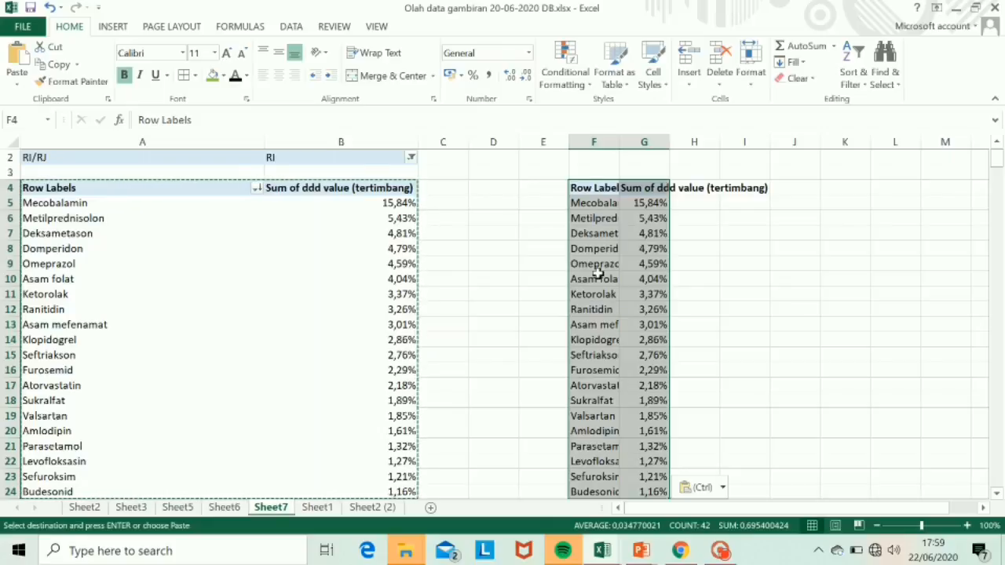
Insert a clustered column chart of the copied RI ranking and enlarge it so the drug names have more room
left_click(113, 27)
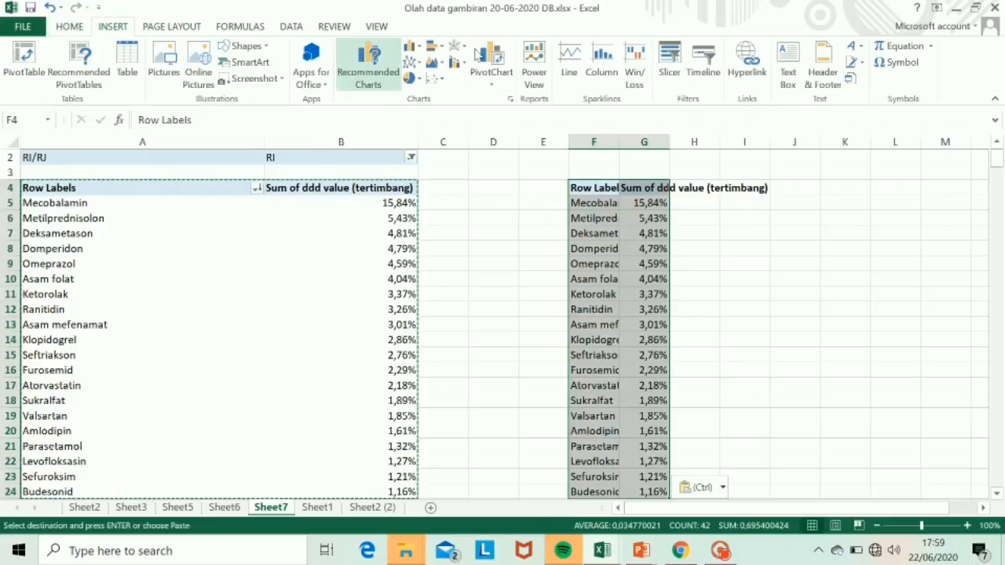
left_click(375, 79)
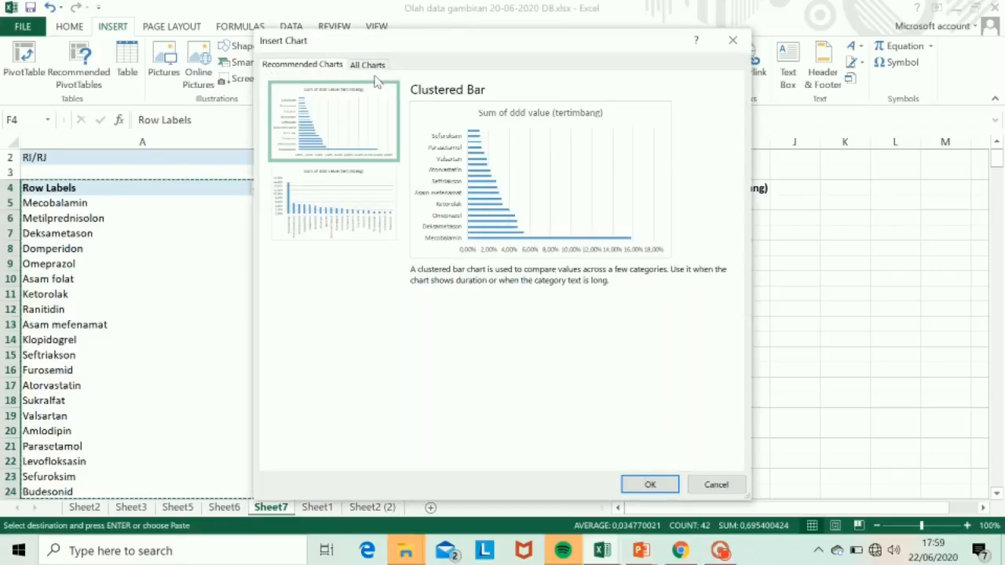
left_click(352, 210)
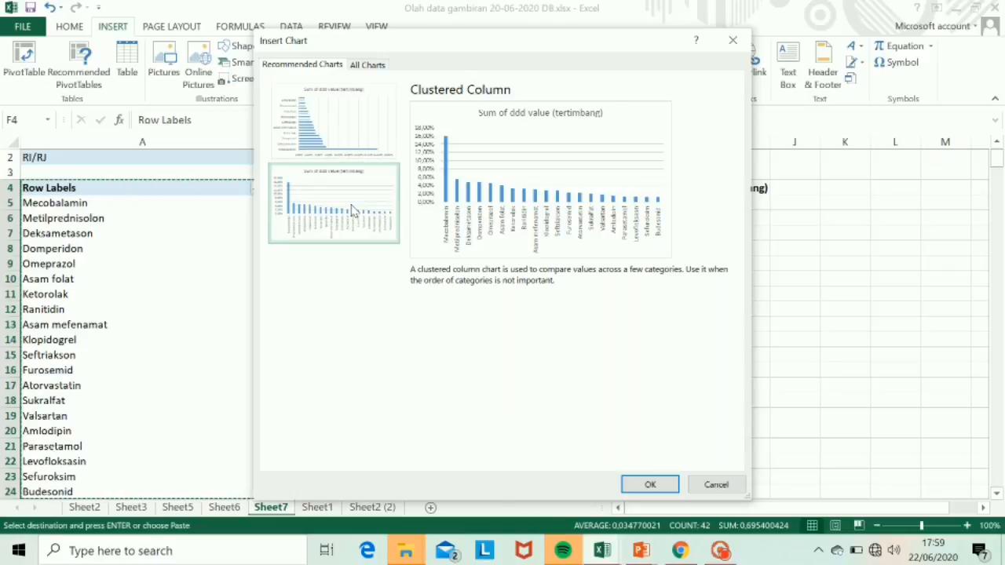
left_click(647, 485)
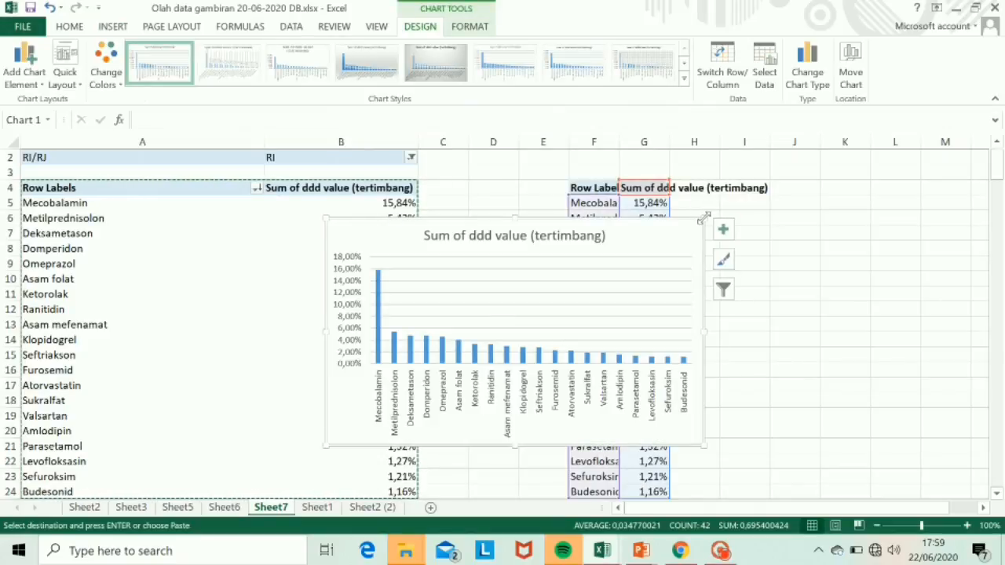
left_click_drag(702, 220, 872, 168)
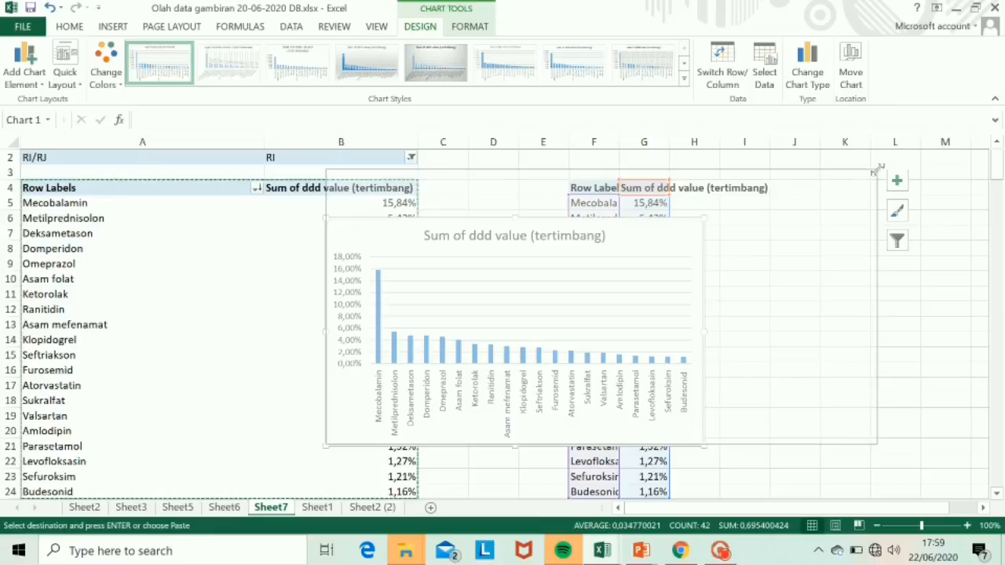
Add data labels to the chart's columns and move the chart clear of the PivotTable, starting around column E
left_click(383, 313)
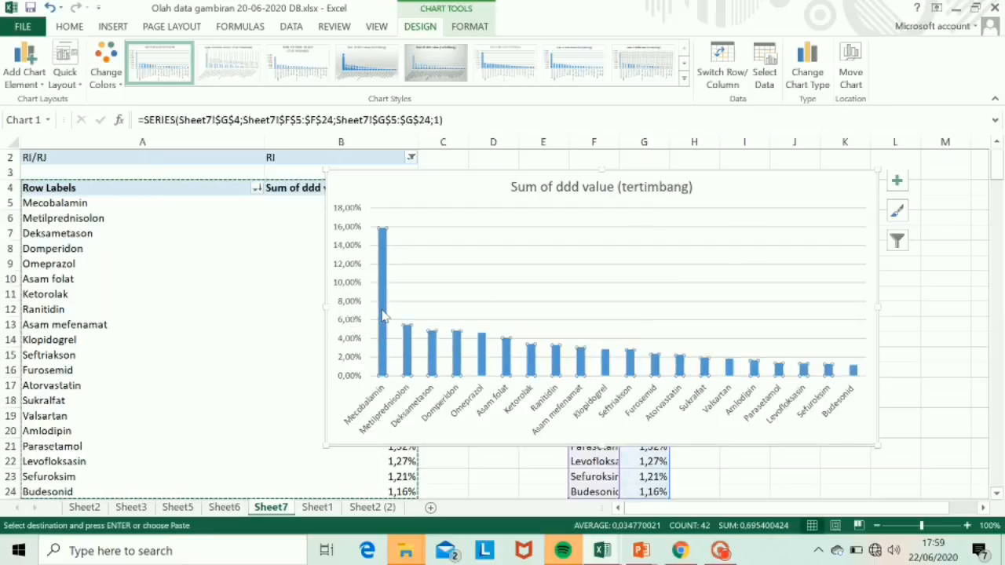
mouse_move(384, 299)
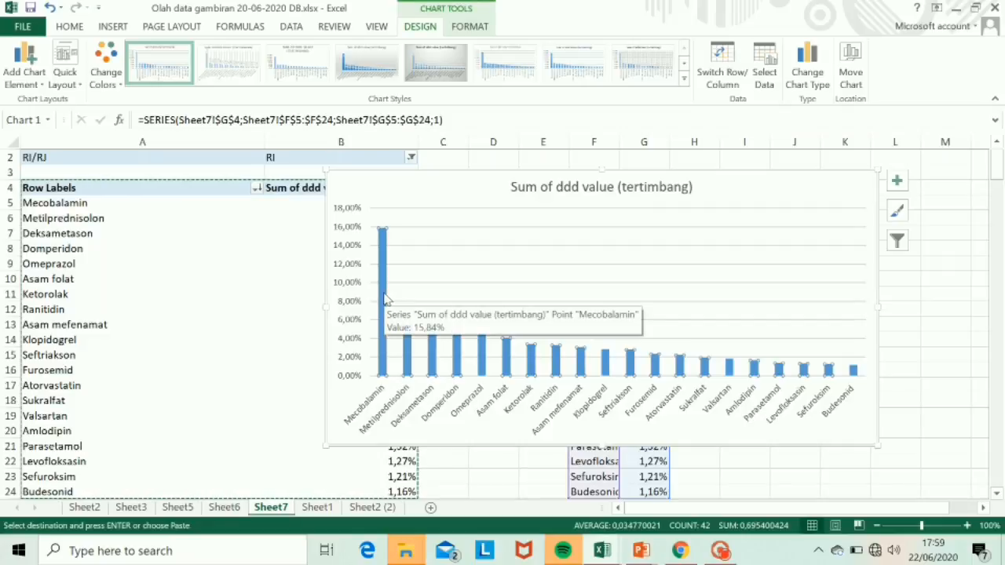
right_click(384, 297)
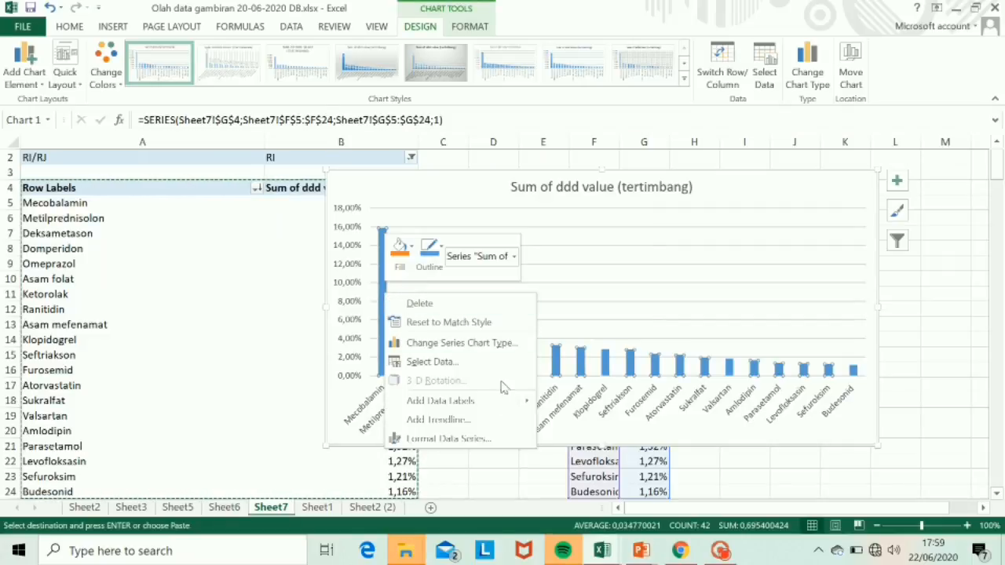
mouse_move(517, 403)
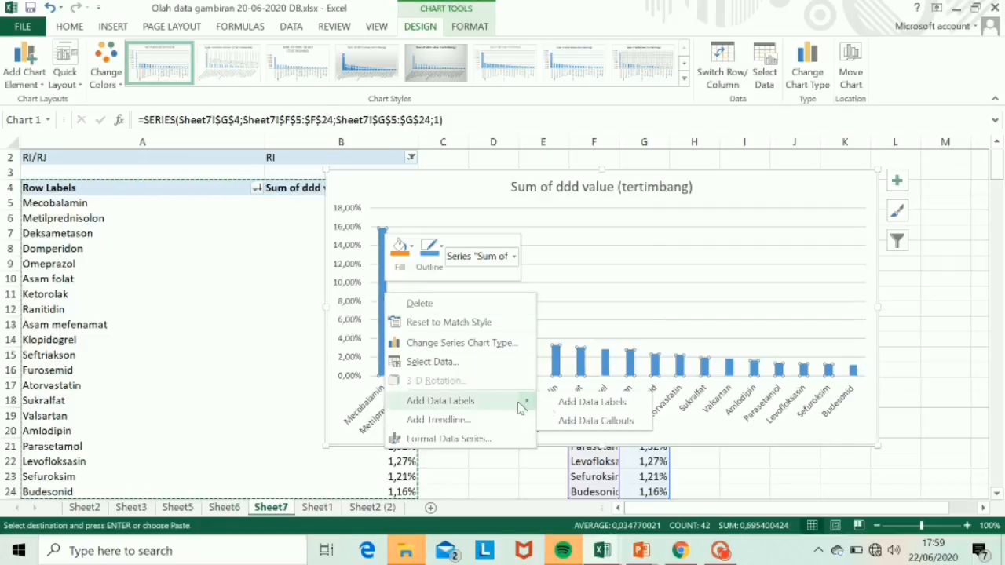
left_click(572, 406)
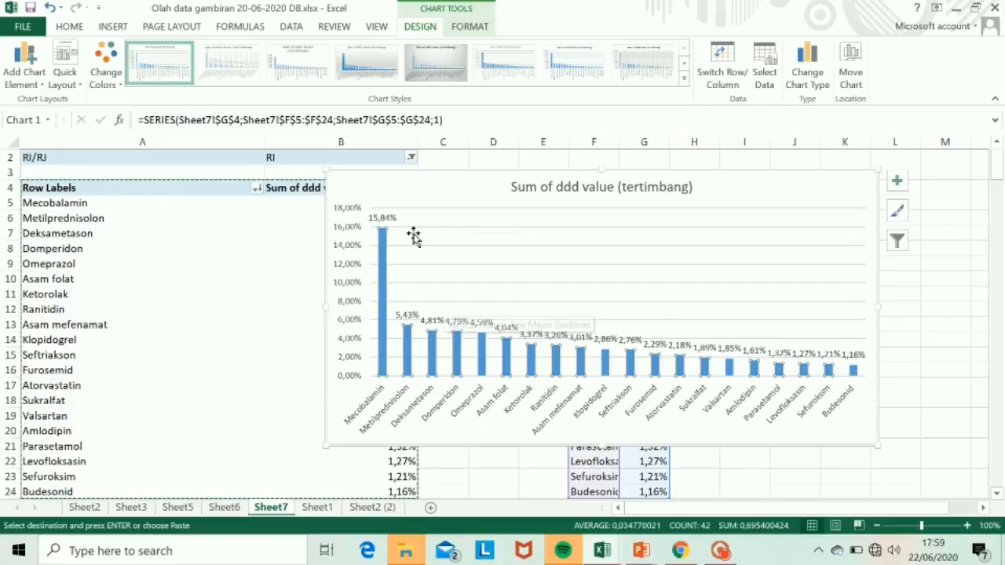
left_click(407, 183)
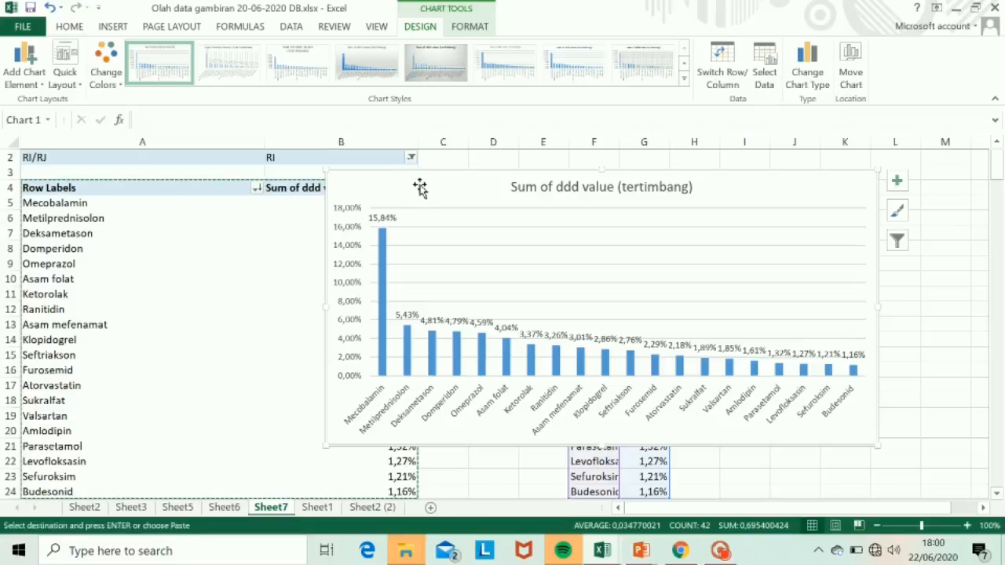
left_click_drag(420, 189, 617, 184)
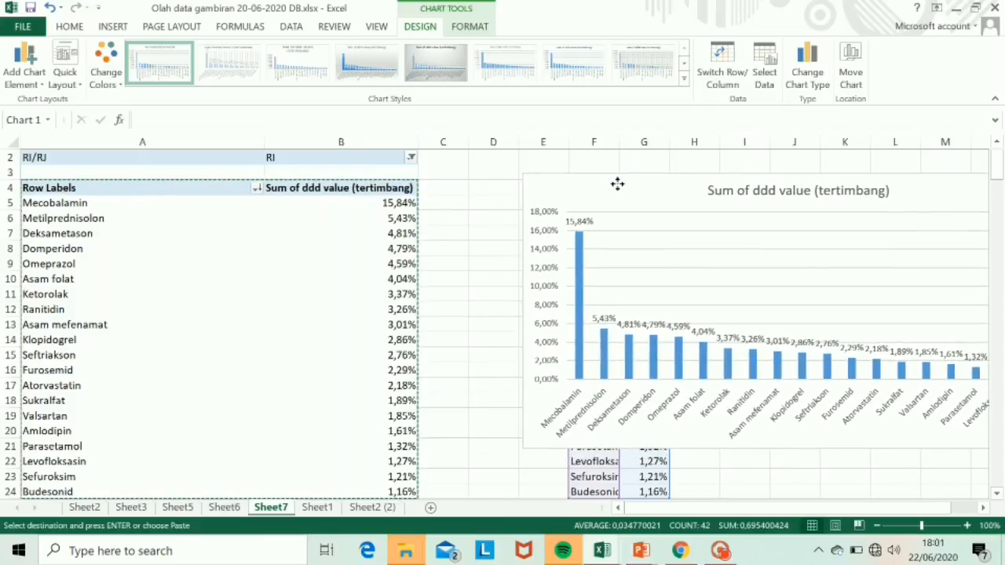
Filter the PivotTable to RJ and select its header row and highest-ranked generic names with their percentages, starting at A4
left_click(437, 246)
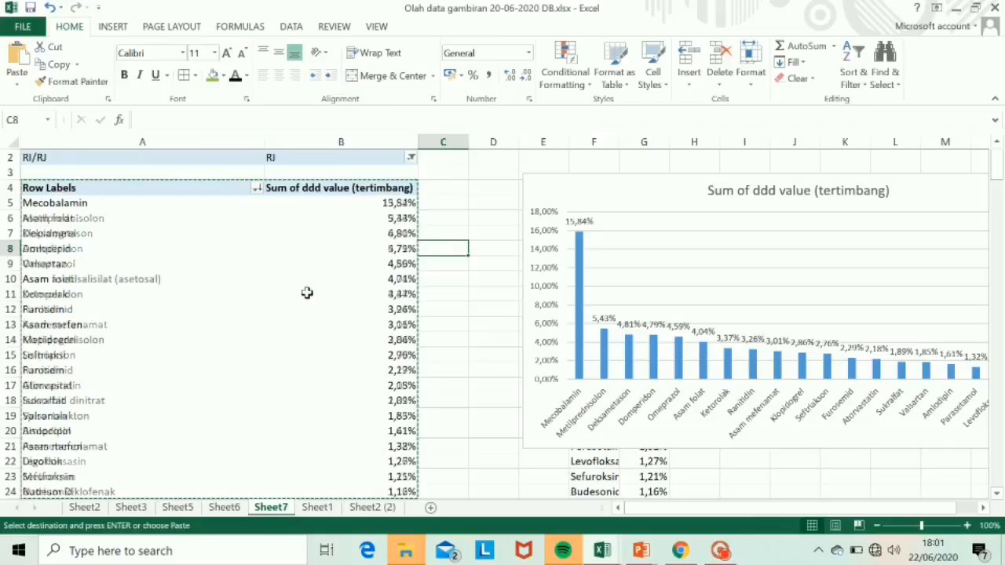
left_click(135, 188)
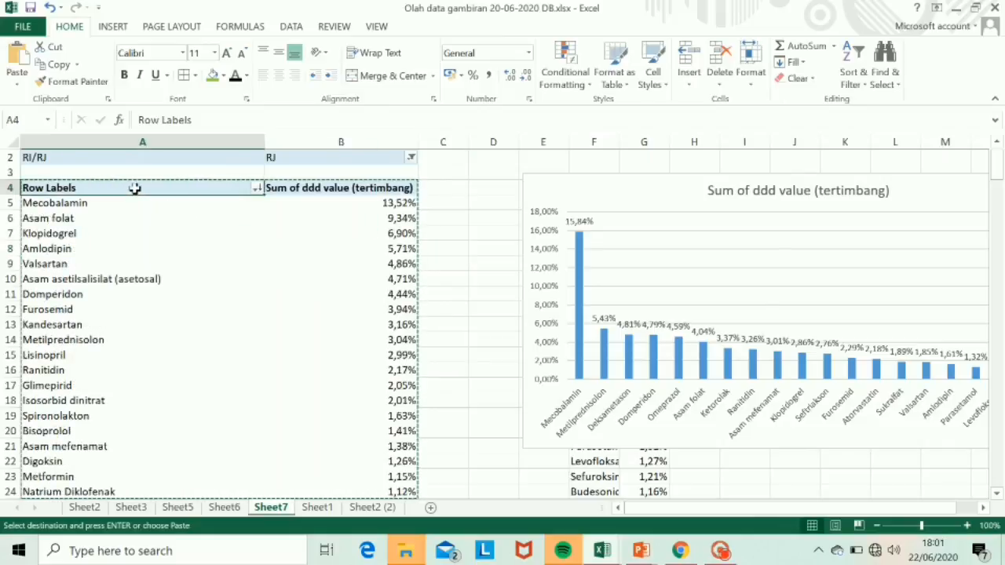
key("shift+Right")
key("shift+Down")
key("shift+Down")
key("shift+Down")
key("shift+Down")
key("shift+Down")
key("shift+Down")
key("shift+Down")
key("shift+Down")
key("shift+Down")
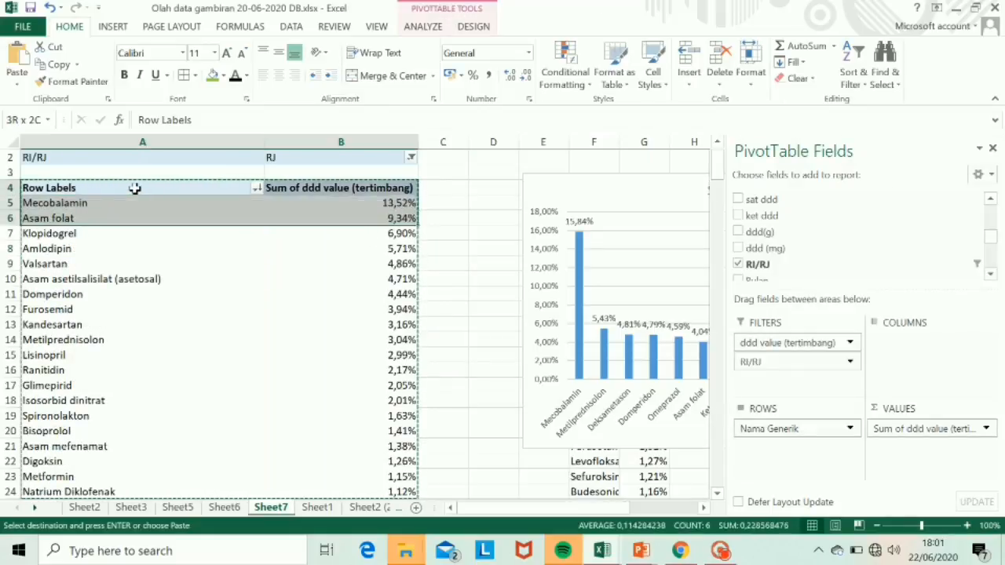
Select the pivot table's header and top 20 drug rows, A4:B24, as the range to copy
key("shift+Down")
key("shift+Down")
key("shift+Down")
key("shift+Down")
key("shift+Down")
key("shift+Down")
key("shift+Down")
key("shift+Down")
key("shift+Down")
key("shift+Down")
key("shift+Down")
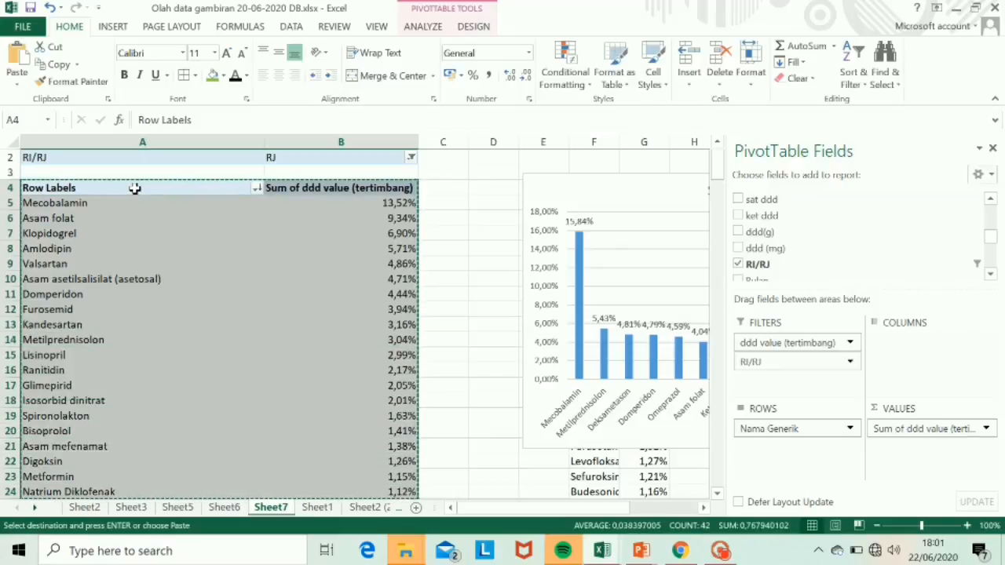
Paste the copied top 20 drug table at cell R4, beyond the existing chart
left_click(493, 193)
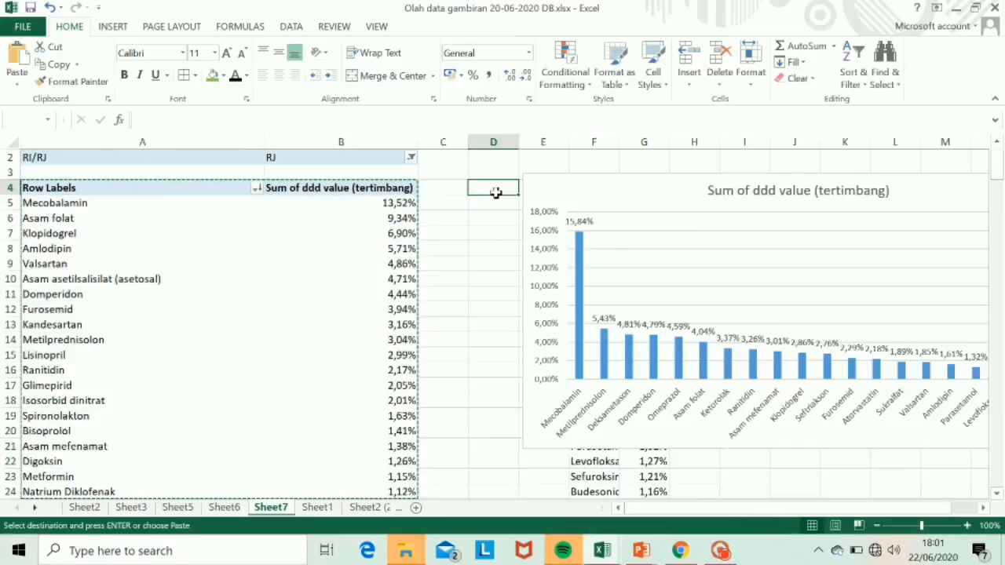
key("Right")
key("Right")
key("Right")
key("Right")
key("Right")
key("Right")
key("Right")
key("Right")
key("Right")
key("Right")
key("Right")
key("Right")
key("Right")
key("Right")
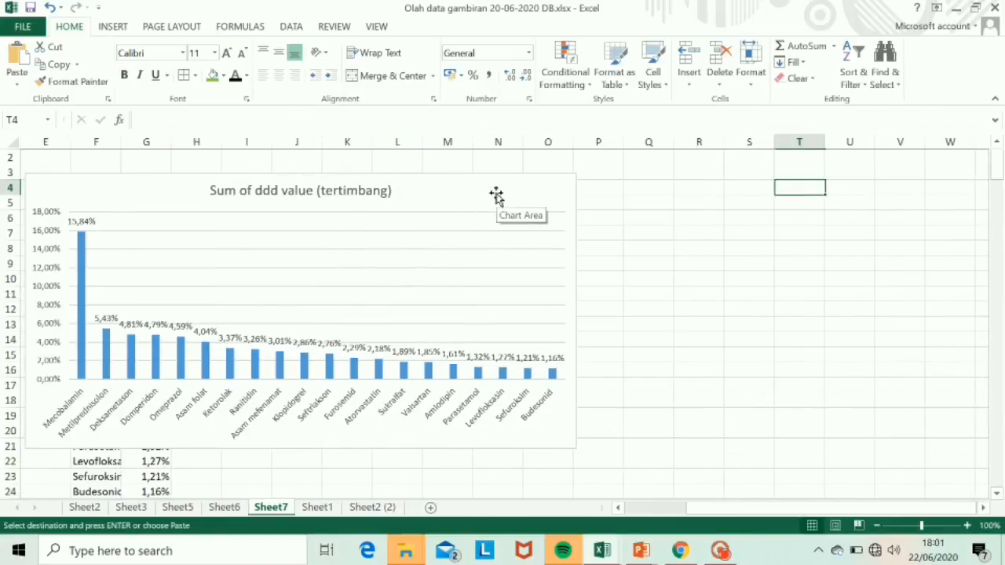
key("ctrl+v")
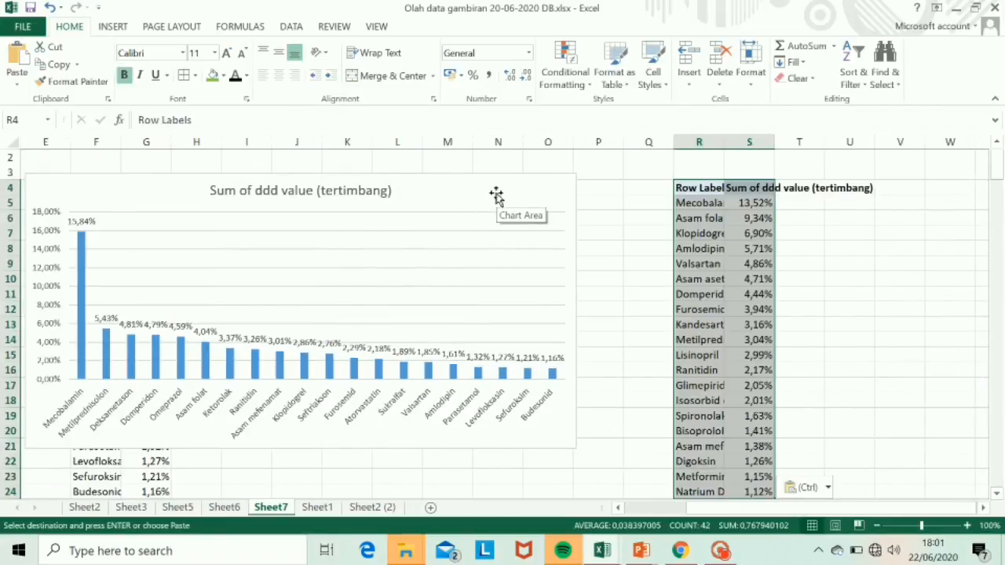
Insert a recommended Clustered Column chart from the pasted drug table
left_click(111, 28)
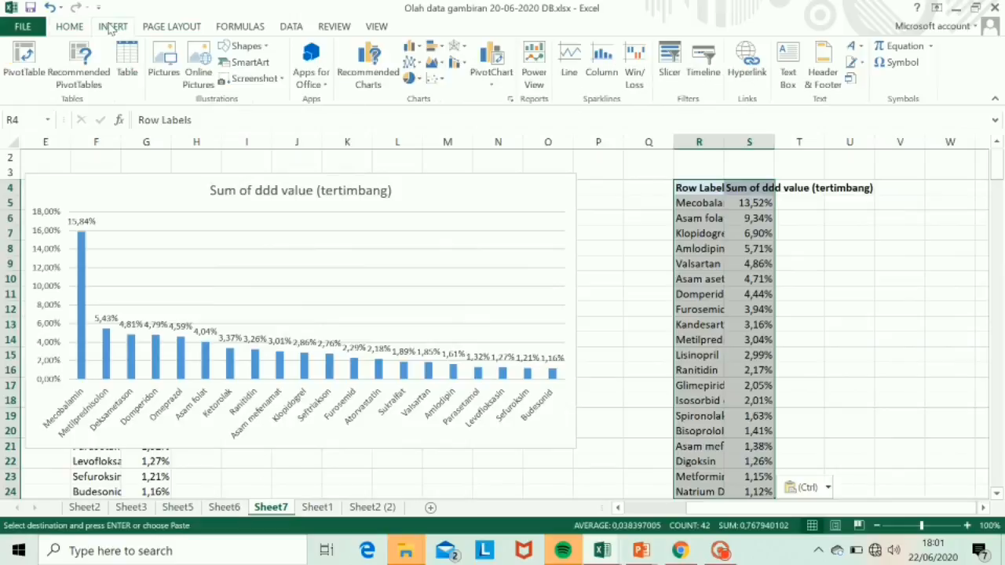
left_click(367, 77)
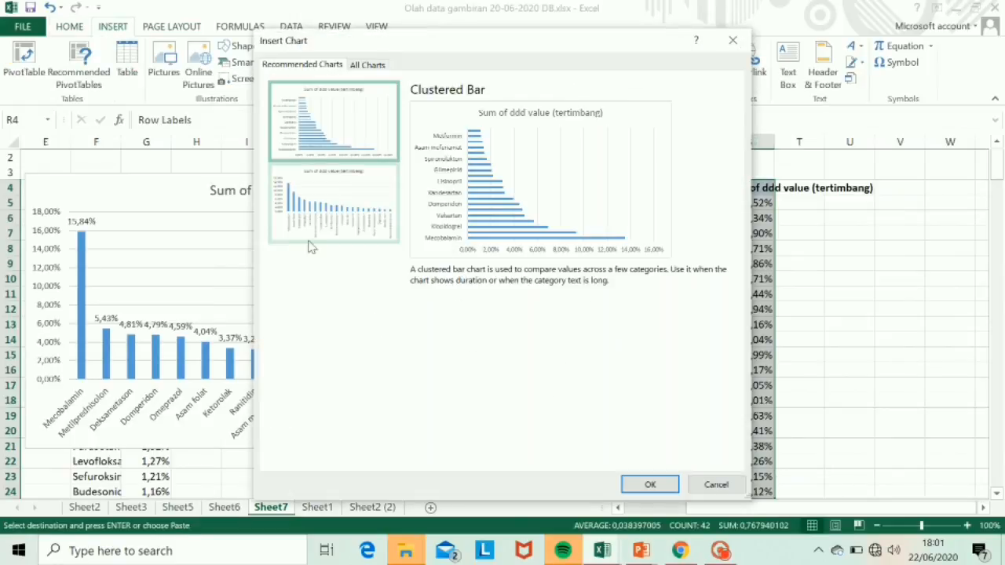
left_click(314, 232)
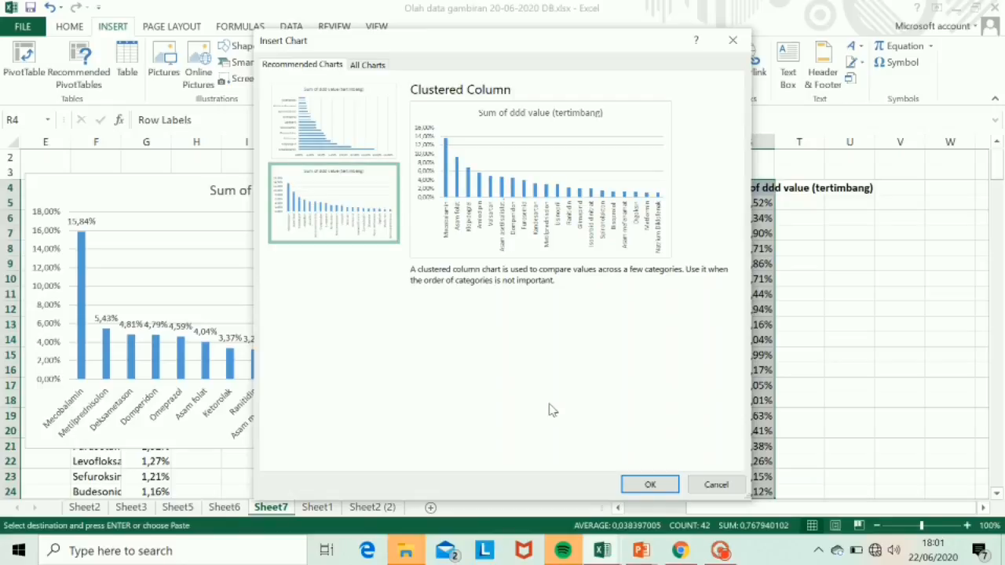
left_click(648, 487)
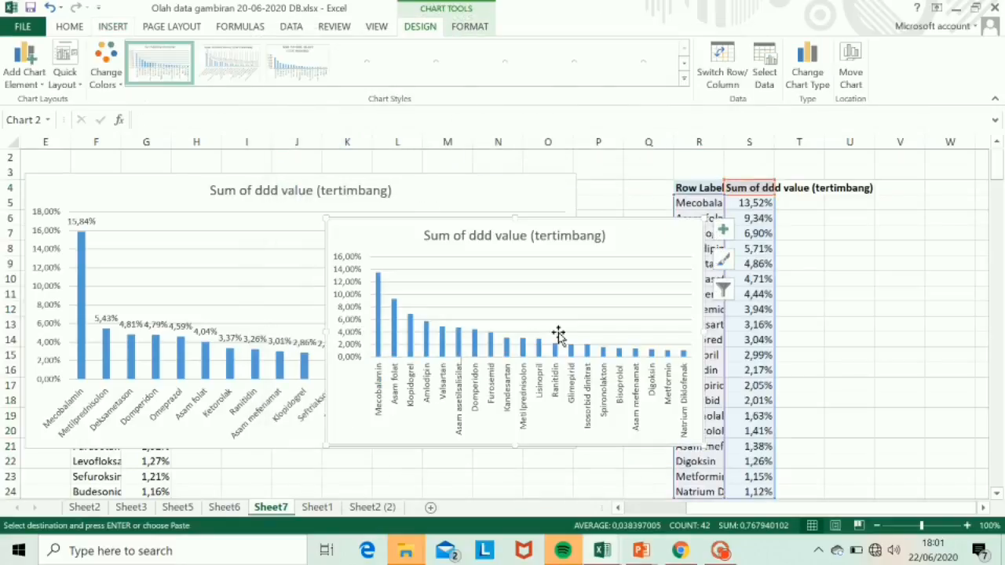
Move the new chart clear of the existing one, starting at column Q, and enlarge it to reach column Z and row 22
left_click_drag(635, 233, 935, 196)
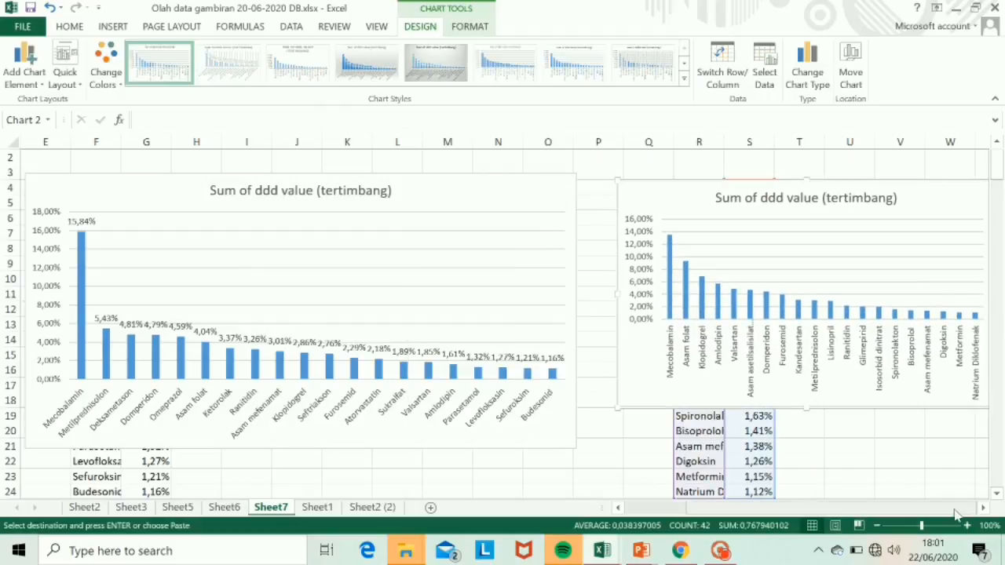
left_click(982, 508)
left_click(982, 508)
left_click(983, 508)
left_click(982, 508)
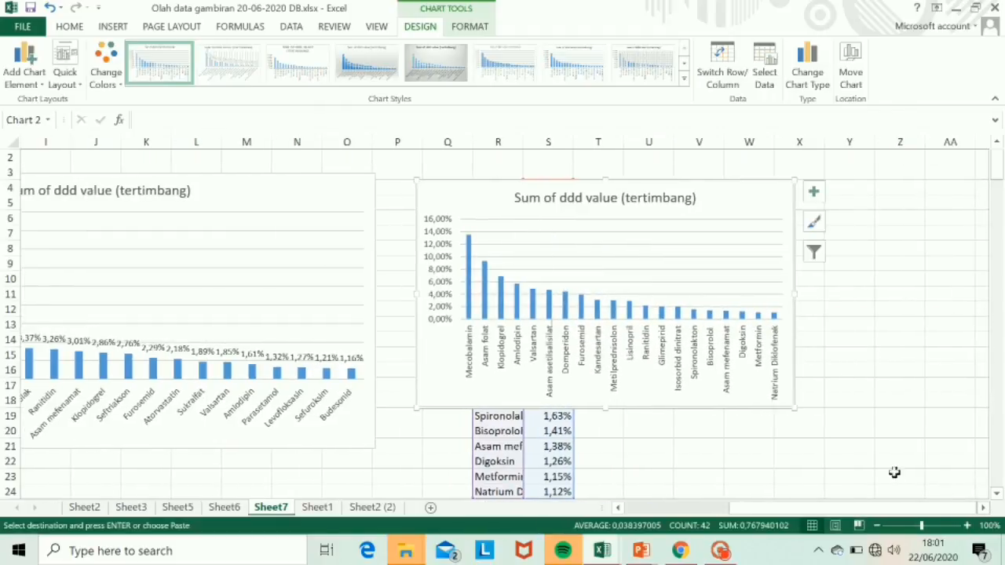
left_click(794, 411)
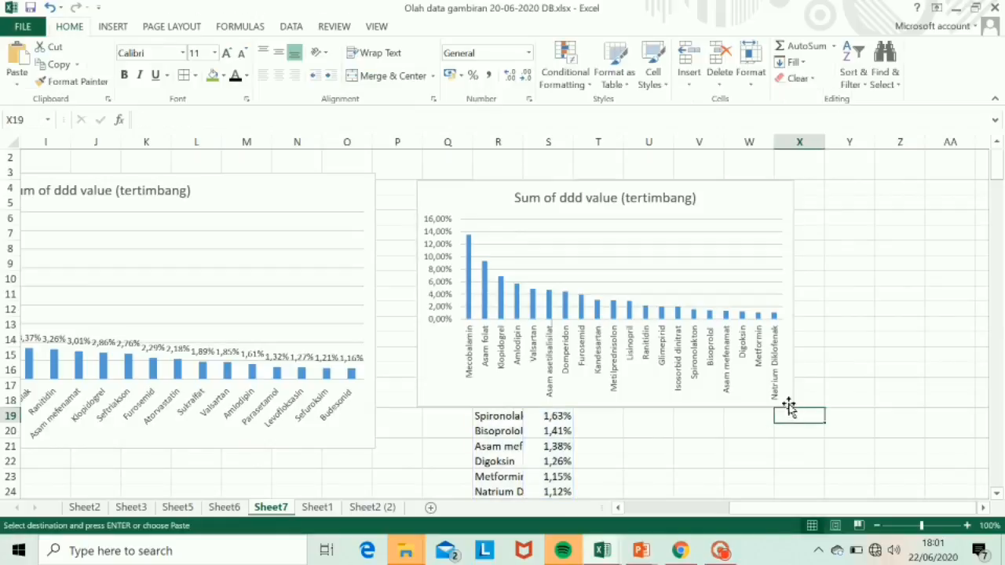
left_click(792, 408)
left_click_drag(793, 407, 932, 472)
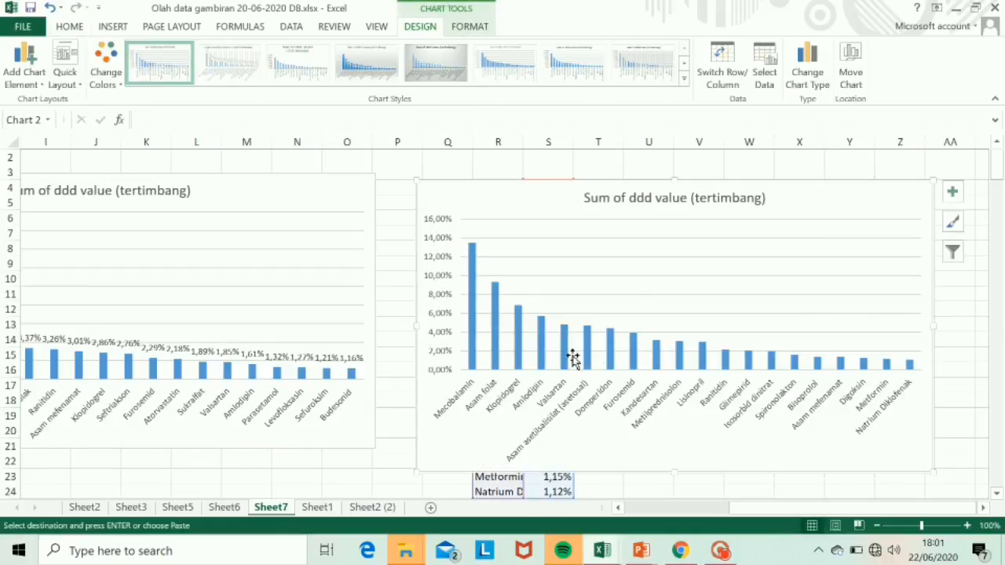
Add data labels to the columns of the new chart
left_click(471, 320)
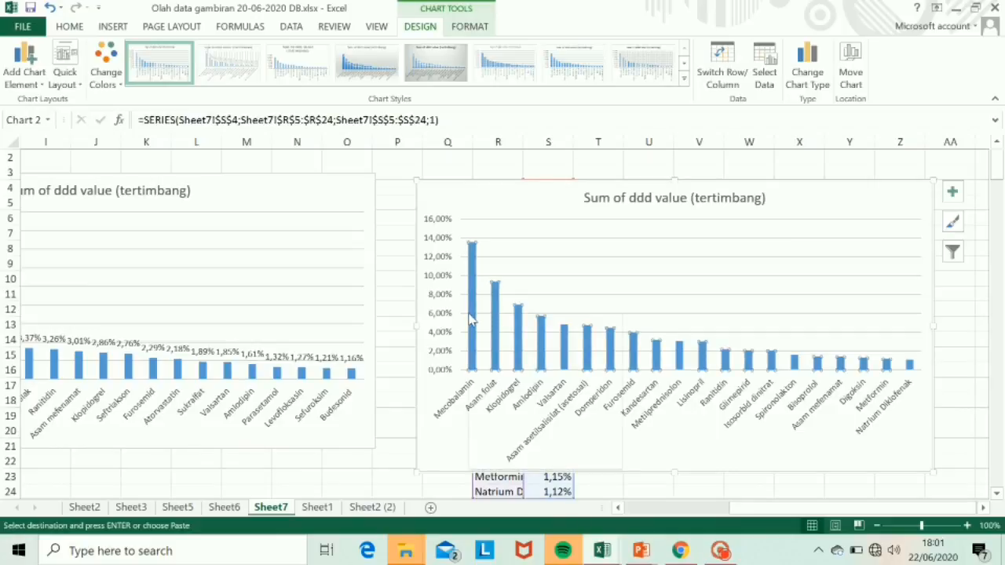
right_click(471, 315)
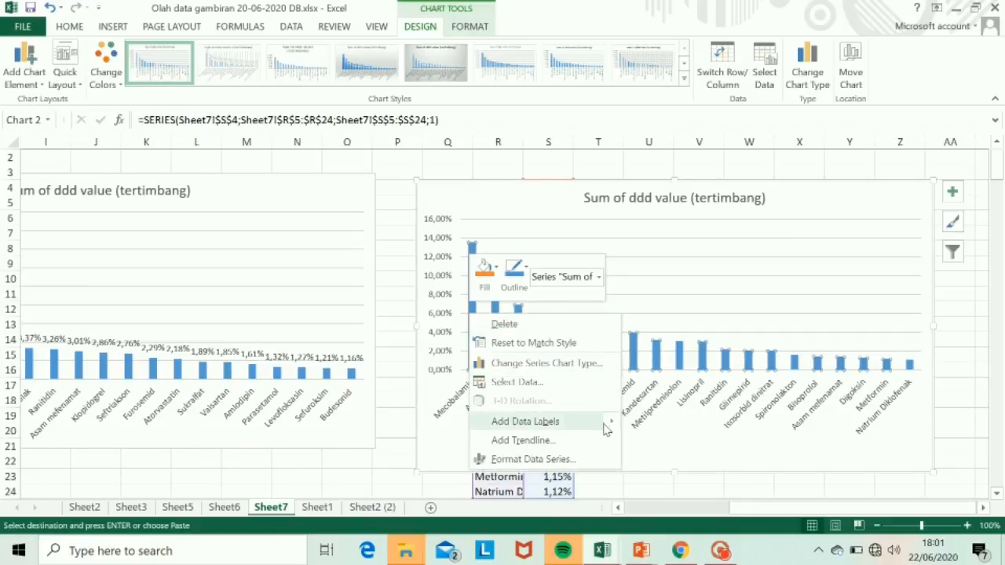
mouse_move(605, 421)
left_click(651, 424)
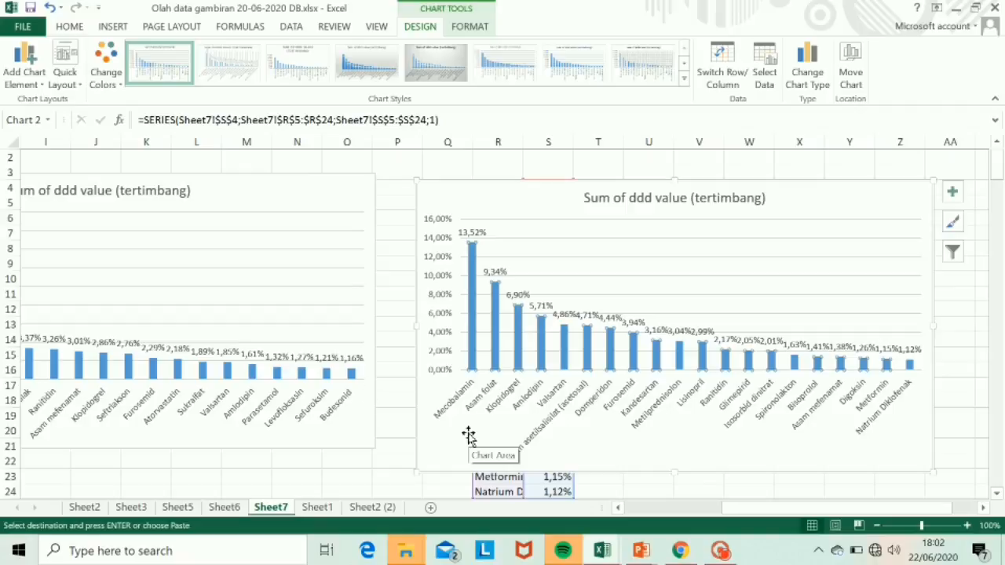
left_click(405, 412)
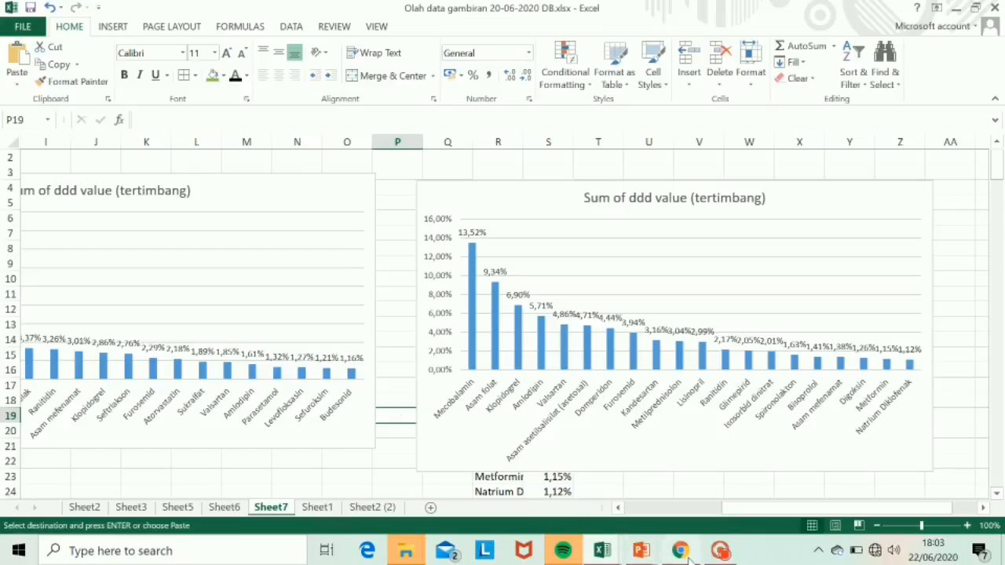
Switch to PPT WORKSHOP.pptx in PowerPoint and present the slide on making the top 20 Level 2 classes by weighted DDD value
left_click(720, 552)
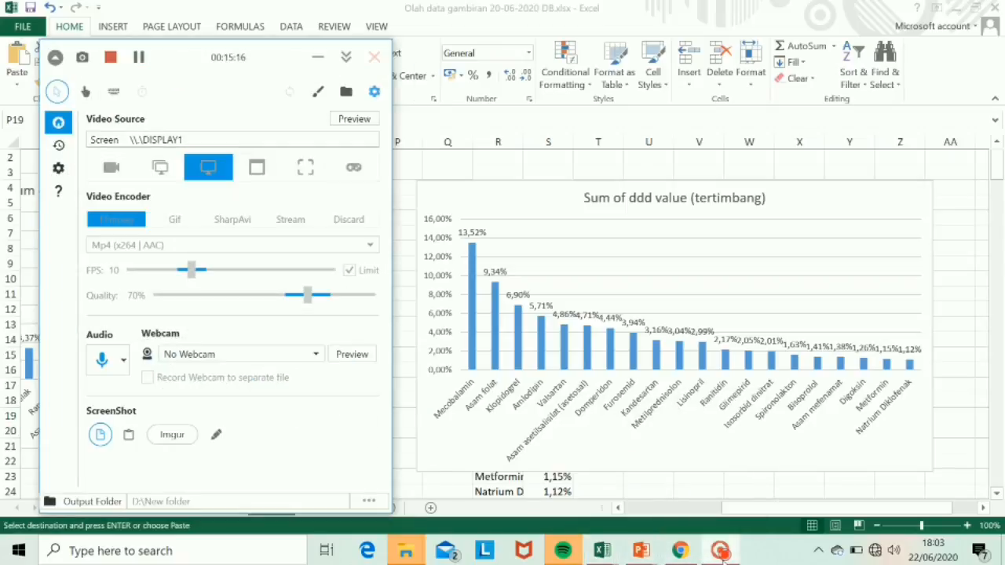
left_click(721, 551)
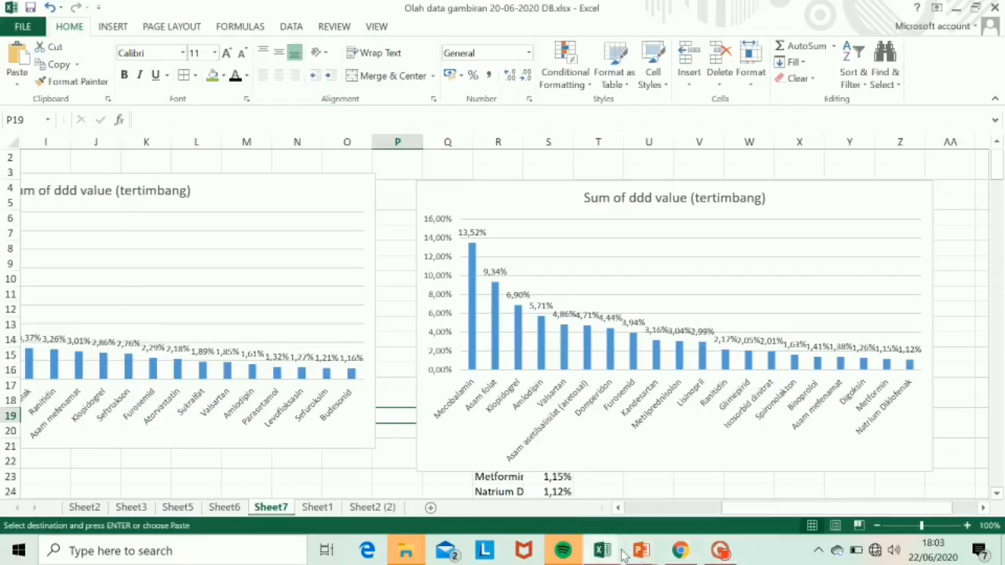
mouse_move(641, 552)
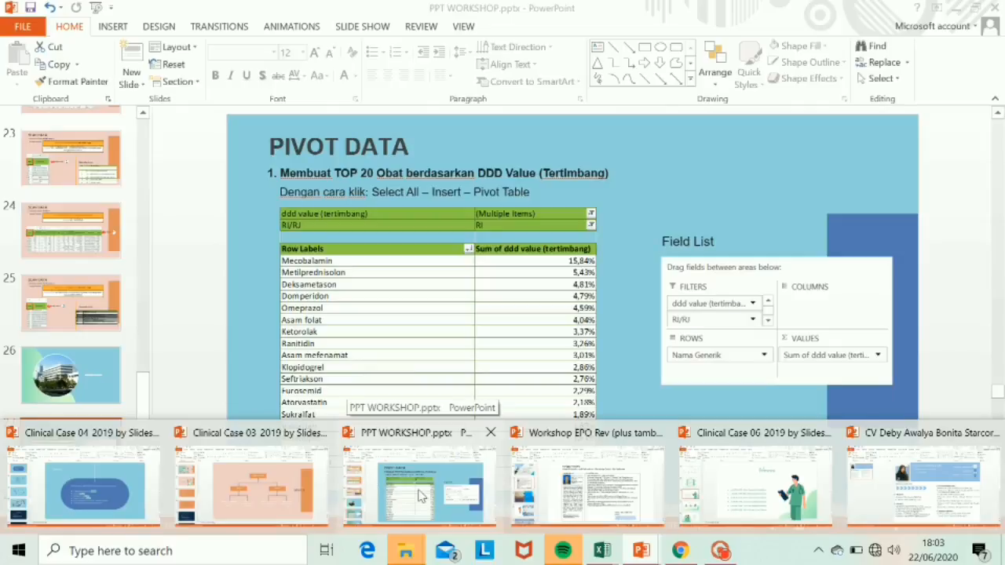
left_click(422, 493)
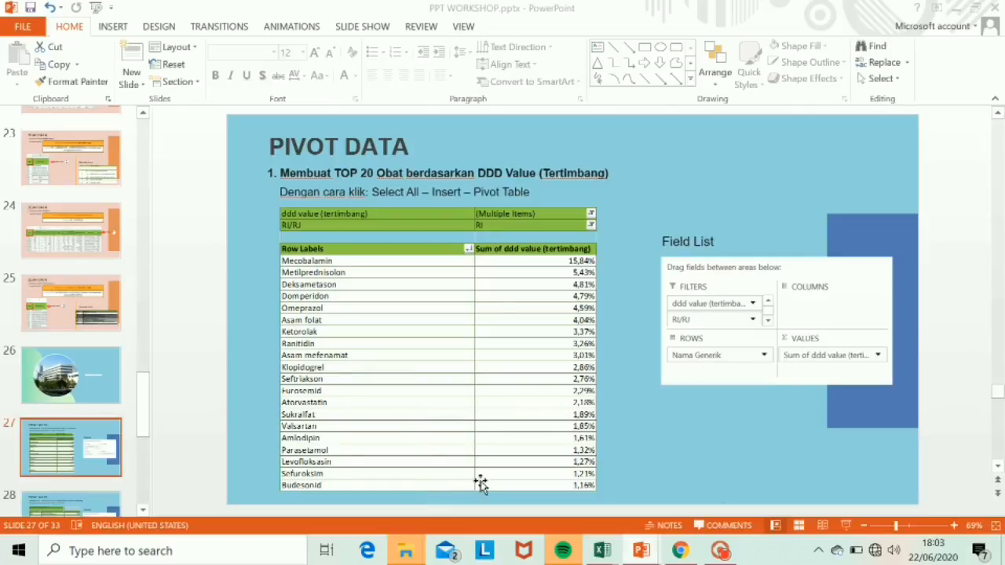
left_click(846, 525)
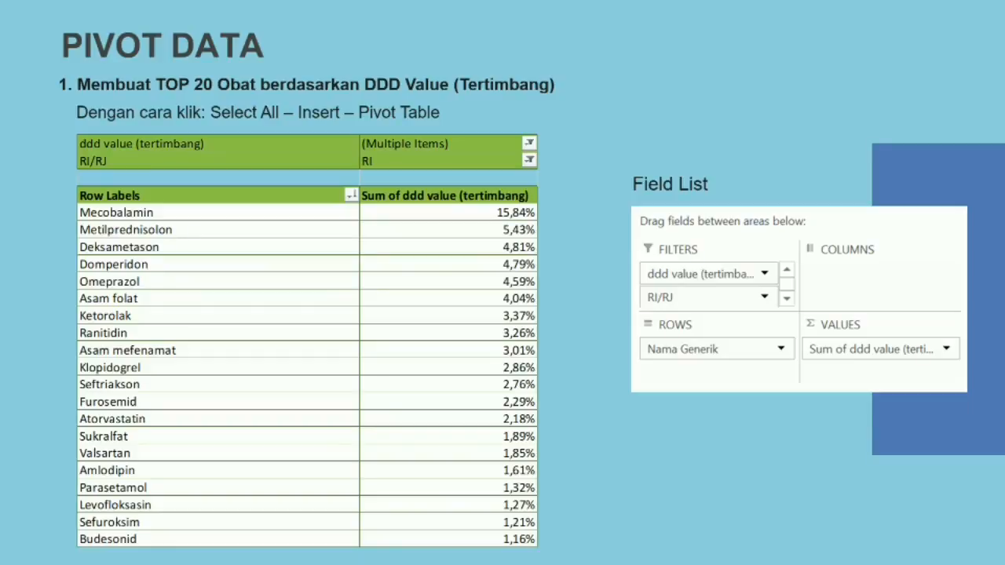
key("Right")
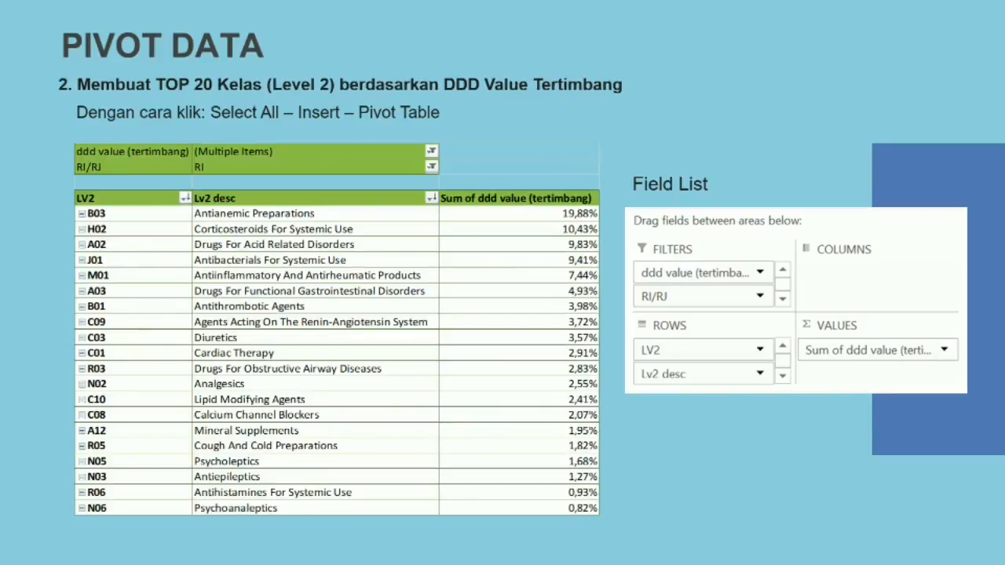
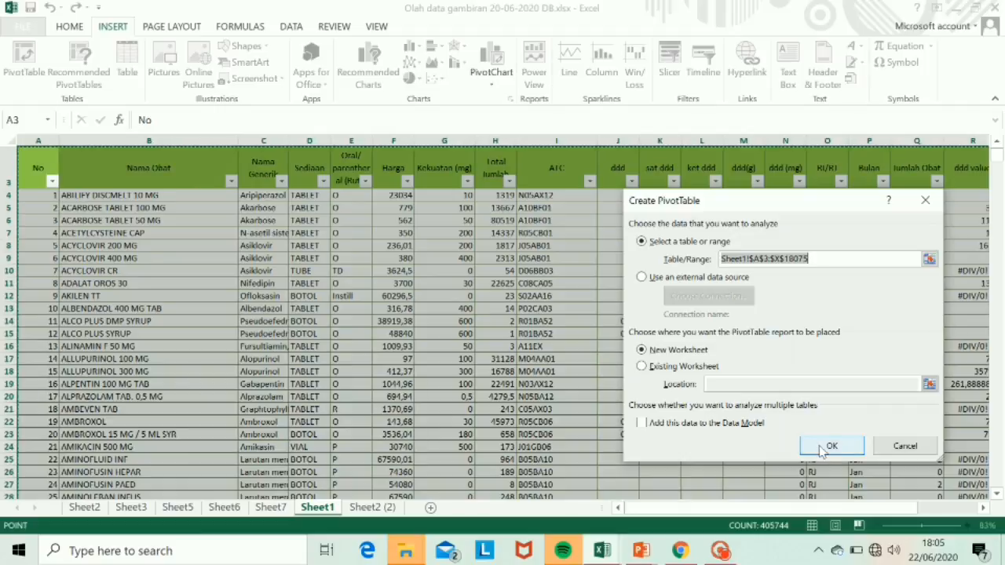
Create a PivotTable from Sheet1 range A3:X18075 on a new worksheet, with LV2 and Lv2 desc as row fields
left_click(831, 445)
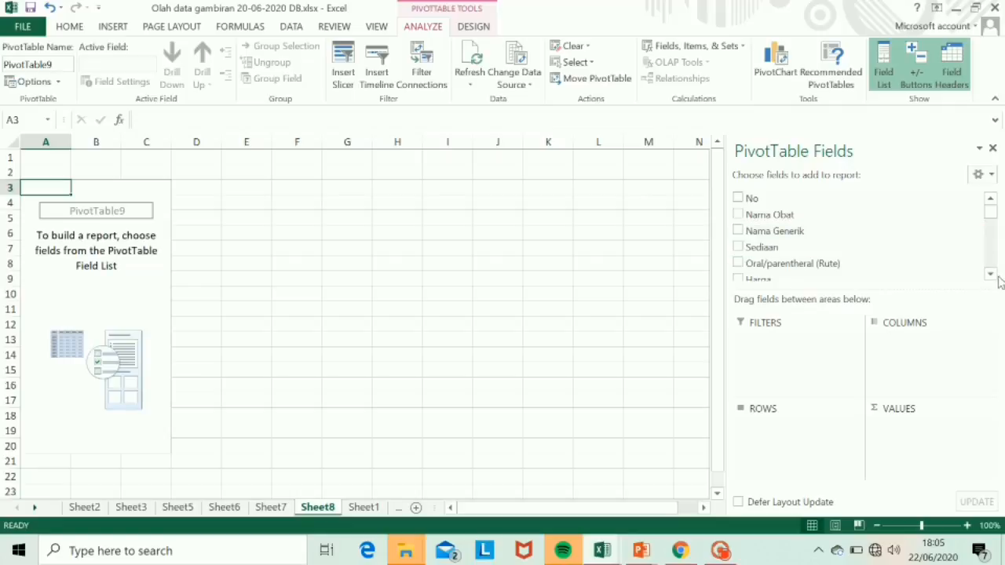
scroll(995, 277, "down", 7)
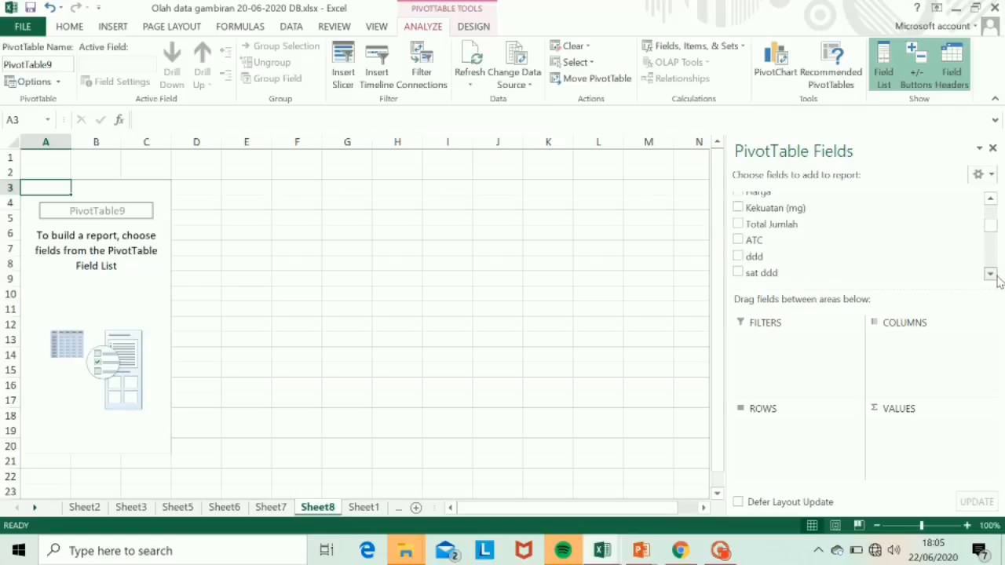
scroll(997, 281, "down", 6)
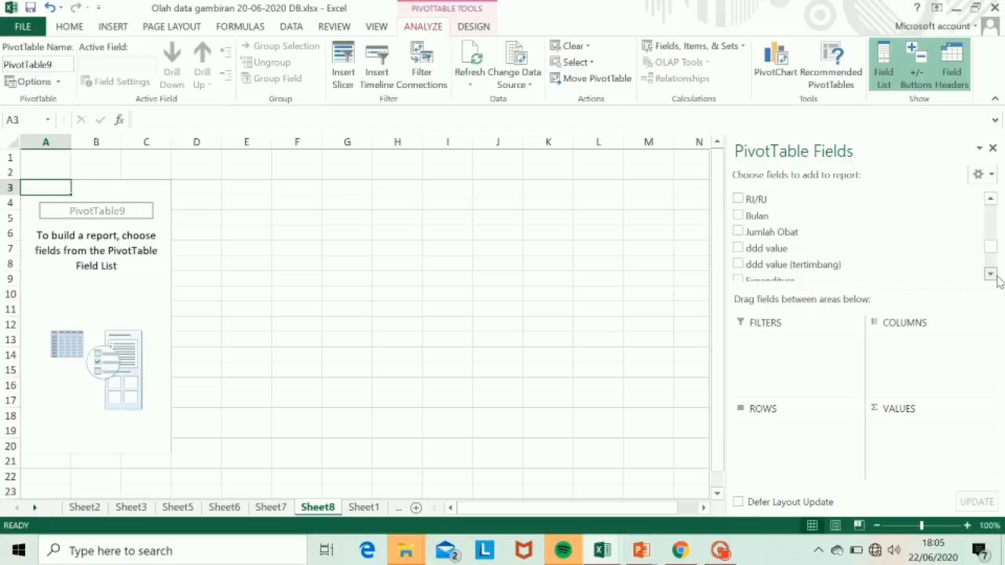
scroll(997, 281, "down", 3)
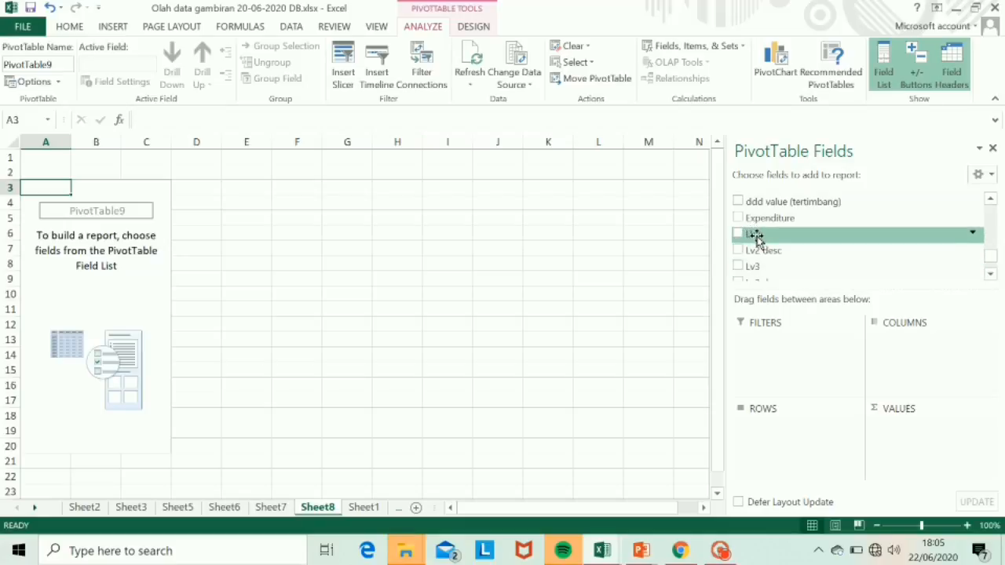
left_click_drag(753, 236, 788, 451)
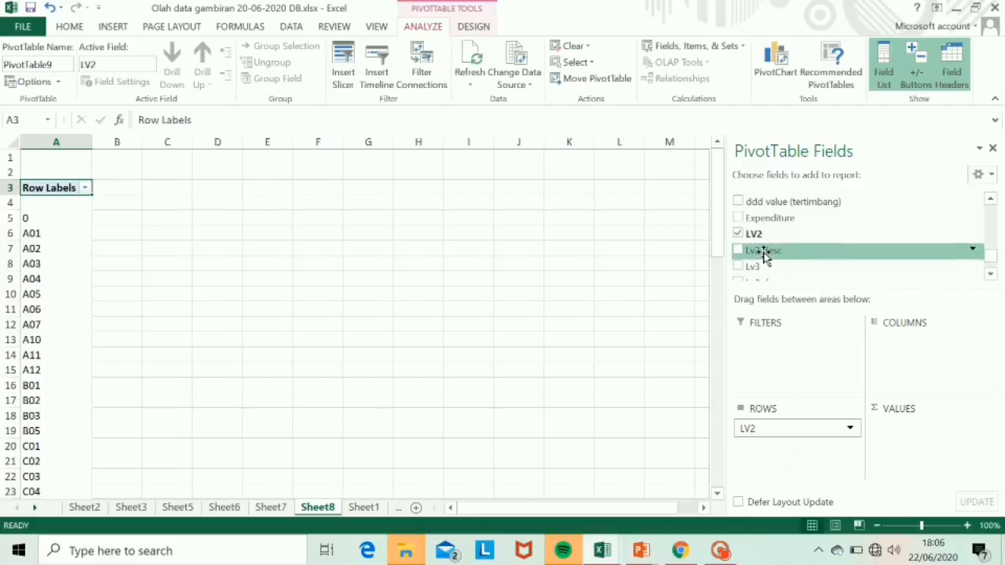
left_click_drag(761, 254, 782, 468)
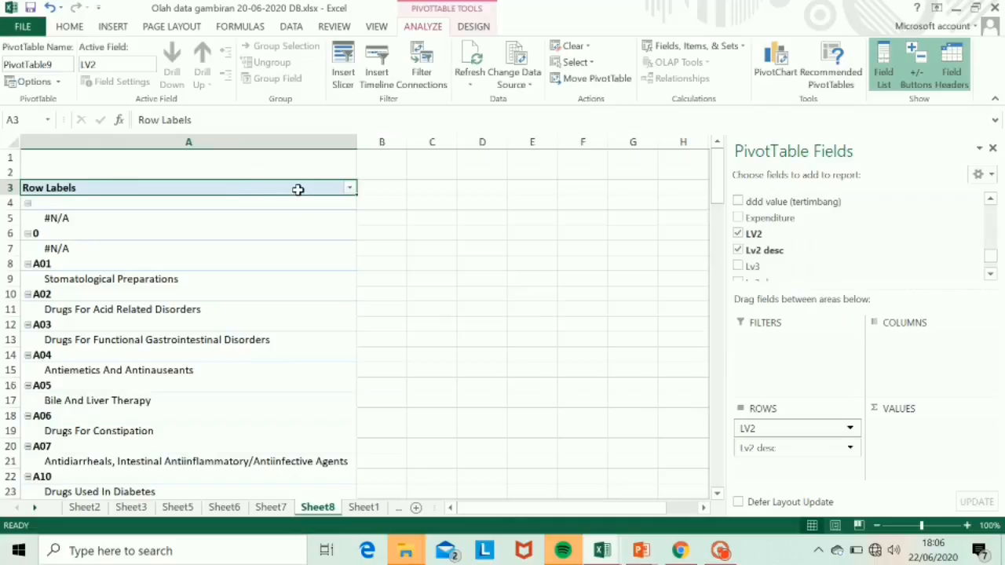
Show the PivotTable in Tabular Form and turn off its subtotals
left_click(474, 29)
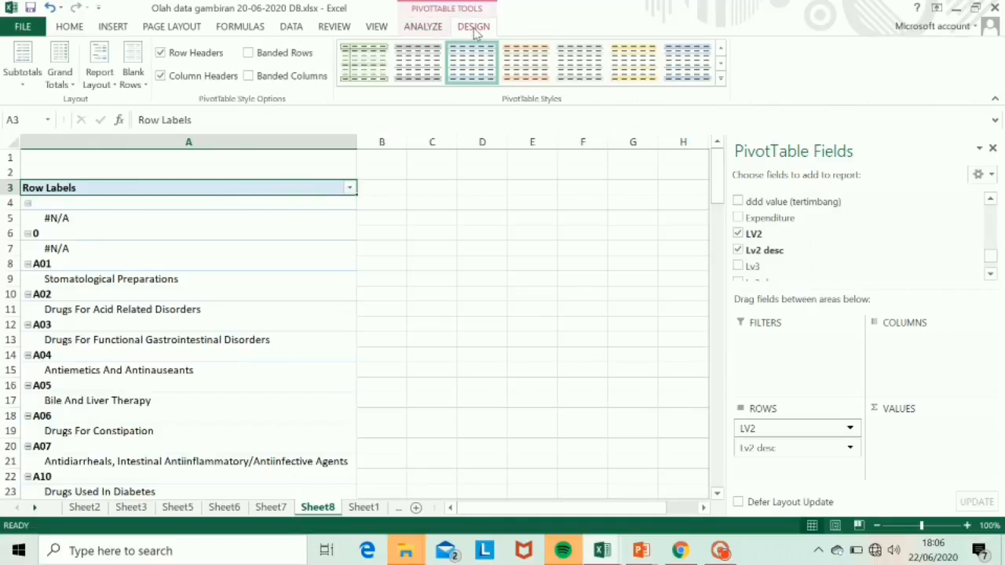
left_click(99, 79)
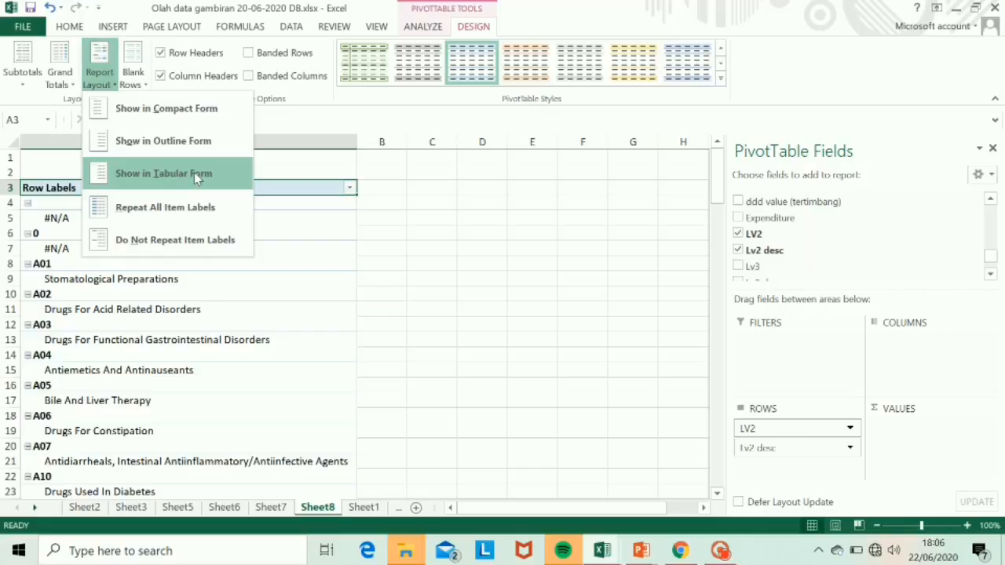
left_click(194, 172)
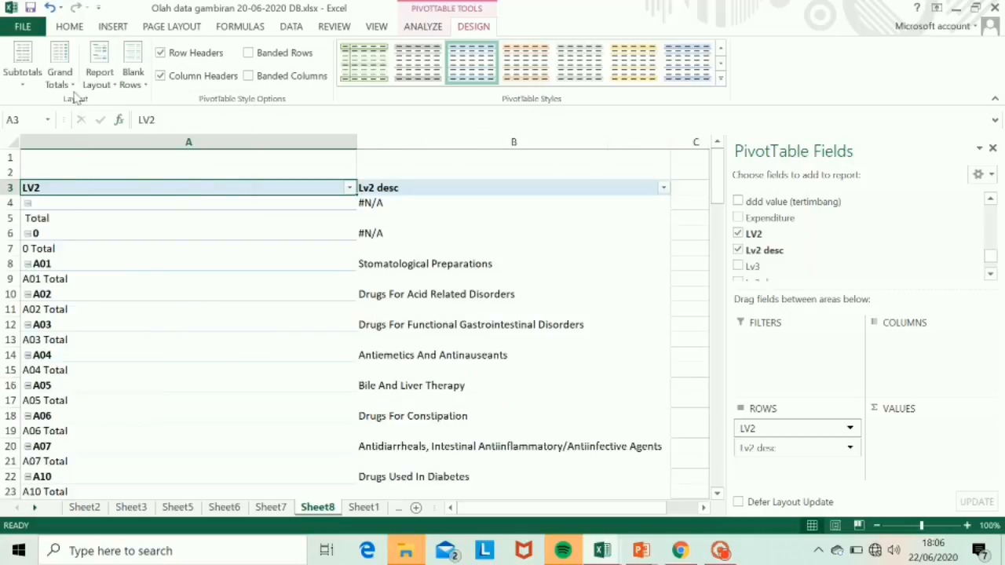
left_click(22, 86)
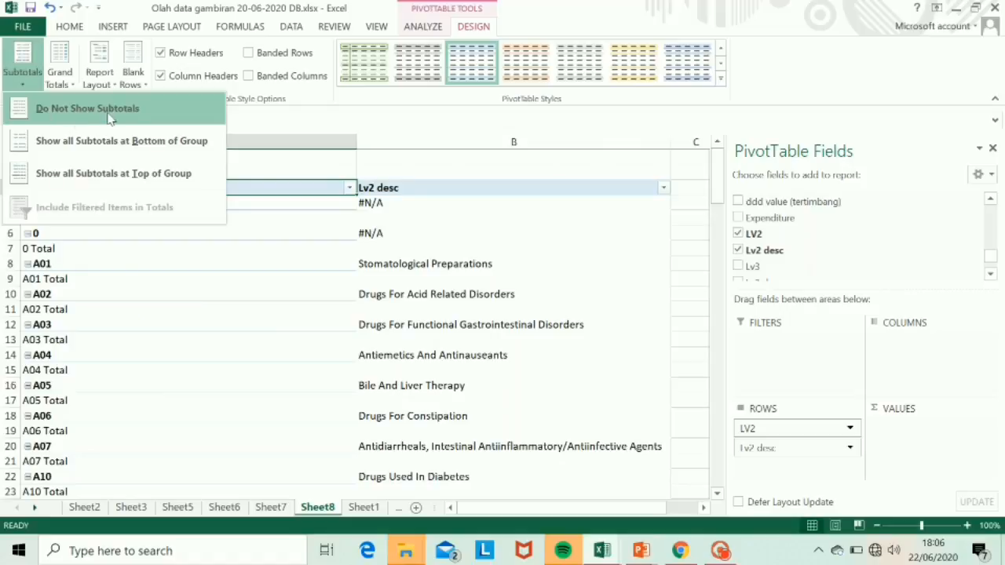
left_click(102, 111)
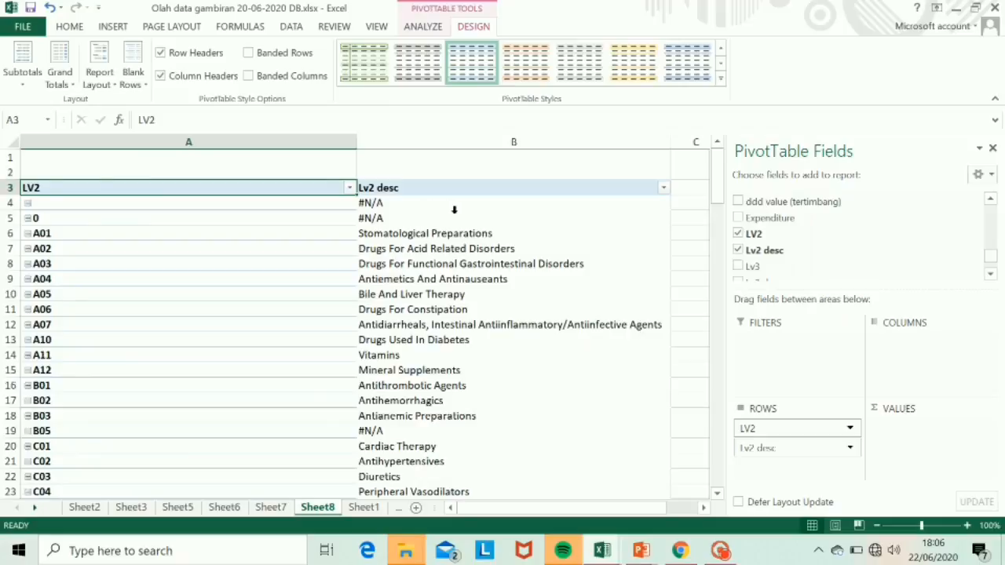
Exclude #N/A from the Lv2 desc field and narrow column A to fit the LV2 codes
left_click(664, 188)
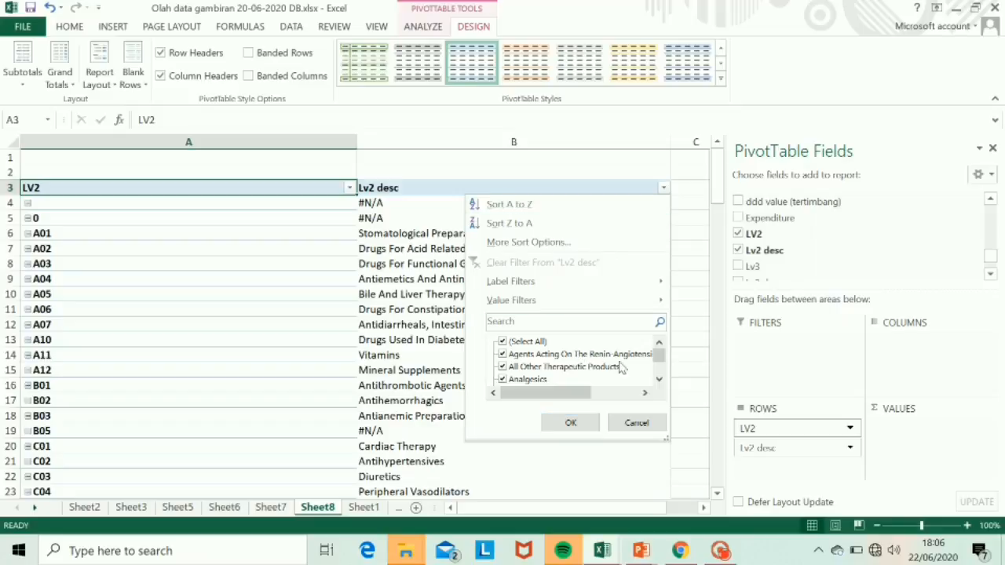
scroll(660, 367, "down", 10)
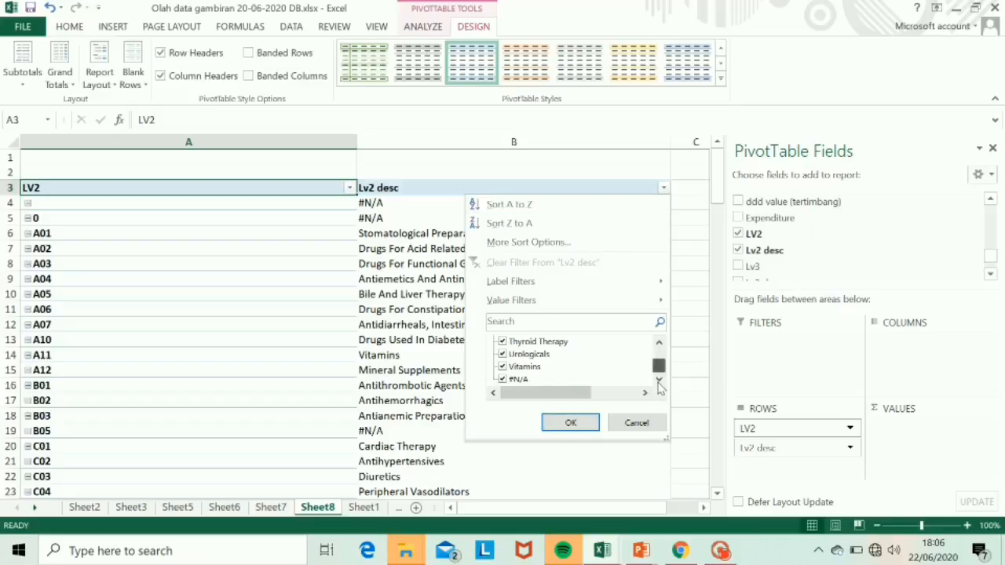
left_click(502, 380)
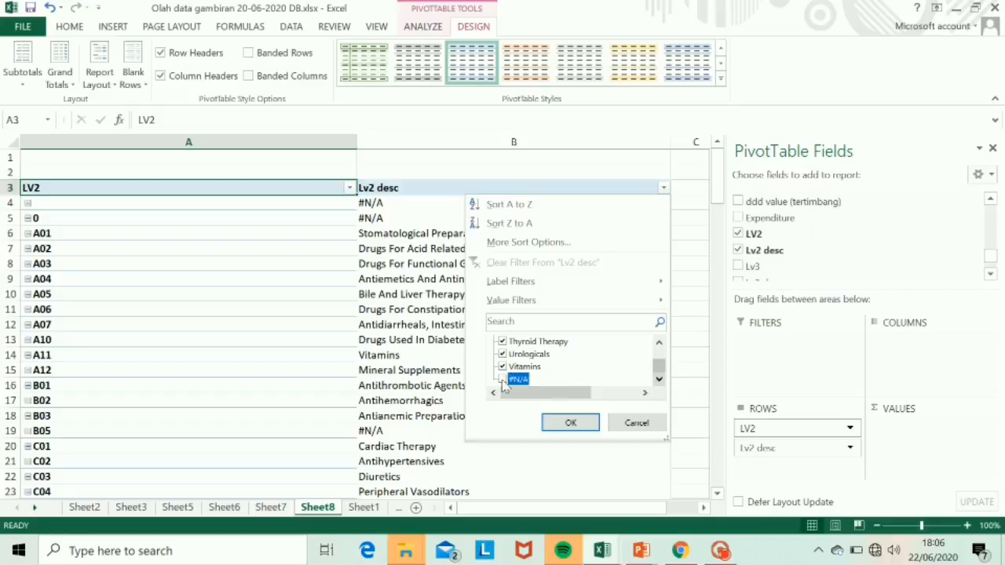
left_click(567, 424)
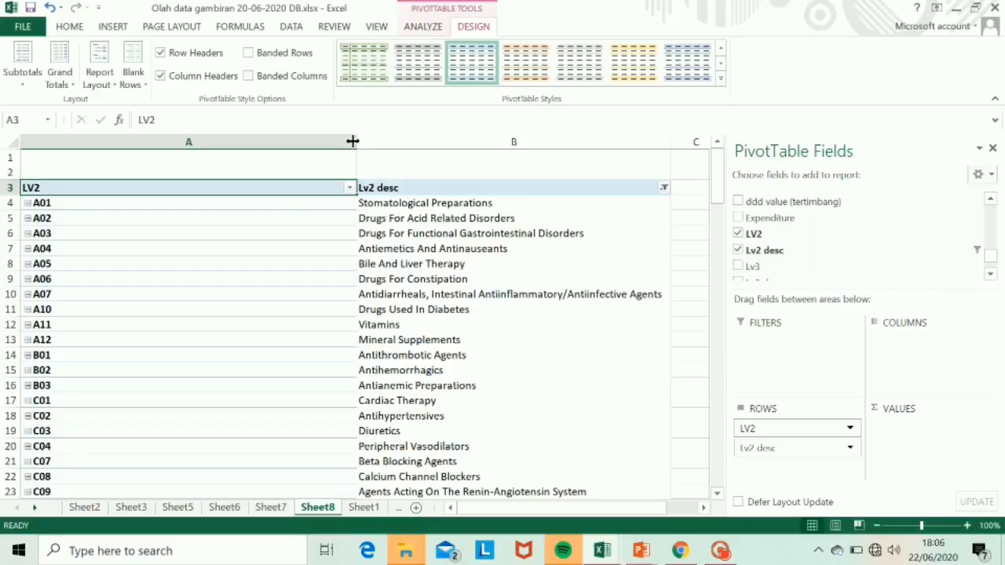
left_click_drag(355, 144, 80, 157)
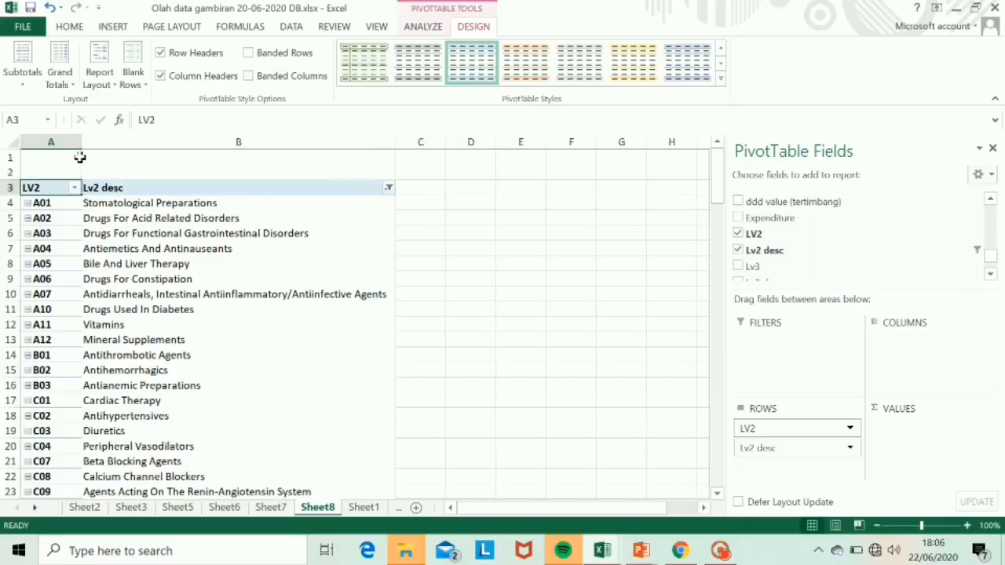
Add ddd value (tertimbang) to the PivotTable both as a value field and as a report filter
left_click(234, 202)
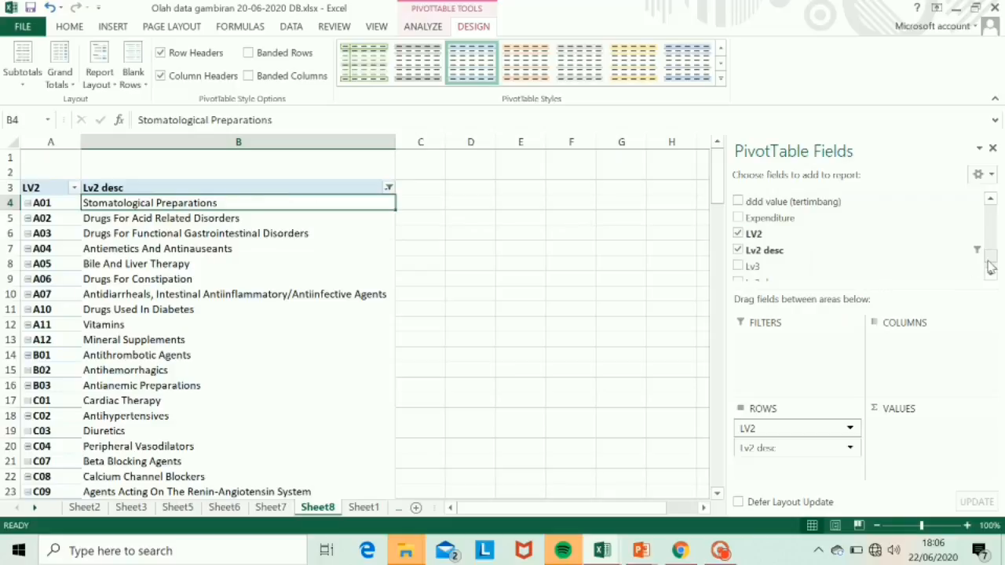
left_click_drag(990, 261, 989, 257)
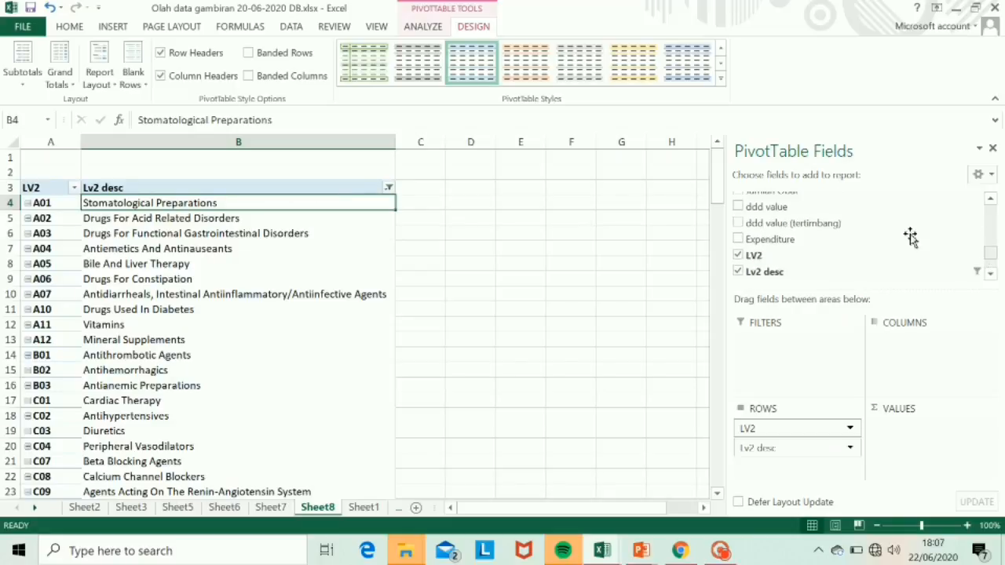
left_click_drag(768, 227, 914, 449)
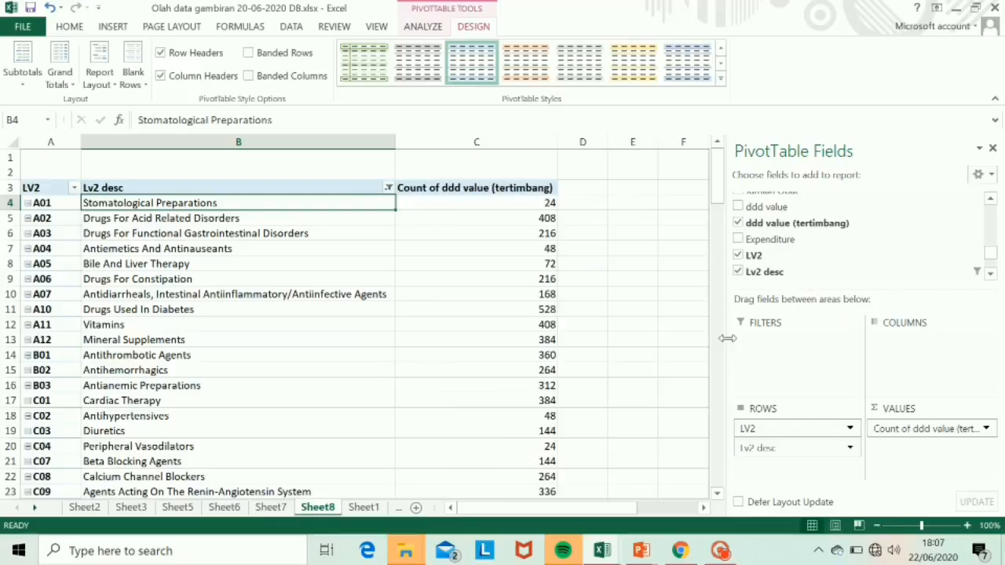
left_click_drag(795, 226, 795, 361)
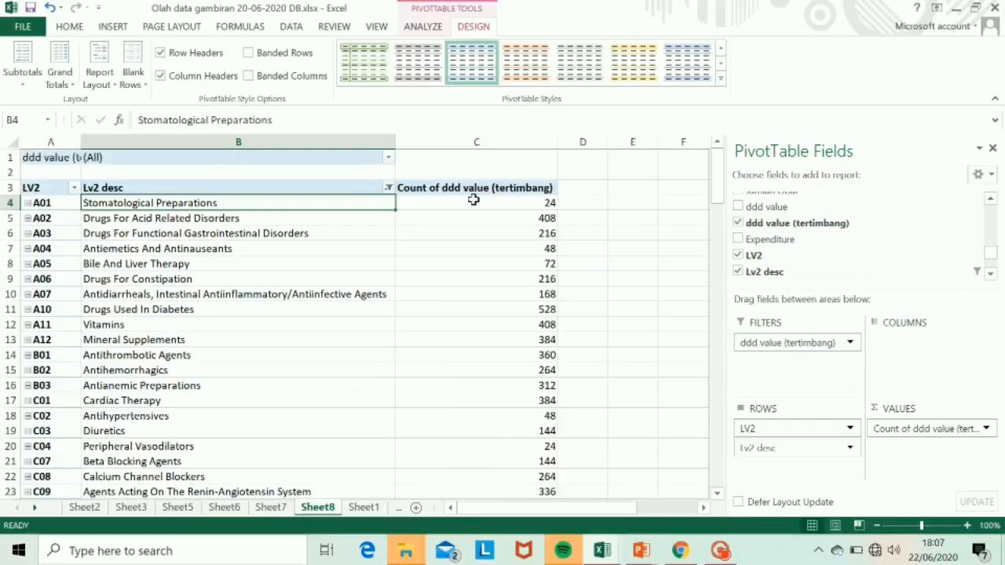
Allow multiple items in the ddd value (tertimbang) report filter and exclude #DIV/0!
left_click(388, 157)
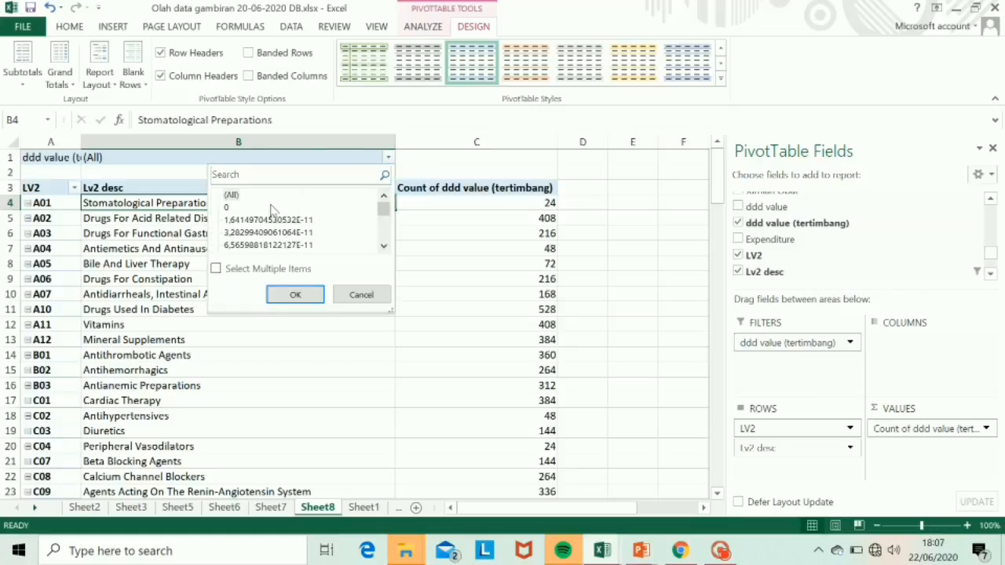
left_click(216, 269)
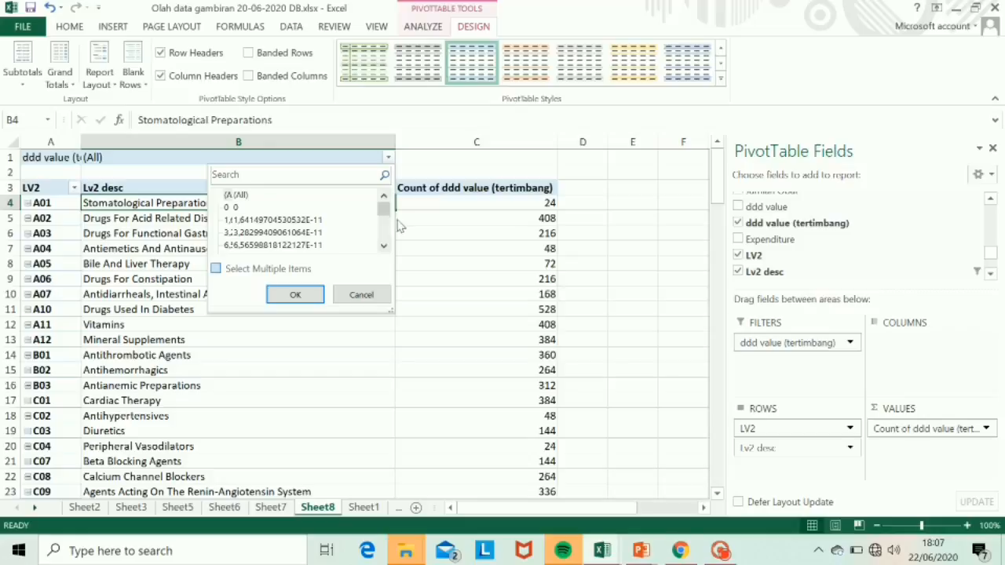
left_click_drag(383, 211, 384, 233)
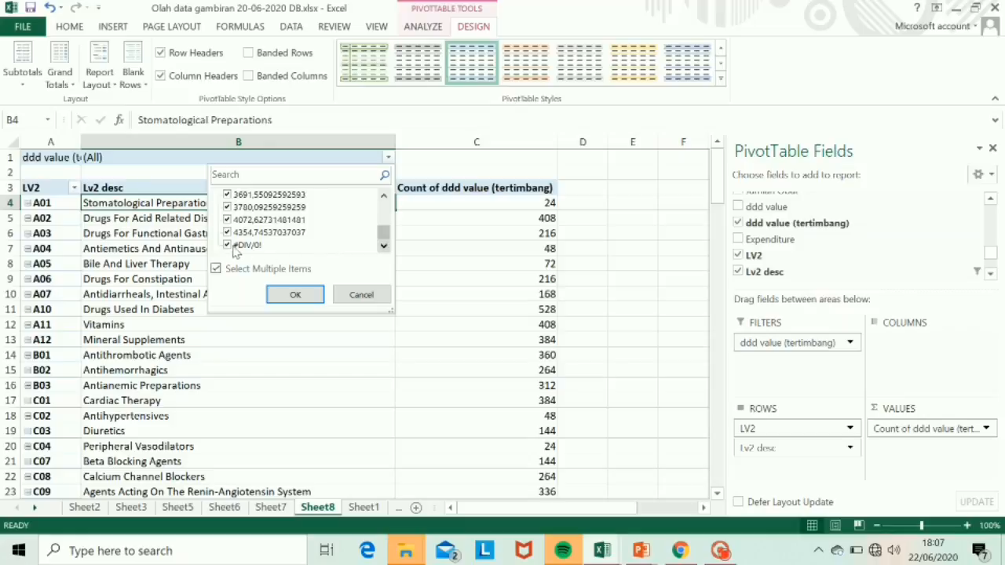
left_click(227, 245)
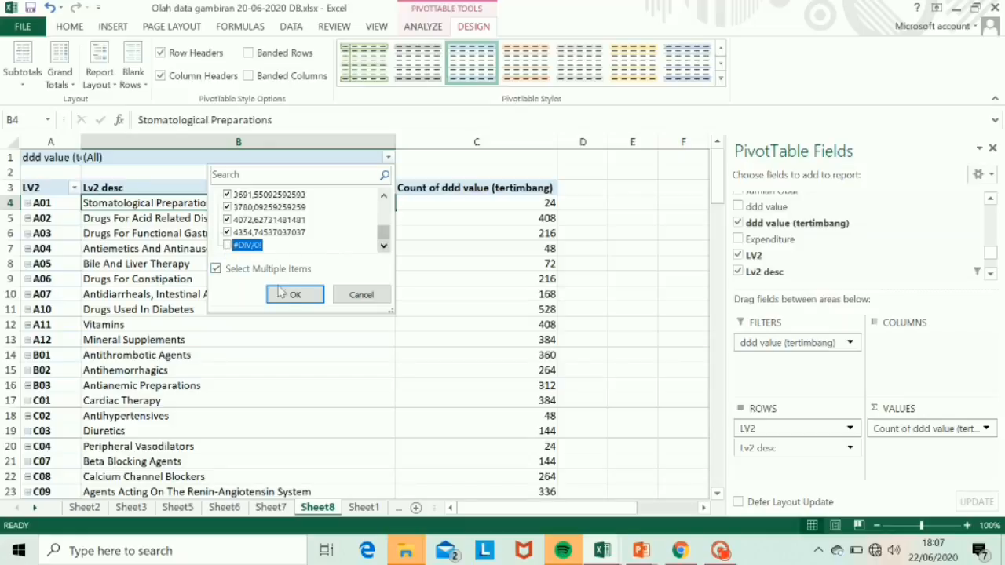
left_click(294, 296)
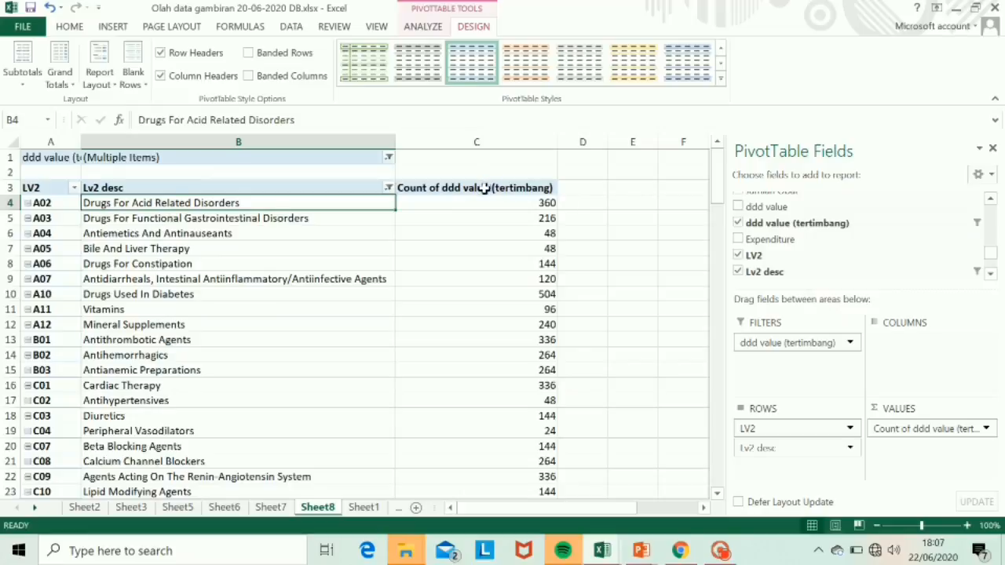
Summarize the ddd value (tertimbang) column by Sum and show its values as % of Grand Total
double_click(485, 190)
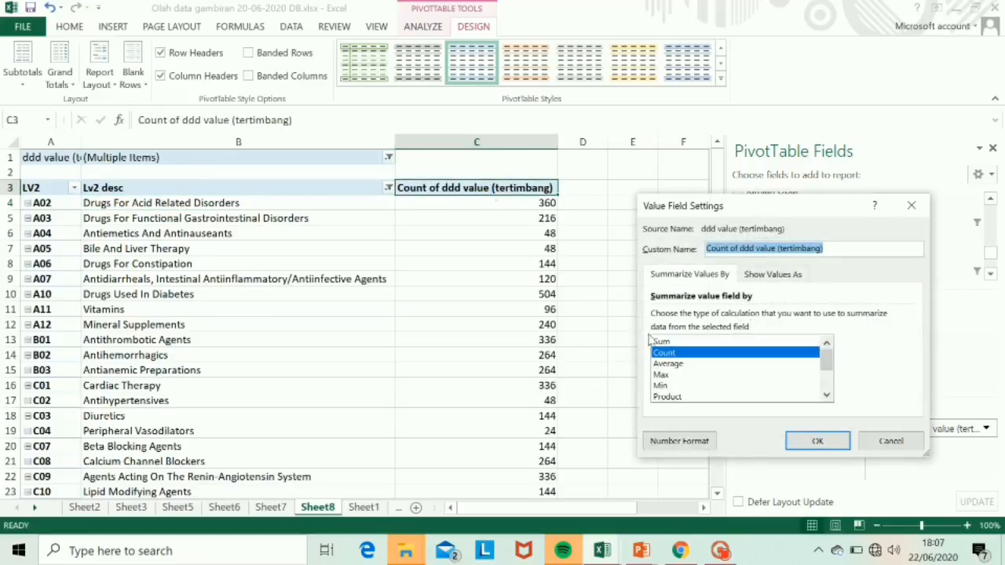
double_click(664, 346)
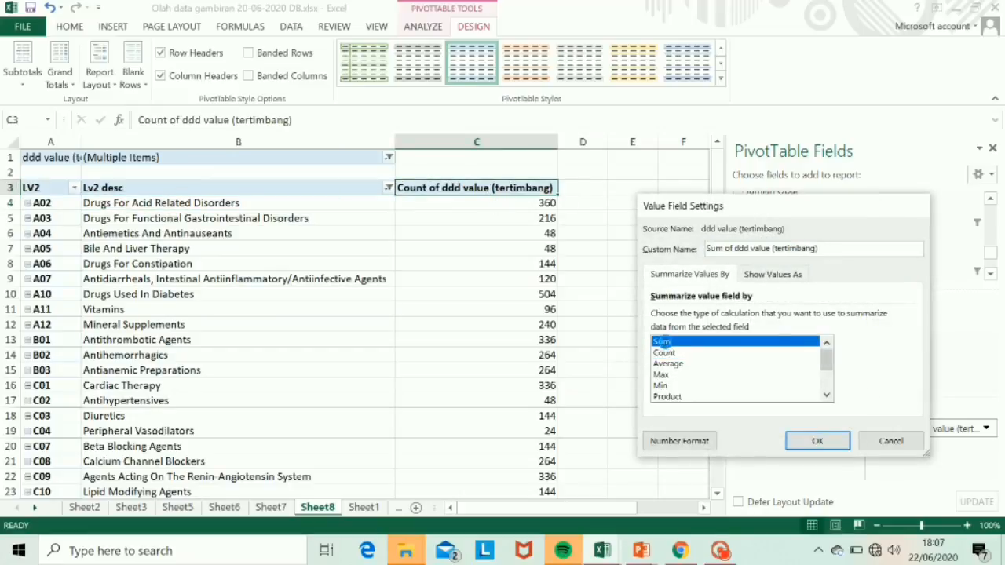
left_click(507, 222)
mouse_move(507, 219)
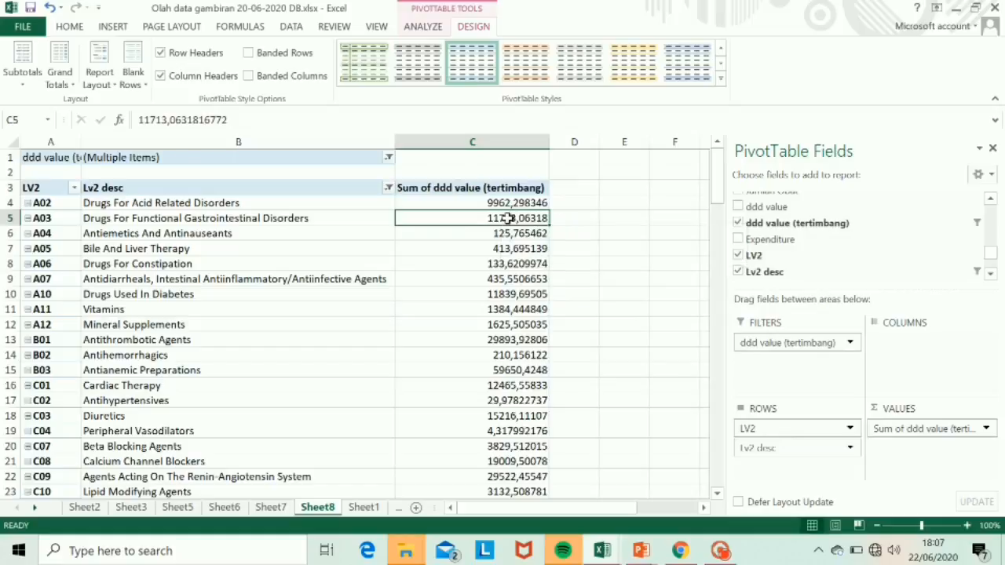
right_click(507, 219)
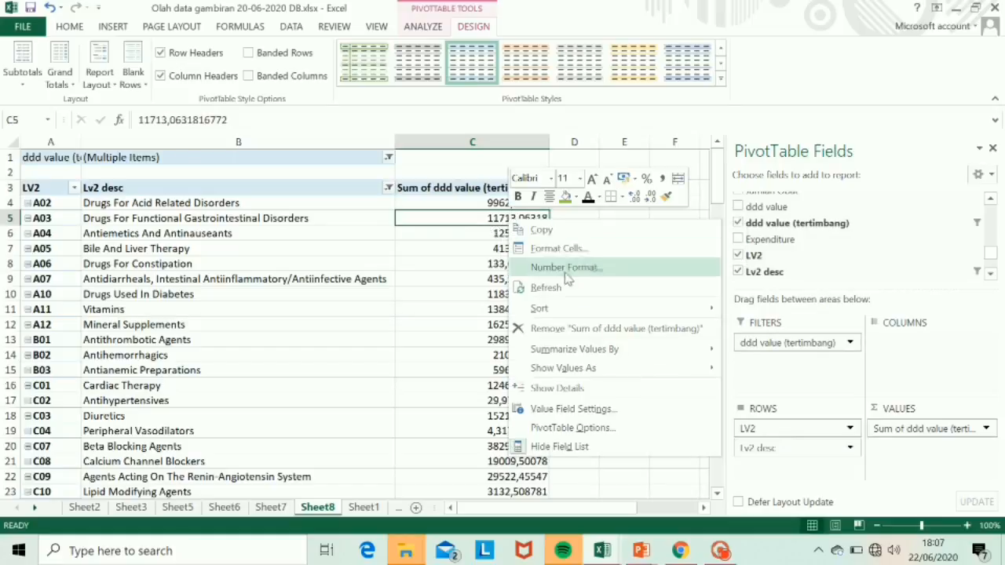
mouse_move(673, 372)
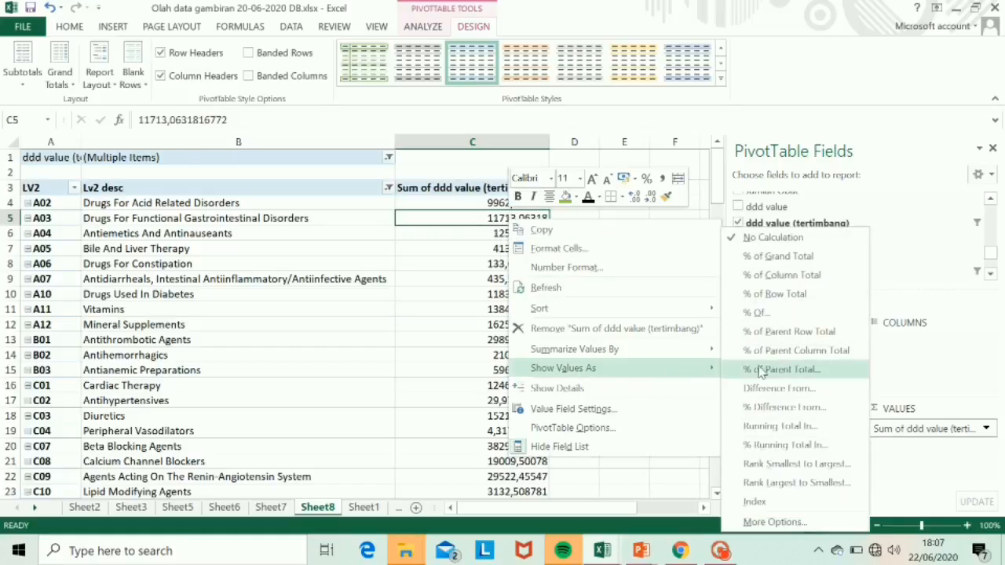
left_click(768, 261)
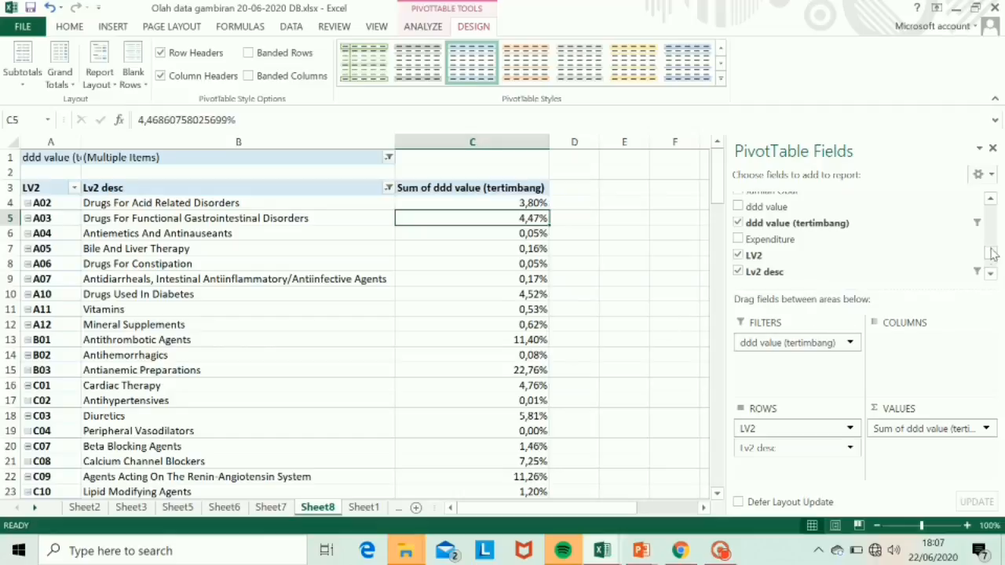
Add RI/RJ as a report filter and restrict the PivotTable to RI
left_click_drag(991, 259, 990, 244)
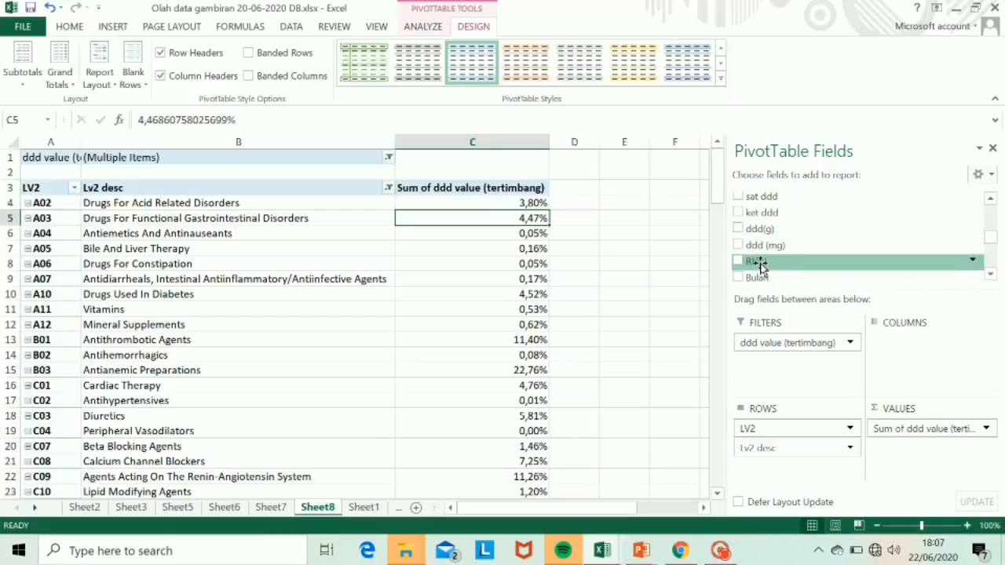
left_click_drag(756, 263, 781, 381)
left_click(387, 171)
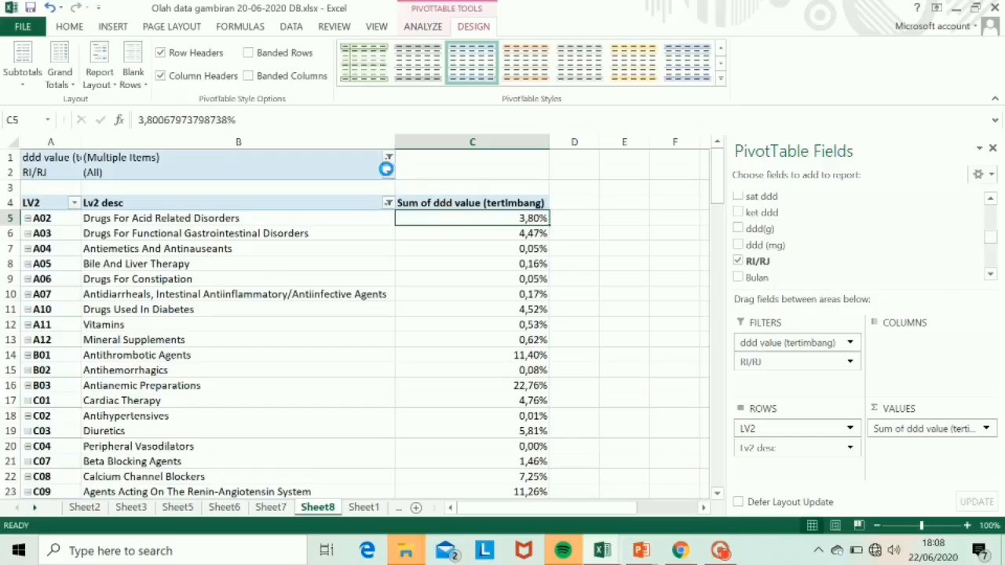
left_click(228, 222)
left_click(296, 310)
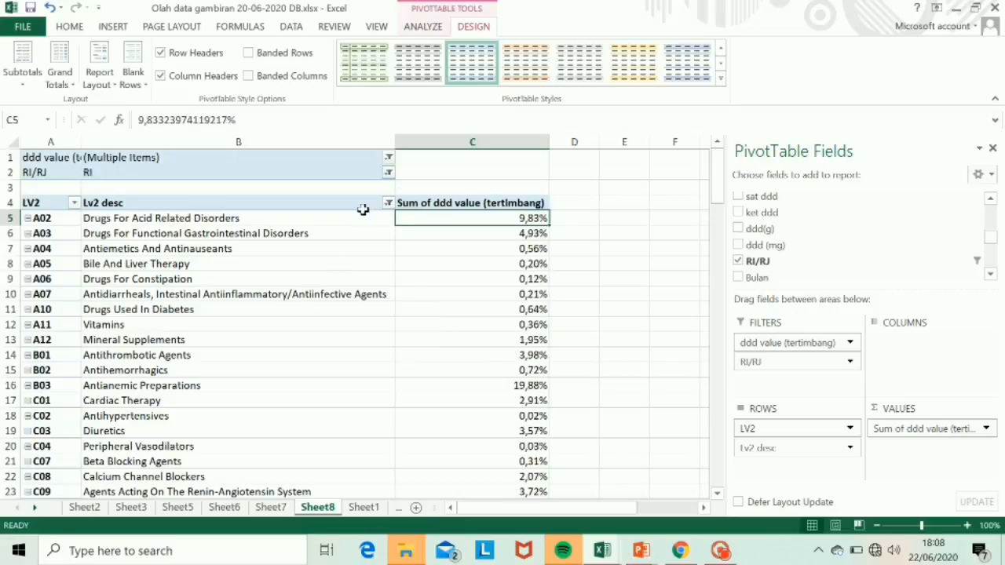
Sort the LV2 field in descending order by Sum of ddd value (tertimbang)
left_click(75, 203)
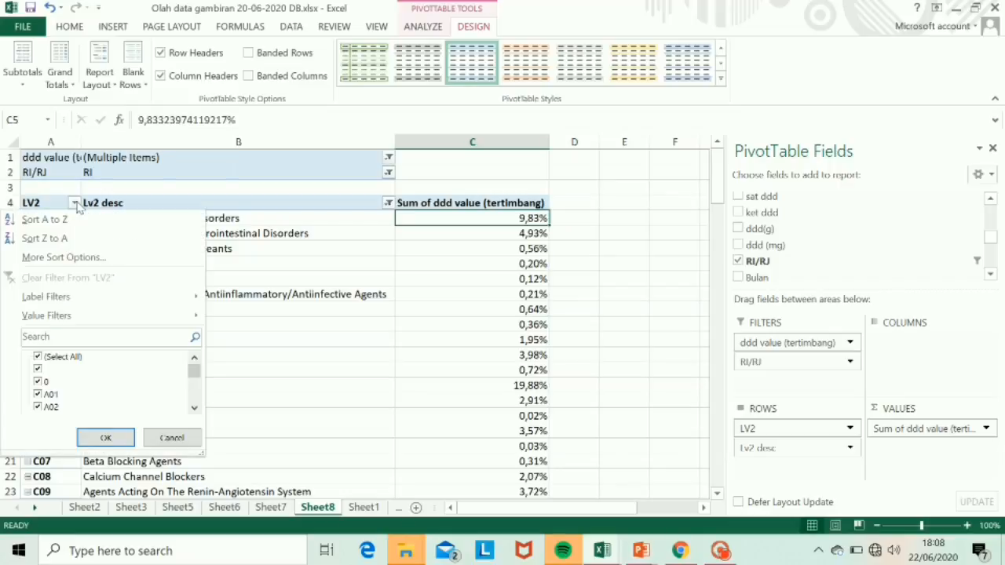
left_click(86, 259)
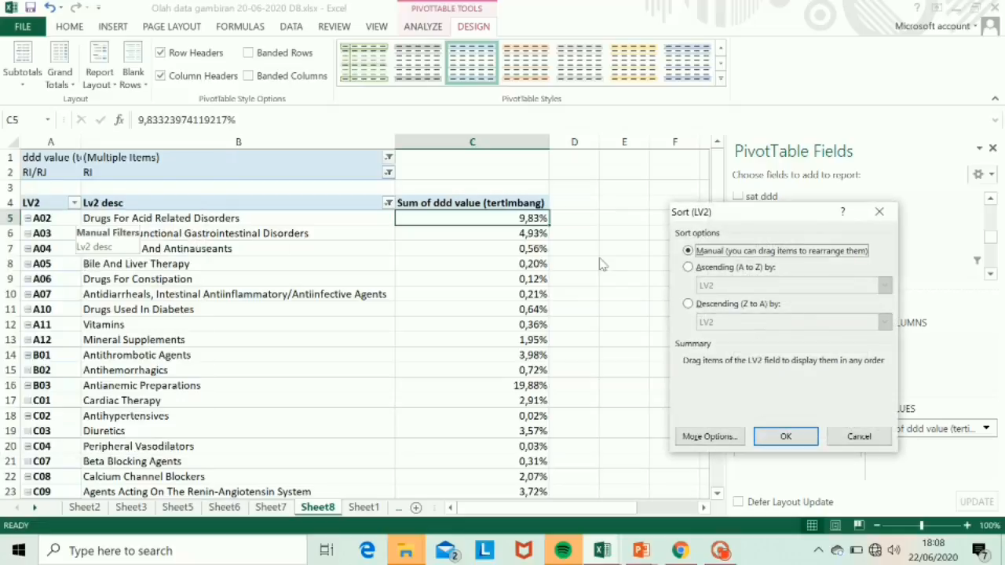
left_click(729, 306)
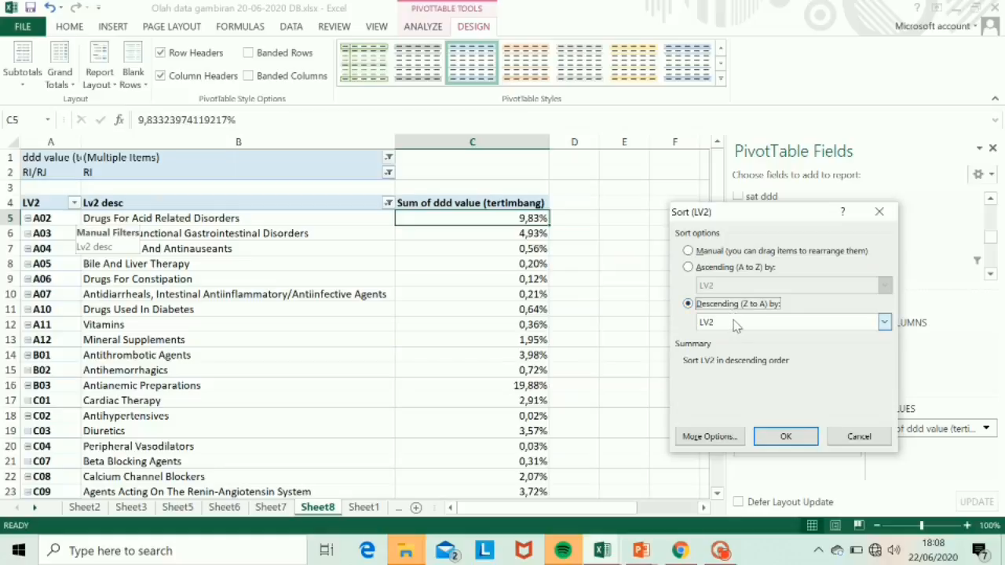
left_click(735, 323)
left_click(736, 347)
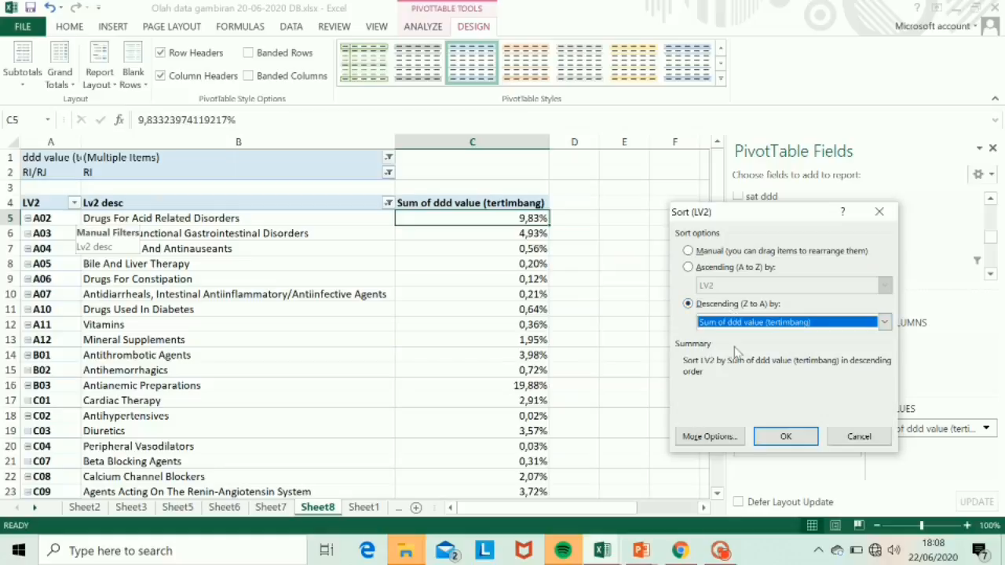
left_click(785, 437)
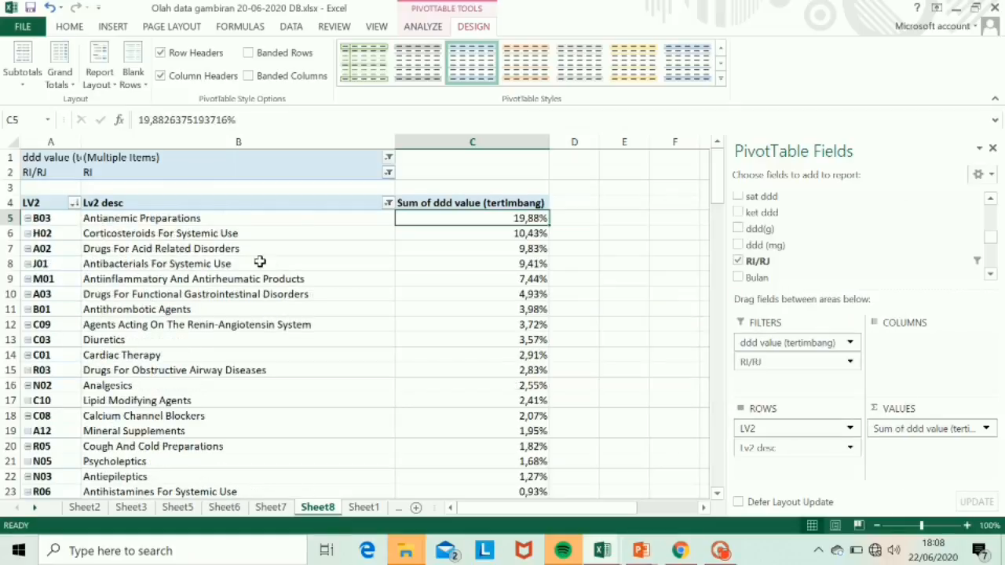
Copy the PivotTable headers and the top 20 classes, range A4:C24, and paste them starting at cell F4
left_click(49, 203)
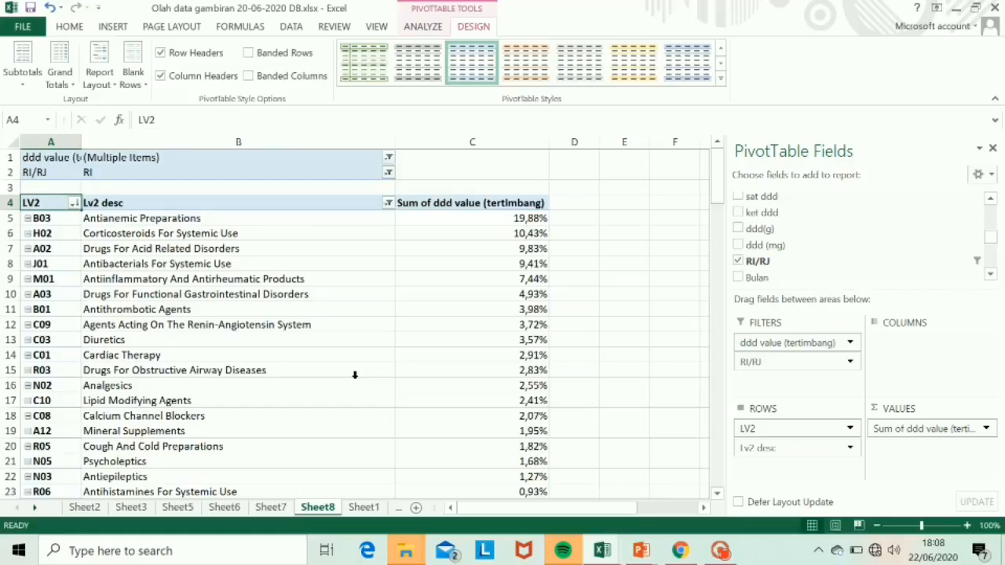
left_click_drag(48, 203, 48, 416)
key("shift+Down")
key("shift+Down")
key("shift+Down")
key("shift+Down")
key("shift+Down")
key("shift+Down")
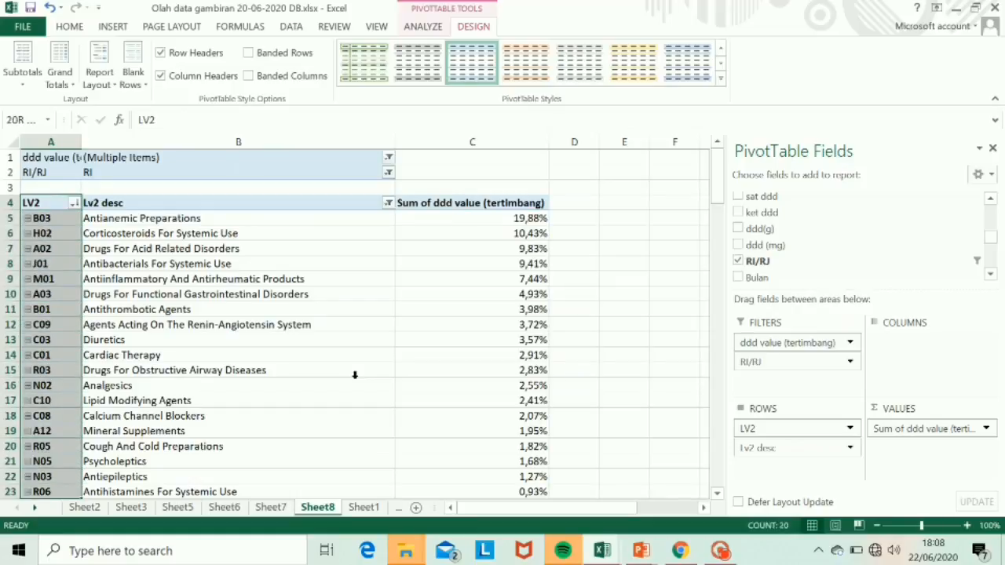
key("shift+Right")
key("shift+Right")
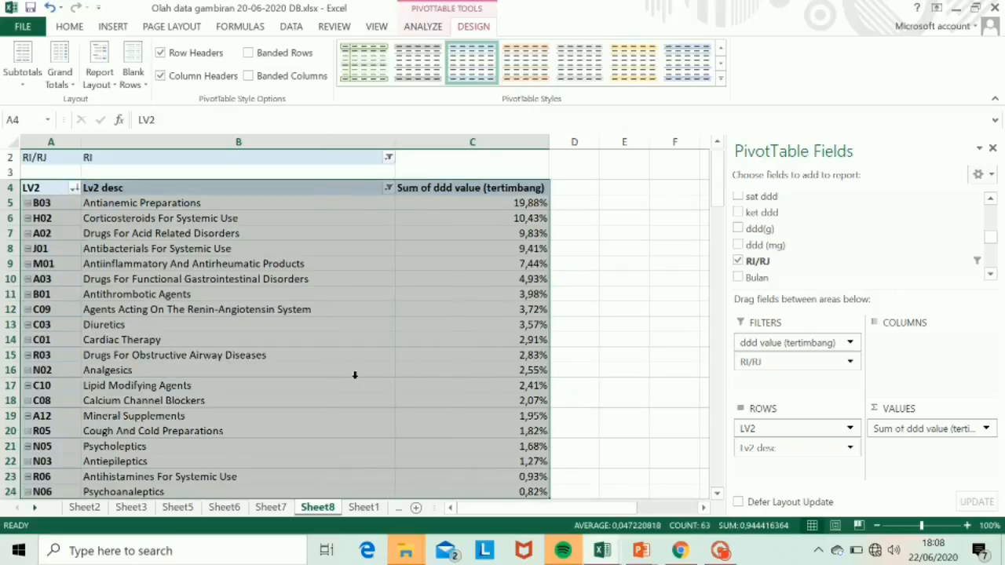
key("ctrl+c")
key("Right")
key("Right")
key("ctrl+v")
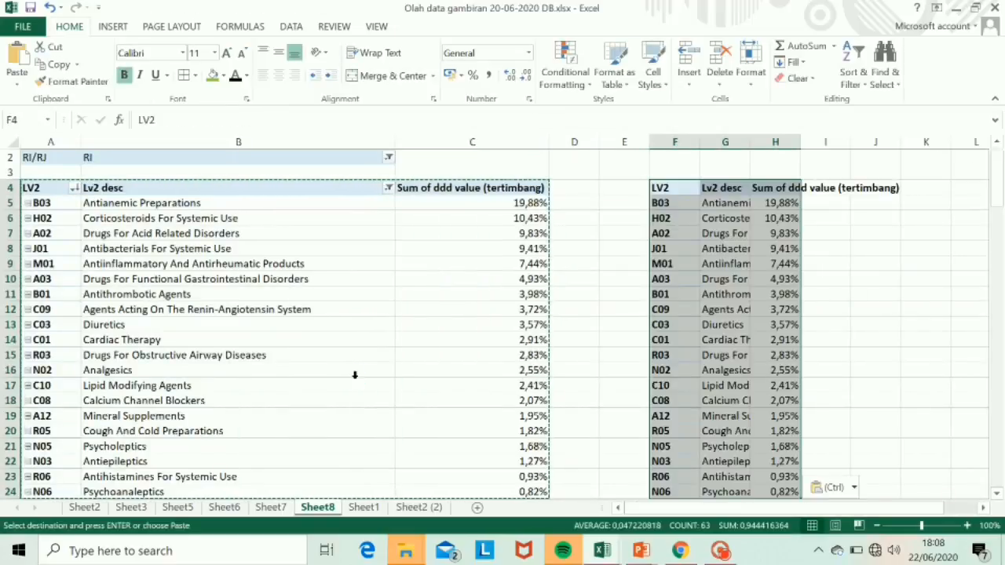
Insert the recommended Clustered Column chart from the pasted top 20 classes table
left_click(114, 26)
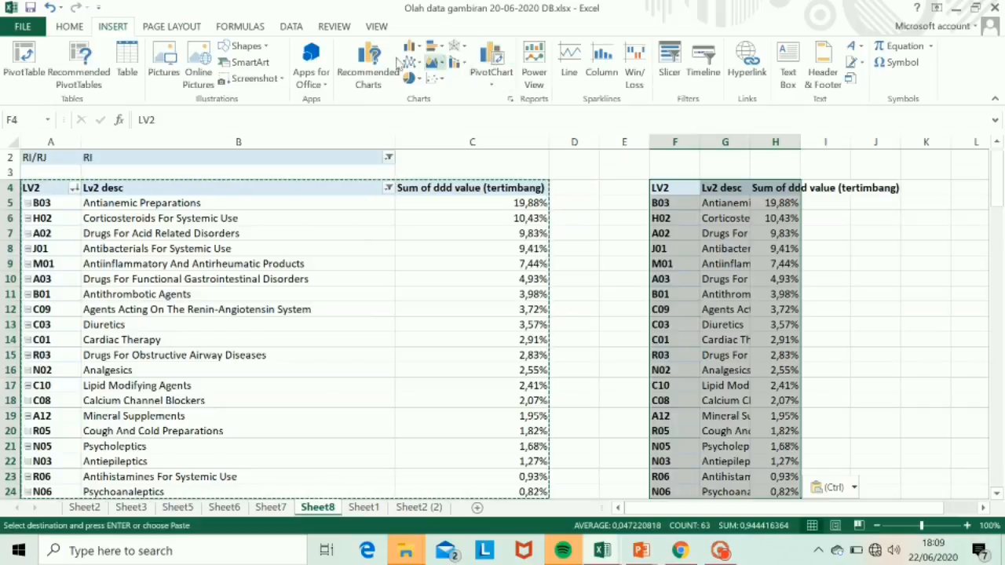
left_click(371, 64)
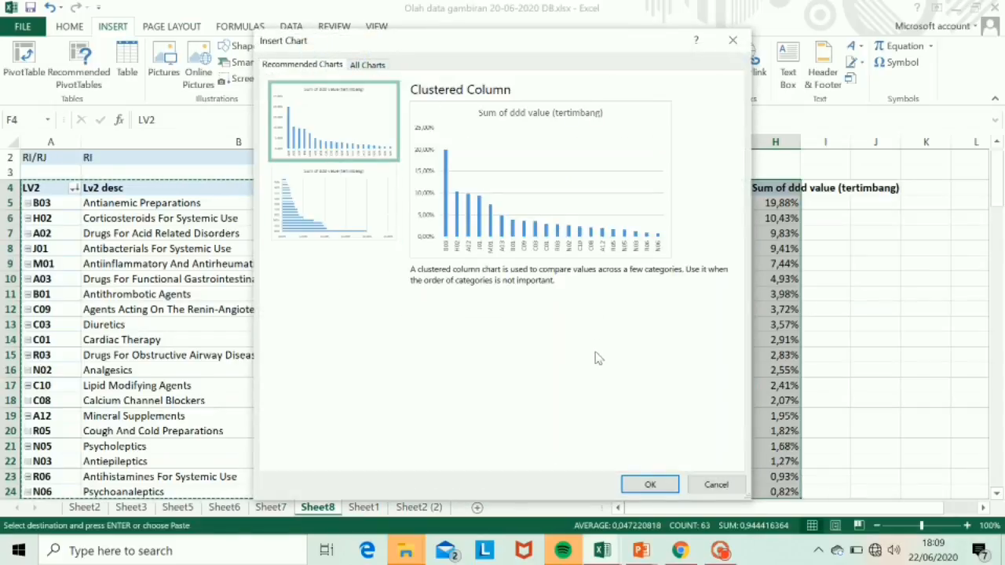
left_click(650, 486)
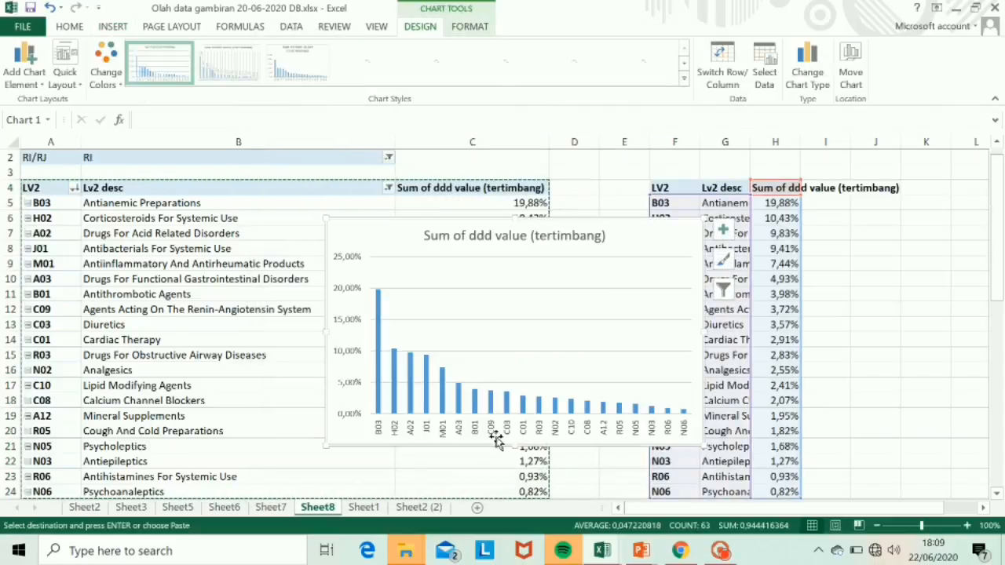
Add data labels to the columns of the top 20 classes chart and enlarge the chart so the labels are legible
left_click(379, 343)
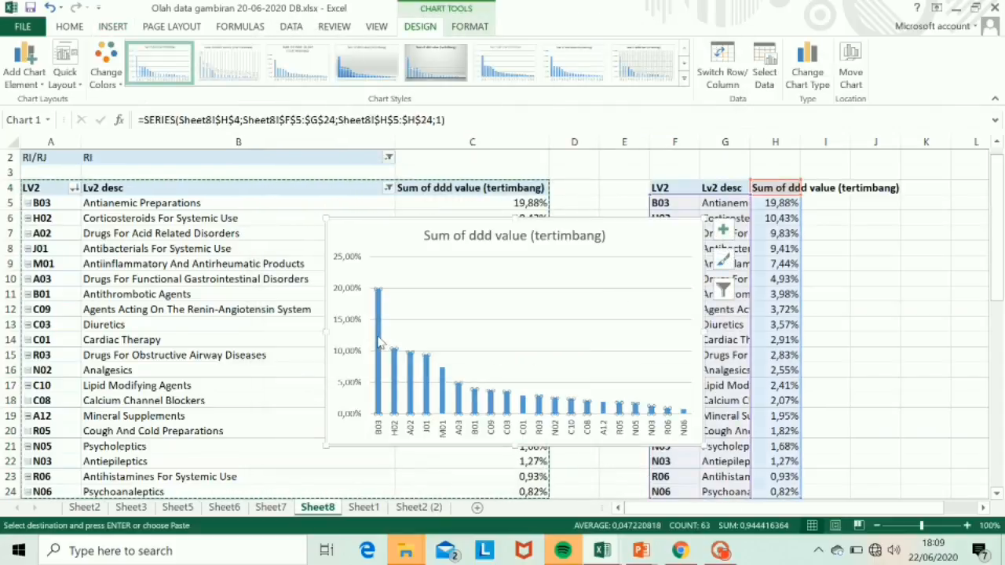
right_click(379, 343)
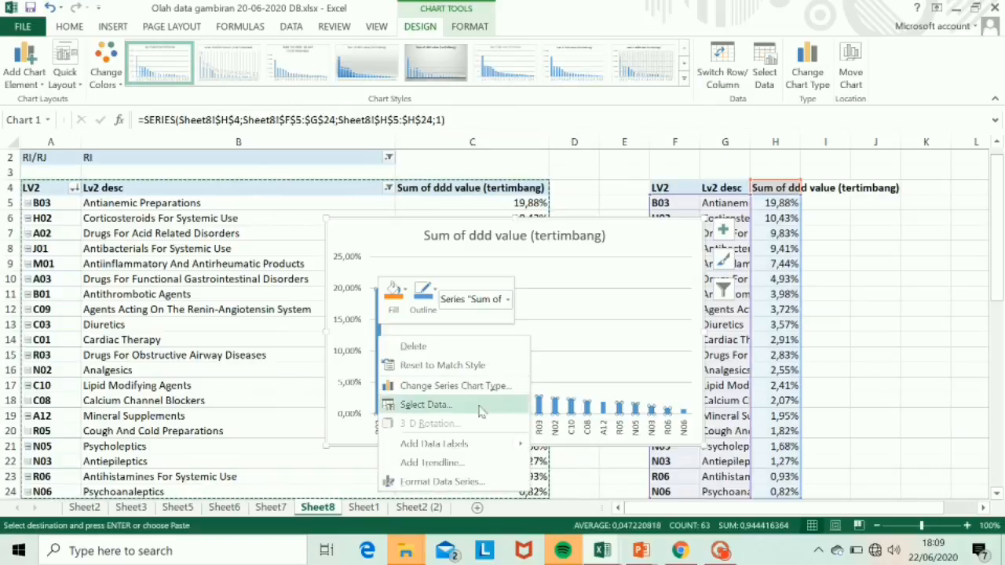
mouse_move(503, 450)
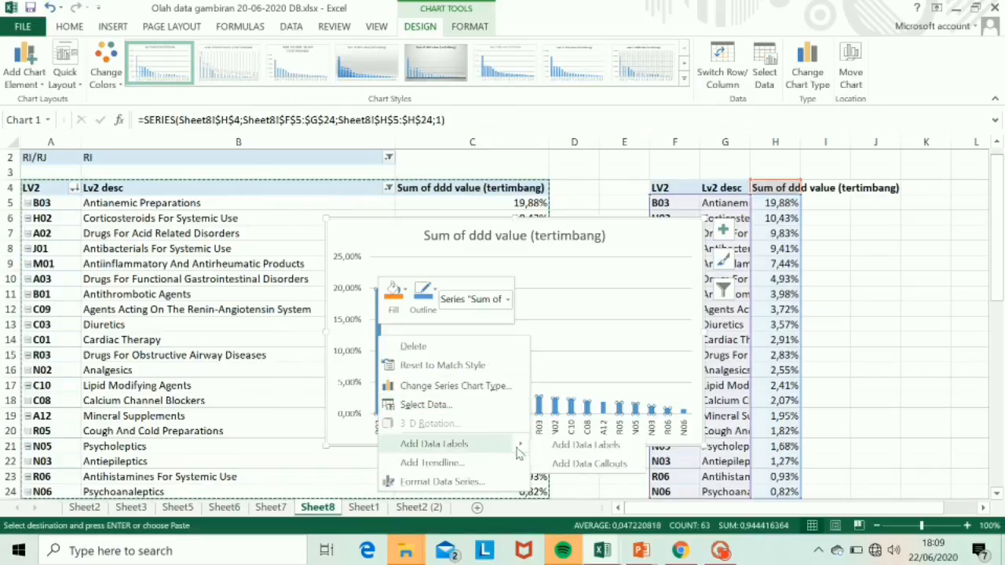
left_click(587, 447)
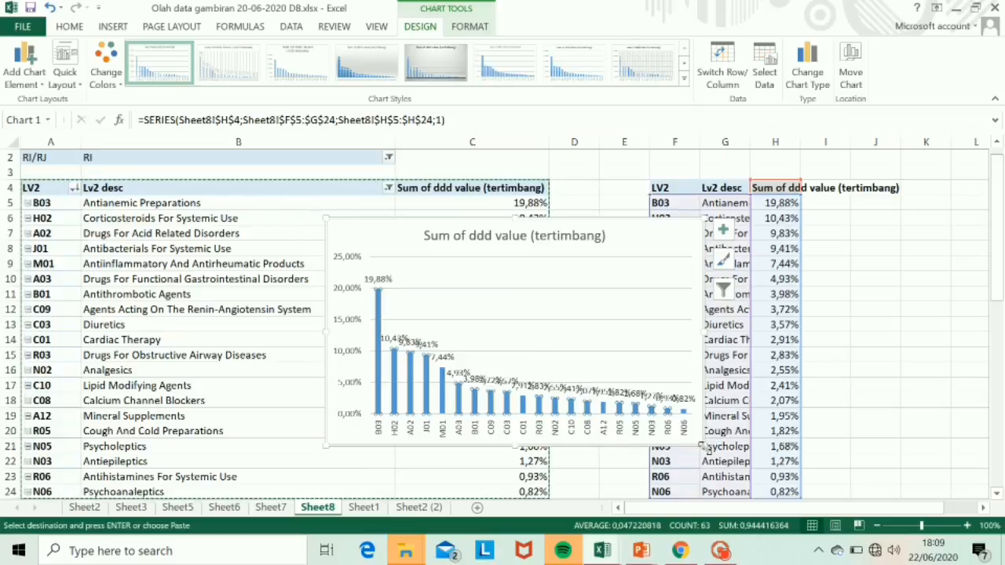
left_click_drag(702, 446, 924, 487)
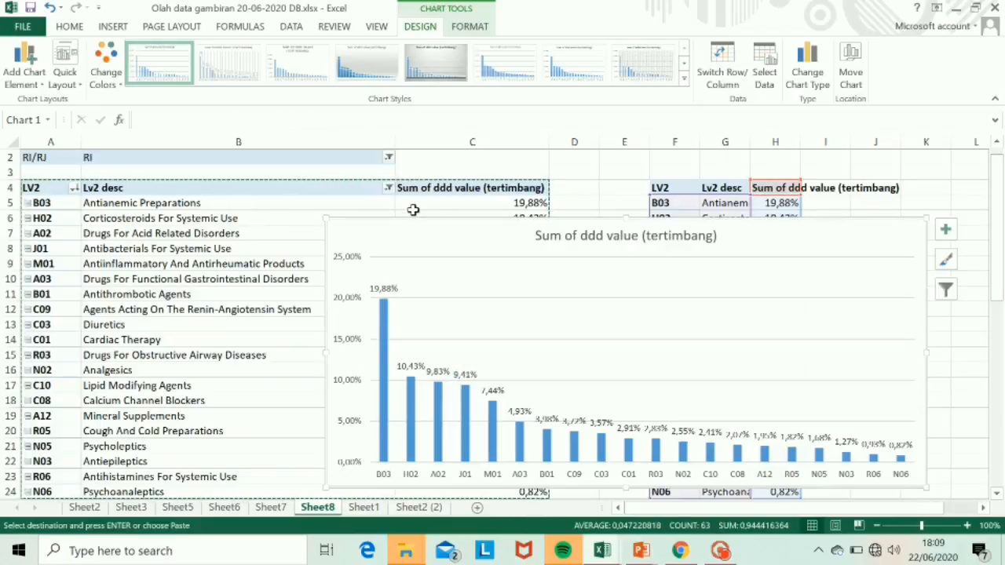
left_click_drag(320, 221, 290, 184)
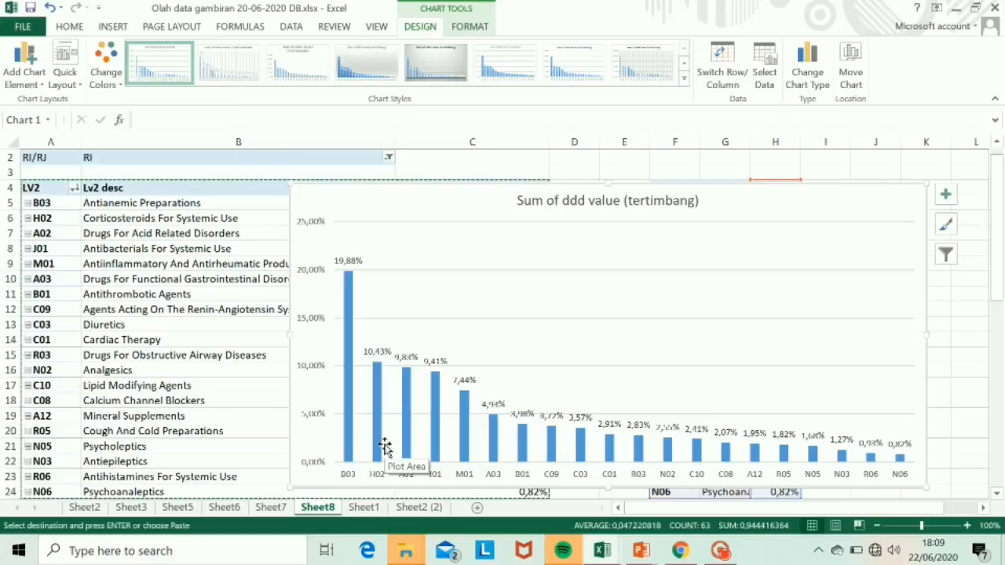
mouse_move(374, 423)
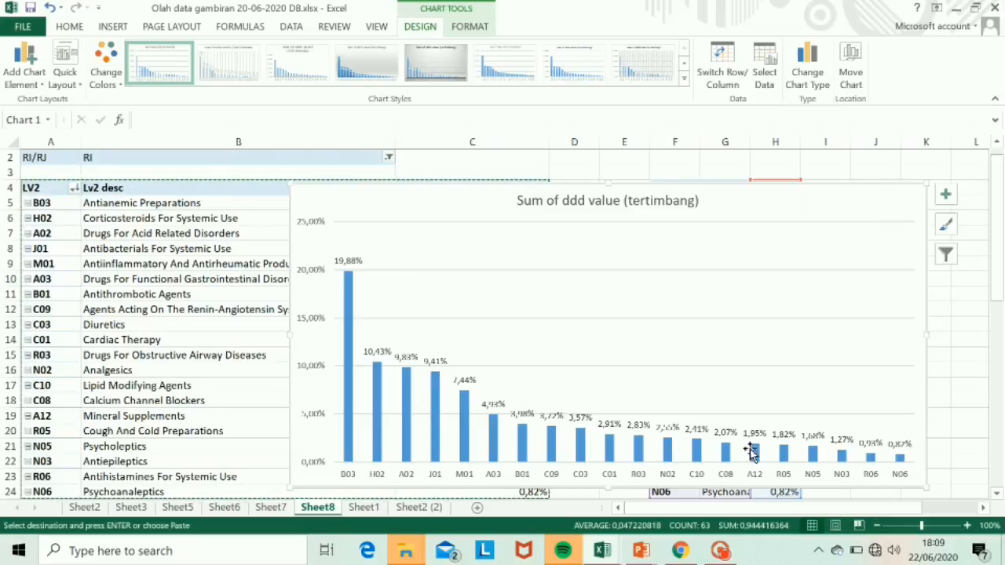
Switch to PPT WORKSHOP.pptx in PowerPoint and review the slides on the top 20 Level 2 classes and the Expenditure pivot tables
mouse_move(642, 554)
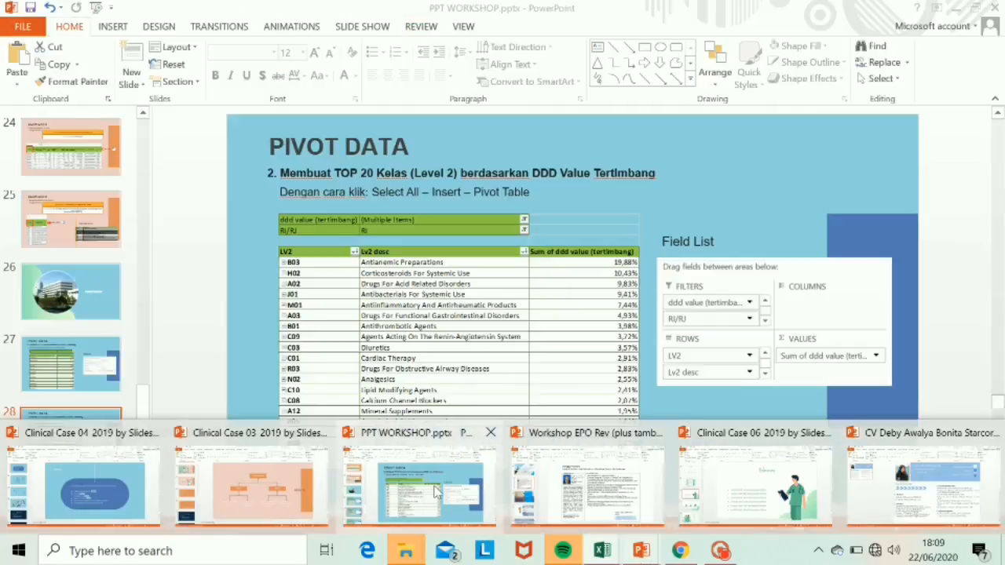
left_click(436, 491)
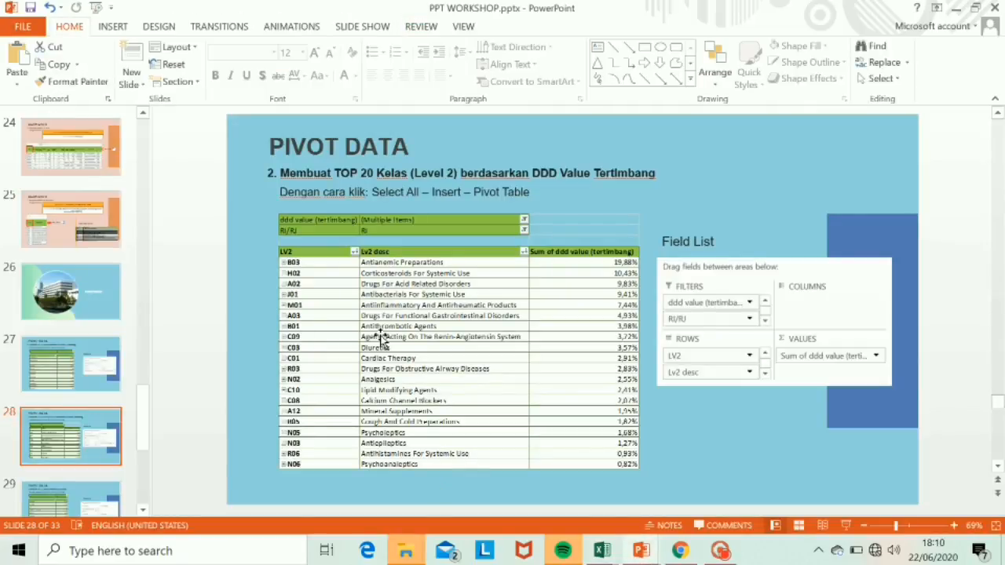
key("shift+F5")
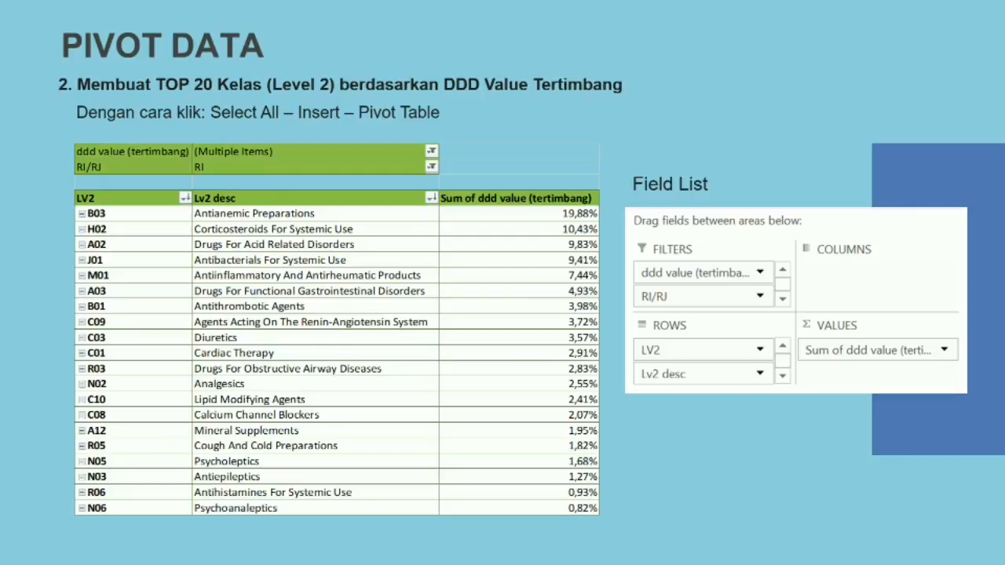
key("Right")
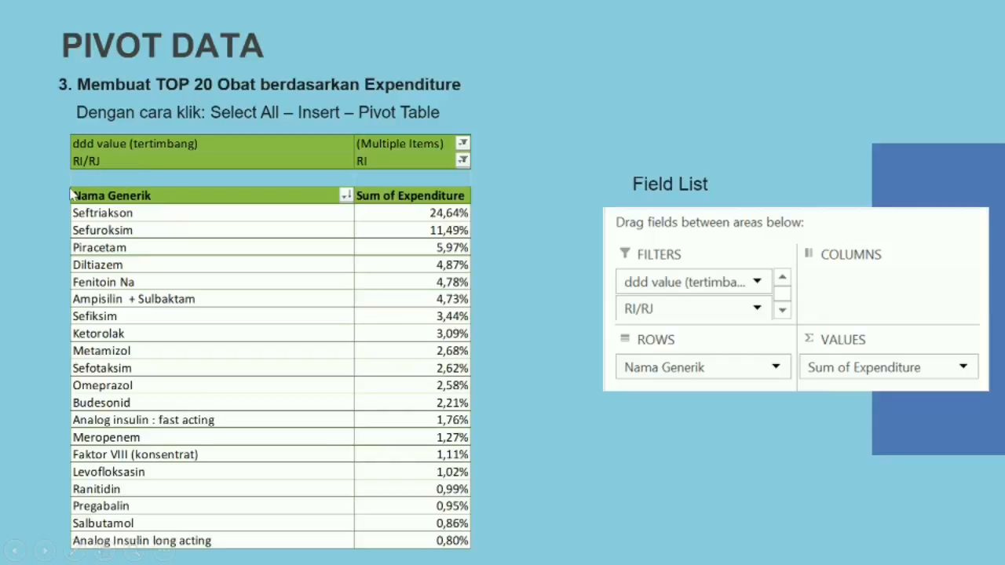
left_click(149, 280)
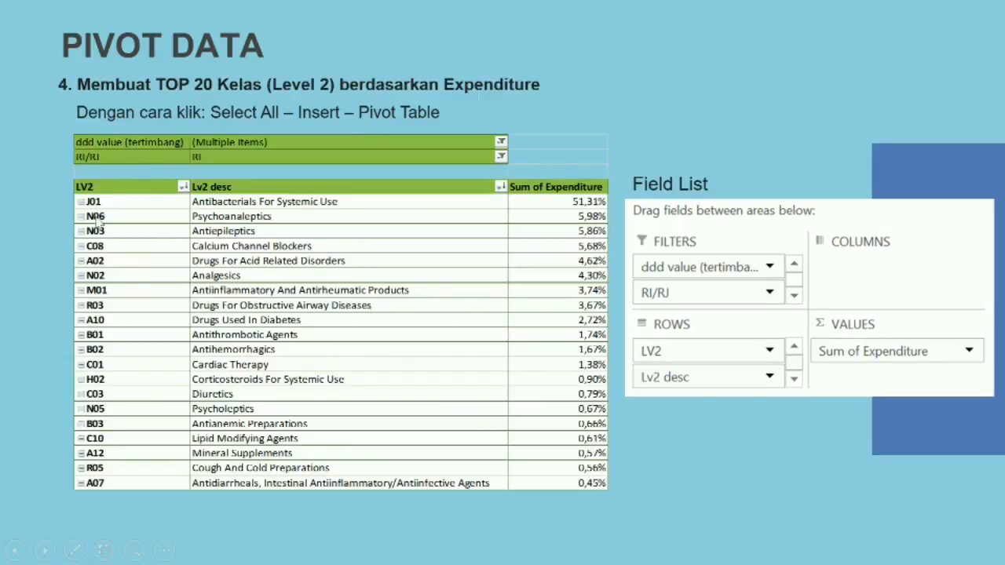
key("Left")
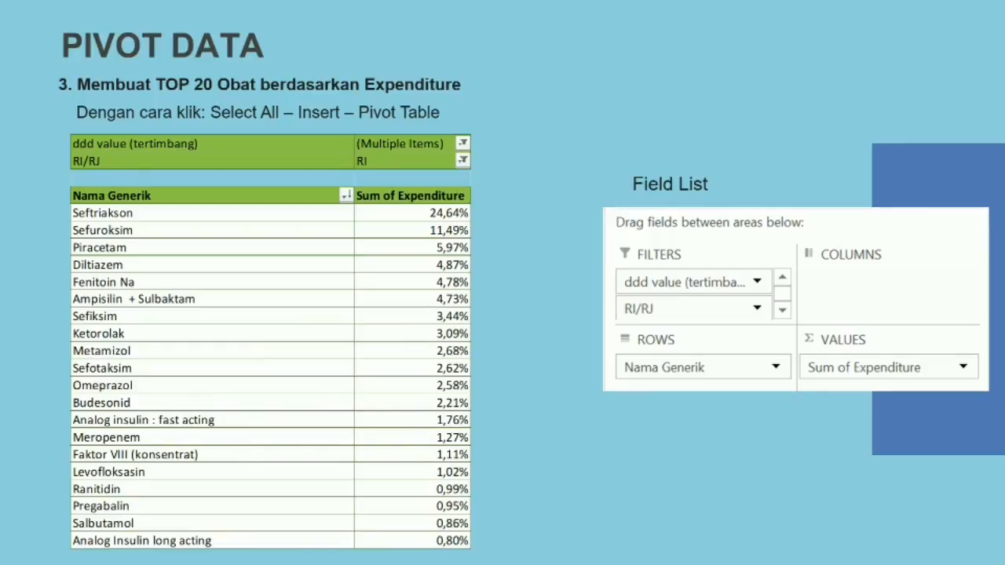
key("Escape")
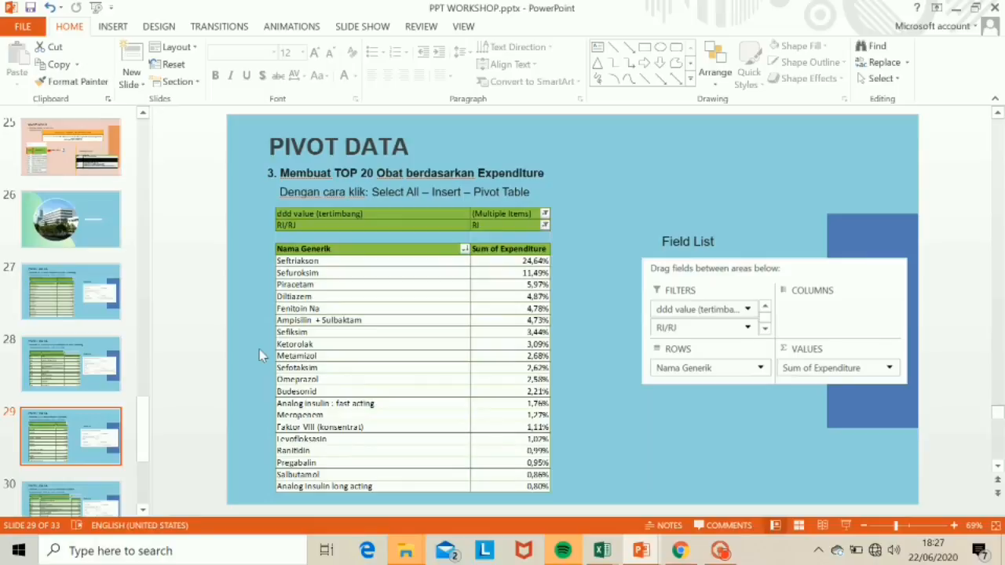
Switch to the Excel workbook Olah data 20-06-2020 DB.xlsx
left_click(603, 559)
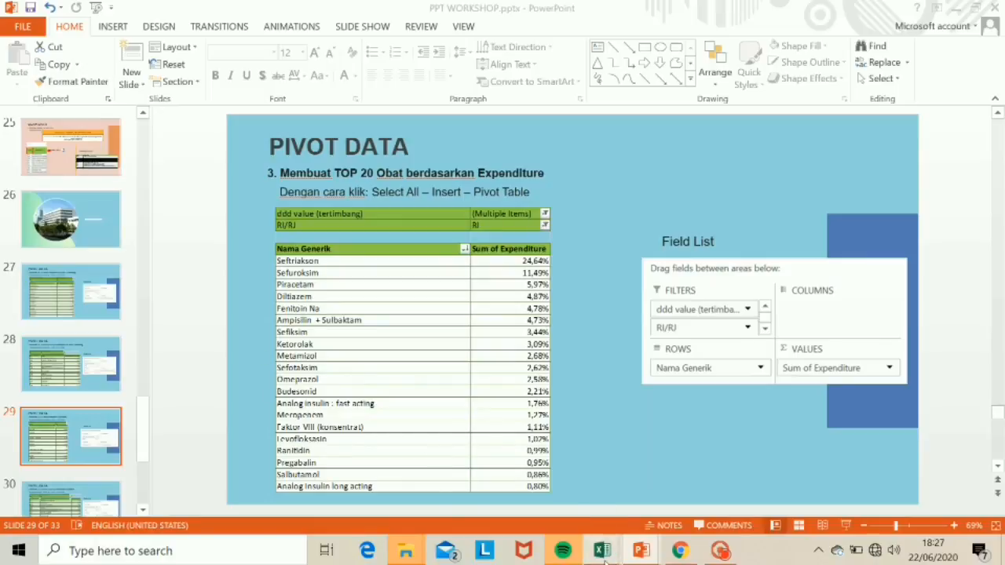
left_click(517, 464)
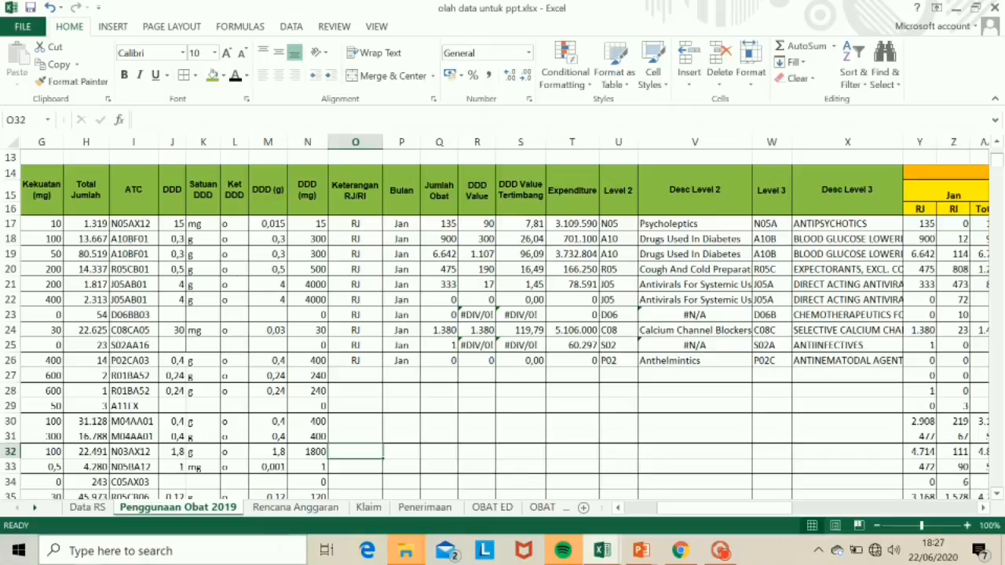
mouse_move(602, 554)
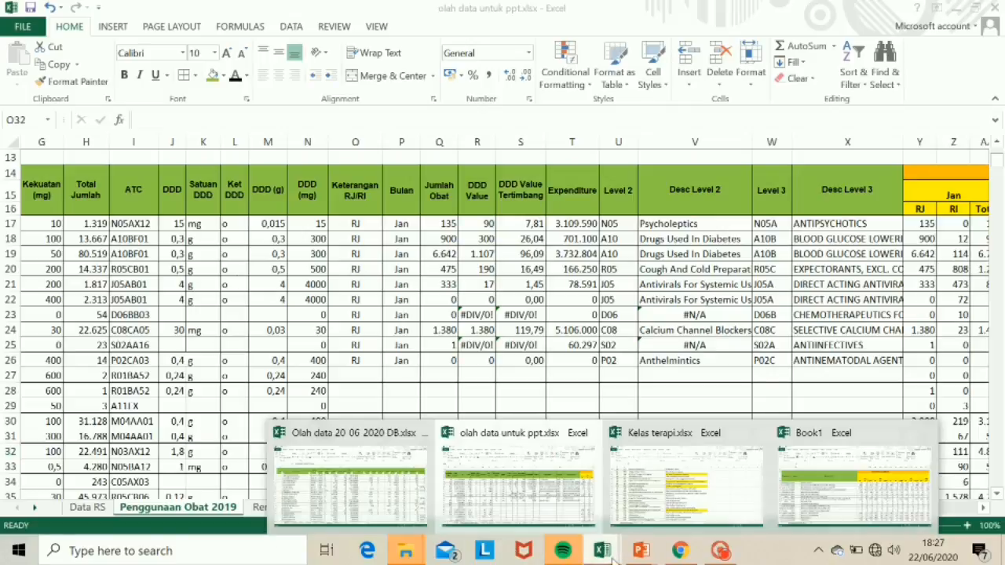
left_click(369, 463)
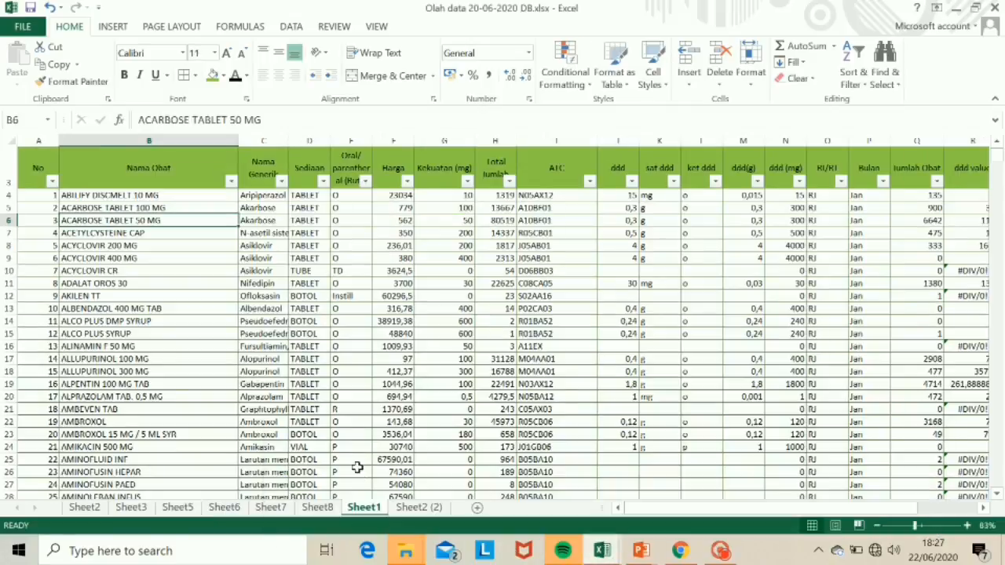
Create a PivotTable on a new worksheet from the full drug data range A3:X18075 of Sheet1
left_click(86, 170)
key("ctrl+shift+End")
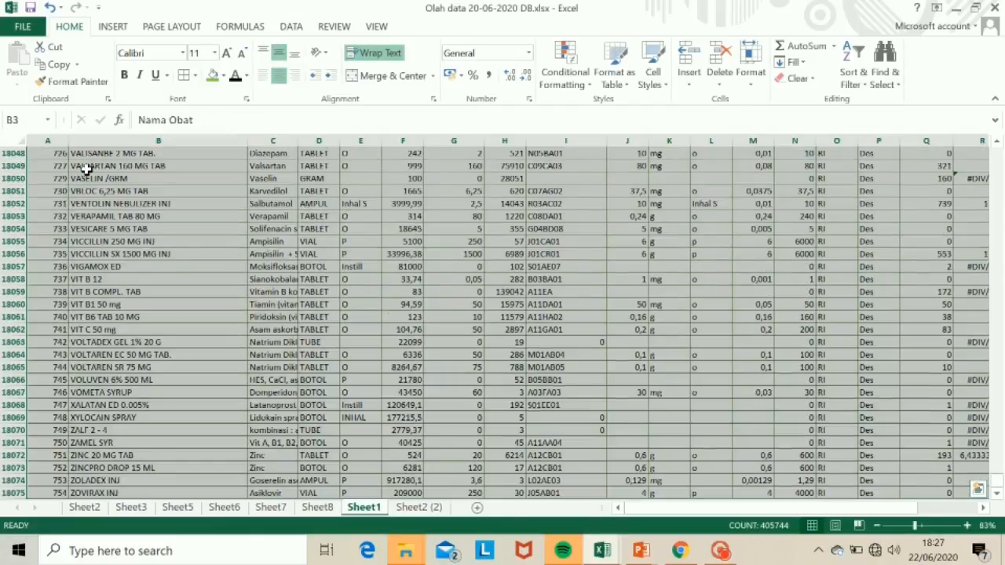
left_click(112, 27)
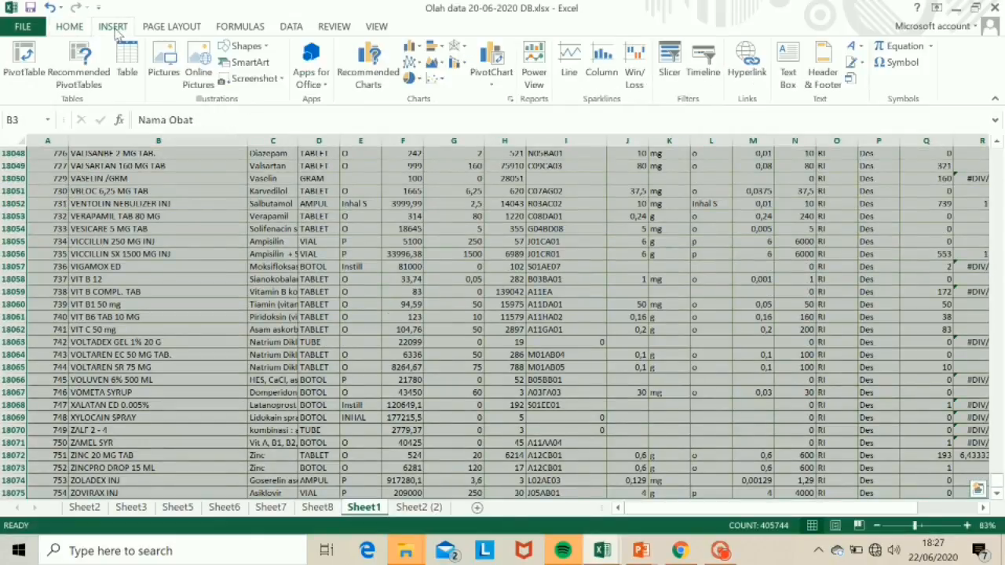
left_click(23, 61)
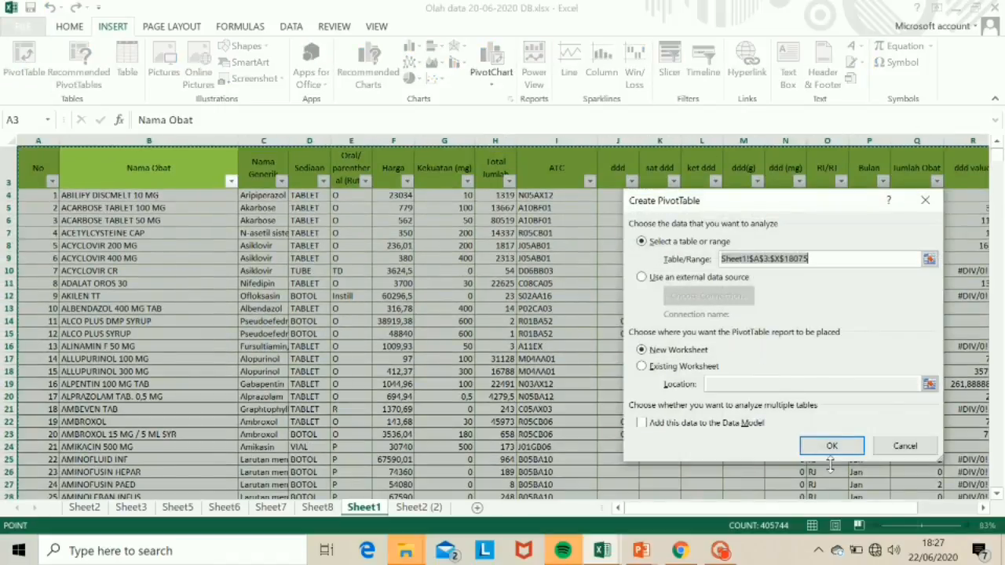
left_click(828, 444)
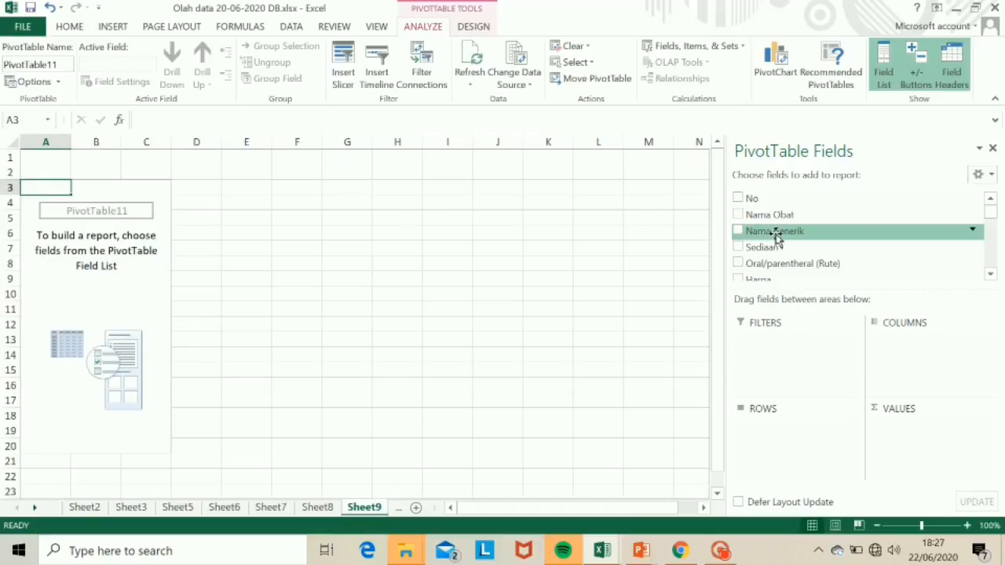
Add Nama Generik as the PivotTable's row field and narrow column A
left_click_drag(760, 233, 780, 451)
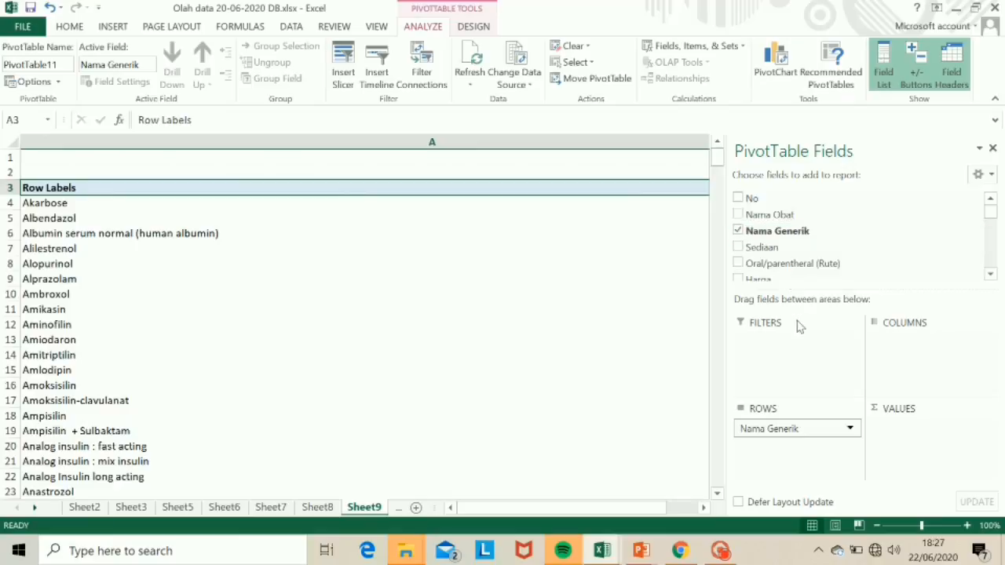
left_click(617, 159)
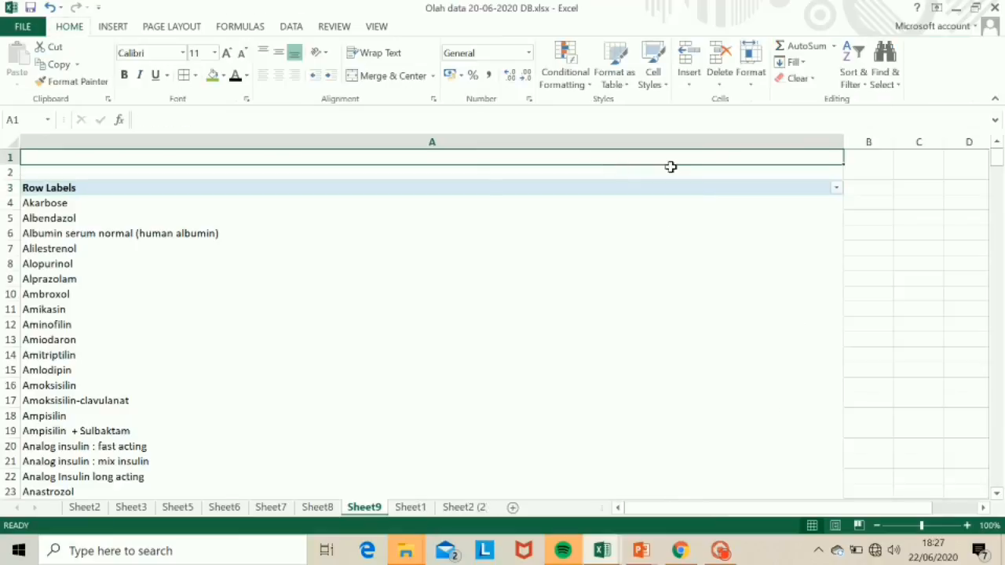
left_click_drag(841, 138, 187, 164)
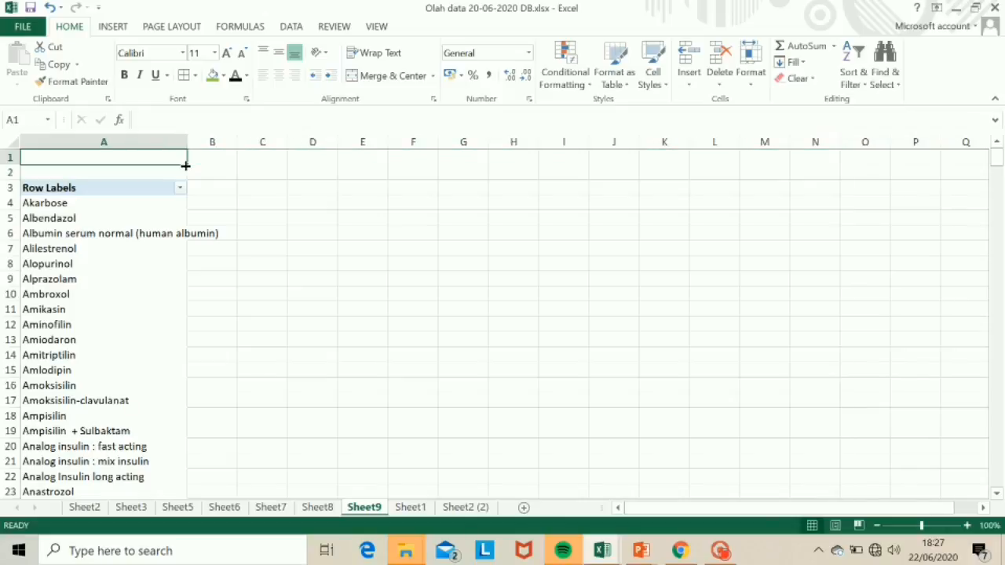
Add Expenditure to the PivotTable as a summed value field and narrow column A to fit the drug names
left_click(132, 210)
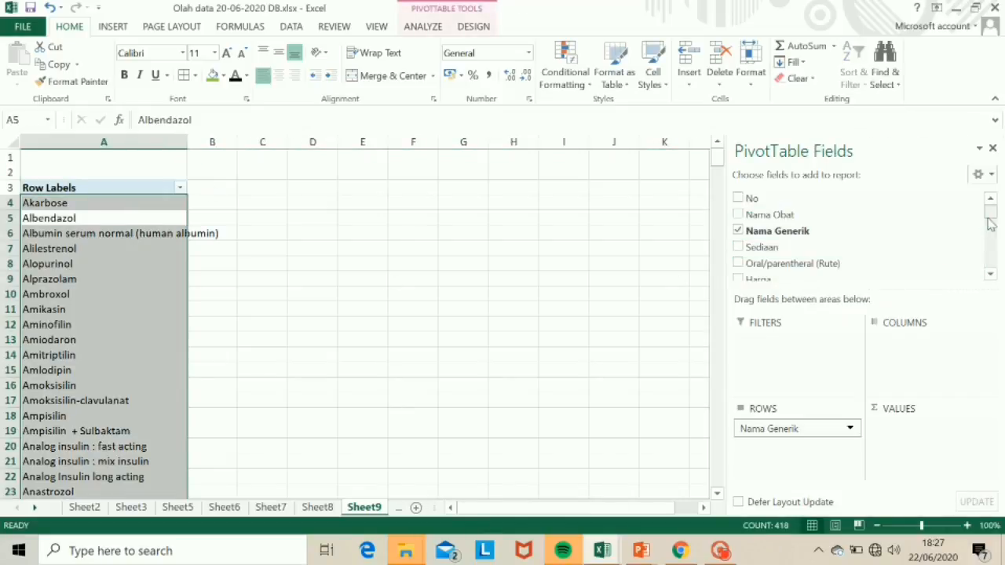
left_click_drag(992, 219, 990, 262)
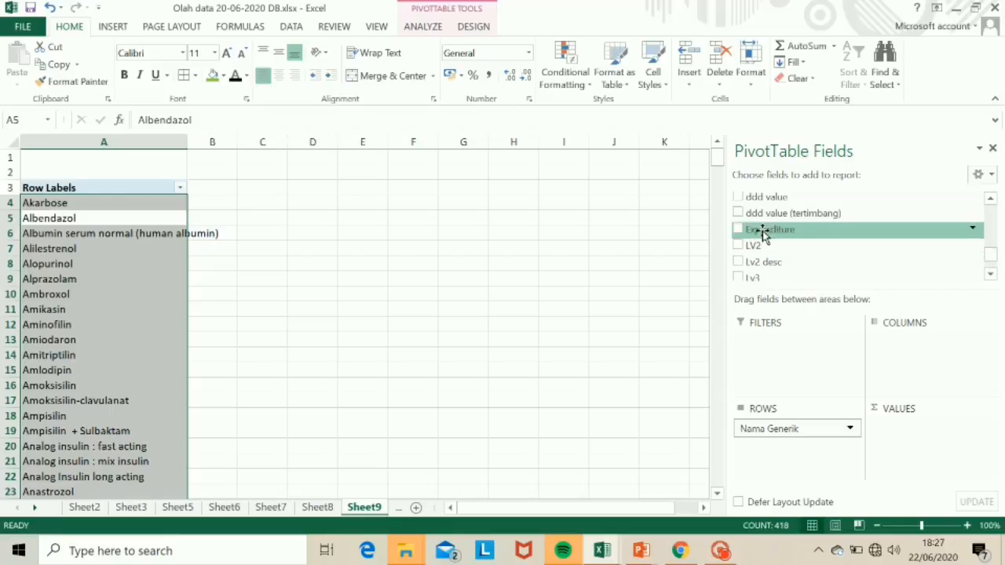
left_click_drag(763, 234, 905, 447)
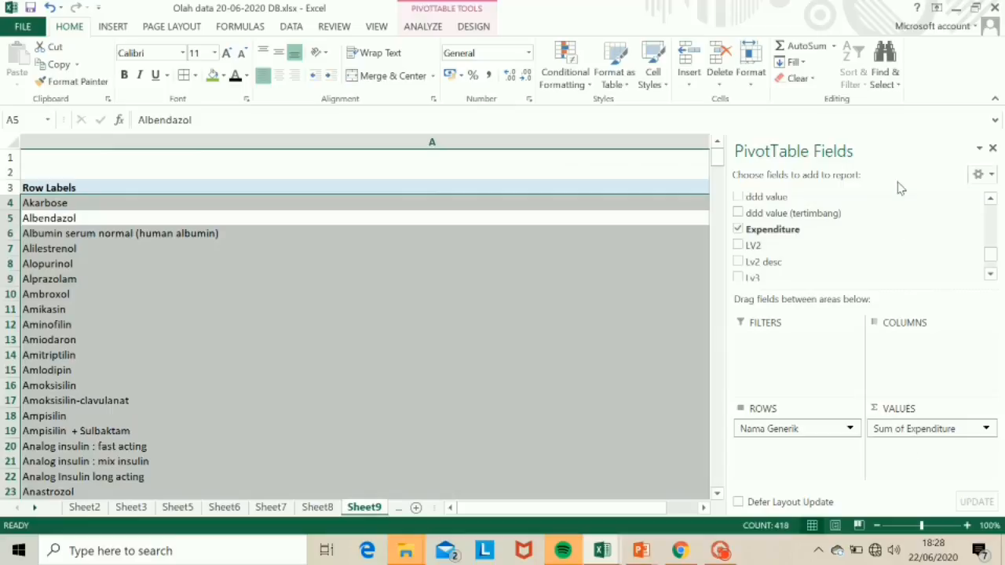
left_click(686, 173)
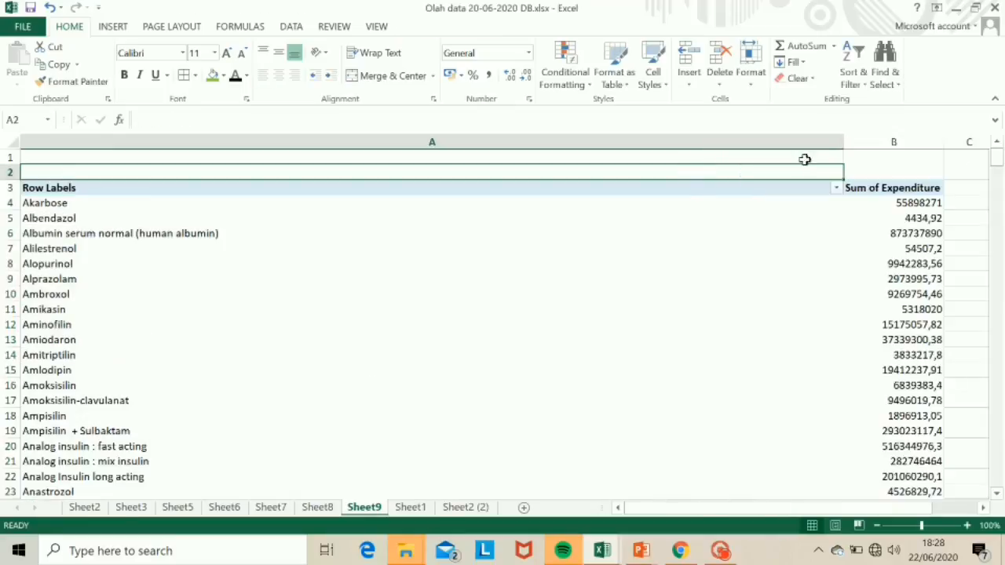
left_click_drag(840, 142, 225, 166)
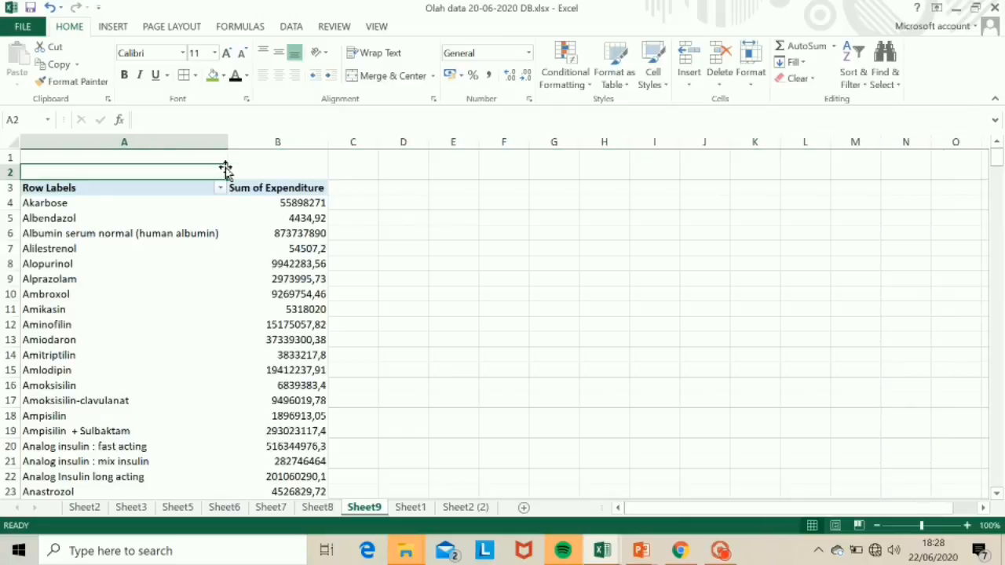
Show the Sum of Expenditure values as % of Grand Total
left_click(251, 228)
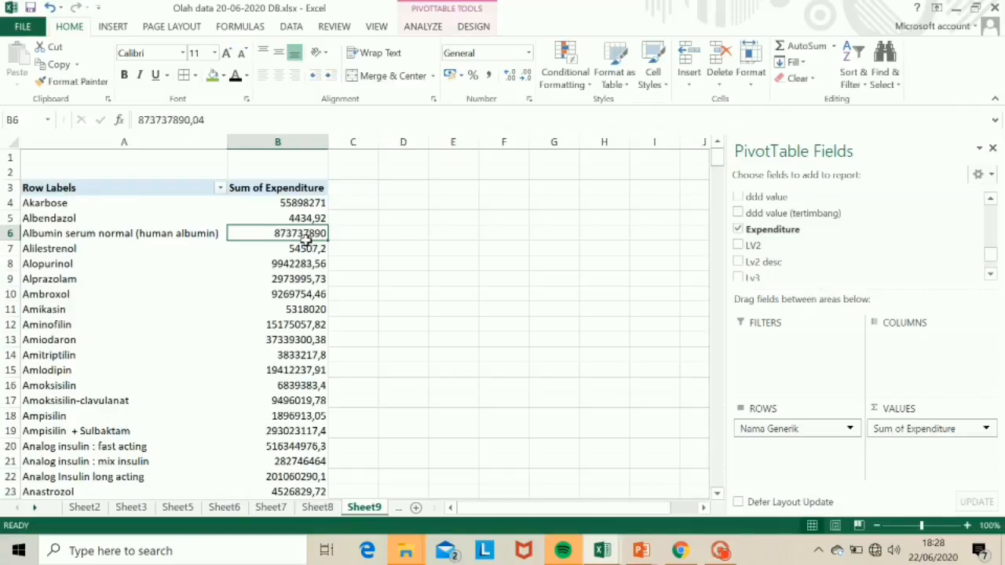
mouse_move(300, 234)
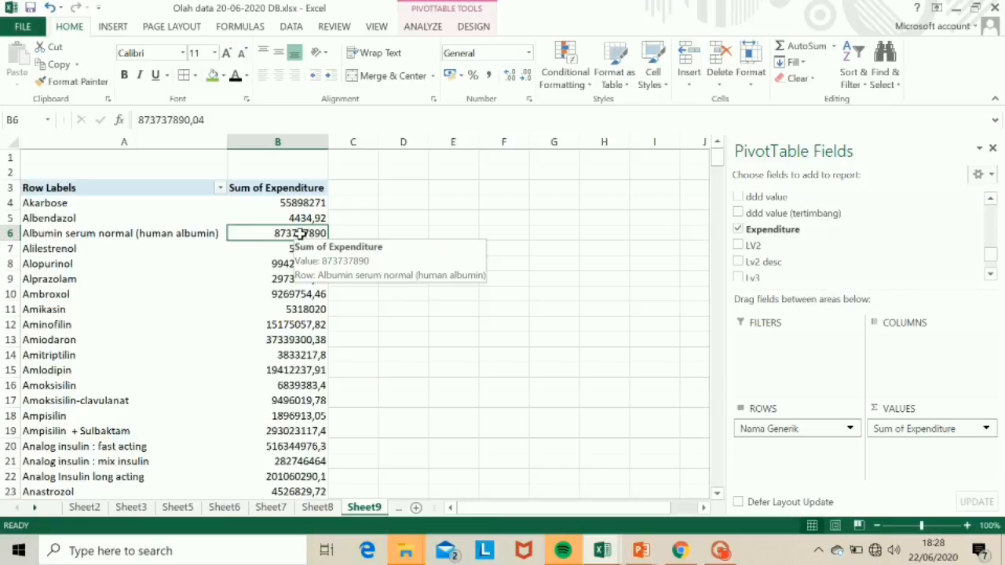
right_click(301, 234)
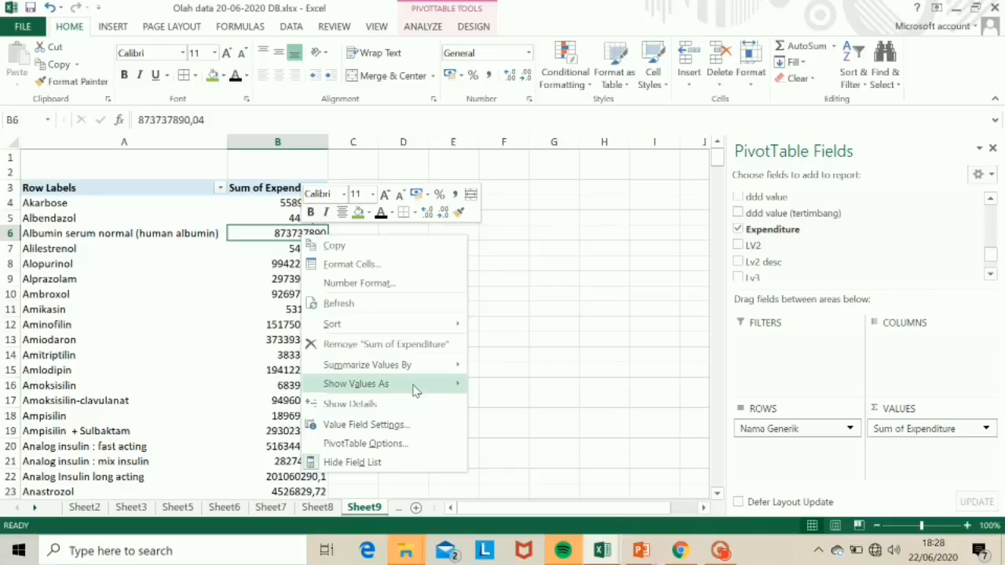
mouse_move(414, 383)
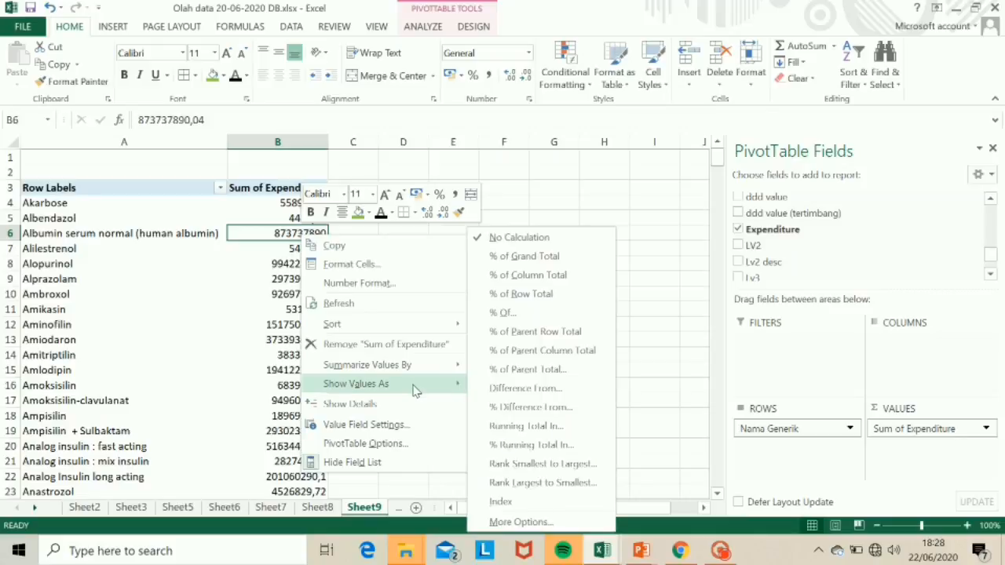
left_click(553, 265)
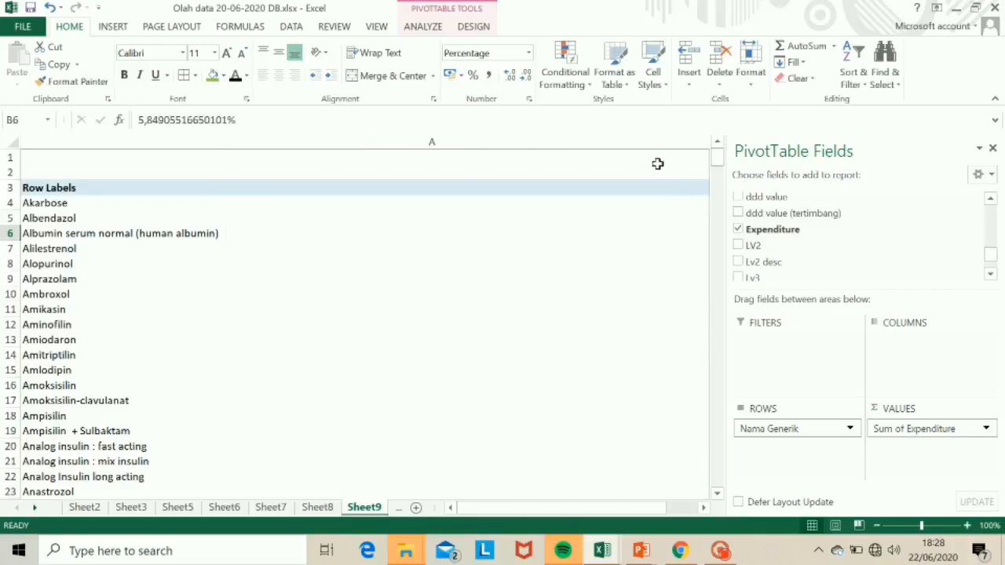
Narrow column A to fit the drug names and add RI/RJ to the PivotTable as a report filter
left_click(658, 166)
left_click_drag(841, 139, 257, 152)
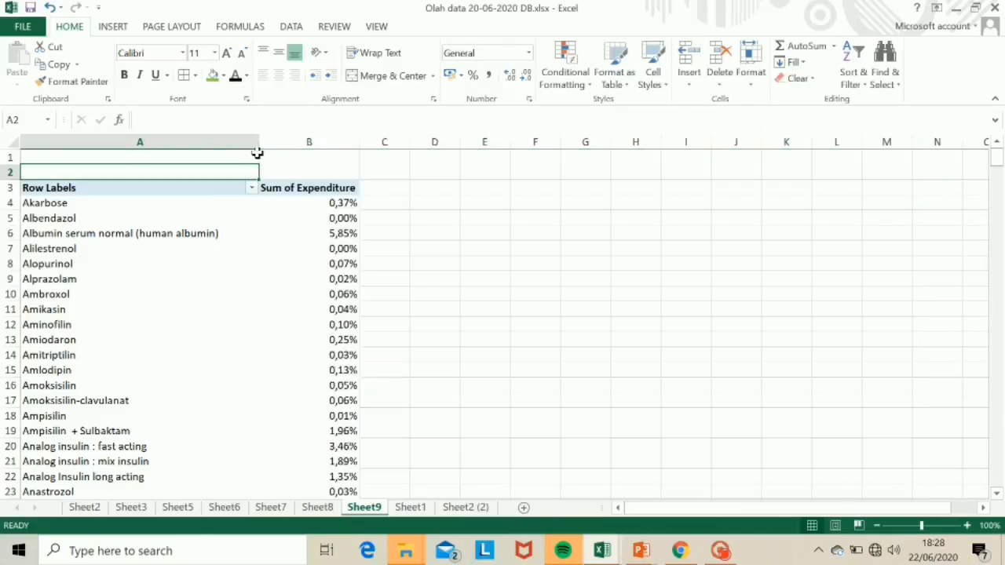
left_click(290, 232)
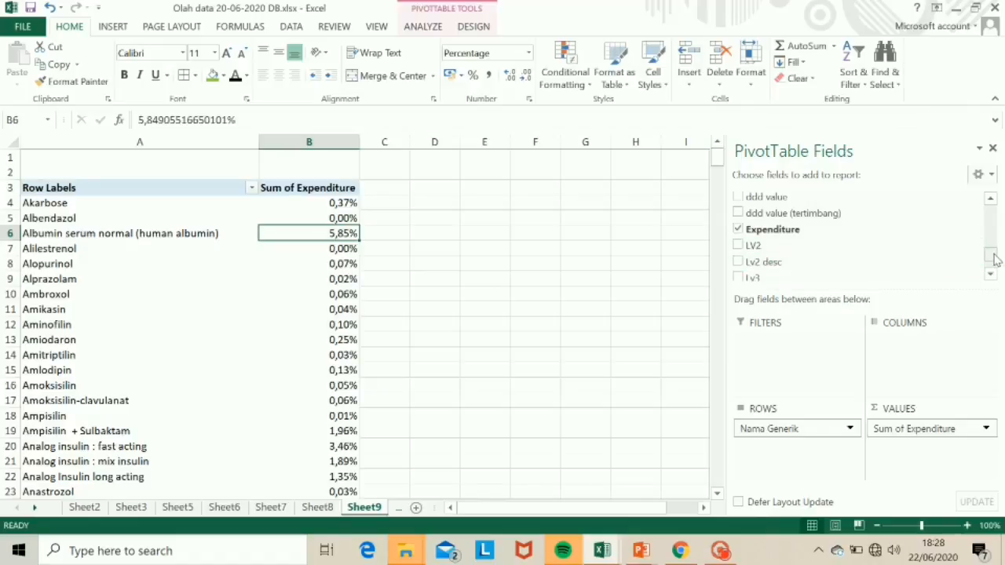
mouse_move(991, 259)
left_mouse_down()
mouse_move(991, 271)
mouse_move(992, 249)
left_mouse_up()
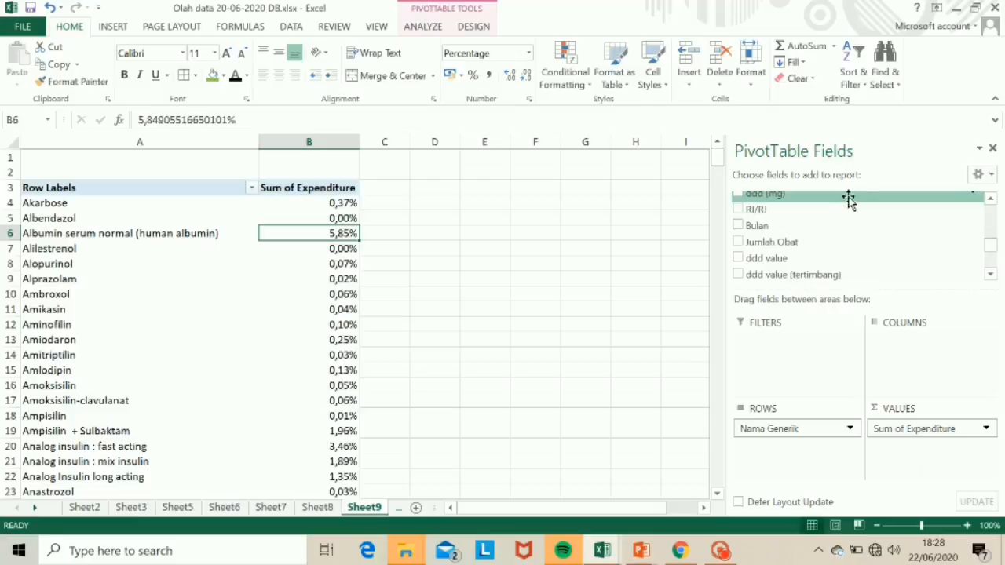
left_click_drag(755, 214, 774, 369)
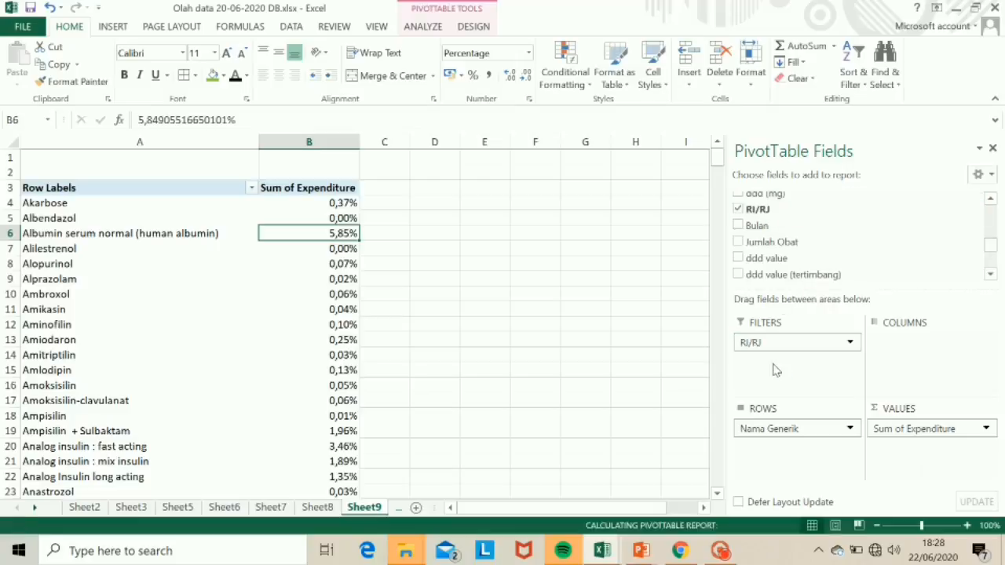
Narrow column A again and filter the PivotTable's RI/RJ field to RI
left_click(633, 170)
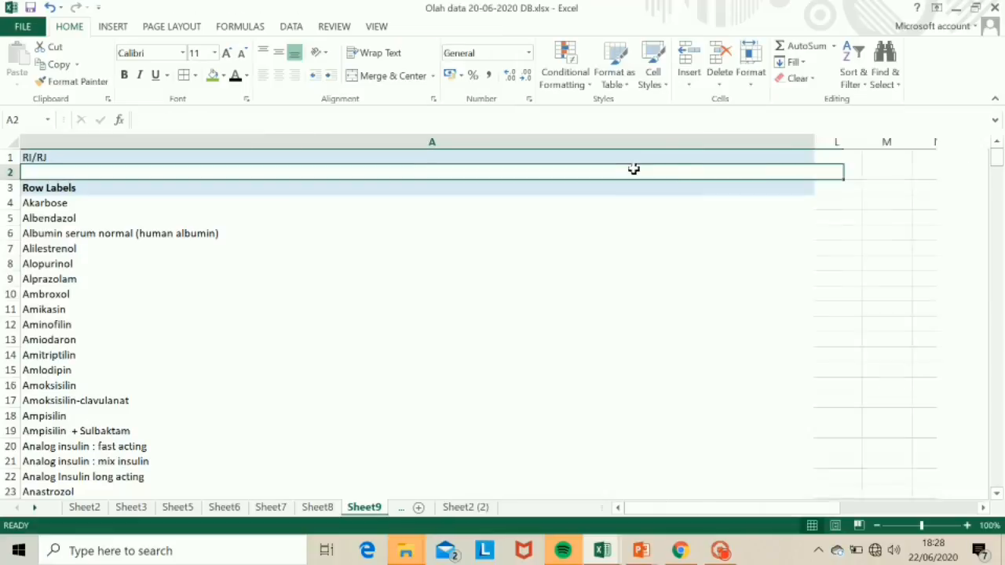
left_click_drag(843, 141, 325, 155)
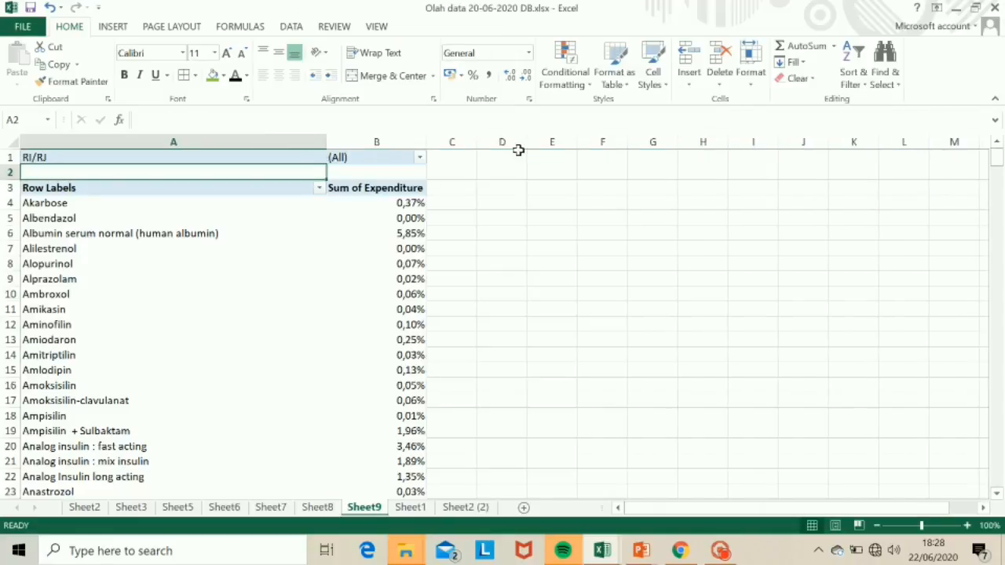
left_click(421, 158)
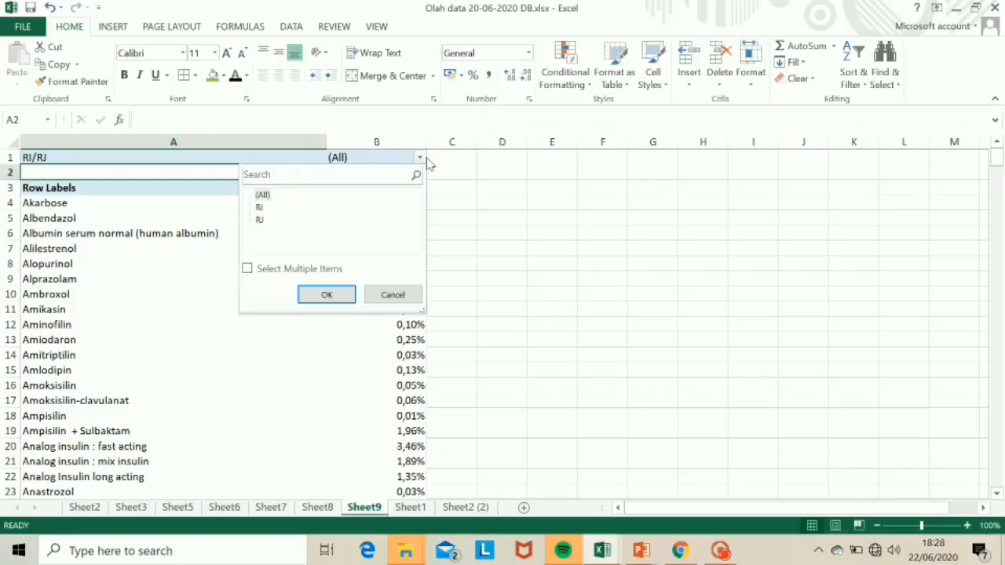
left_click(259, 208)
left_click(327, 295)
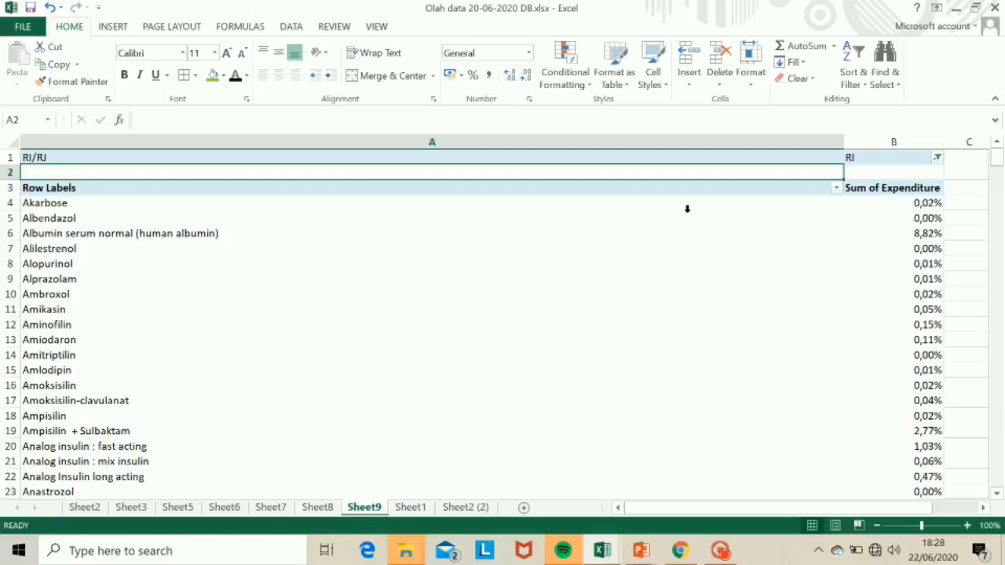
Sort the PivotTable's drug names in descending order by Sum of Expenditure
left_click(808, 189)
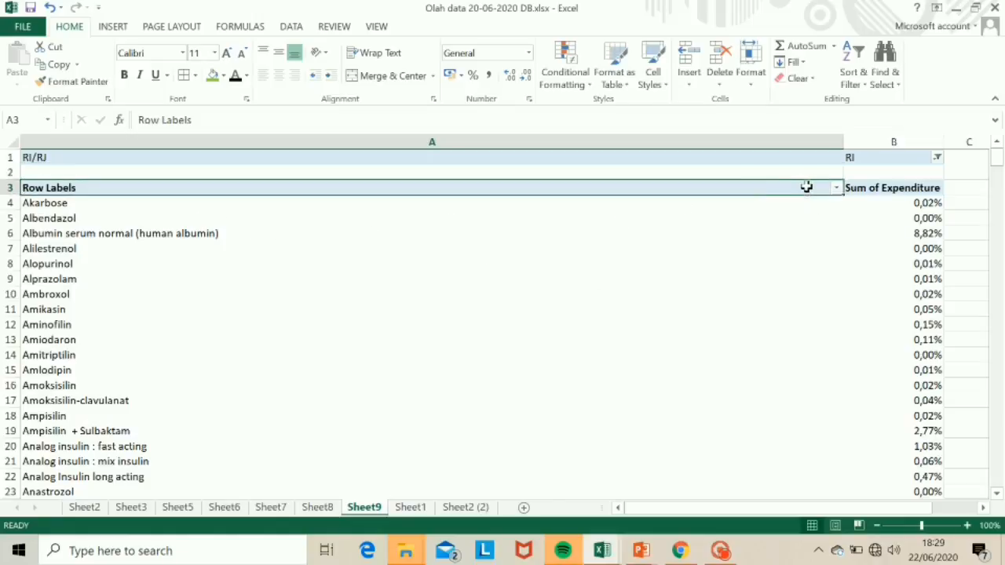
left_click(650, 203)
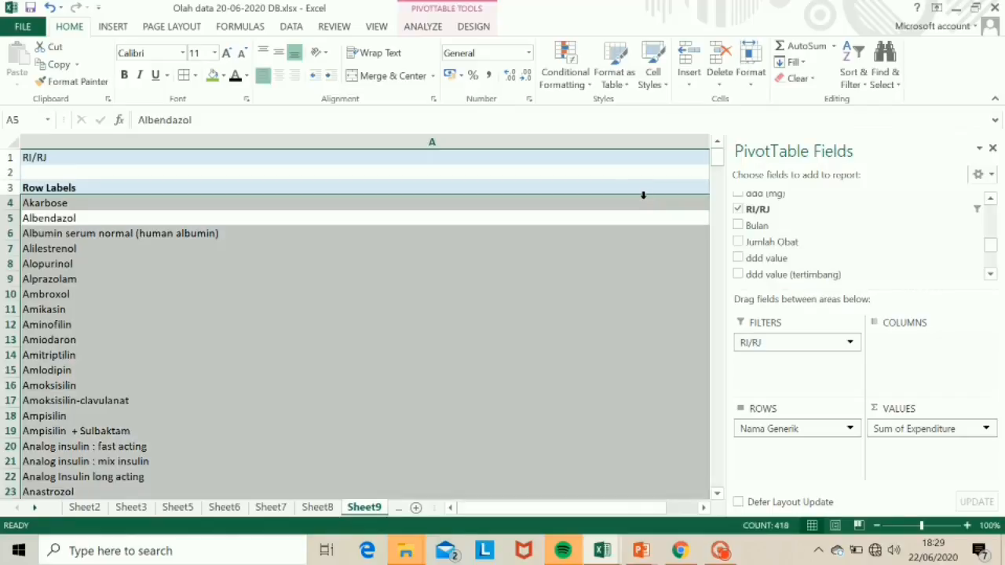
left_click(626, 172)
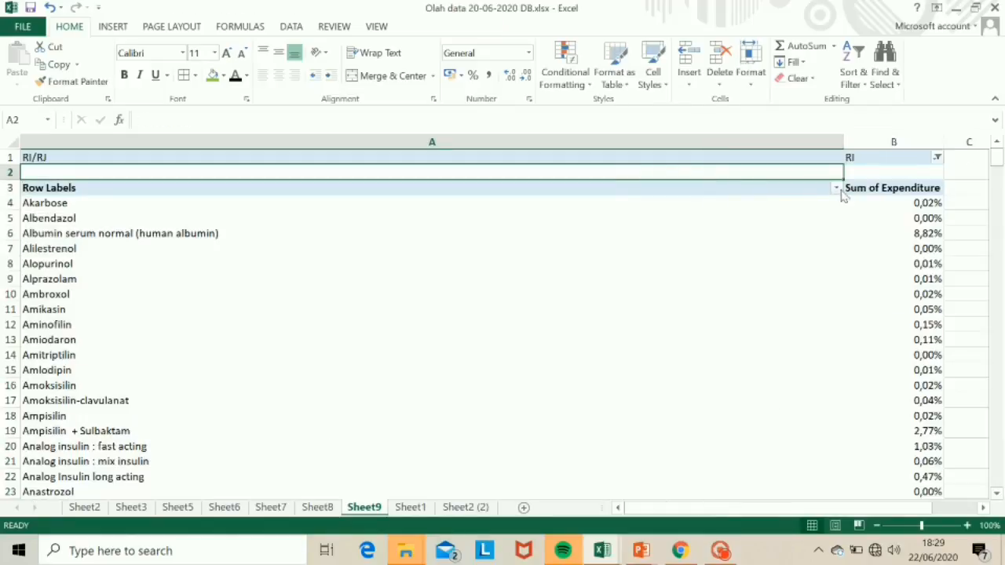
left_click(837, 189)
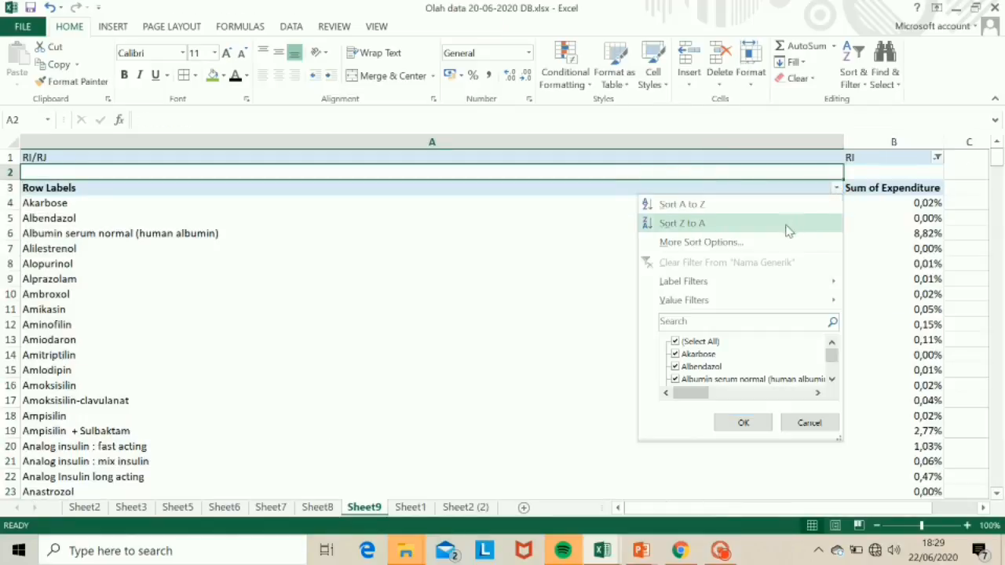
left_click(775, 243)
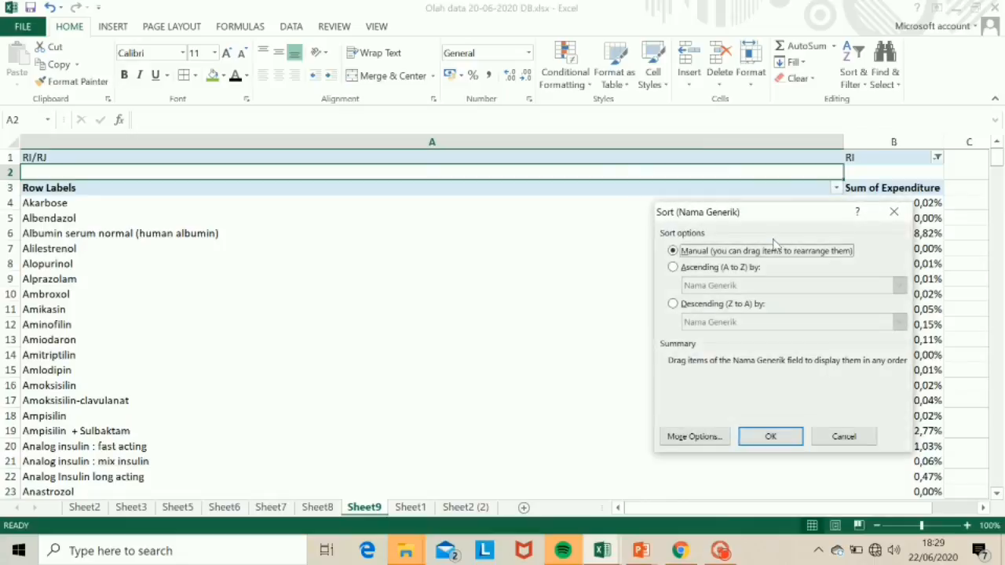
left_click(726, 307)
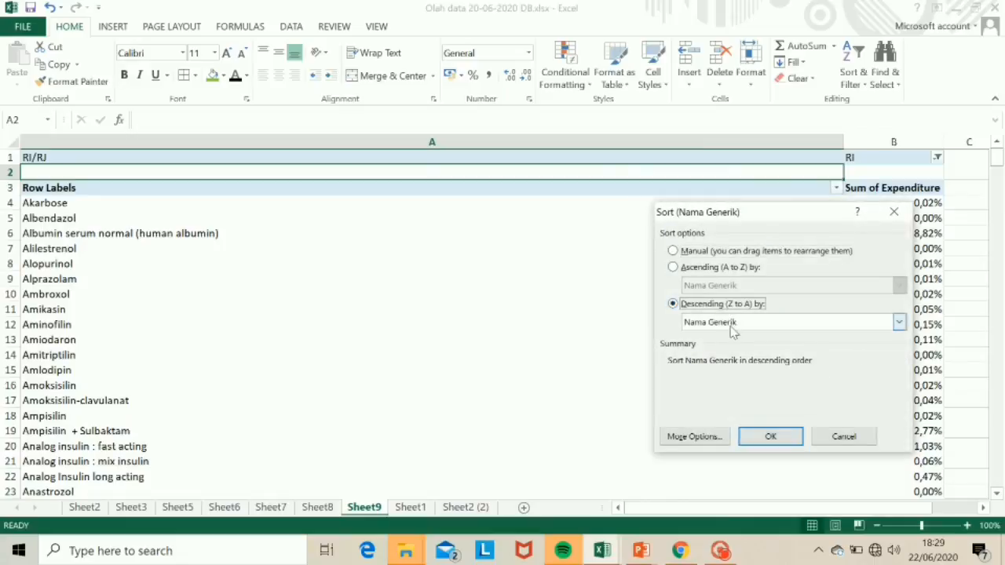
left_click(734, 326)
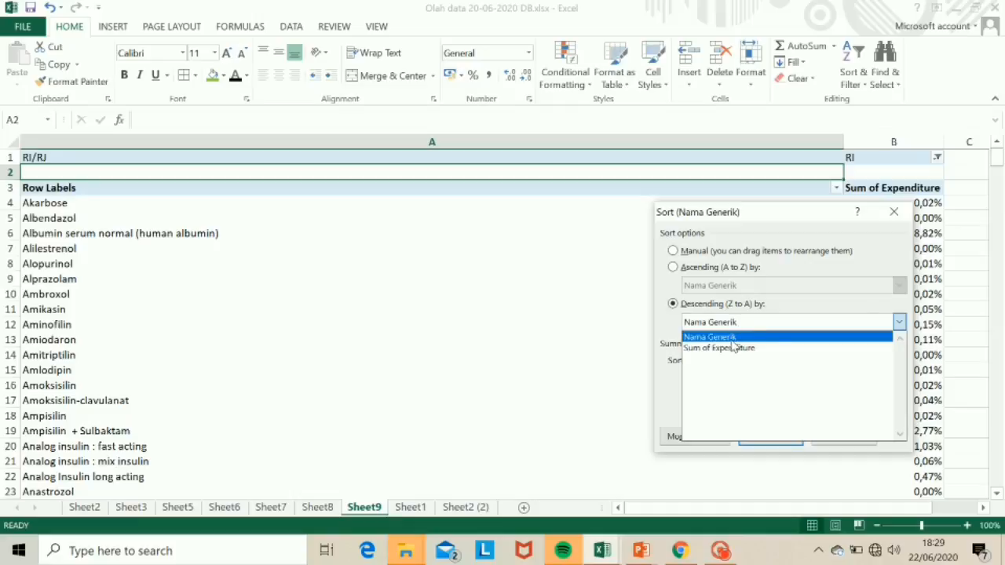
left_click(730, 349)
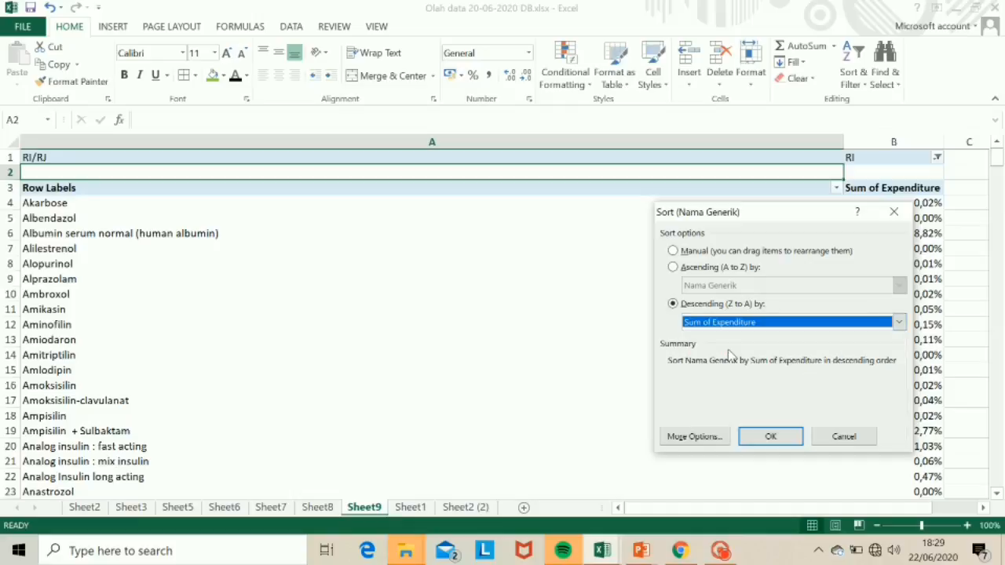
left_click(761, 437)
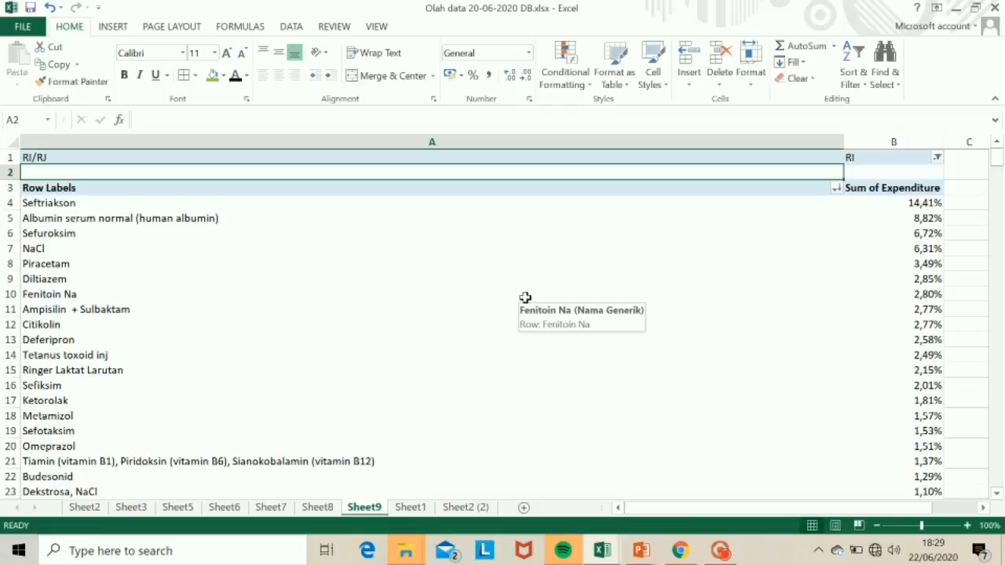
Copy the top 20 drugs with their expenditure percentages and headers, A2:B23, to the empty cells starting at F2
key("Up")
key("Down")
key("Down")
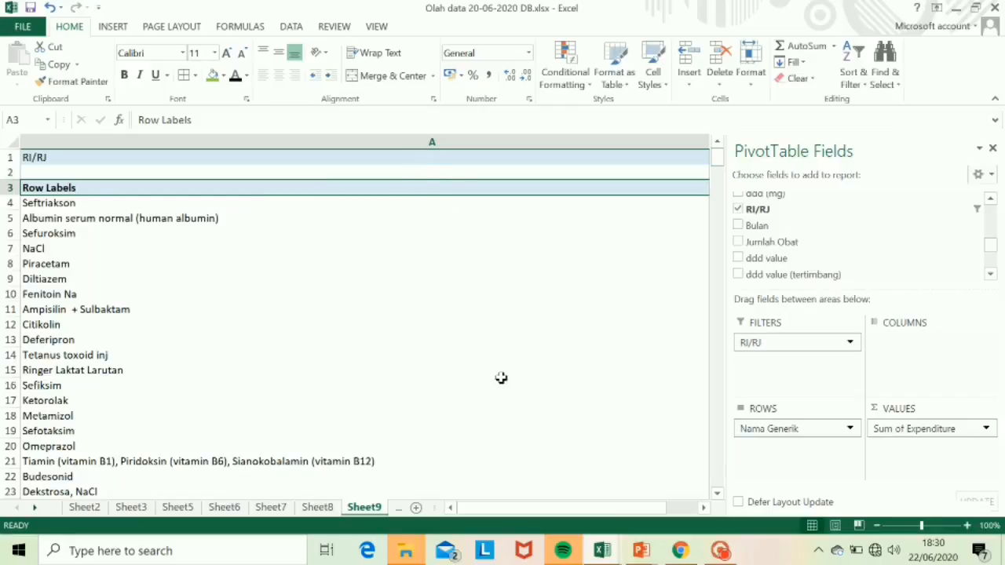
key("shift+Right")
key("Up")
key("shift+Down")
key("shift+Down")
key("shift+Down")
key("shift+Down")
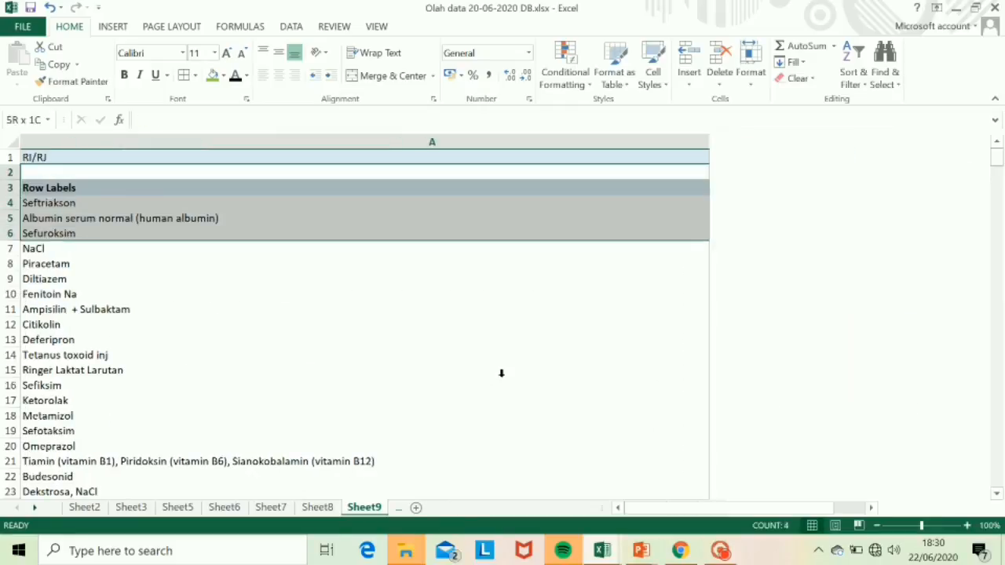
key("shift+Down")
key("shift+Down")
key("shift+Down")
key("shift+Down")
key("shift+Down")
key("shift+Down")
key("shift+Down")
key("shift+Down")
key("shift+Down")
key("shift+Down")
key("shift+Down")
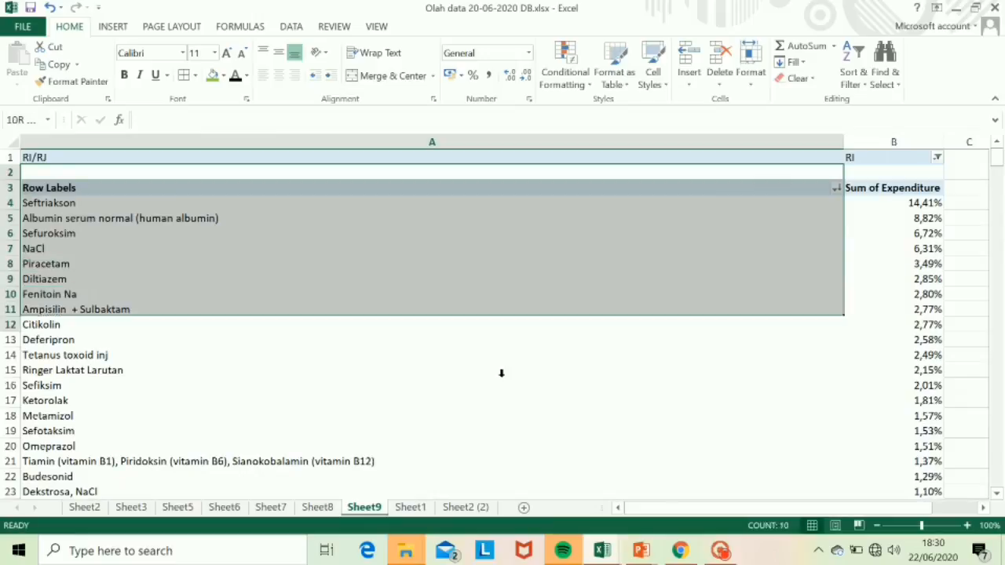
key("shift+Down")
key("shift+Down")
key("shift+Down")
key("shift+Down")
key("shift+Down")
key("shift+Down")
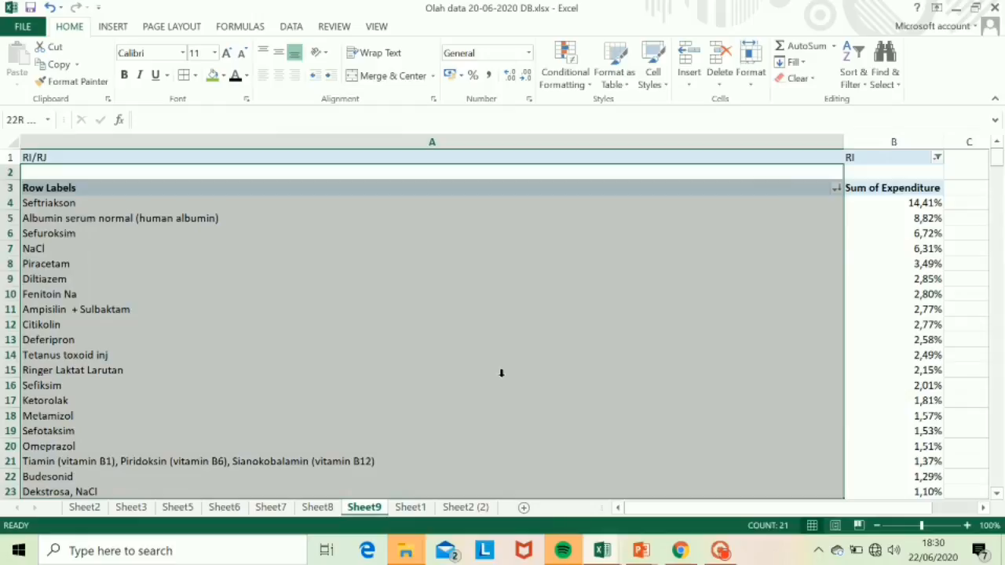
key("shift+Right")
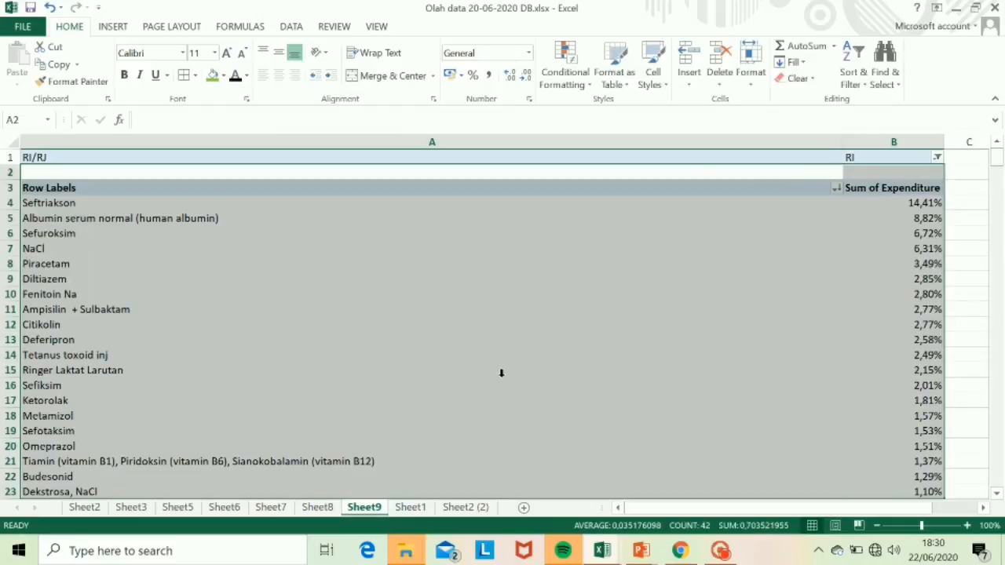
key("ctrl+c")
key("Right")
key("Right")
key("Right")
key("Right")
key("Right")
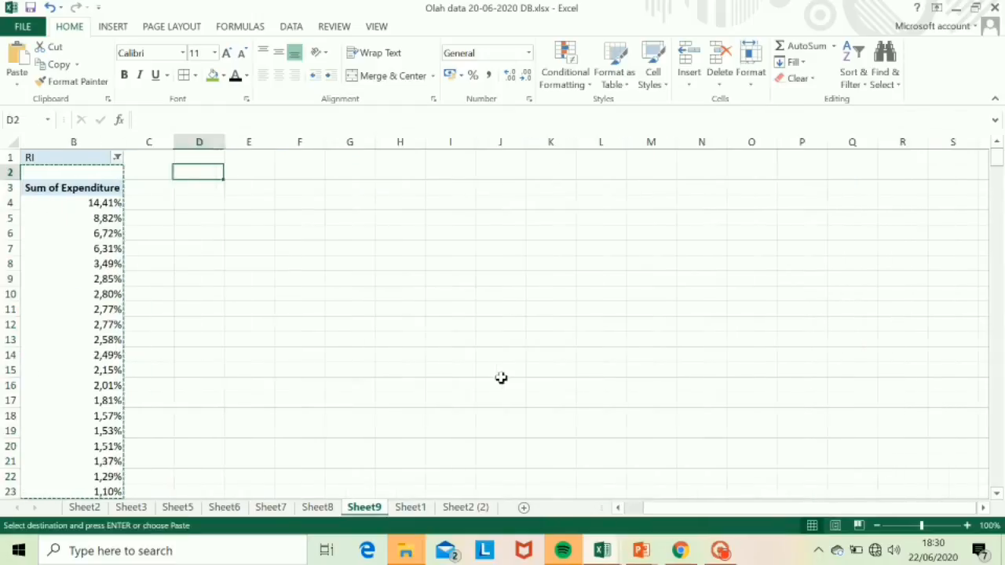
key("Right")
key("Left")
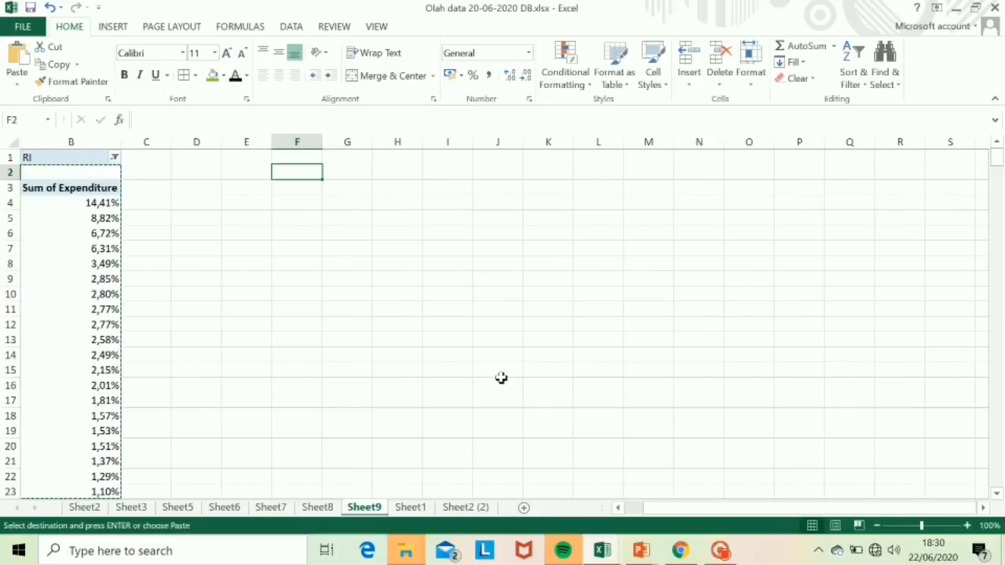
key("ctrl+v")
key("Right")
key("Down")
key("Down")
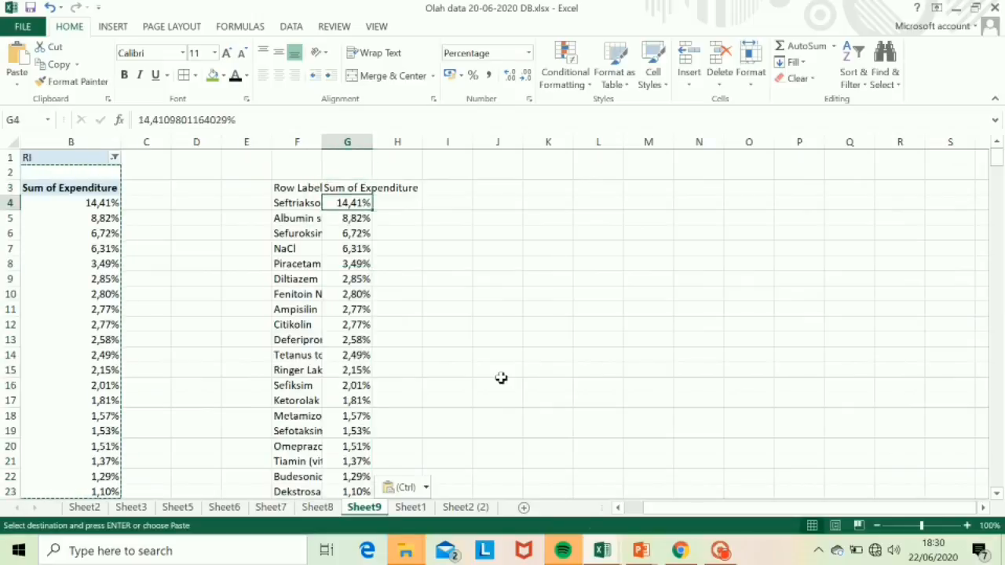
Insert a recommended Clustered Column chart from the copied top 20 drug table, F3:G23
key("Left")
key("Up")
key("shift+Right")
key("ctrl+shift+Down")
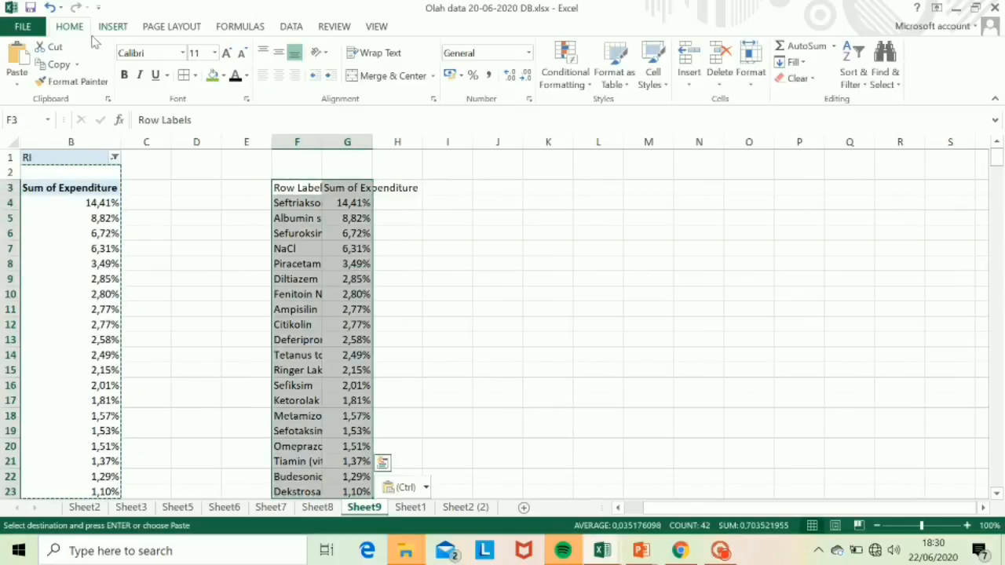
left_click(114, 26)
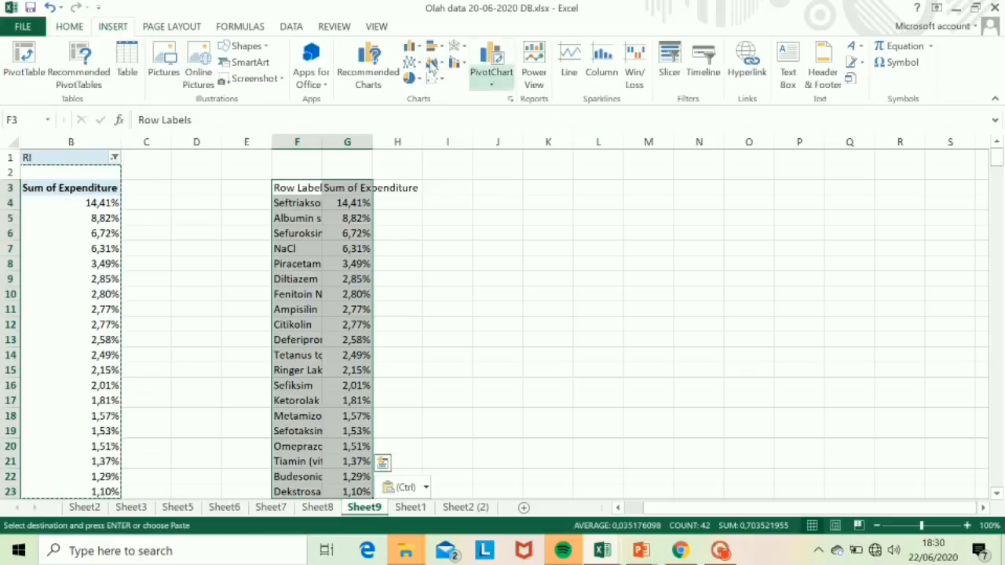
left_click(367, 67)
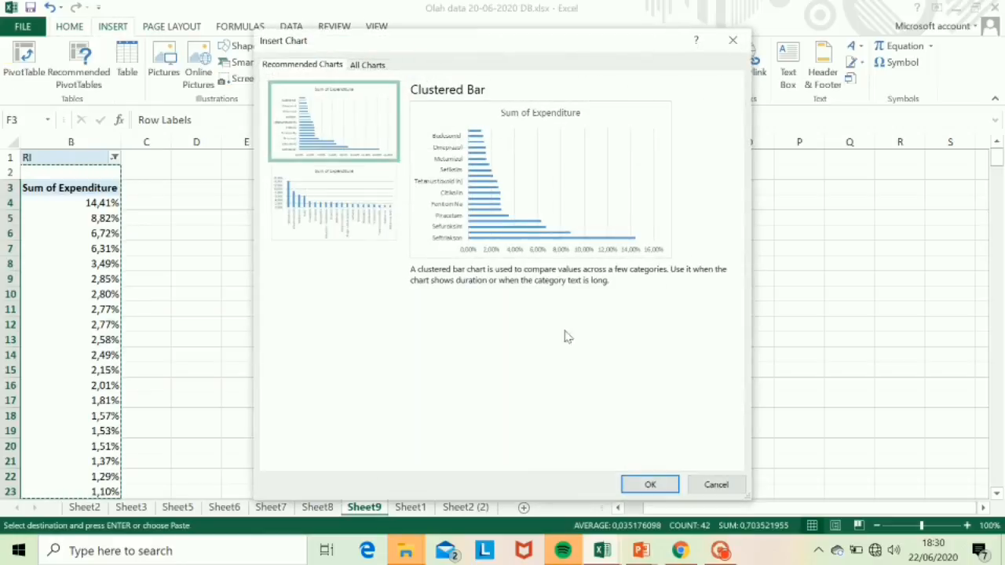
left_click(350, 211)
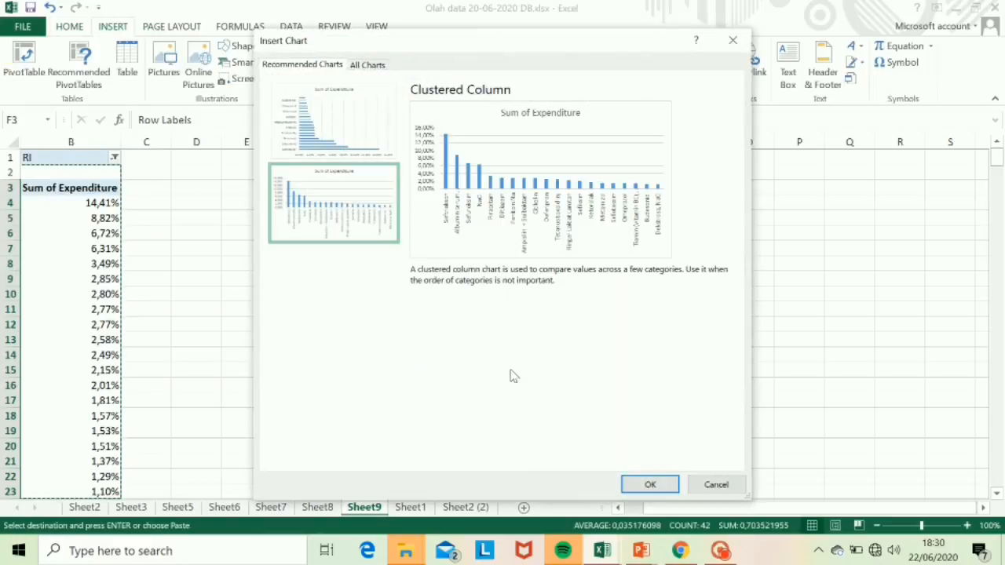
left_click(650, 485)
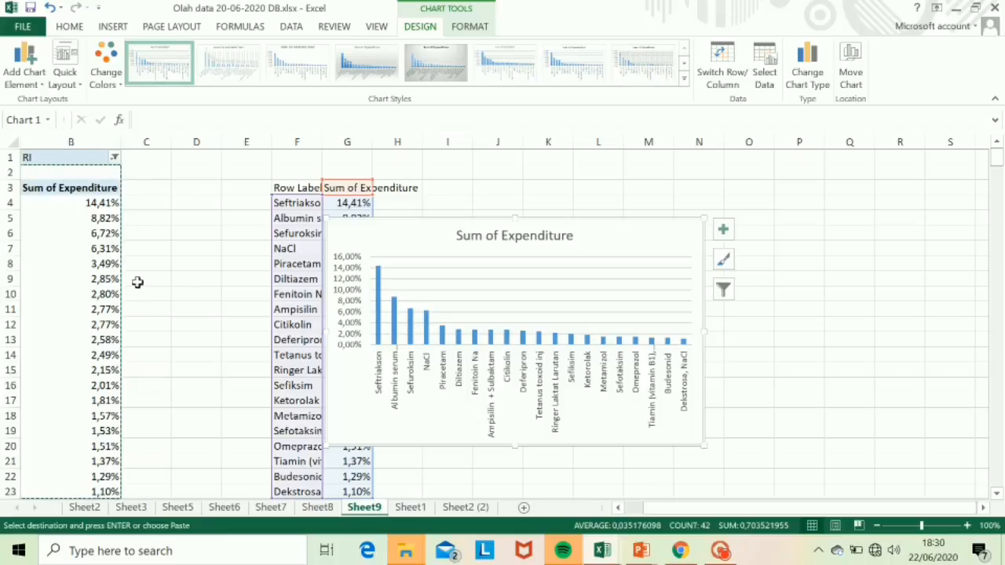
Replace Nama Generik with LV2 and Lv2 desc as the PivotTable's row fields
left_click(94, 267)
key("Left")
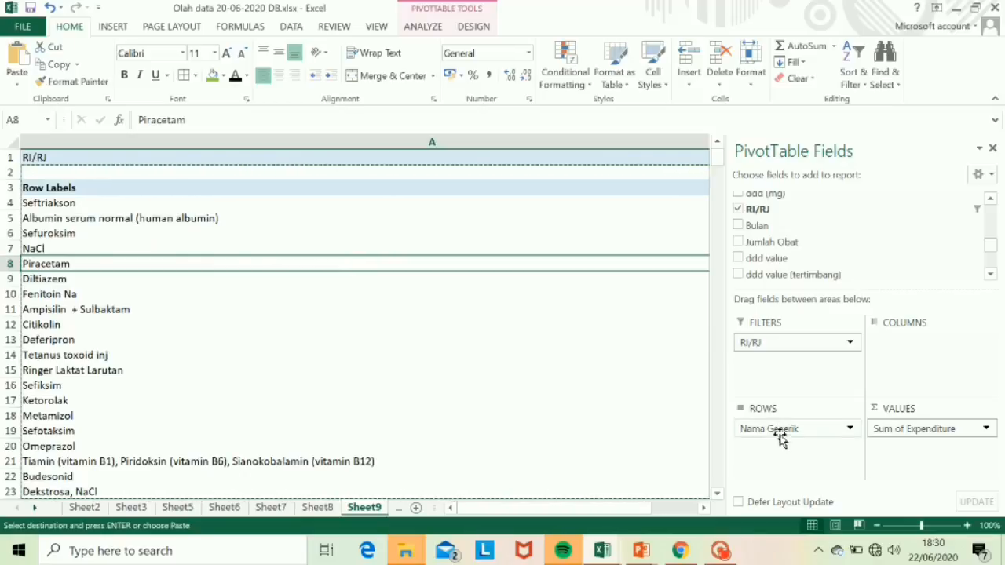
left_click_drag(780, 432, 634, 296)
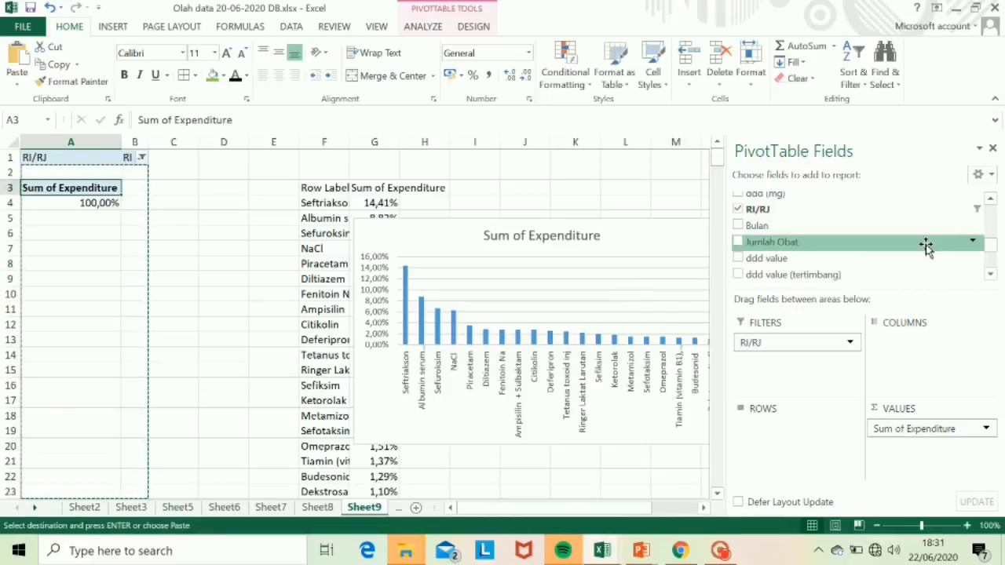
left_click_drag(995, 228, 993, 257)
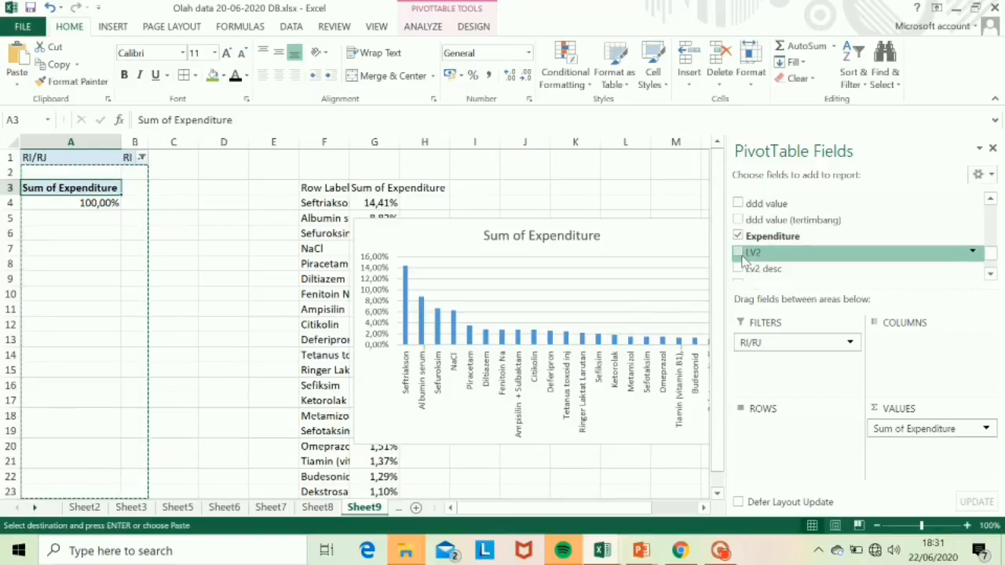
left_click_drag(755, 256, 782, 447)
left_click_drag(756, 270, 769, 464)
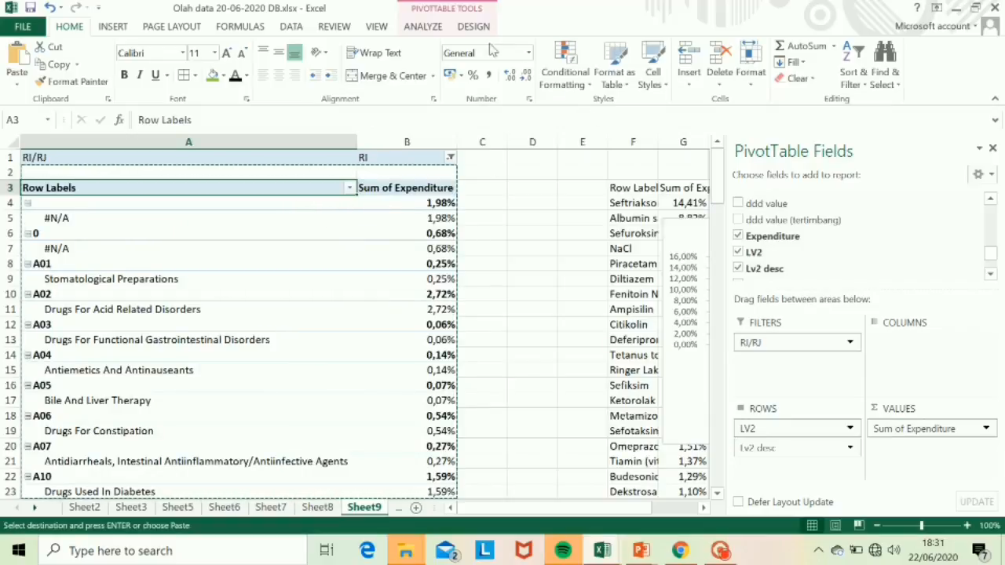
Show the PivotTable in tabular form and turn off all subtotals
left_click(471, 26)
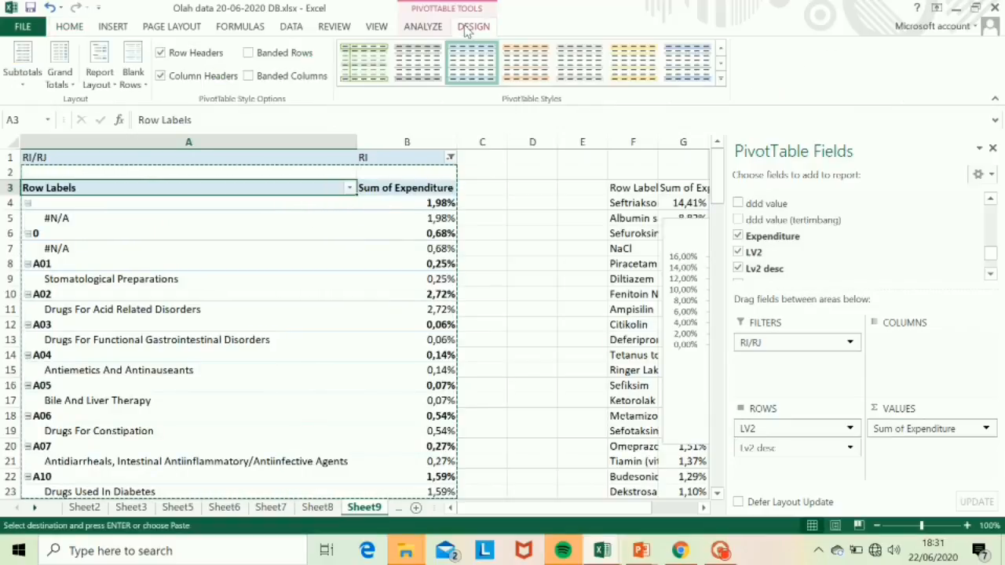
left_click(99, 73)
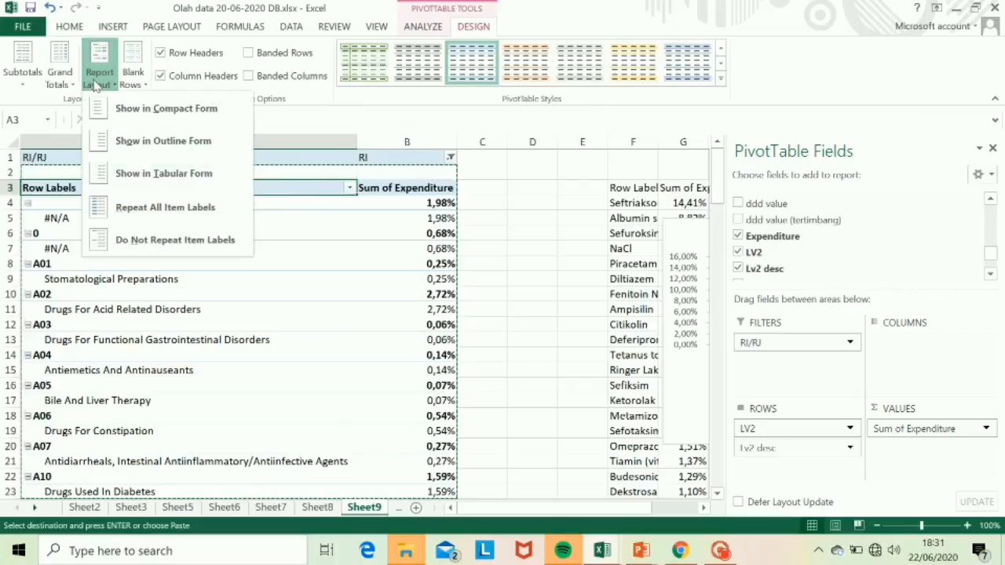
left_click(174, 173)
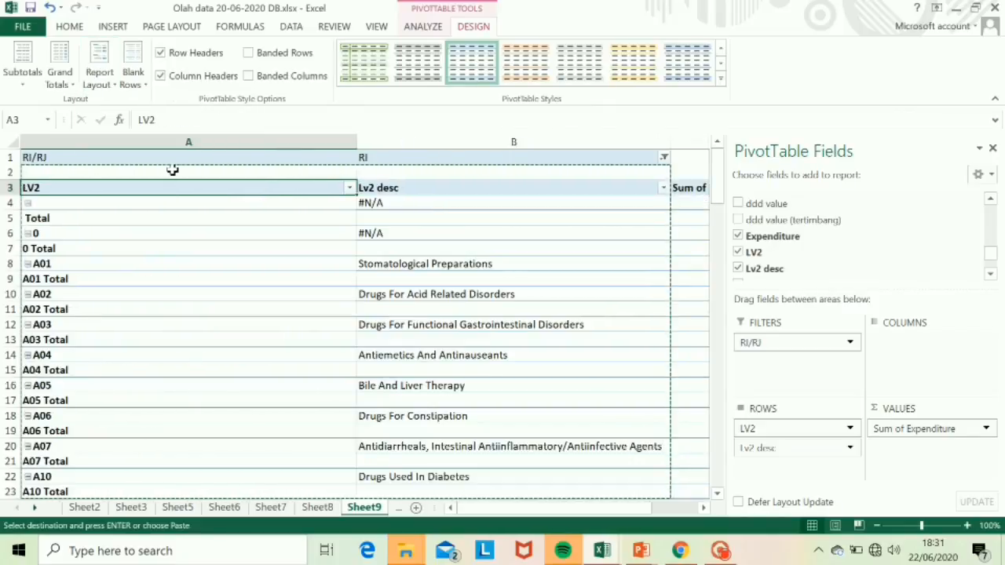
left_click(21, 86)
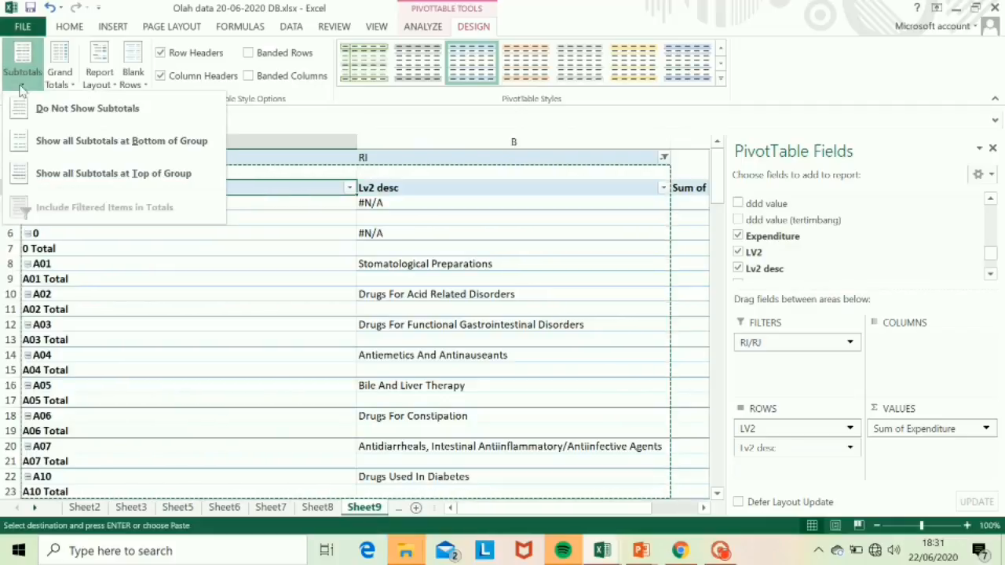
left_click(49, 110)
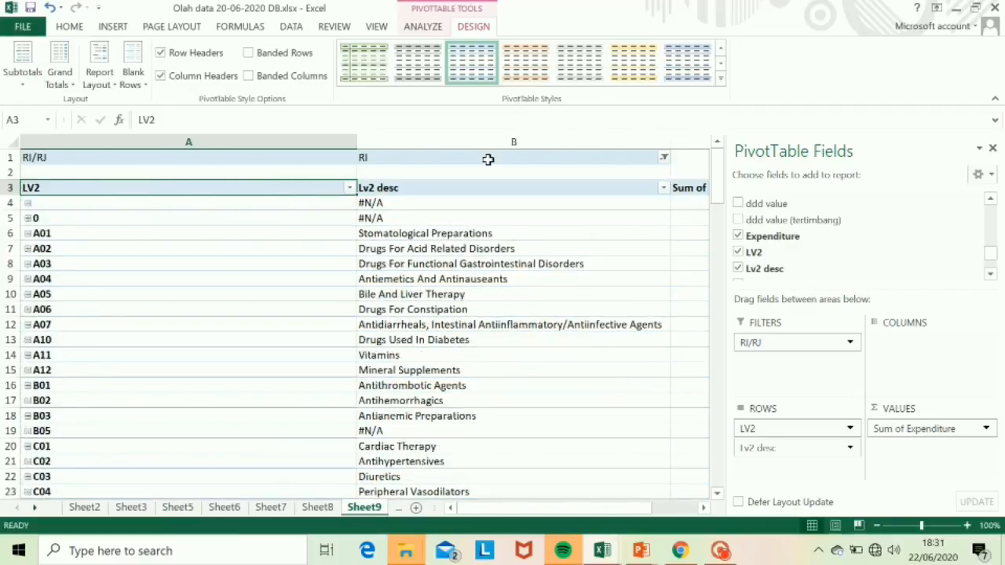
Filter the #N/A entries out of the PivotTable's Lv2 desc field
left_click(665, 189)
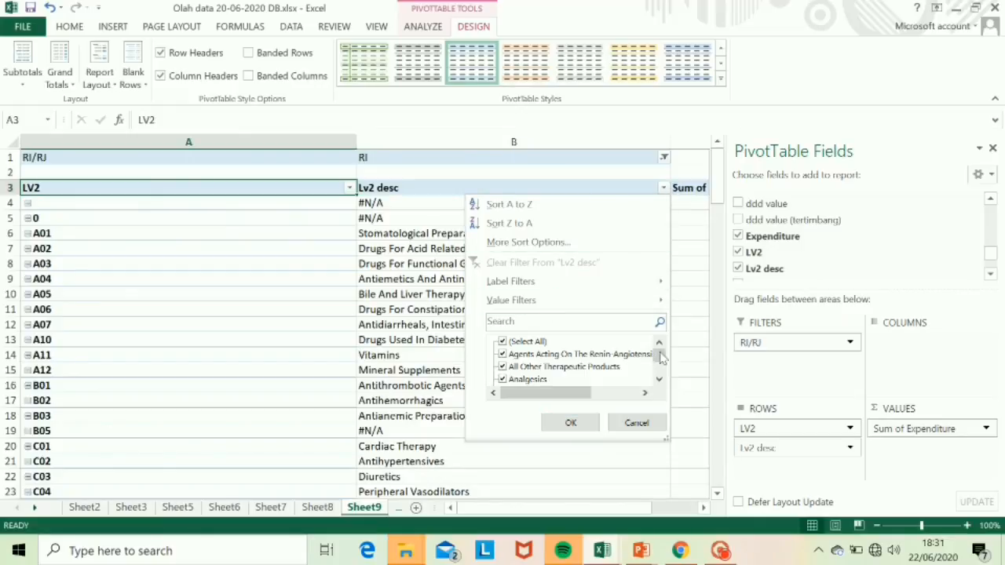
left_click_drag(658, 354, 658, 367)
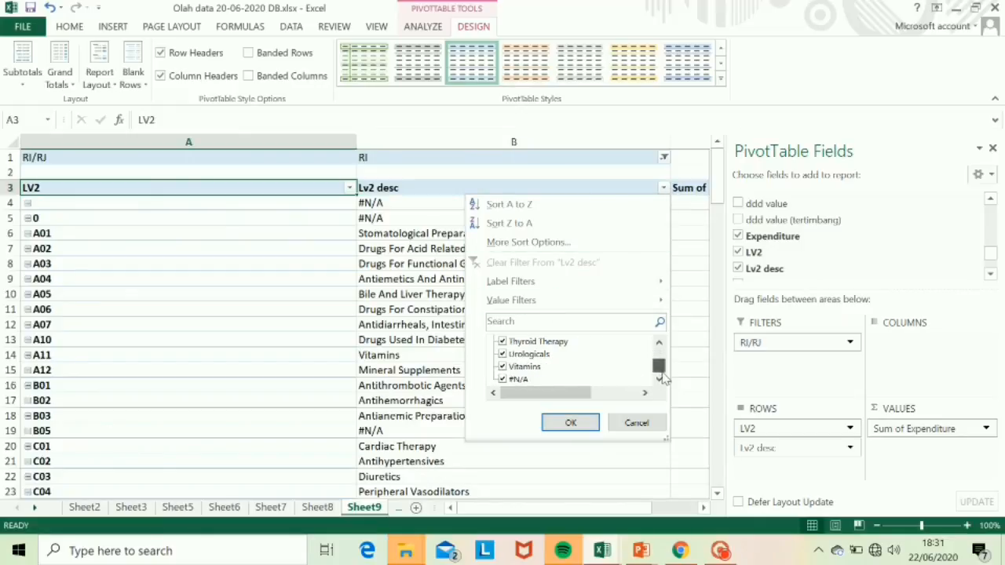
left_click(502, 380)
left_click(570, 422)
left_click(664, 209)
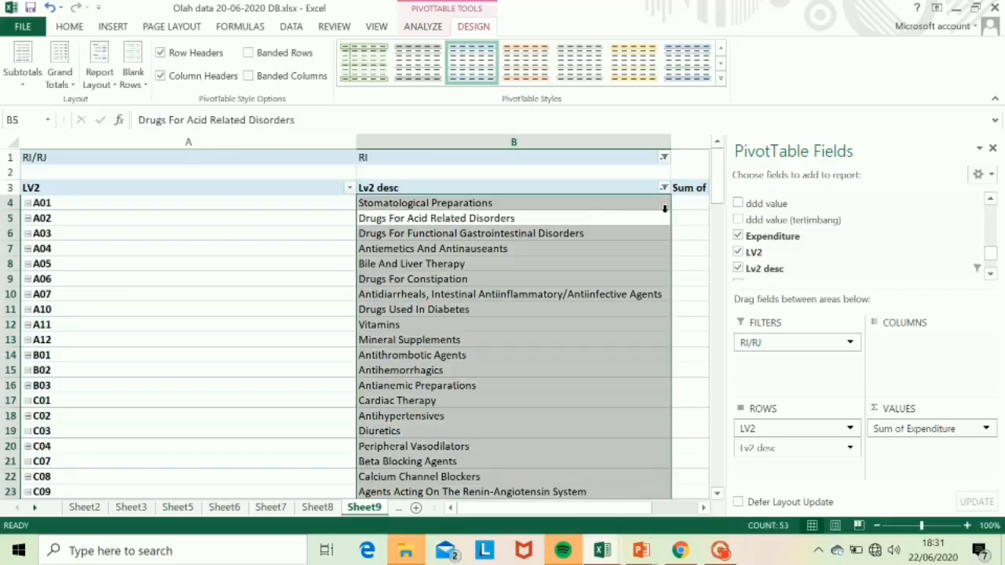
key("Right")
key("Left")
key("Left")
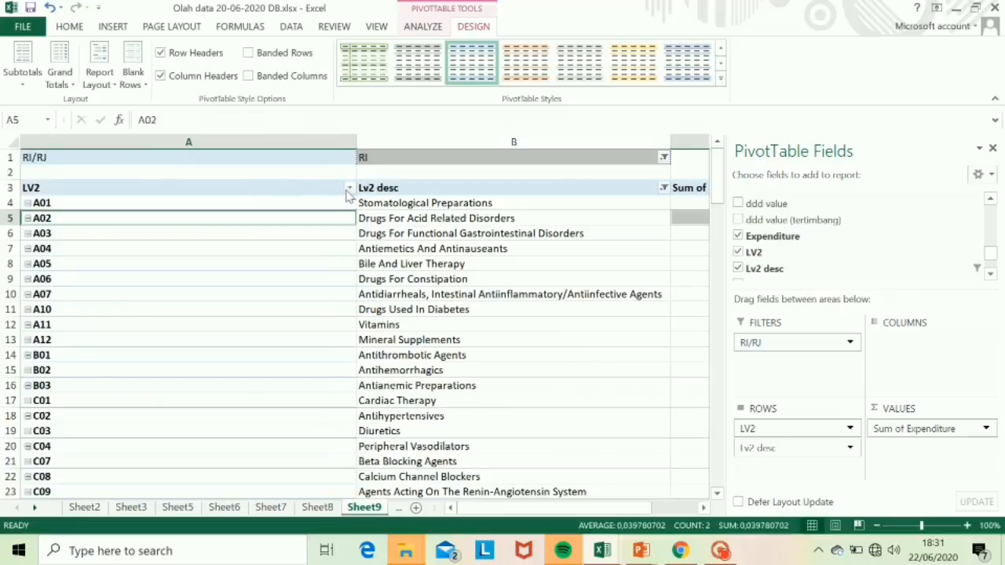
Sort the LV2 field in descending order by Sum of Expenditure
left_click(349, 190)
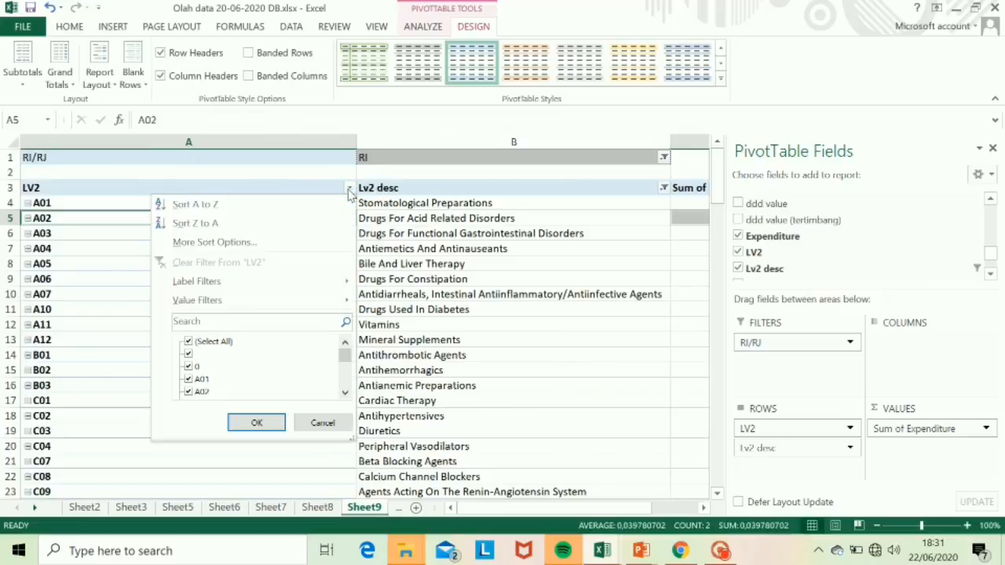
left_click(312, 245)
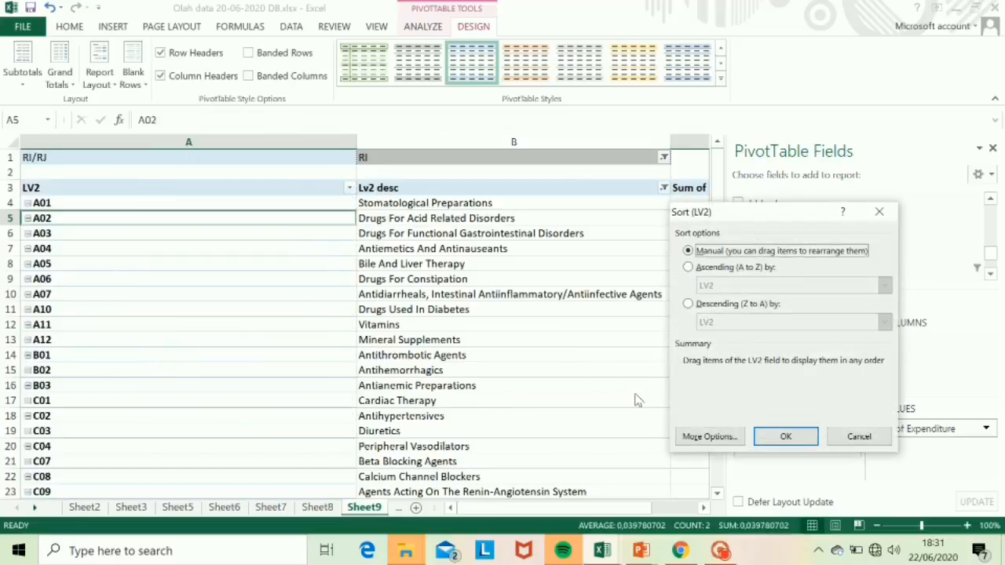
left_click(730, 306)
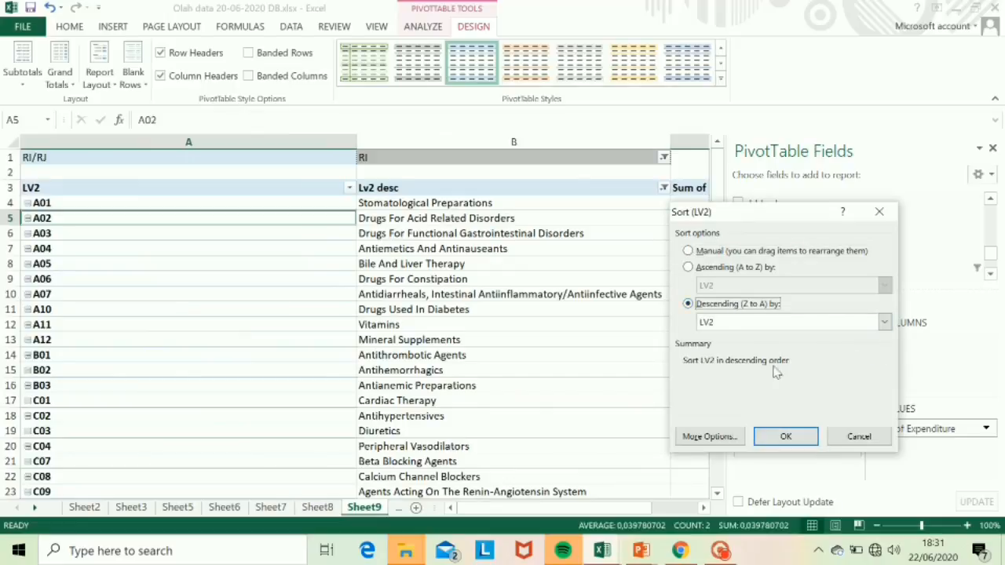
left_click(746, 325)
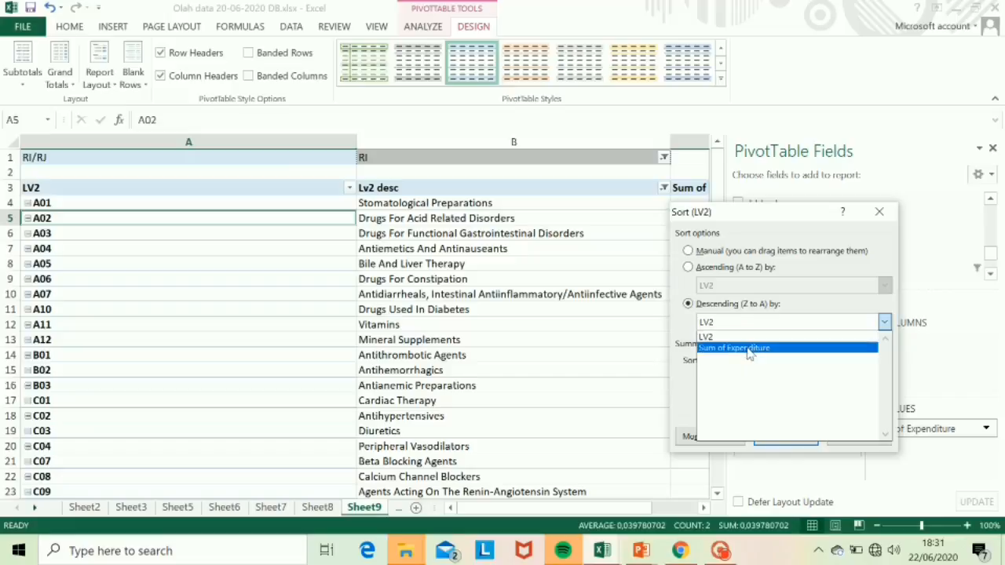
left_click(749, 349)
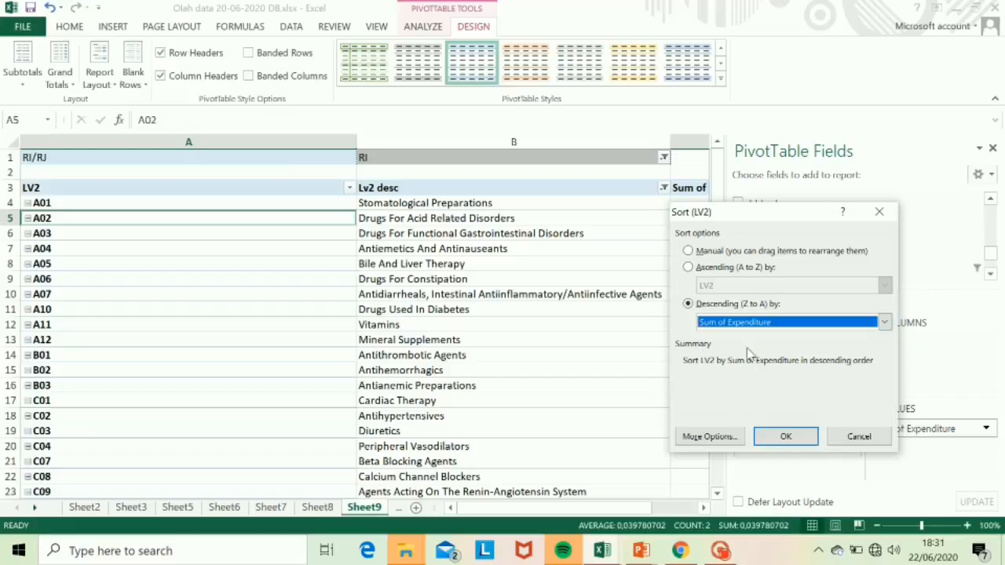
left_click(787, 436)
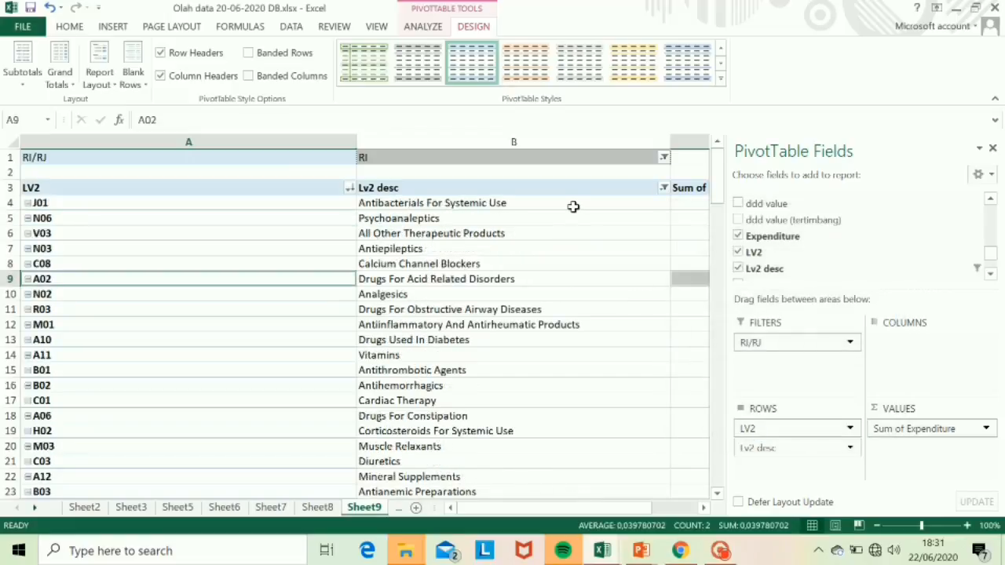
Examine the sorted Level 2 drug classes and their expenditure percentages in the PivotTable
left_click(533, 169)
key("Right")
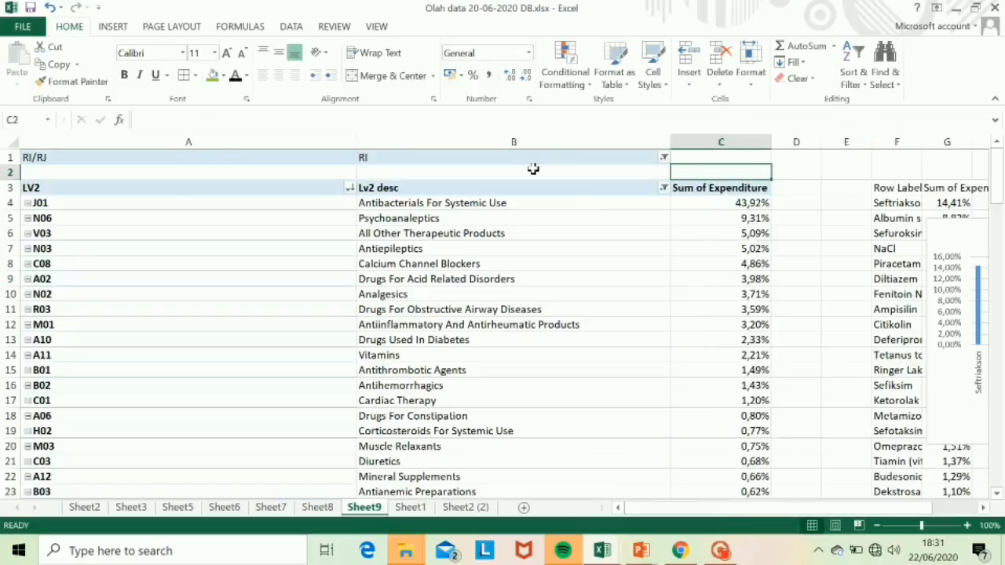
key("Down")
key("Down")
key("Left")
key("Left")
key("Right")
key("Up")
key("Up")
key("Right")
key("Down")
key("Left")
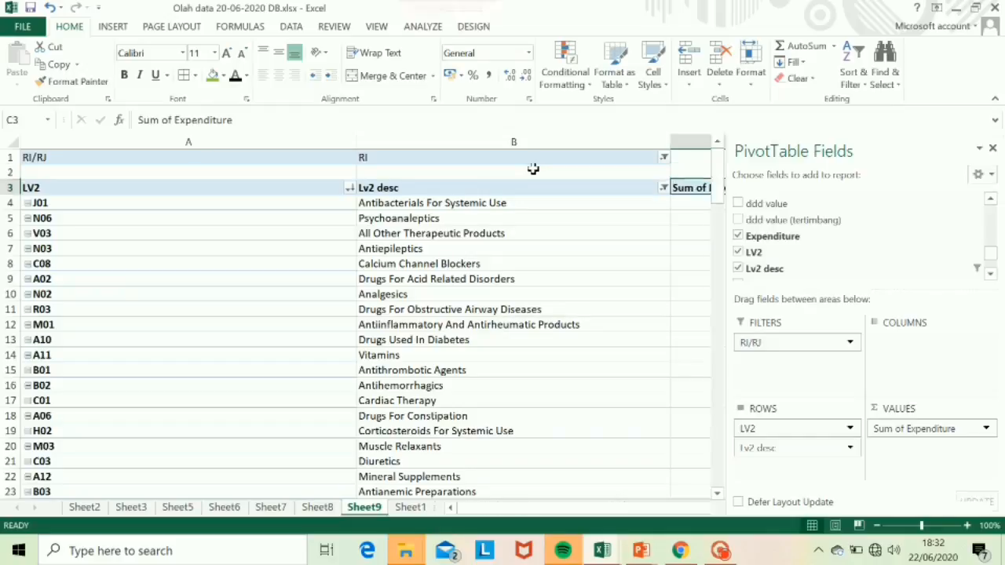
key("Left")
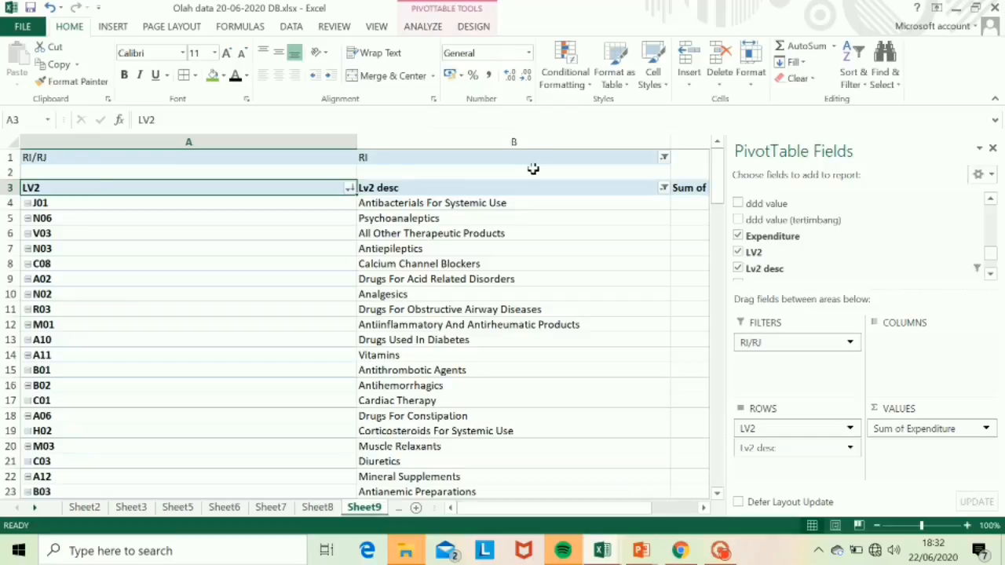
Select the PivotTable's headers and leading Level 2 classes with their expenditure, A3:C15
key("shift+Right")
key("shift+Right")
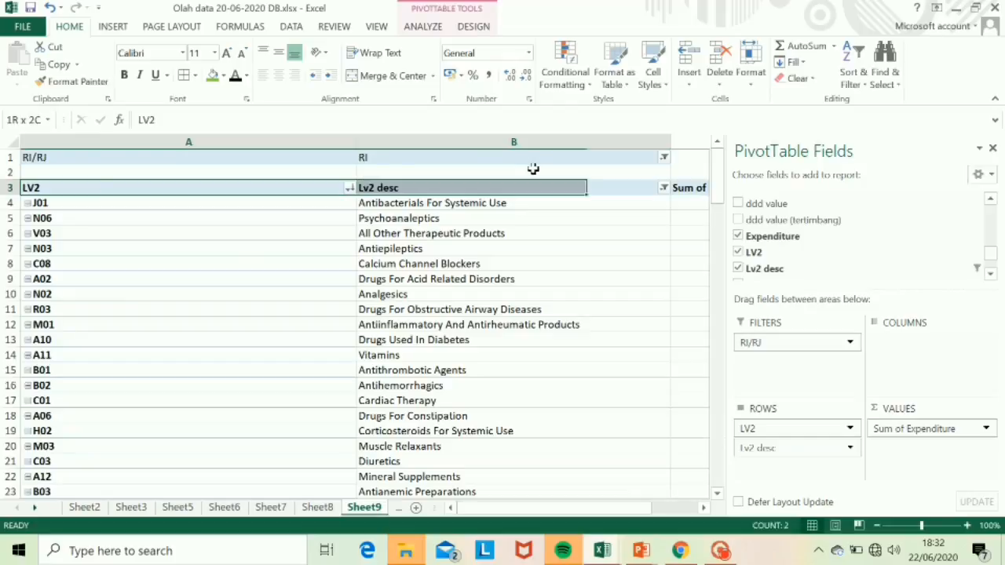
key("shift+Down")
key("shift+Down")
key("shift+Down")
key("shift+Down")
key("shift+Down")
key("shift+Down")
key("shift+Down")
key("shift+Down")
key("shift+Down")
key("shift+Down")
key("shift+Down")
key("shift+Down")
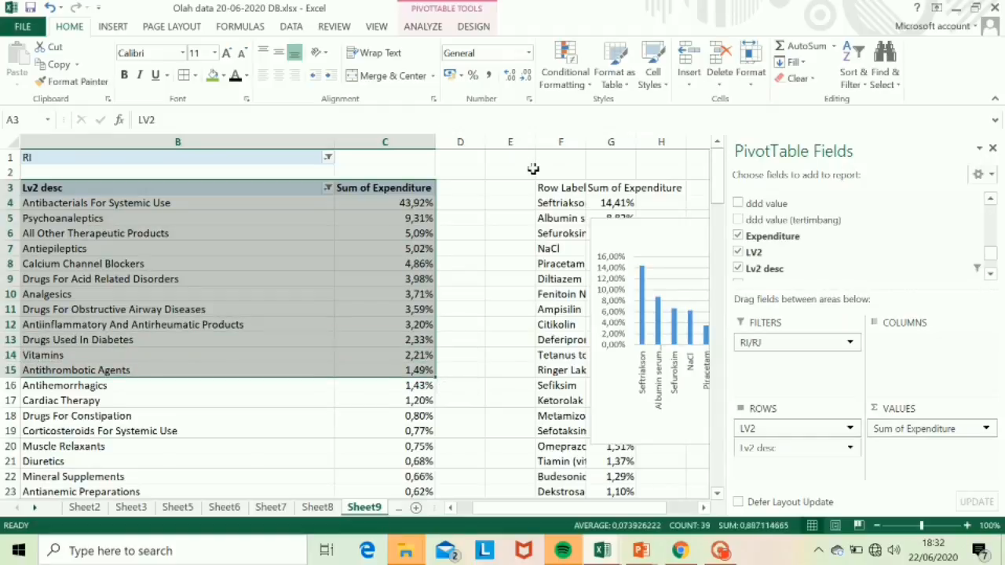
key("Left")
key("Right")
key("Down")
key("Right")
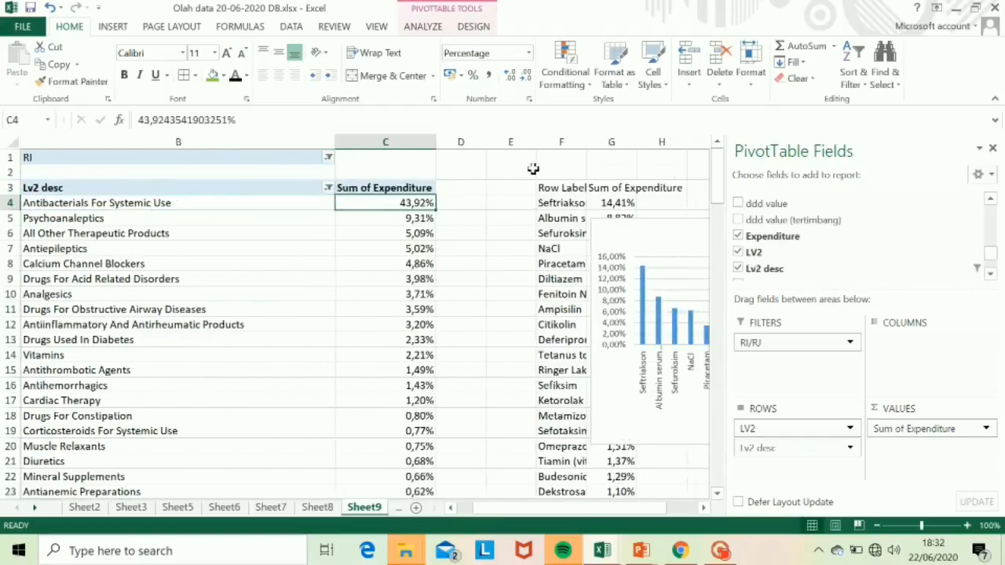
key("Left")
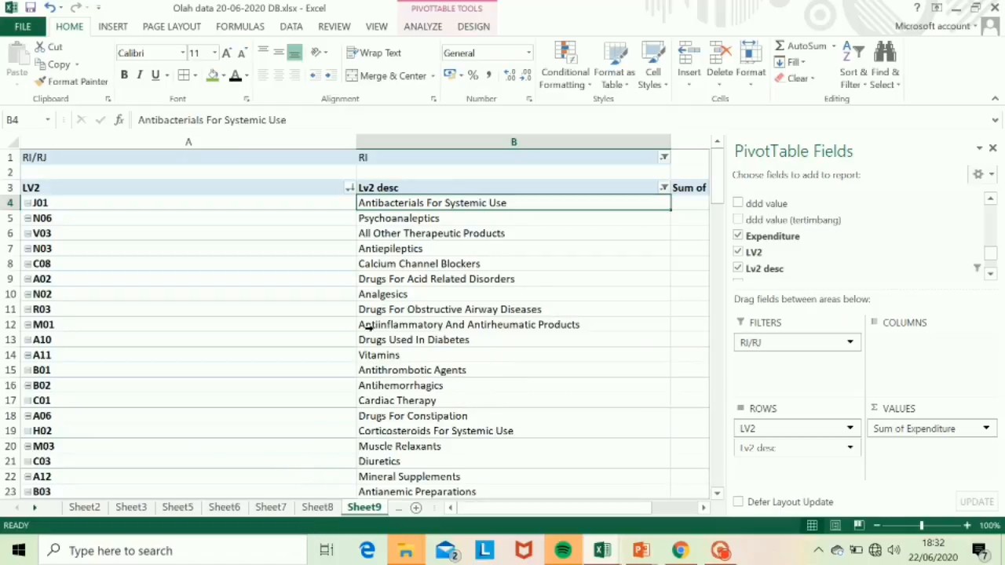
key("Right")
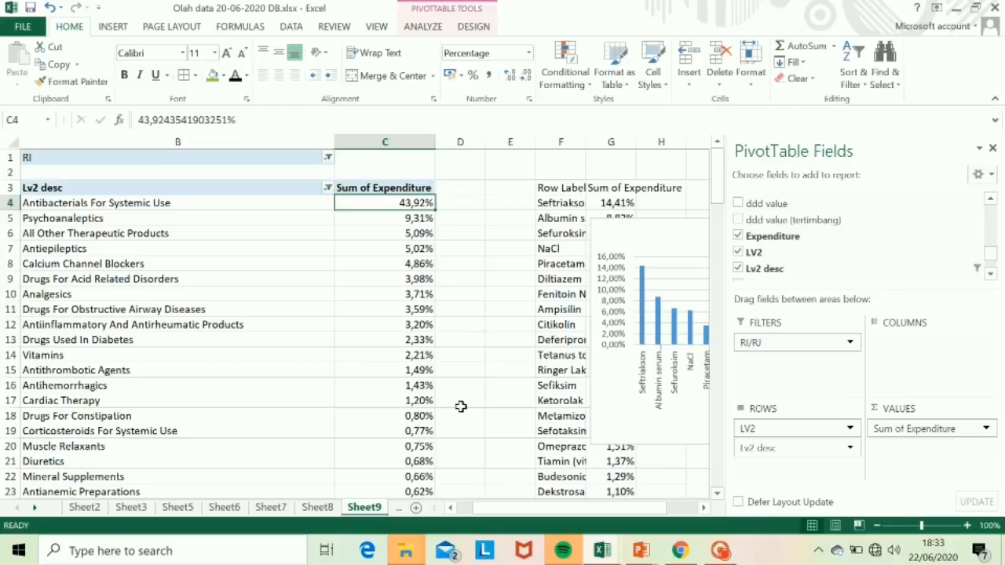
left_click(729, 555)
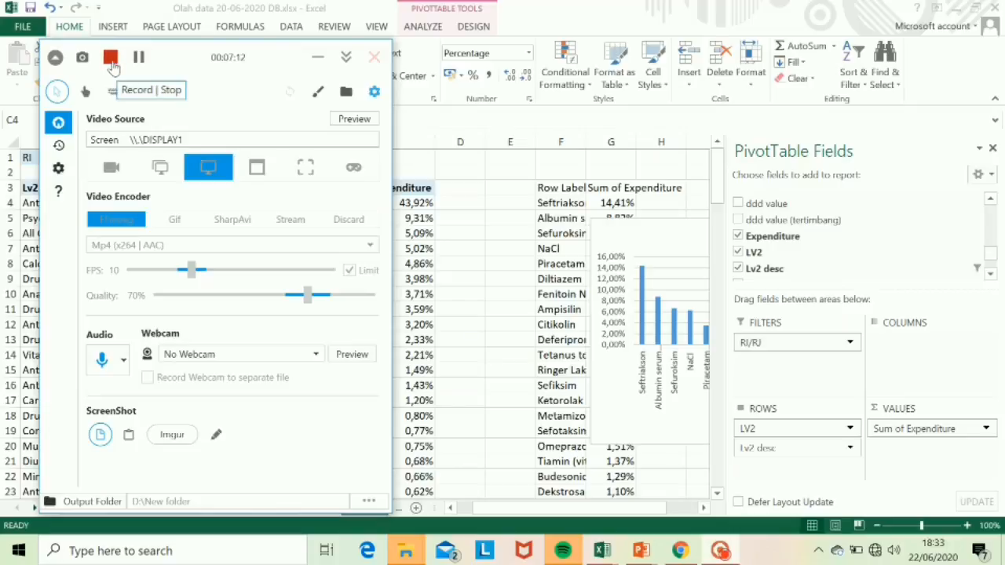
left_click(110, 59)
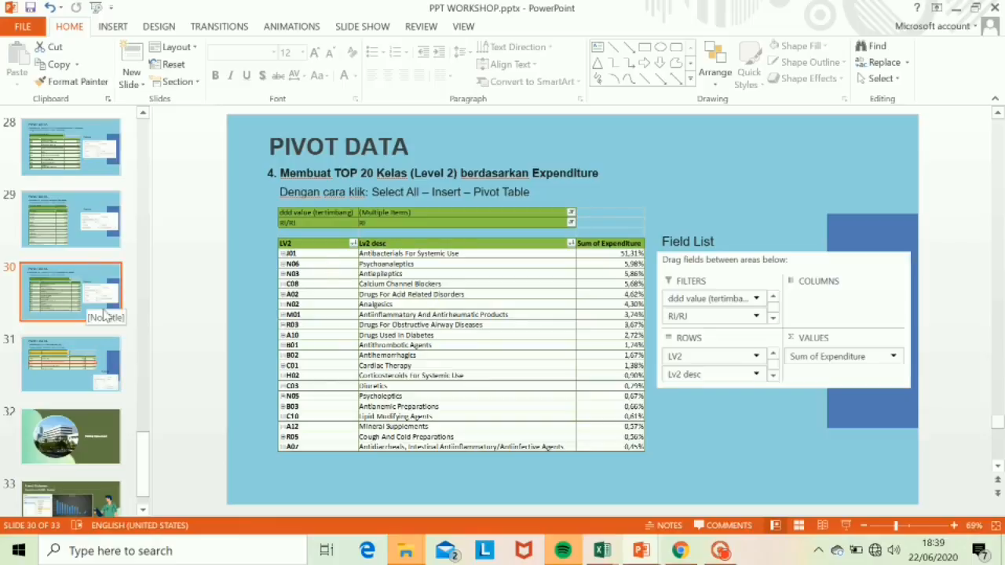
Present the PowerPoint slide about viewing the Level 3 classes of antibiotics (J01) as a full-screen slide show
left_click(110, 361)
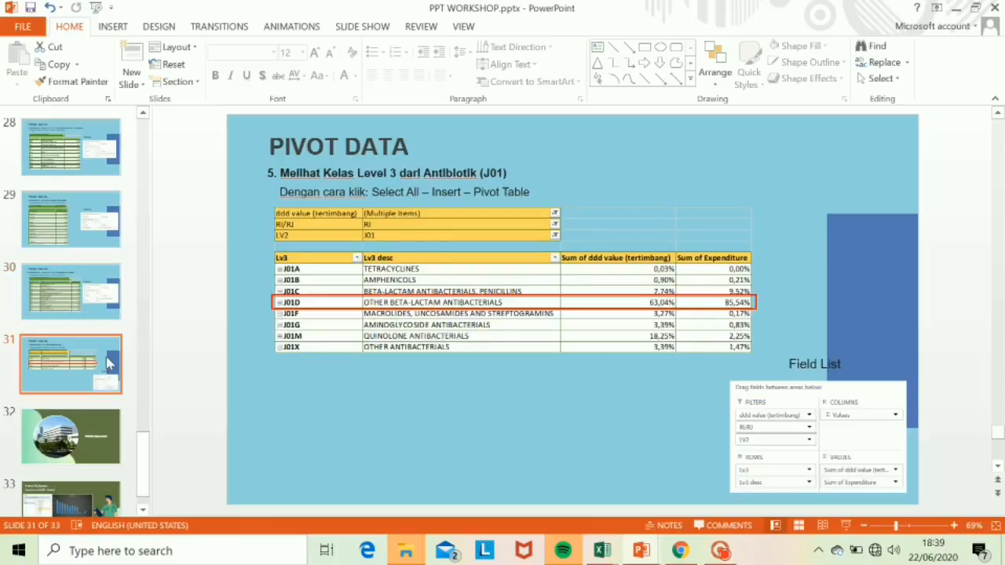
left_click(846, 526)
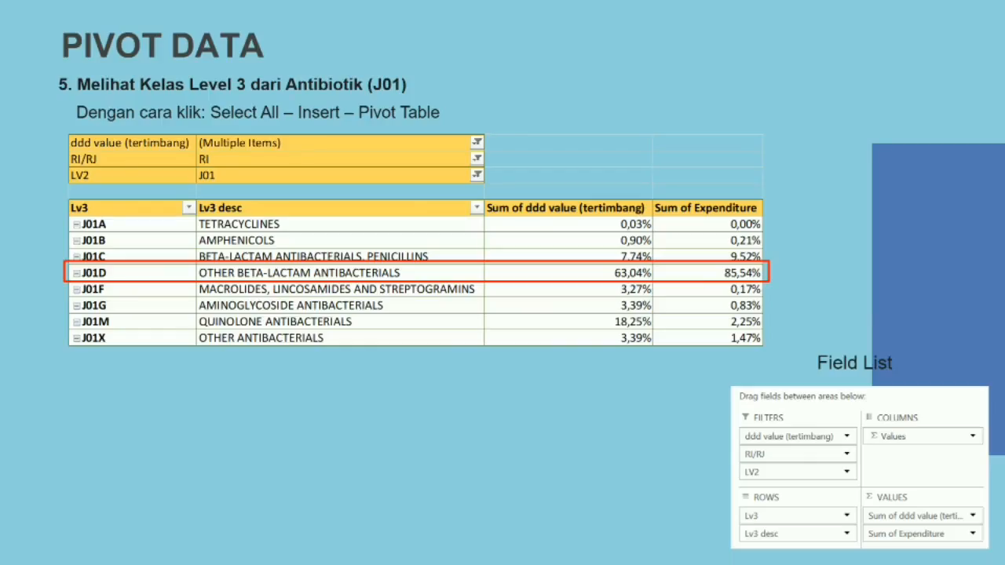
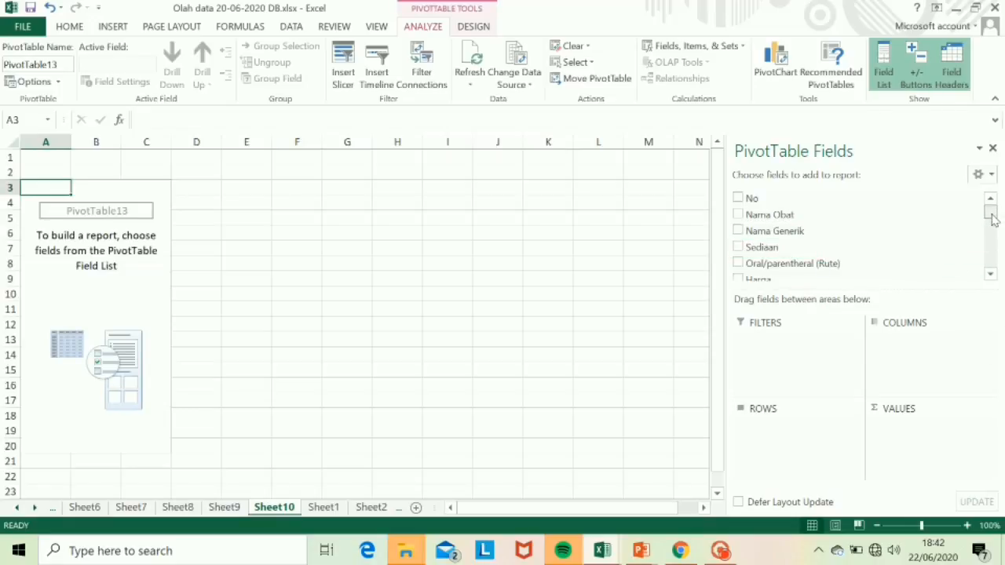
Add RI/RJ and ddd value (tertimbang) as filters of the new PivotTable, and ddd value (tertimbang) also as its value field
left_click_drag(993, 219, 989, 250)
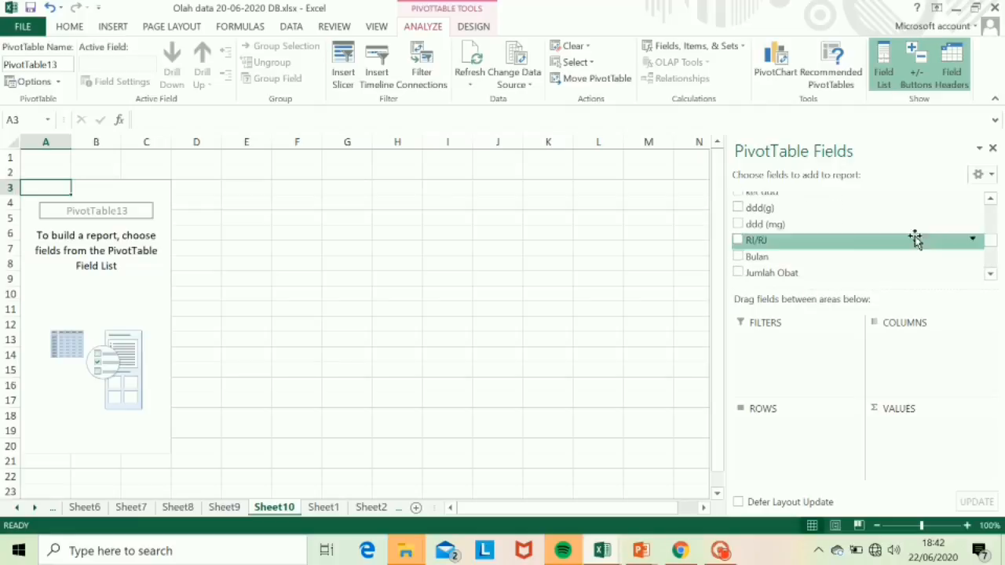
left_click_drag(752, 241, 787, 357)
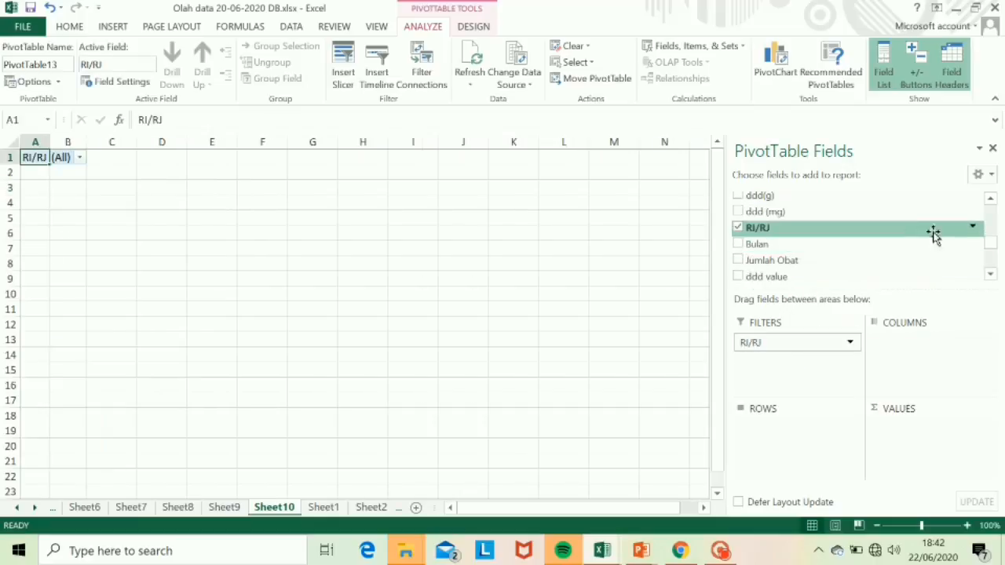
left_click_drag(991, 250, 992, 254)
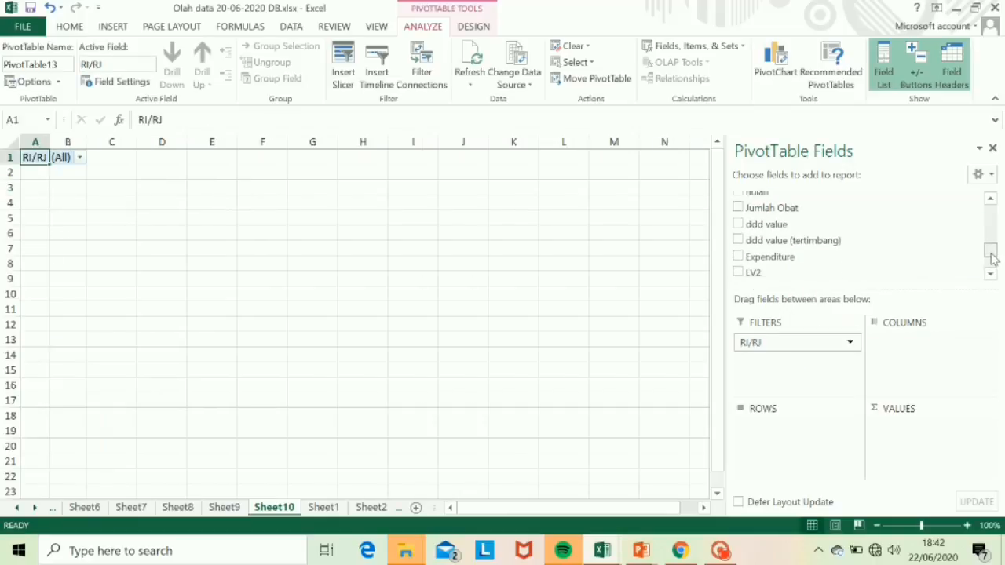
left_click_drag(778, 240, 928, 460)
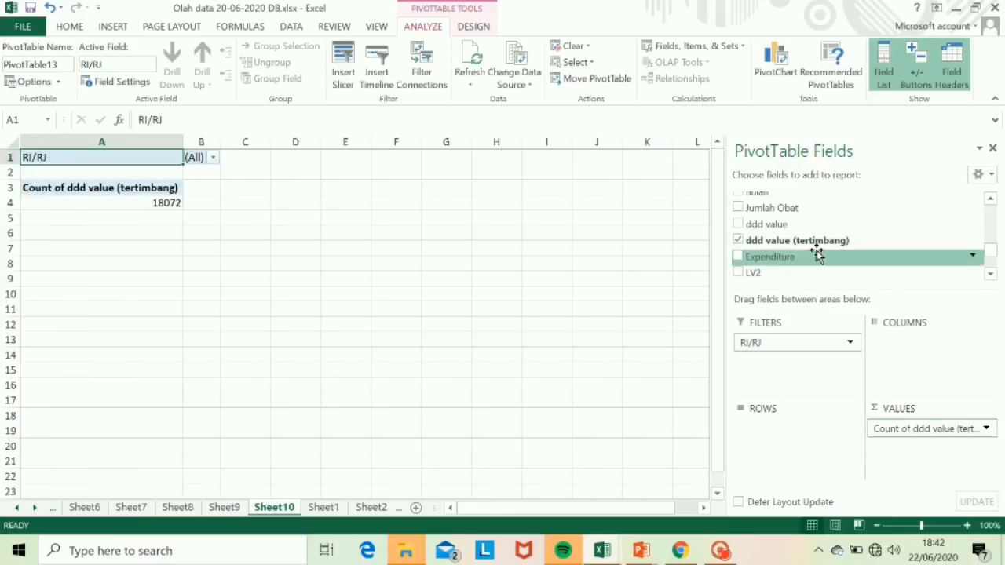
left_click_drag(800, 246, 782, 377)
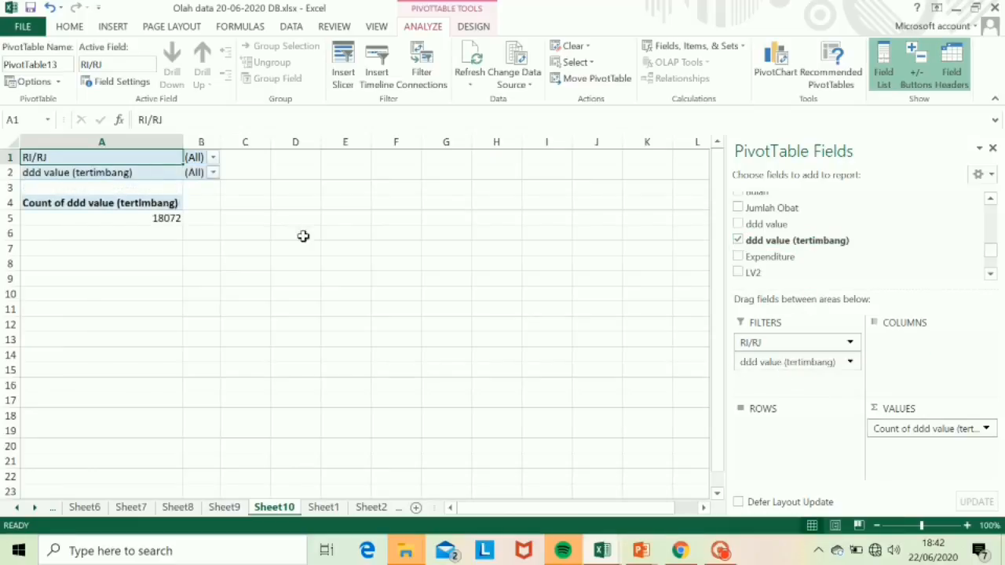
Exclude #DIV/0! from the ddd value (tertimbang) filter and summarize the ddd value (tertimbang) value field by Sum
left_click(213, 173)
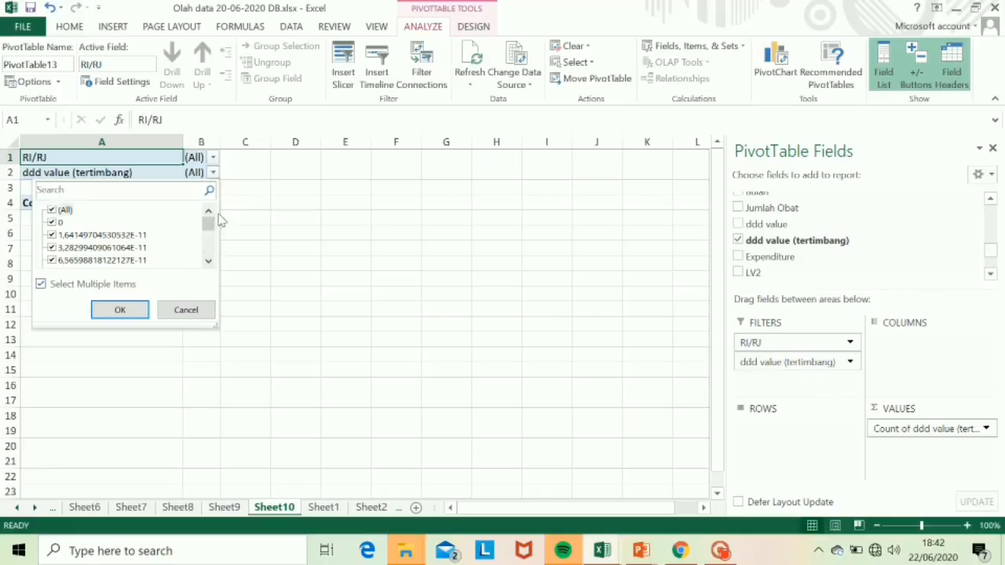
left_click_drag(209, 227, 212, 265)
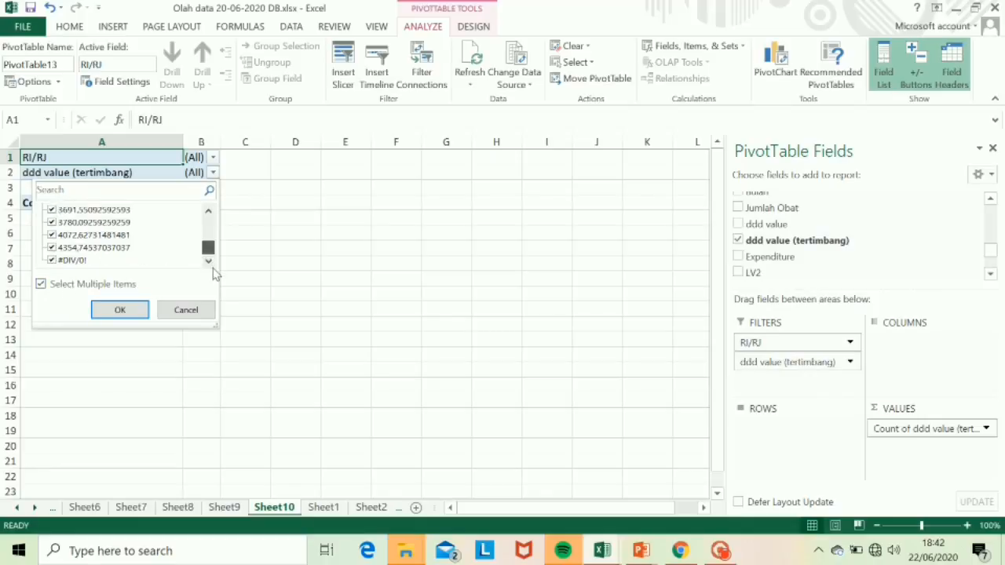
left_click(52, 261)
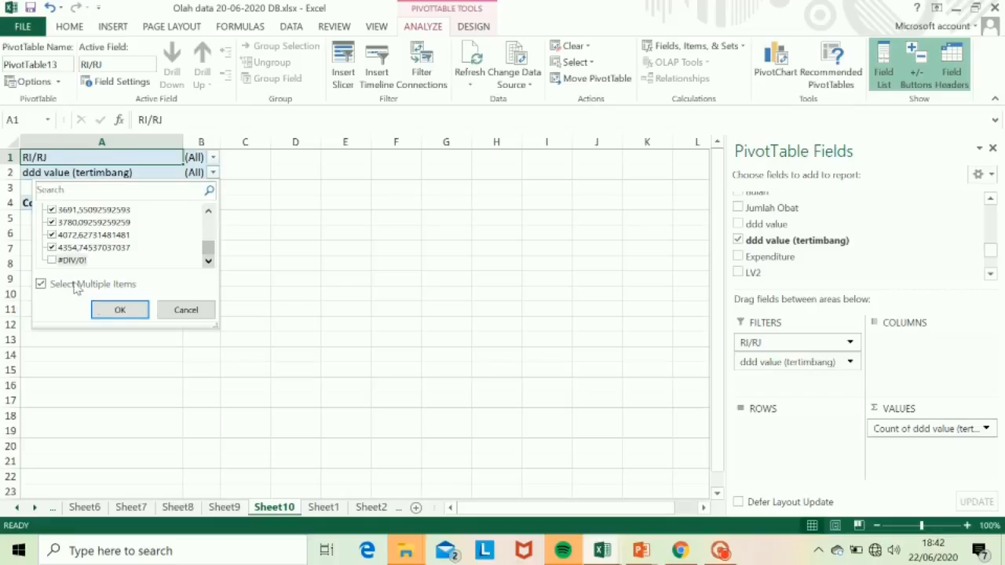
left_click(105, 314)
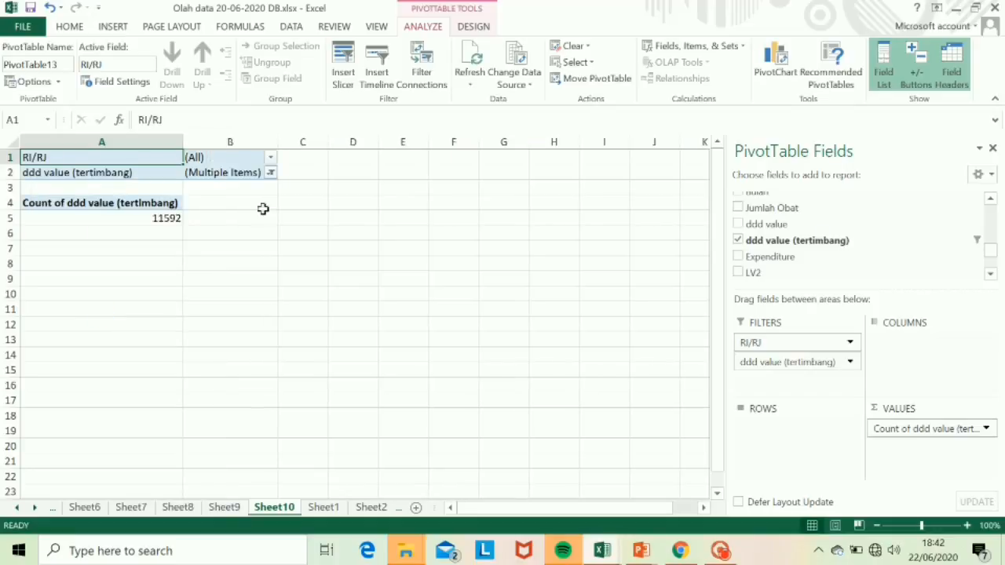
double_click(161, 205)
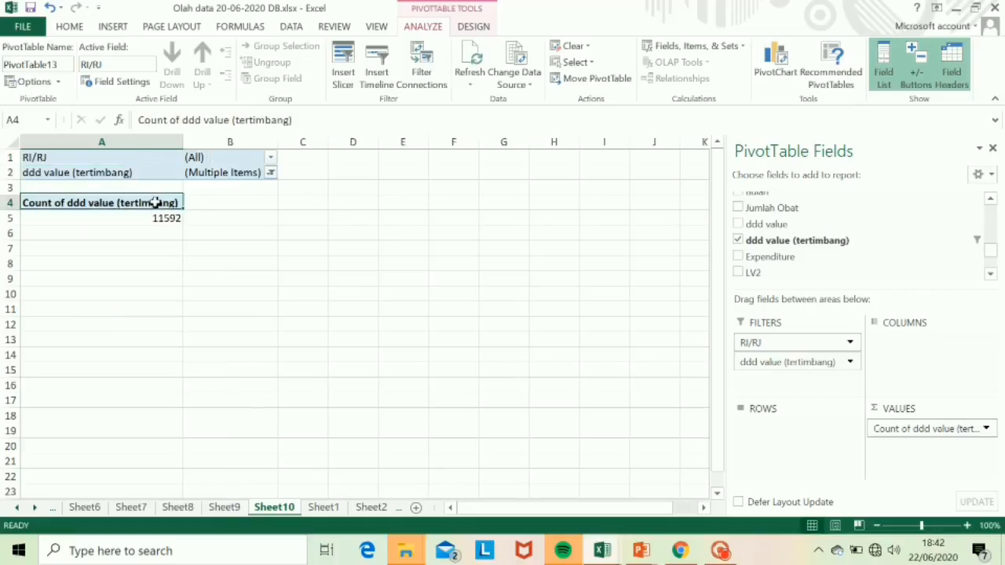
double_click(738, 342)
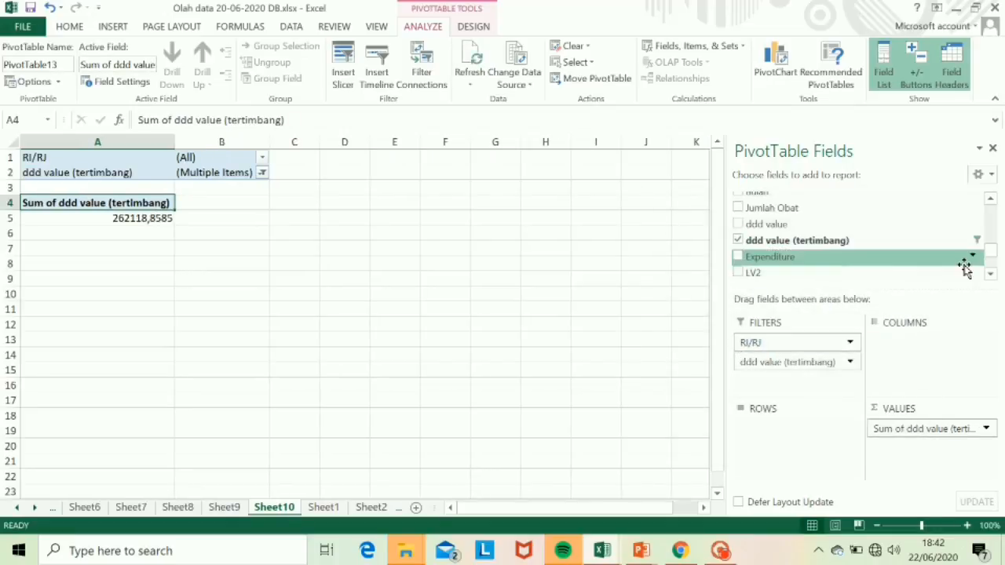
Add LV2 as a PivotTable filter and restrict it to J01
left_click_drag(993, 251, 993, 261)
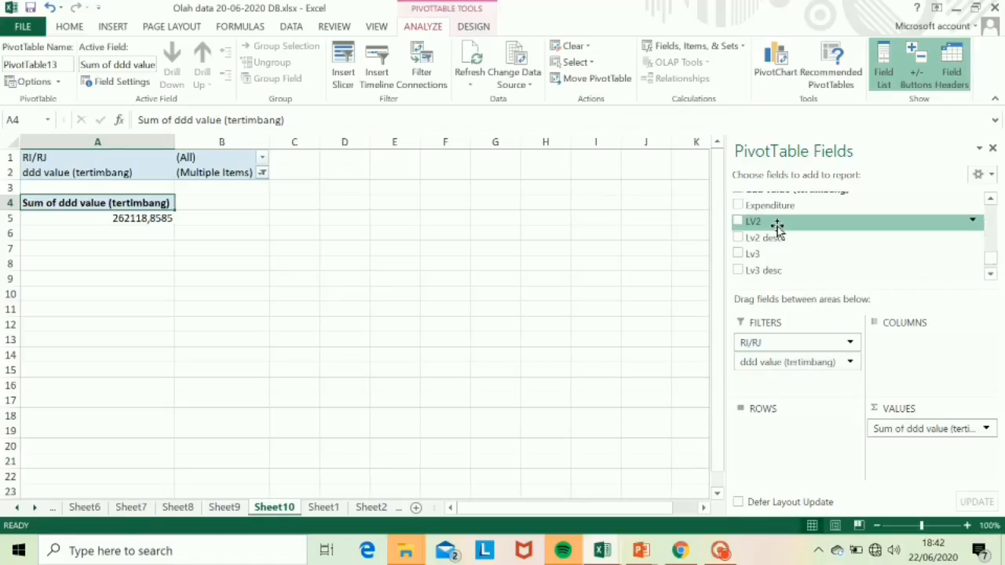
left_click_drag(763, 226, 797, 378)
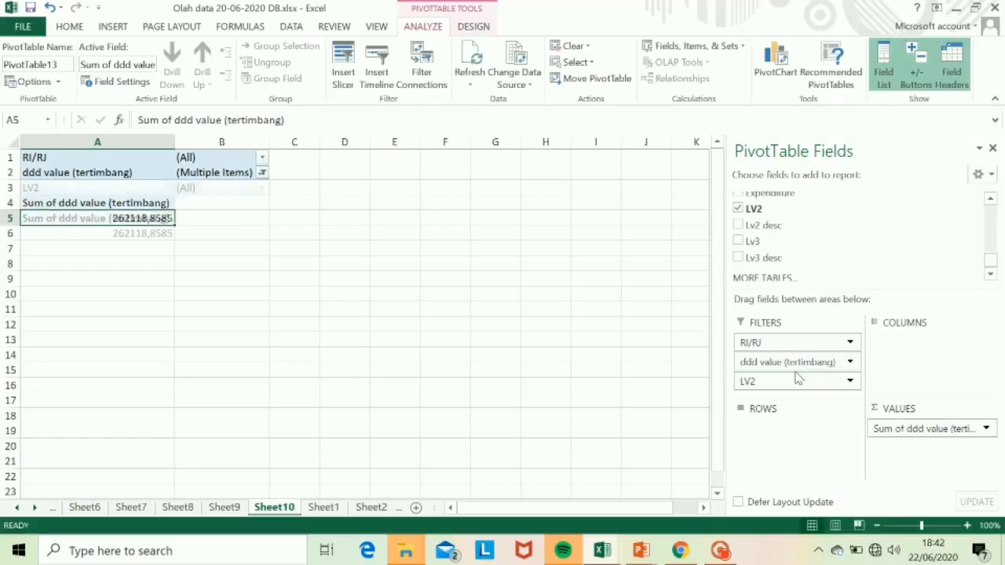
left_click(262, 188)
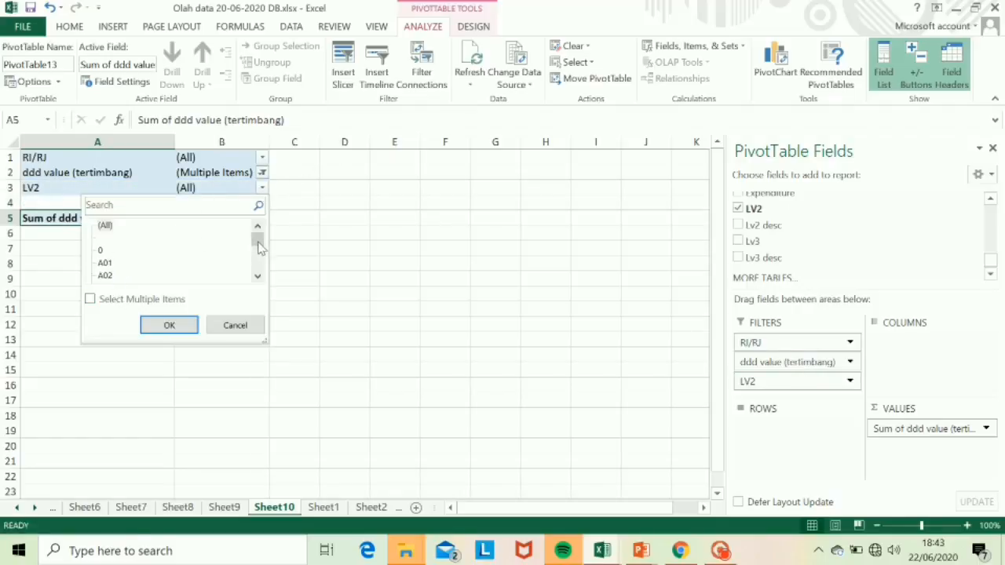
left_click_drag(259, 247, 262, 263)
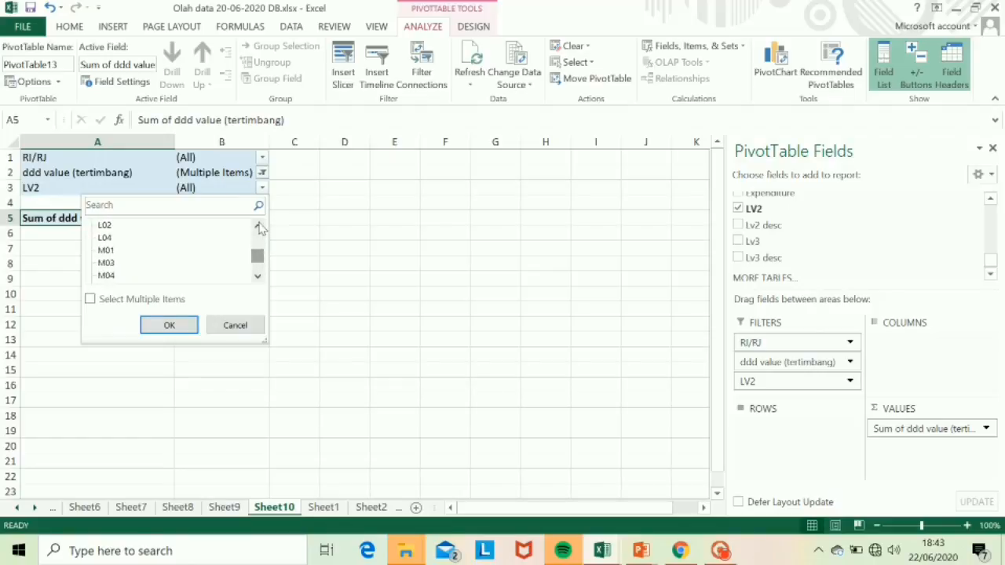
left_click(259, 227)
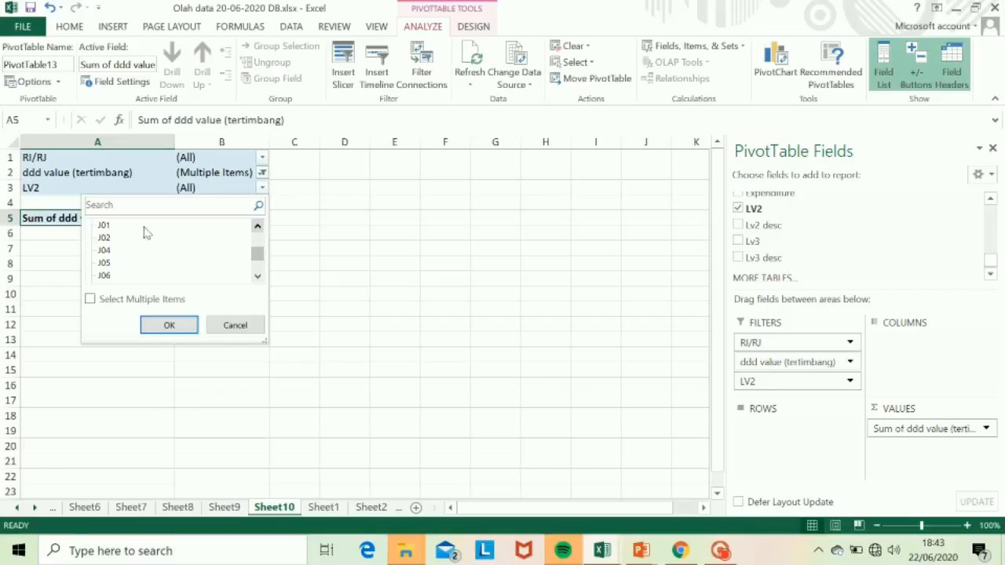
left_click(105, 227)
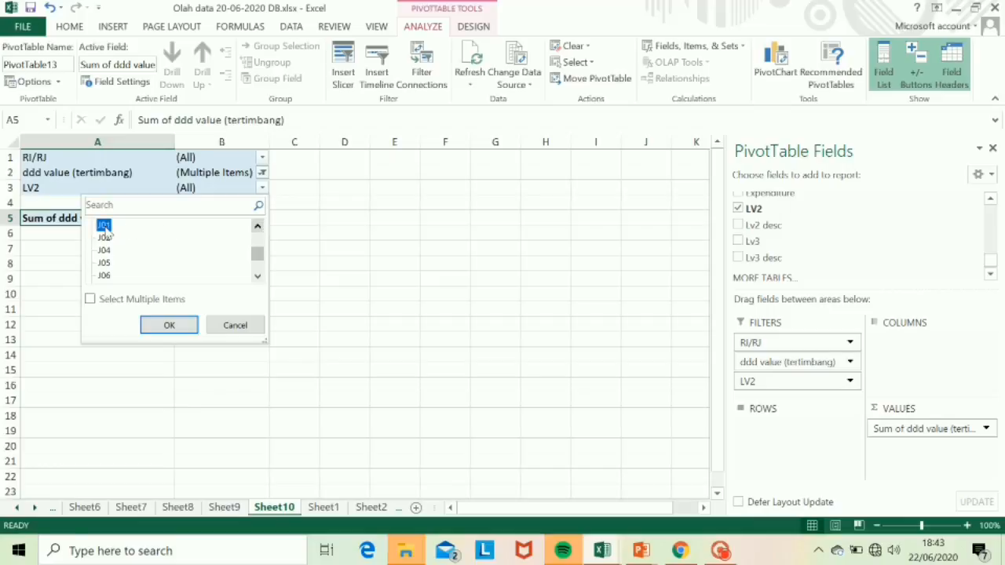
left_click(174, 330)
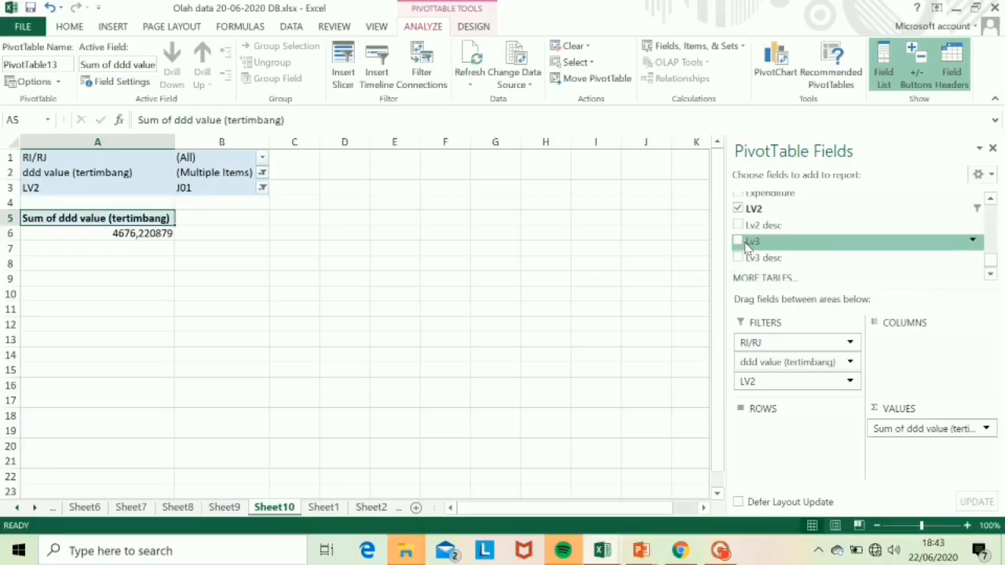
Add Lv3 and Lv3 desc as row fields and show the PivotTable in tabular form
left_click_drag(755, 246, 767, 446)
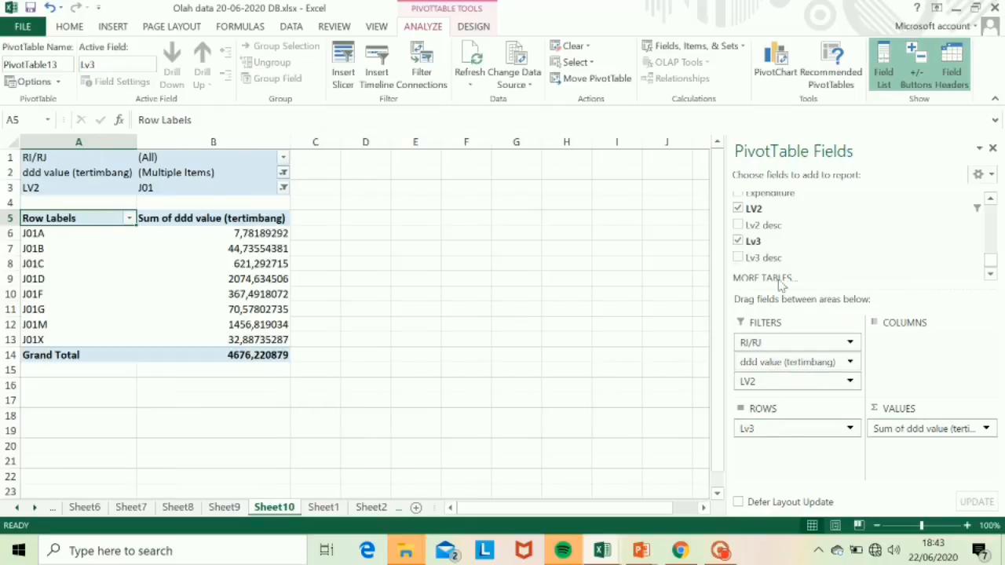
left_click_drag(761, 261, 775, 459)
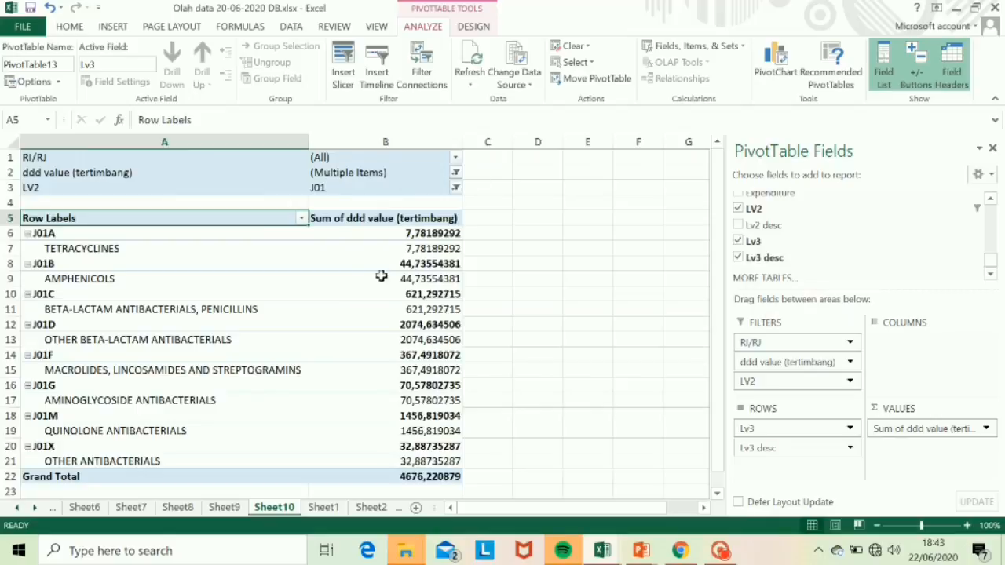
left_click(467, 27)
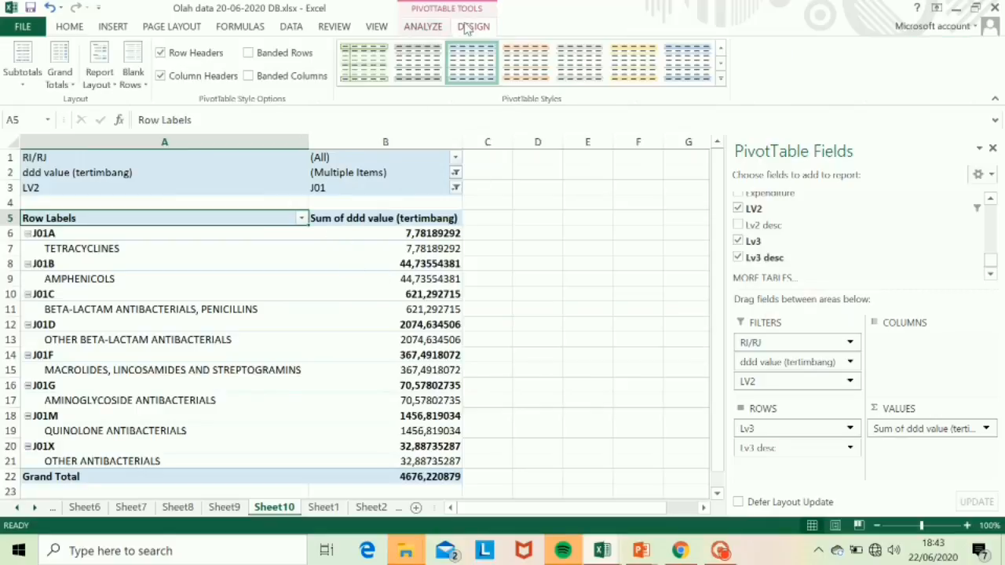
left_click(97, 74)
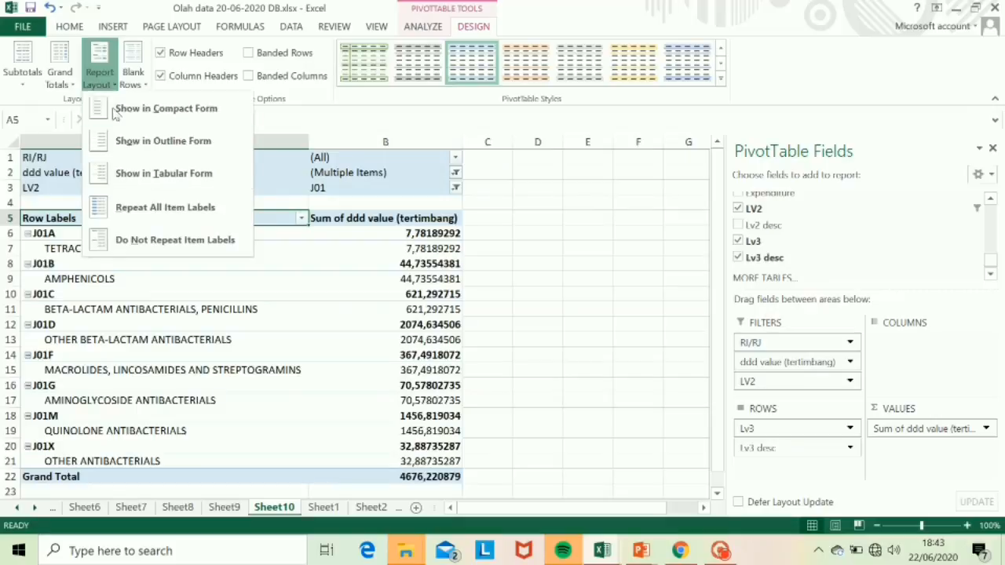
left_click(159, 174)
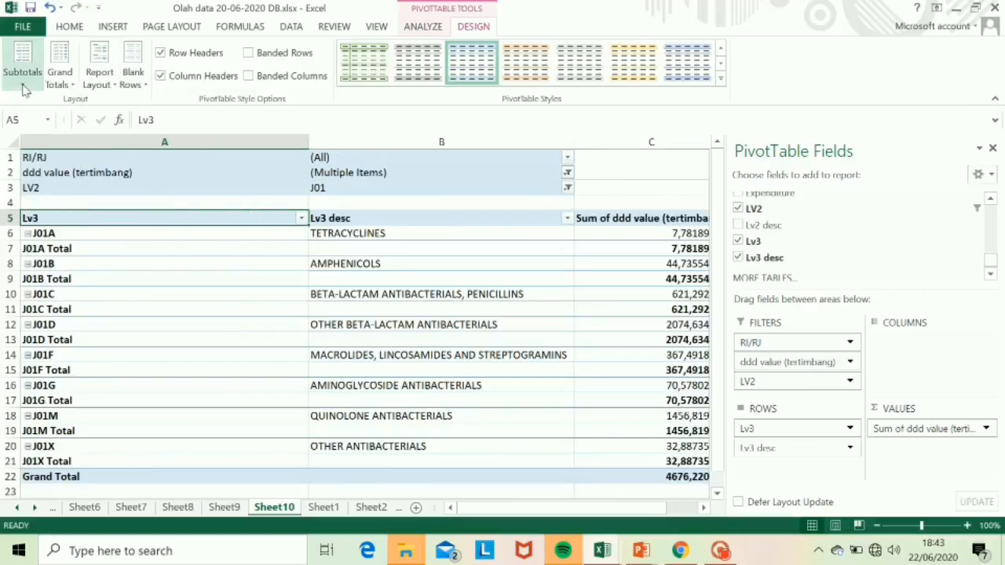
Turn off the PivotTable's subtotals and narrow column A with the Lv3 codes
left_click(24, 88)
left_click(71, 110)
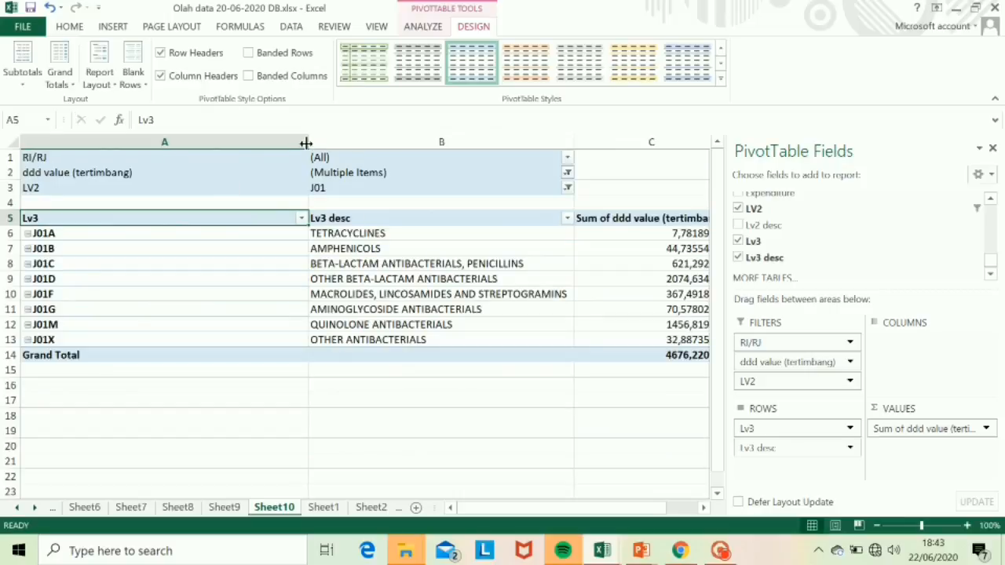
left_click_drag(306, 142, 157, 148)
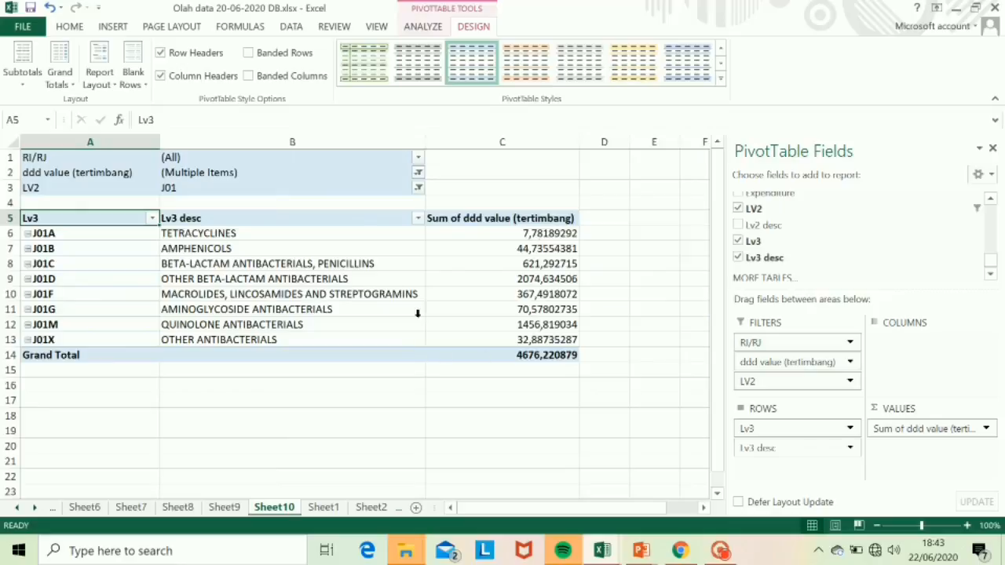
Show the Sum of ddd value (tertimbang) values as % of Grand Total
left_click(530, 279)
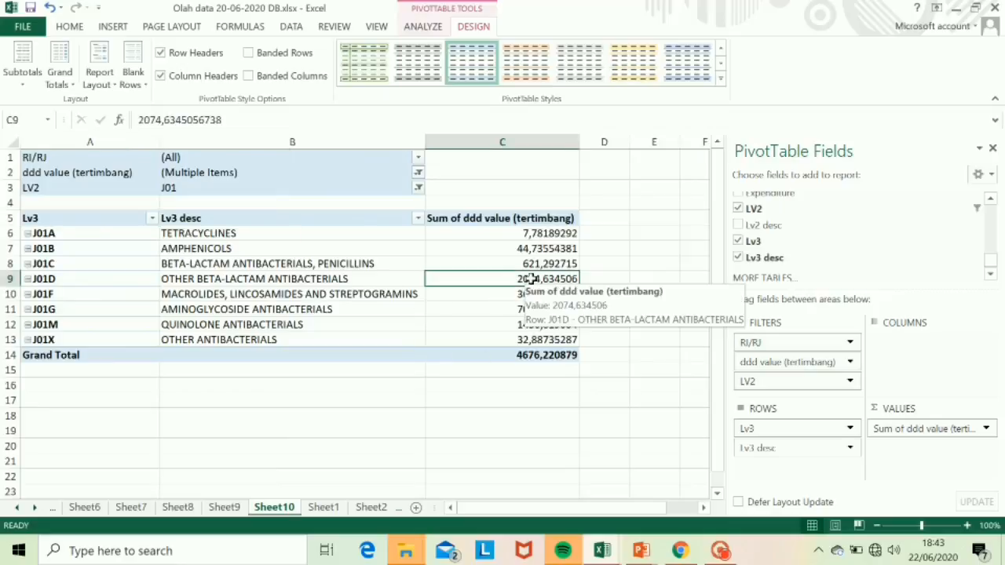
right_click(531, 280)
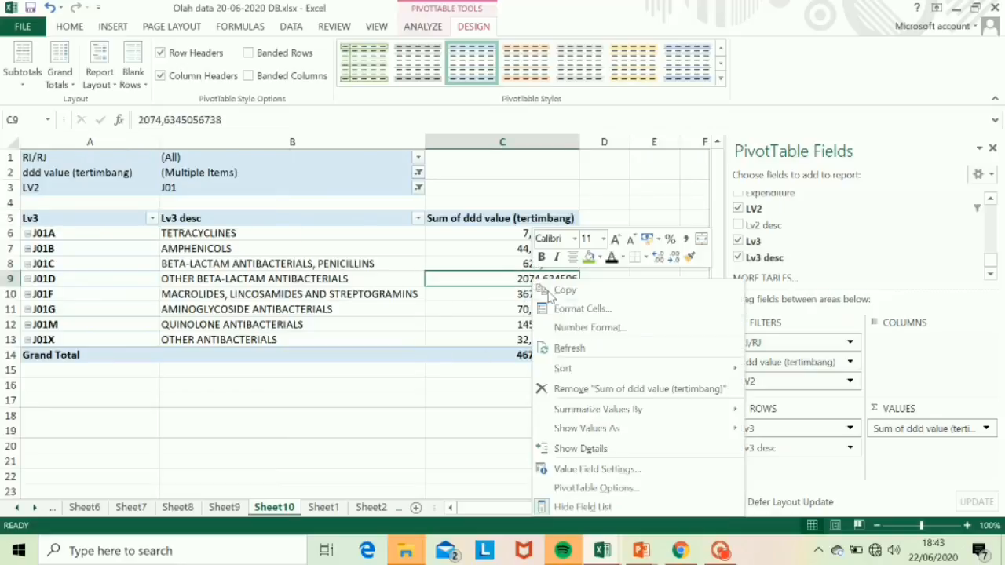
mouse_move(614, 427)
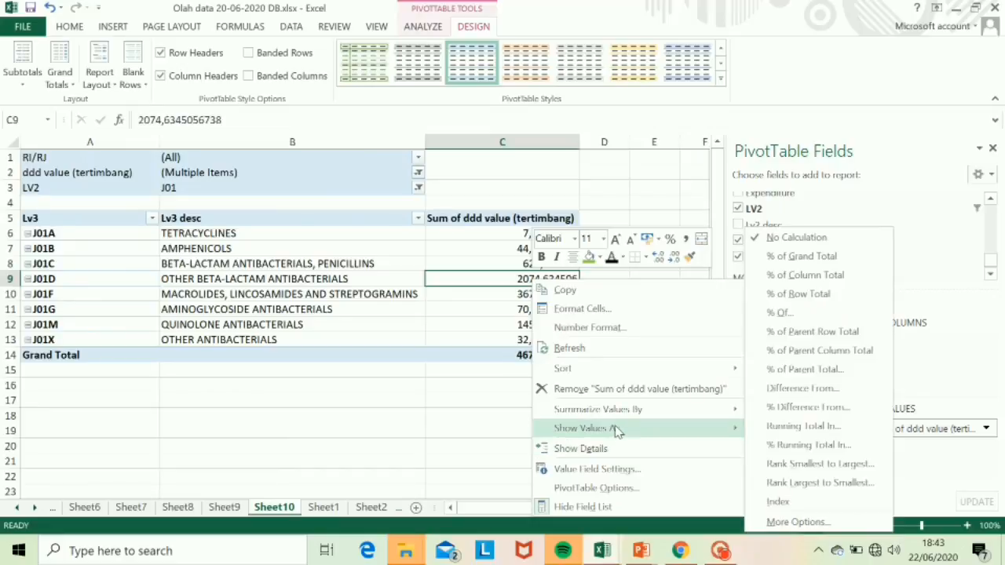
left_click(813, 261)
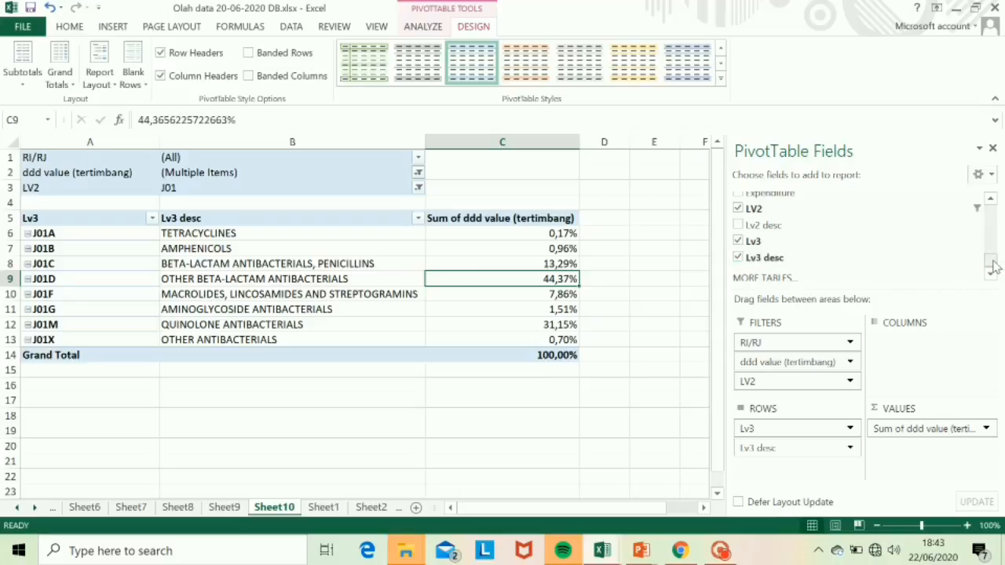
Add Expenditure as a second value field of the PivotTable, below Sum of ddd value (tertimbang)
left_click_drag(993, 267, 995, 270)
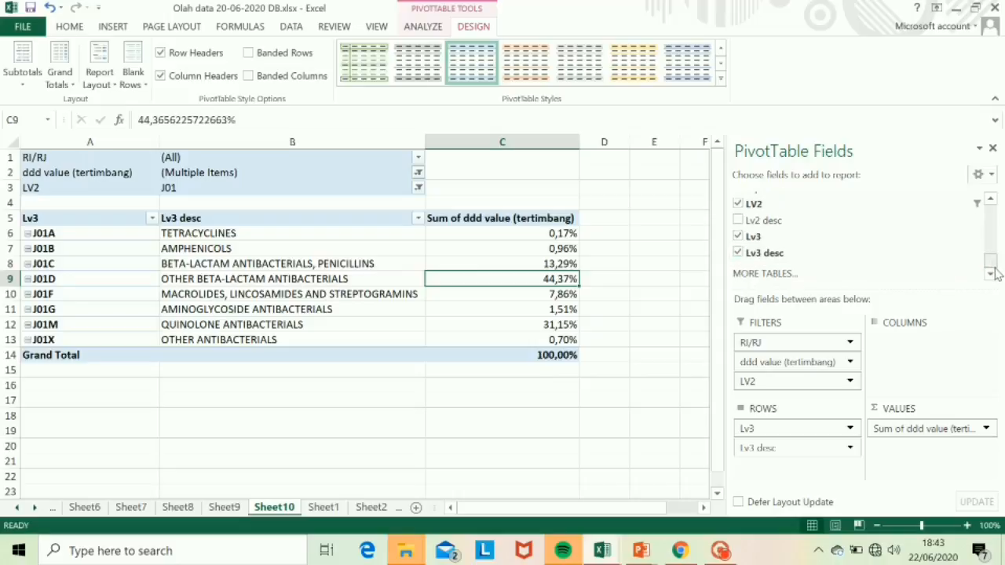
left_click(991, 200)
left_click(991, 201)
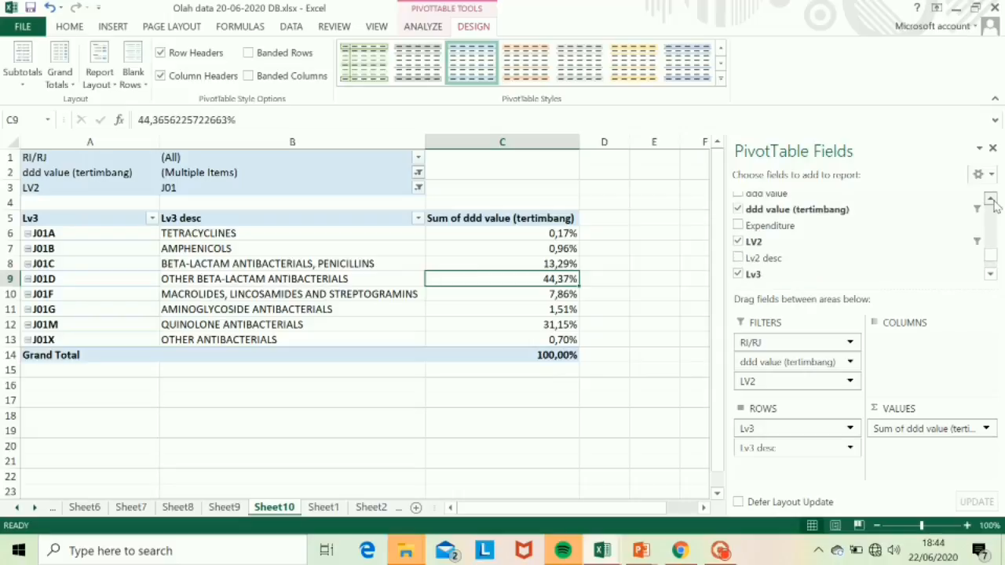
left_click(991, 200)
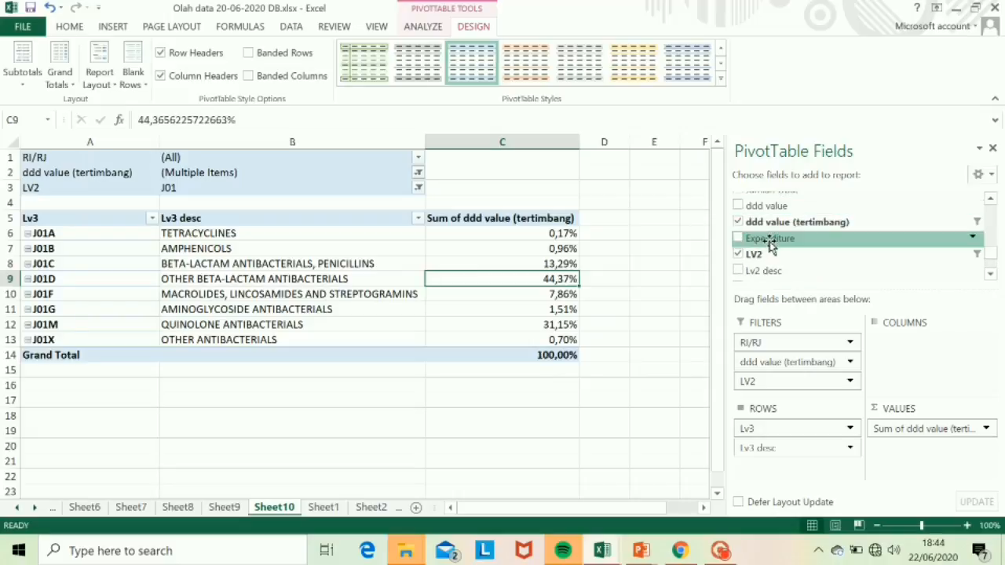
left_click_drag(770, 246, 908, 457)
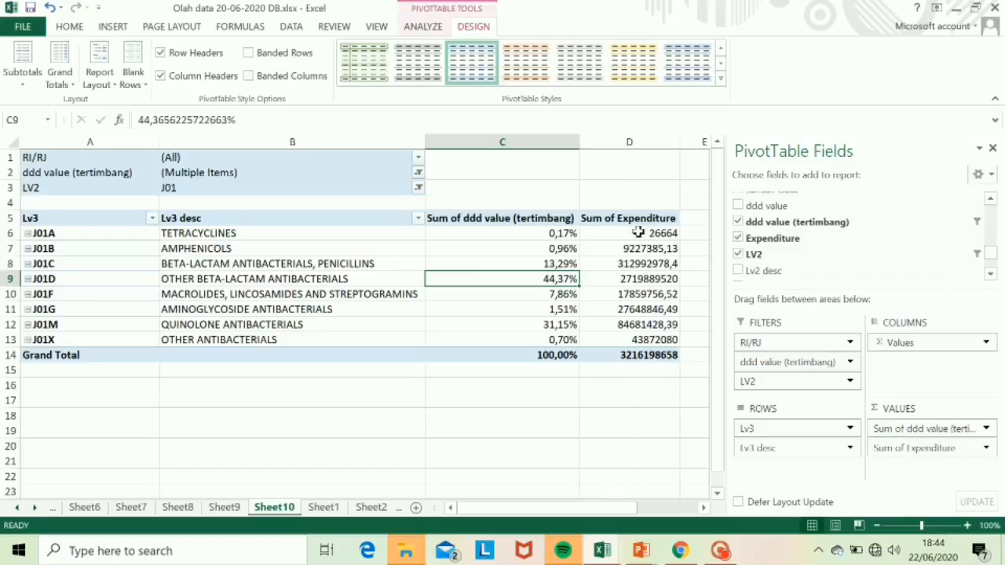
Show the Sum of Expenditure values on Sheet10 as % of Grand Total
double_click(638, 259)
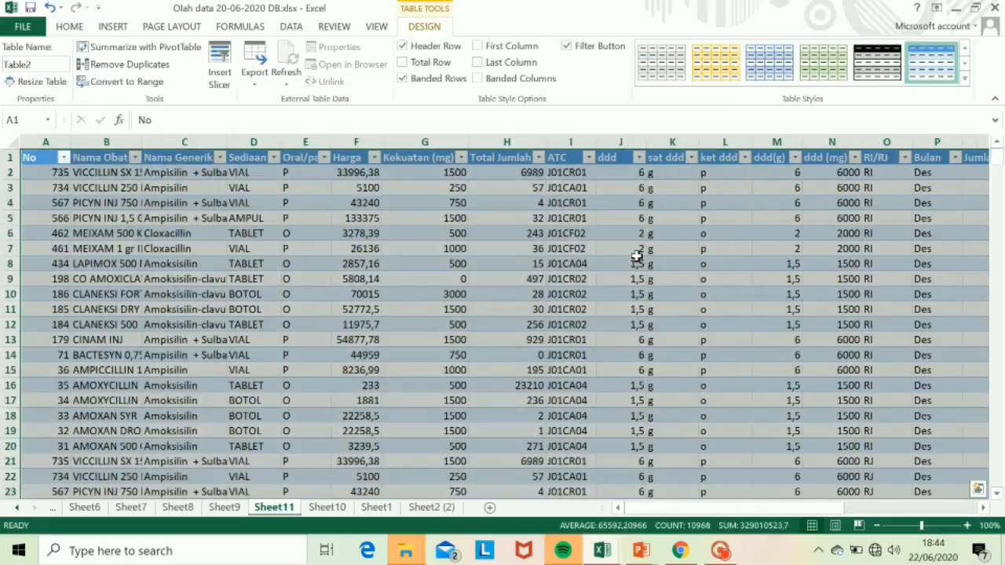
left_click(328, 507)
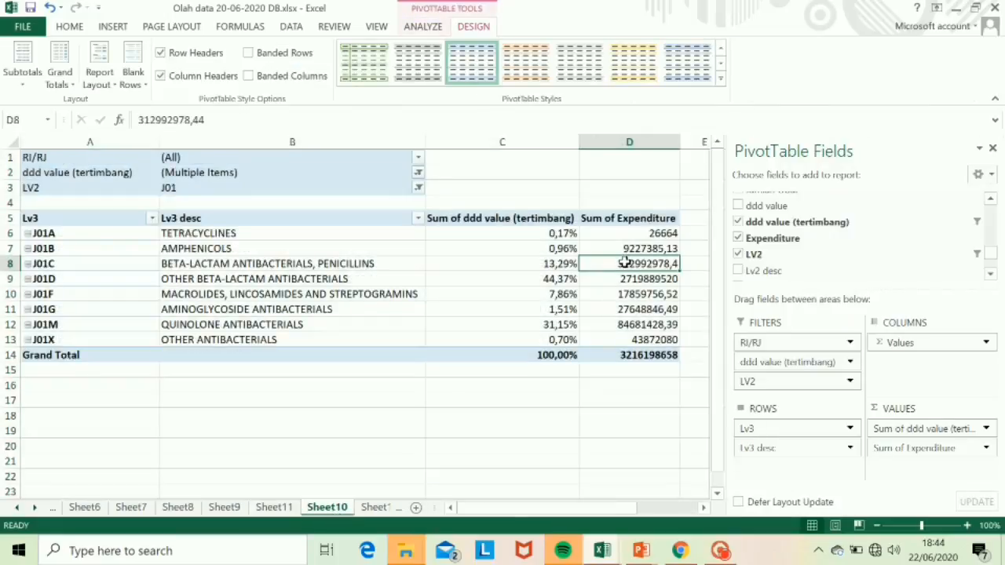
right_click(624, 261)
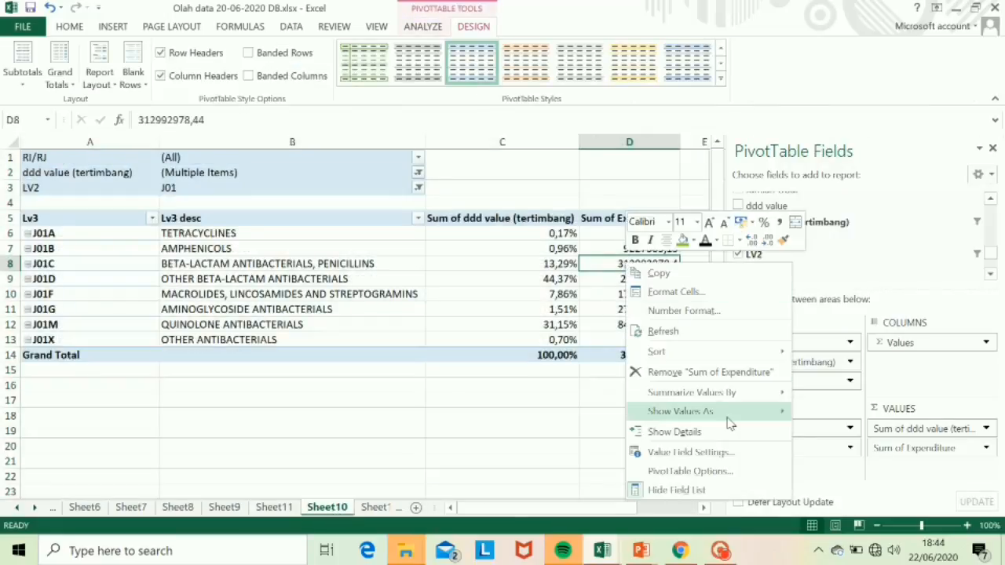
mouse_move(739, 421)
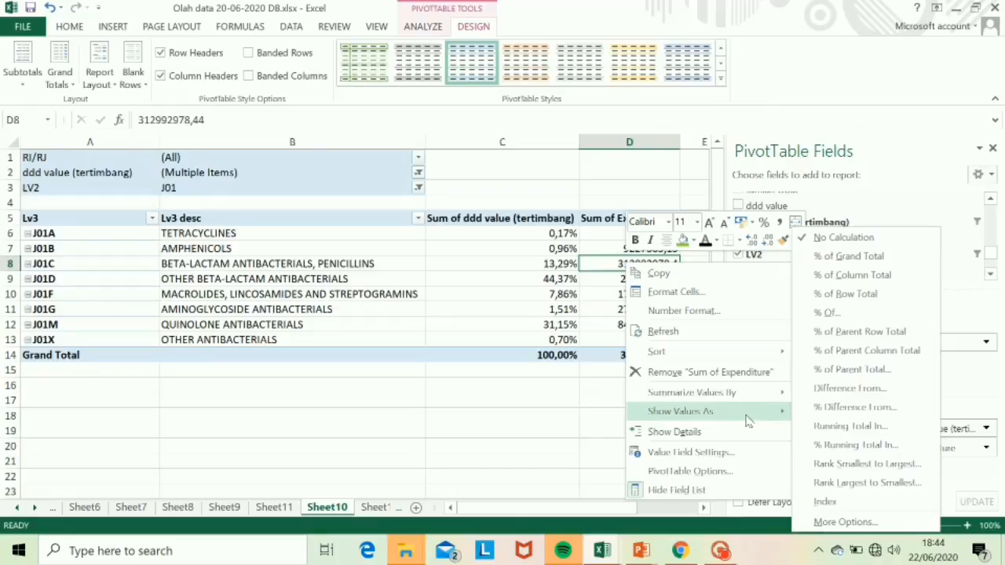
left_click(859, 259)
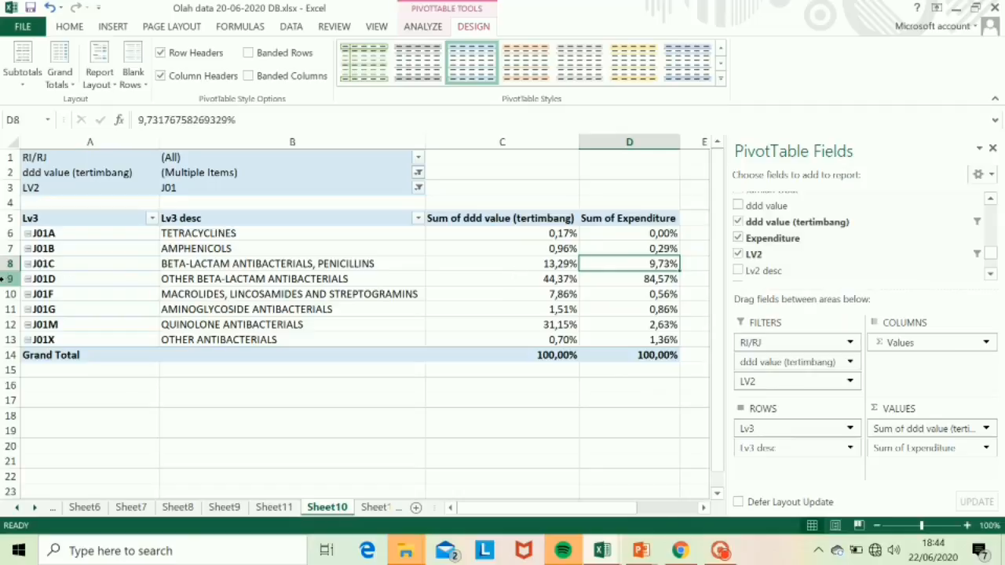
Filter the PivotTable's RI/RJ field to RI and examine the DDD and expenditure shares of class J01D
left_click(26, 279)
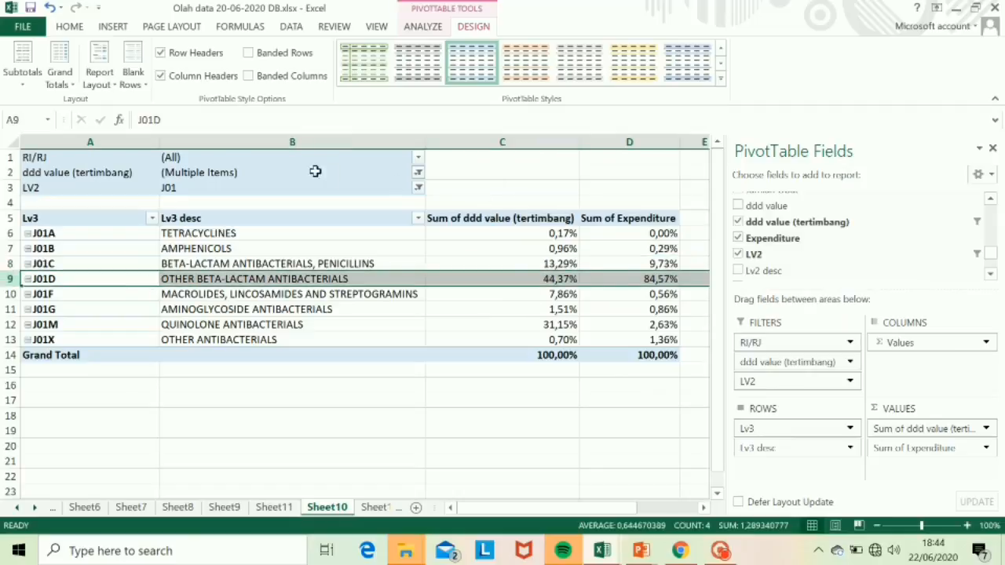
left_click(418, 160)
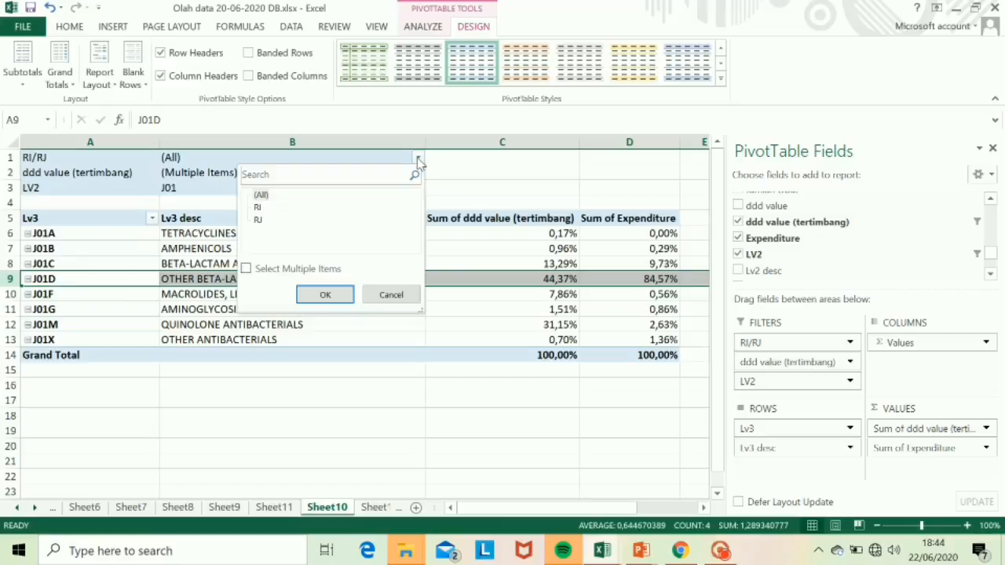
left_click(309, 294)
left_click_drag(455, 287, 626, 413)
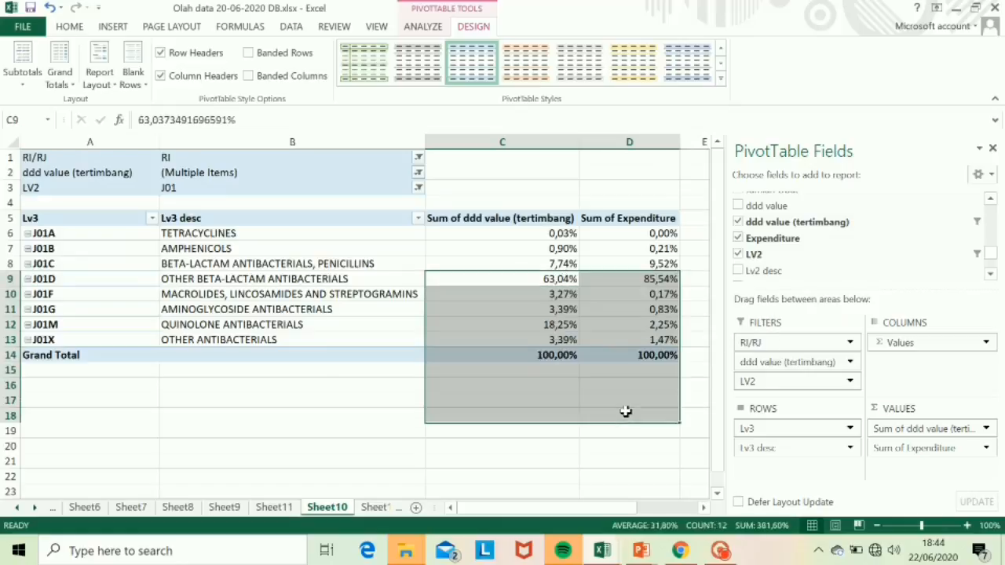
left_click(552, 277)
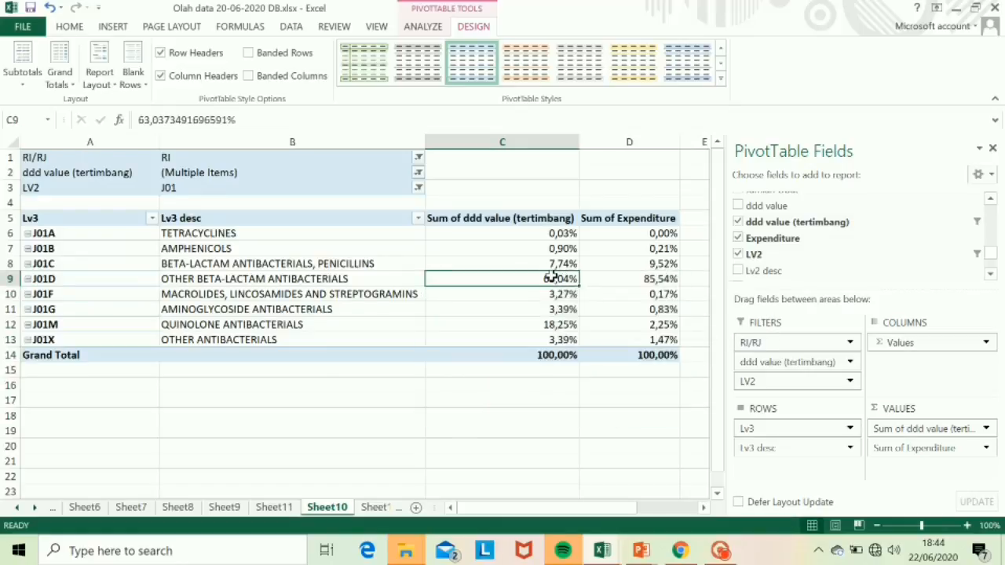
left_click(656, 279)
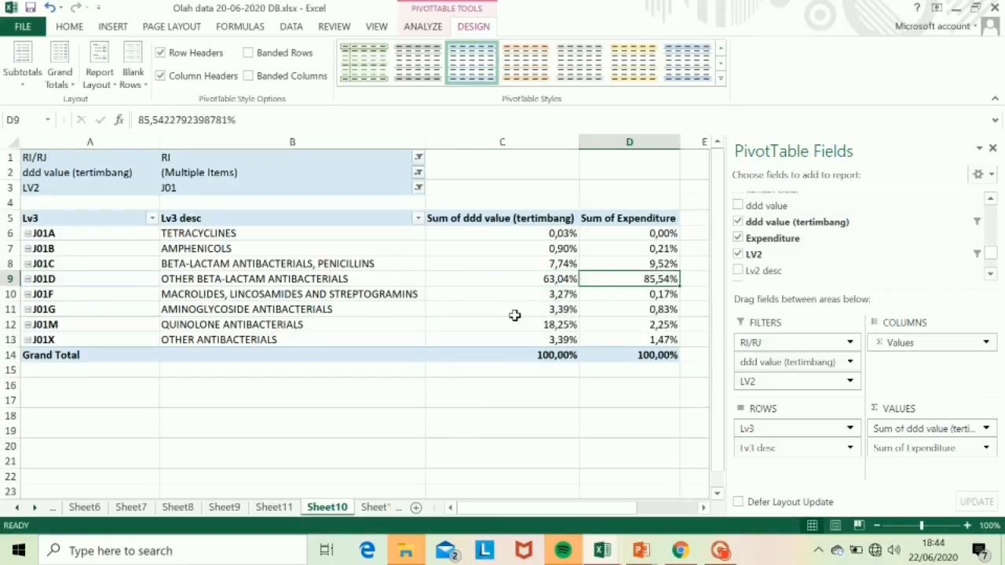
Filter the PivotTable's RI/RJ field to RJ and examine the DDD and expenditure shares of J01D and J01M
left_click(418, 158)
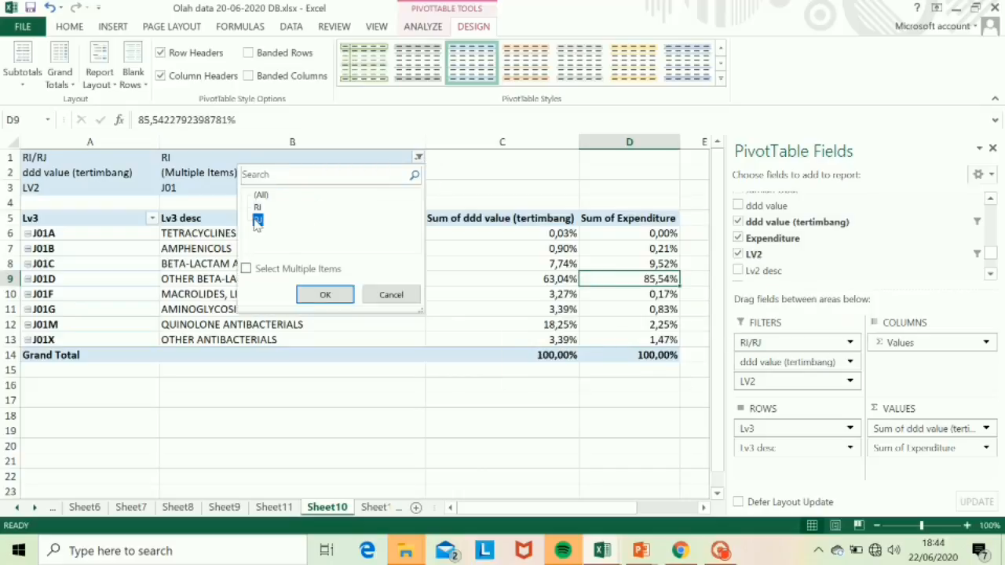
left_click(322, 295)
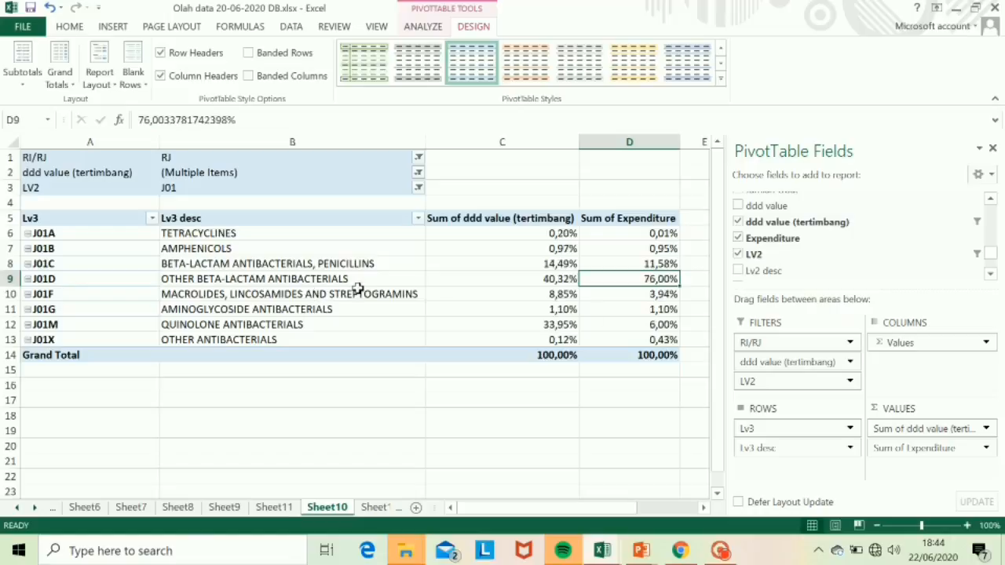
left_click(551, 279)
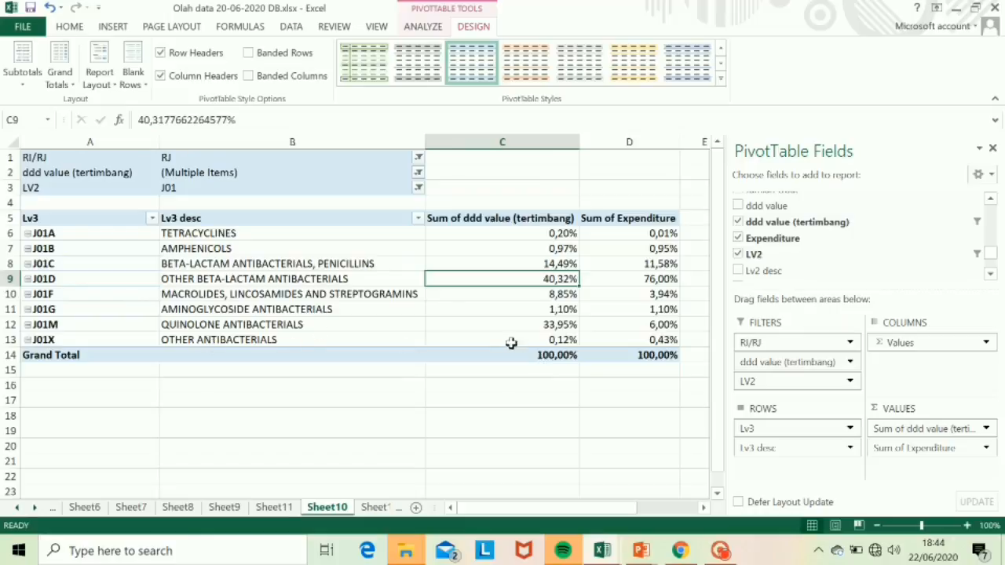
left_click(535, 323)
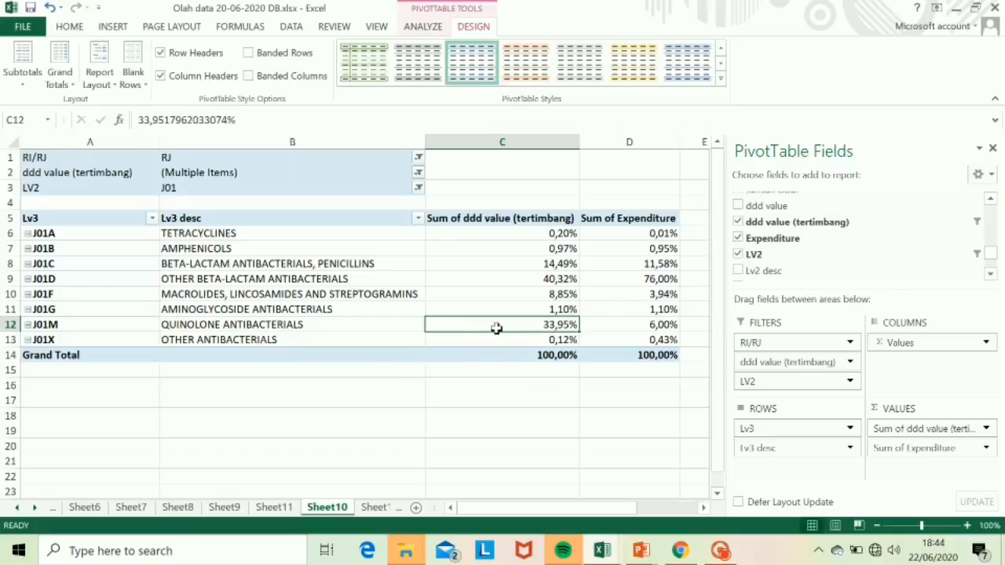
left_click(636, 326)
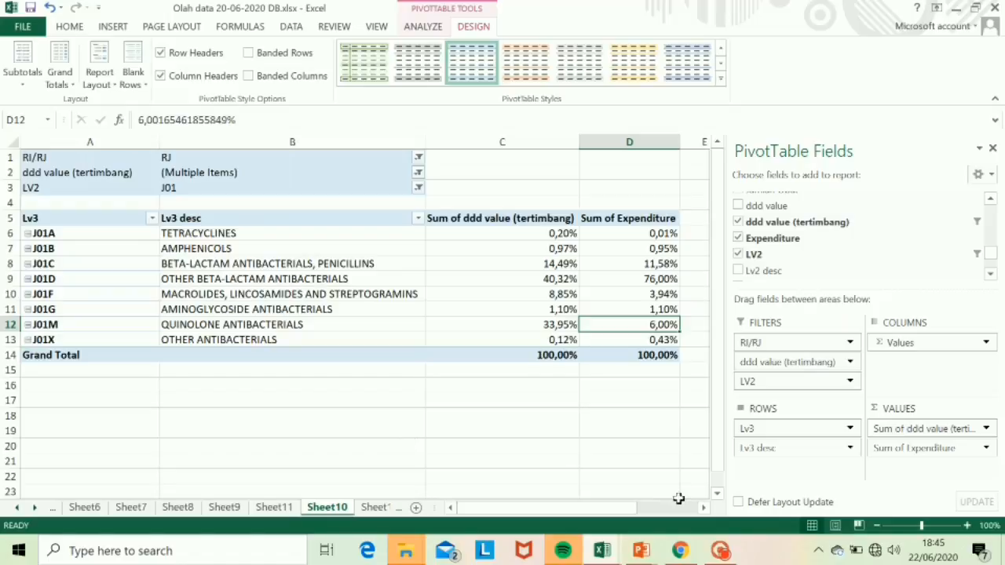
Switch to the PPT WORKSHOP.pptx presentation in PowerPoint and run its slide show from the current slide
left_click(641, 550)
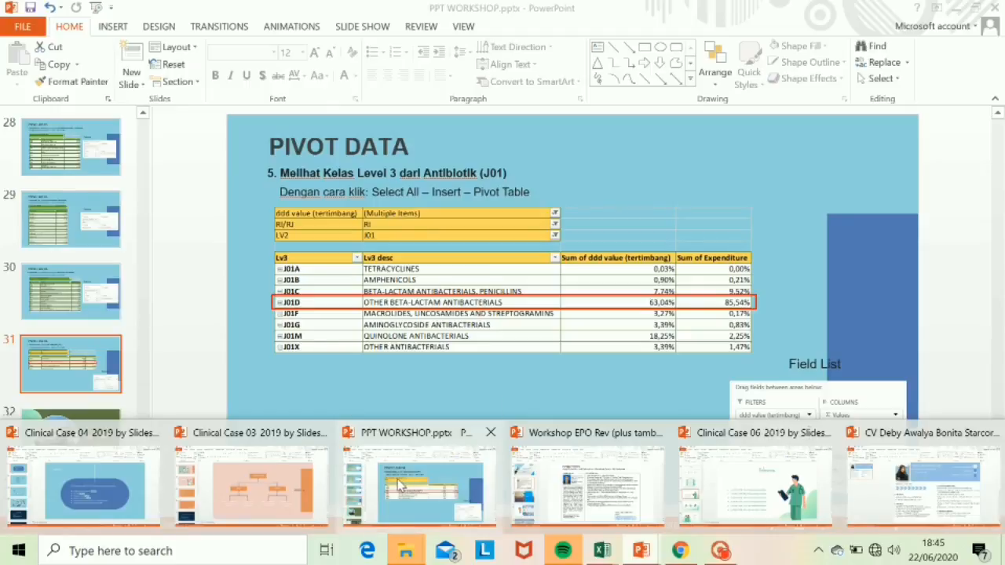
left_click(401, 485)
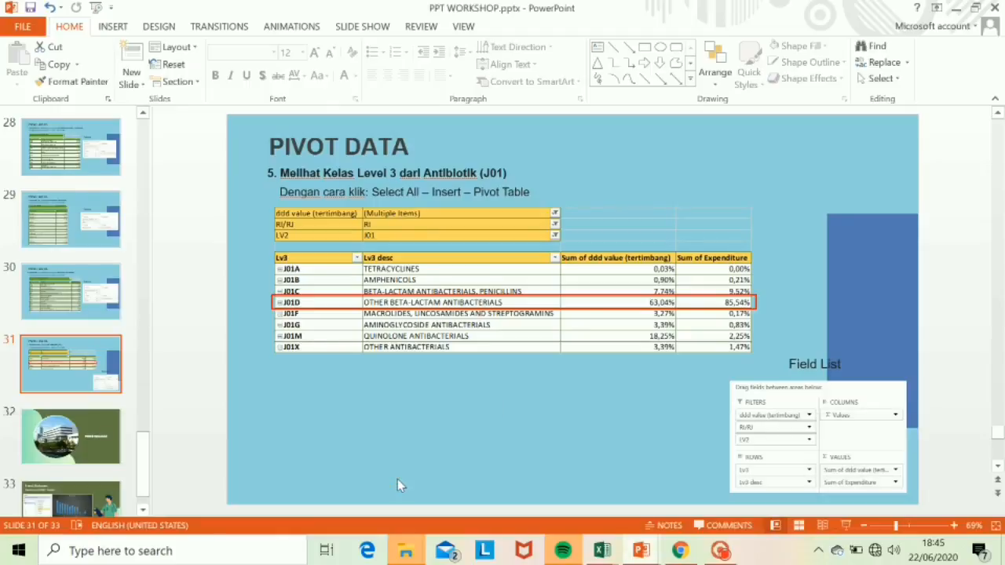
left_click(846, 526)
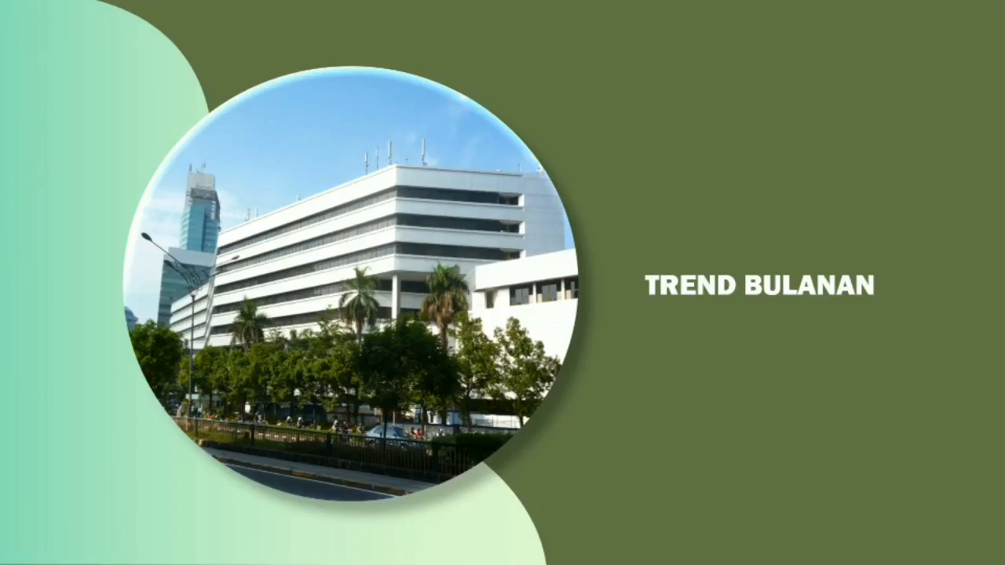
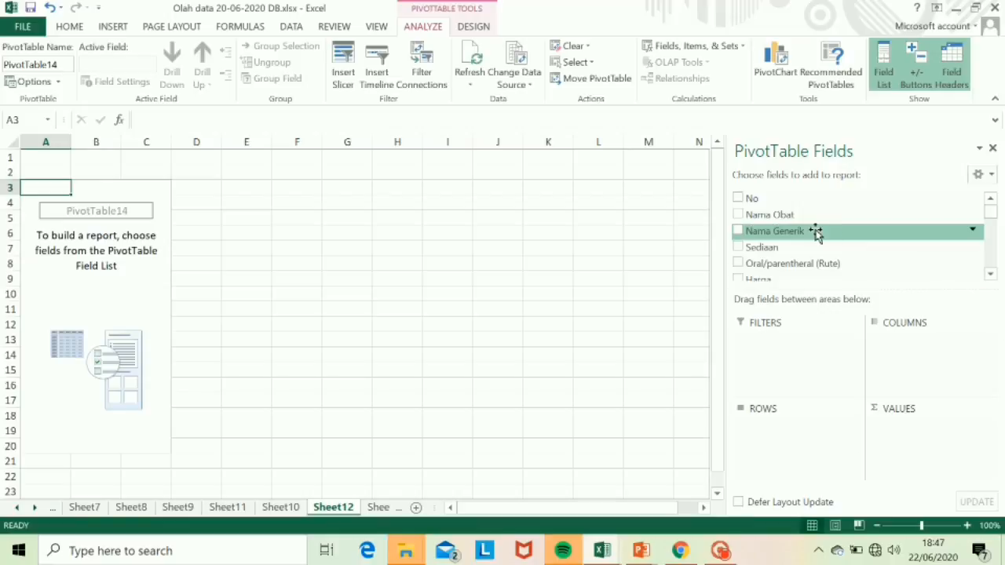
Build the Sheet12 PivotTable with Nama Generik as rows and ddd value (tertimbang) as both value and report filter
left_click_drag(769, 237, 779, 449)
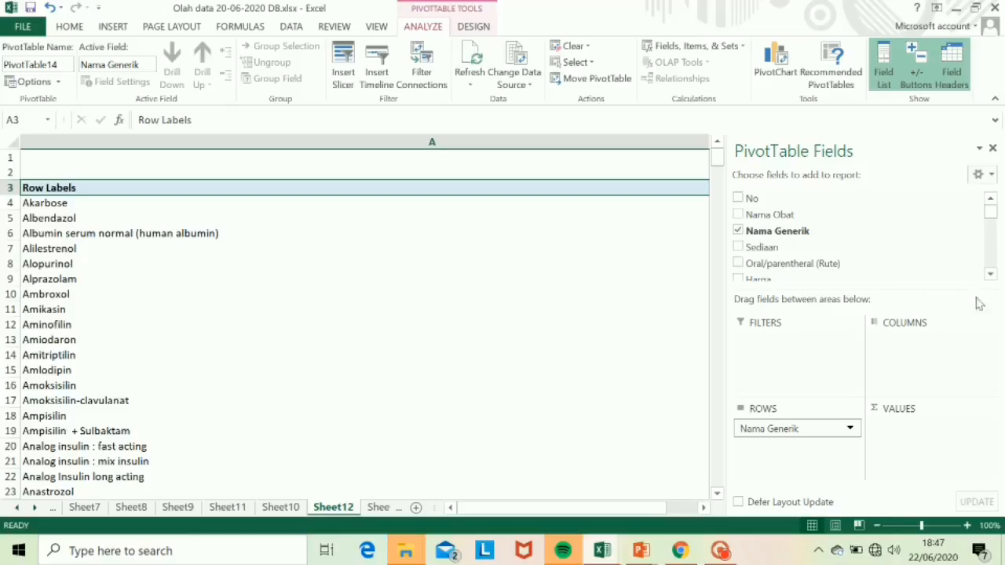
left_click_drag(991, 217, 991, 261)
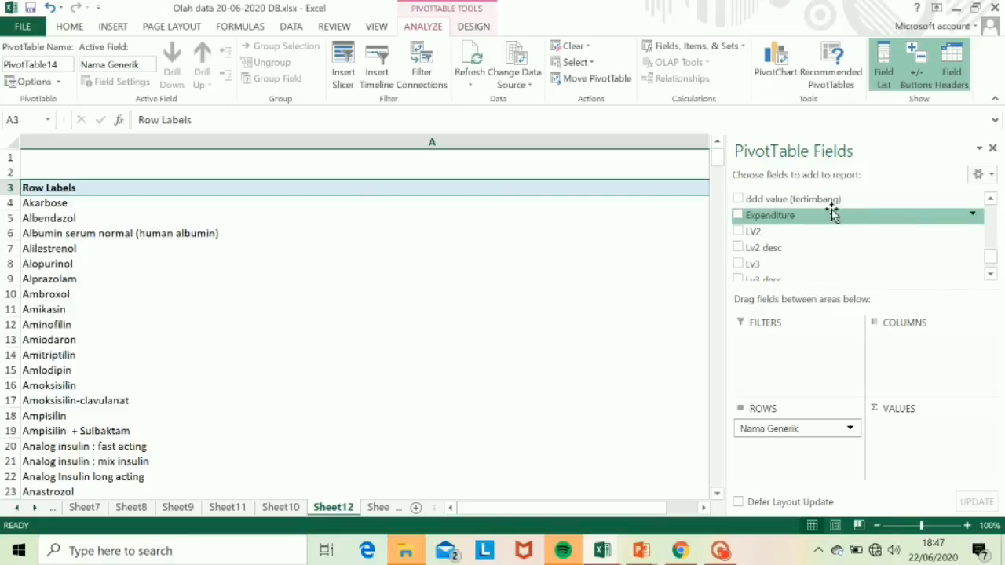
left_click_drag(780, 199, 900, 452)
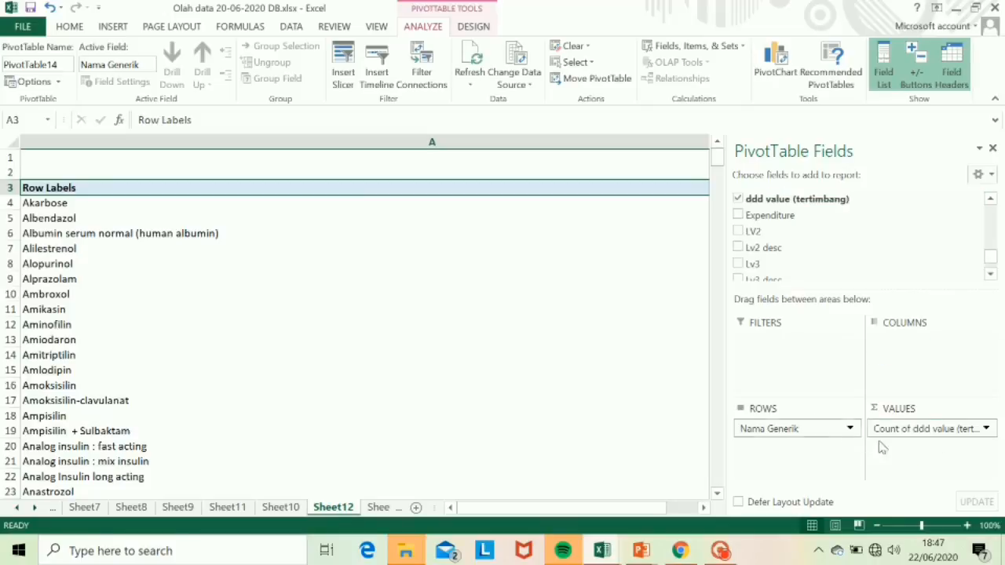
left_click_drag(793, 201, 777, 358)
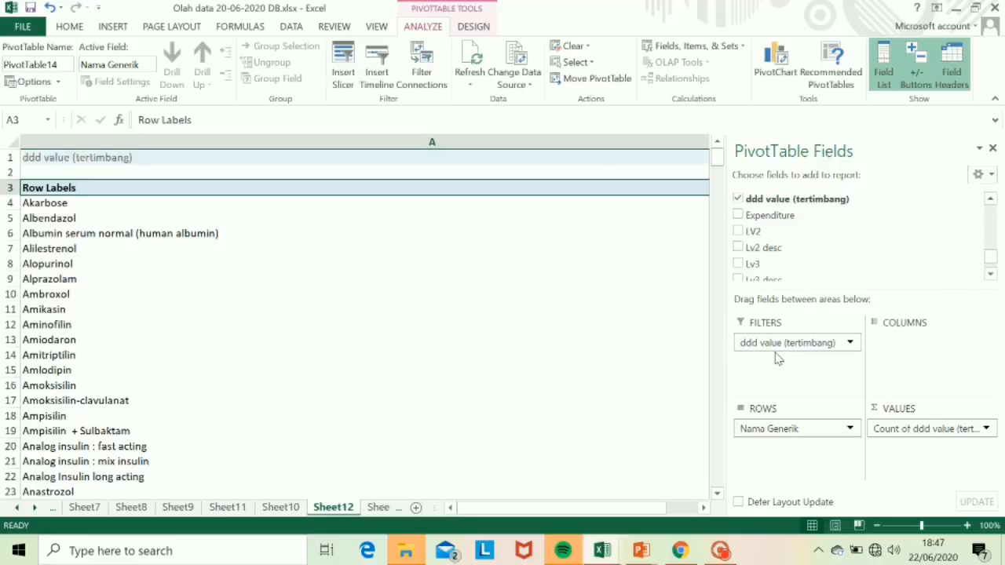
Narrow column A and exclude the #DIV/0! item from the ddd value (tertimbang) report filter
left_click(616, 172)
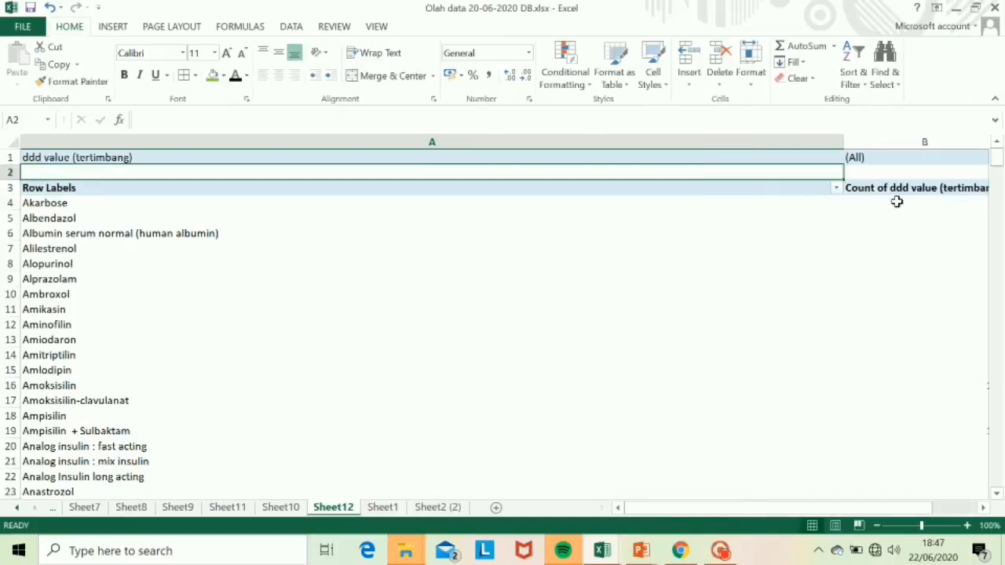
left_click_drag(843, 143, 269, 173)
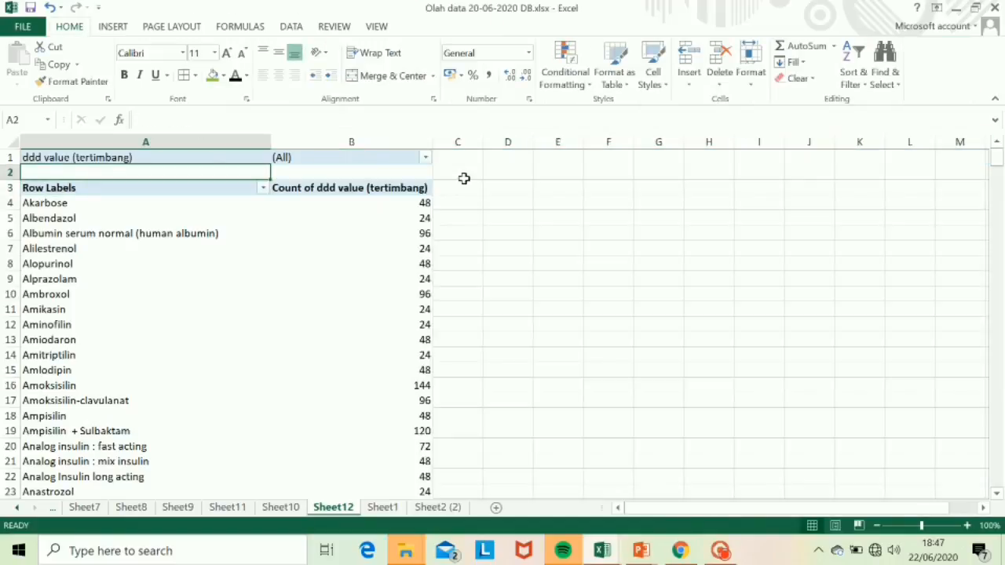
left_click(424, 158)
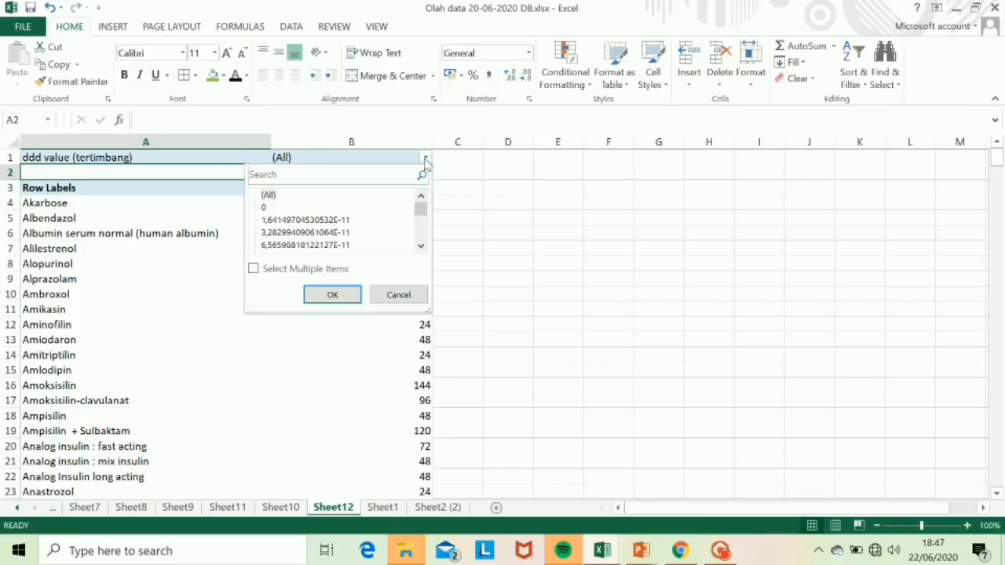
left_click(273, 272)
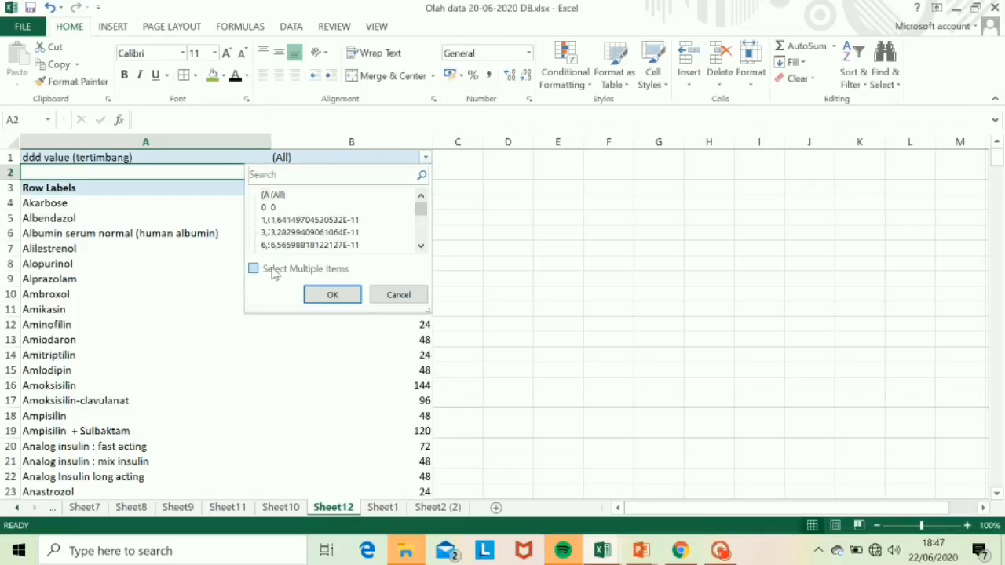
left_click_drag(422, 210, 423, 238)
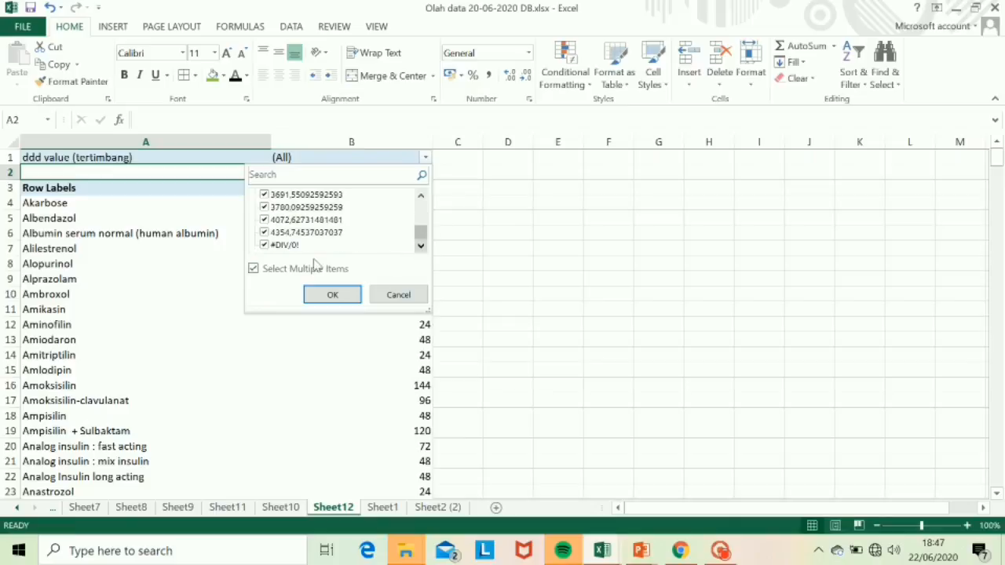
left_click(265, 245)
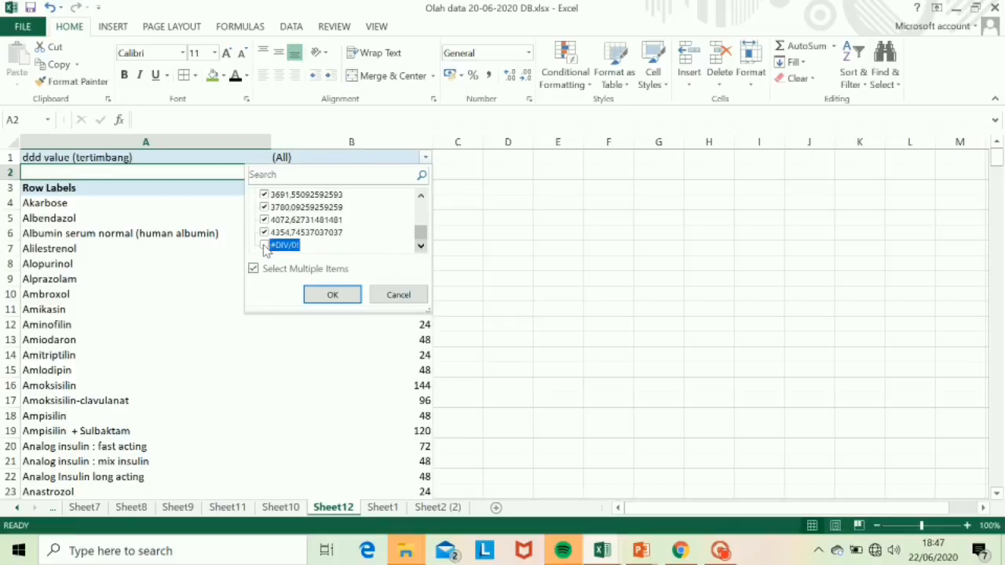
left_click(330, 298)
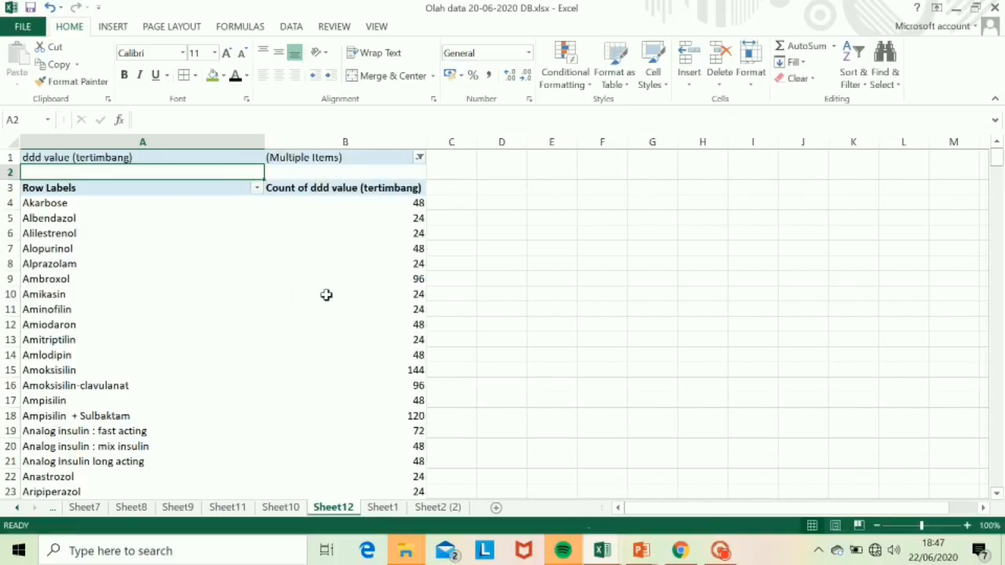
Summarize ddd value (tertimbang) by Sum and format its values from B4 to the Grand Total with thousands separators and no decimals
double_click(338, 192)
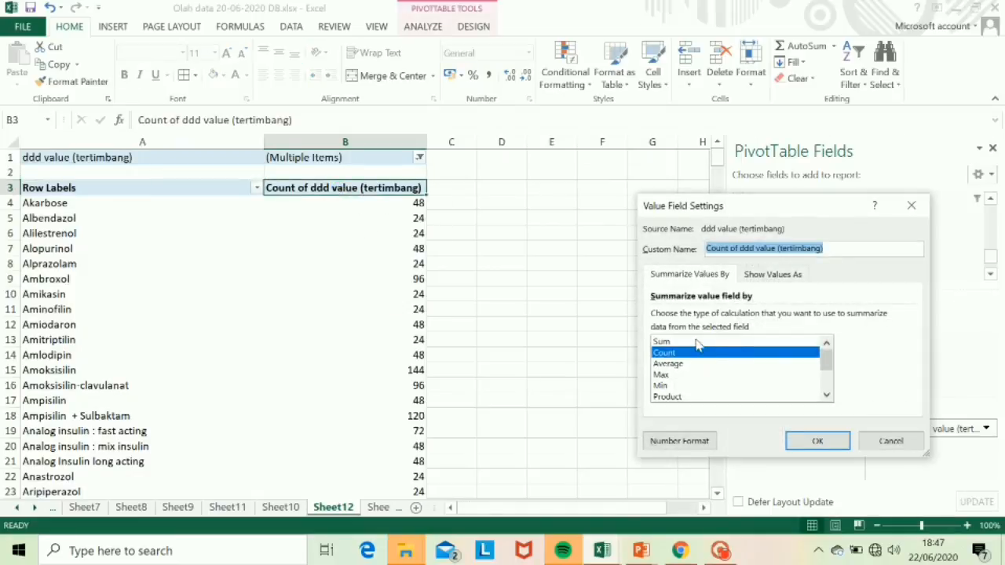
double_click(696, 341)
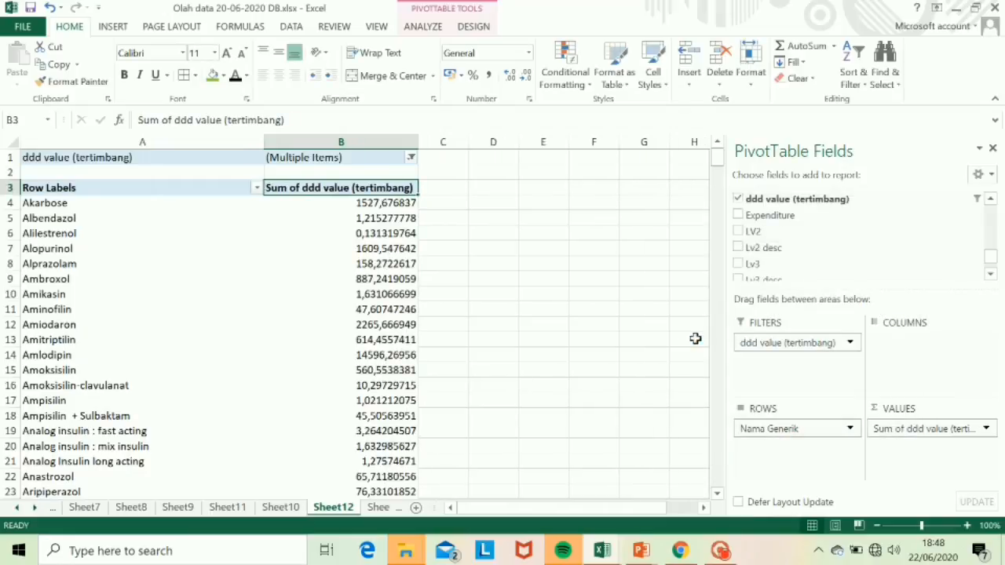
left_click(373, 202)
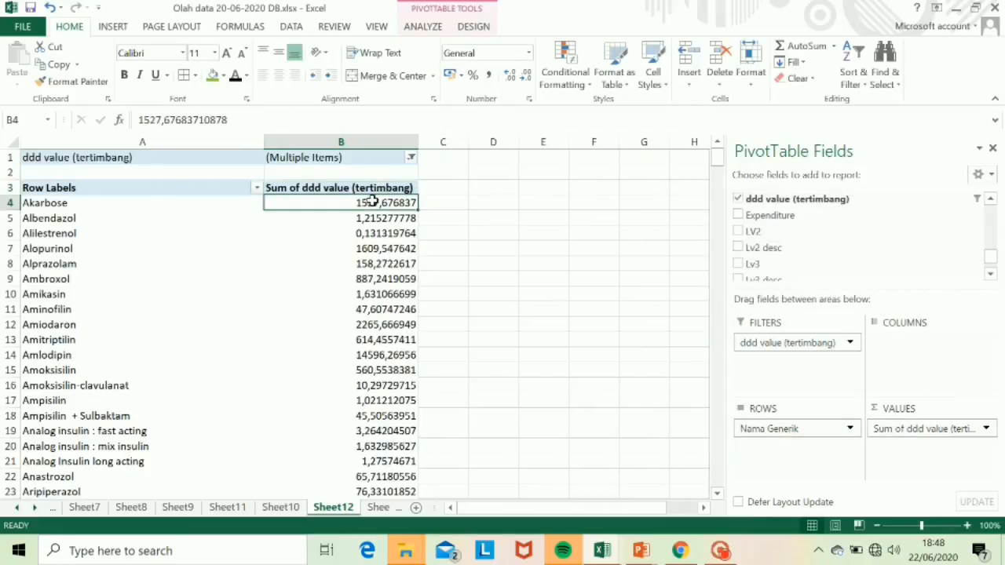
key("ctrl+shift+Down")
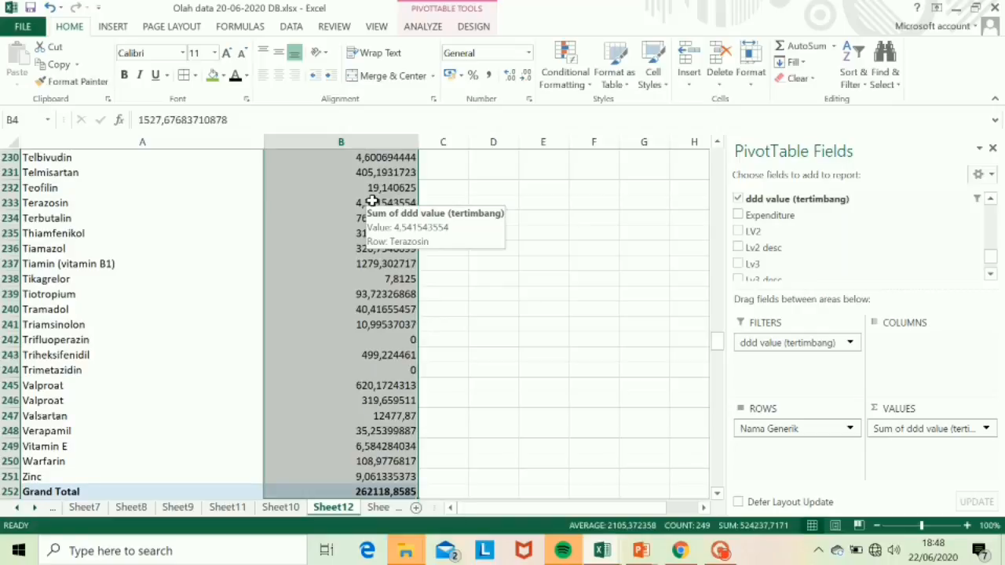
left_click(489, 76)
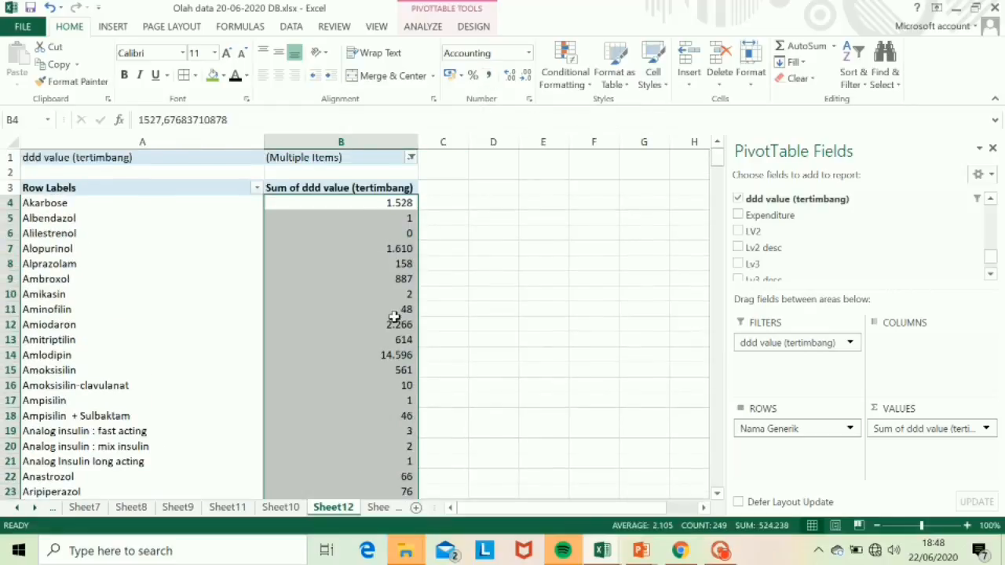
left_click(385, 203)
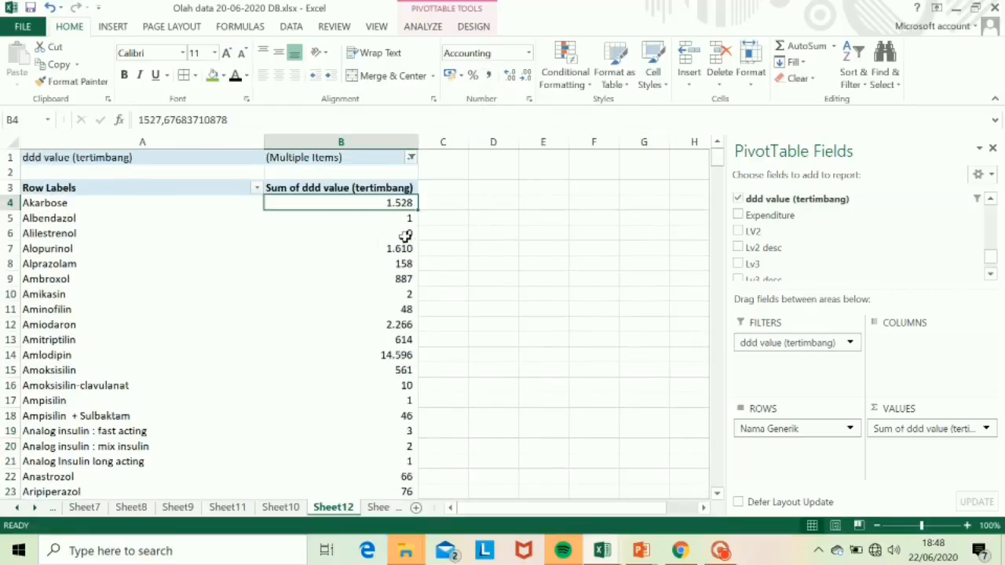
left_click(388, 218)
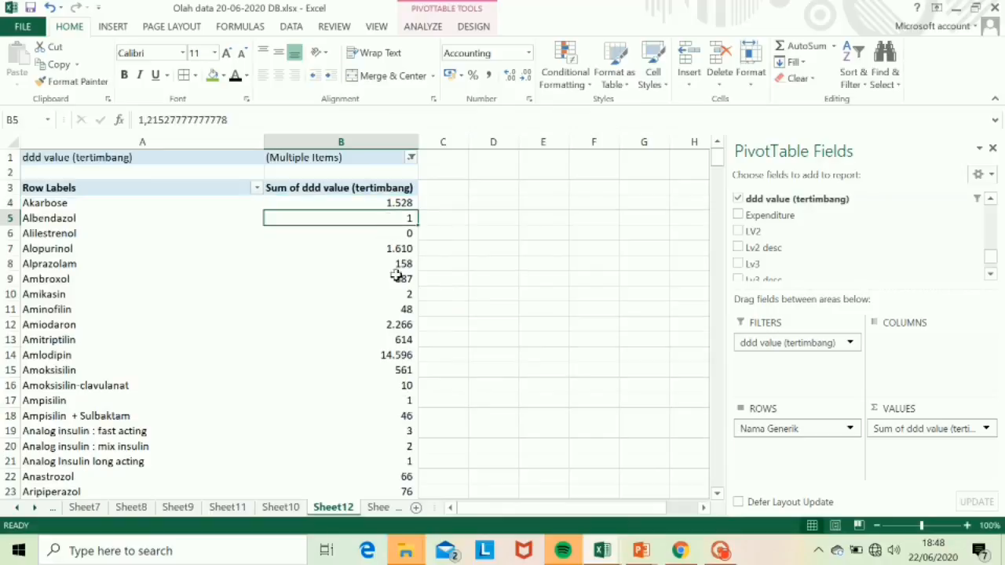
left_click(380, 189)
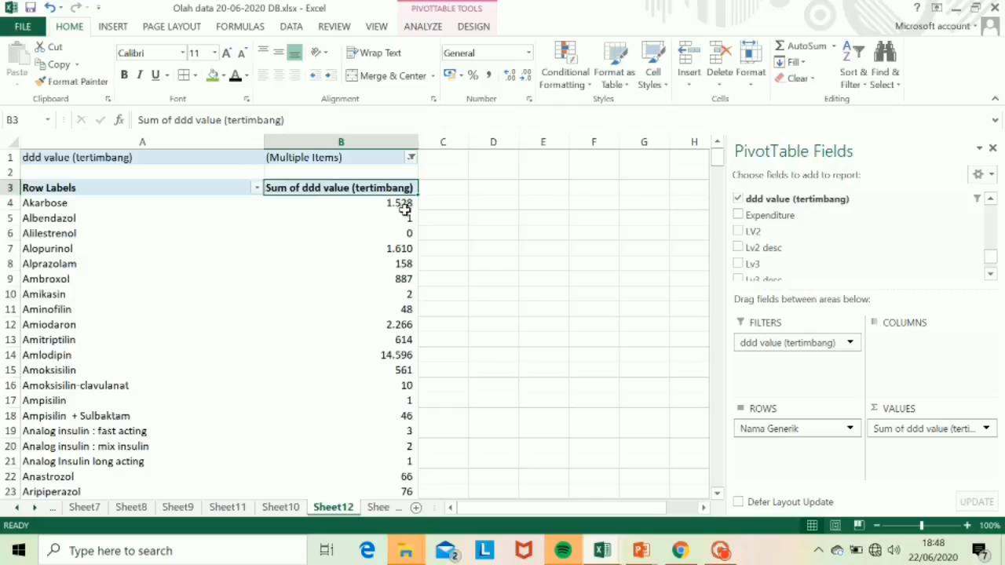
mouse_move(376, 251)
left_click(168, 263)
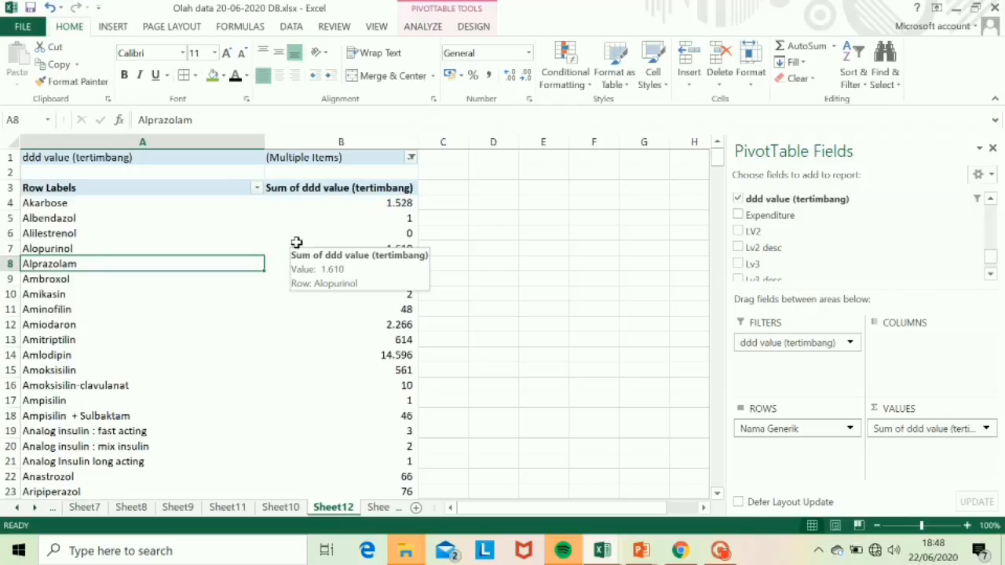
left_click(365, 189)
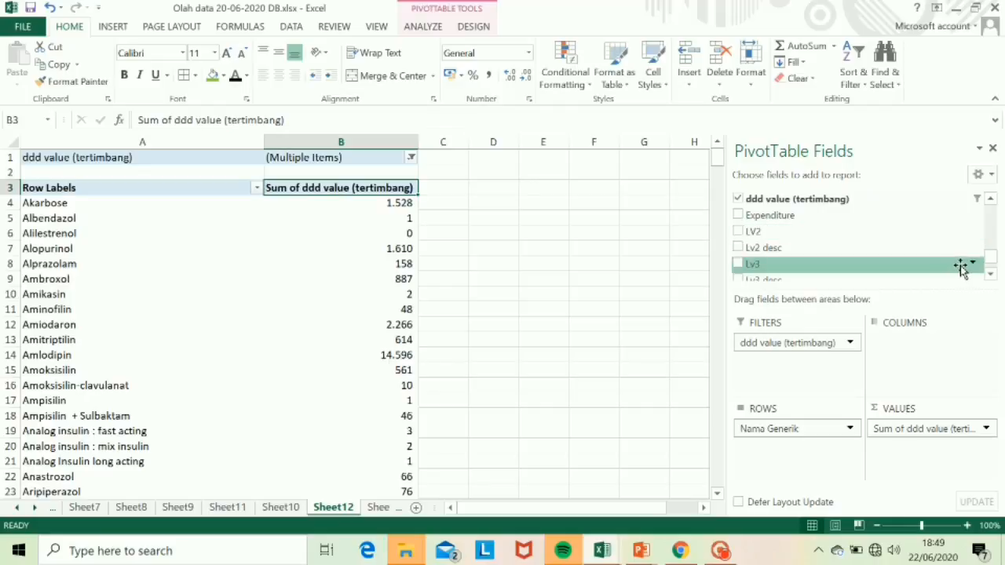
Add the Bulan field to the Sheet12 PivotTable as columns
left_click_drag(994, 257, 993, 246)
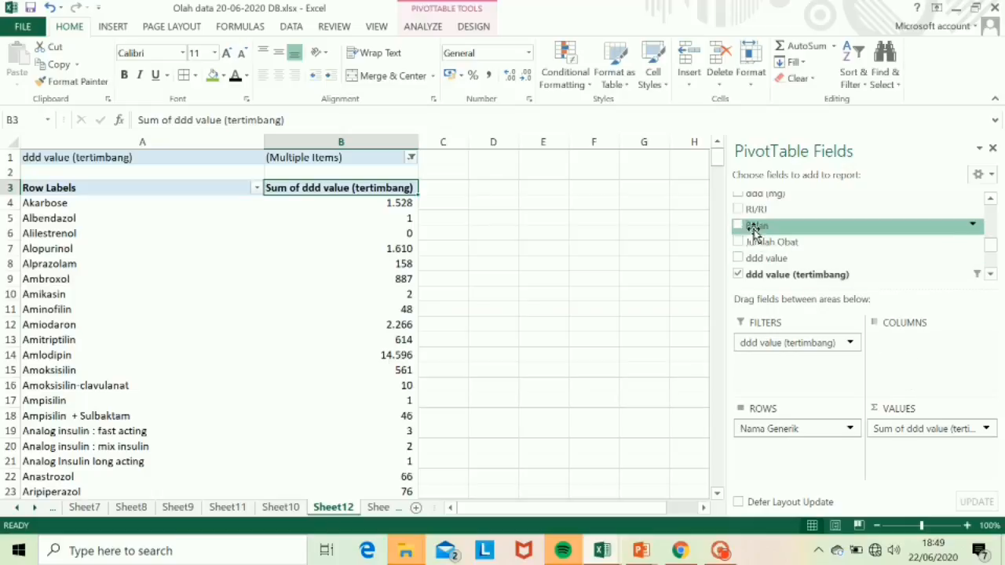
left_click_drag(752, 227, 915, 370)
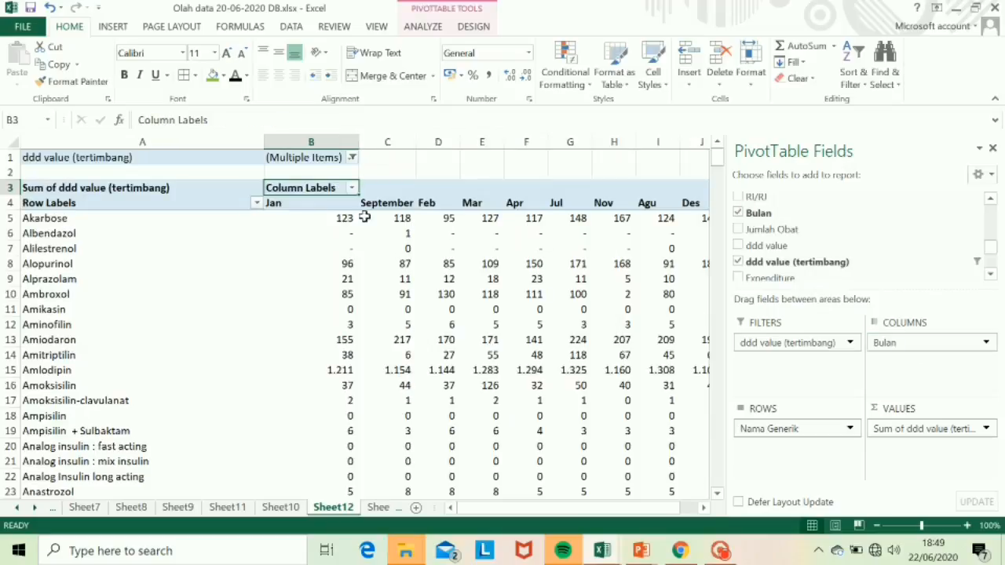
Examine the order of the month columns across the PivotTable's header row, from Jan through to the Grand Total
left_click_drag(330, 204, 385, 358)
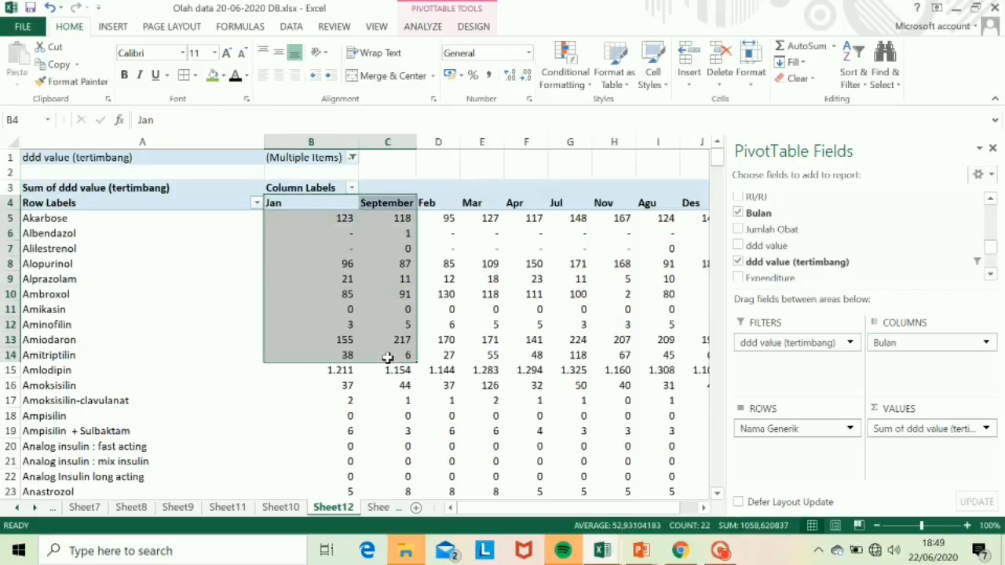
left_click(300, 202)
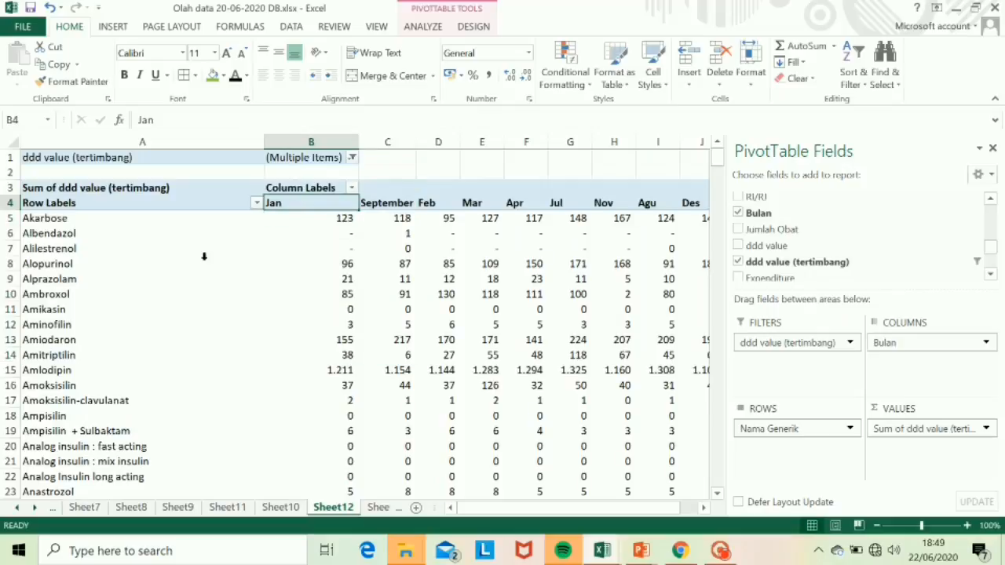
key("Right")
key("Right")
key("Right")
key("Right")
key("Right")
key("Right")
key("Right")
key("Right")
key("Right")
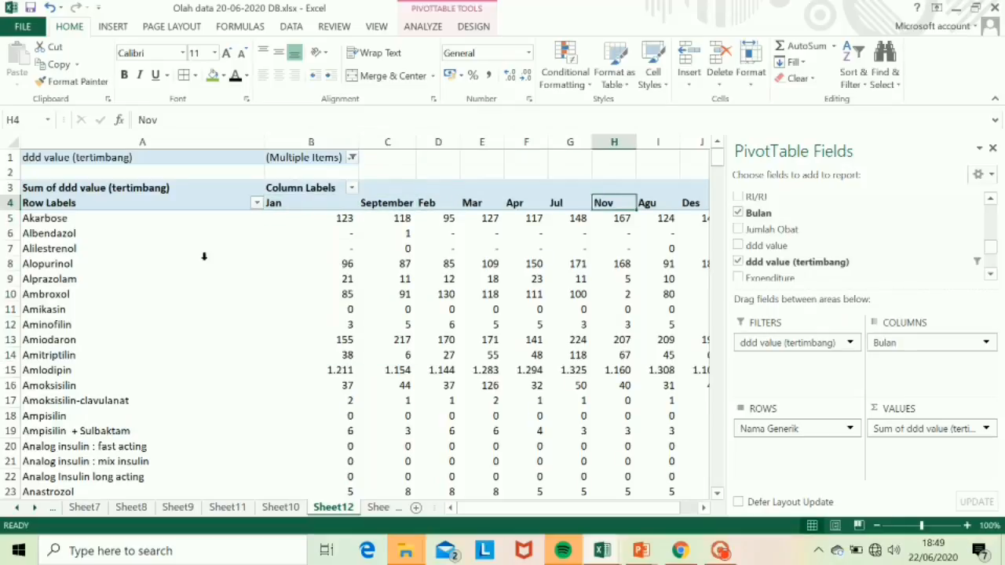
key("Right")
key("Right")
key("Left")
key("Left")
key("Left")
key("Left")
key("Left")
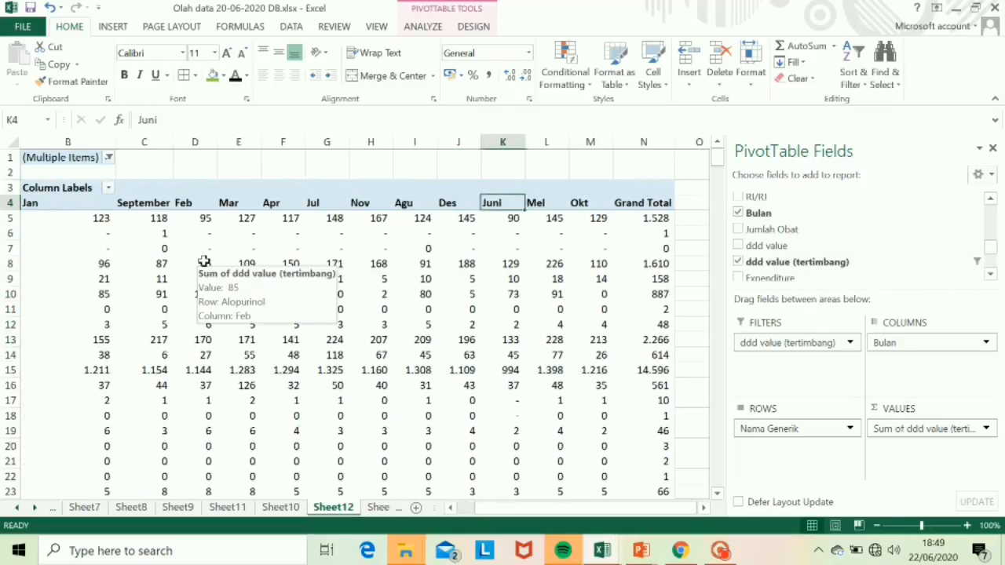
key("Left")
key("Left")
key("Left")
key("Left")
key("Left")
key("Left")
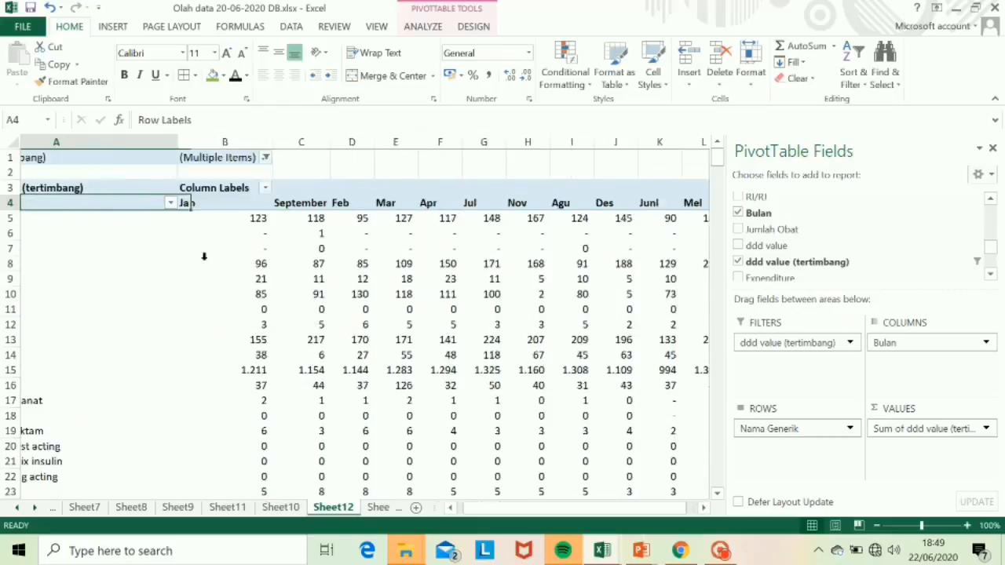
key("Right")
key("Right")
key("Right")
key("Right")
key("Right")
key("Right")
key("Right")
key("Right")
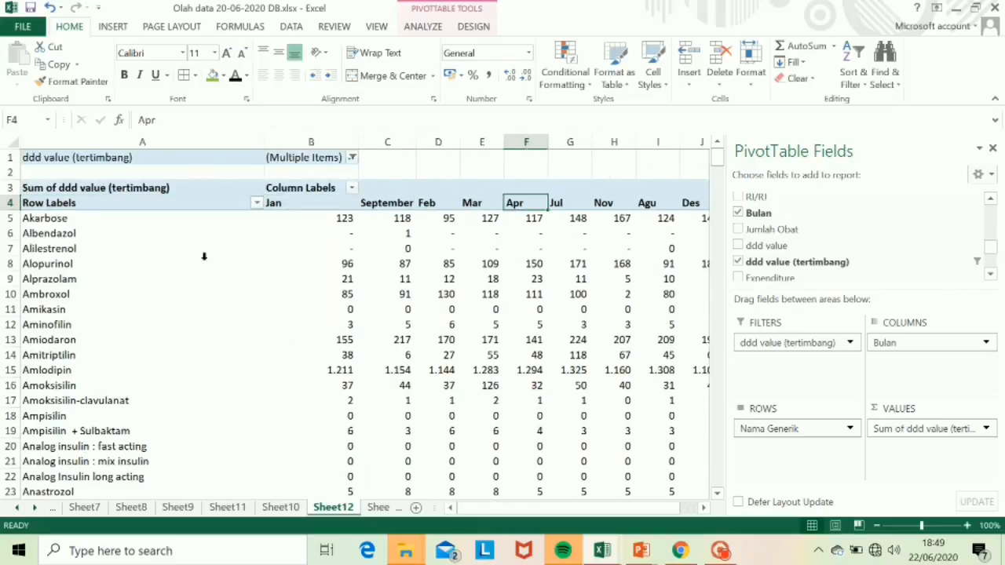
key("Left")
key("Left")
key("Left")
key("Left")
key("Left")
key("Left")
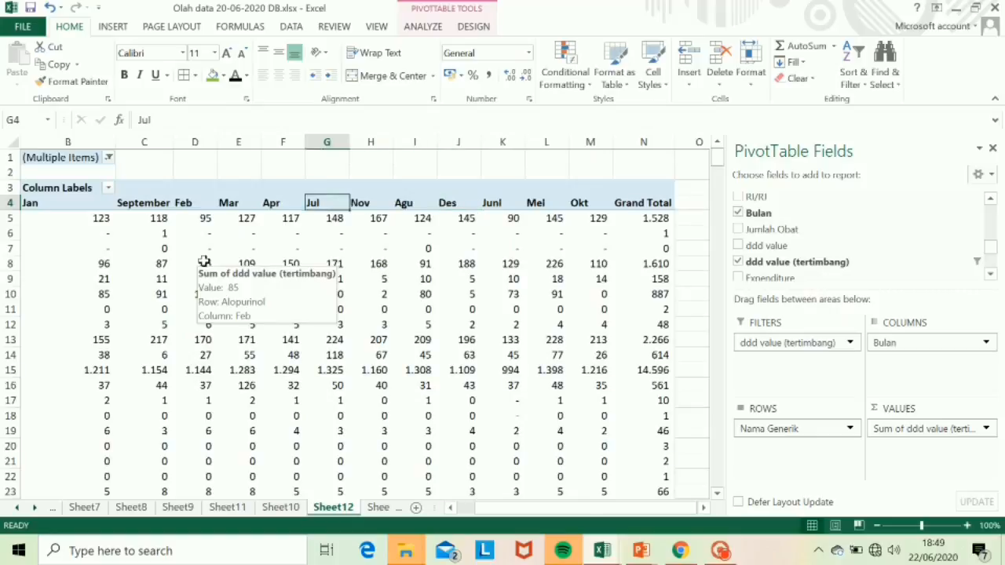
Move the September column to directly after Jul and the Mei column to directly after Apr
left_click(135, 200)
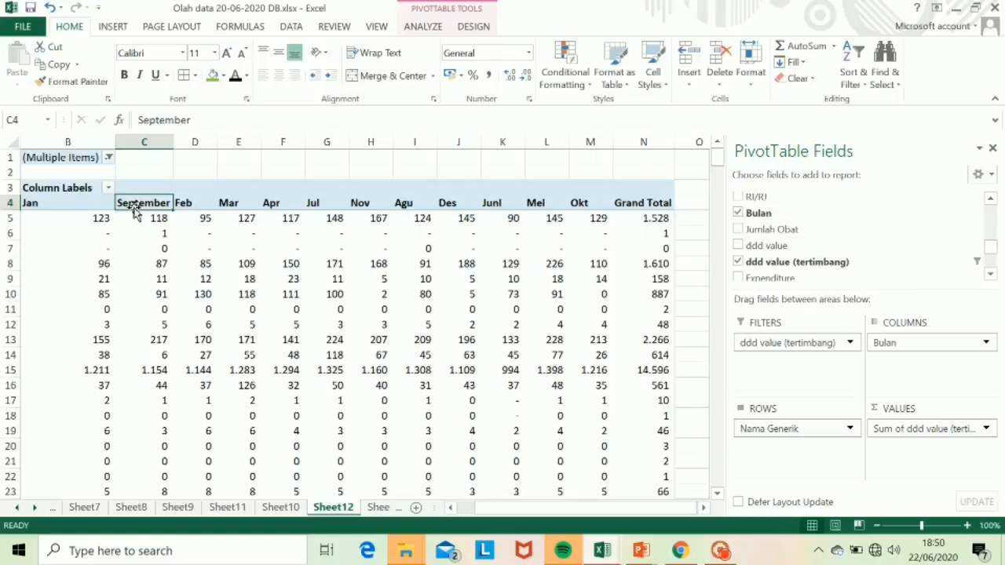
left_click_drag(134, 208, 346, 210)
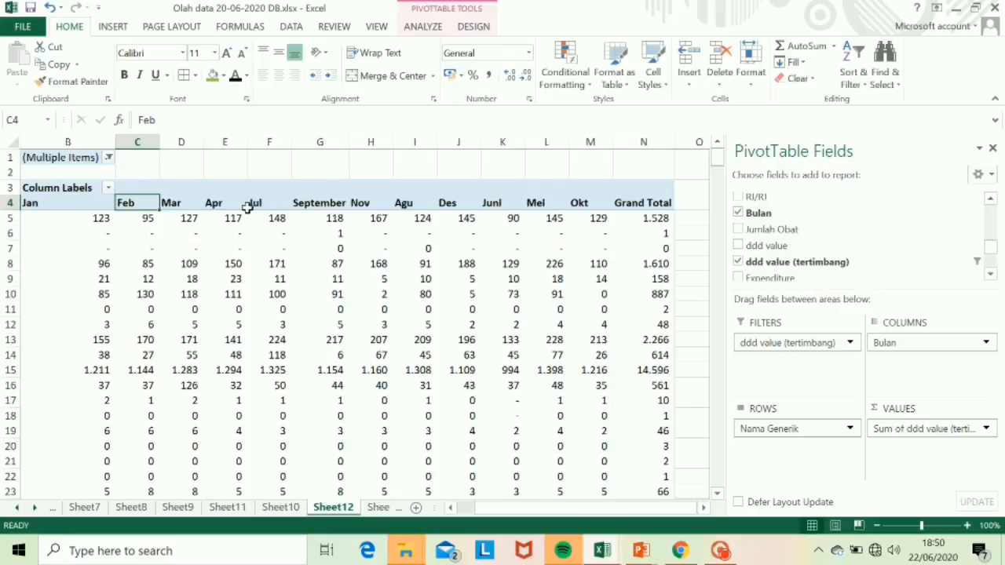
left_click(535, 204)
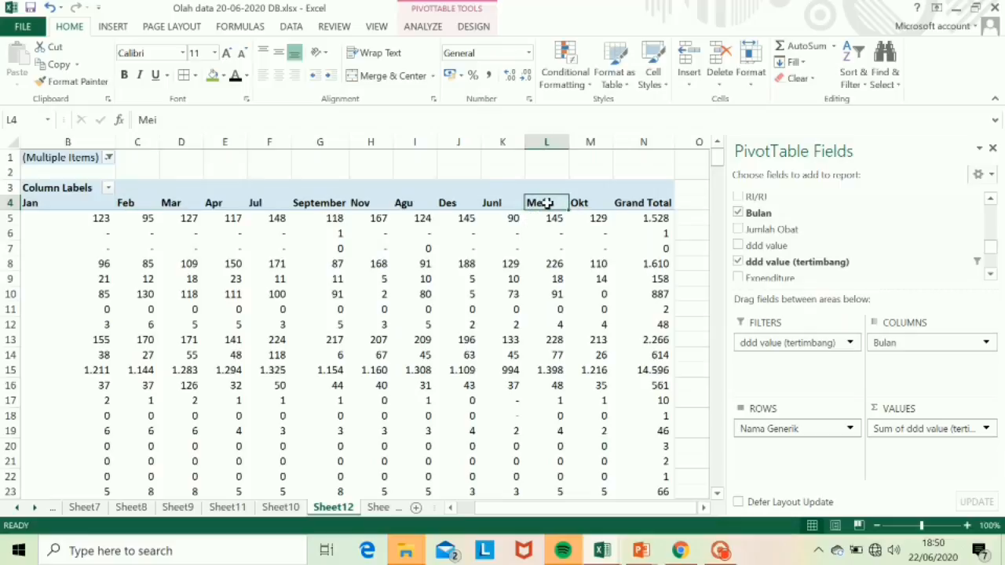
left_click_drag(538, 212, 240, 222)
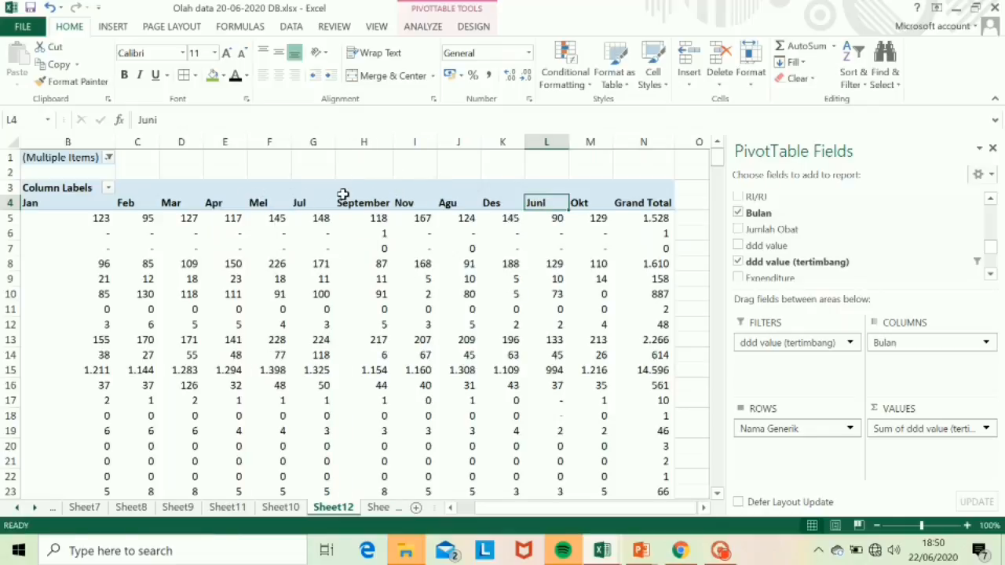
Move the Juni column between the Mei and Jul columns of the PivotTable
left_click_drag(545, 217, 336, 220)
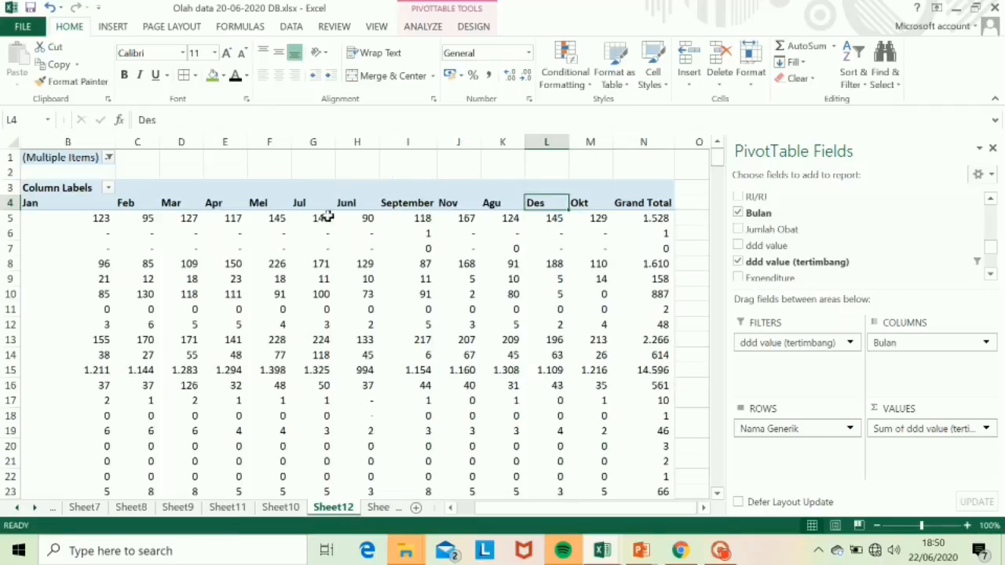
left_click(349, 206)
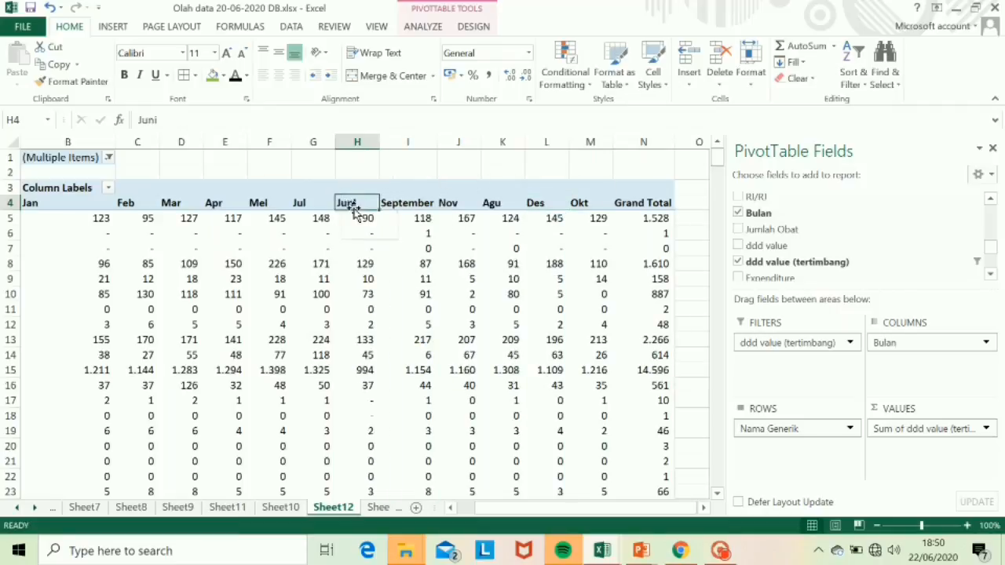
left_click_drag(355, 213, 298, 215)
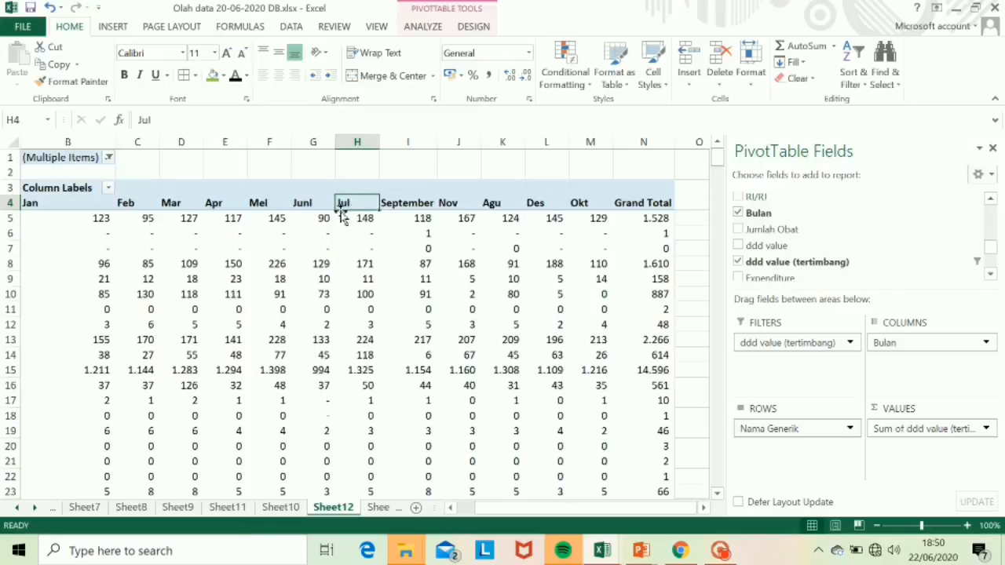
Move the Agu column to directly before September and the Okt column to directly before Nov
left_click(497, 202)
left_click_drag(496, 210, 375, 217)
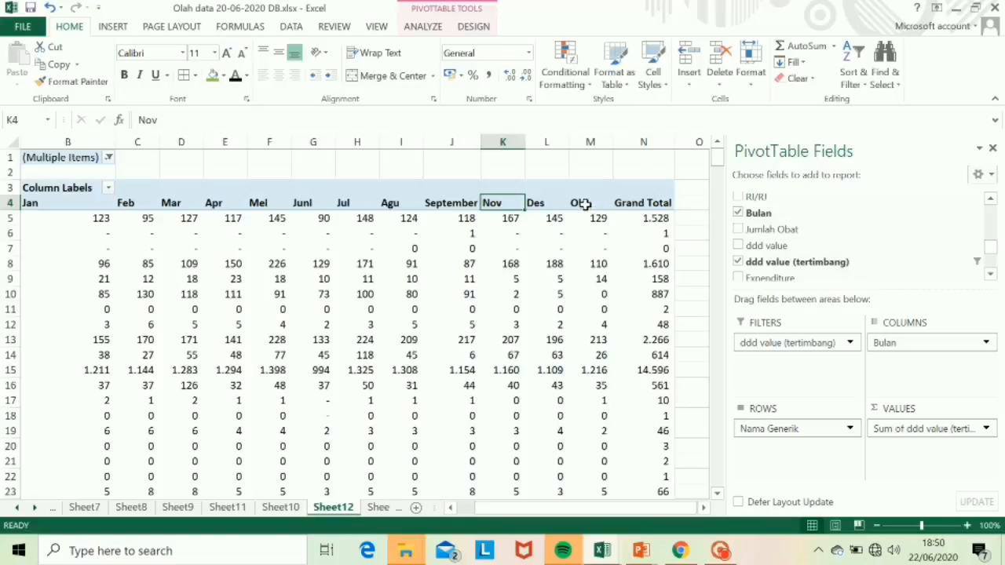
left_click(581, 203)
left_click_drag(585, 207, 482, 209)
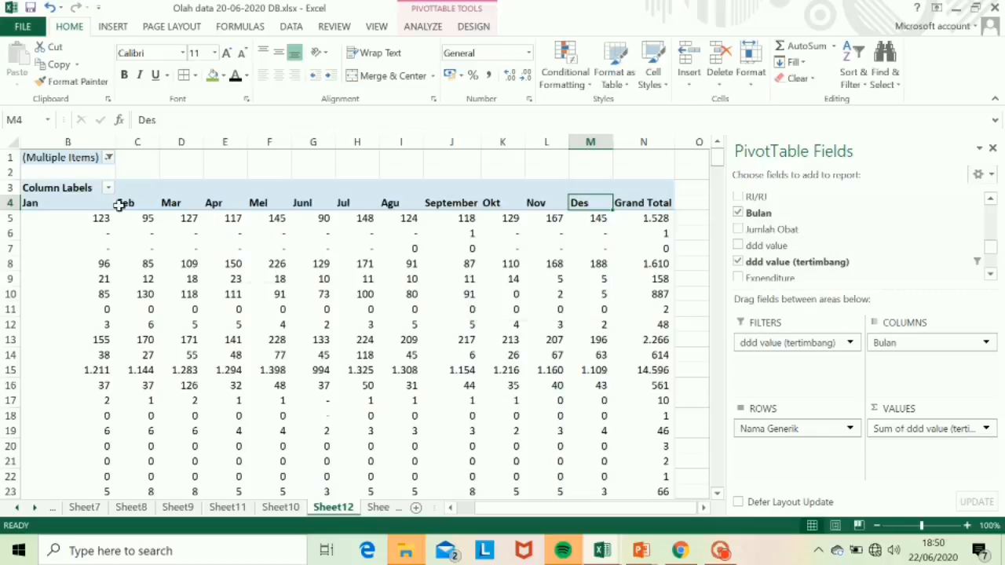
Review the reordered month headers and the monthly values in the Akarbose row
left_click(94, 203)
key("Left")
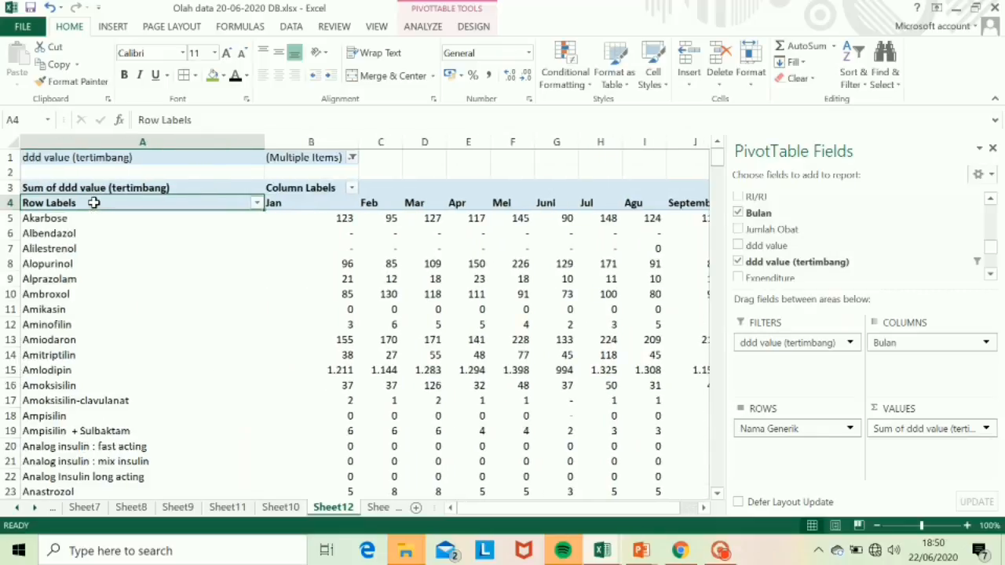
key("Right")
key("Right")
key("Left")
key("Left")
key("Right")
key("Right")
key("Right")
key("Right")
key("Right")
key("Right")
key("Right")
key("Right")
key("Left")
key("Left")
key("Left")
key("Left")
key("Left")
key("Left")
key("Left")
key("Left")
key("Down")
key("Right")
key("Right")
key("Right")
key("Right")
key("Right")
key("Right")
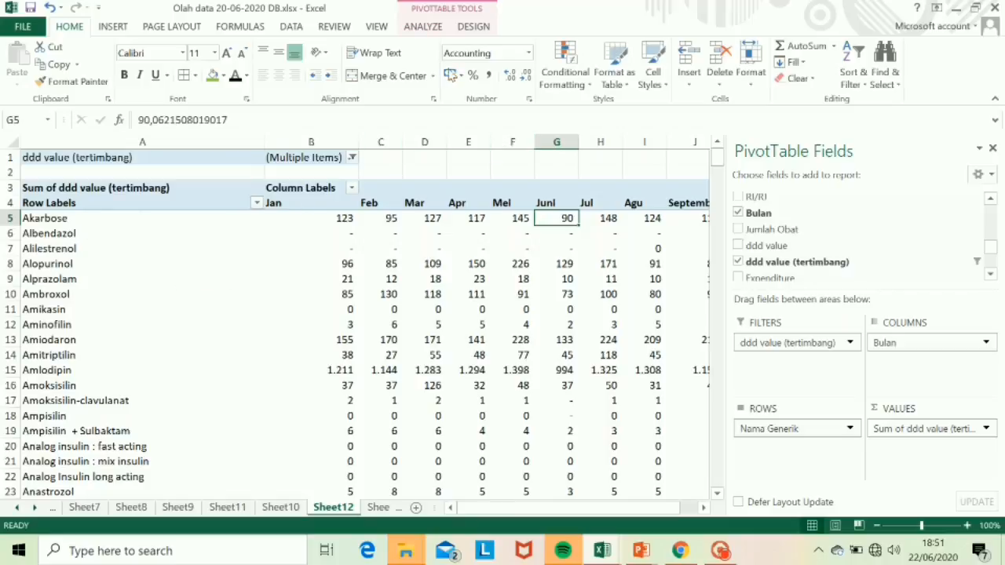
Insert a Clustered Column PivotChart from the monthly ddd value (tertimbang) PivotTable
left_click(423, 26)
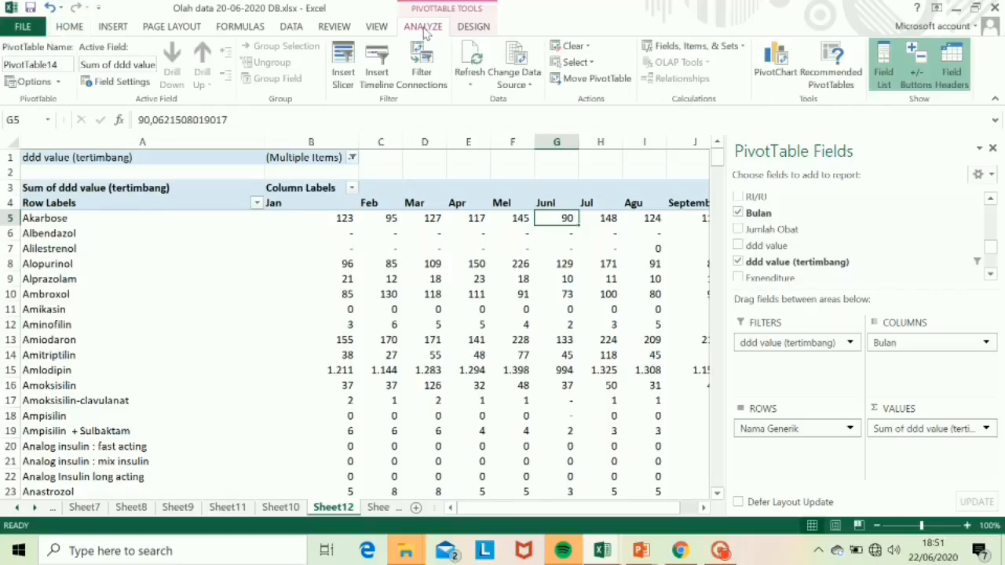
left_click(778, 59)
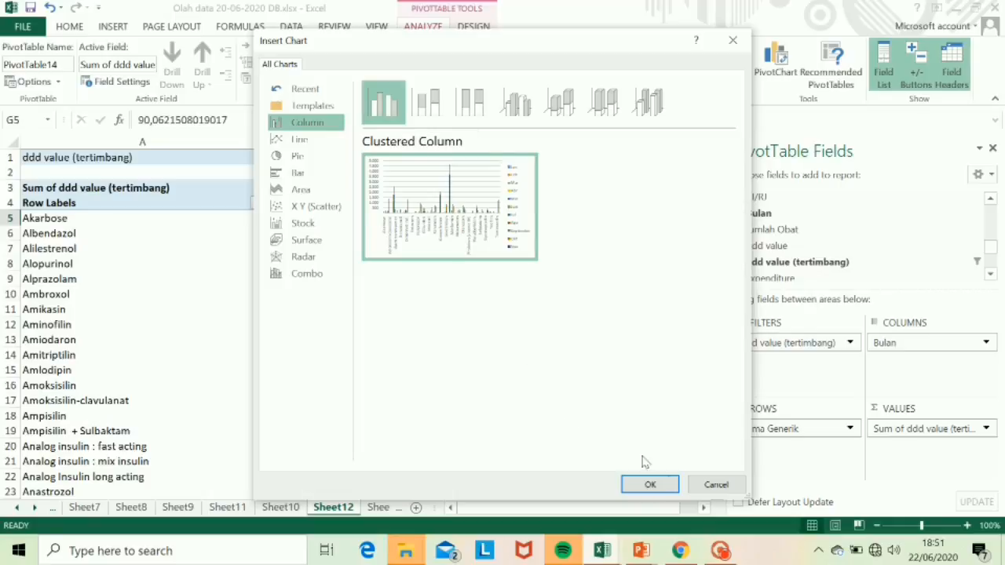
left_click(666, 485)
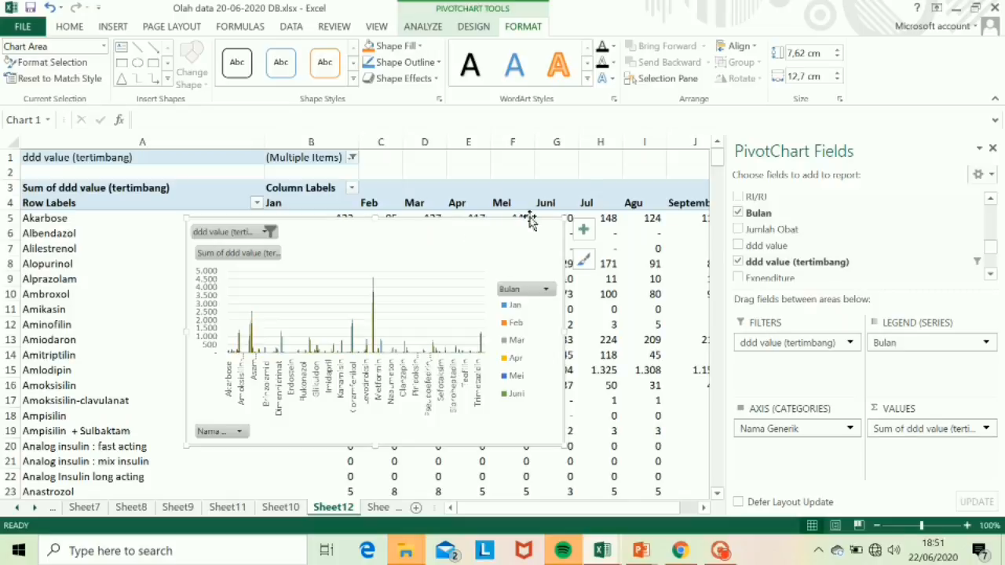
Swap the PivotChart's rows and columns so Bulan forms the category axis, and shift the chart slightly upward
left_click(471, 26)
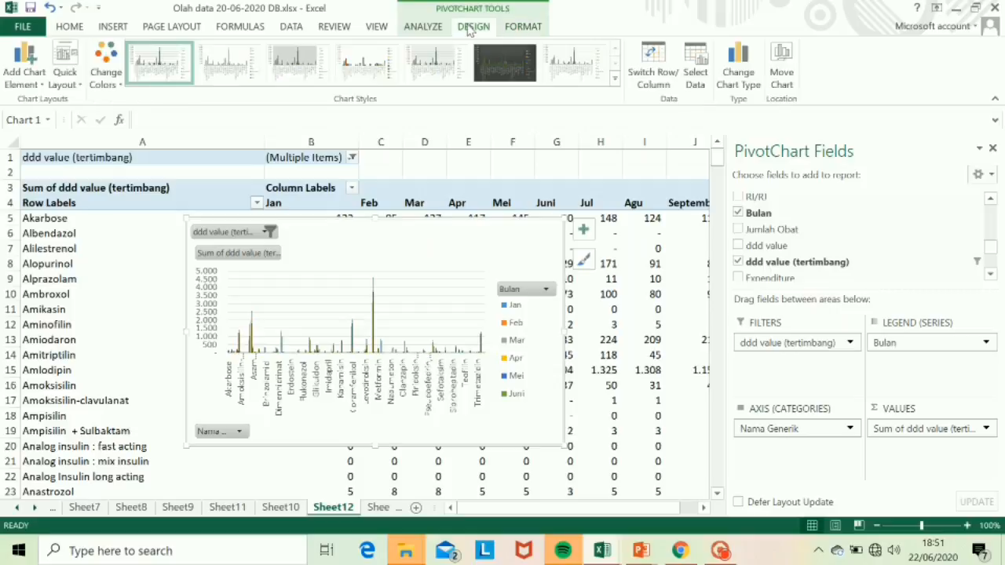
left_click(658, 69)
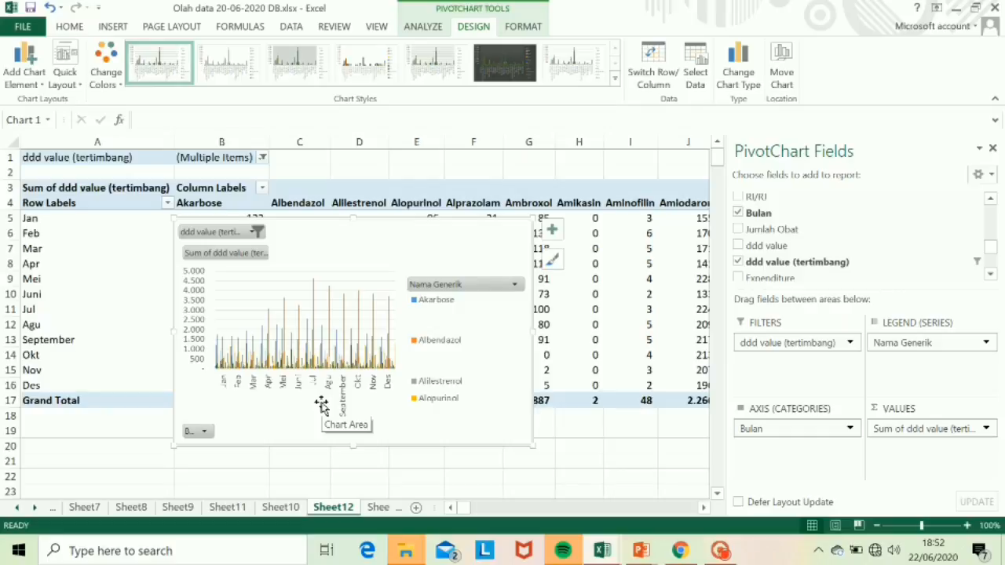
mouse_move(404, 233)
left_mouse_down()
mouse_move(437, 233)
mouse_move(406, 204)
mouse_move(400, 214)
left_mouse_up()
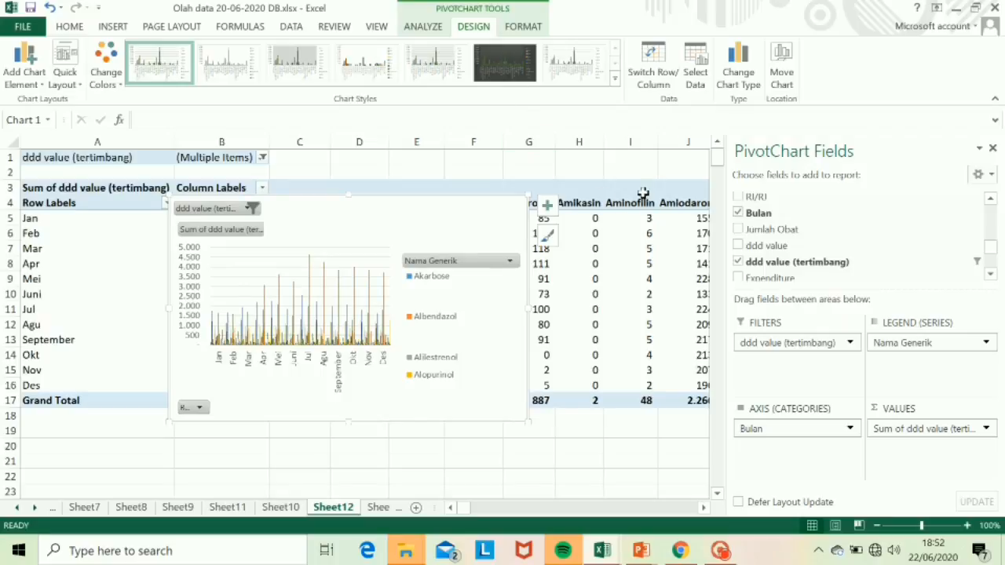
Start inserting slicers for the ddd value (tertimbang) PivotTable and choose the LV2, Lv2 desc and RI/RJ fields
left_click(72, 239)
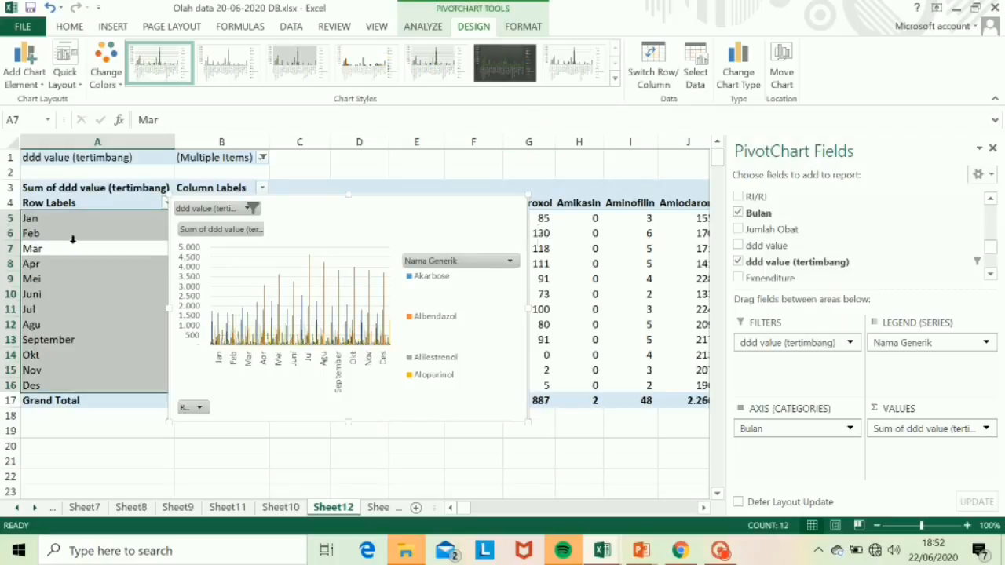
left_click(110, 191)
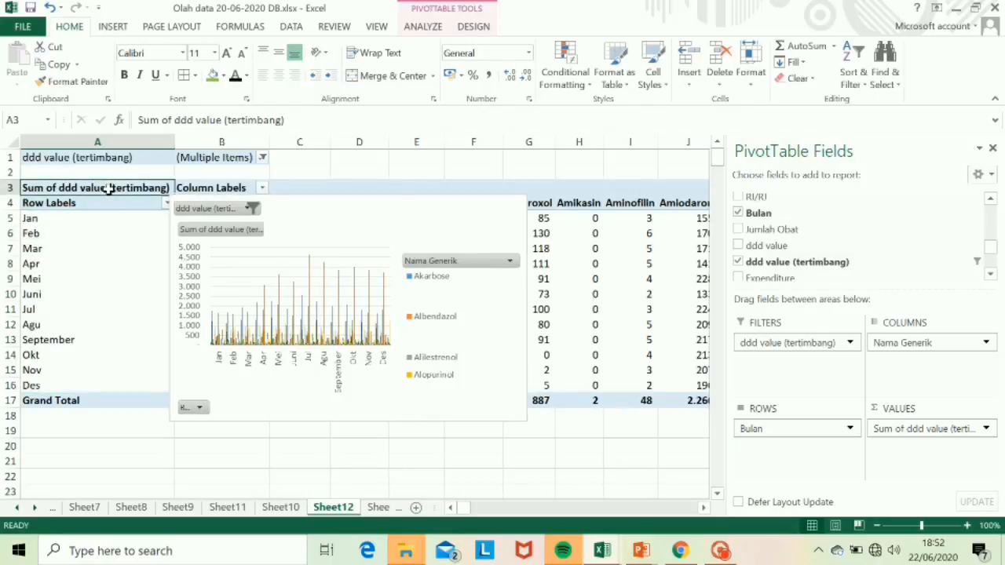
left_click(418, 29)
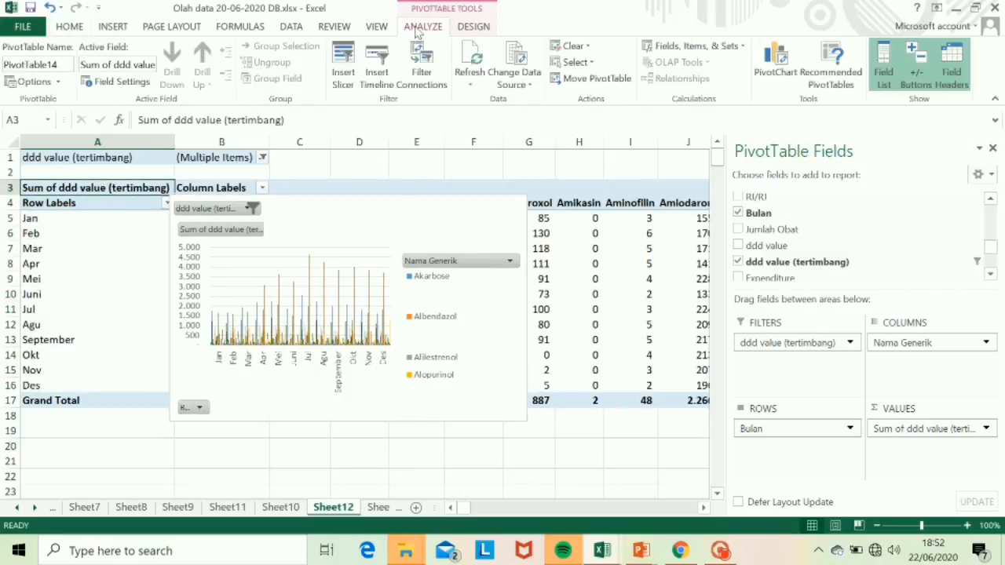
left_click(342, 67)
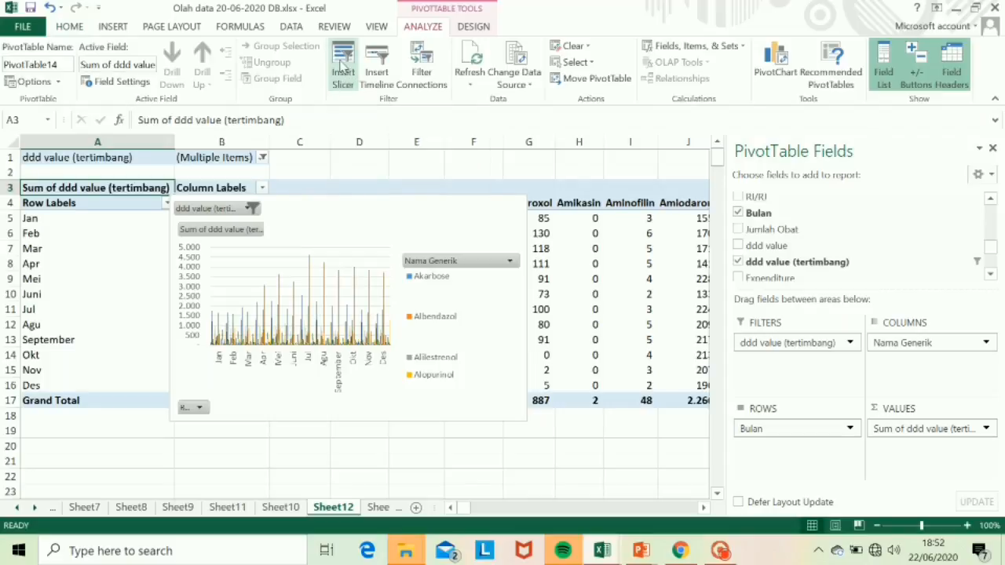
left_click(342, 66)
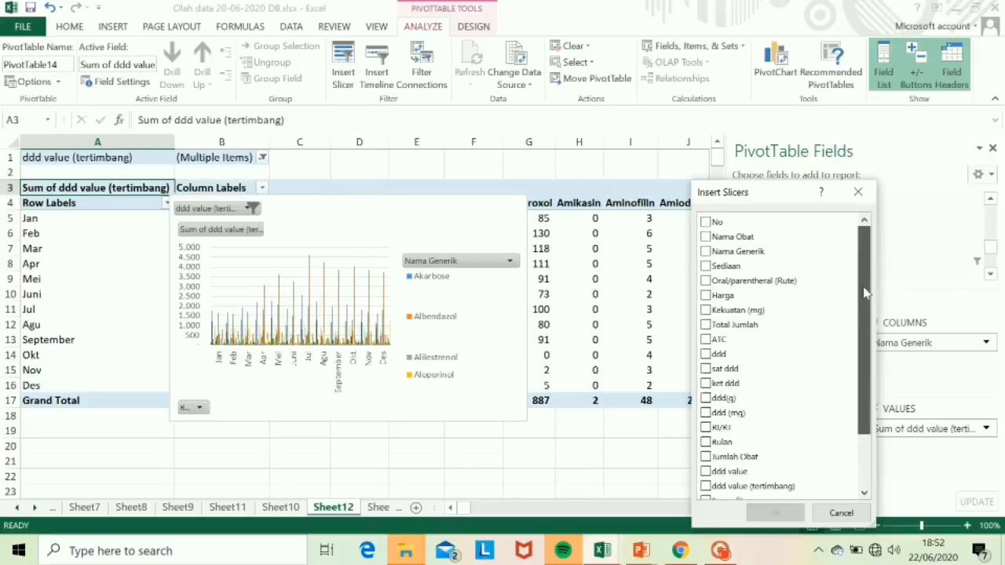
left_click_drag(863, 292, 863, 353)
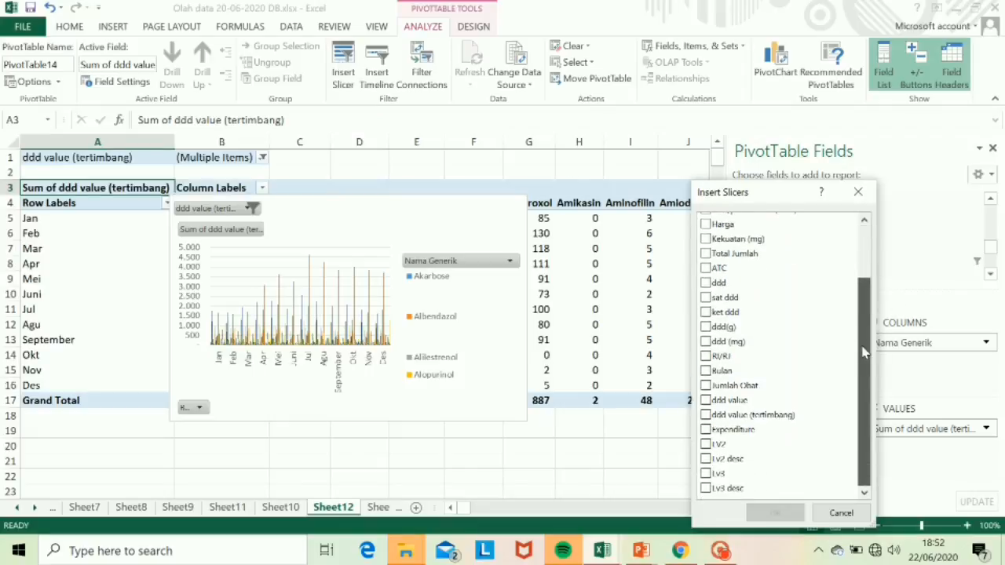
left_click(706, 444)
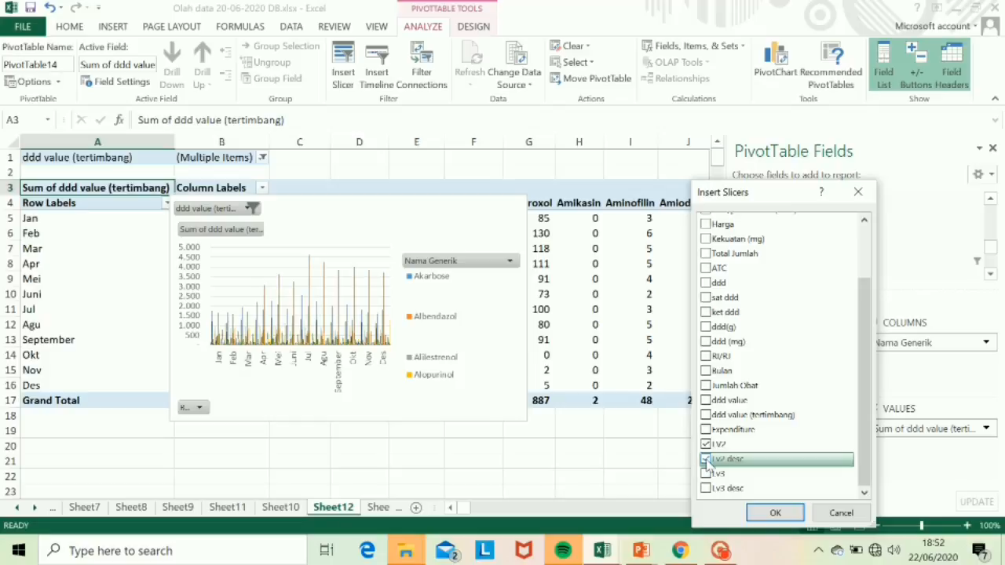
left_click(705, 358)
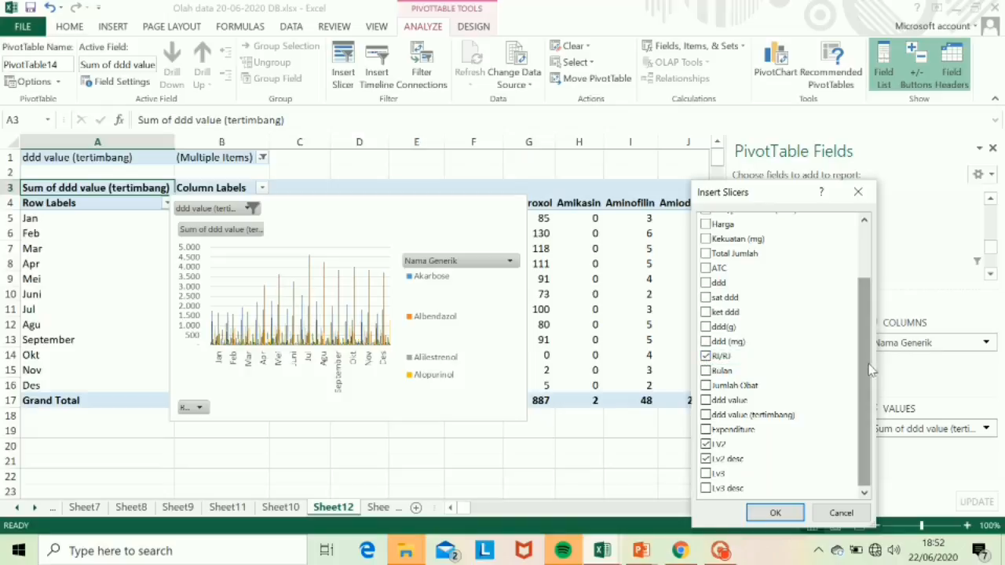
Add Nama Generik to the chosen slicer fields, check the selection and create the slicers
left_click_drag(865, 370, 863, 314)
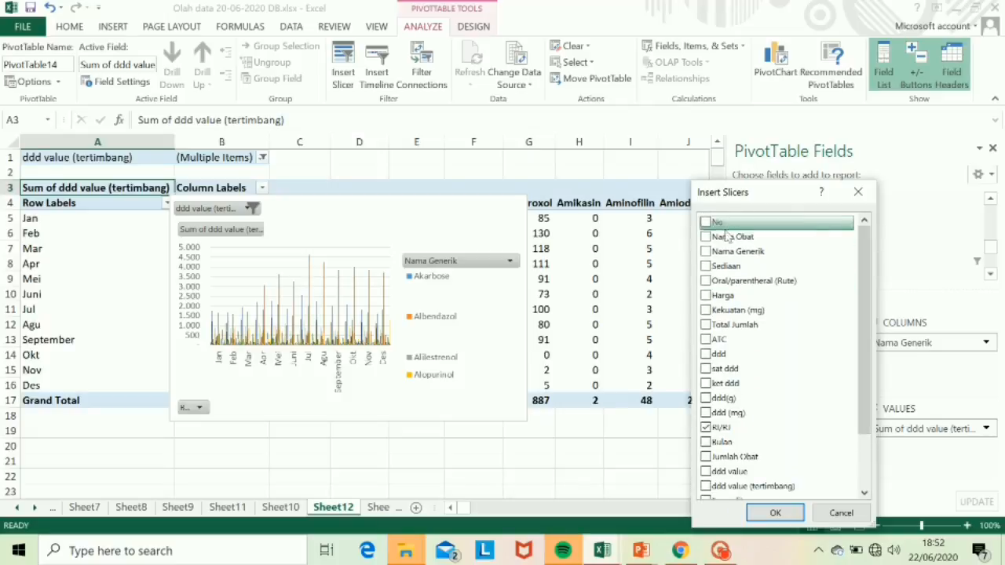
left_click(705, 252)
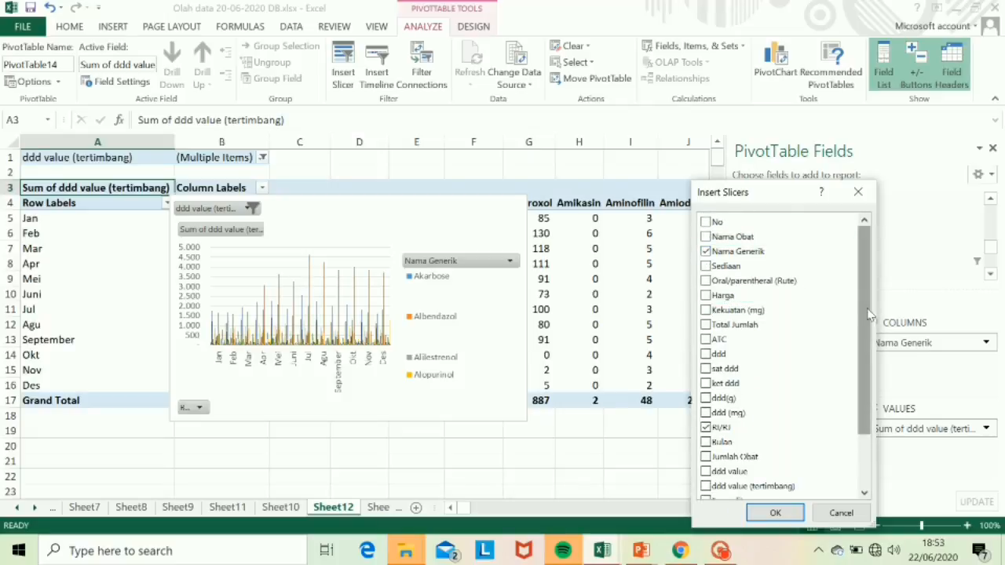
left_click_drag(865, 318, 863, 385)
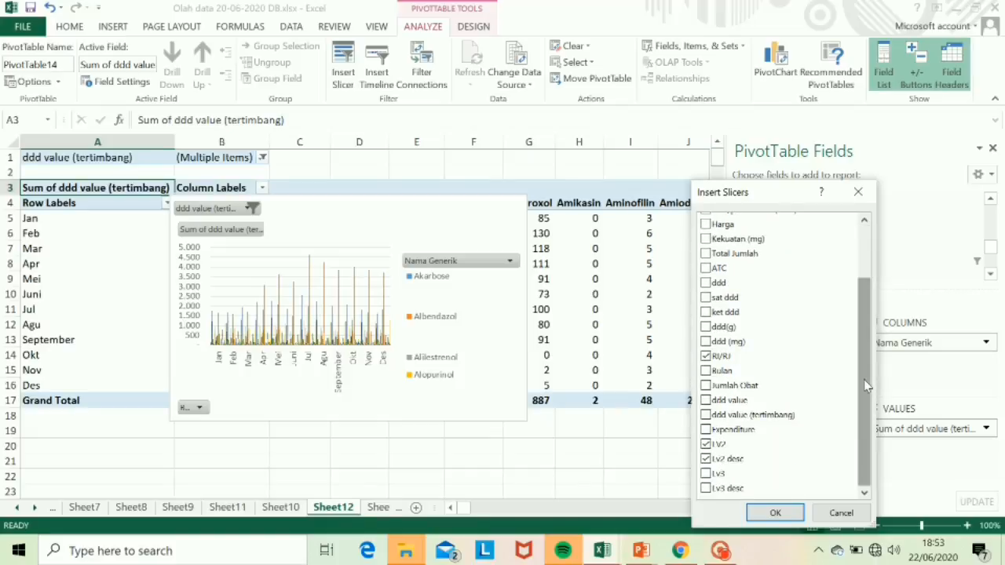
left_click_drag(870, 393, 870, 301)
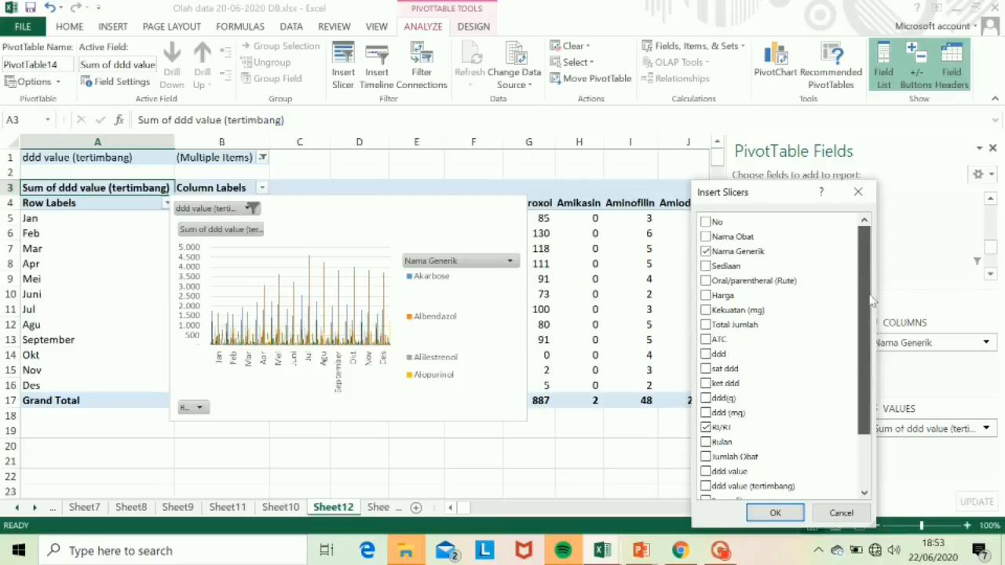
left_click(775, 514)
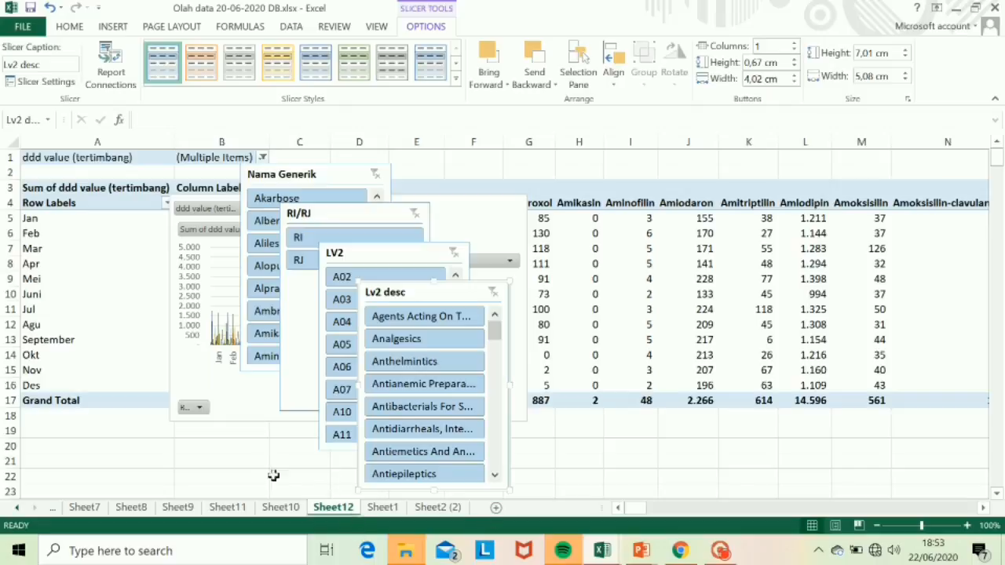
Add a new worksheet and cut the four slicers together with the PivotChart from Sheet12
left_click(496, 507)
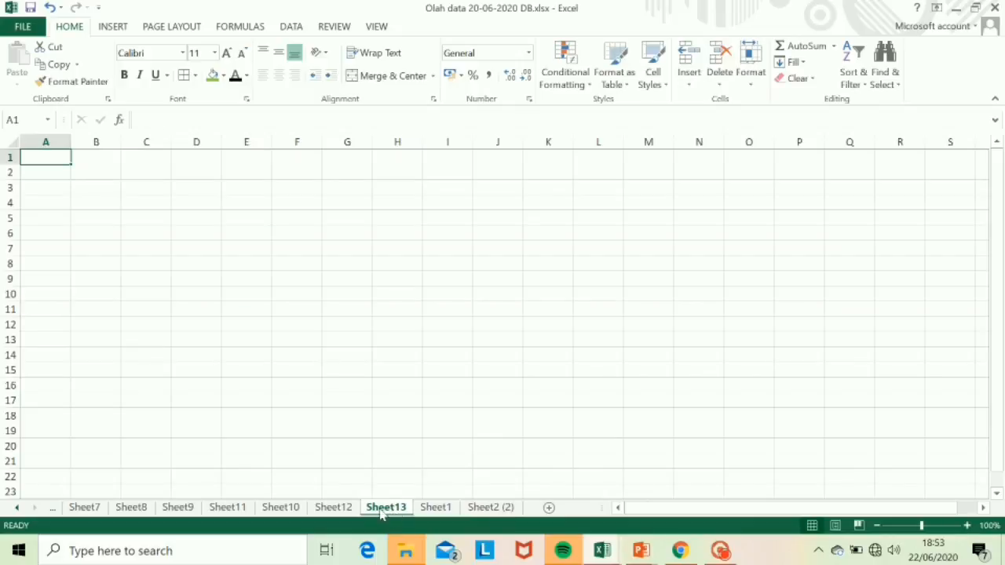
left_click(343, 510)
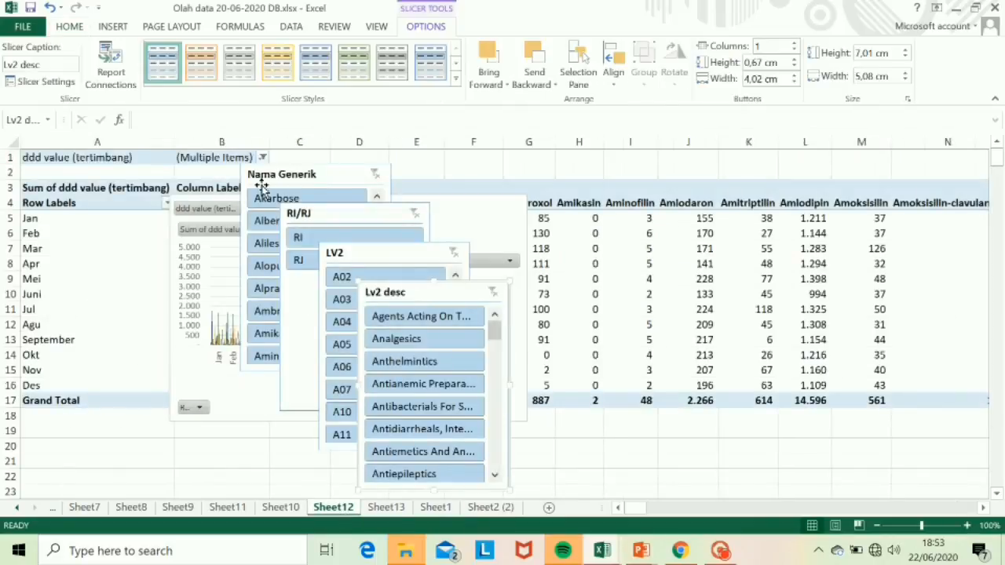
left_click(267, 177)
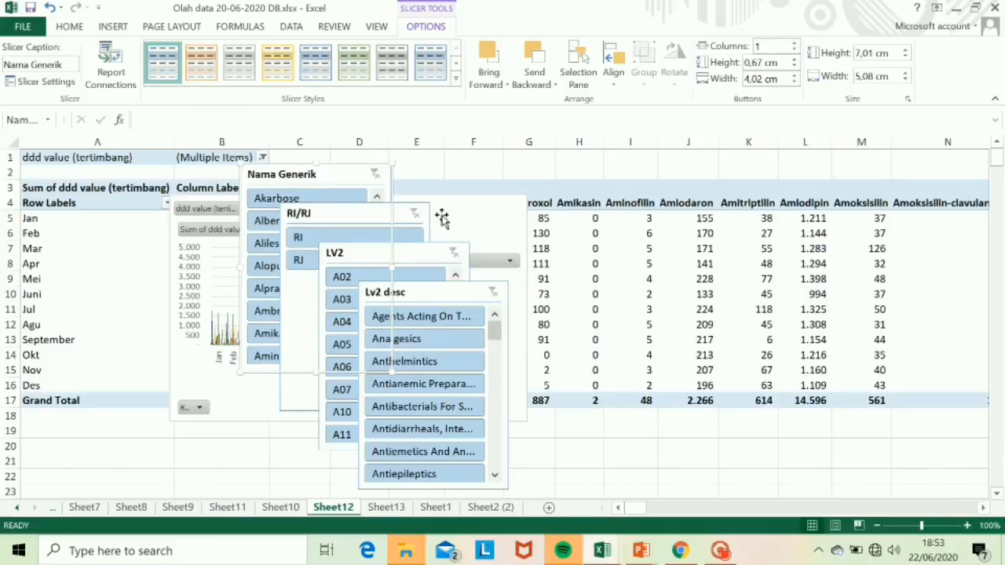
left_click(401, 217, "ctrl")
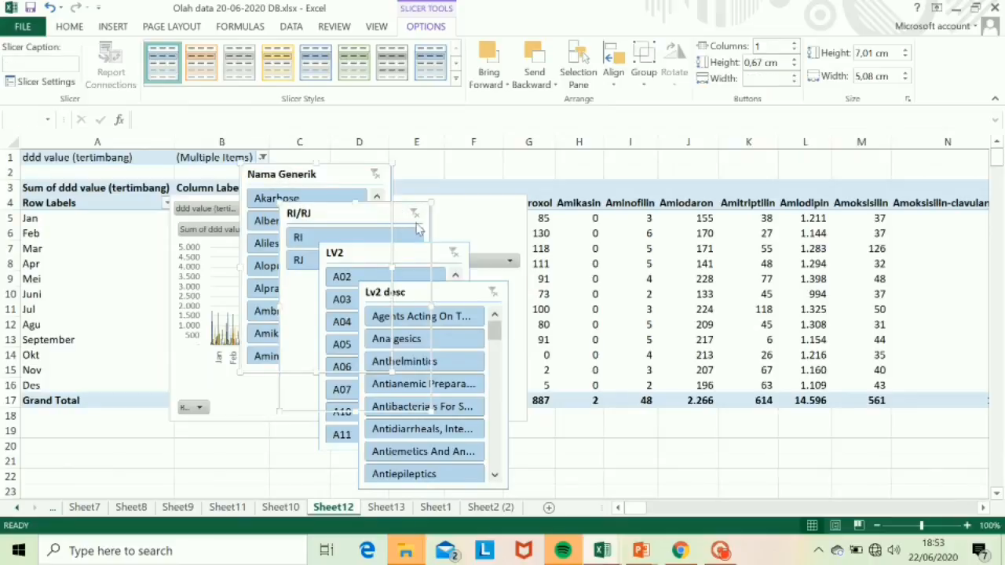
left_click(443, 252, "ctrl")
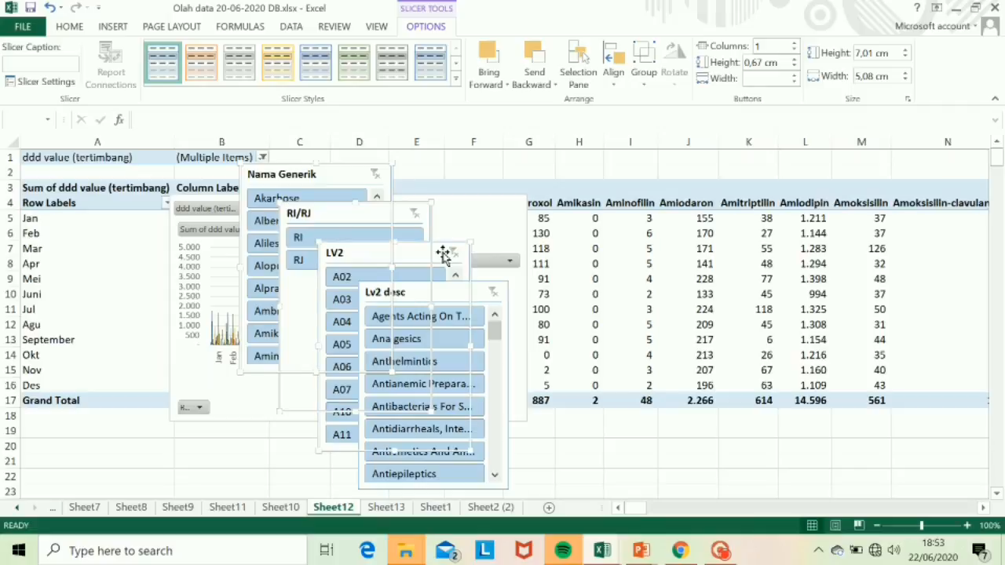
left_click(482, 293, "ctrl")
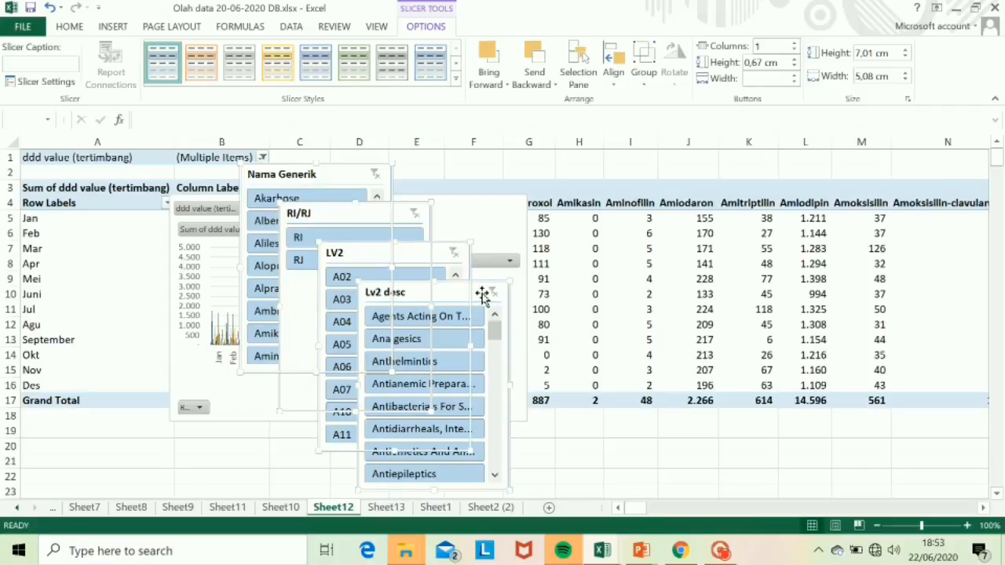
left_click(500, 213, "ctrl")
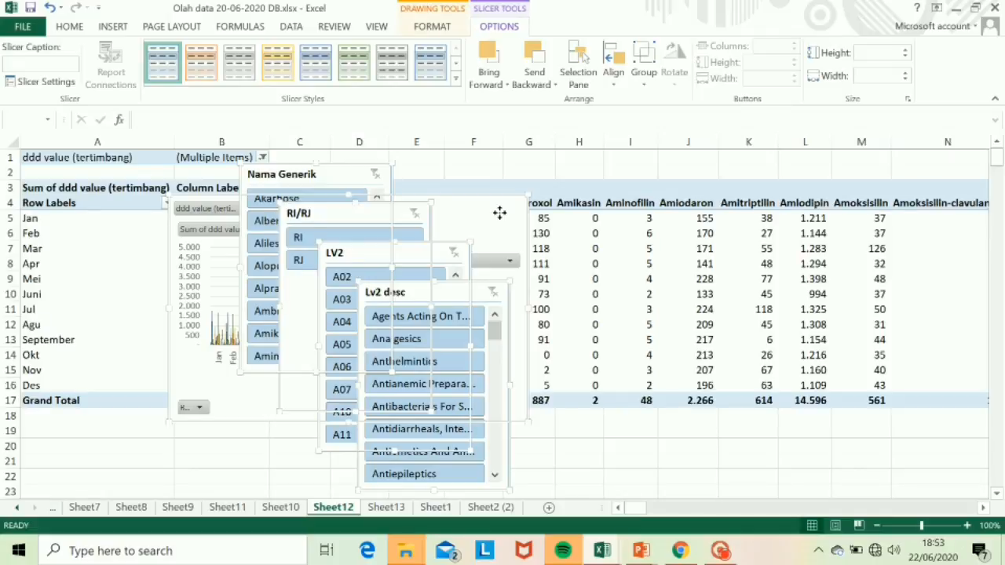
key("Delete")
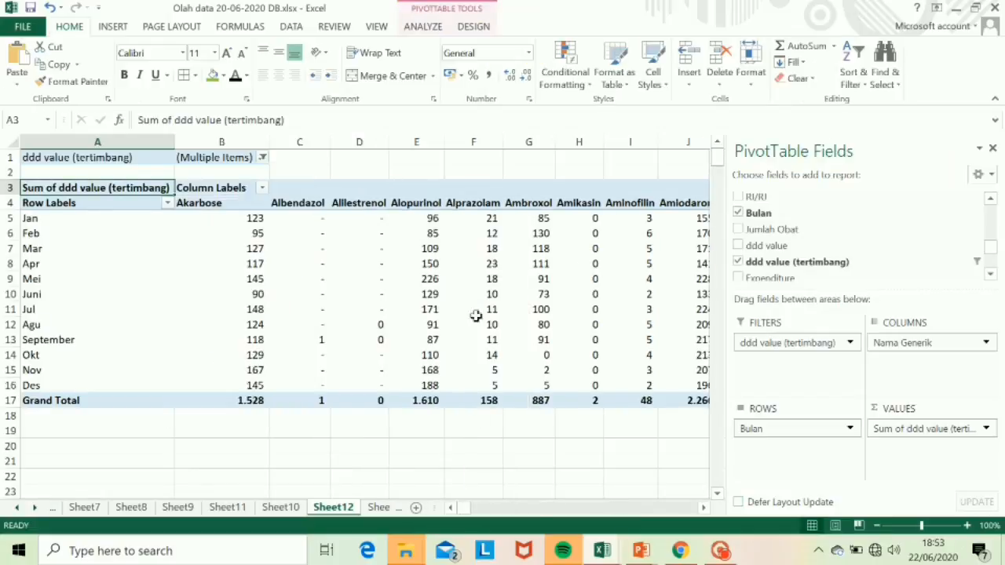
Paste the cut slicers and PivotChart into the new worksheet at cell C5 using the destination theme
left_click(377, 508)
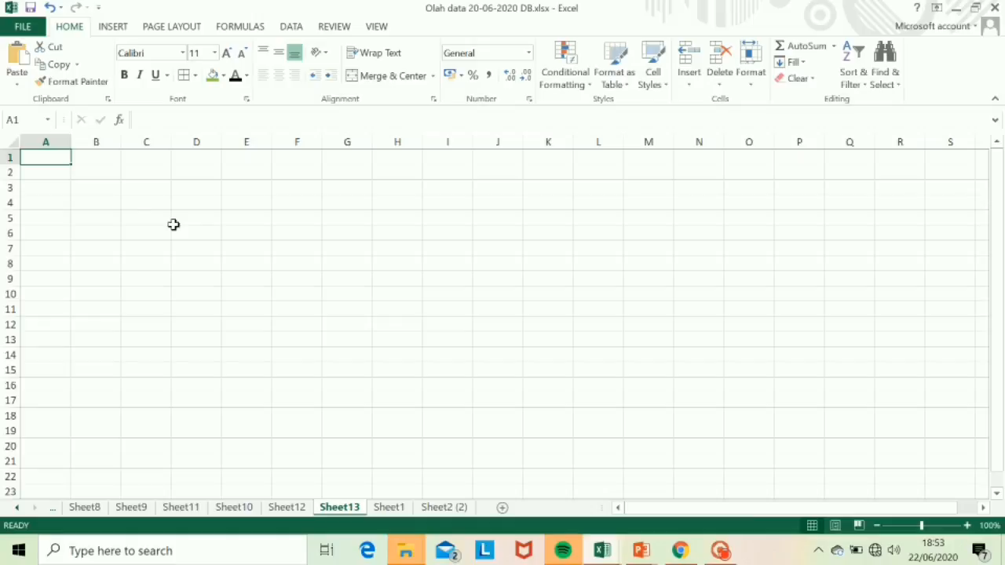
left_click(133, 217)
right_click(134, 219)
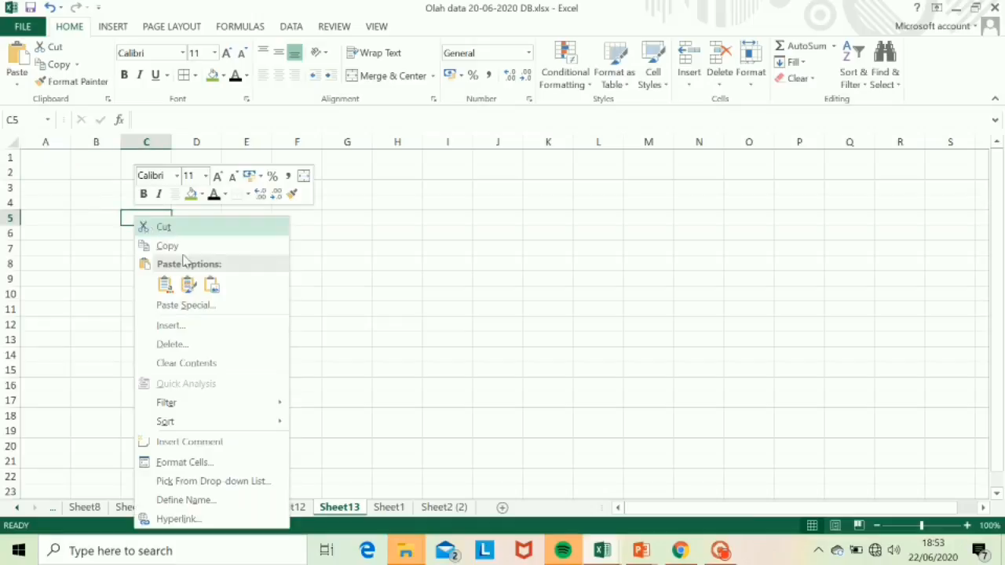
left_click(164, 285)
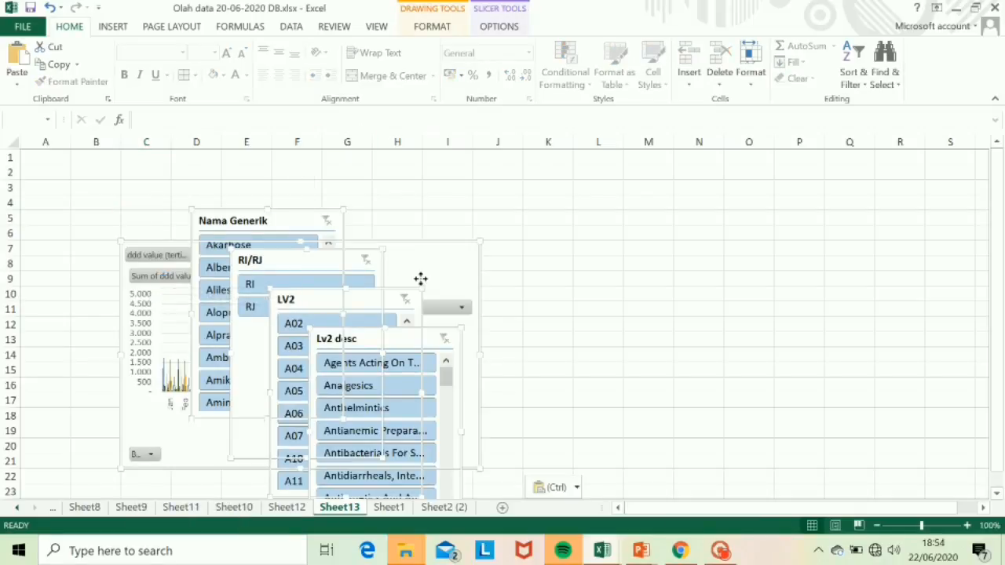
left_click(428, 204)
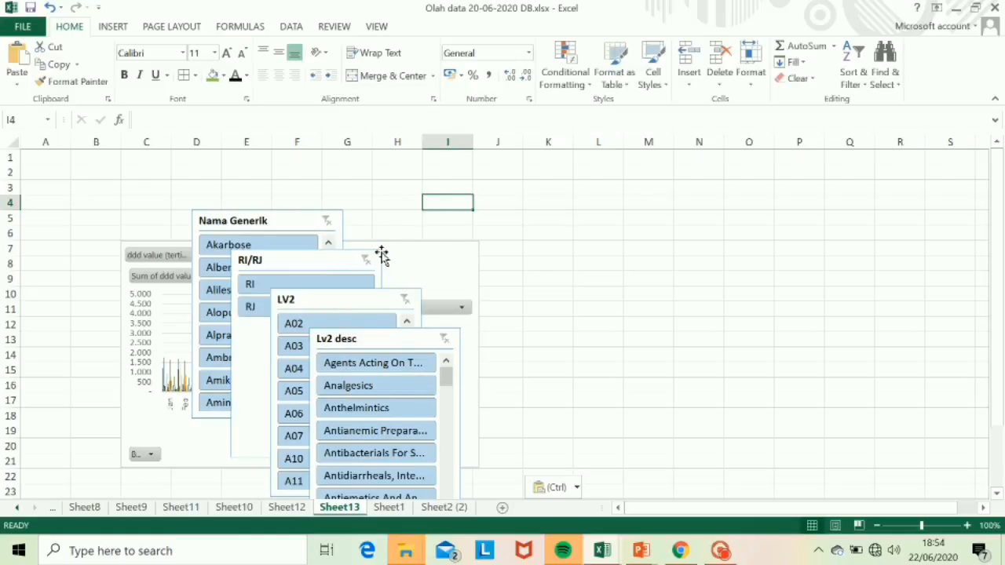
Move the chart aside, place the Lv2 desc slicer at cell A1, widen it to column G and shorten it to one visible item
left_click_drag(408, 251, 566, 173)
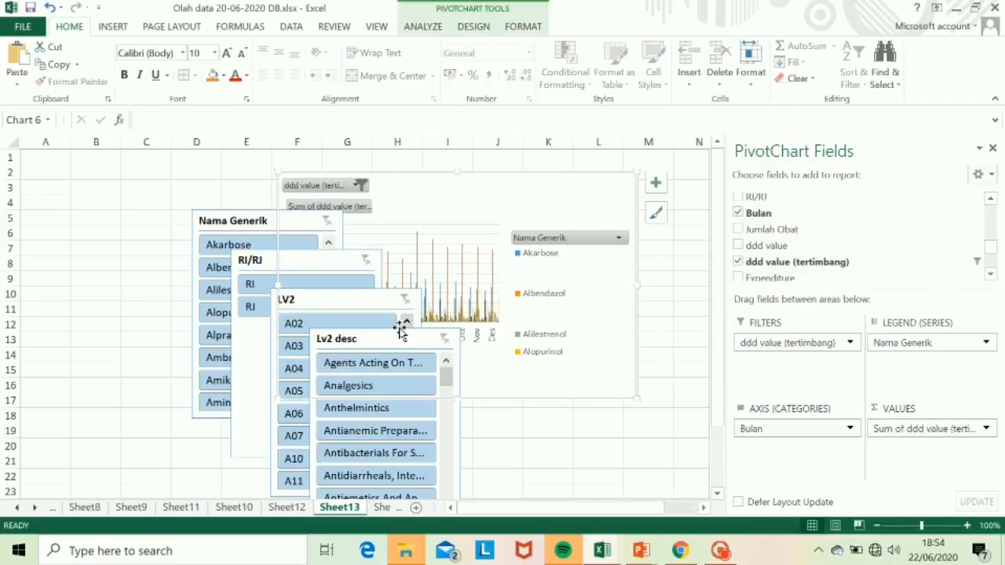
left_click_drag(372, 343, 90, 168)
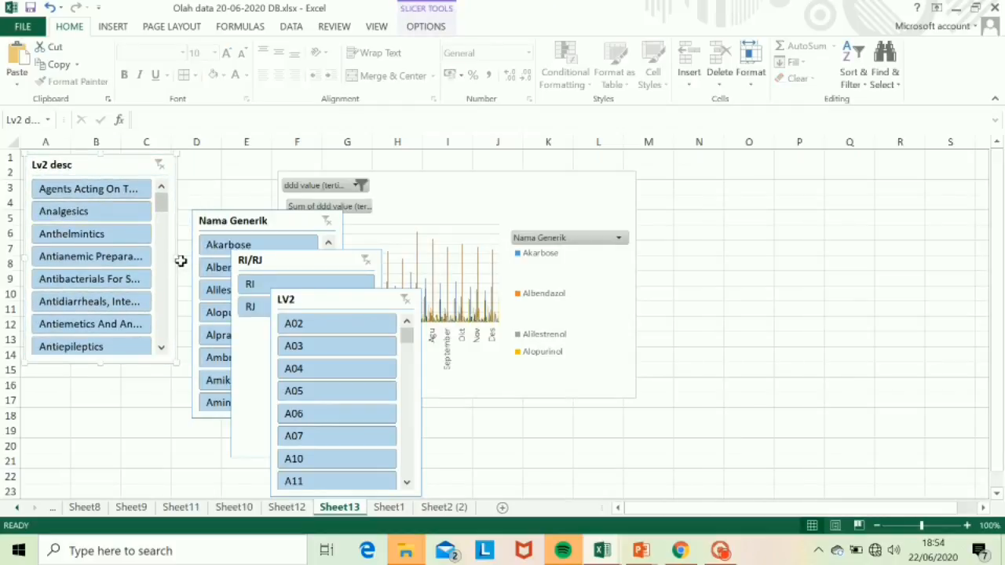
left_click_drag(177, 260, 337, 259)
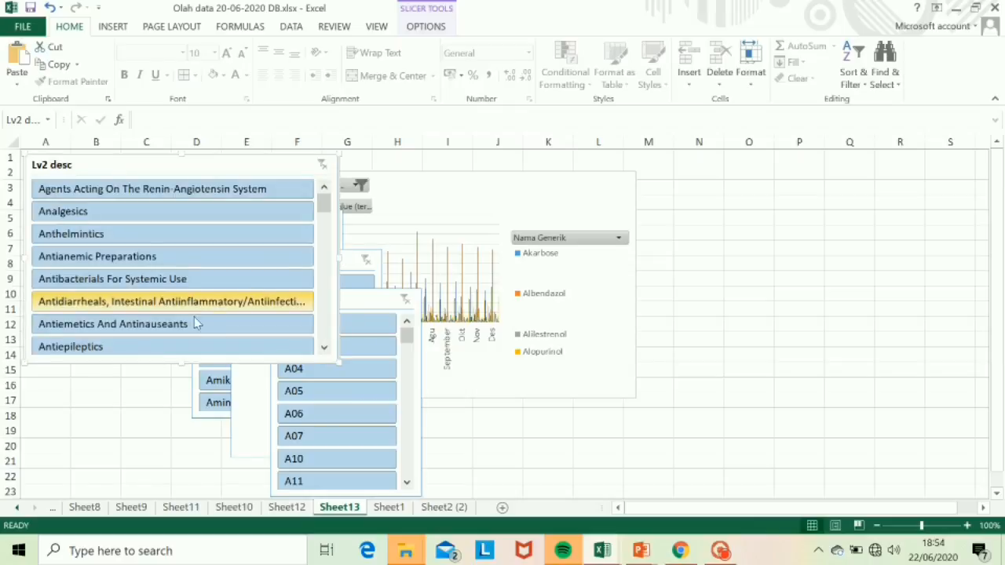
left_click_drag(182, 364, 159, 210)
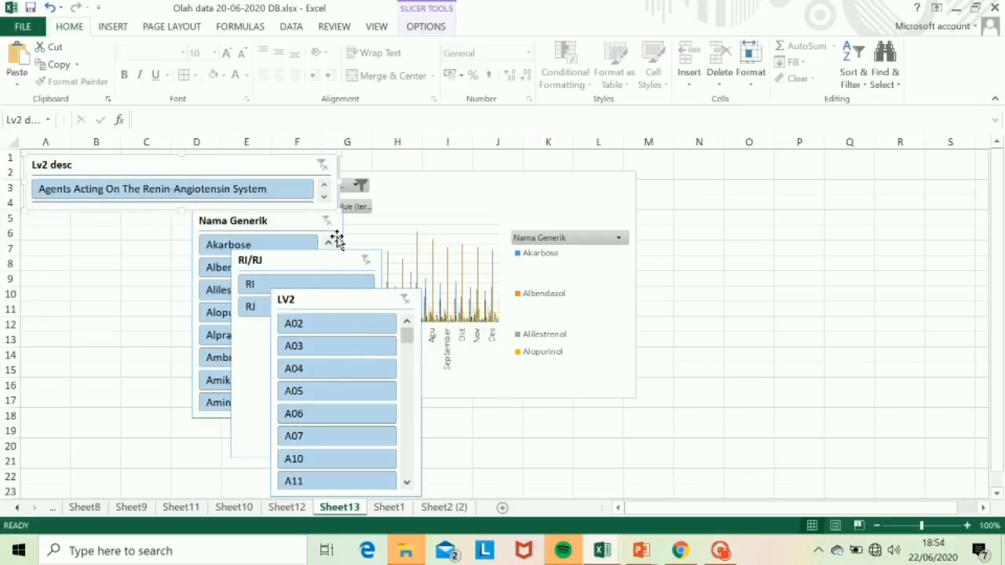
Place the LV2 slicer directly below the Lv2 desc slicer and move the chart away from the remaining slicers
left_click_drag(312, 301, 72, 228)
left_click(303, 265)
left_click(497, 192)
left_click_drag(460, 191, 577, 281)
Place the RI/RJ slicer beside the Lv2 desc slicer and shorten it to show only RI and RJ
left_click(305, 256)
left_click_drag(305, 257, 410, 165)
left_click_drag(424, 365, 424, 228)
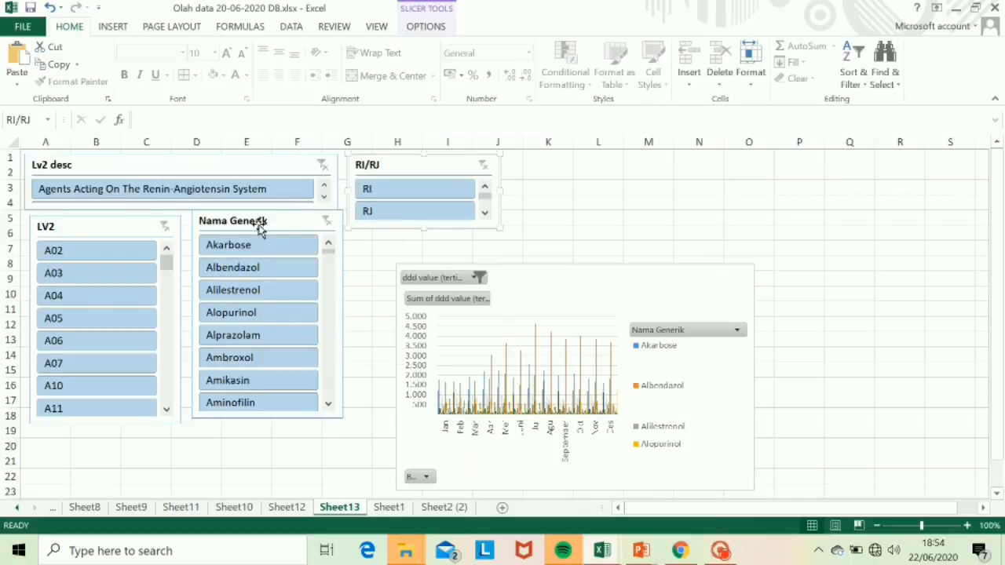
Align the Nama Generik slicer beside the LV2 slicer and position the chart directly below the RI/RJ slicer
left_click_drag(272, 220, 270, 225)
left_click(547, 288)
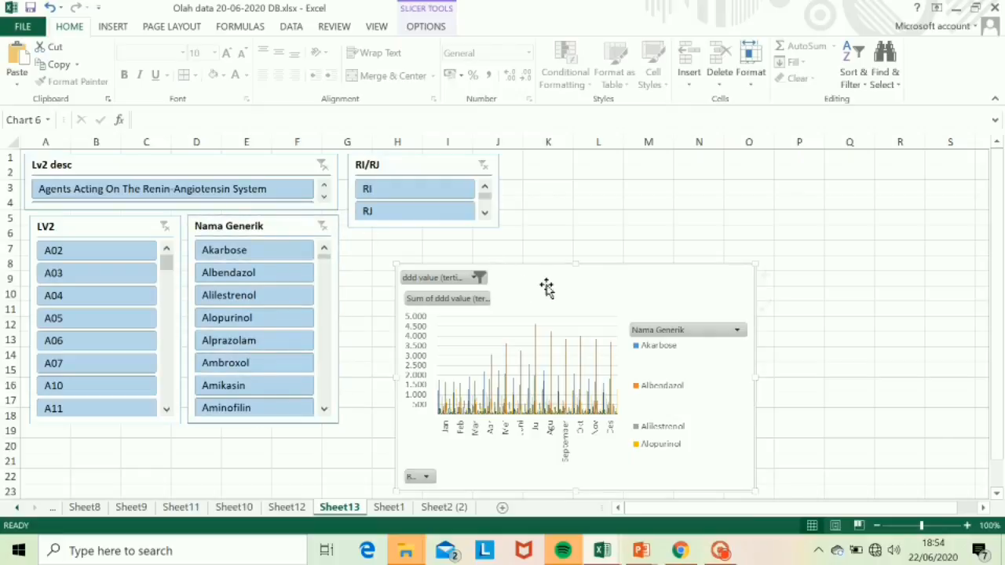
left_click_drag(538, 265, 484, 230)
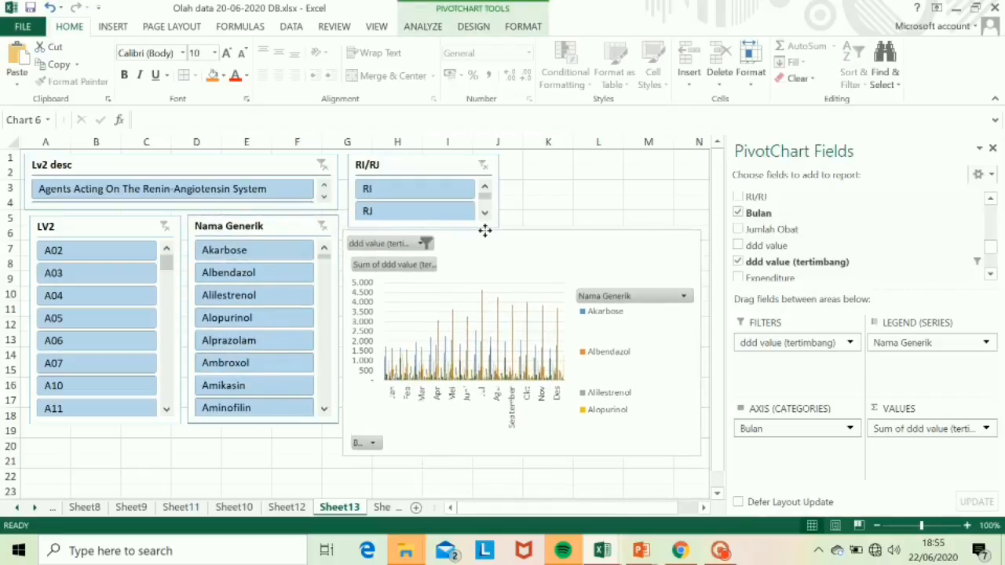
Fill the cell range A1:N22 behind the slicers and chart with green
left_click(242, 457)
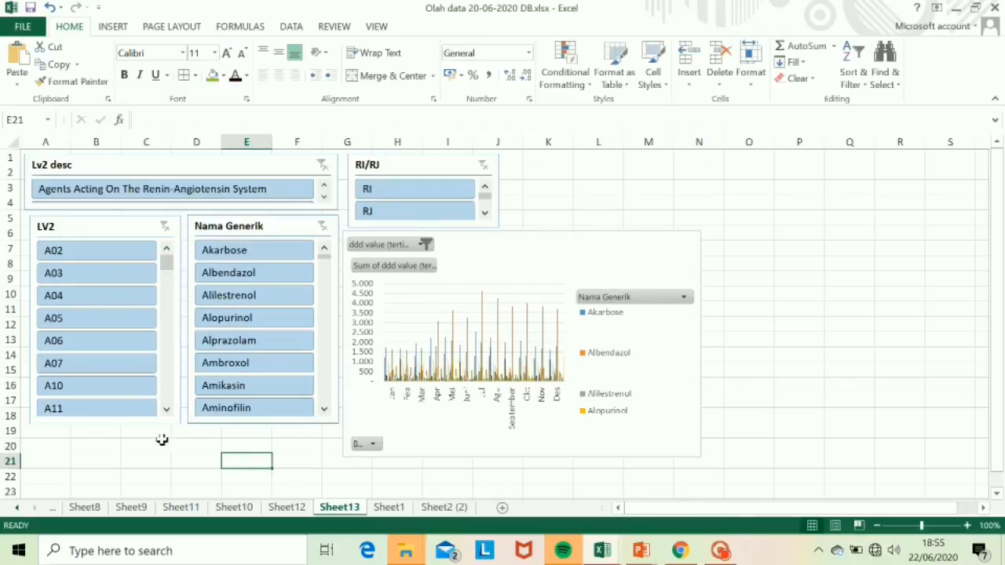
mouse_move(41, 481)
left_mouse_down()
mouse_move(539, 482)
mouse_move(680, 290)
mouse_move(639, 165)
mouse_move(687, 154)
left_mouse_up()
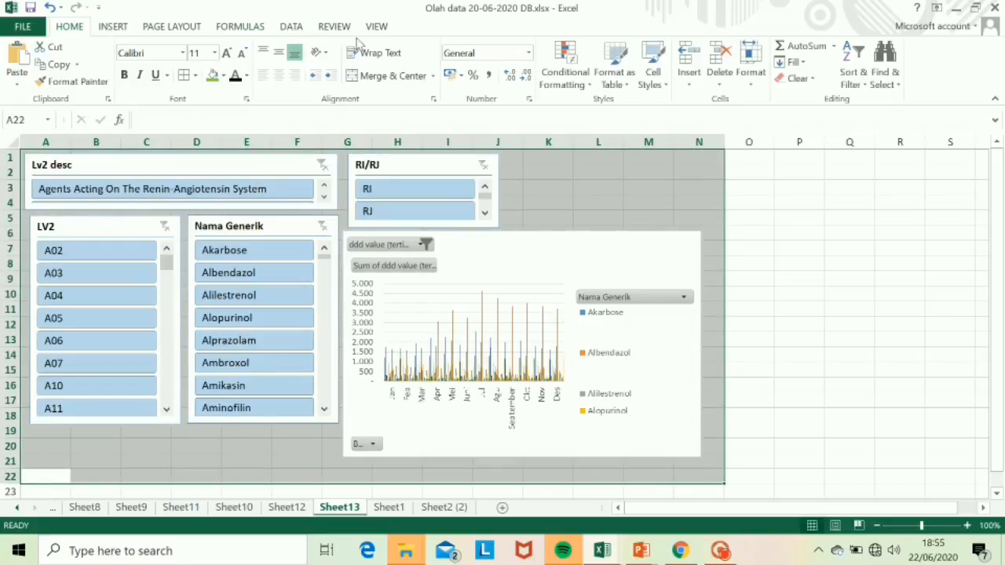
left_click(212, 75)
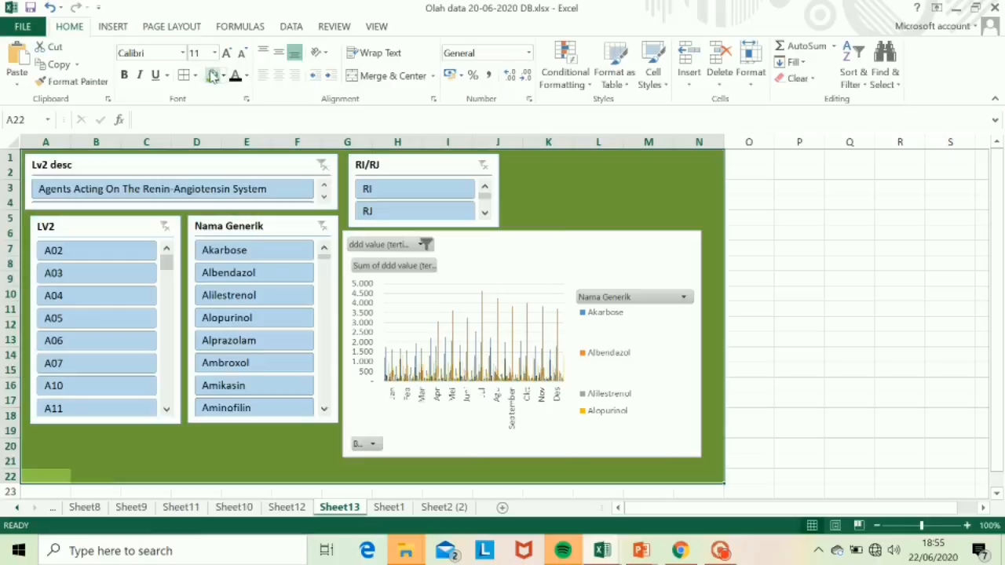
Examine the Trend Bulanan example slide in the PowerPoint presentation and return to the dashboard in Excel
left_click(612, 206)
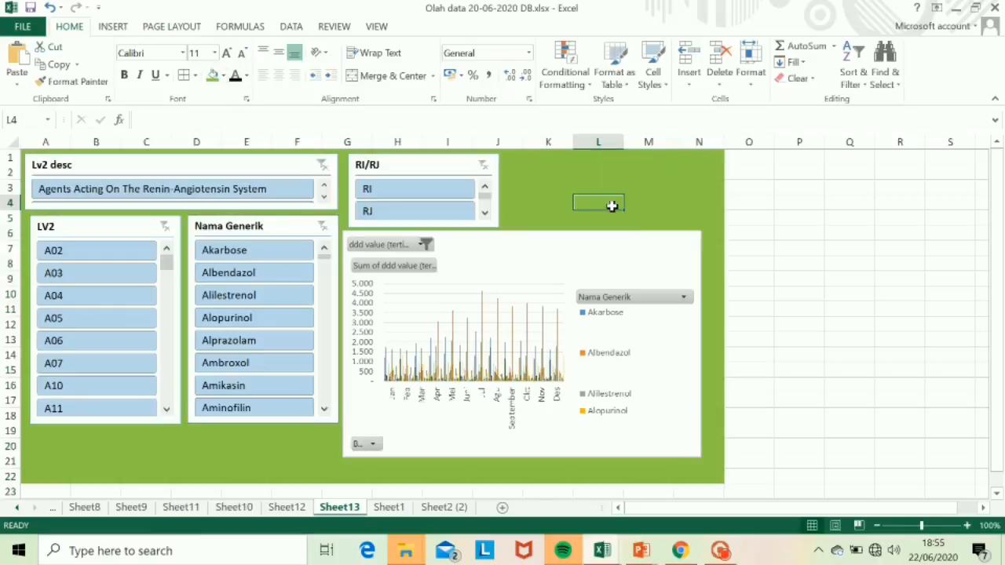
double_click(612, 206)
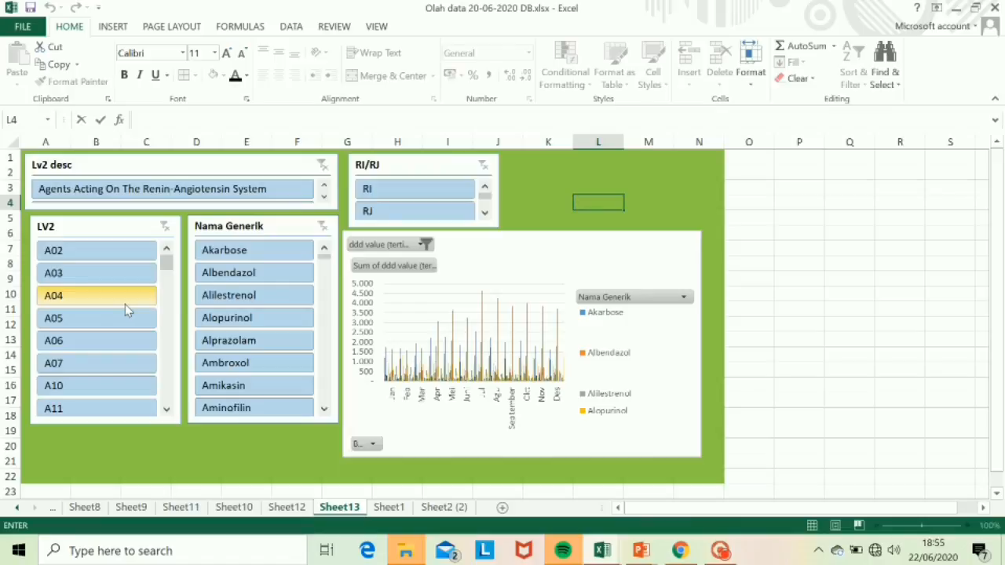
key("alt+Tab")
key("alt+Tab")
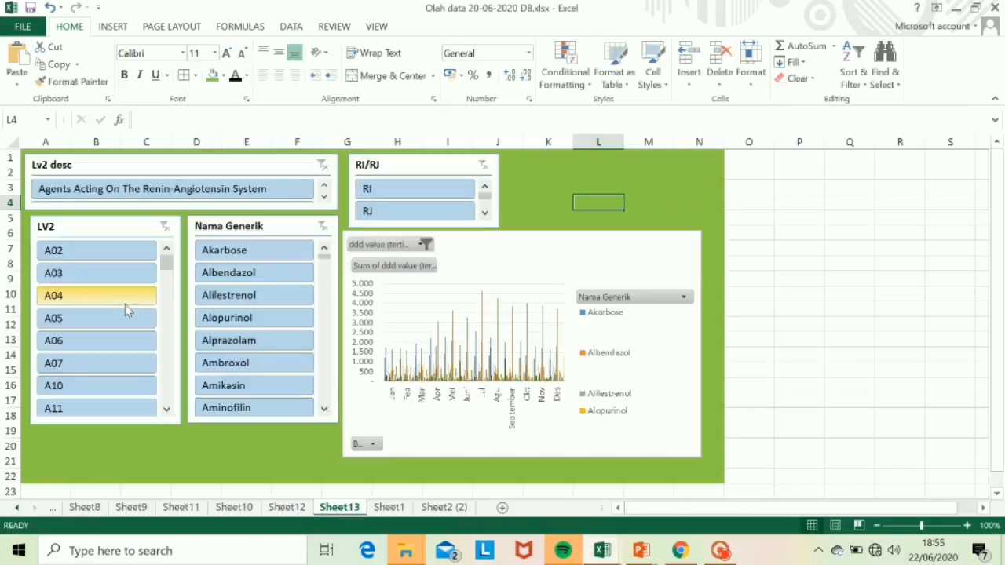
key("alt+Tab")
key("alt+Tab")
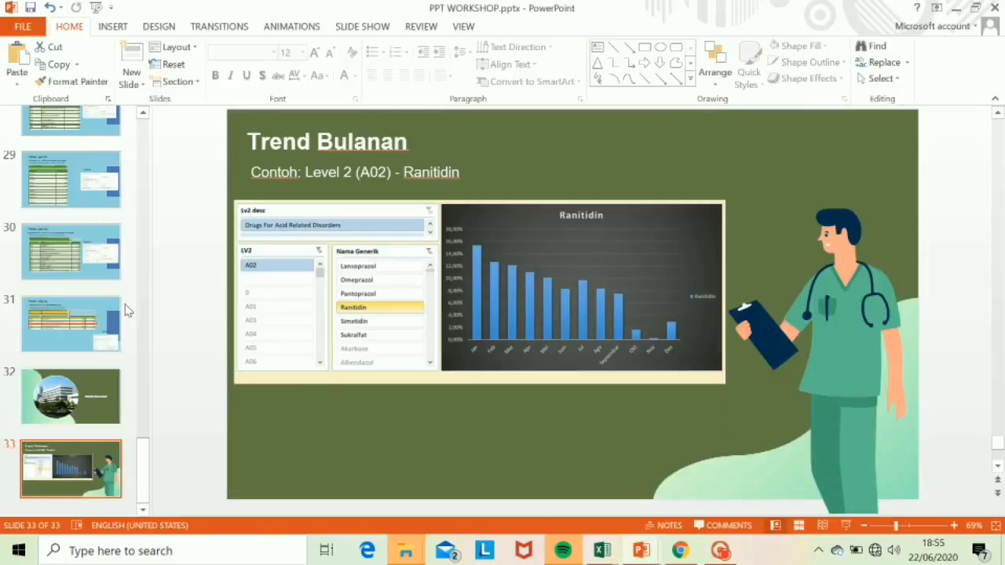
key("alt+Tab")
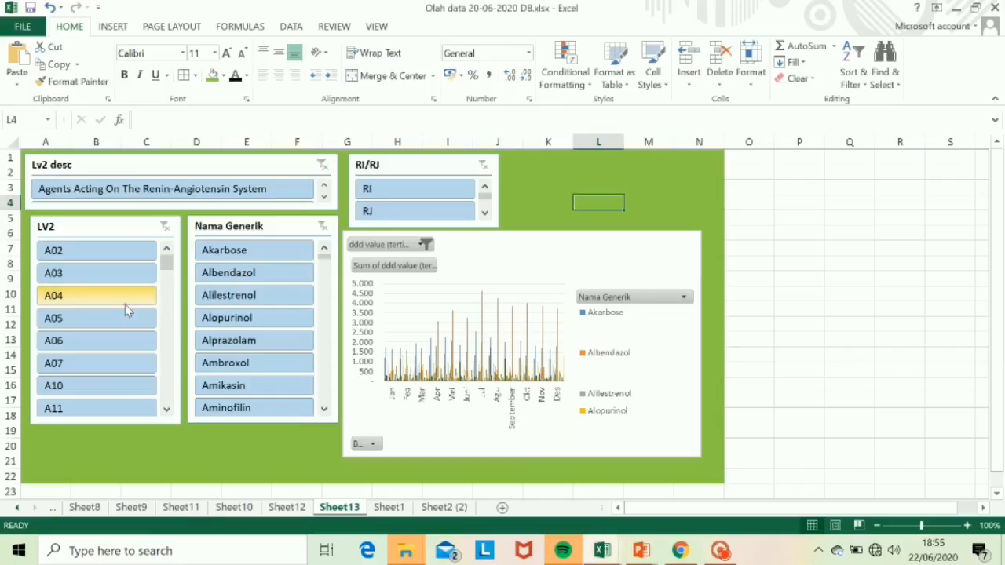
Filter the dashboard to LV2 code A02 and the generic drug Ranitidin with the slicers
left_click(89, 258)
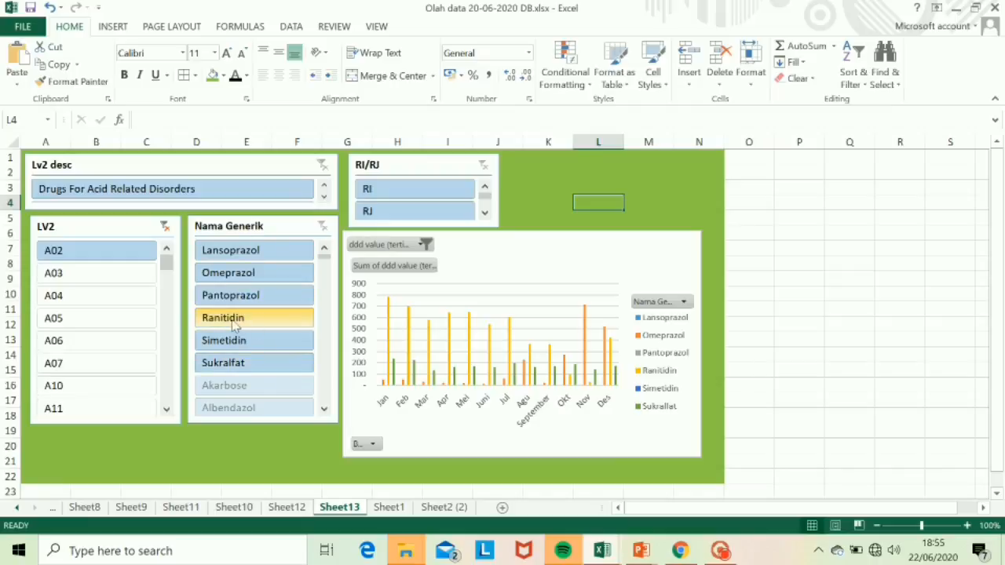
left_click(222, 322)
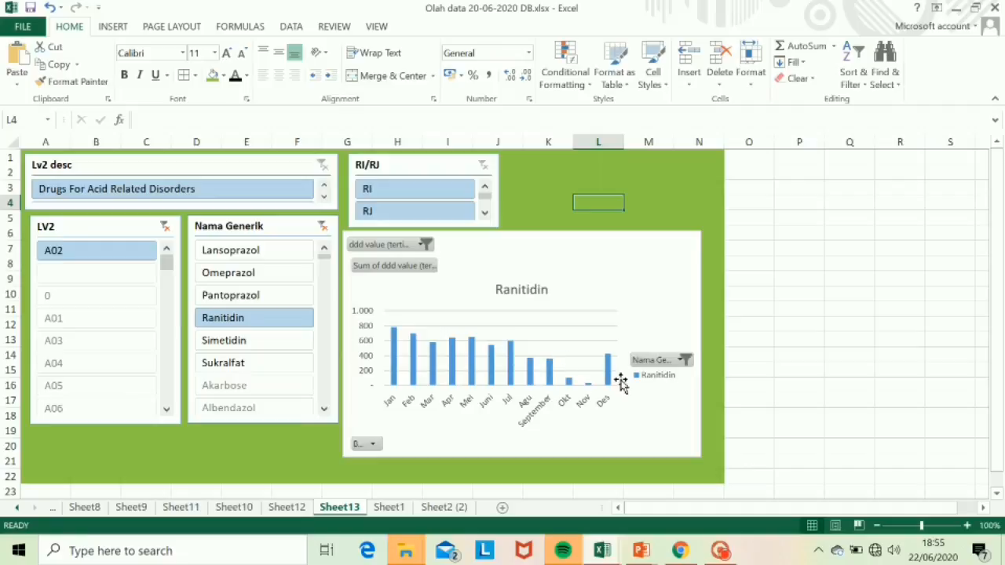
Apply the dark gradient chart style to the monthly DDD pivot chart and hide all its field buttons
left_click(601, 263)
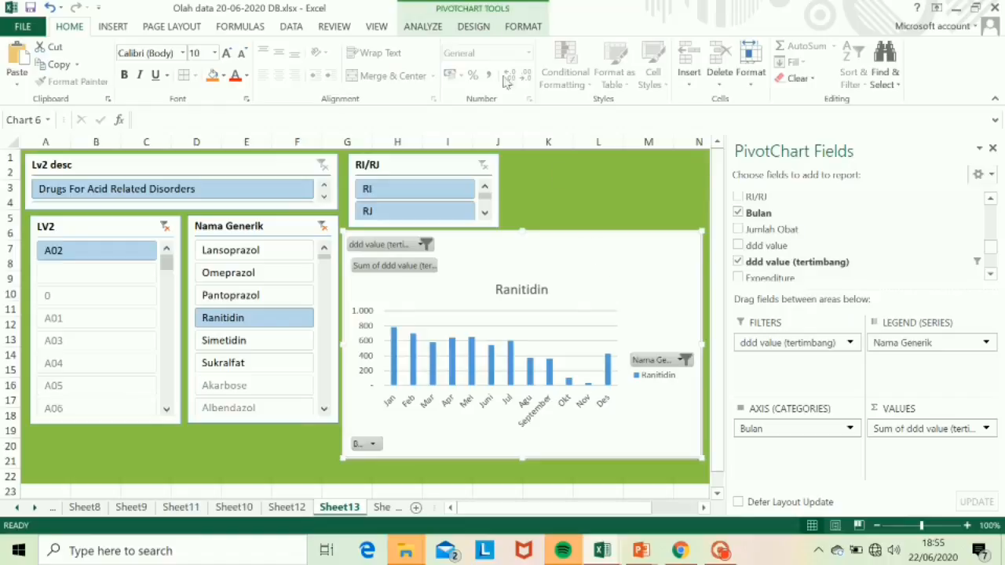
left_click(474, 27)
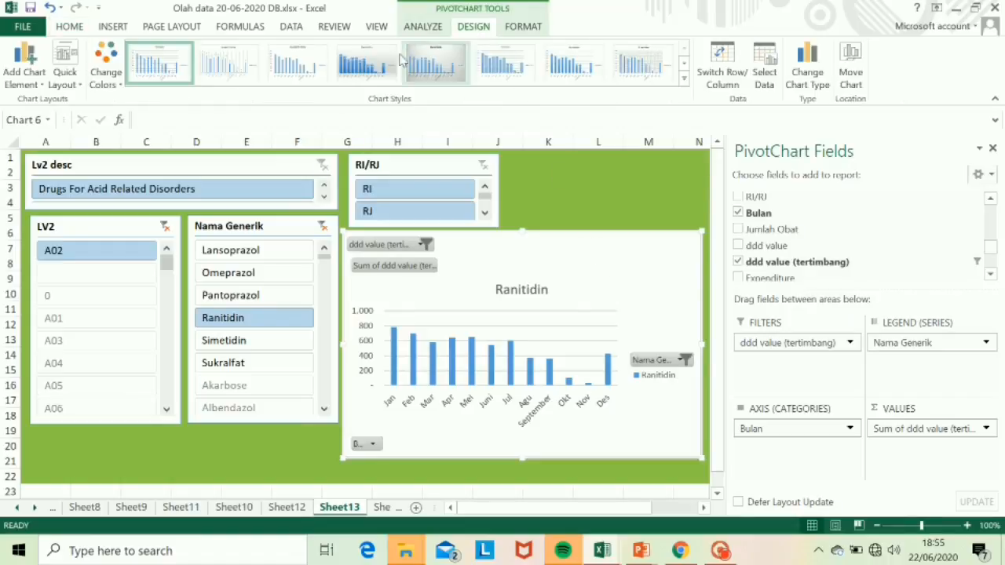
left_click(683, 80)
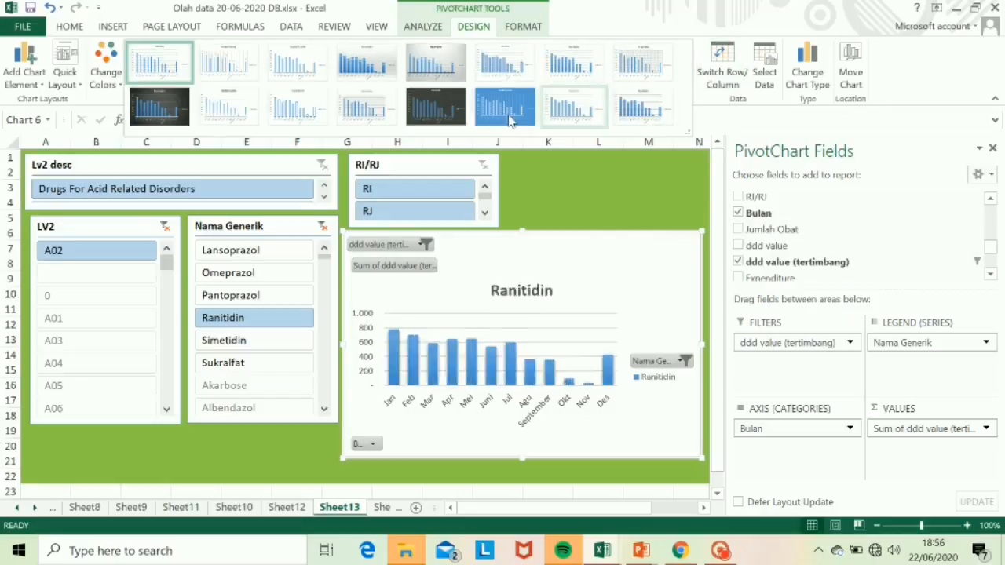
left_click(163, 115)
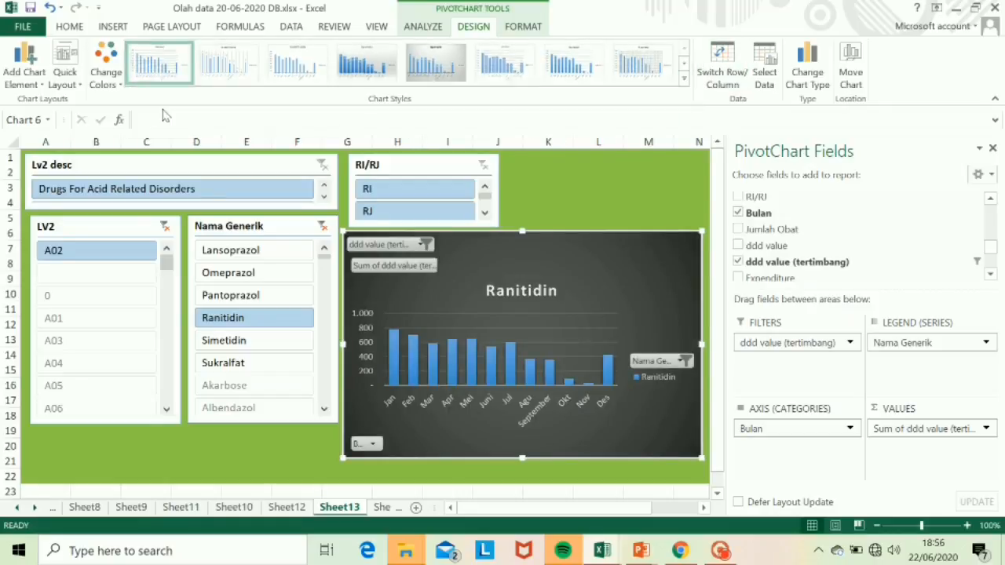
right_click(390, 246)
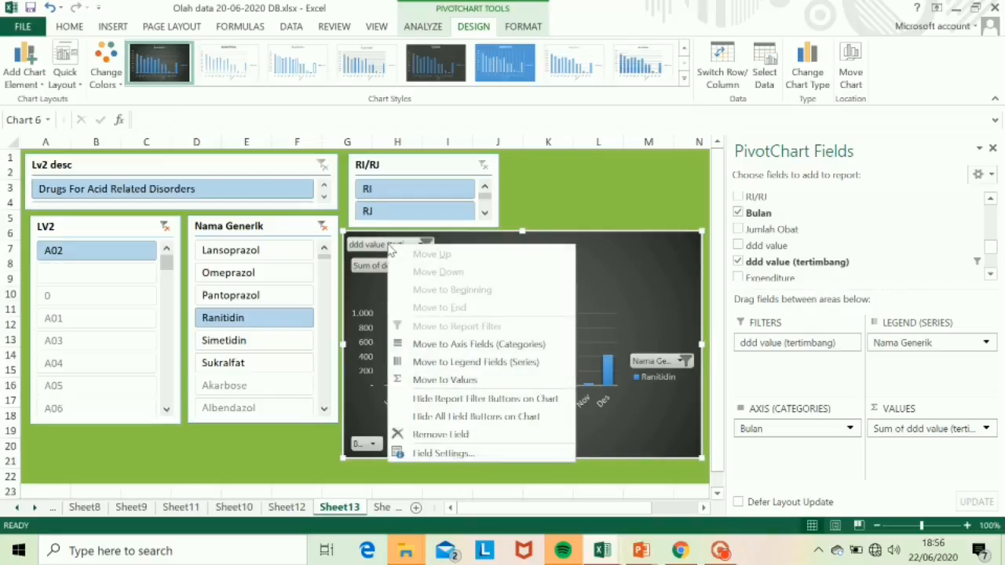
left_click(473, 417)
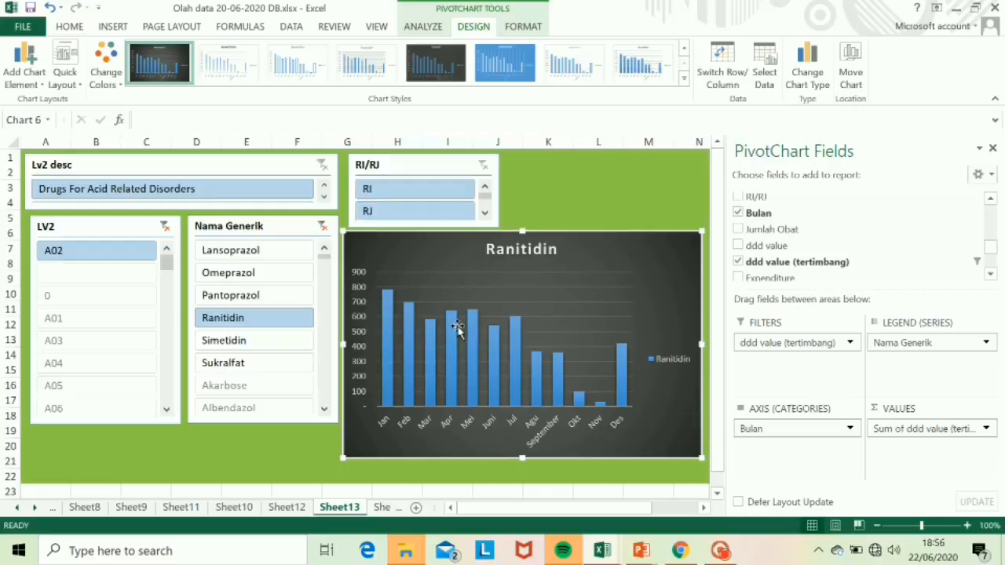
Compare Ranitidin's monthly trend between RI and RJ with the RI/RJ slicer, finishing on RJ
left_click(398, 195)
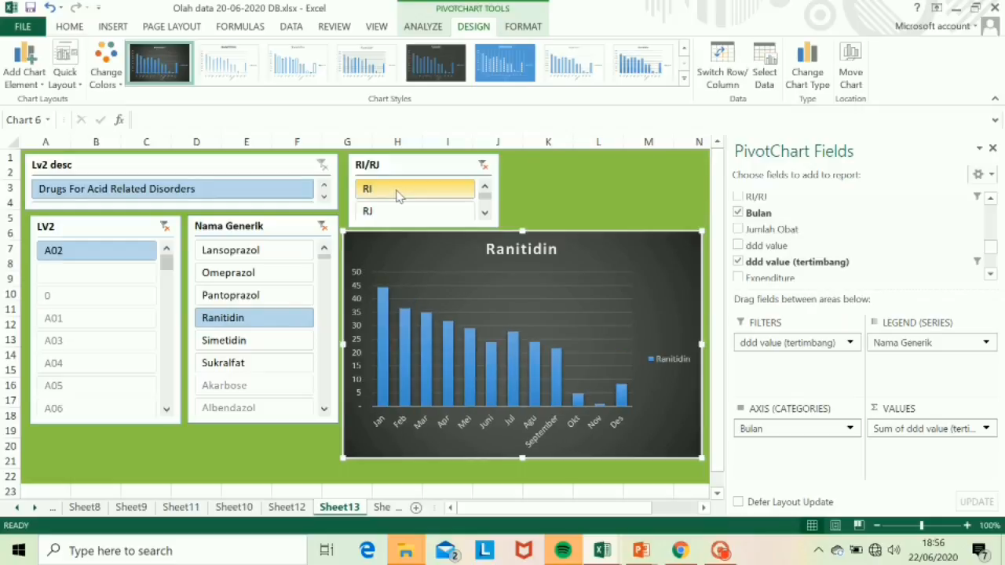
left_click(404, 217)
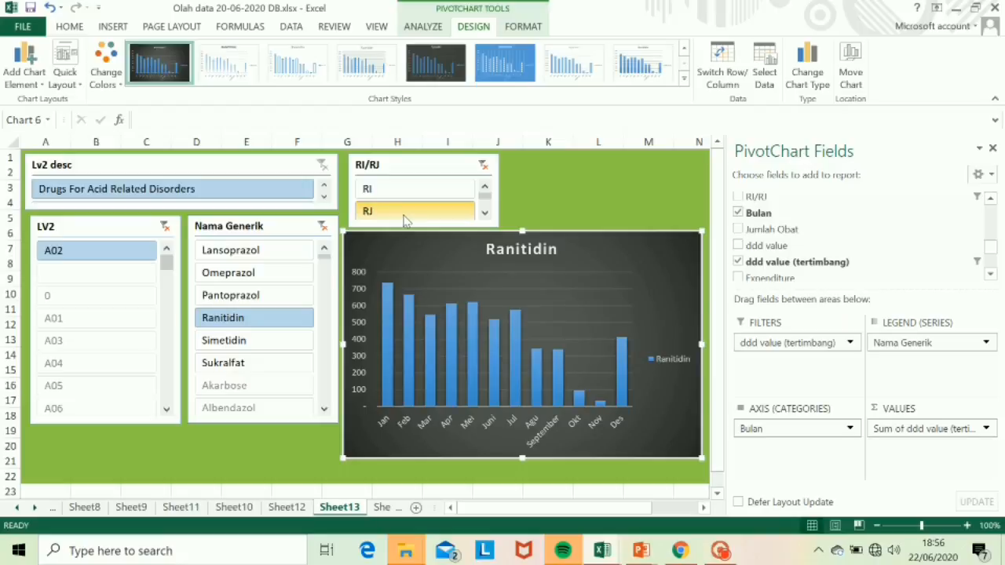
left_click(393, 192)
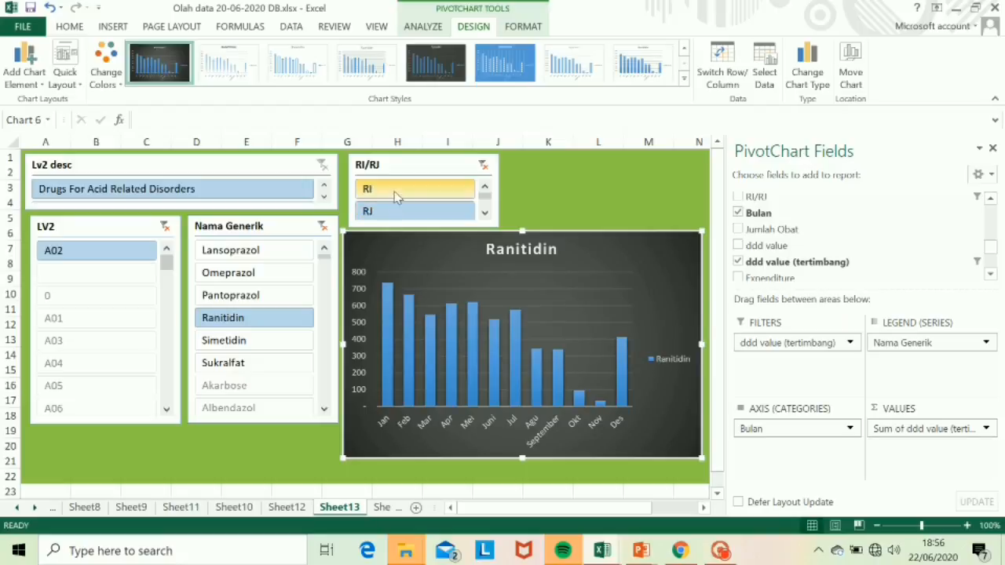
left_click(398, 217)
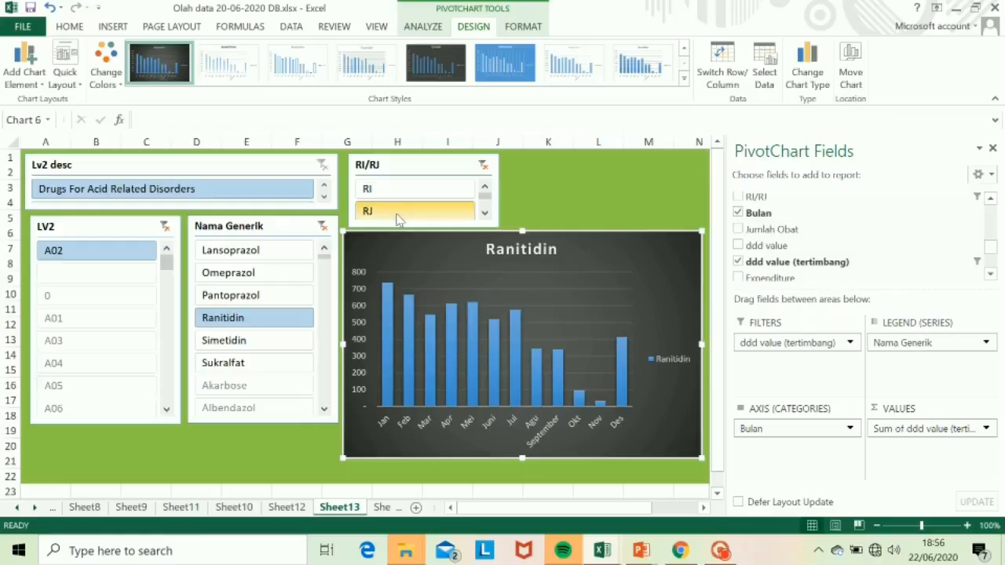
Compare Omeprazol with Ranitidin for RJ and for RI, adding Lansoprazol to the RI comparison
left_click(248, 272, "ctrl")
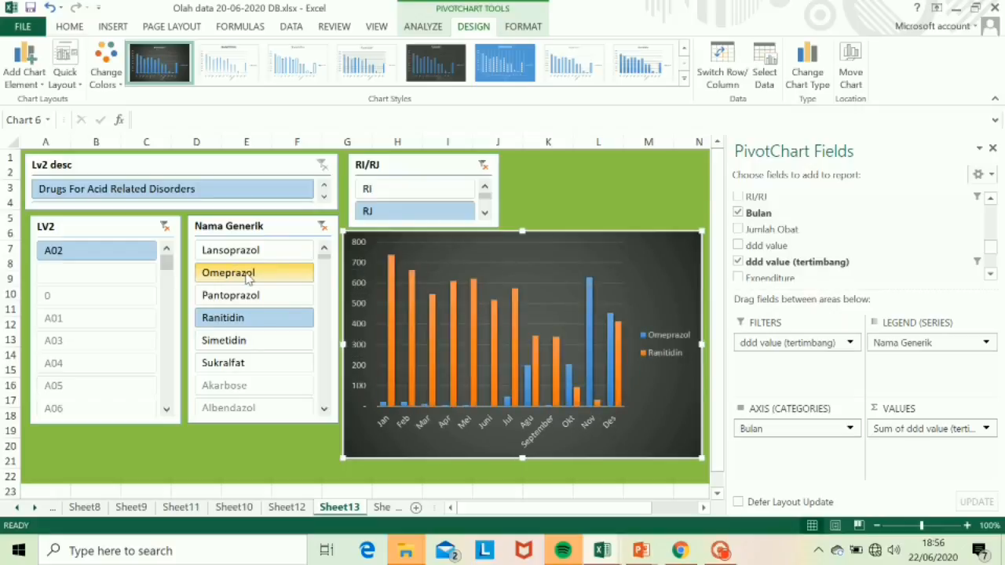
mouse_move(437, 350)
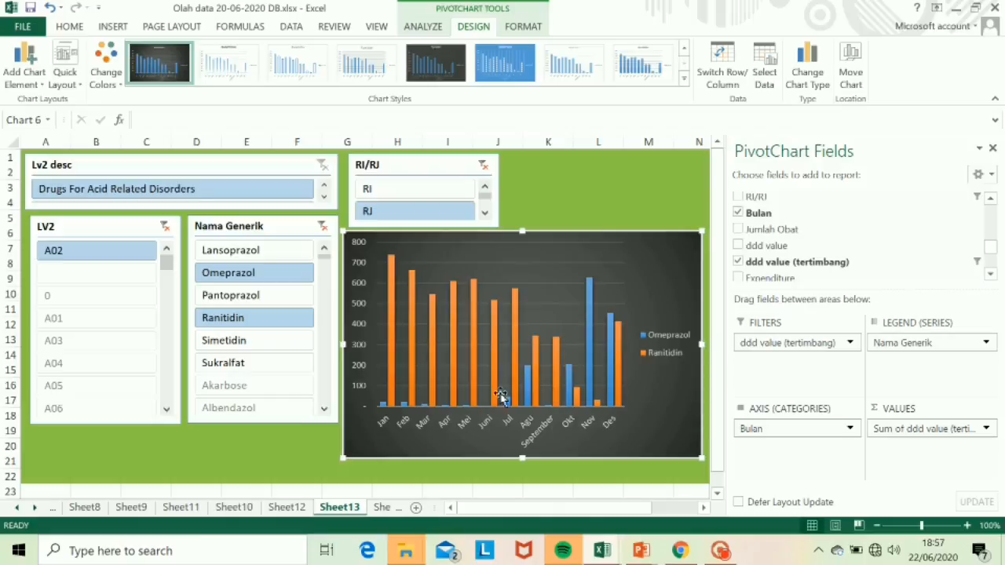
mouse_move(620, 373)
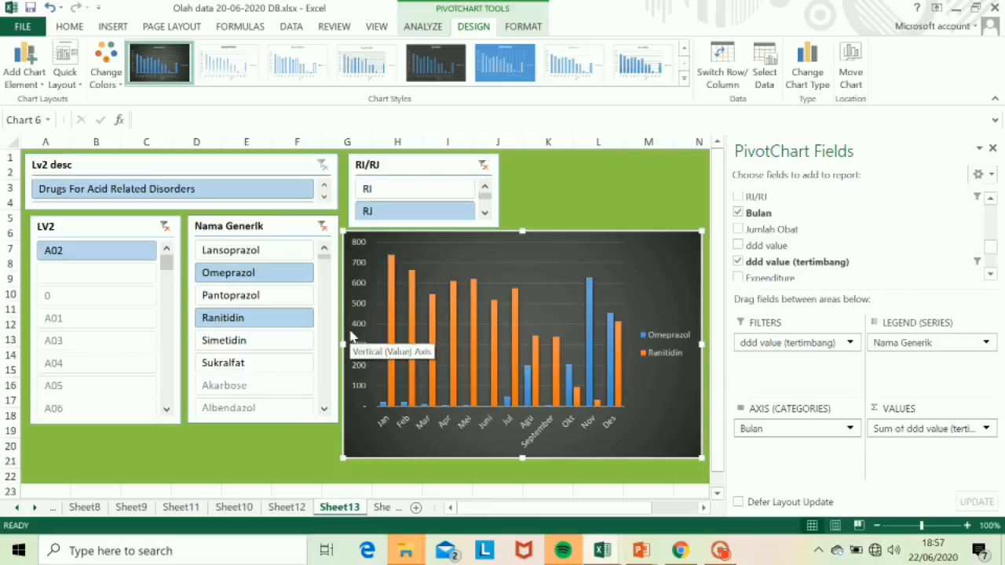
left_click(389, 192)
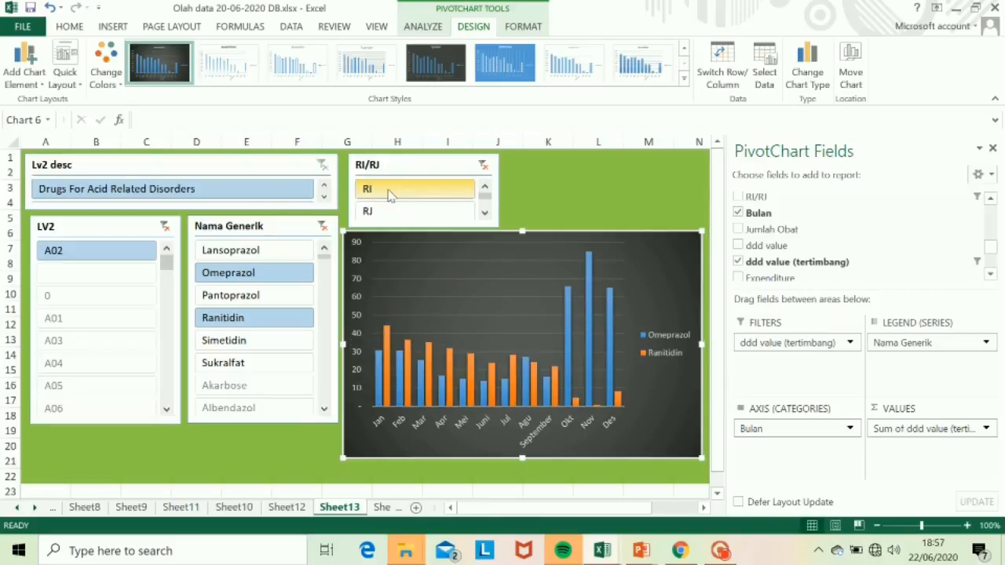
left_click(269, 252, "ctrl")
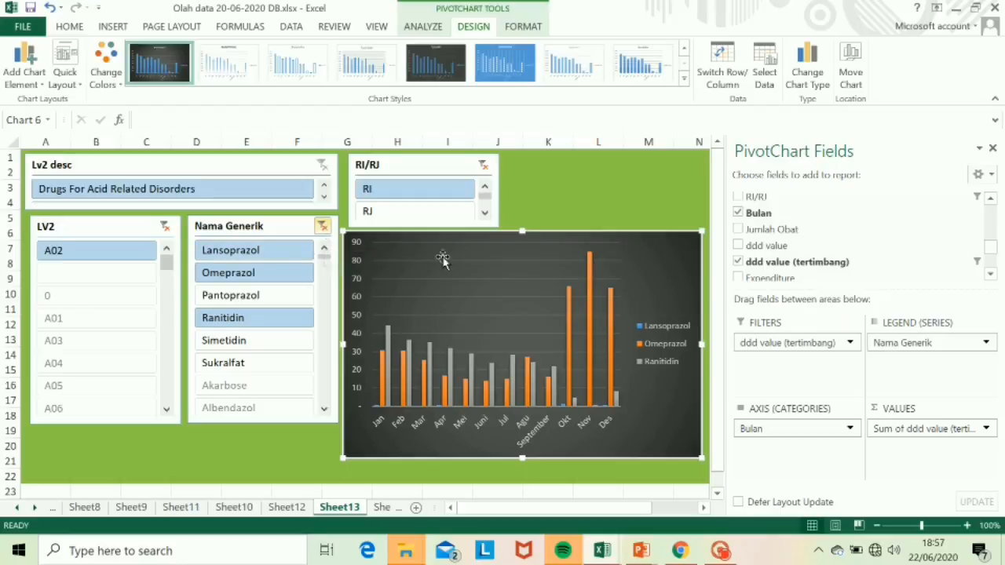
Clear the Nama Generik slicer filter and filter the LV2 slicer to J01
left_click(322, 226)
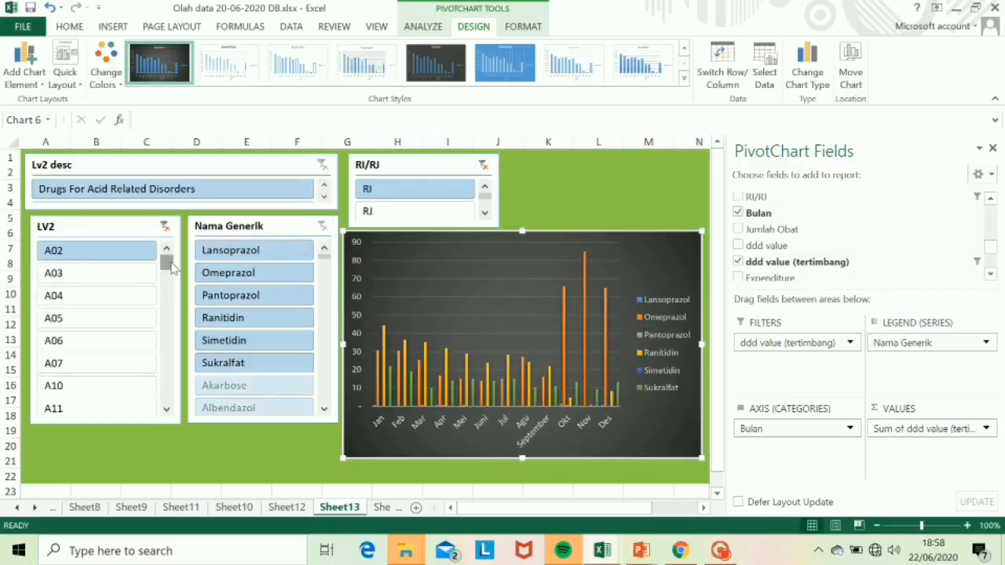
left_click_drag(166, 263, 164, 317)
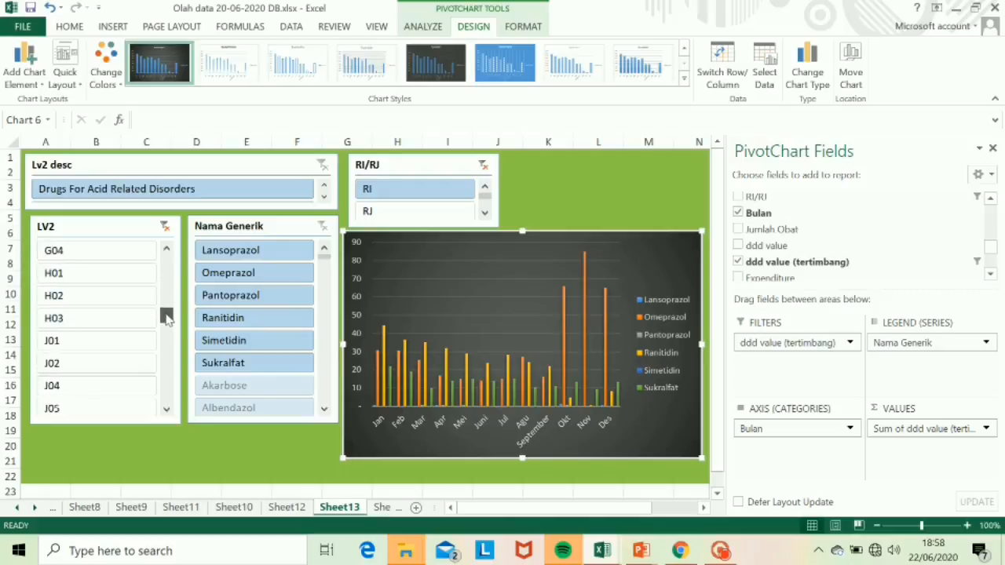
left_click(62, 343)
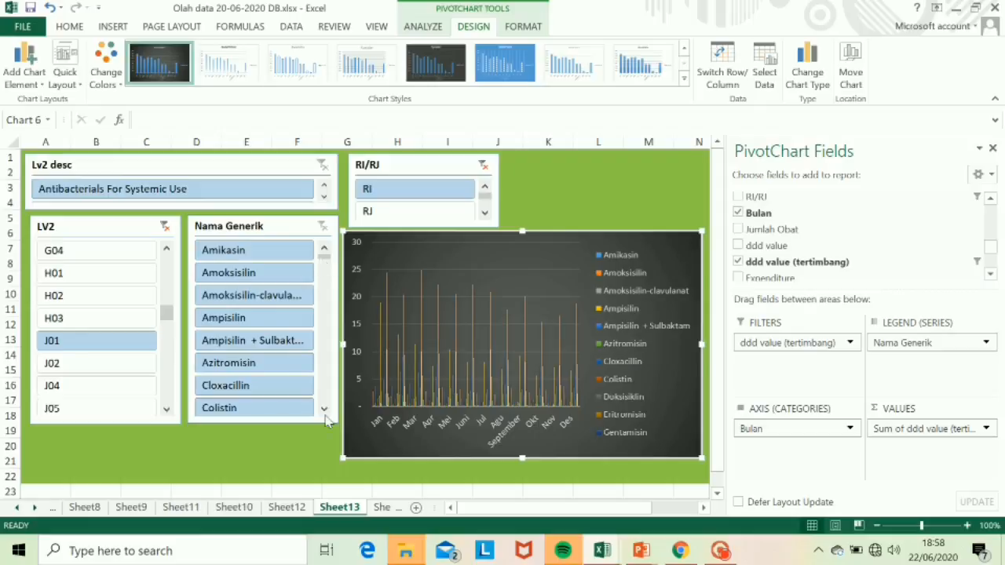
Filter the Nama Generik slicer to Meropenem to view its monthly RI trend
scroll(326, 418, "down", 7)
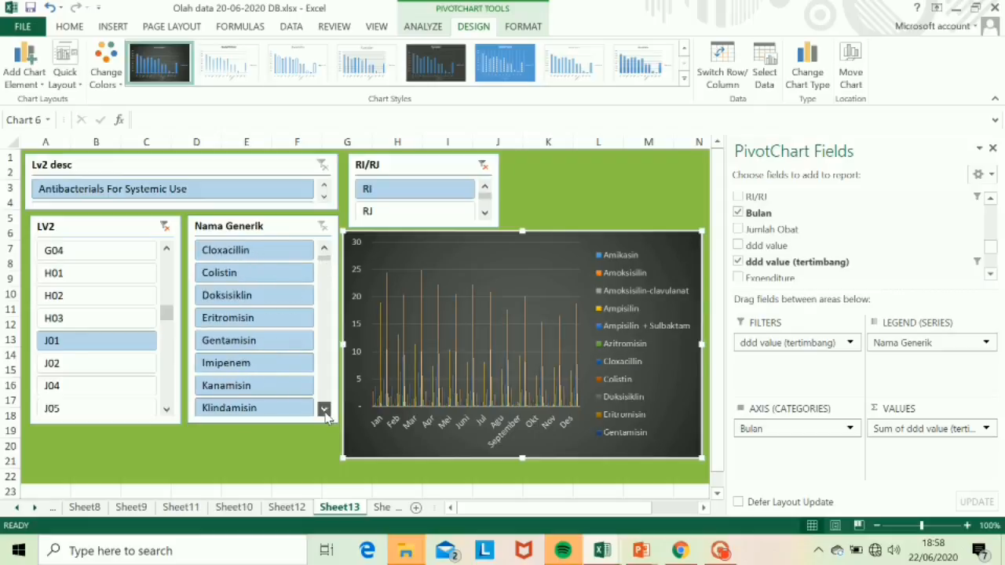
scroll(326, 418, "down", 2)
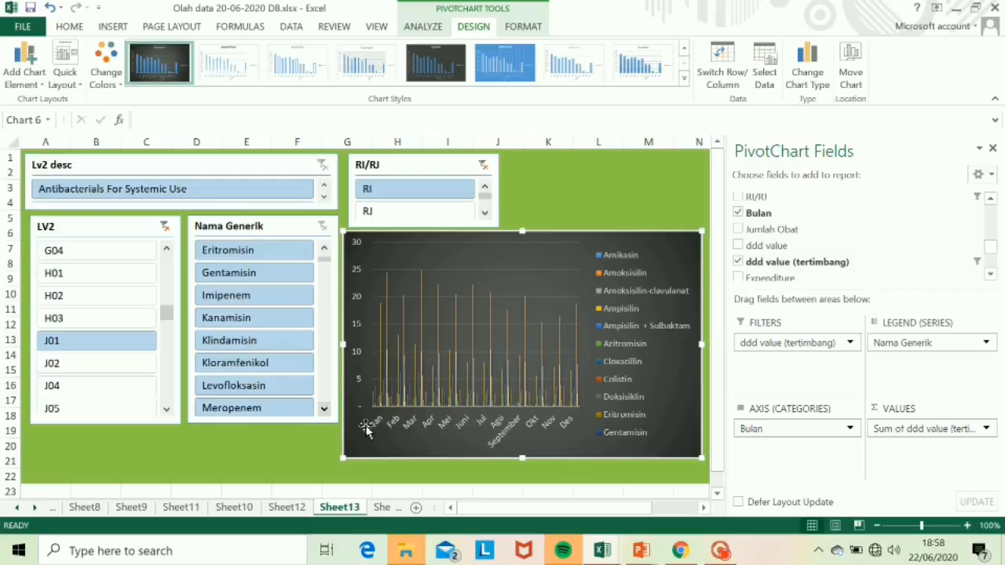
scroll(324, 415, "down", 5)
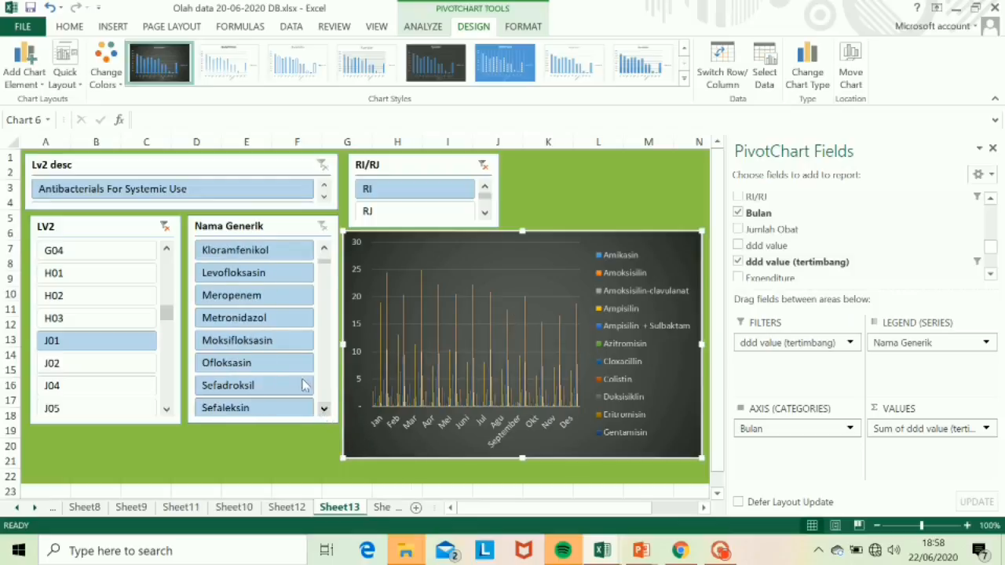
left_click(245, 298)
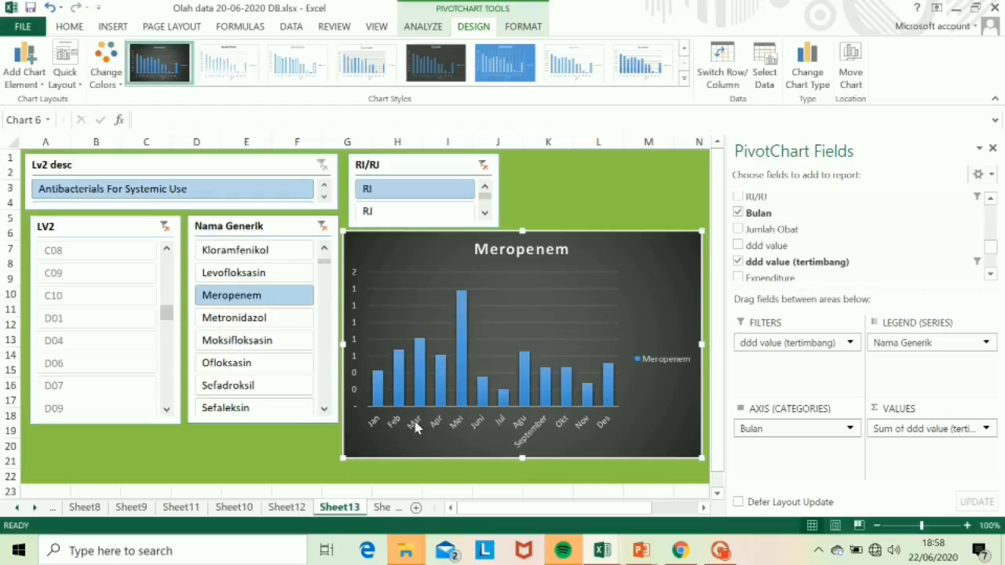
Filter the Nama Generik slicer to Seftriakson to show its monthly RI trend
left_click(325, 411)
left_click(325, 411)
left_click(325, 412)
left_click(325, 411)
left_click(325, 412)
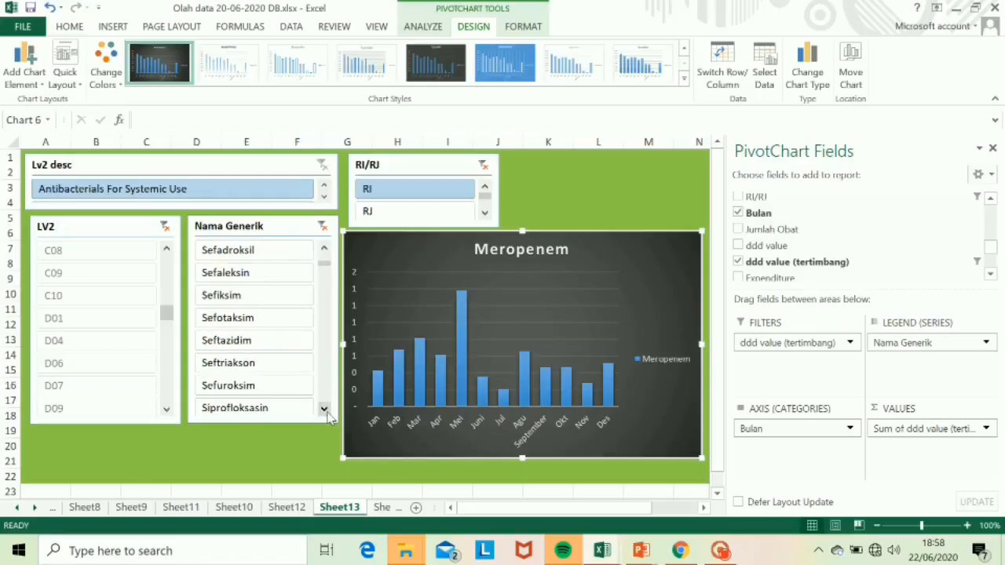
left_click(240, 369)
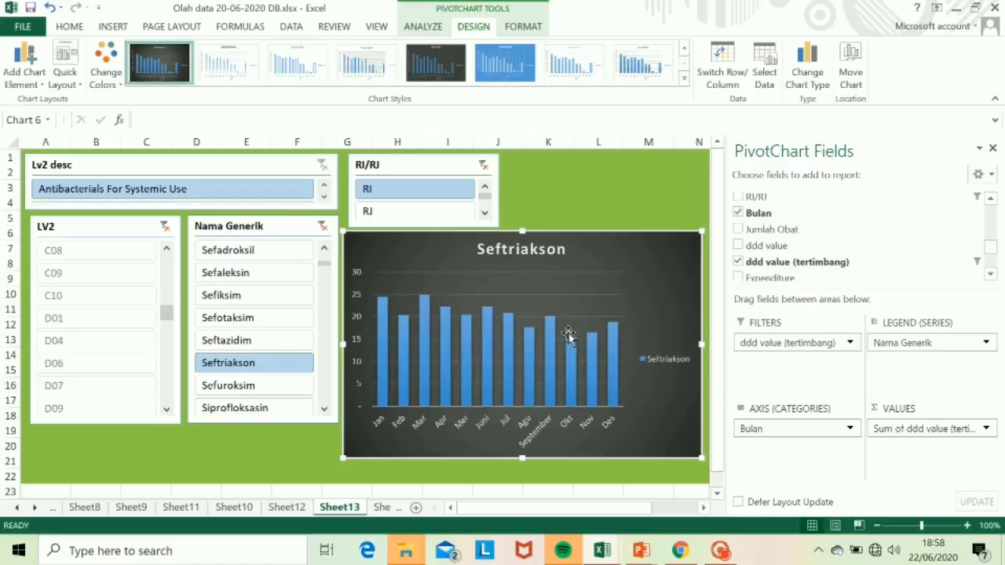
Filter the dashboard to RJ and chart Siprofloksasin together with Seftriakson
left_click(456, 215)
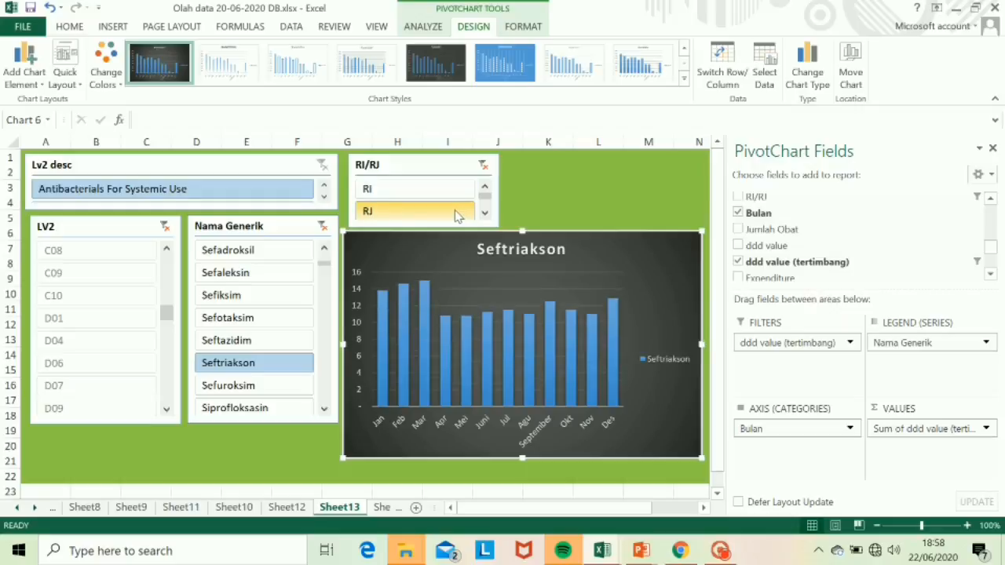
left_click(248, 411)
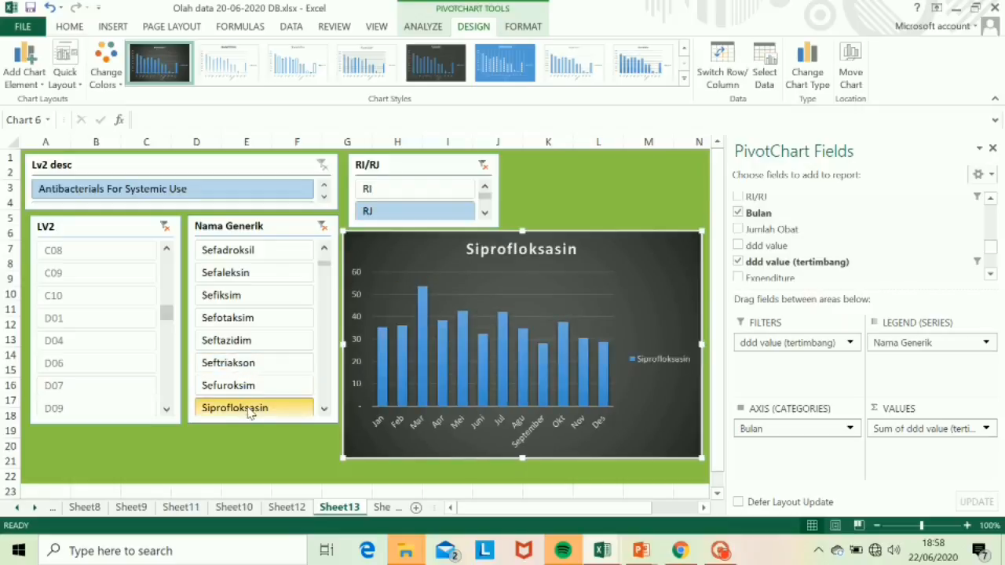
left_click(248, 363, "ctrl")
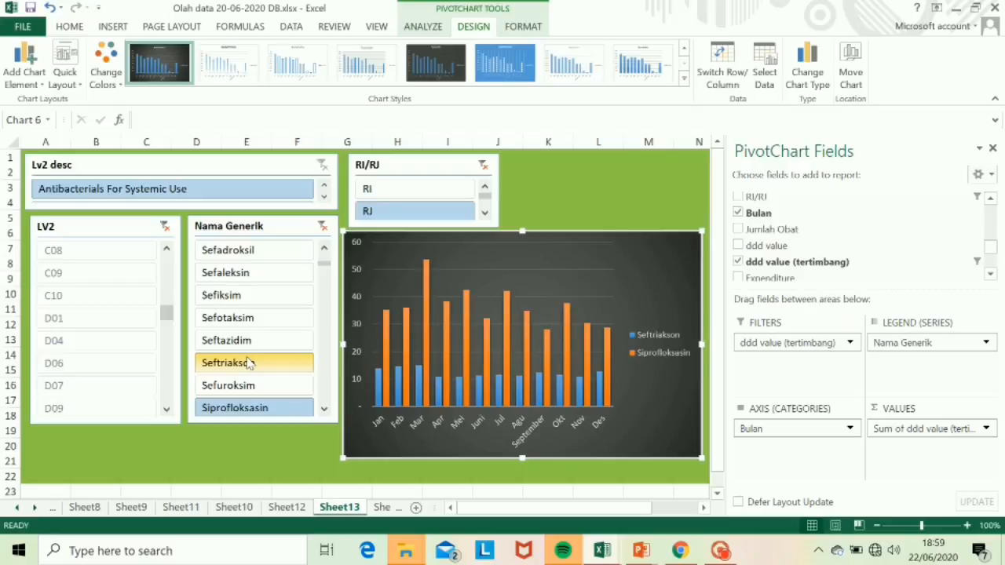
Deselect the chart and switch to the PPT WORKSHOP presentation in PowerPoint
left_click(272, 445)
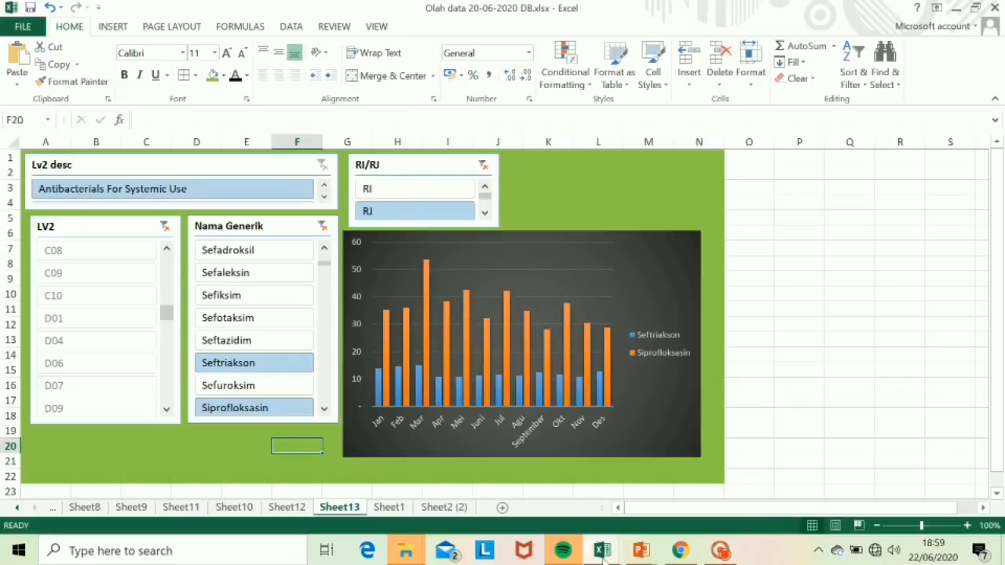
left_click(641, 553)
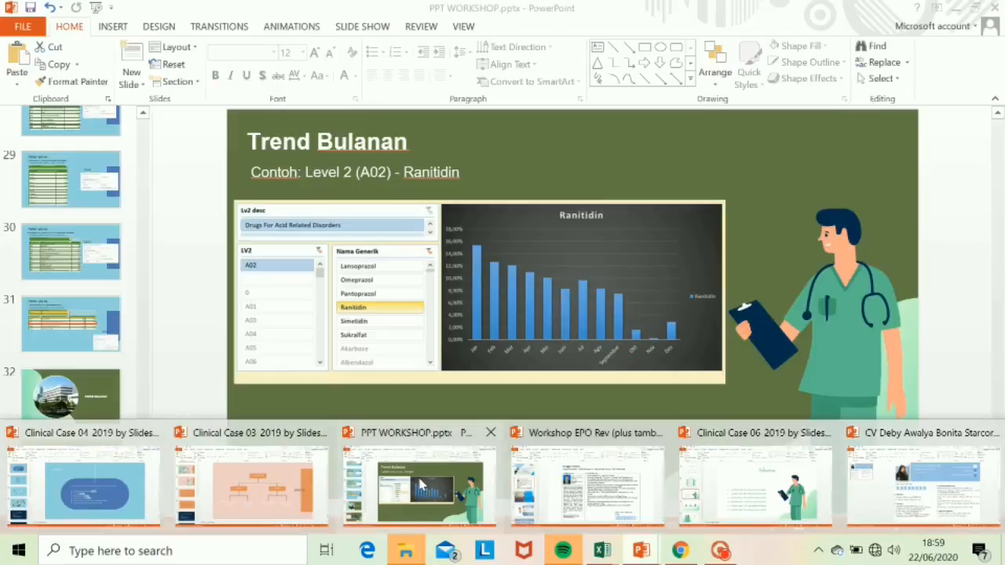
left_click(419, 482)
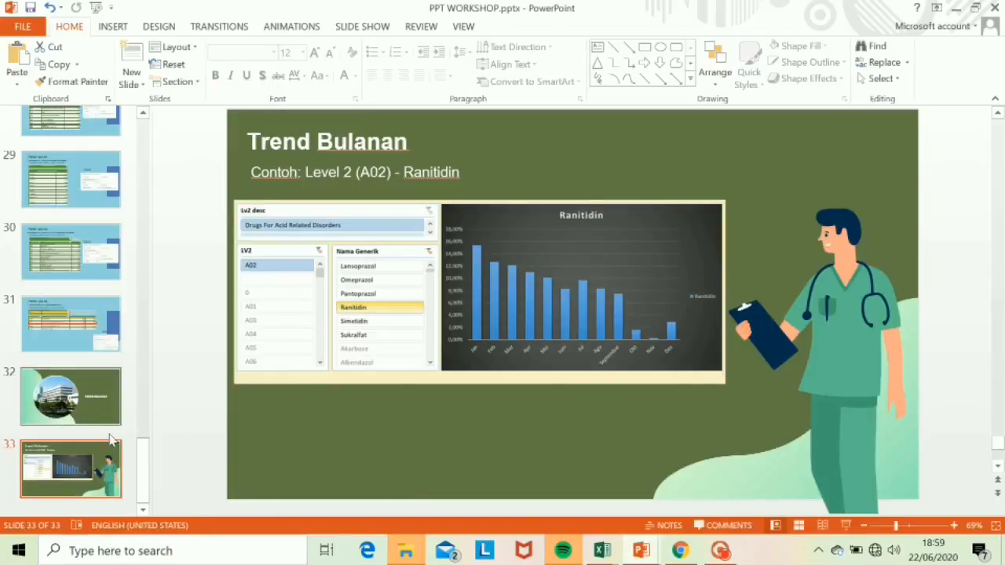